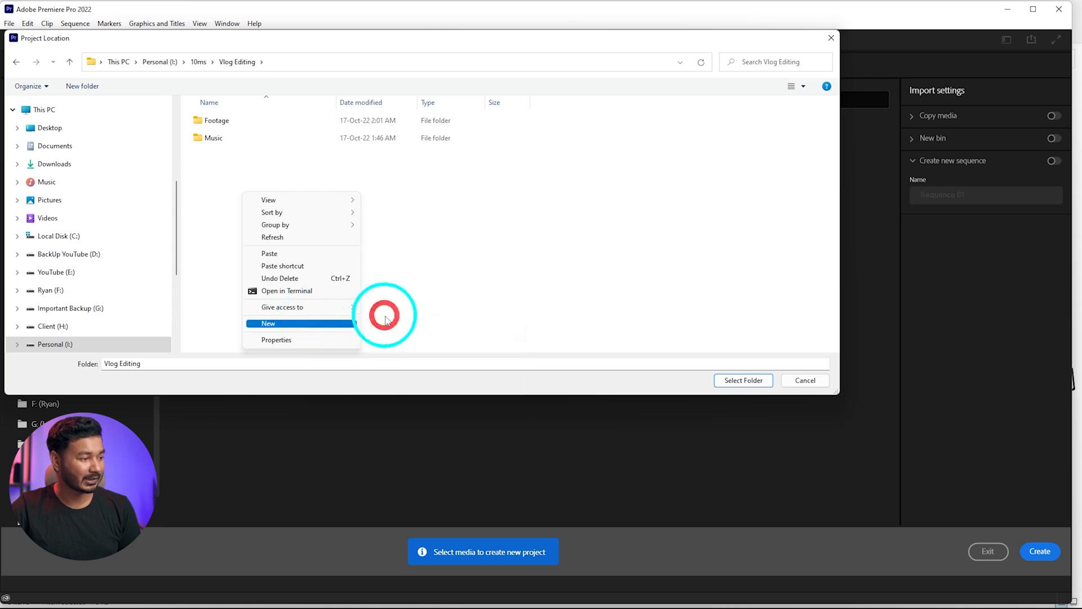
Create a folder named Premiere Pro inside the Vlog Editing folder and choose it as the project location
{"action": "mouse_move", "coordinate": [338, 323]}
{"action": "left_click", "coordinate": [387, 320]}
{"action": "type", "text": "Prem"}
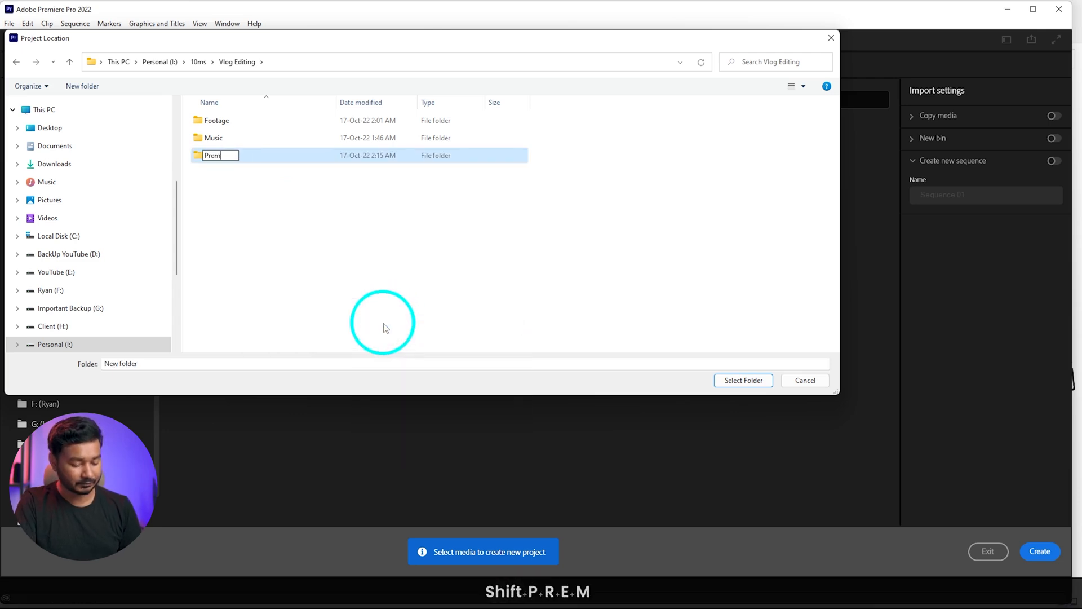
{"action": "type", "text": "iere Pro"}
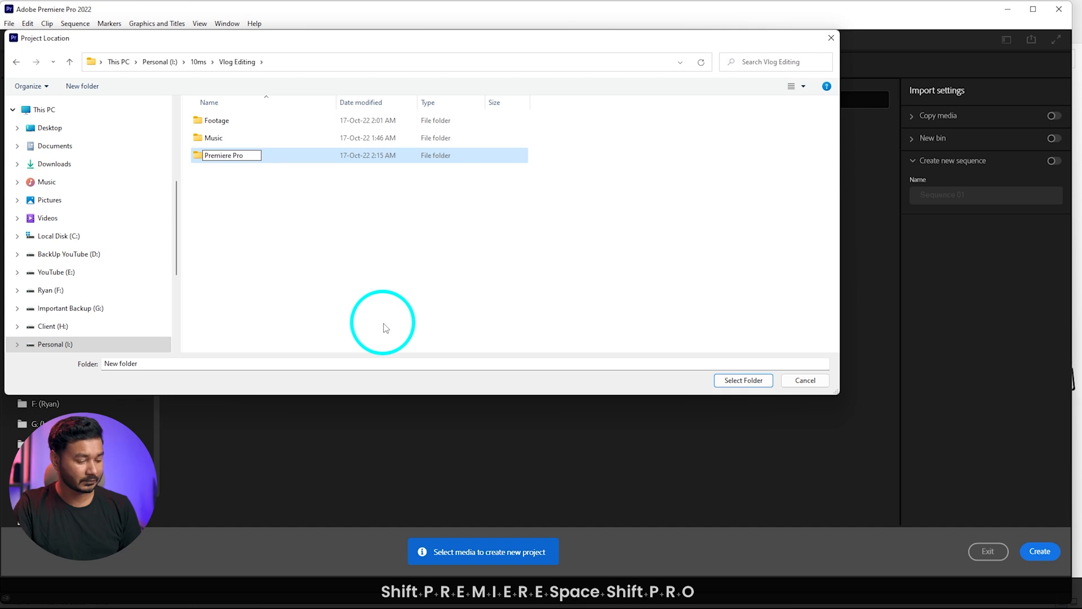
{"action": "key", "text": "Return"}
{"action": "key", "text": "Return"}
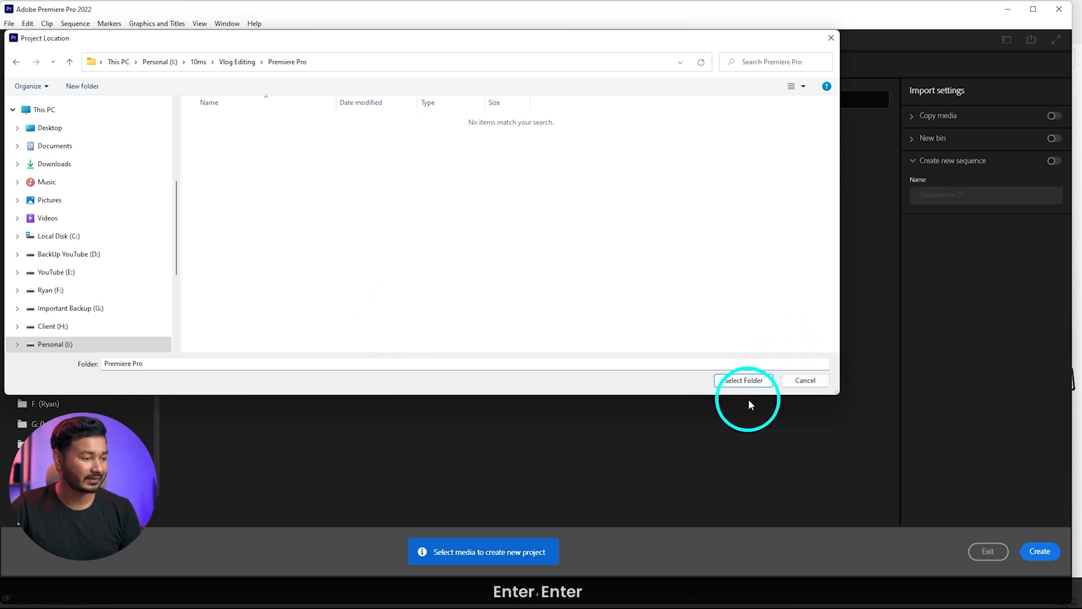
{"action": "left_click", "coordinate": [747, 381]}
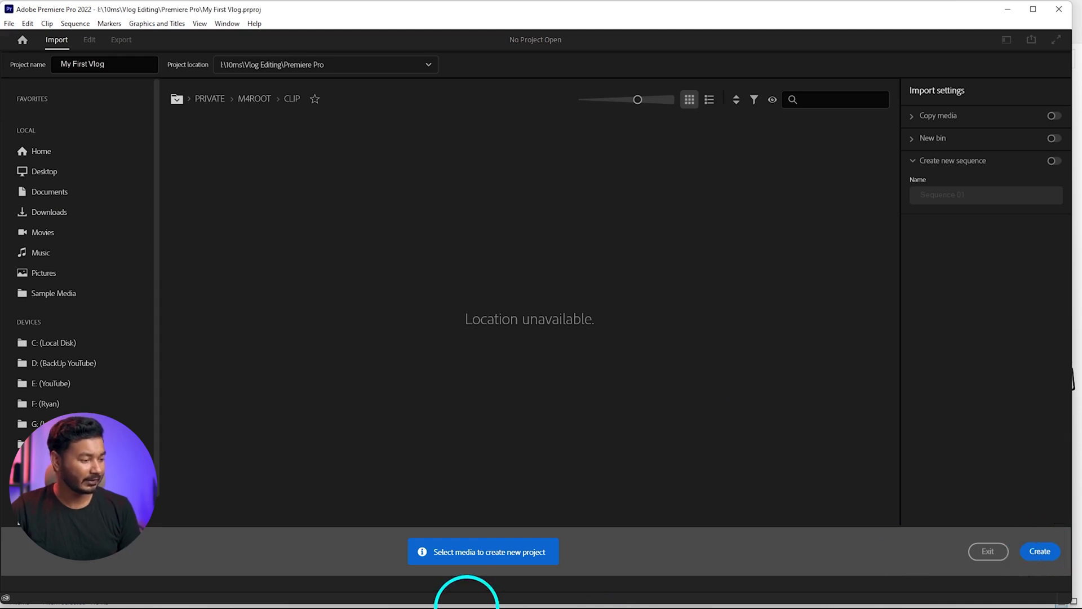
Switch to File Explorer, open the Footage folder, and play part of C7019.mp4 before closing the player
{"action": "left_click", "coordinate": [443, 599]}
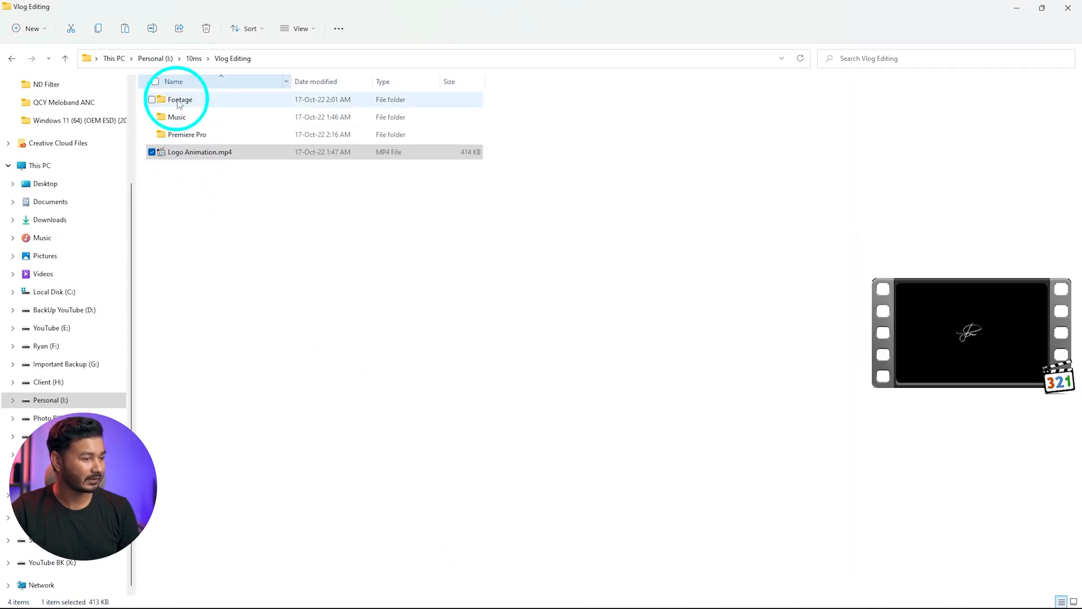
{"action": "double_click", "coordinate": [180, 101]}
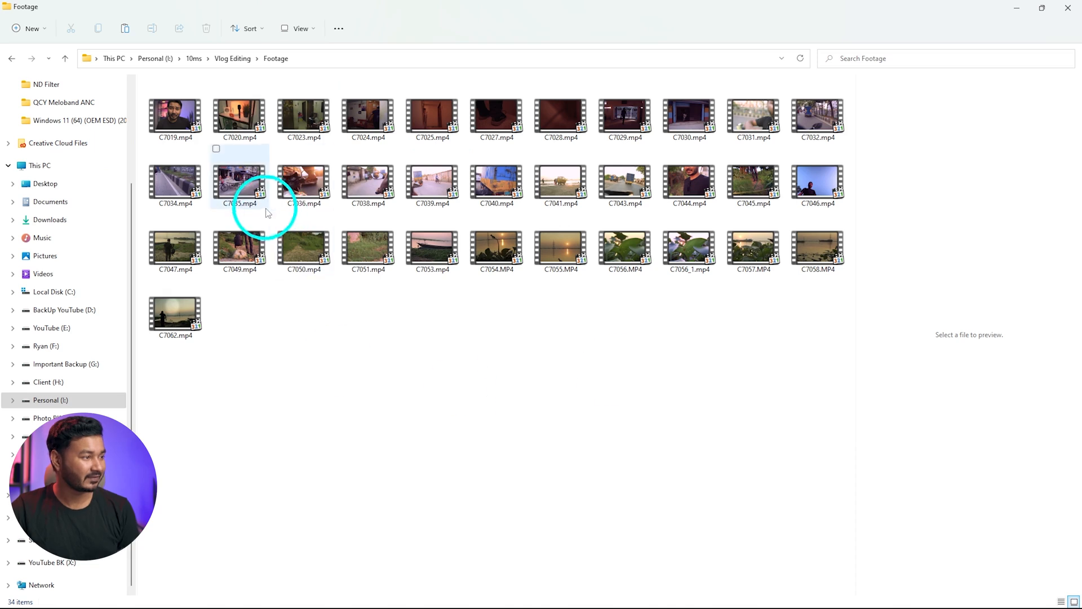
{"action": "left_click", "coordinate": [170, 113]}
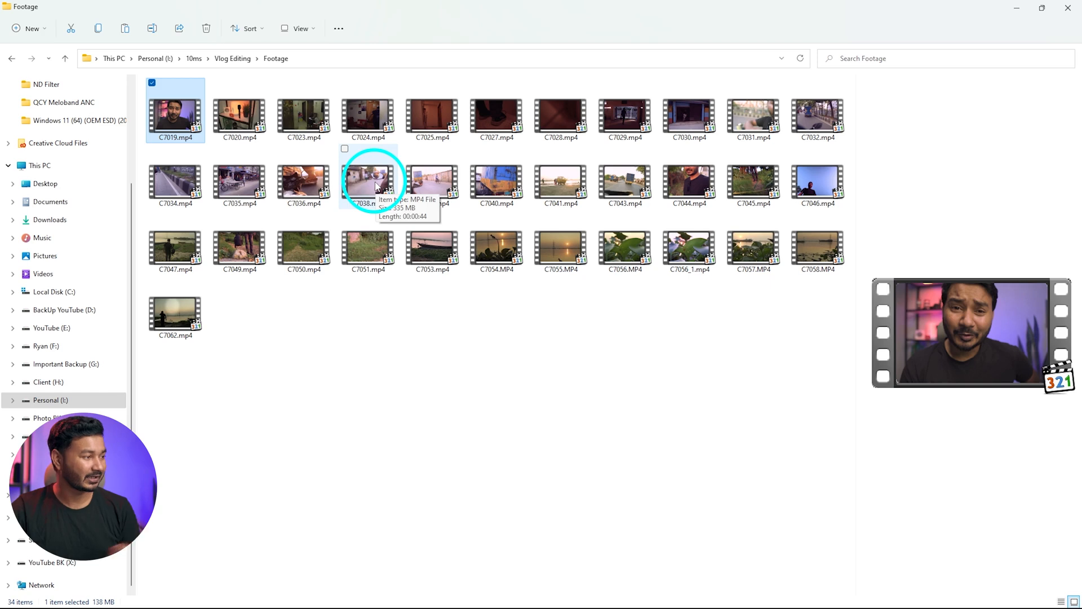
{"action": "double_click", "coordinate": [167, 116]}
{"action": "scroll", "coordinate": [449, 302], "scroll_direction": "down", "scroll_amount": 1}
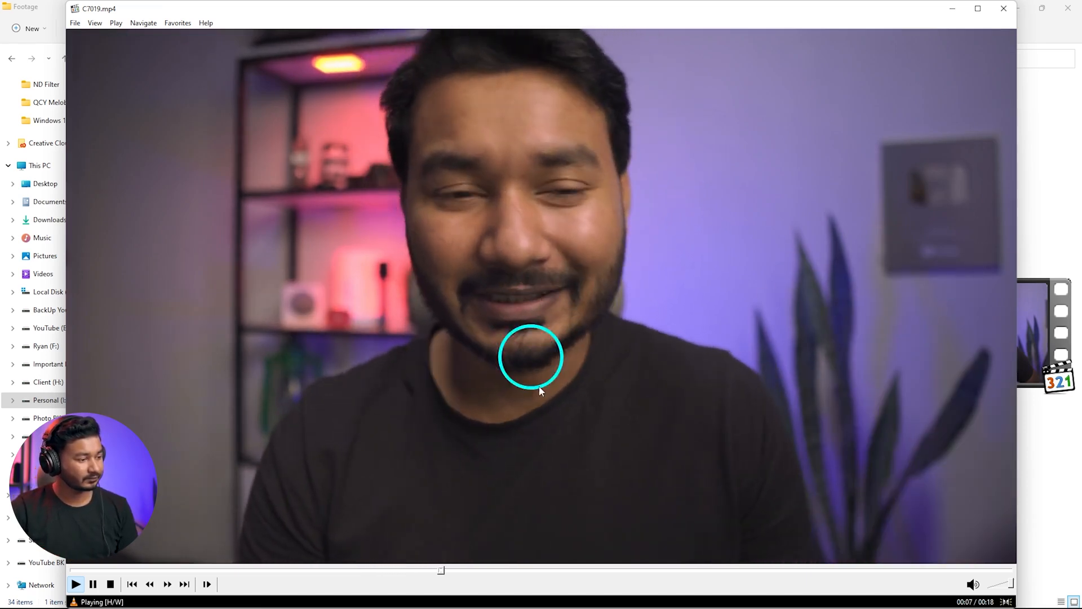
{"action": "left_click", "coordinate": [570, 519]}
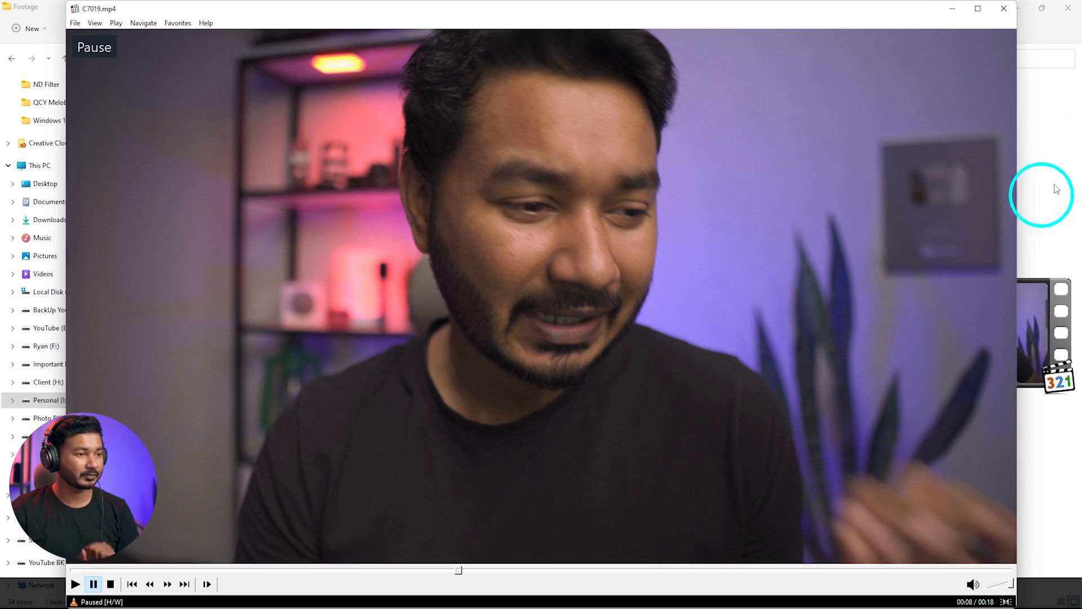
{"action": "left_click", "coordinate": [1004, 9]}
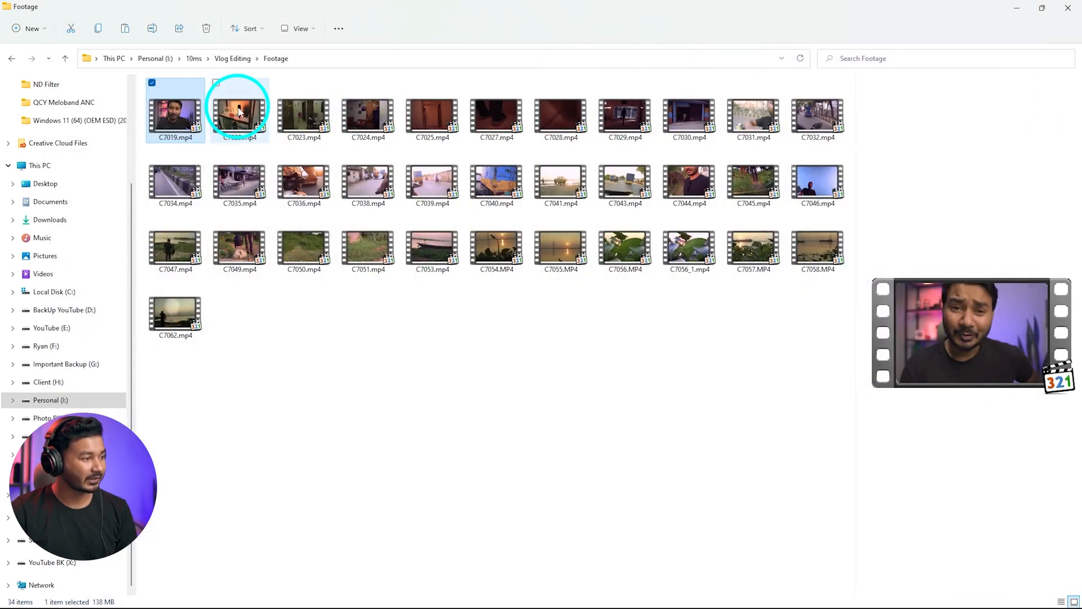
Preview a selection of the other Footage clips, including C7024, C7025, C7031, C7044, C7045, C7055 and C7062
{"action": "left_click", "coordinate": [368, 116]}
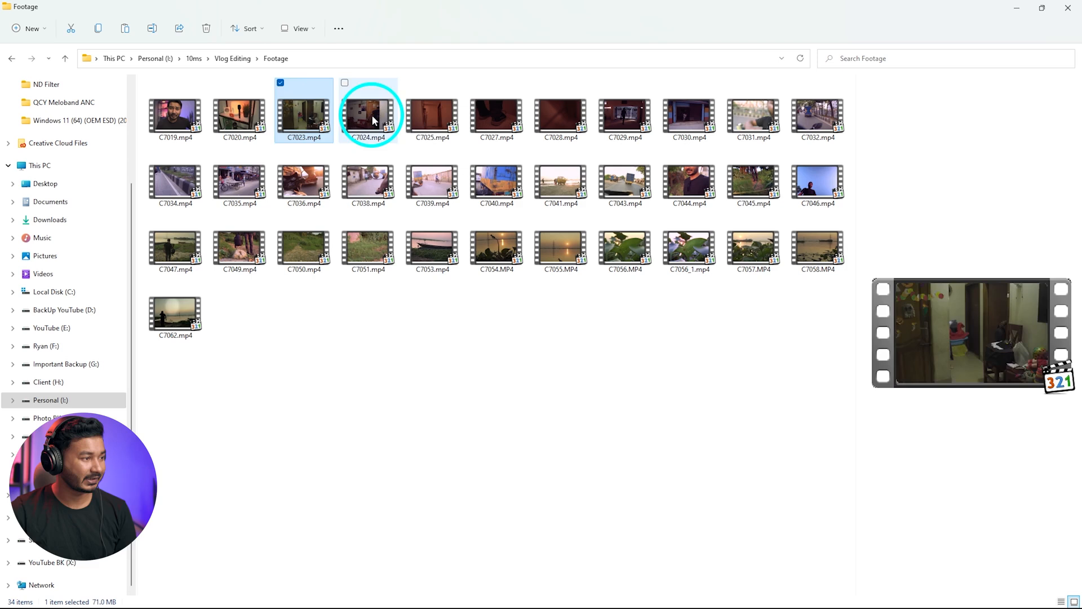
{"action": "left_click", "coordinate": [411, 121]}
{"action": "left_click", "coordinate": [756, 116]}
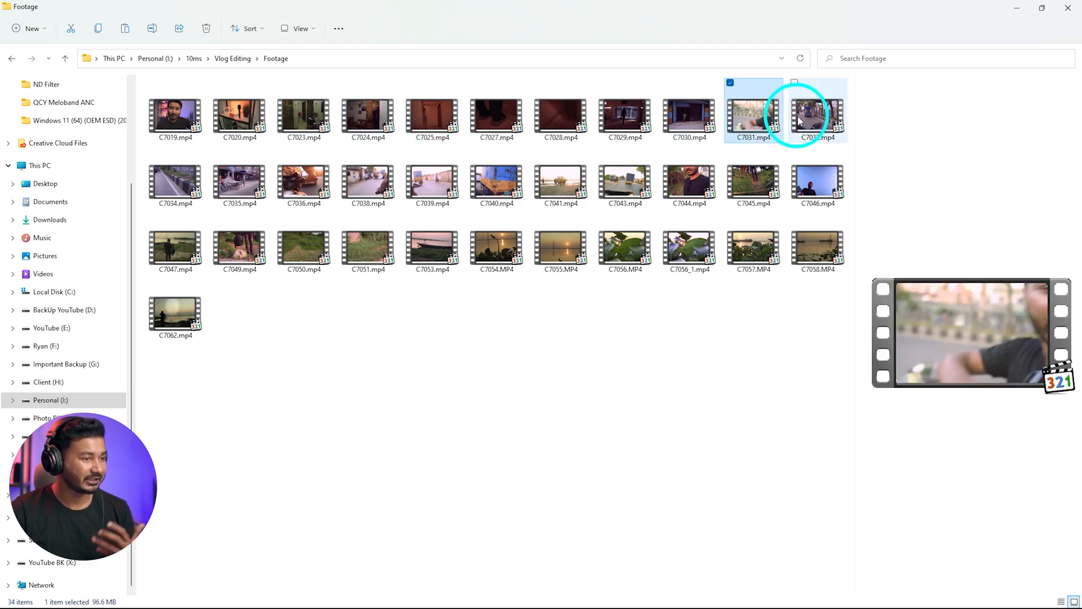
{"action": "left_click", "coordinate": [689, 177]}
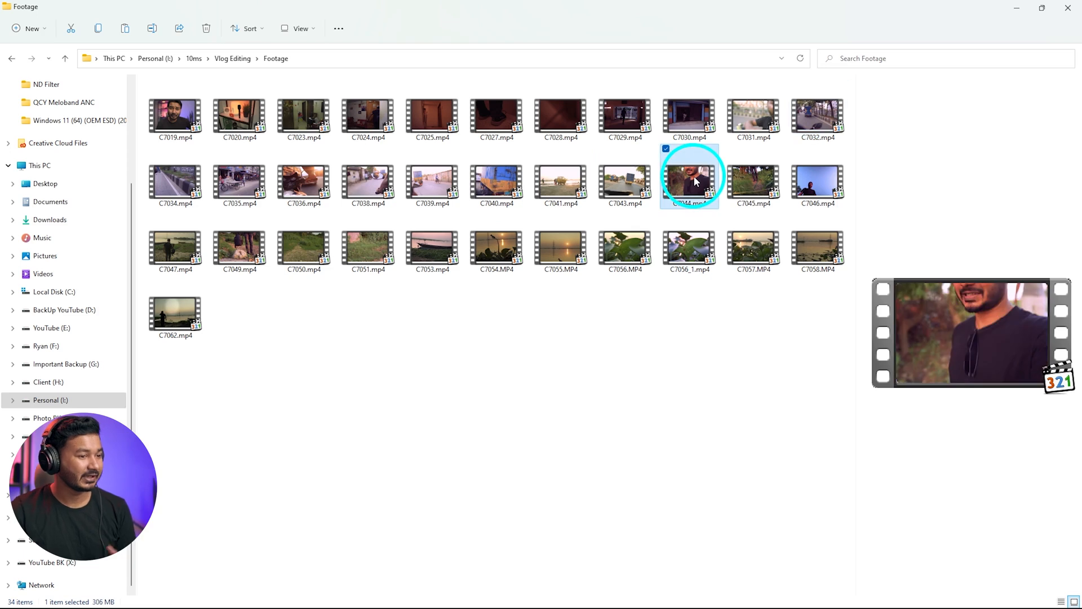
{"action": "left_click", "coordinate": [730, 181]}
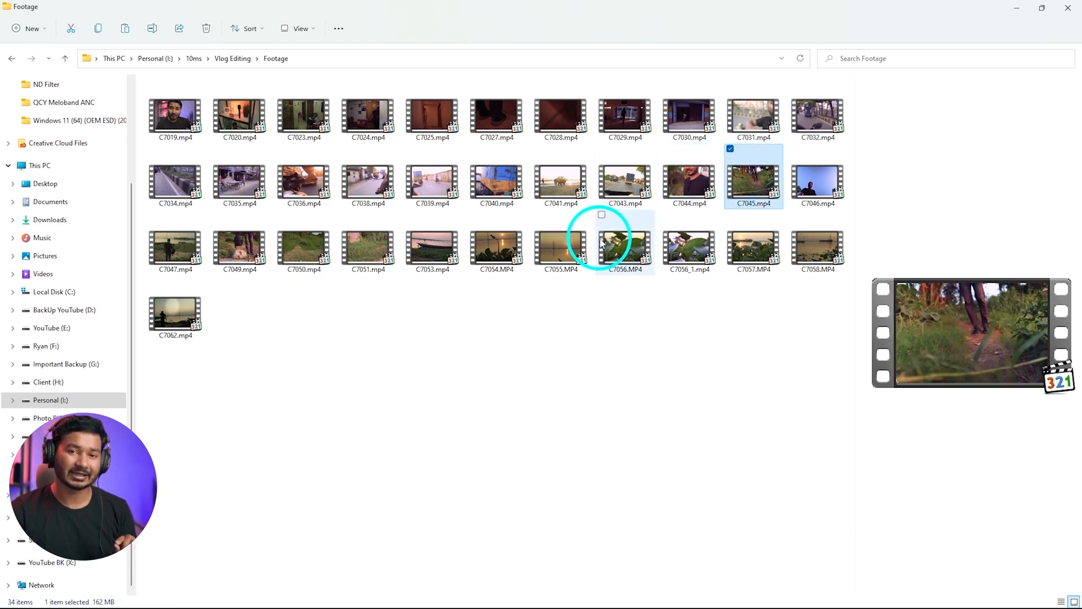
{"action": "left_click", "coordinate": [553, 248]}
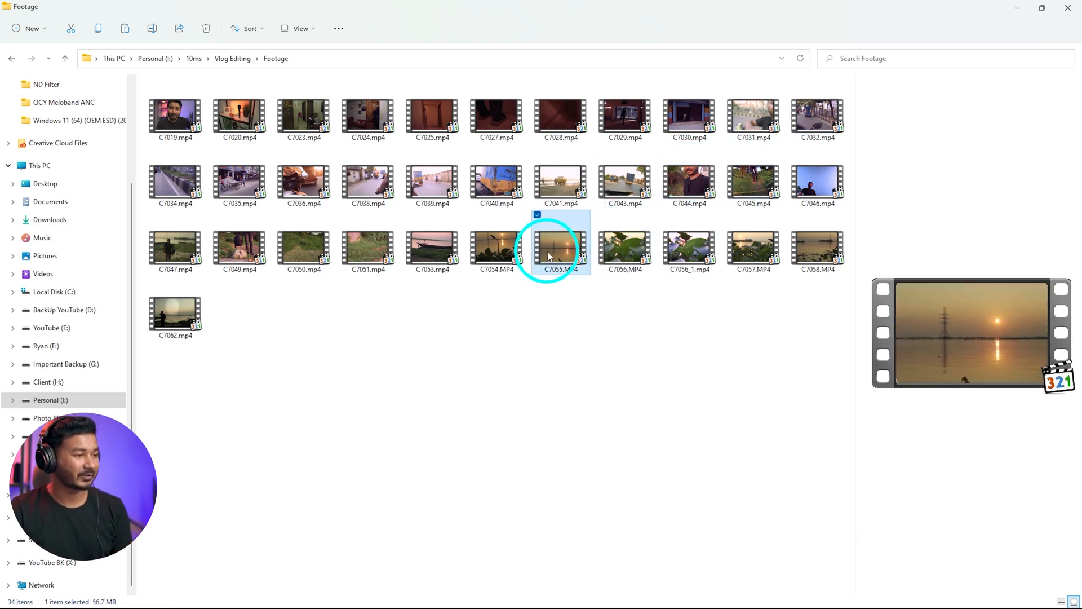
{"action": "left_click", "coordinate": [196, 309]}
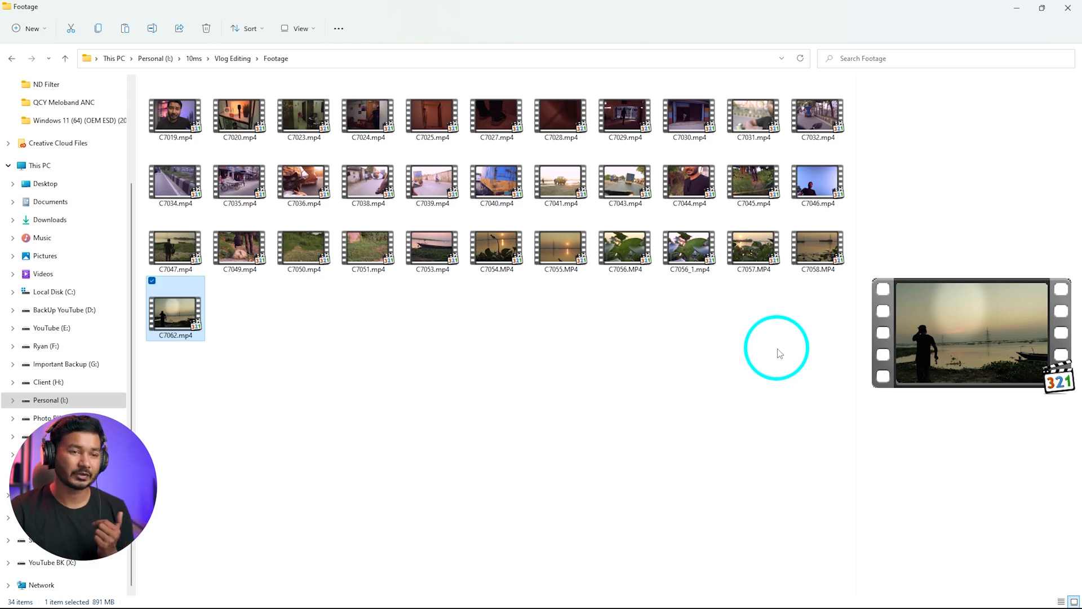
Return to the Vlog Editing folder and import the whole Footage folder into the Premiere Pro project
{"action": "left_click", "coordinate": [65, 59]}
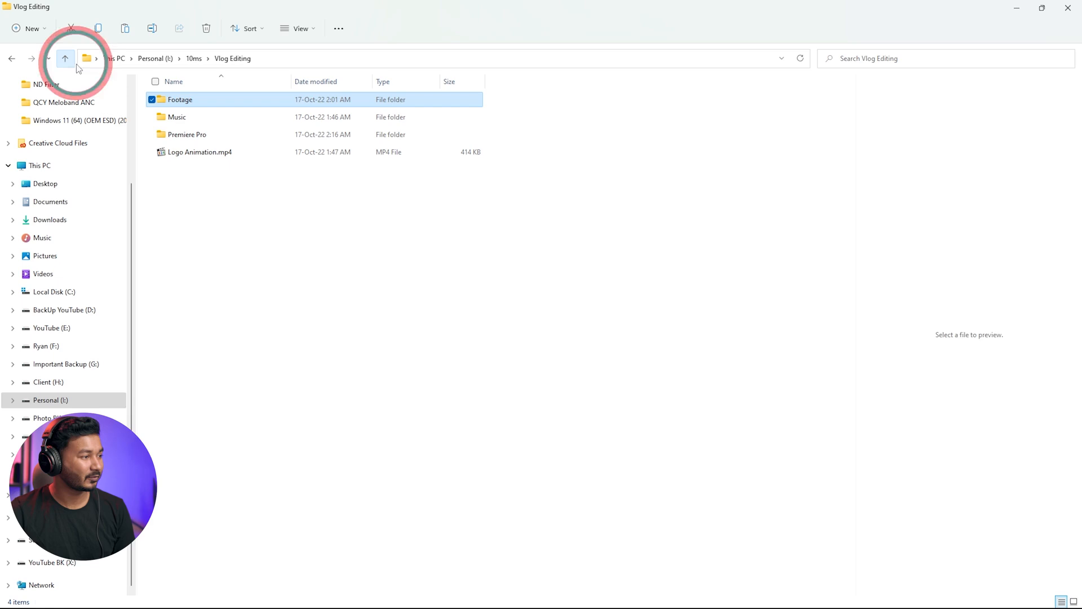
{"action": "double_click", "coordinate": [374, 13]}
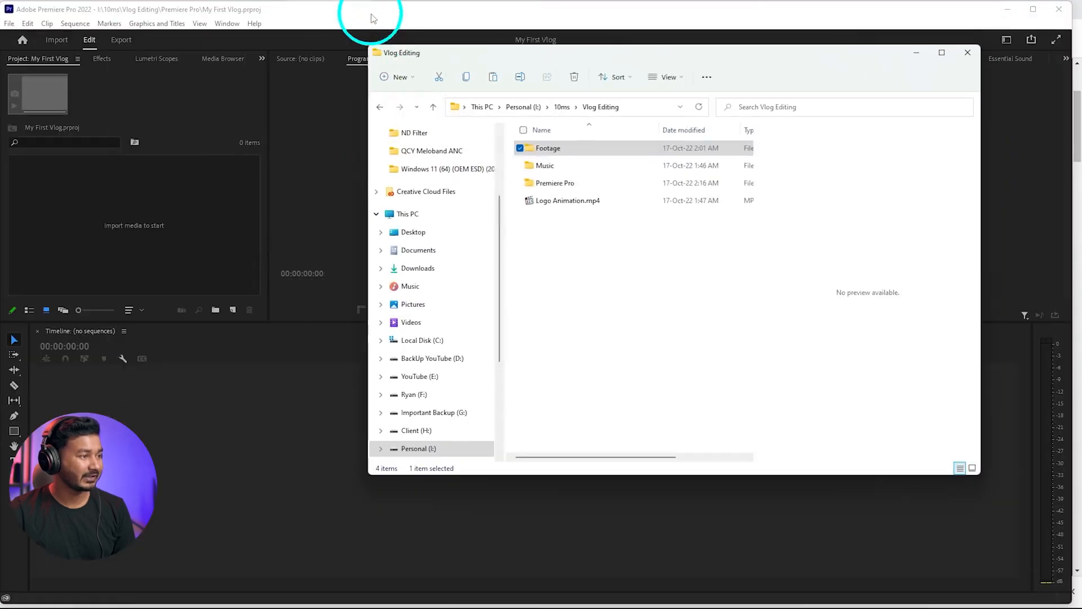
{"action": "left_click_drag", "start_coordinate": [527, 147], "coordinate": [118, 188]}
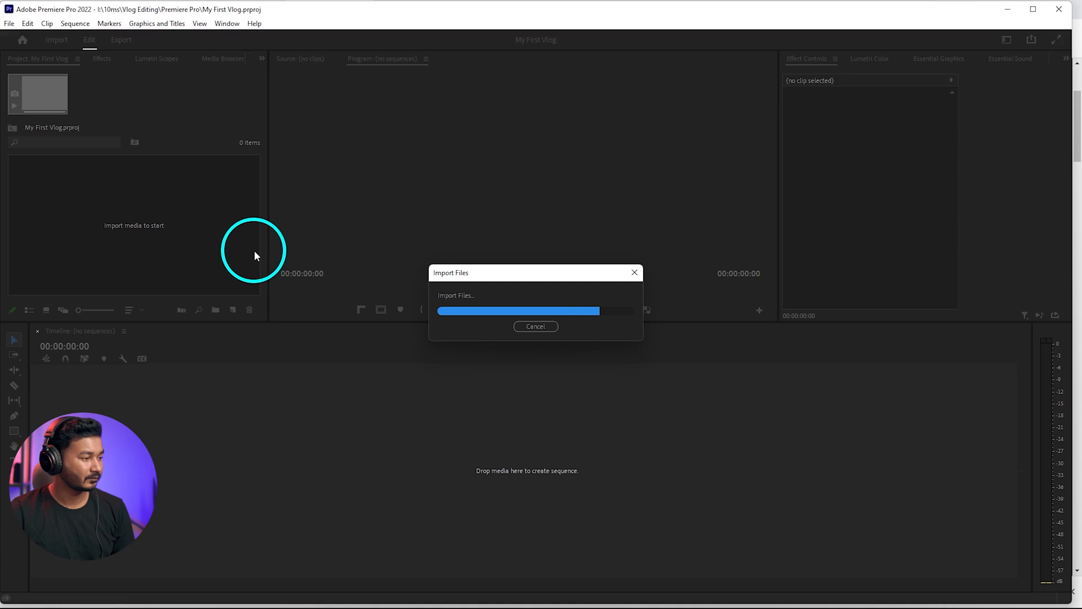
{"action": "left_click", "coordinate": [215, 262]}
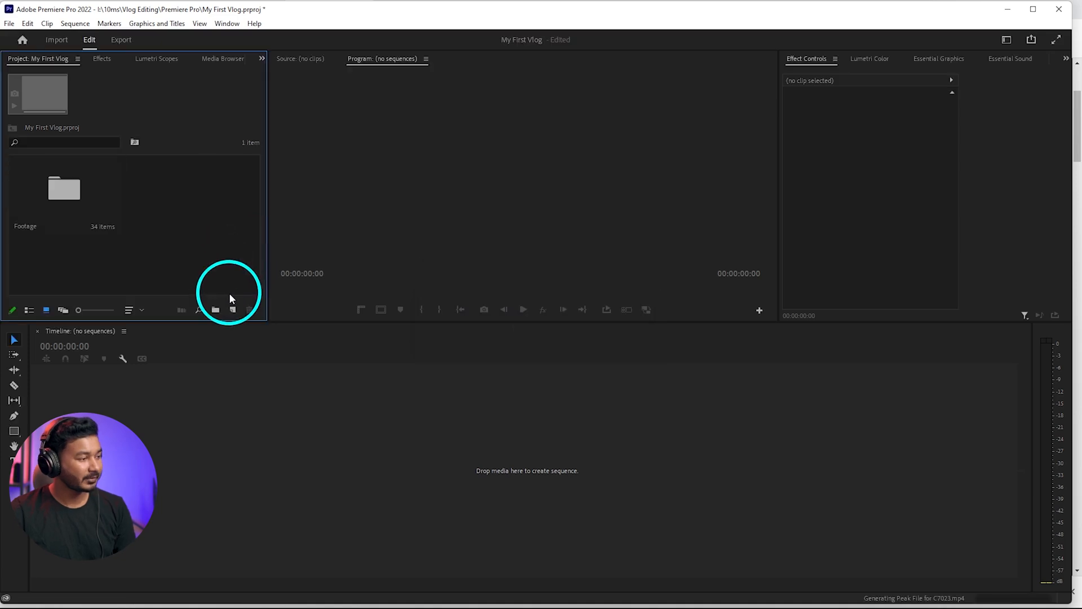
Create a new sequence named My First Vlog from the last preset in the Custom group, 3840 x 2160 at 23.976 fps
{"action": "left_click", "coordinate": [233, 310]}
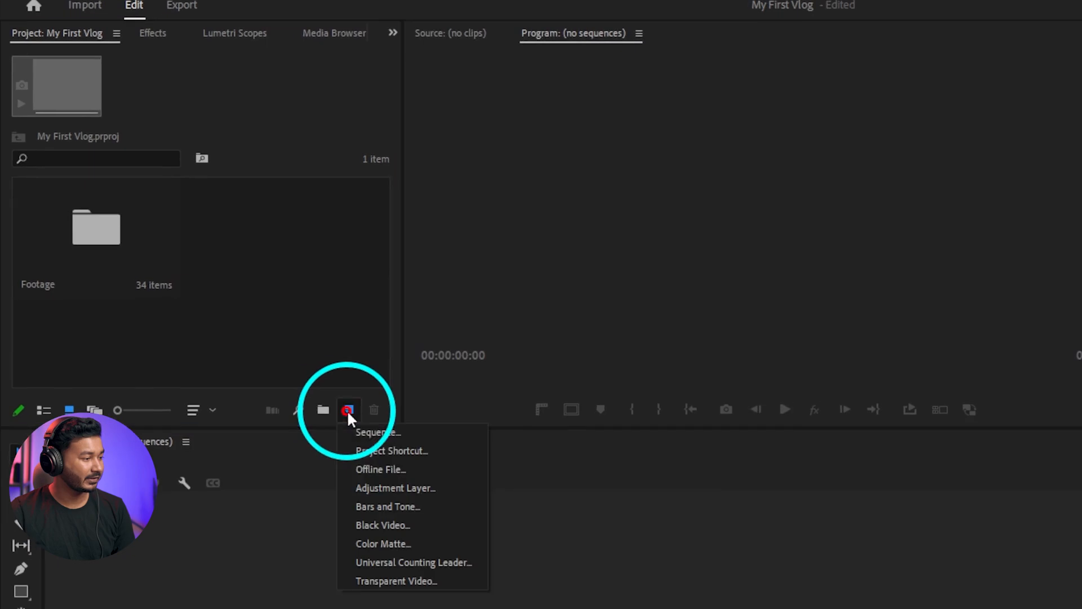
{"action": "left_click", "coordinate": [381, 414]}
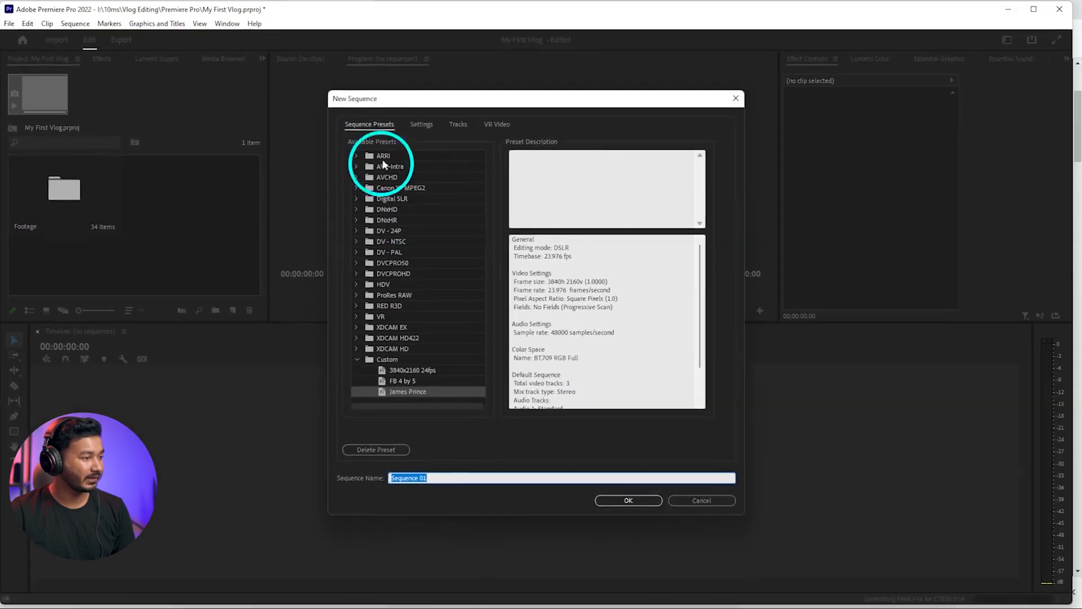
{"action": "left_click", "coordinate": [411, 389]}
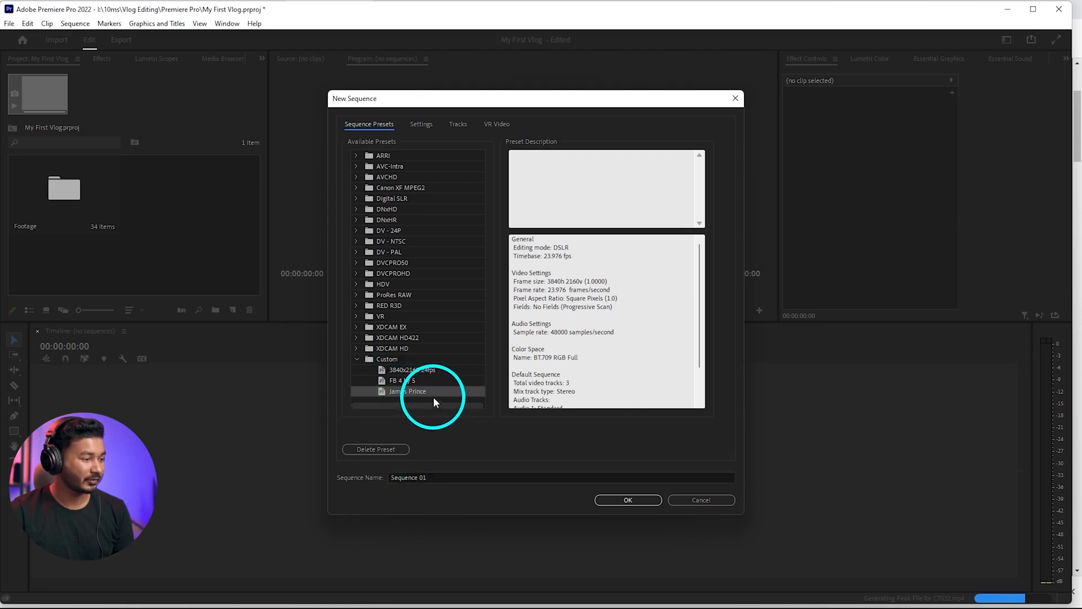
{"action": "left_click", "coordinate": [444, 476]}
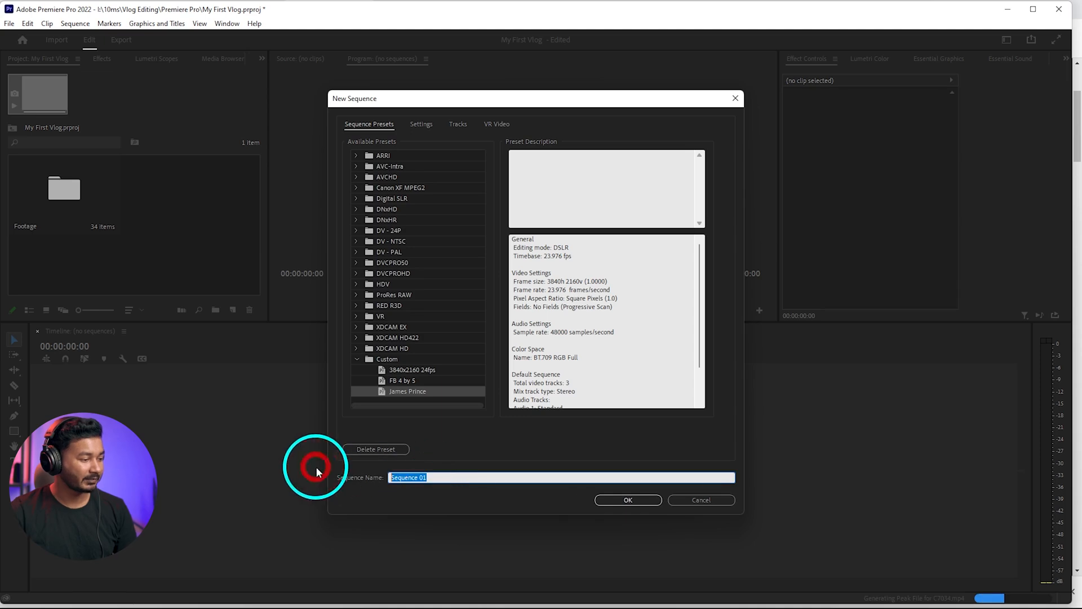
{"action": "type", "text": "My Fir"}
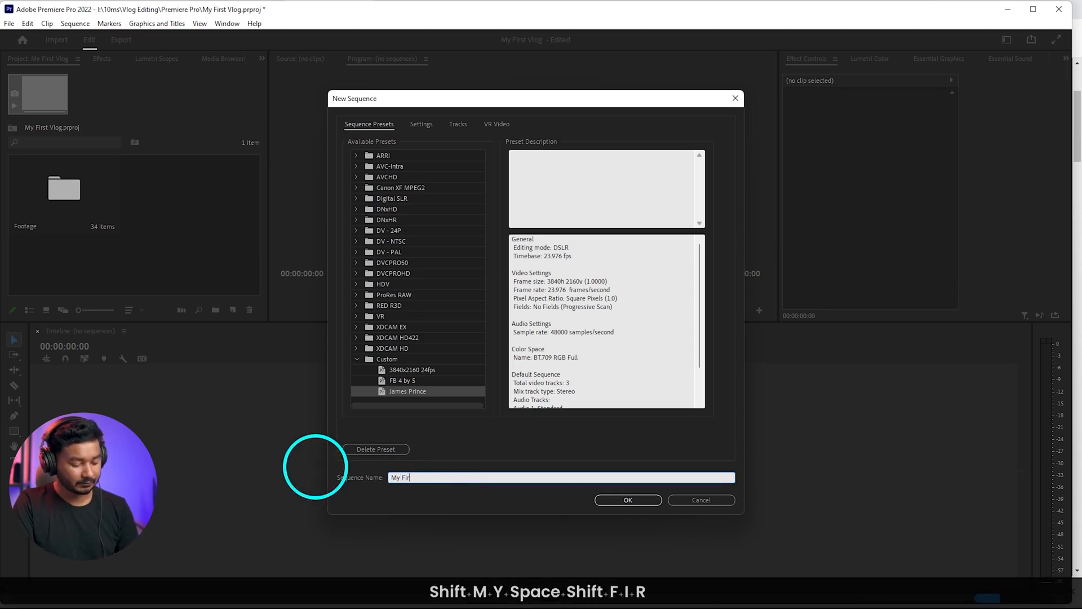
{"action": "type", "text": "st Vlog"}
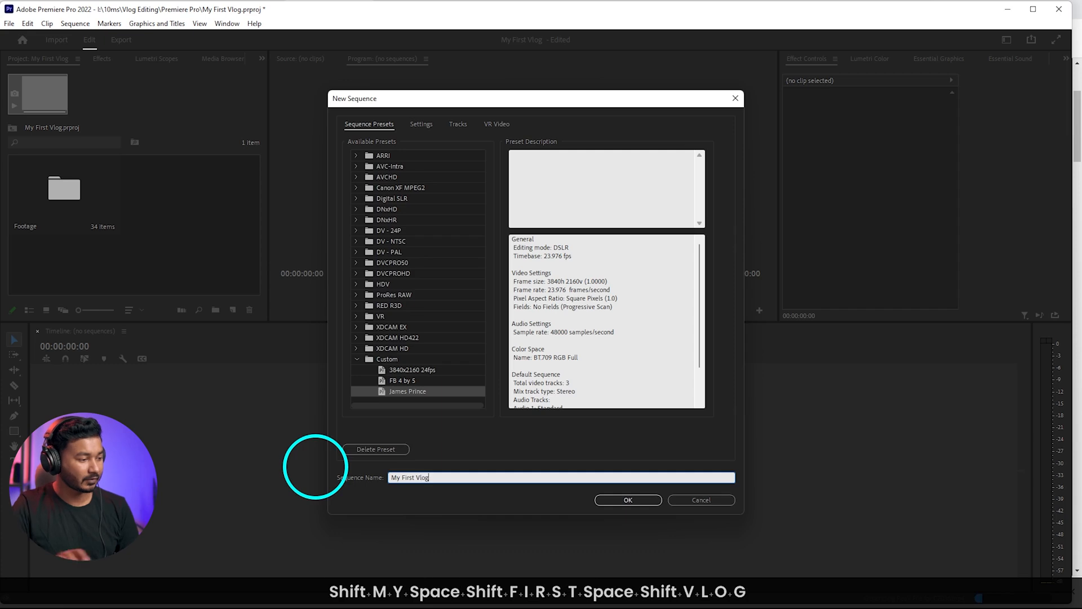
{"action": "left_click", "coordinate": [628, 499]}
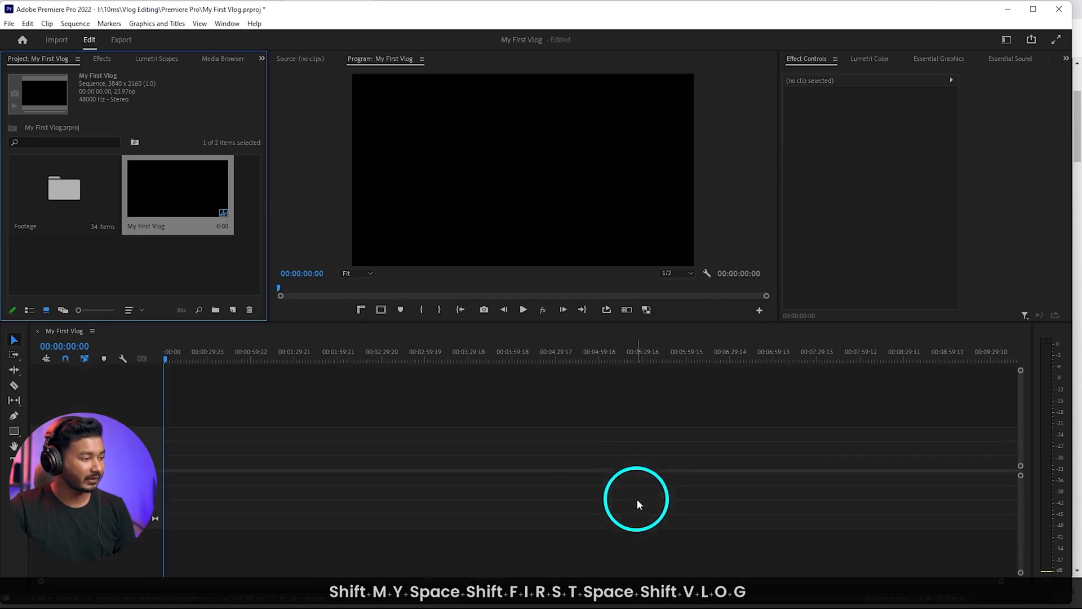
Switch to the custom workspace listed after Preview and enlarge the upper panels by shrinking the timeline area
{"action": "left_click_drag", "start_coordinate": [365, 326], "coordinate": [314, 365]}
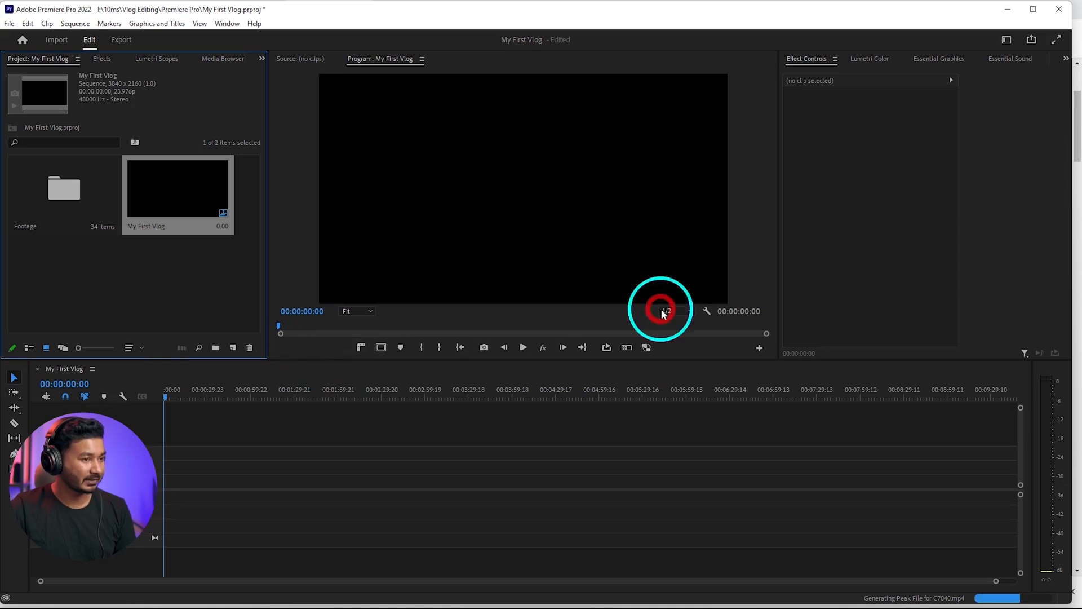
{"action": "left_click", "coordinate": [1007, 40]}
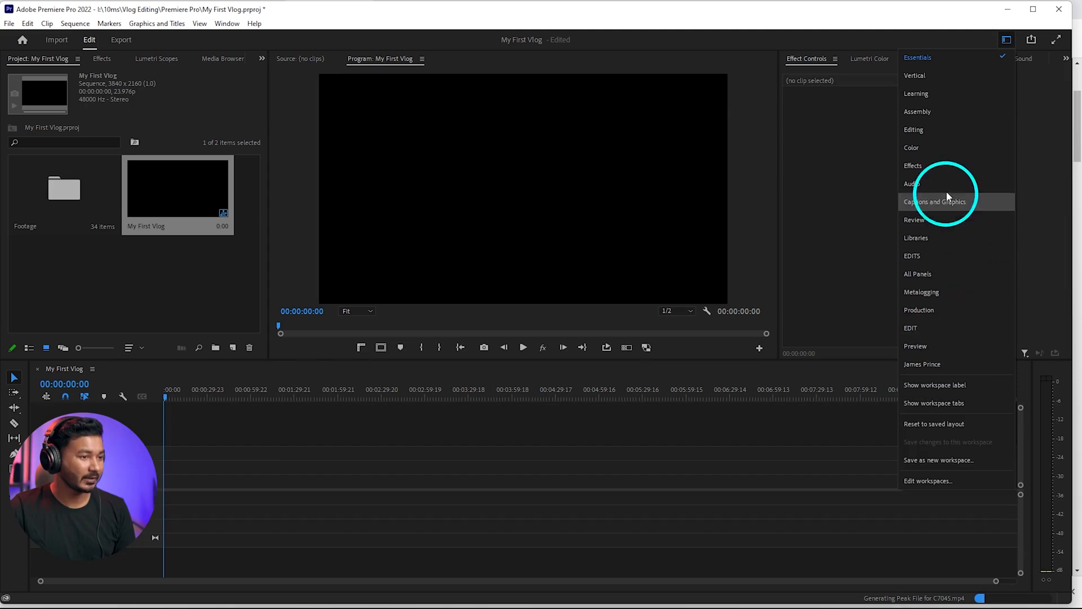
{"action": "left_click", "coordinate": [926, 57]}
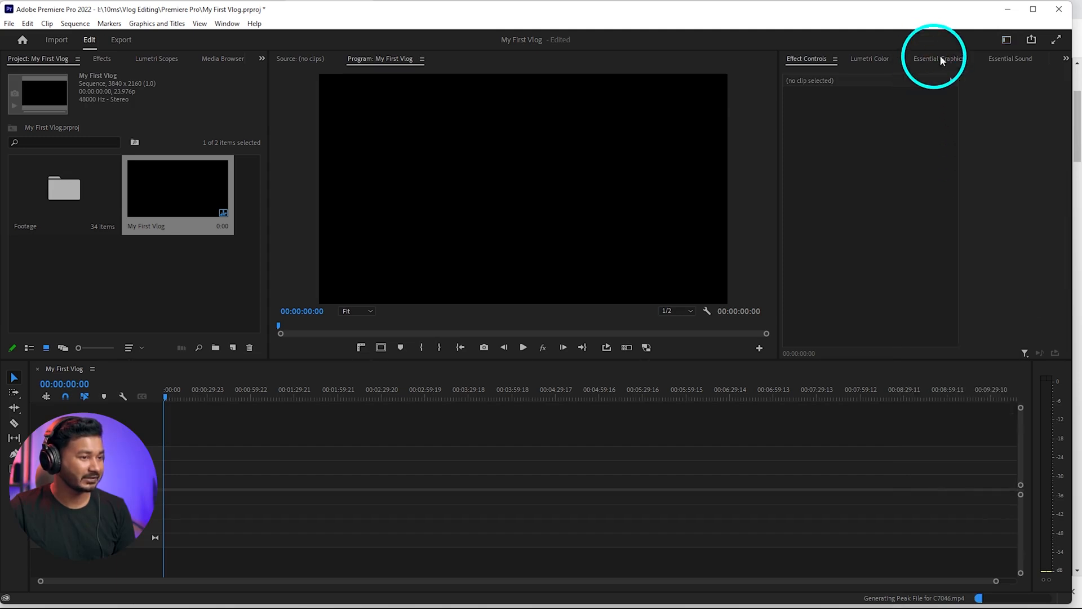
{"action": "left_click", "coordinate": [1007, 40]}
{"action": "left_click", "coordinate": [936, 370]}
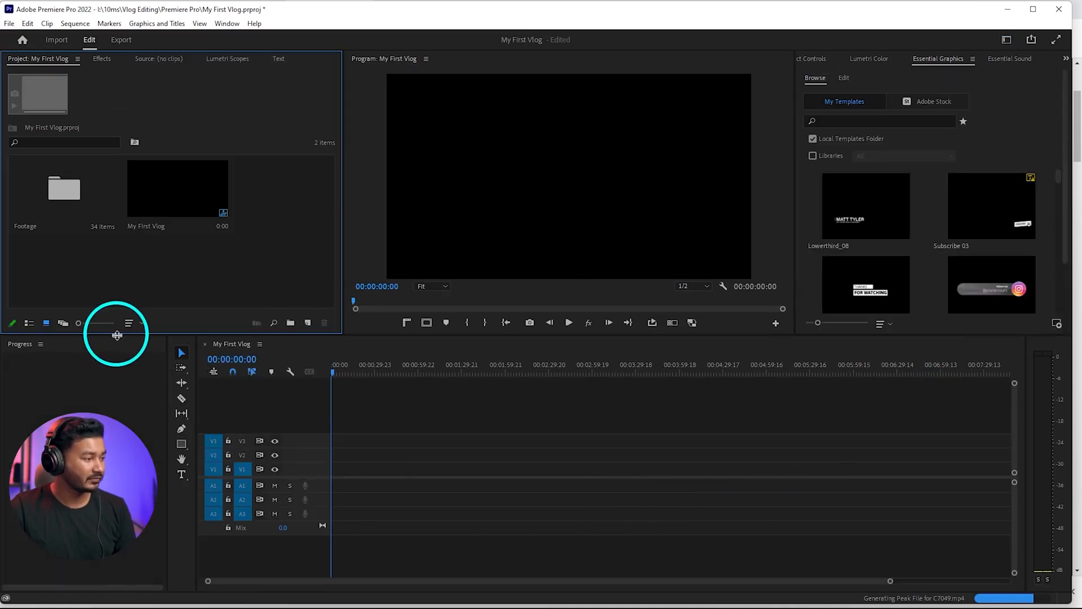
{"action": "left_click_drag", "start_coordinate": [114, 334], "coordinate": [100, 404]}
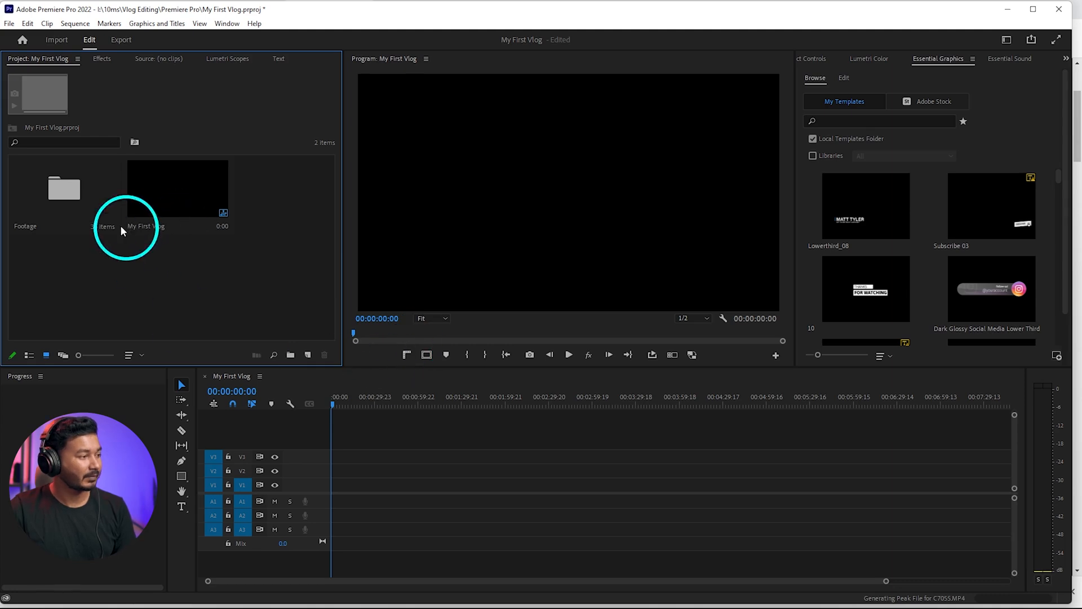
Open the Footage bin, select all its clips and place them at the start of the My First Vlog timeline on V1 and A1
{"action": "double_click", "coordinate": [65, 189]}
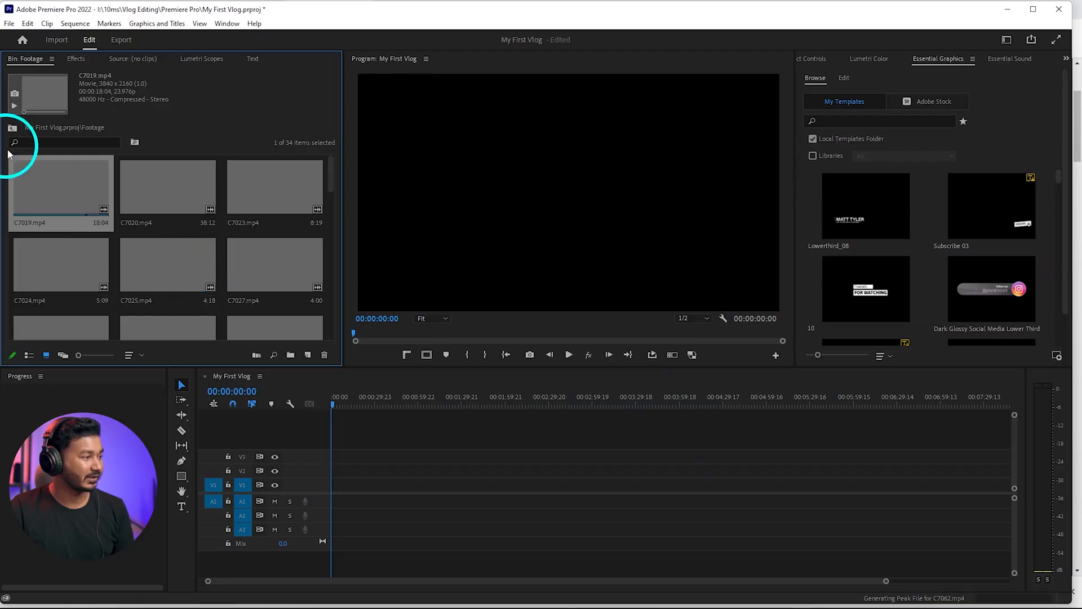
{"action": "scroll", "coordinate": [164, 258], "scroll_direction": "down", "scroll_amount": 5}
{"action": "scroll", "coordinate": [133, 232], "scroll_direction": "down", "scroll_amount": 2}
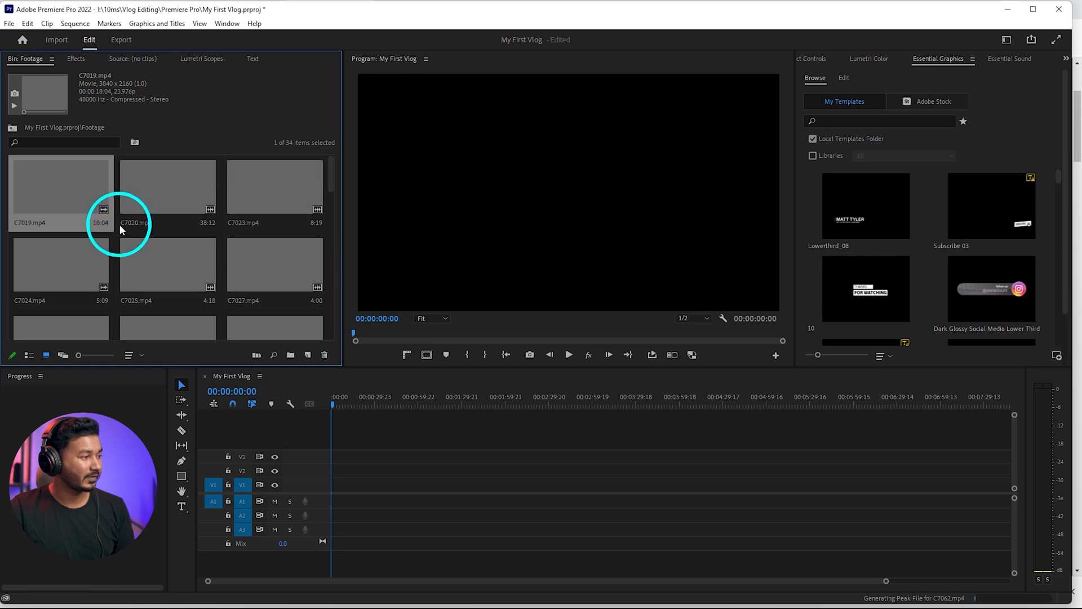
{"action": "scroll", "coordinate": [121, 230], "scroll_direction": "down", "scroll_amount": 2}
{"action": "left_click", "coordinate": [72, 282], "text": "shift"}
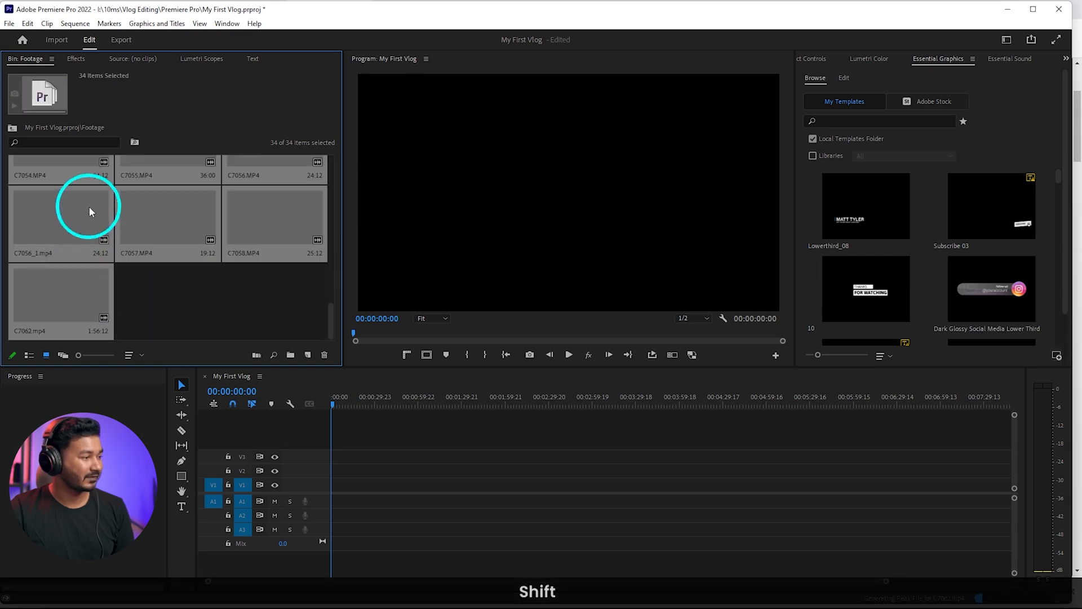
{"action": "left_click_drag", "start_coordinate": [86, 210], "coordinate": [331, 496]}
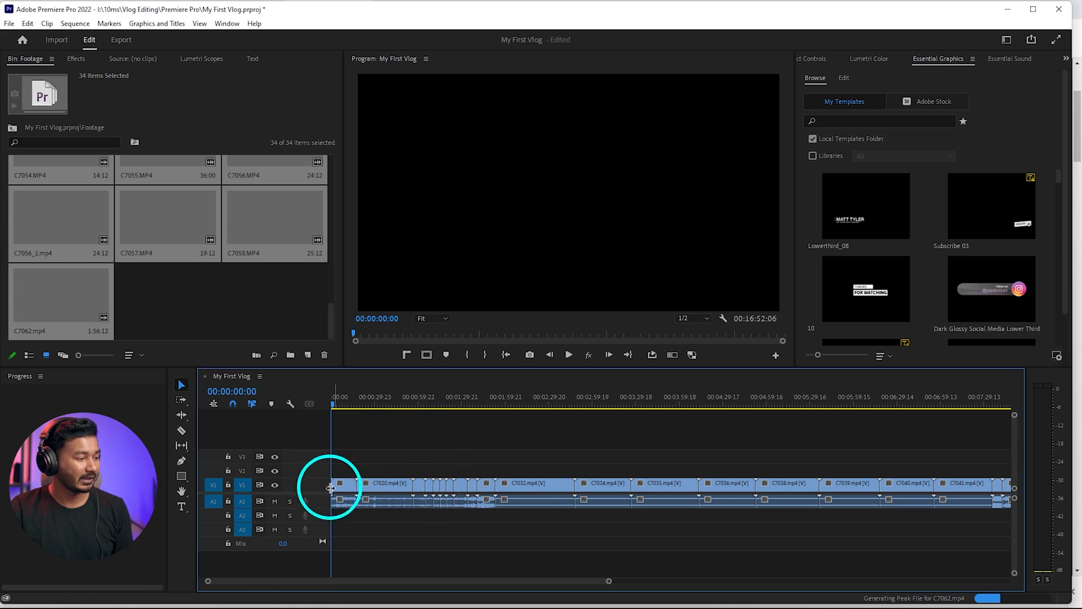
Increase the height of the Audio 1 track so the waveform of the first clip, C7019, is readable
{"action": "scroll", "coordinate": [338, 488], "scroll_direction": "up", "scroll_amount": 5}
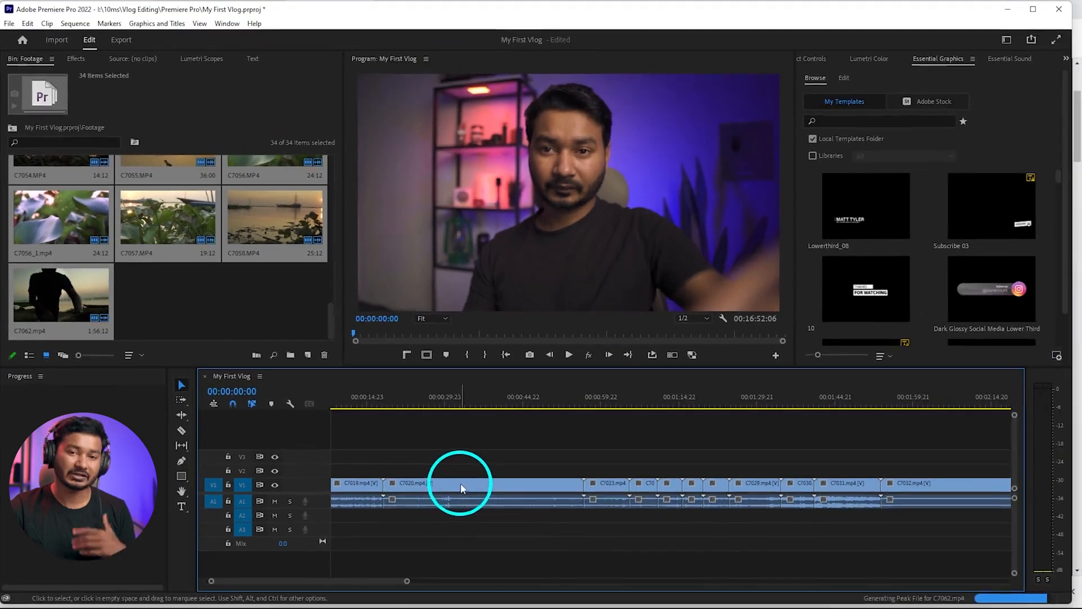
{"action": "scroll", "coordinate": [431, 483], "scroll_direction": "left", "scroll_amount": 2}
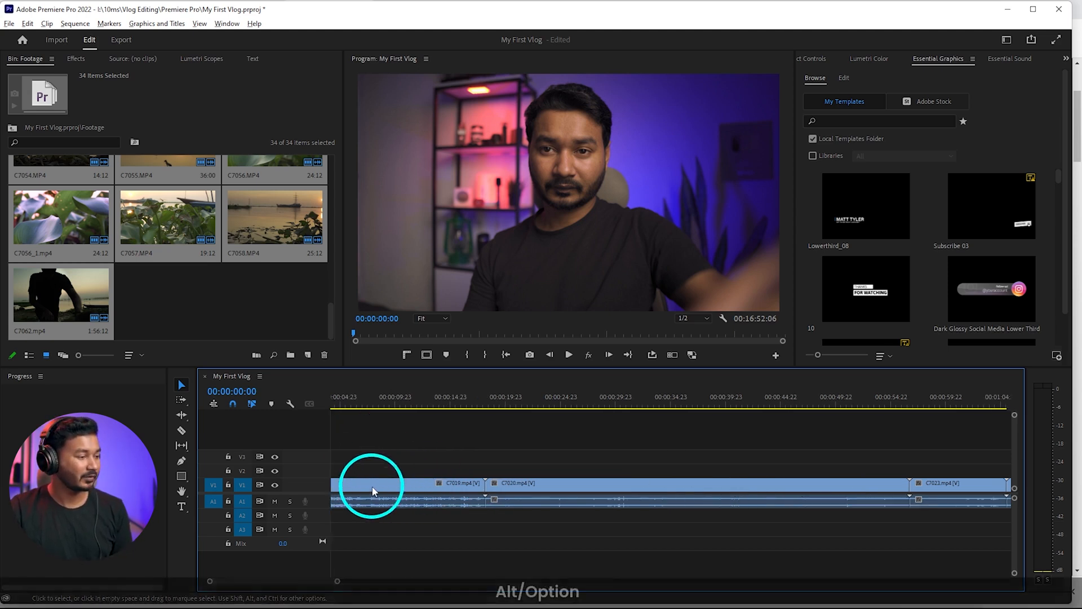
{"action": "scroll", "coordinate": [360, 493], "scroll_direction": "up", "scroll_amount": 3, "text": "alt"}
{"action": "scroll", "coordinate": [307, 506], "scroll_direction": "up", "scroll_amount": 2, "text": "alt"}
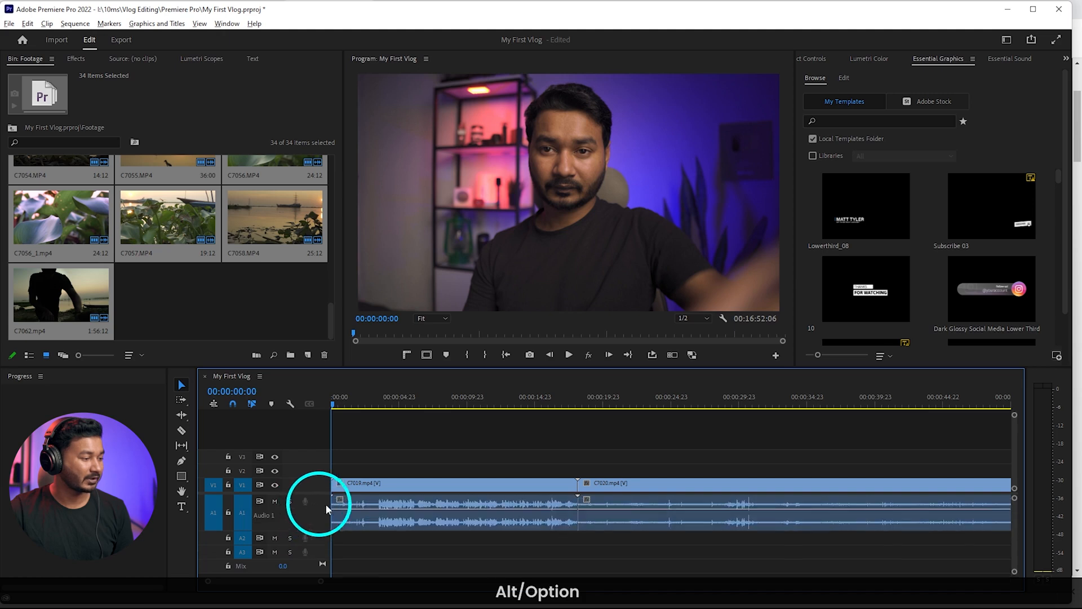
Try a ripple trim of the start of clip C7019 up to 00:00:03:08 and undo it
{"action": "key", "text": "space"}
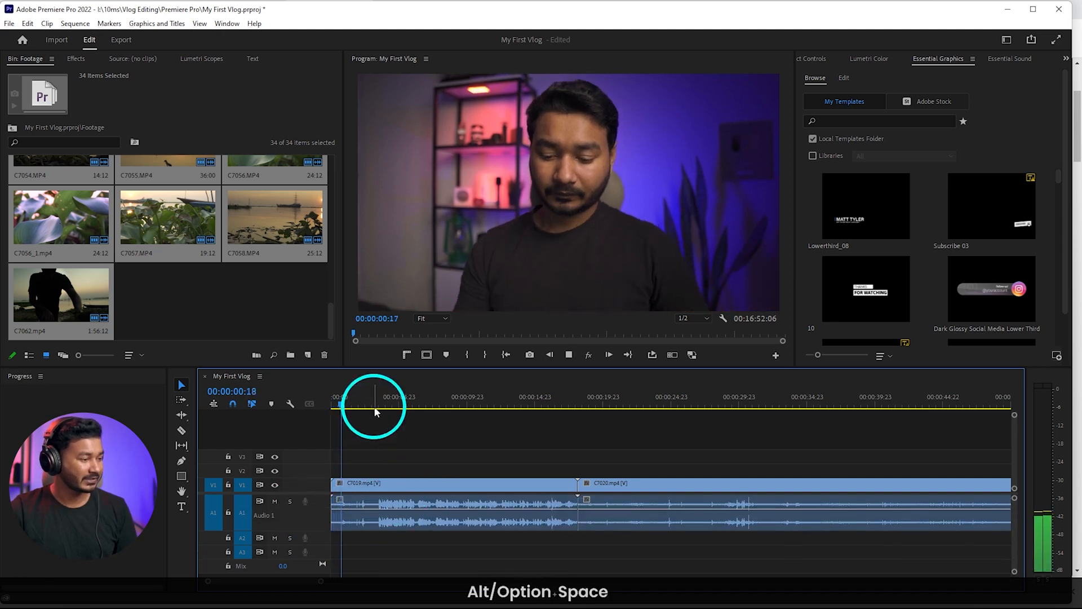
{"action": "left_click_drag", "start_coordinate": [375, 405], "coordinate": [378, 408]}
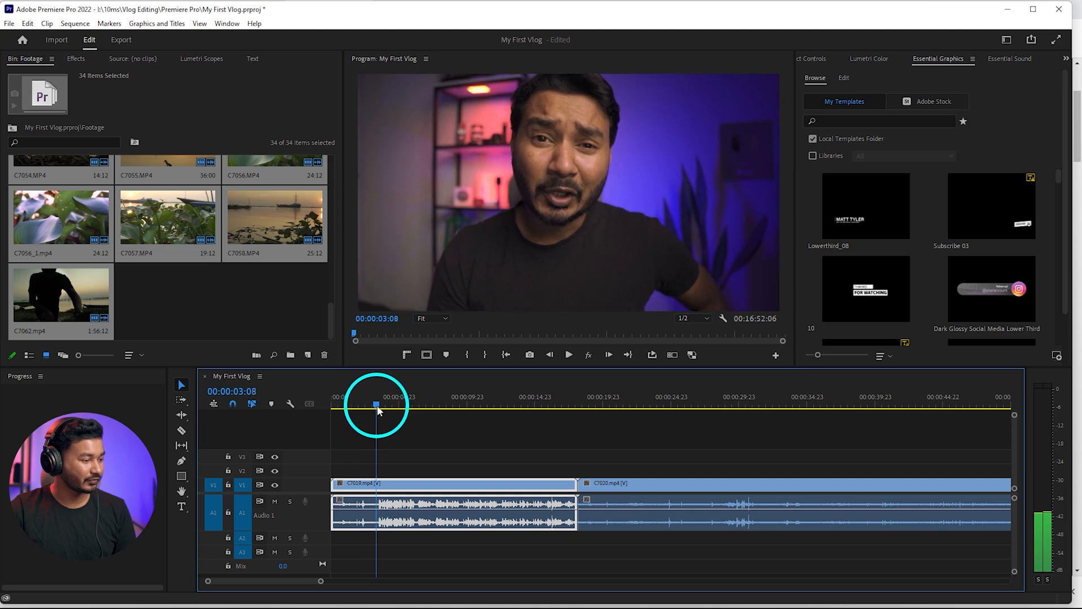
{"action": "key", "text": "q"}
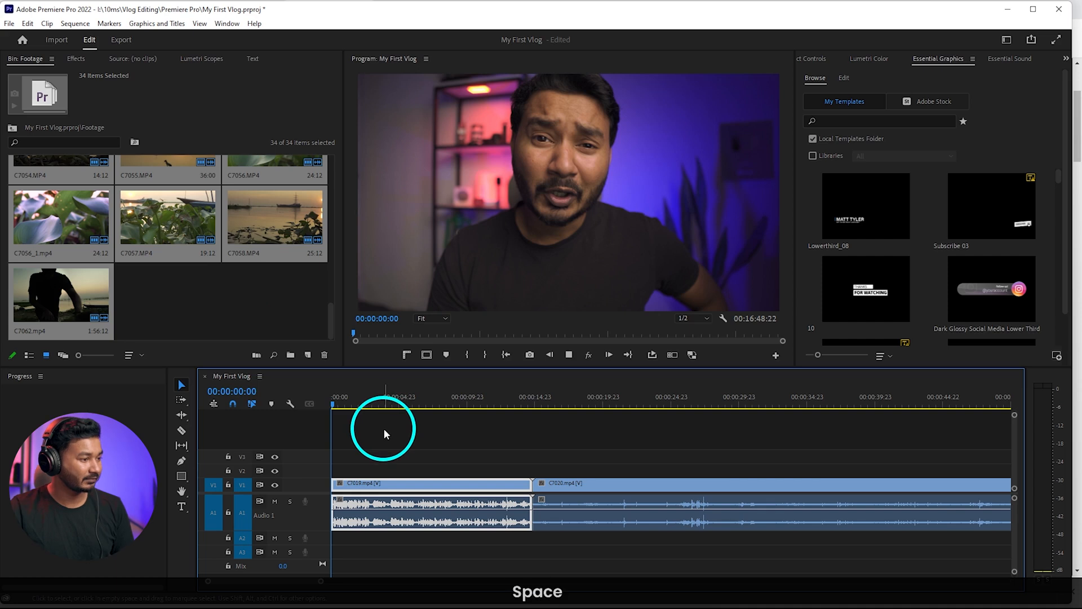
{"action": "key", "text": "ctrl+z"}
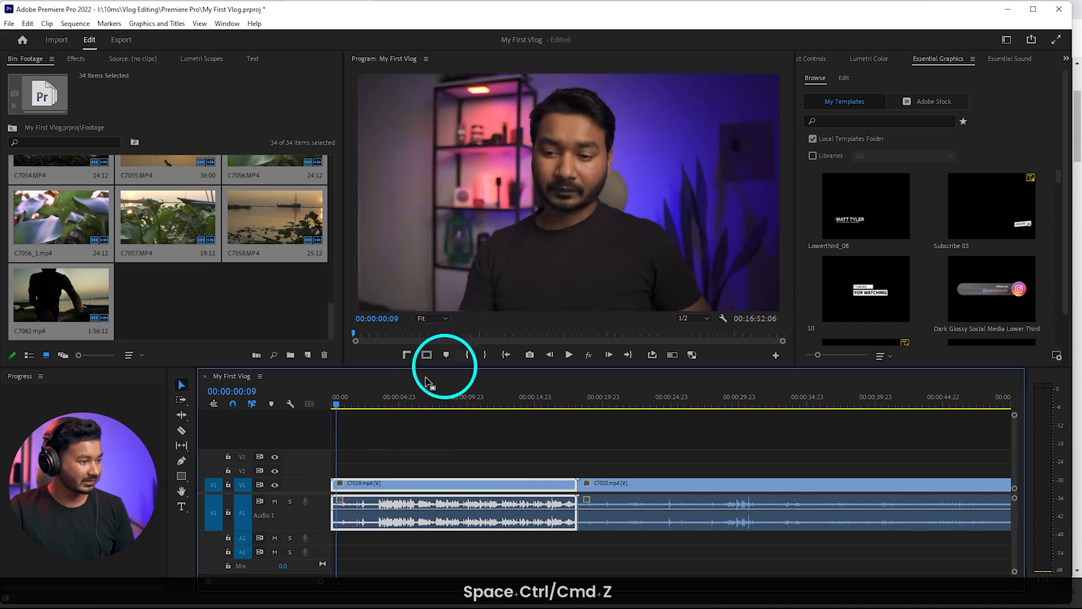
Play the beginning of C7019 to find where the speech starts and ripple trim everything before 00:00:03:11
{"action": "mouse_move", "coordinate": [349, 401]}
{"action": "left_mouse_down"}
{"action": "mouse_move", "coordinate": [369, 402]}
{"action": "mouse_move", "coordinate": [356, 402]}
{"action": "left_mouse_up"}
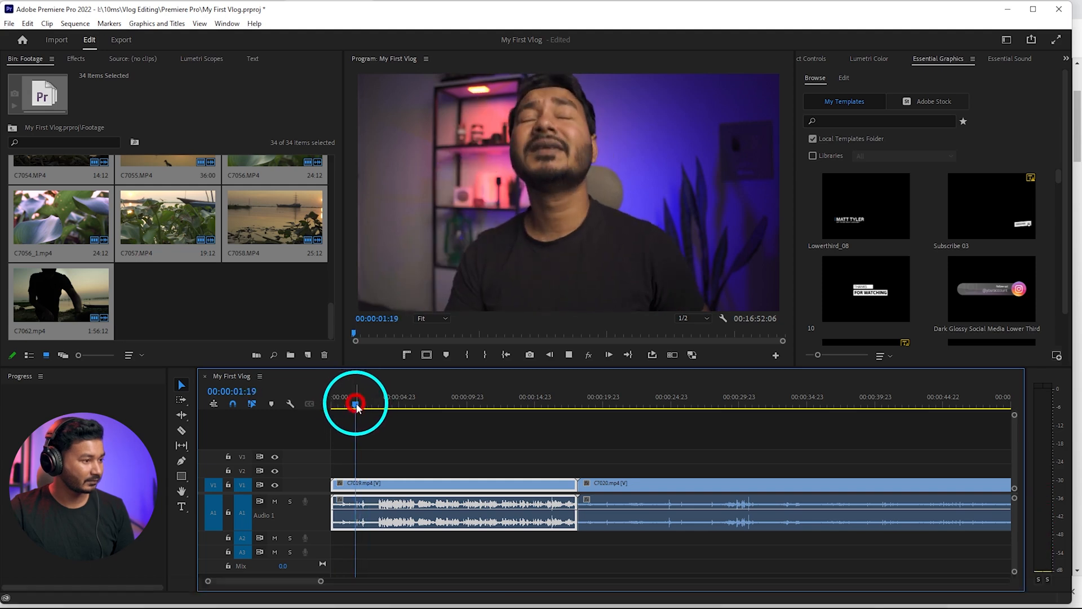
{"action": "key", "text": "space"}
{"action": "scroll", "coordinate": [347, 479], "scroll_direction": "up", "scroll_amount": 2}
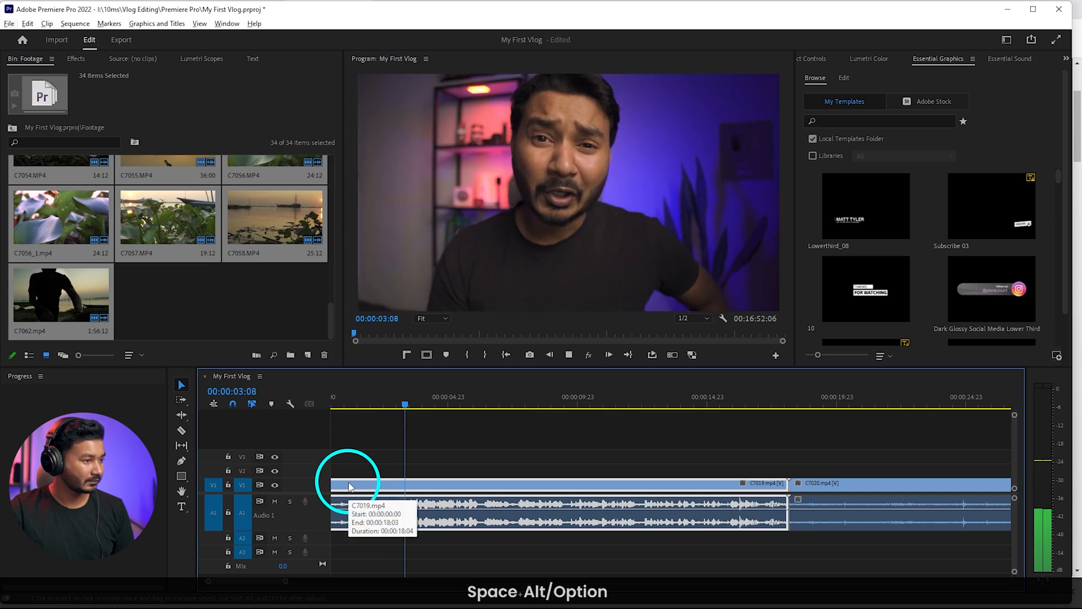
{"action": "key", "text": "alt+space"}
{"action": "left_click", "coordinate": [390, 401]}
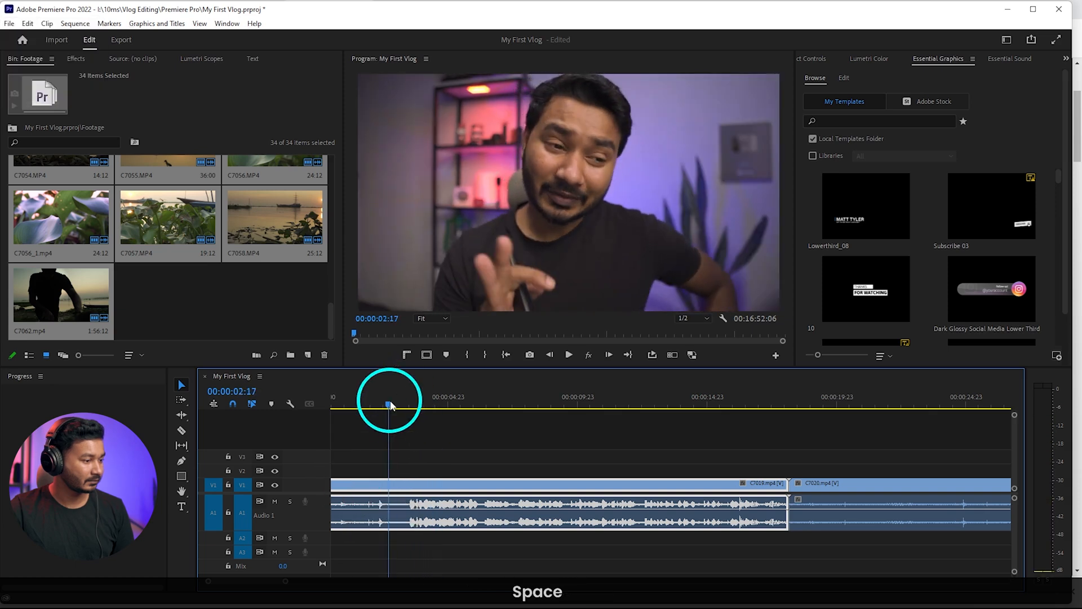
{"action": "key", "text": "space"}
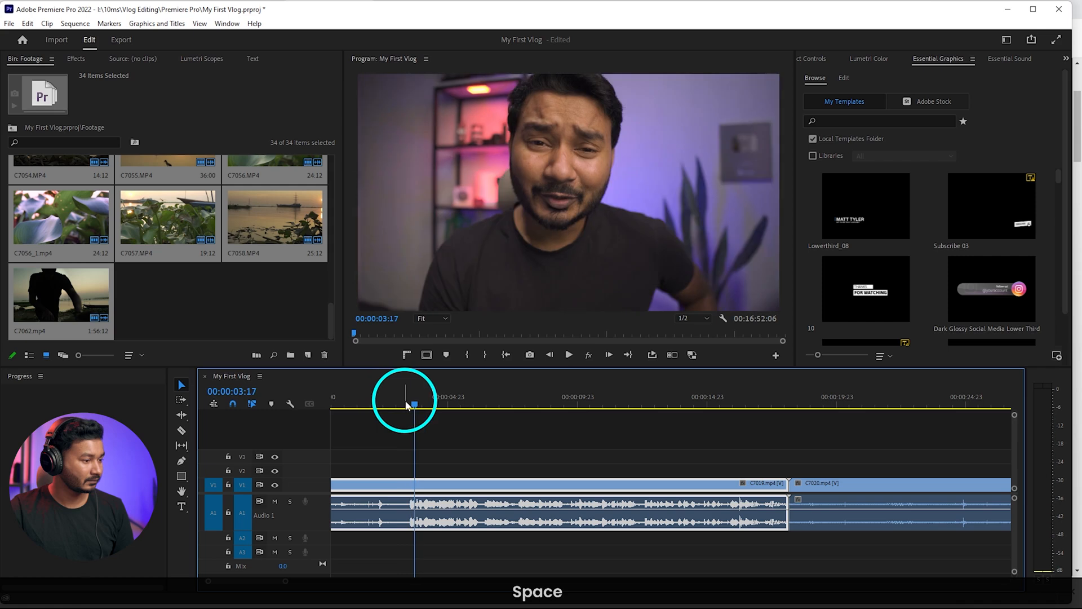
{"action": "left_click", "coordinate": [405, 404]}
{"action": "left_click_drag", "start_coordinate": [406, 403], "coordinate": [410, 405]}
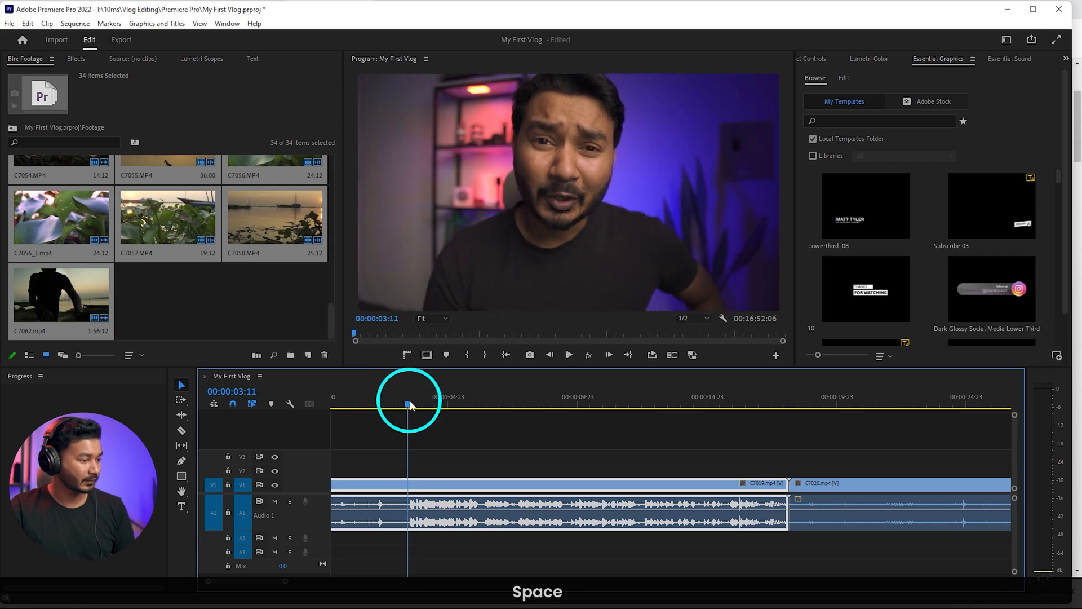
{"action": "key", "text": "q"}
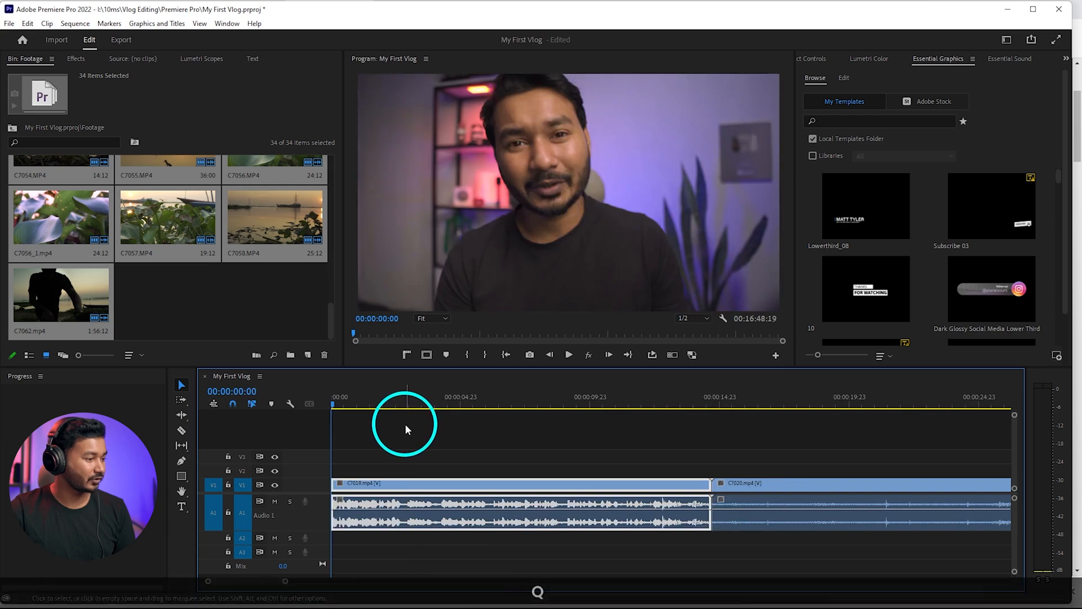
Play the trimmed C7019 to its closing camera movement and ripple trim the clip's end from 00:00:13:21
{"action": "key", "text": "space"}
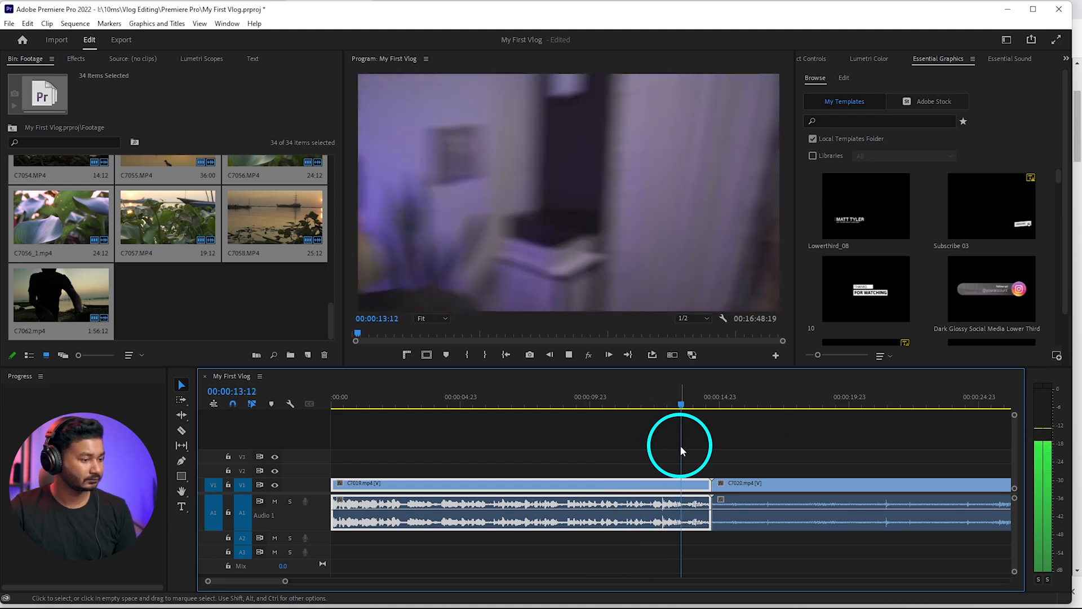
{"action": "key", "text": "space"}
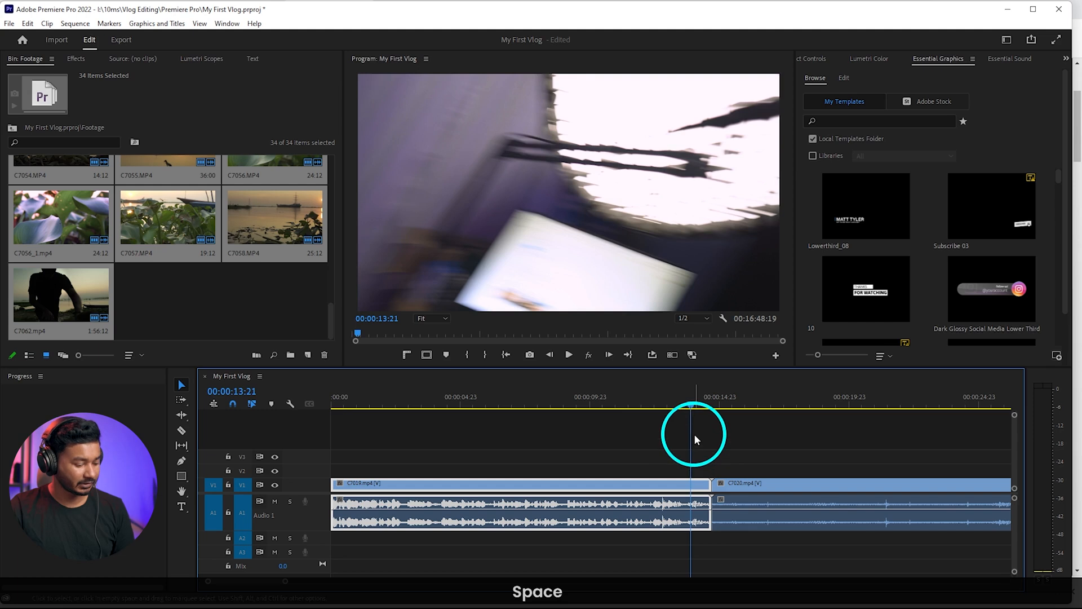
{"action": "key", "text": "w"}
Scrub through the following clips and shift C7020 and everything after it about 36 seconds later, separating them from the opening clip
{"action": "scroll", "coordinate": [669, 540], "scroll_direction": "down", "scroll_amount": 6, "text": "alt"}
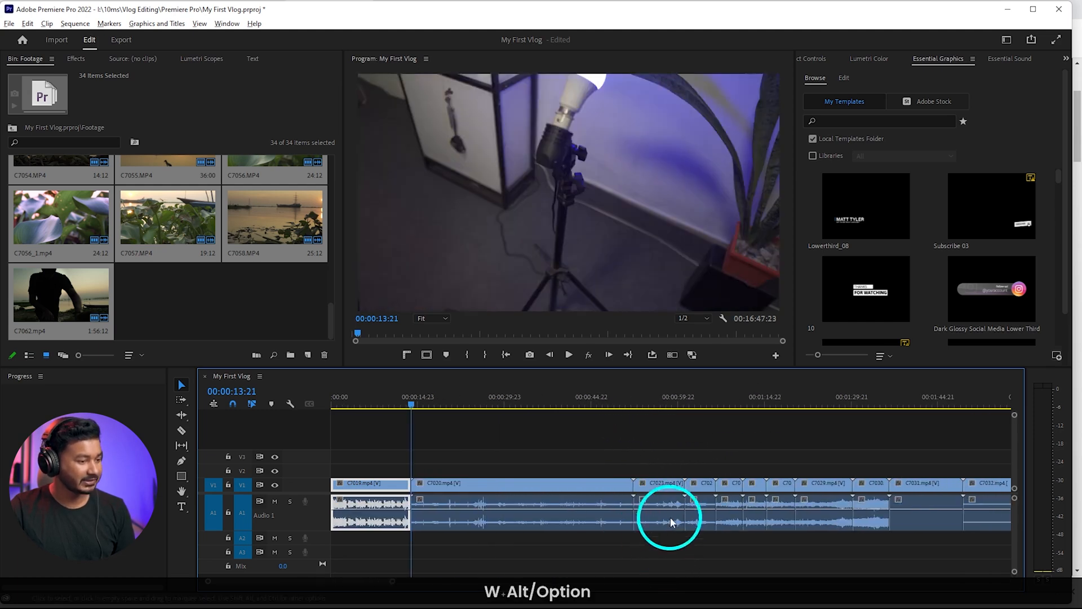
{"action": "left_click_drag", "start_coordinate": [447, 392], "coordinate": [687, 386]}
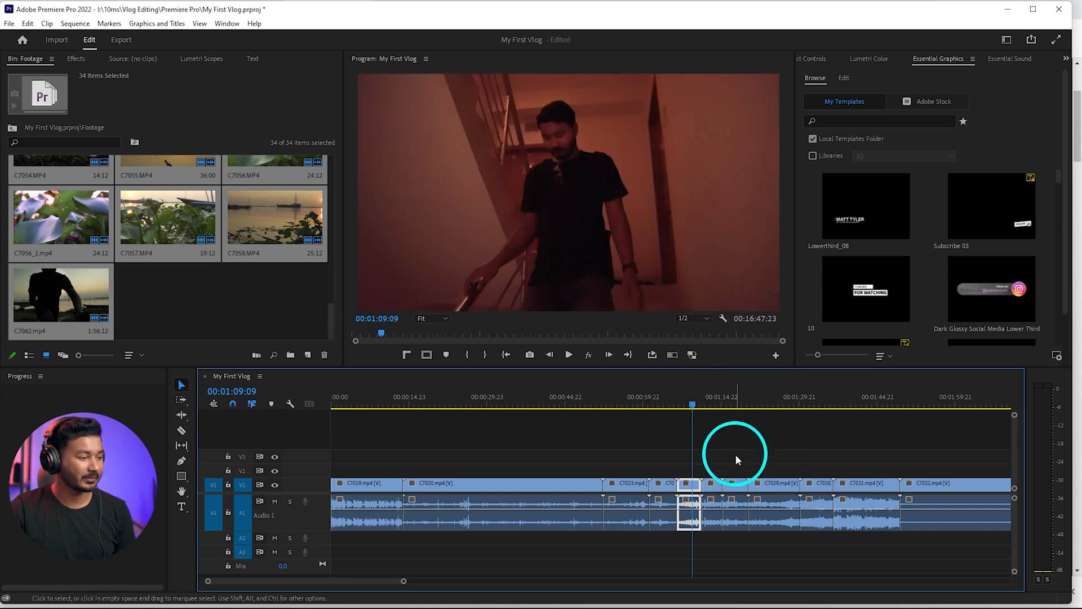
{"action": "scroll", "coordinate": [735, 454], "scroll_direction": "down", "scroll_amount": 3}
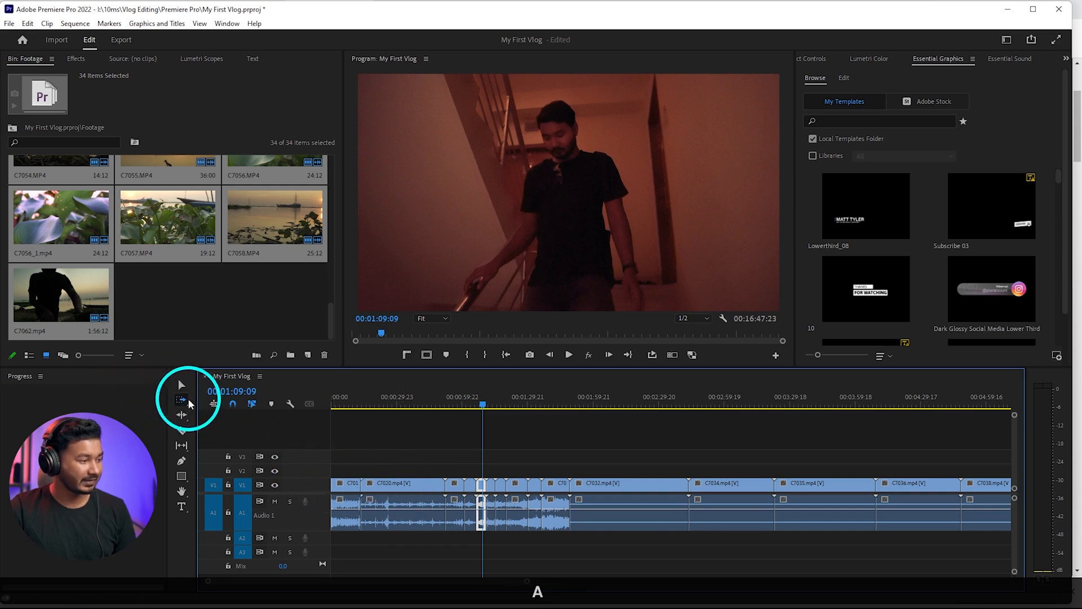
{"action": "left_click_drag", "start_coordinate": [386, 483], "coordinate": [466, 483]}
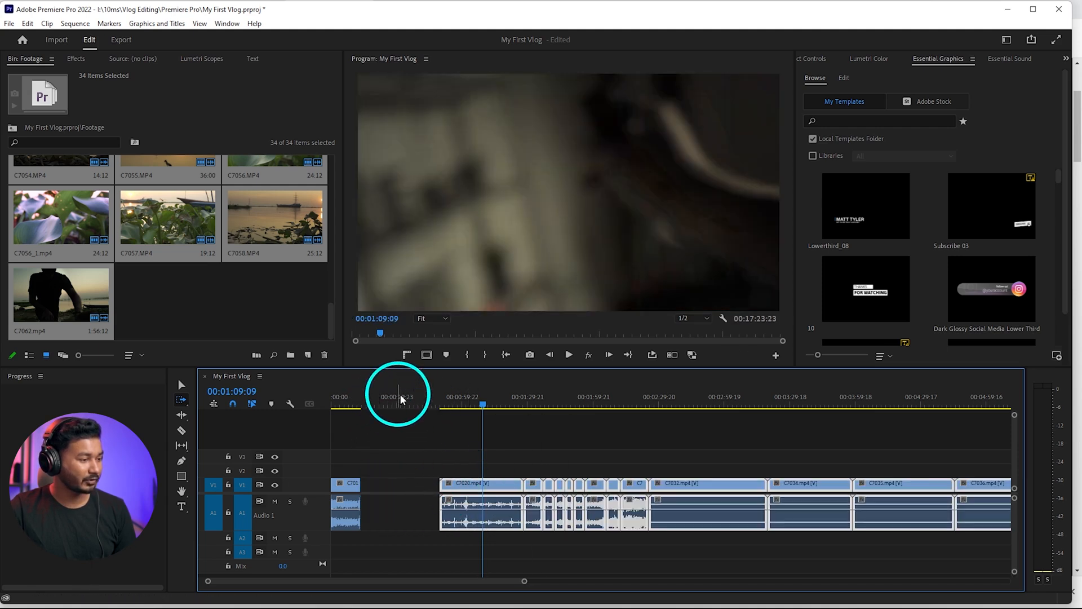
{"action": "left_click", "coordinate": [394, 403]}
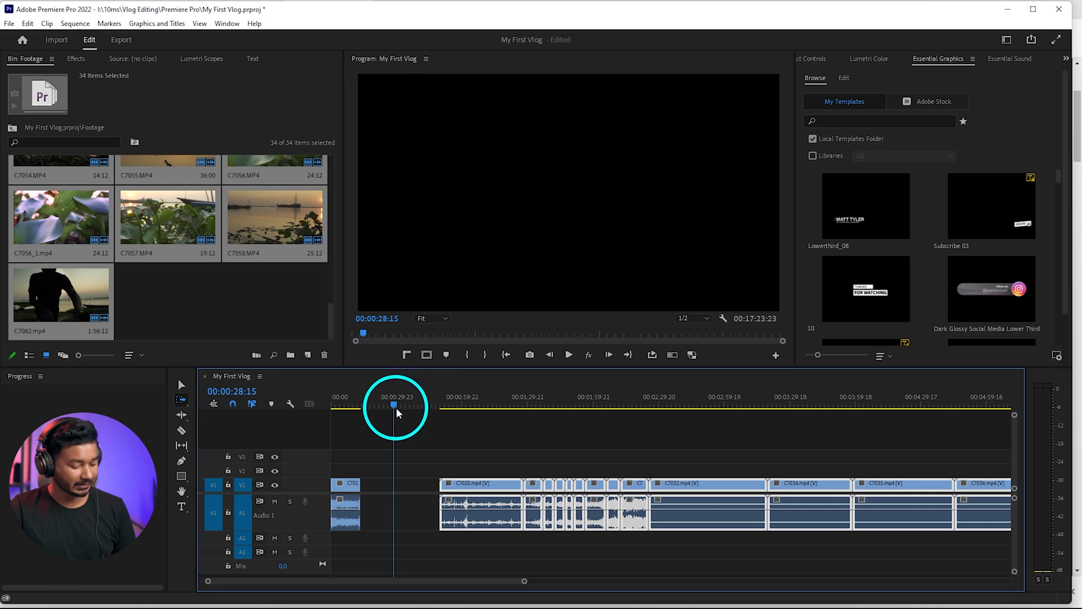
{"action": "key", "text": "v"}
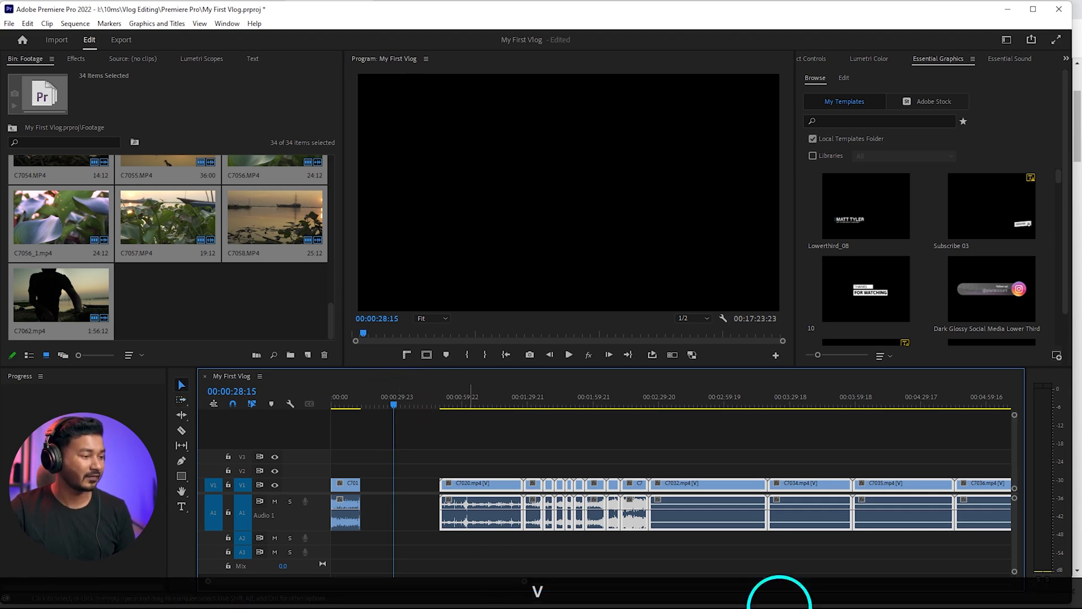
Scrub through the remaining clips to find the next talking section and shift C7031 and everything after it about 31 seconds later
{"action": "scroll", "coordinate": [664, 440], "scroll_direction": "down", "scroll_amount": 2}
{"action": "scroll", "coordinate": [664, 439], "scroll_direction": "down", "scroll_amount": 1}
{"action": "left_click_drag", "start_coordinate": [547, 397], "coordinate": [598, 397]}
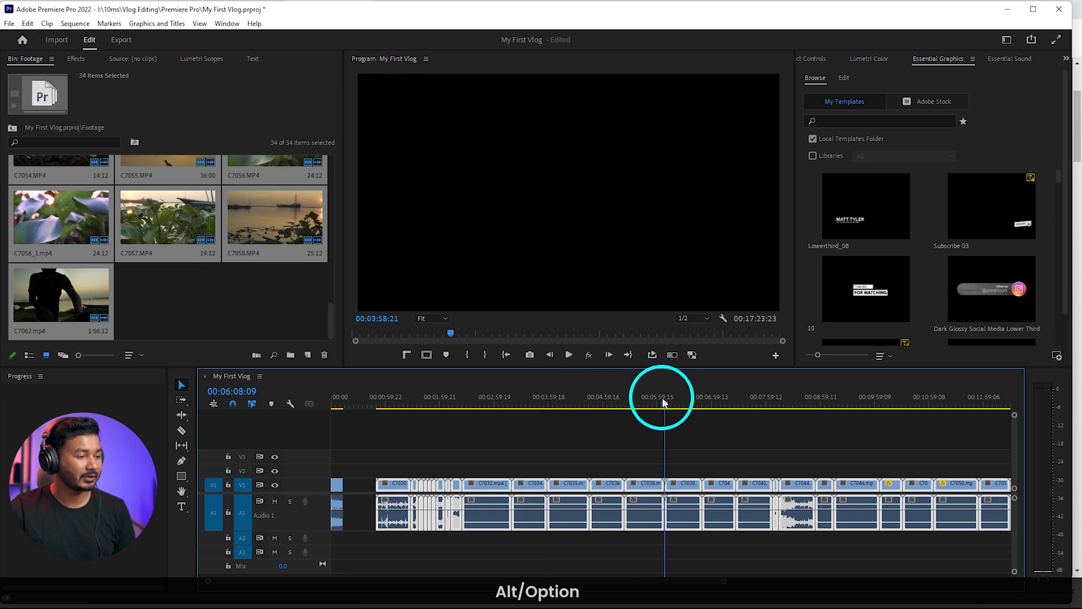
{"action": "left_click", "coordinate": [700, 449]}
{"action": "left_click", "coordinate": [759, 401]}
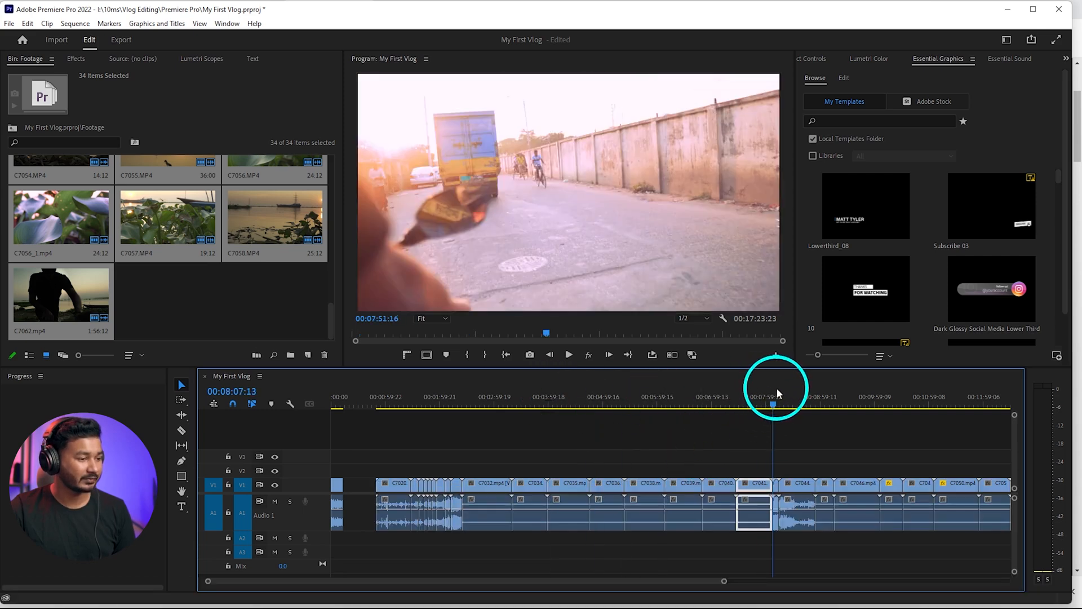
{"action": "left_click_drag", "start_coordinate": [777, 388], "coordinate": [780, 389]}
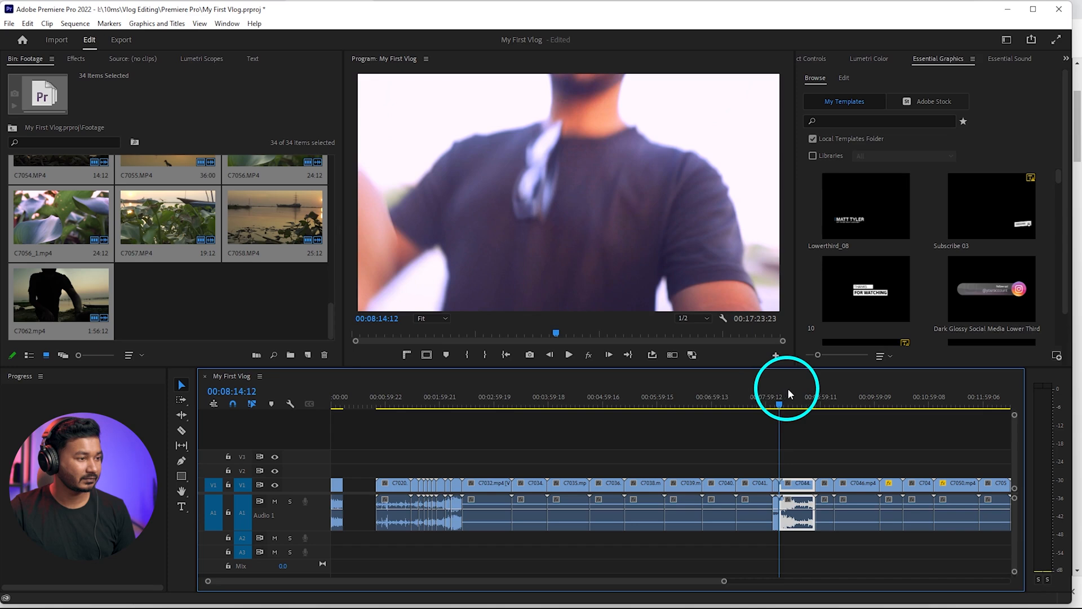
{"action": "left_click_drag", "start_coordinate": [709, 401], "coordinate": [457, 407]}
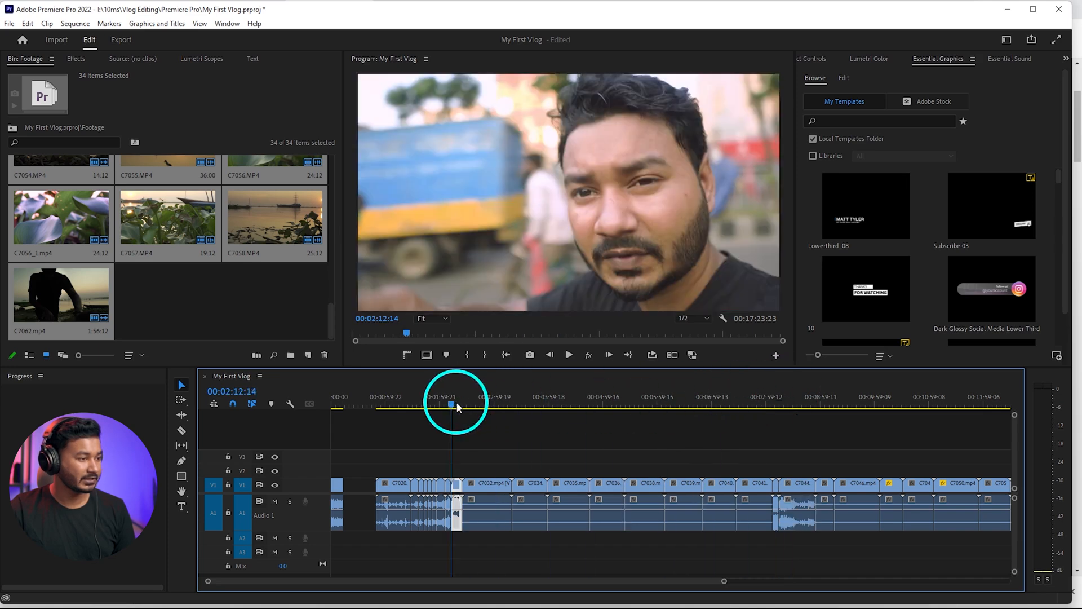
{"action": "scroll", "coordinate": [454, 493], "scroll_direction": "up", "scroll_amount": 4}
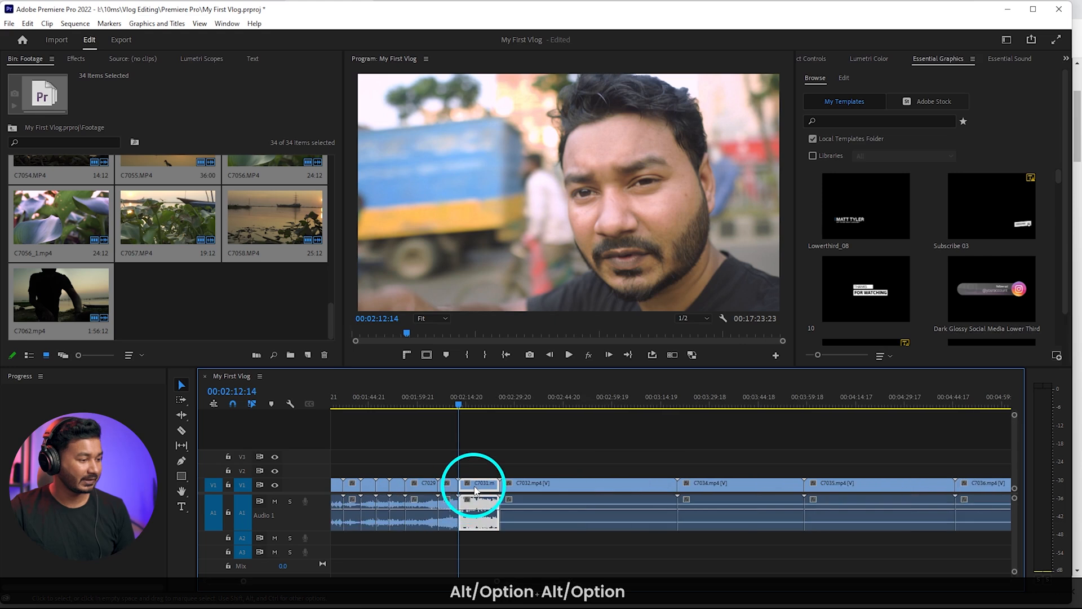
{"action": "left_click_drag", "start_coordinate": [471, 486], "coordinate": [572, 486]}
{"action": "scroll", "coordinate": [558, 472], "scroll_direction": "down", "scroll_amount": 4}
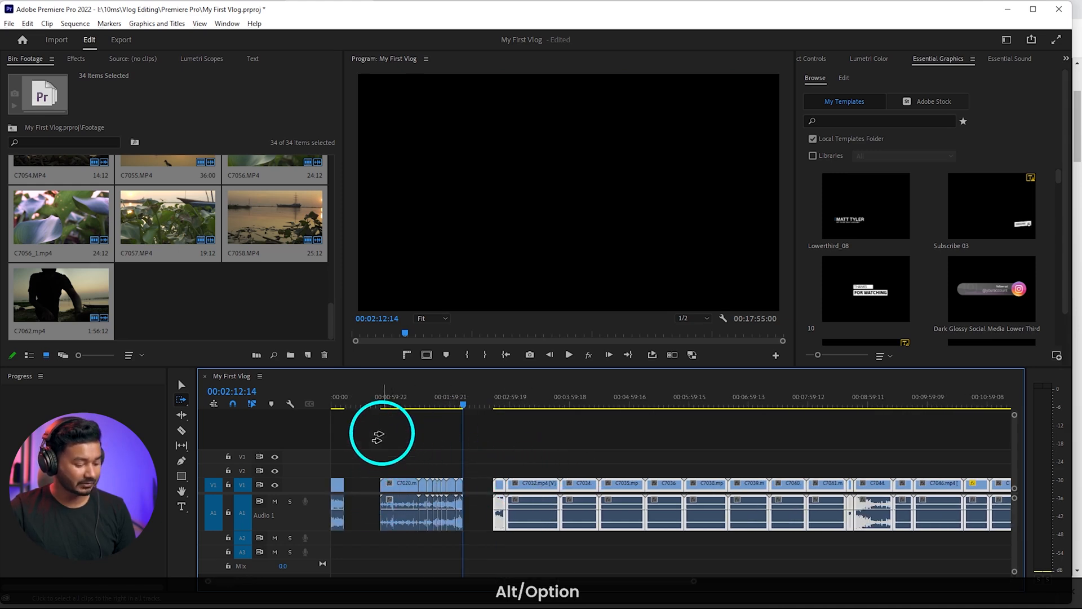
{"action": "left_click_drag", "start_coordinate": [381, 445], "coordinate": [461, 512]}
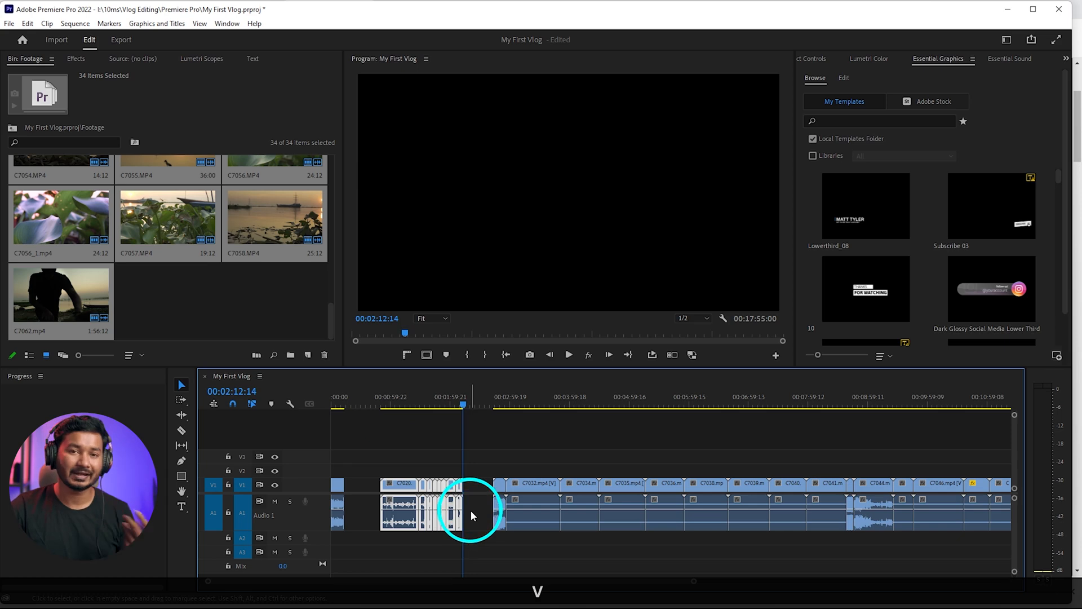
{"action": "left_click", "coordinate": [488, 449]}
Play C7031 from its start to the end of the speech and ripple trim the clip's end from 00:02:55:17
{"action": "left_click", "coordinate": [496, 408]}
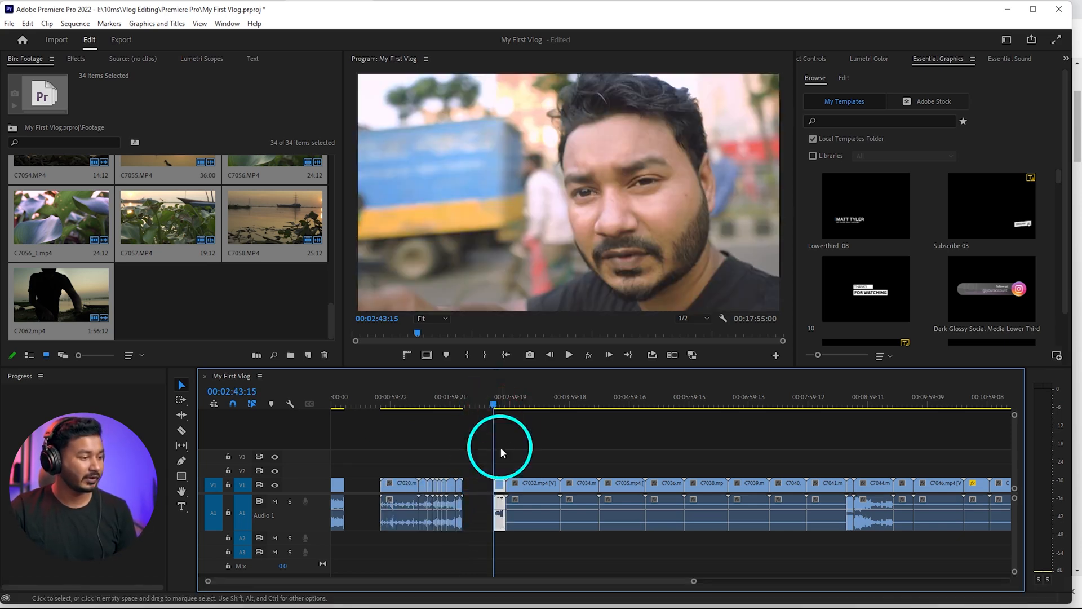
{"action": "scroll", "coordinate": [495, 491], "scroll_direction": "up", "scroll_amount": 5}
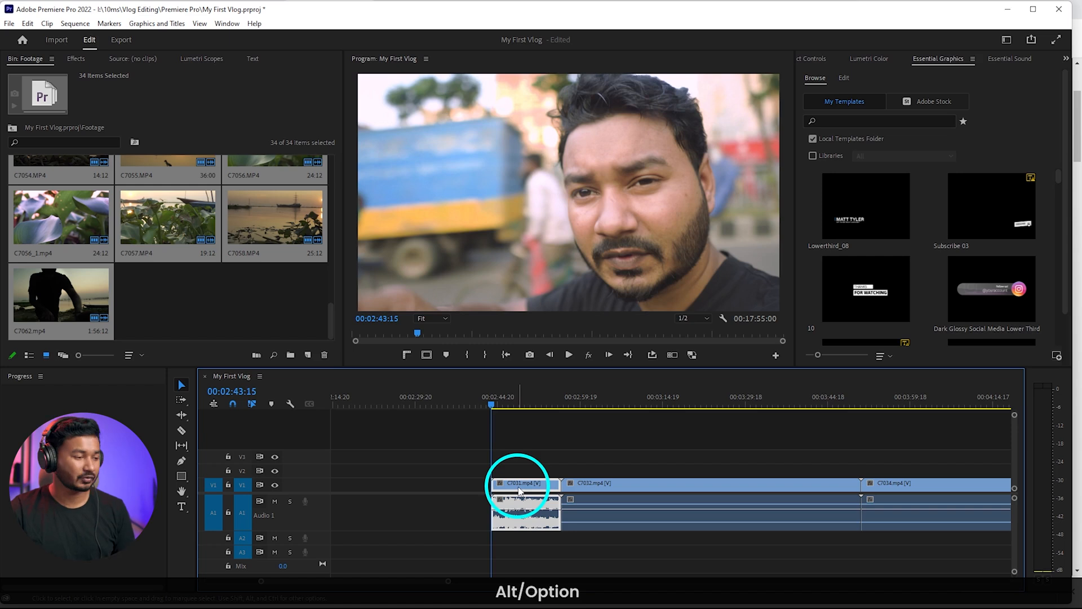
{"action": "key", "text": "space"}
{"action": "scroll", "coordinate": [499, 479], "scroll_direction": "up", "scroll_amount": 3}
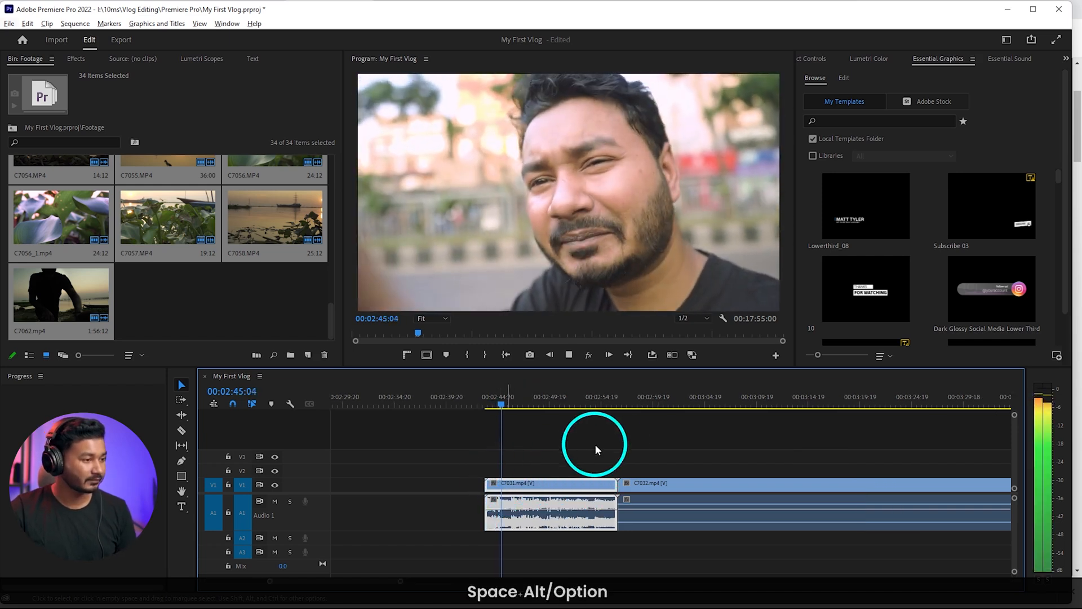
{"action": "scroll", "coordinate": [578, 458], "scroll_direction": "down", "scroll_amount": 2}
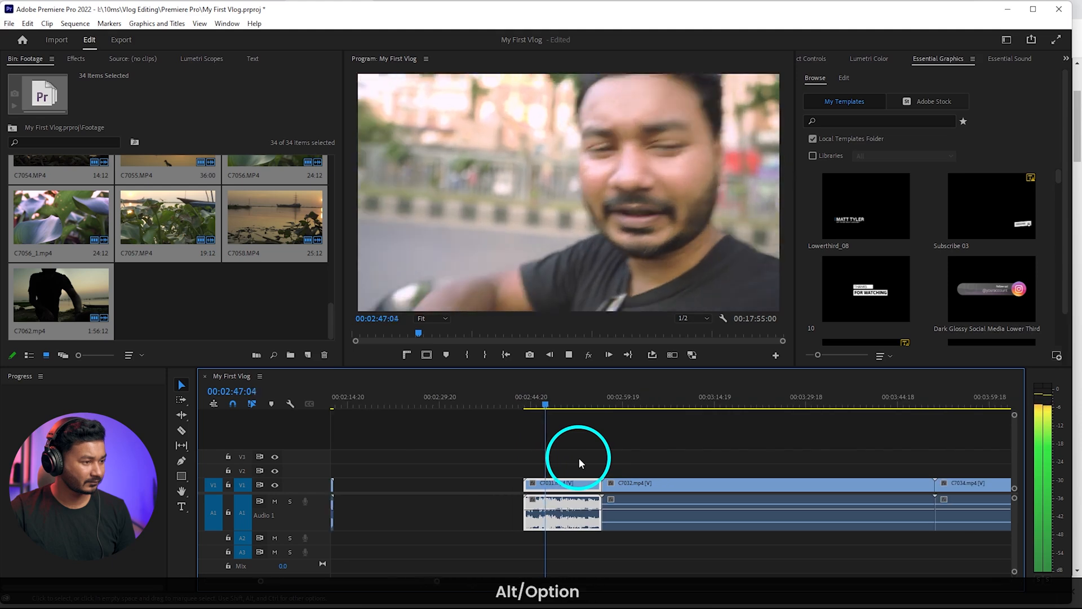
{"action": "scroll", "coordinate": [577, 452], "scroll_direction": "down", "scroll_amount": 2}
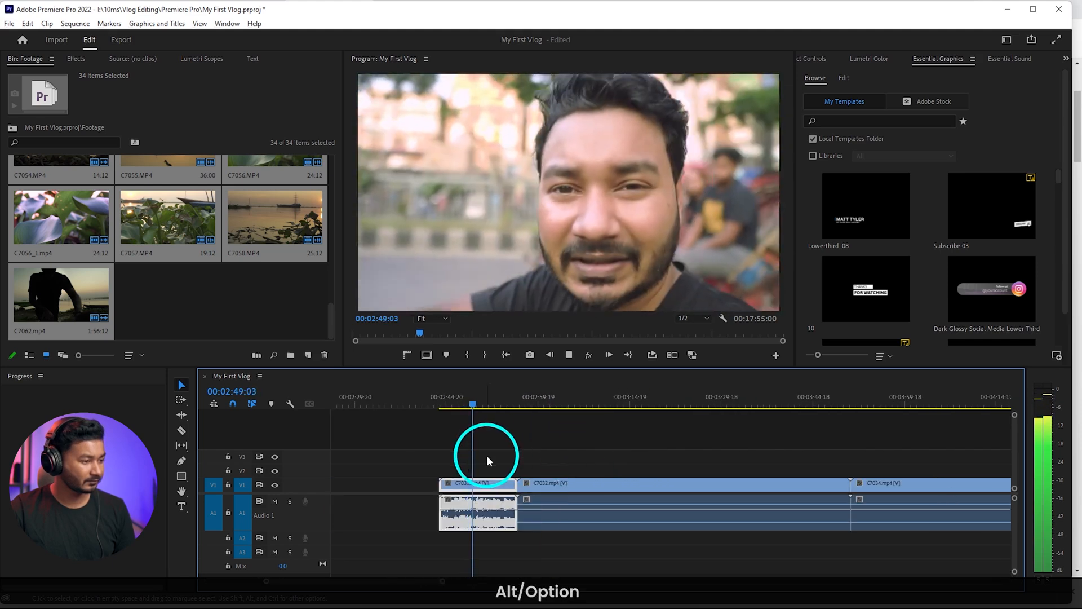
{"action": "scroll", "coordinate": [486, 462], "scroll_direction": "up", "scroll_amount": 2}
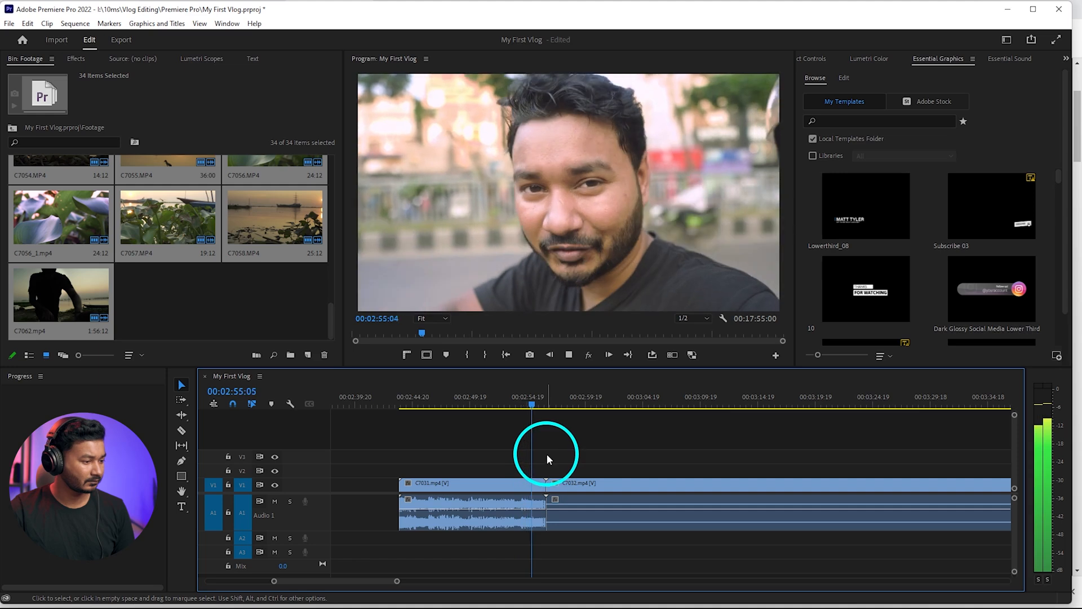
{"action": "key", "text": "space"}
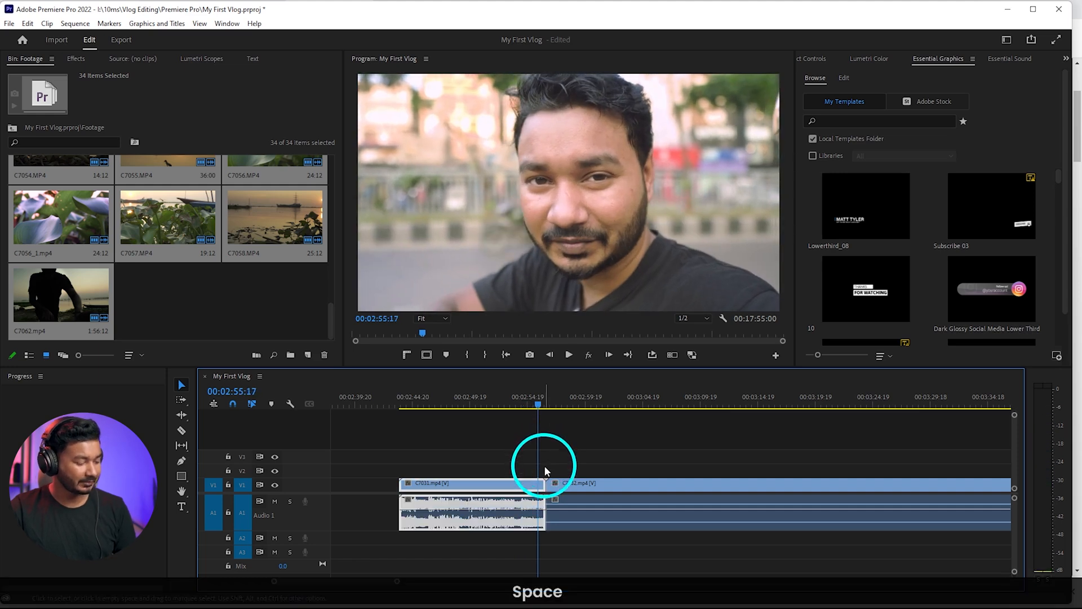
{"action": "key", "text": "w"}
Select C7032 and everything after it with the Track Select Forward tool and shift them about 46 seconds later
{"action": "scroll", "coordinate": [567, 495], "scroll_direction": "down", "scroll_amount": 3}
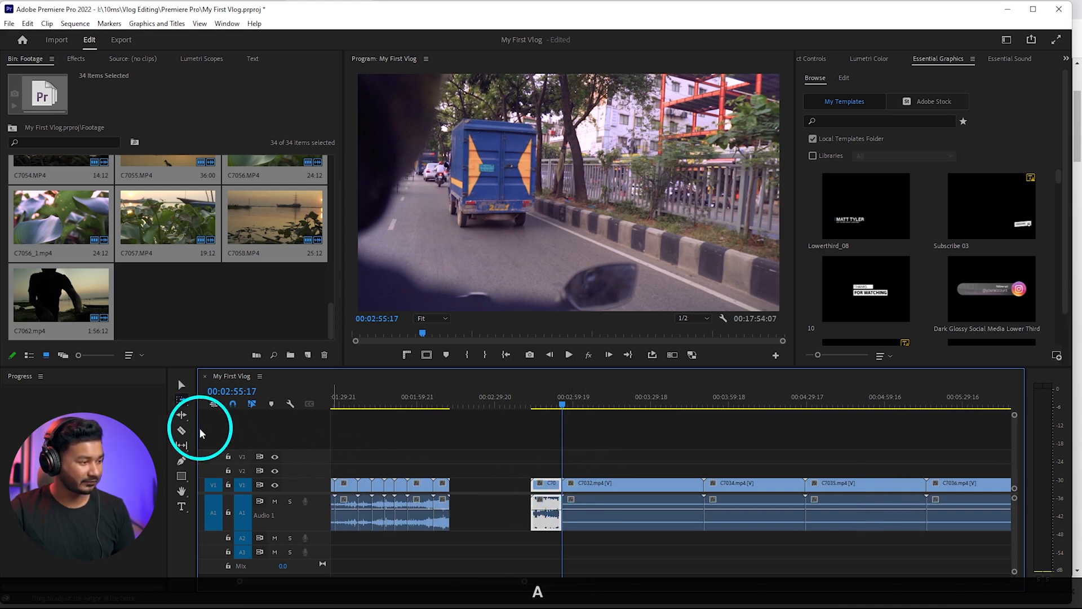
{"action": "left_click", "coordinate": [185, 401]}
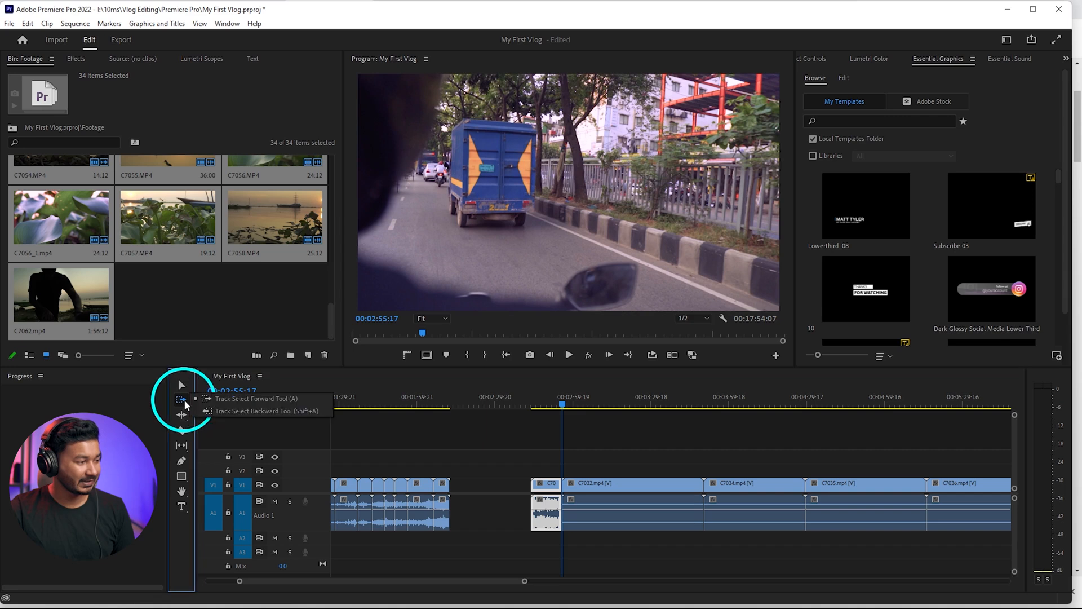
{"action": "left_click", "coordinate": [236, 401]}
{"action": "left_click_drag", "start_coordinate": [632, 484], "coordinate": [730, 478]}
Scrub through the clips around 00:09:31:08 to find the next talking section and shift C7044 and everything after it about 40 seconds later
{"action": "scroll", "coordinate": [700, 491], "scroll_direction": "down", "scroll_amount": 5}
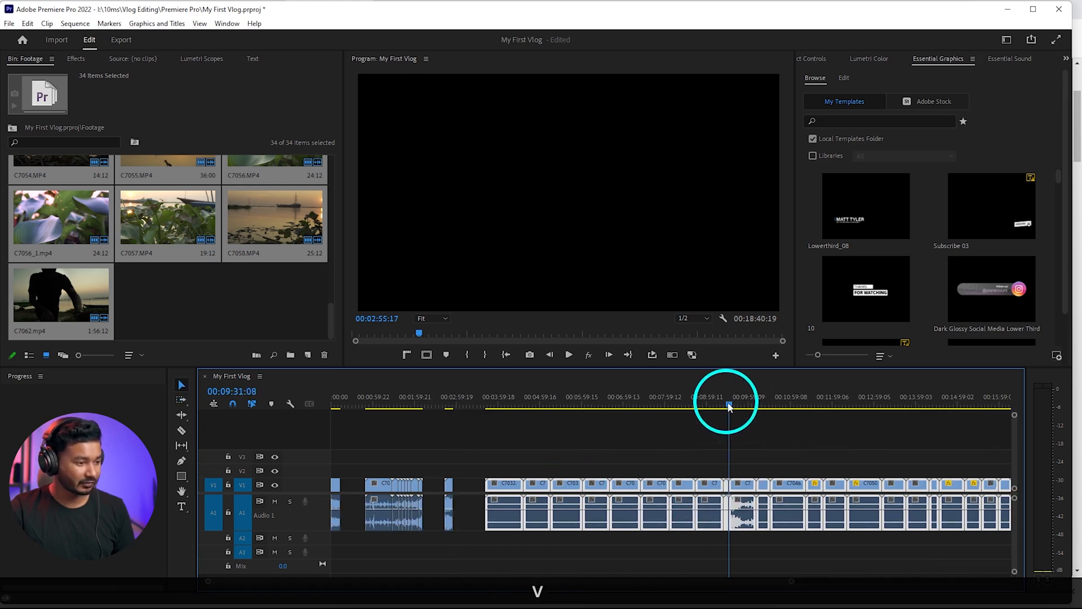
{"action": "left_click", "coordinate": [758, 453]}
{"action": "scroll", "coordinate": [761, 496], "scroll_direction": "up", "scroll_amount": 3}
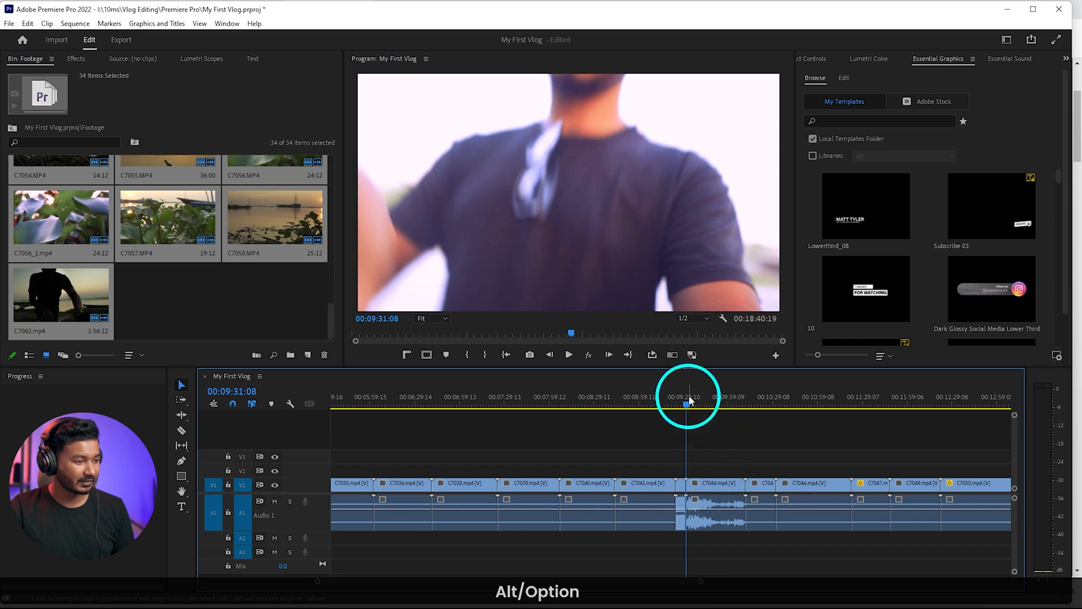
{"action": "left_click_drag", "start_coordinate": [693, 406], "coordinate": [676, 403]}
{"action": "key", "text": "space"}
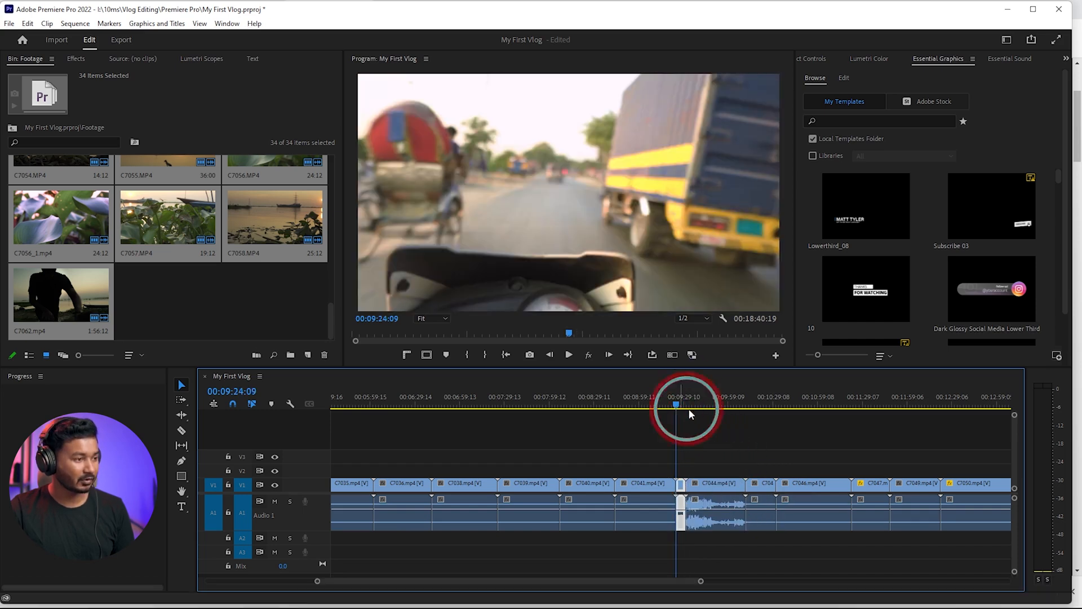
{"action": "key", "text": "space"}
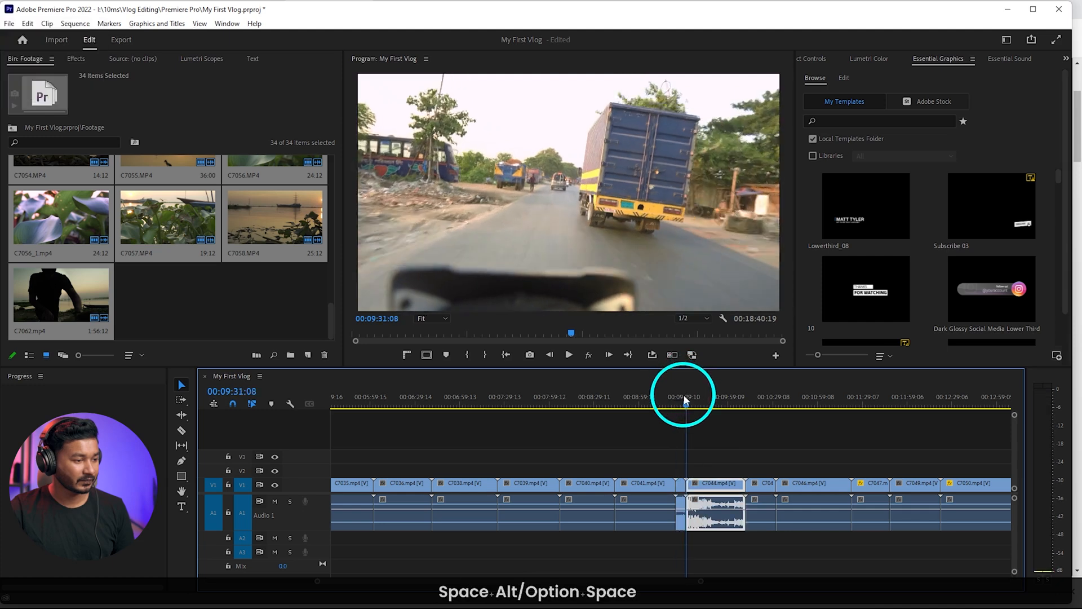
{"action": "left_click", "coordinate": [686, 398]}
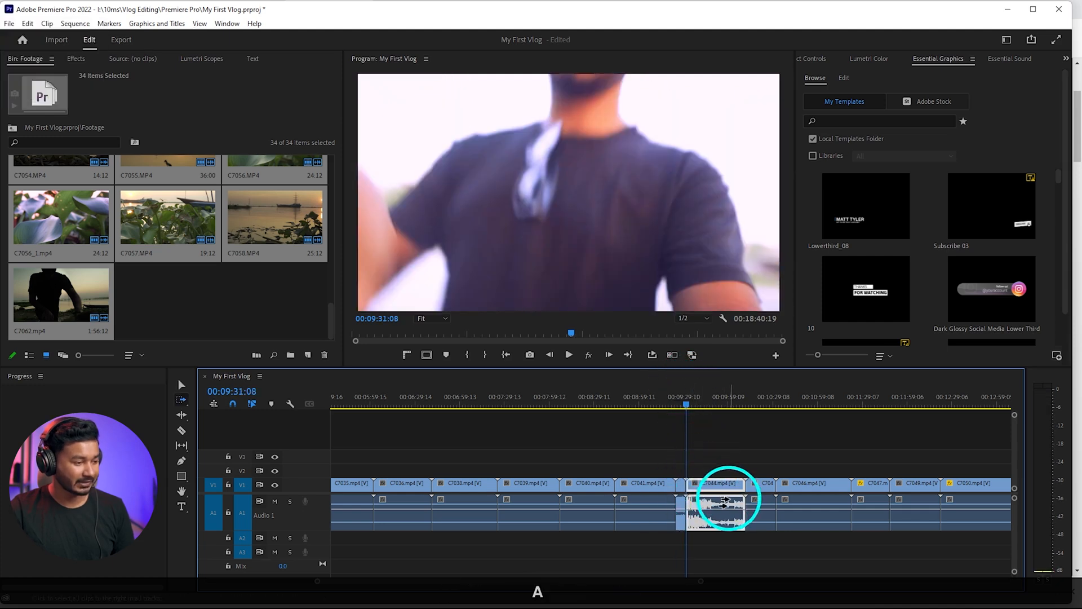
{"action": "left_click_drag", "start_coordinate": [715, 490], "coordinate": [778, 491]}
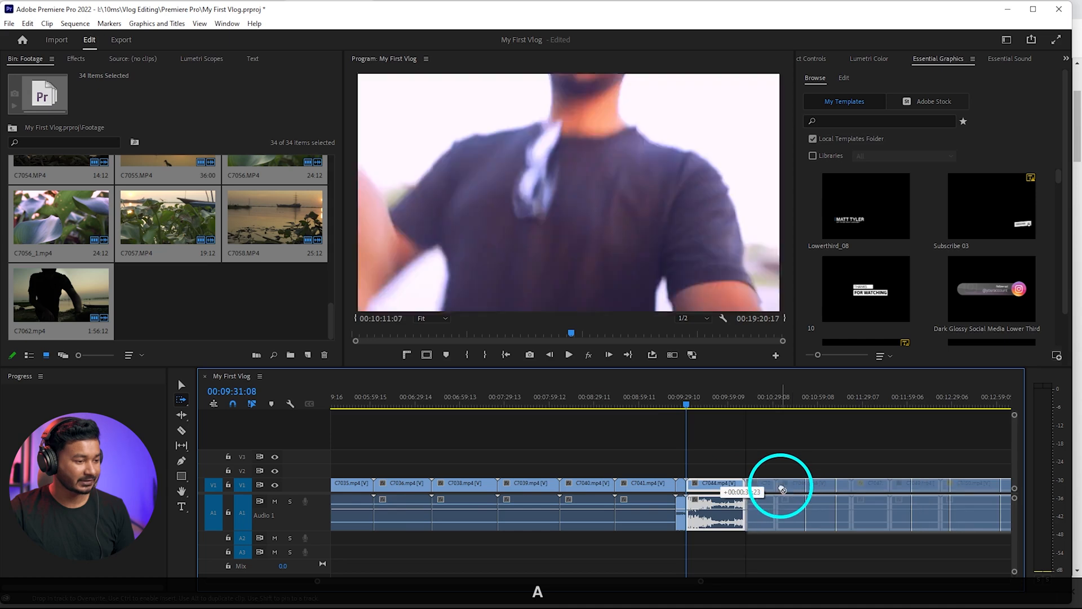
Shift all clips following C7044 about 44 seconds later, and move the last clip C7062 about 56 seconds further along
{"action": "scroll", "coordinate": [784, 491], "scroll_direction": "down", "scroll_amount": 3}
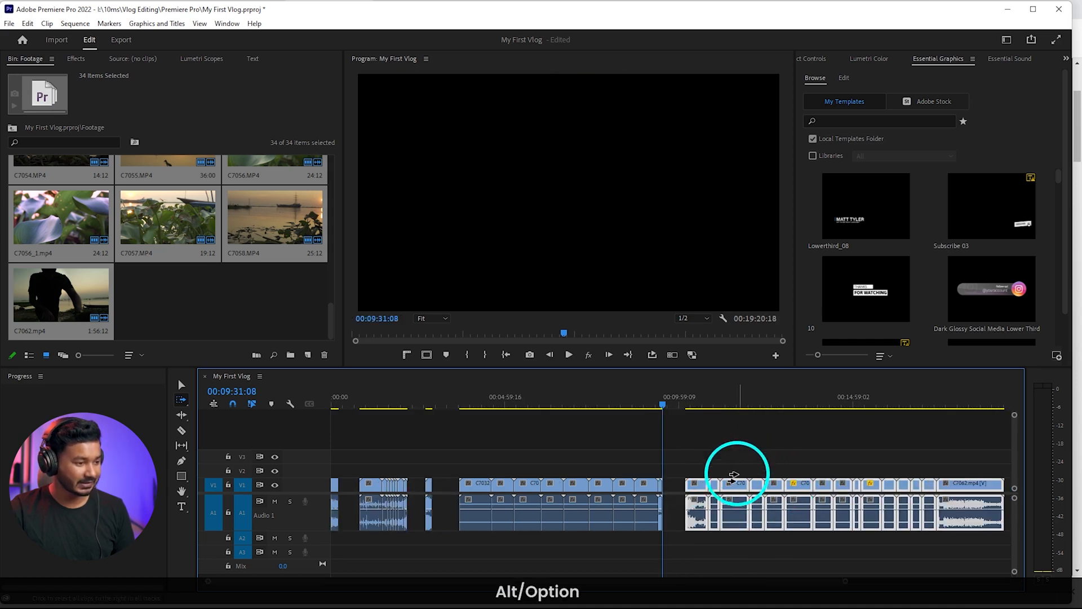
{"action": "left_click_drag", "start_coordinate": [709, 493], "coordinate": [733, 491]}
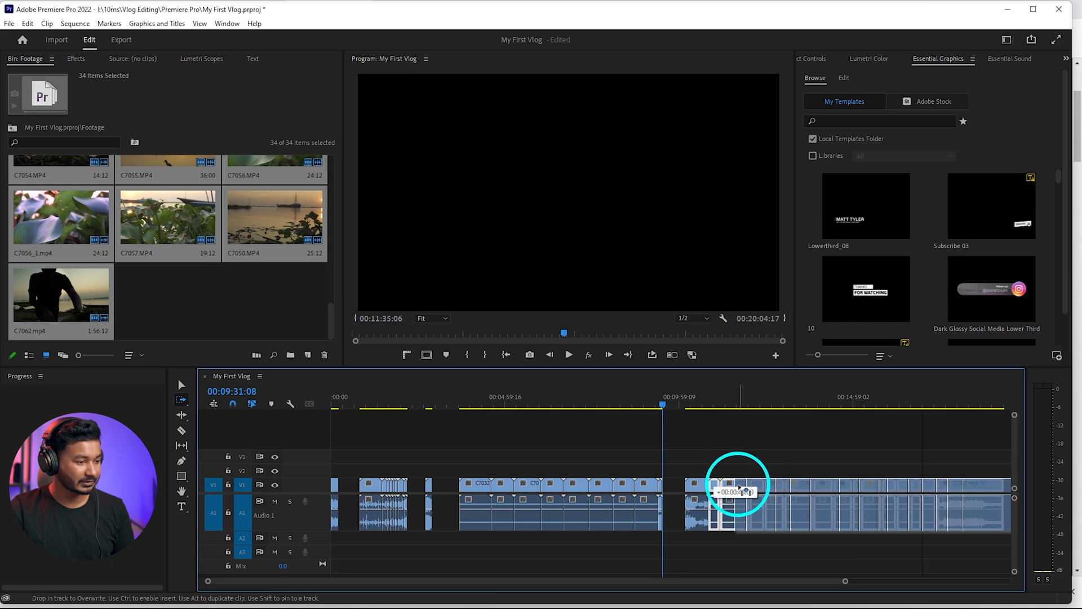
{"action": "scroll", "coordinate": [733, 492], "scroll_direction": "down", "scroll_amount": 3}
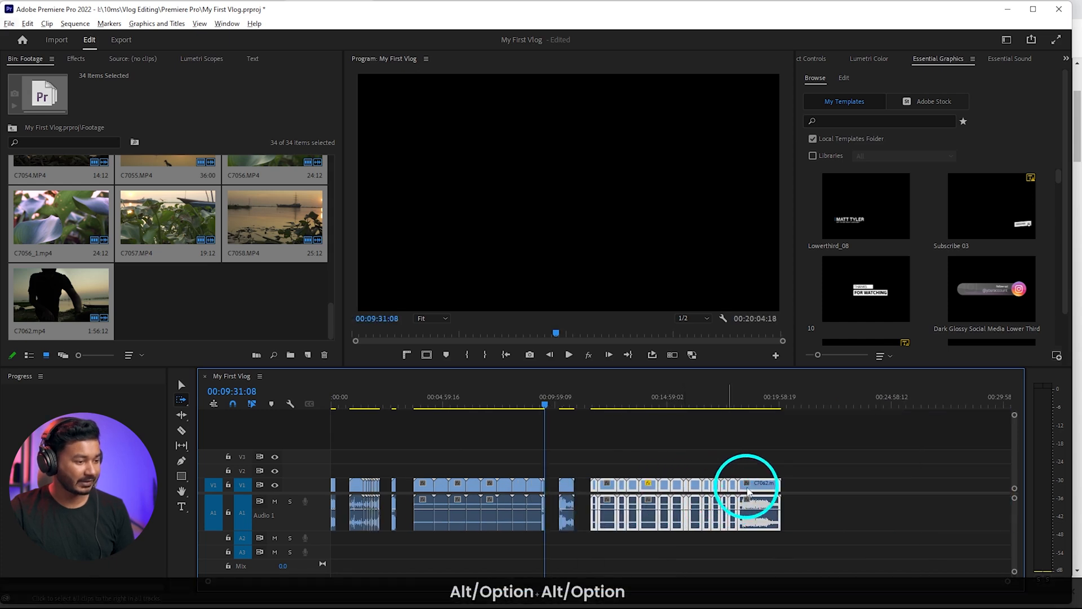
{"action": "left_click_drag", "start_coordinate": [754, 491], "coordinate": [775, 487]}
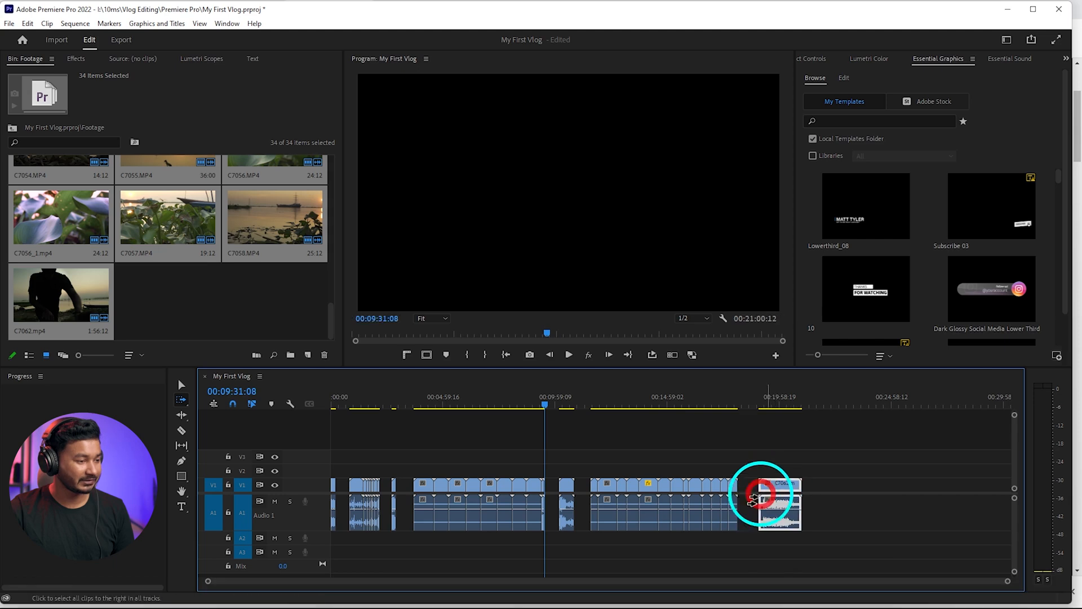
{"action": "key", "text": "v"}
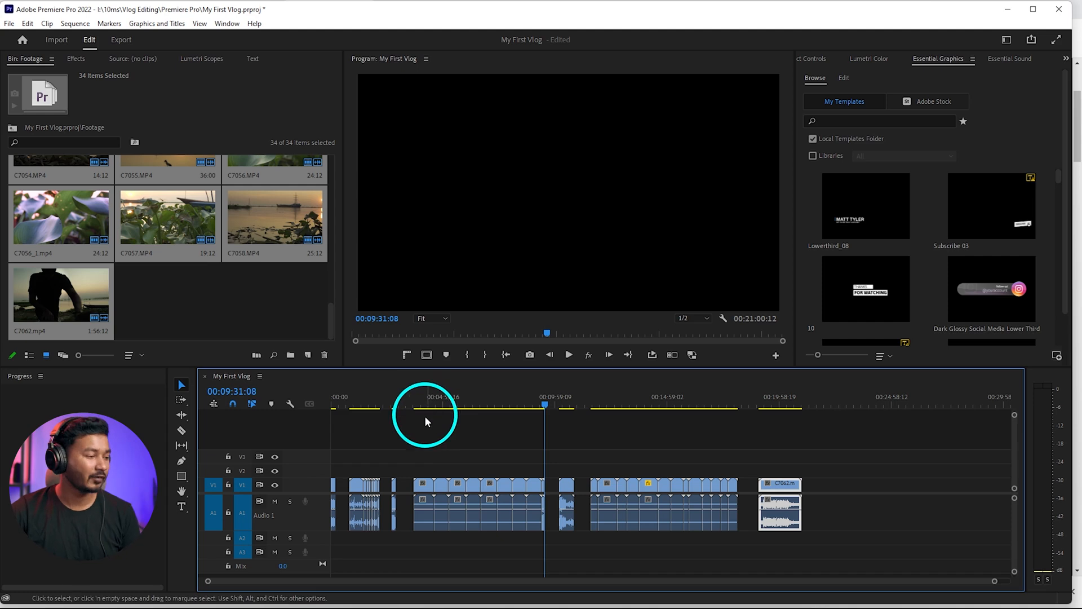
Return to the start of the sequence and play the opening clip C7019 to check its audio
{"action": "left_click_drag", "start_coordinate": [385, 412], "coordinate": [332, 406]}
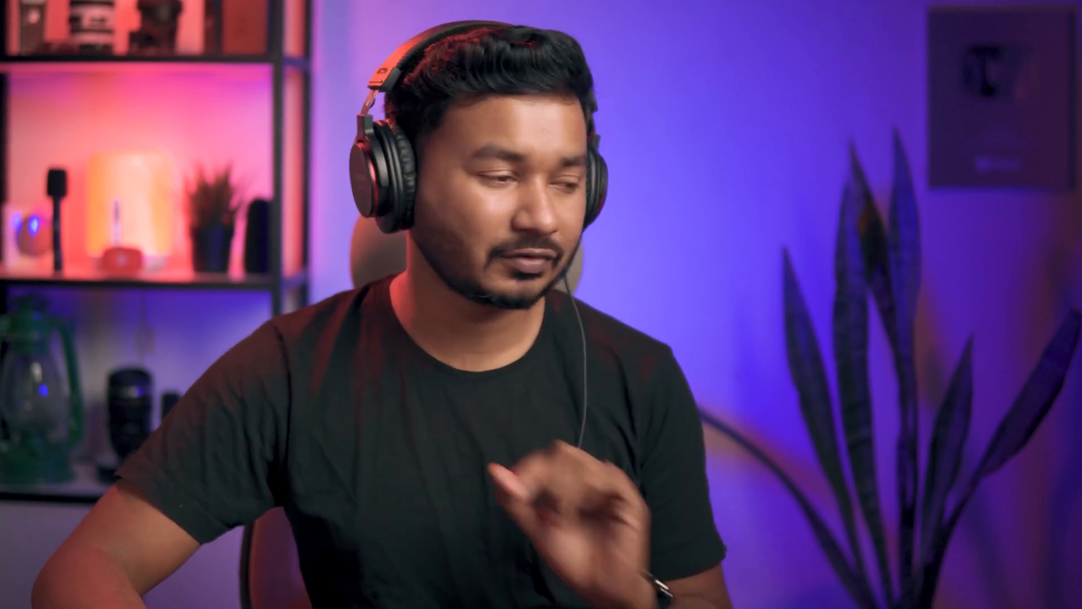
{"action": "left_click", "coordinate": [356, 502], "text": "alt"}
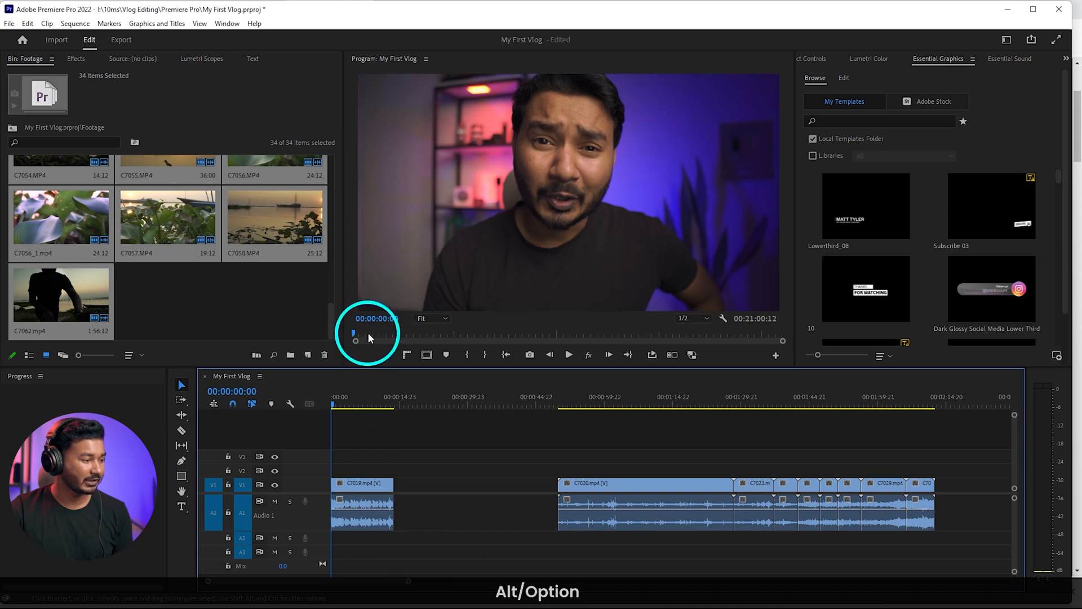
{"action": "left_click", "coordinate": [346, 405]}
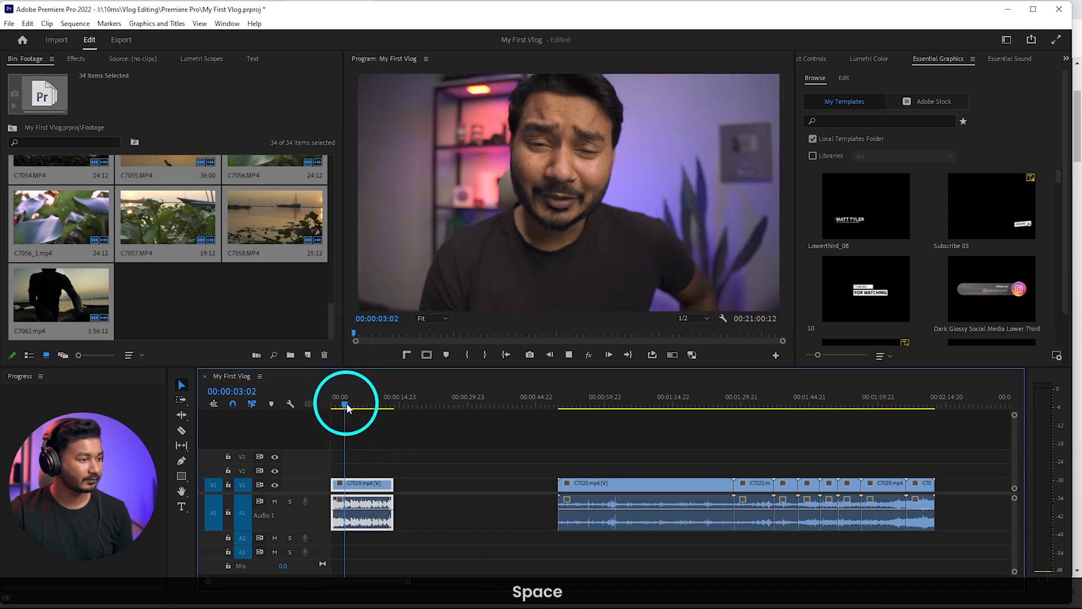
{"action": "left_click", "coordinate": [855, 283]}
{"action": "key", "text": "space"}
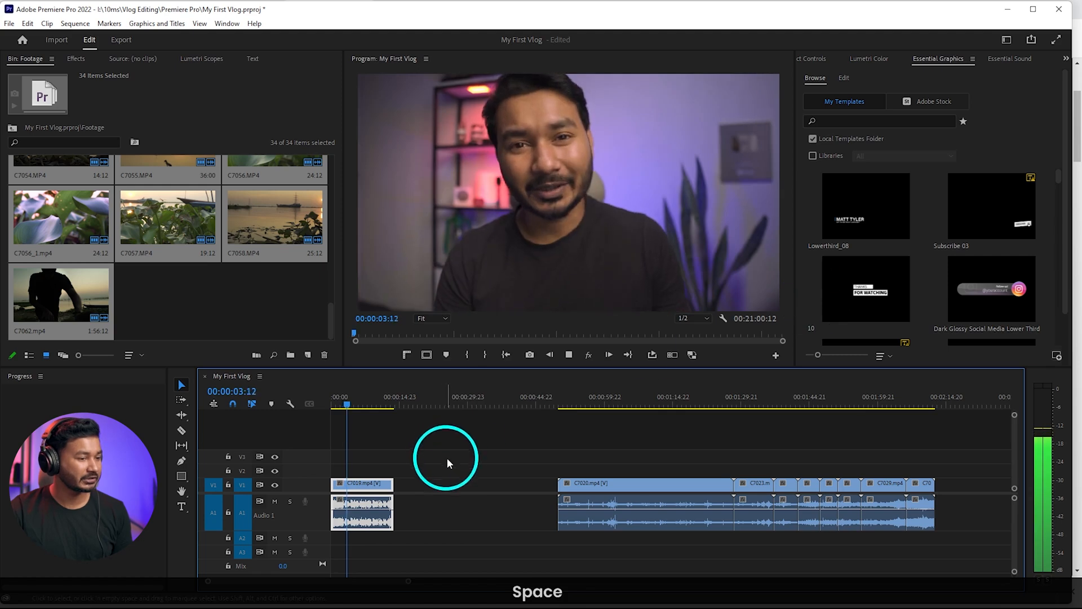
{"action": "key", "text": "space"}
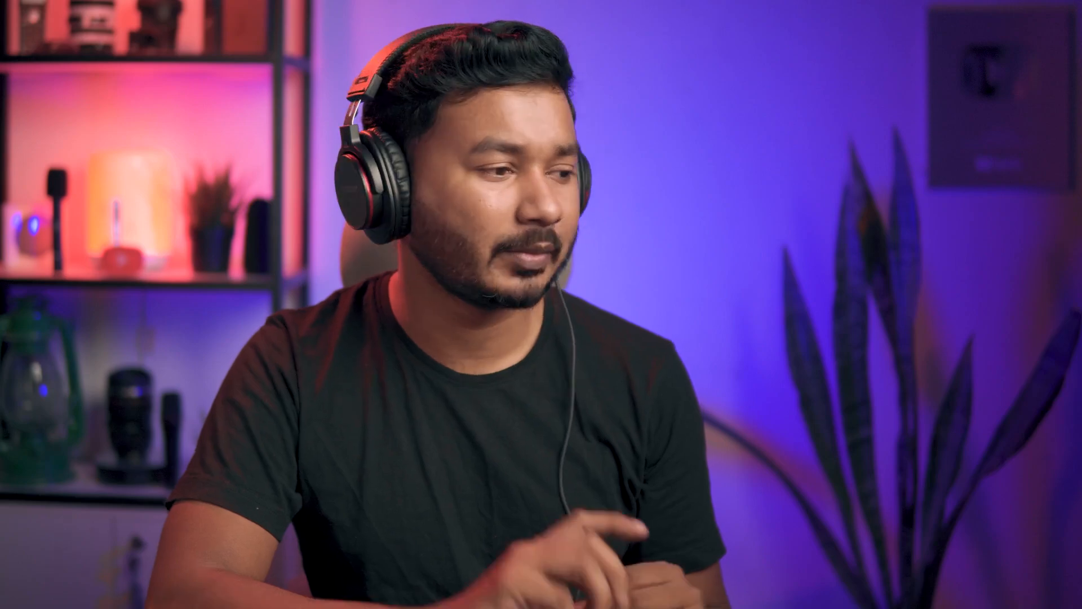
{"action": "key", "text": "space"}
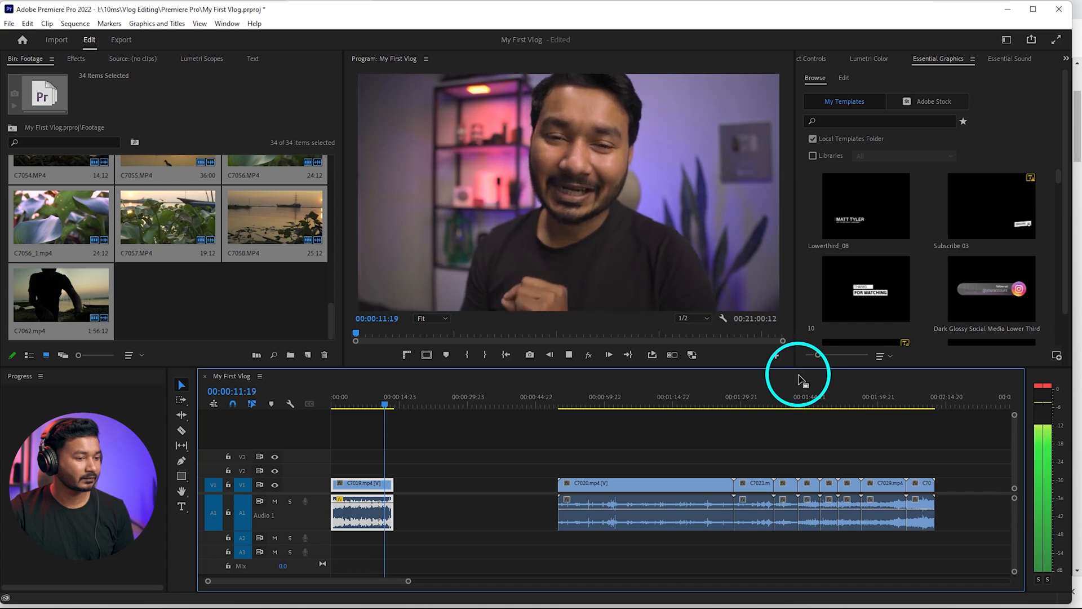
{"action": "key", "text": "space"}
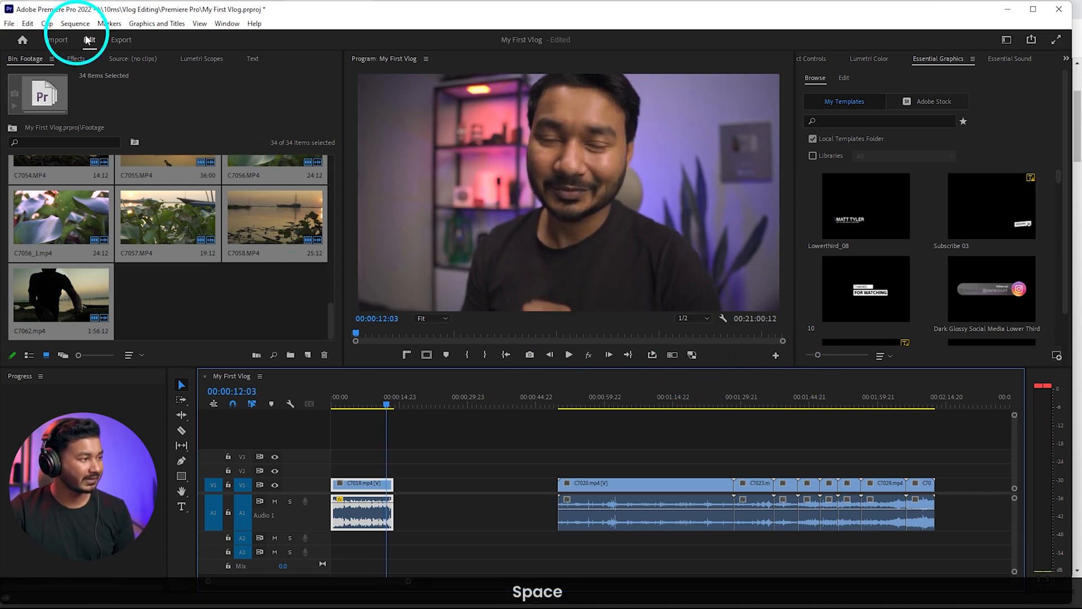
Search the effects for "den" and apply the DeNoise audio effect to C7019
{"action": "left_click", "coordinate": [75, 59]}
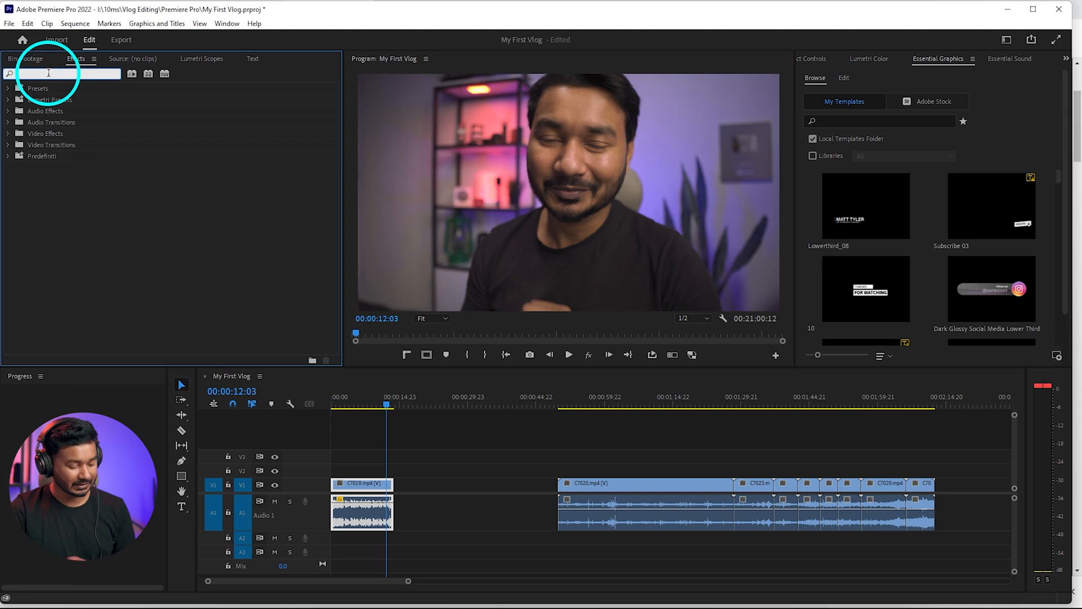
{"action": "type", "text": "den"}
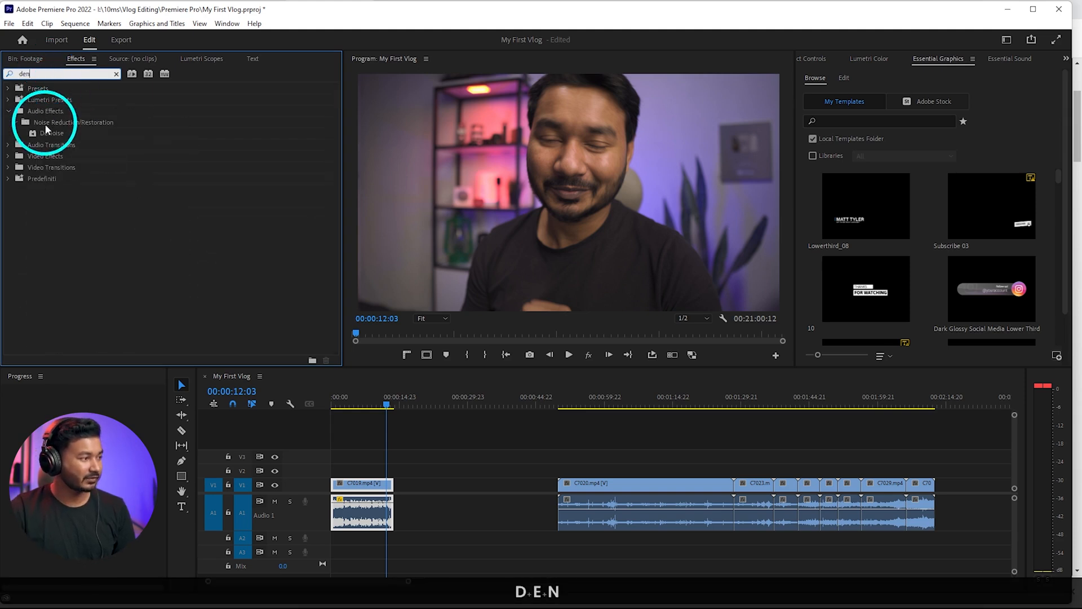
{"action": "left_click_drag", "start_coordinate": [48, 130], "coordinate": [336, 371]}
{"action": "left_click_drag", "start_coordinate": [353, 485], "coordinate": [358, 488]}
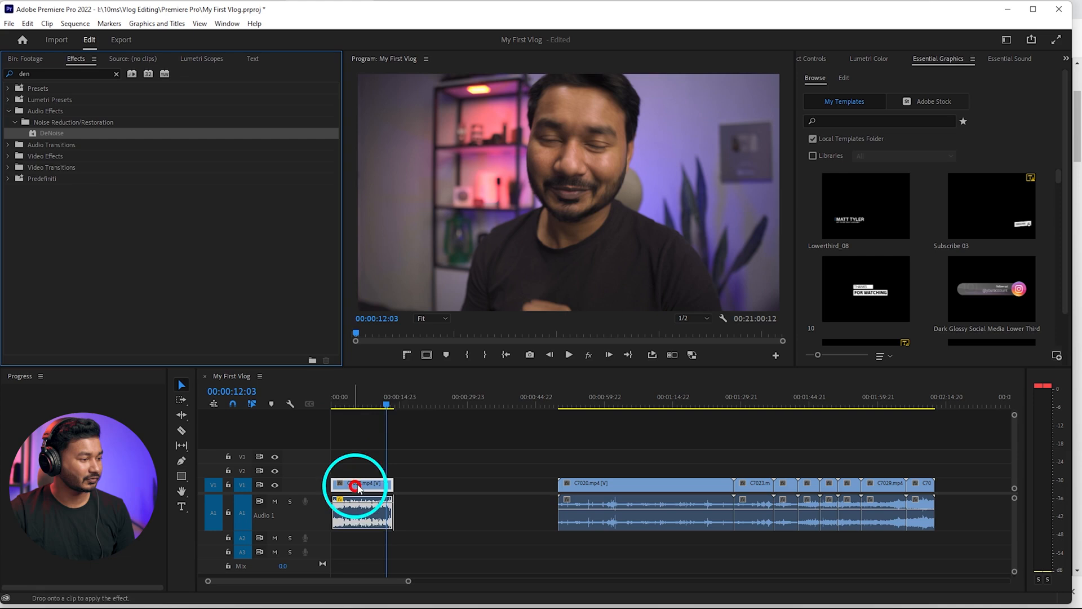
Set the DeNoise amount on C7019 to 6% in its custom setup and play the clip to check the sound
{"action": "left_click", "coordinate": [365, 402]}
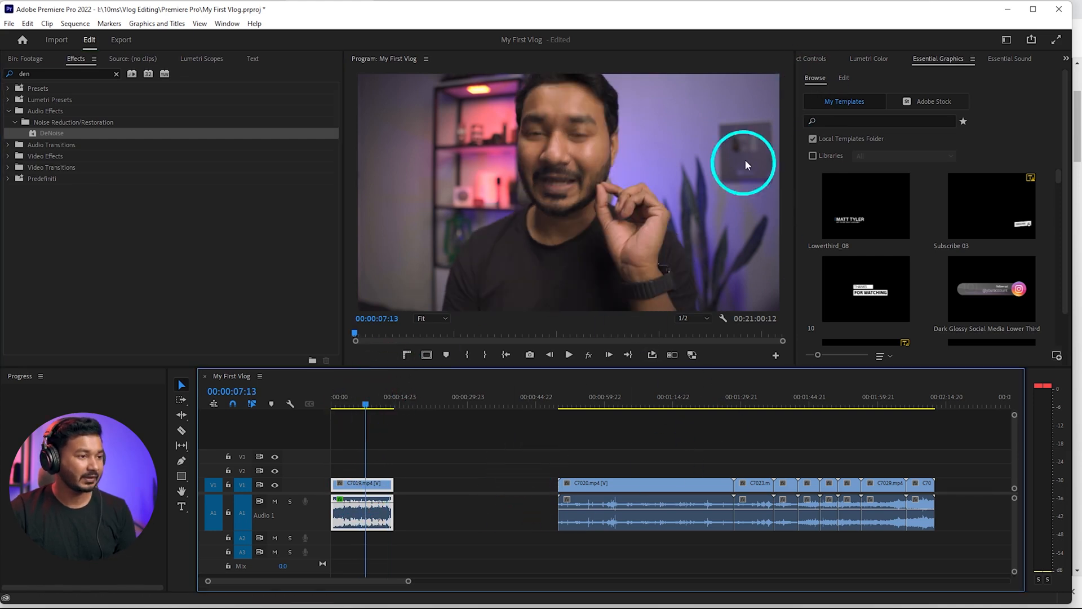
{"action": "left_click", "coordinate": [826, 59]}
{"action": "scroll", "coordinate": [855, 303], "scroll_direction": "down", "scroll_amount": 4}
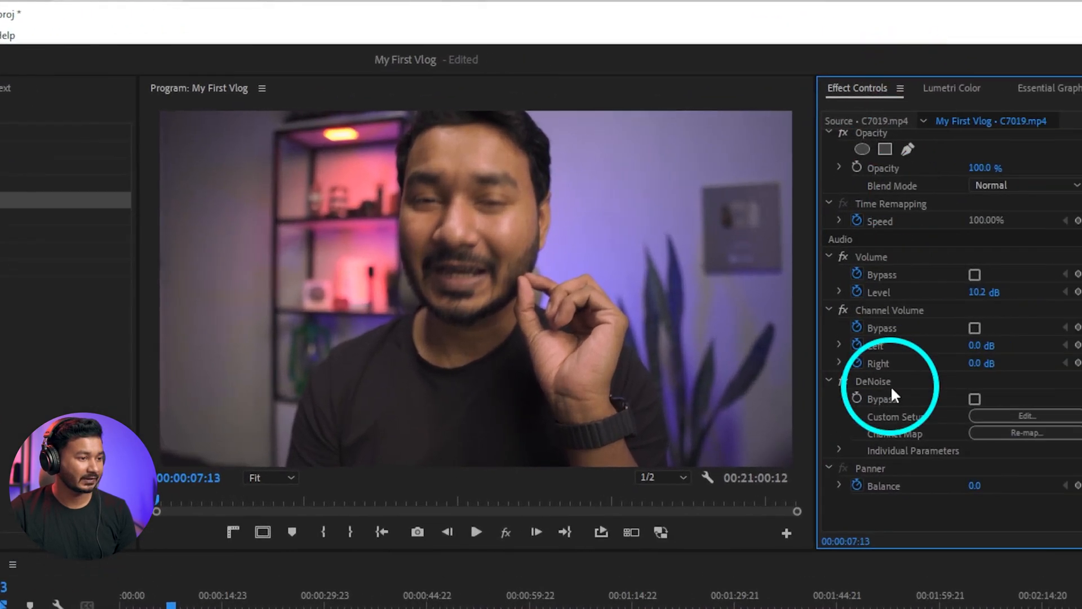
{"action": "left_click", "coordinate": [844, 254]}
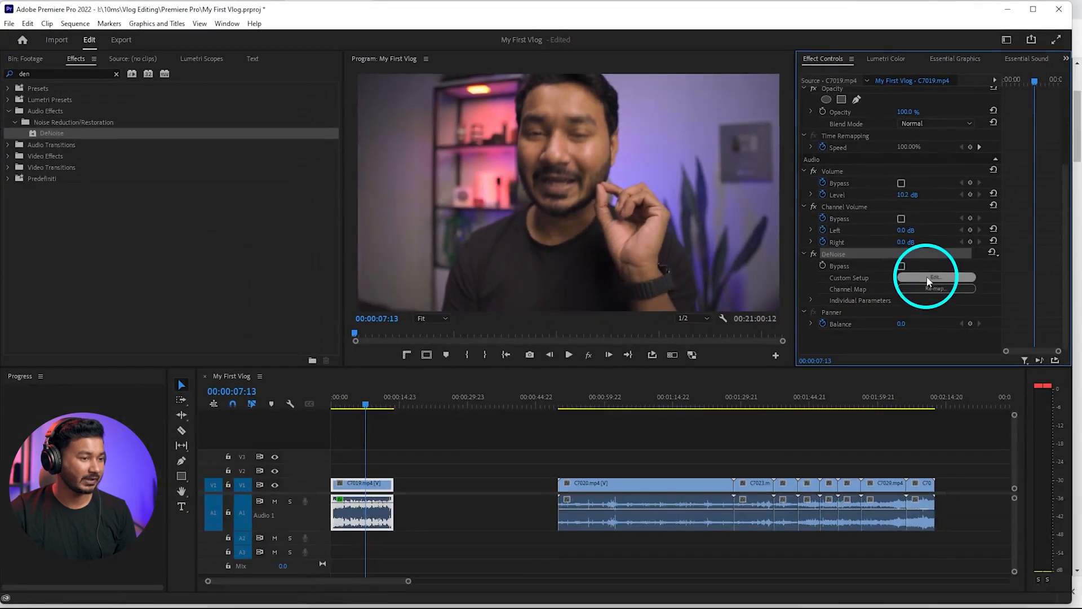
{"action": "left_click", "coordinate": [1011, 420]}
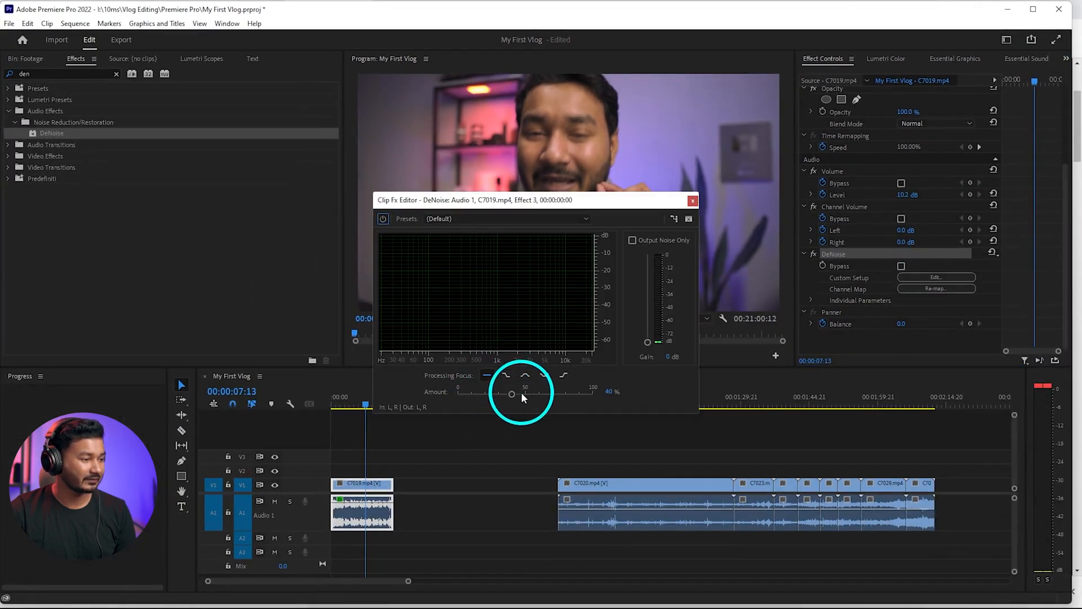
{"action": "left_click_drag", "start_coordinate": [521, 391], "coordinate": [467, 394]}
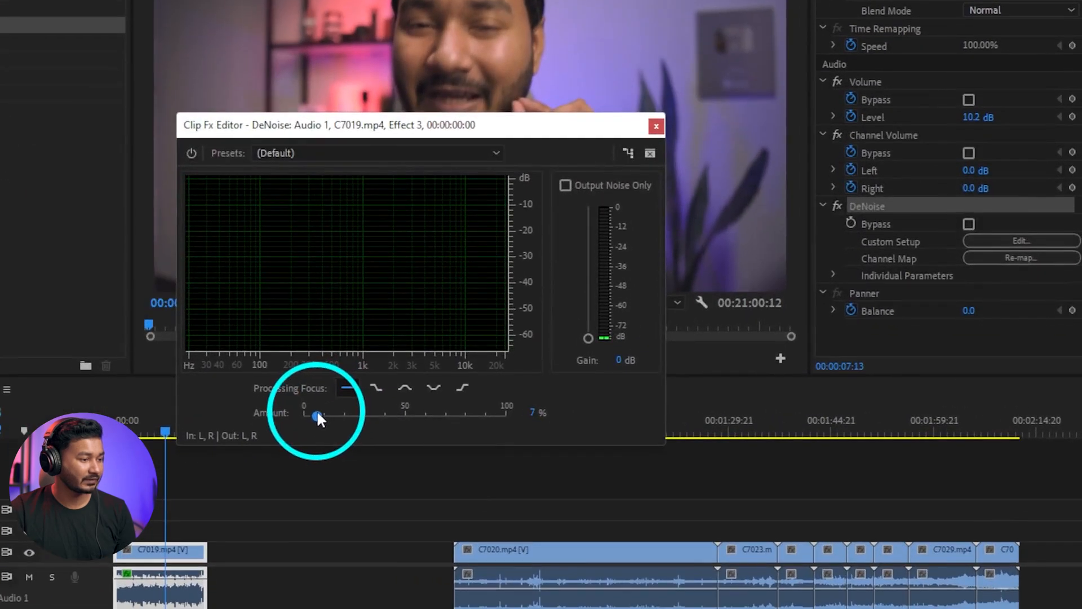
{"action": "left_click_drag", "start_coordinate": [316, 414], "coordinate": [315, 415]}
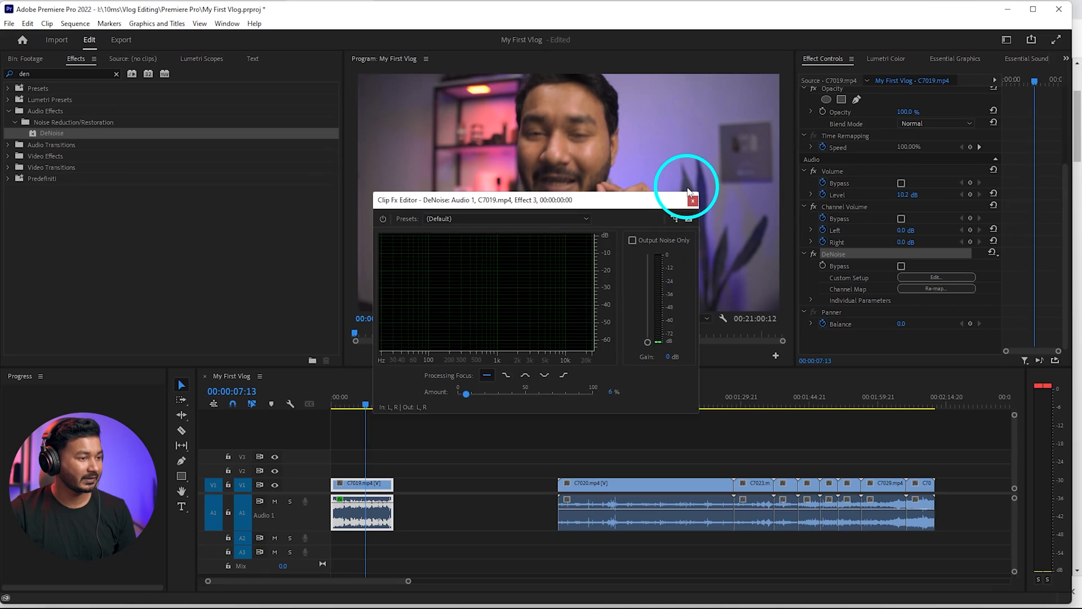
{"action": "left_click", "coordinate": [692, 200]}
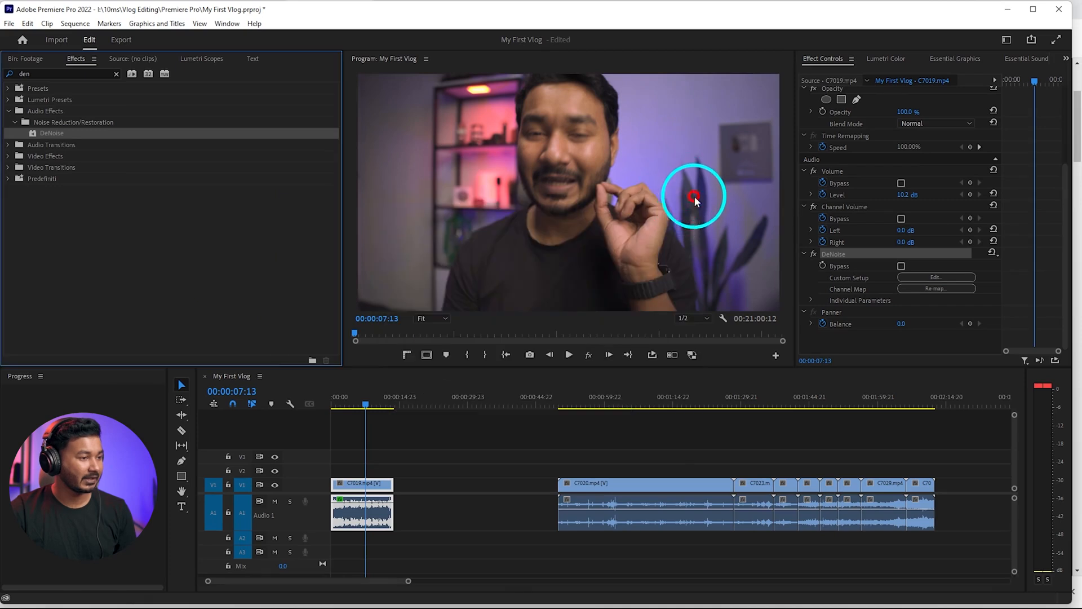
{"action": "key", "text": "space"}
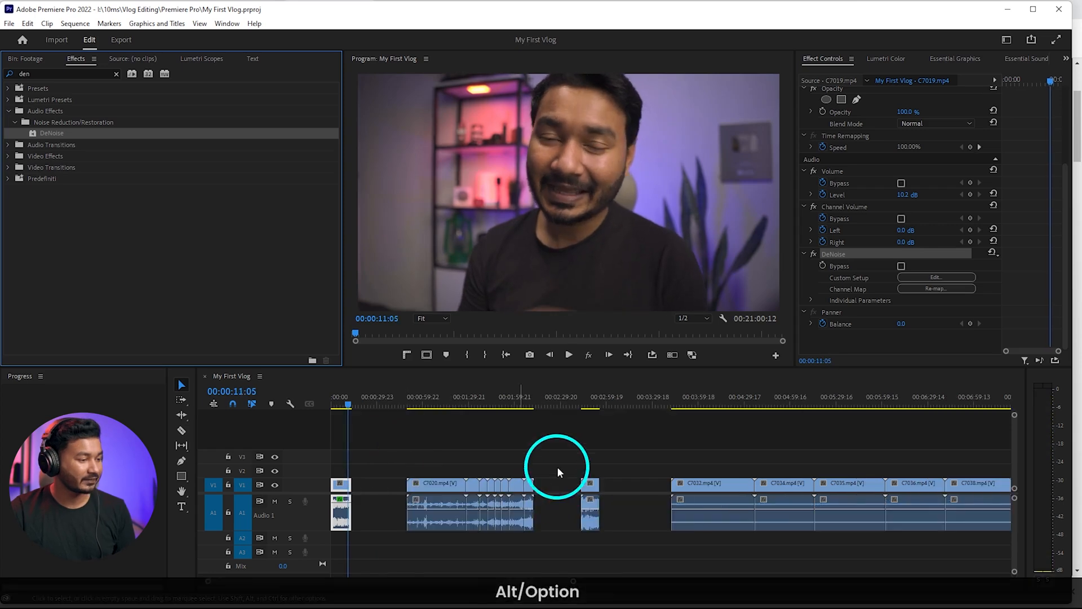
Play C7031 to check its background noise and apply the DeNoise audio effect to it
{"action": "scroll", "coordinate": [563, 465], "scroll_direction": "up", "scroll_amount": 5}
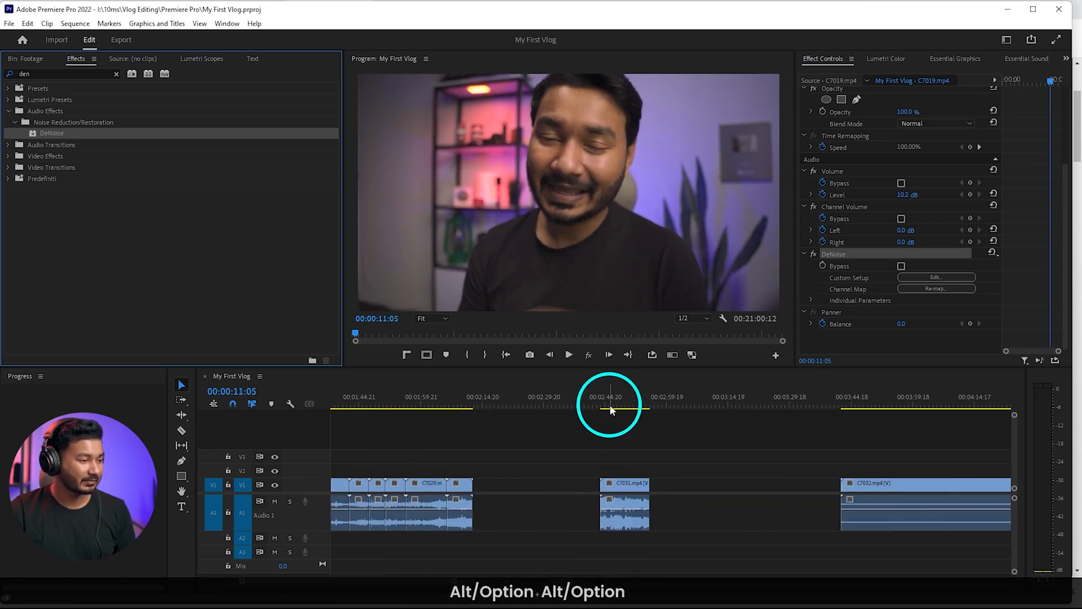
{"action": "left_click", "coordinate": [611, 409]}
{"action": "key", "text": "space"}
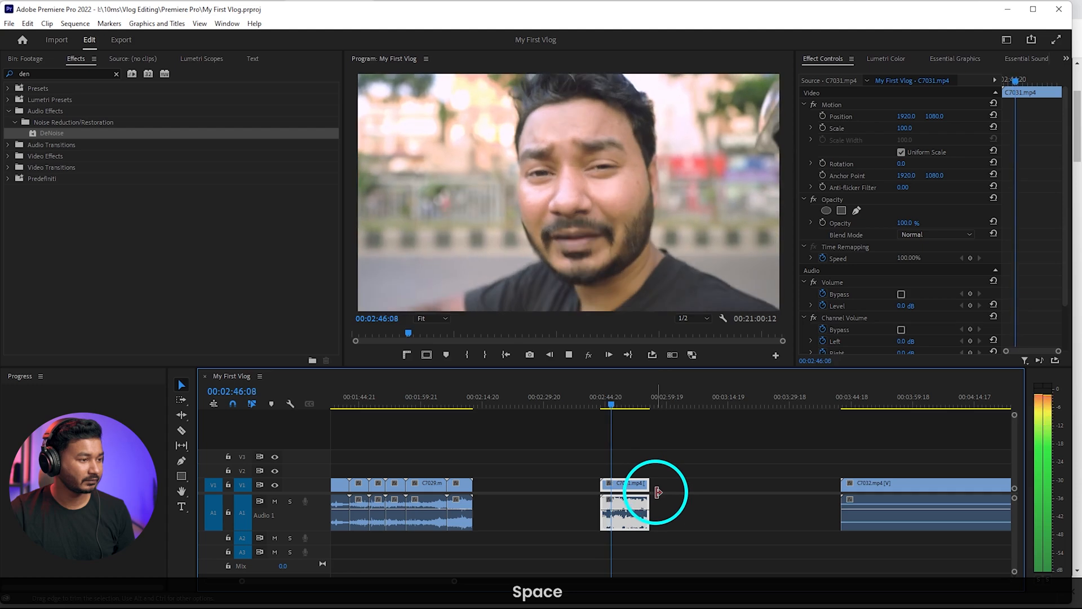
{"action": "key", "text": "space"}
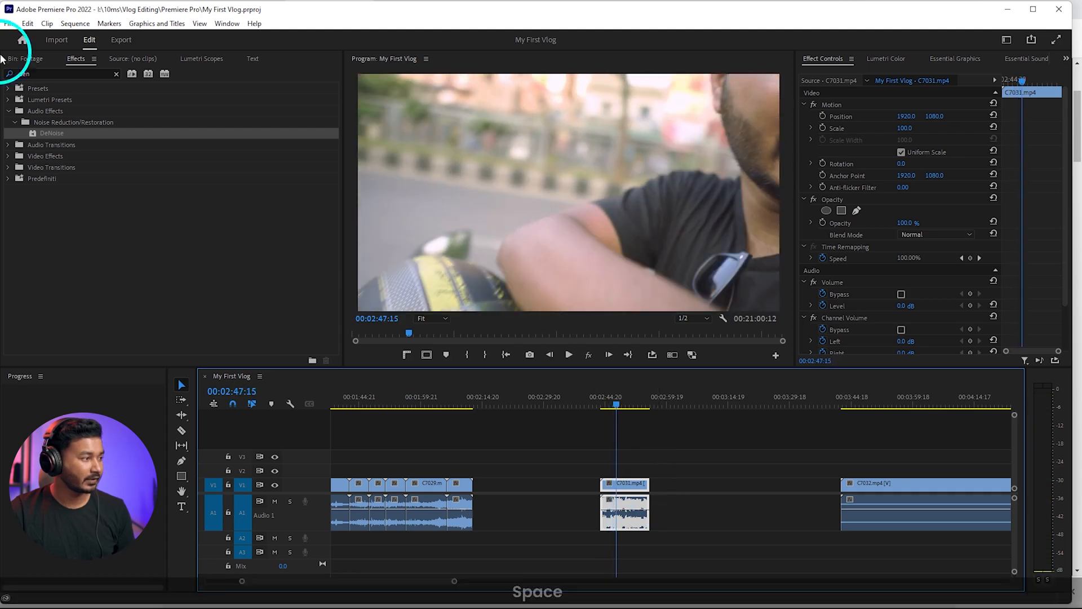
{"action": "left_click", "coordinate": [35, 134]}
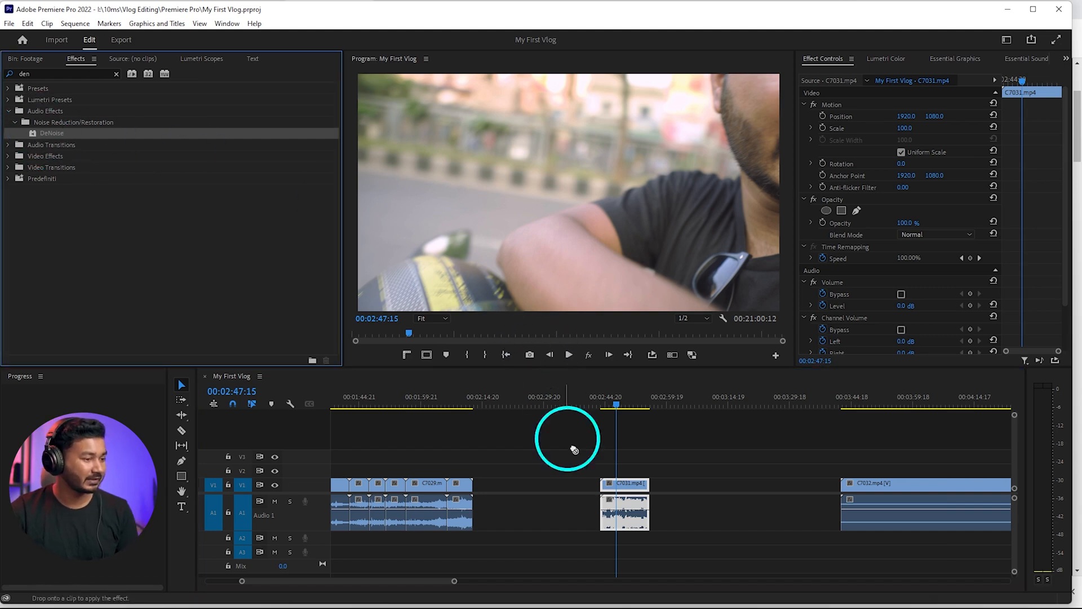
Play C7031 and lower its DeNoise amount to 18% in the effect's custom setup
{"action": "left_click", "coordinate": [604, 401]}
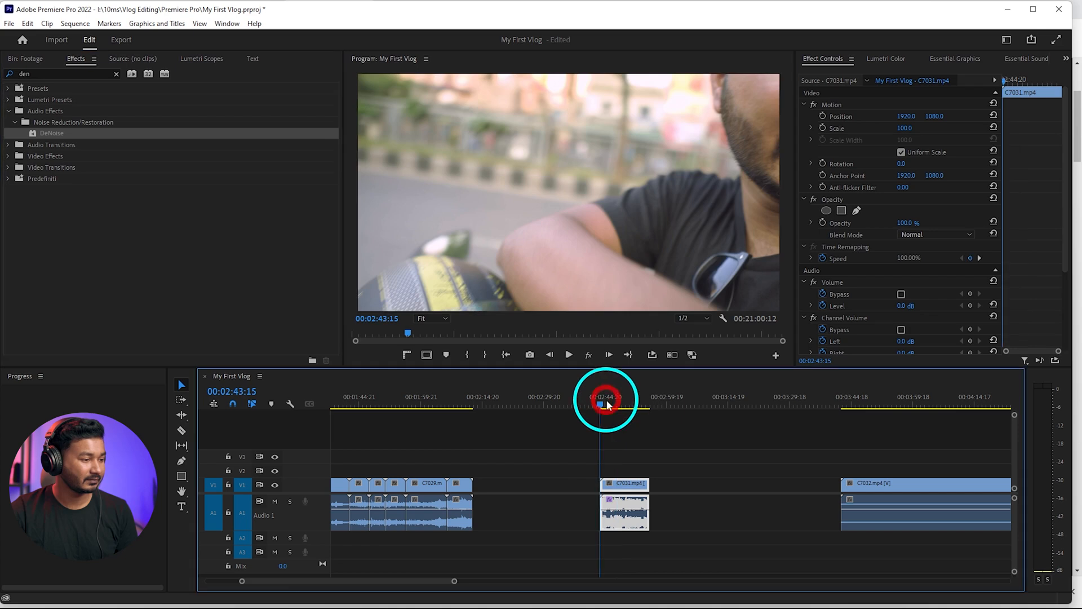
{"action": "key", "text": "space"}
{"action": "scroll", "coordinate": [880, 271], "scroll_direction": "down", "scroll_amount": 2}
{"action": "scroll", "coordinate": [880, 269], "scroll_direction": "down", "scroll_amount": 1}
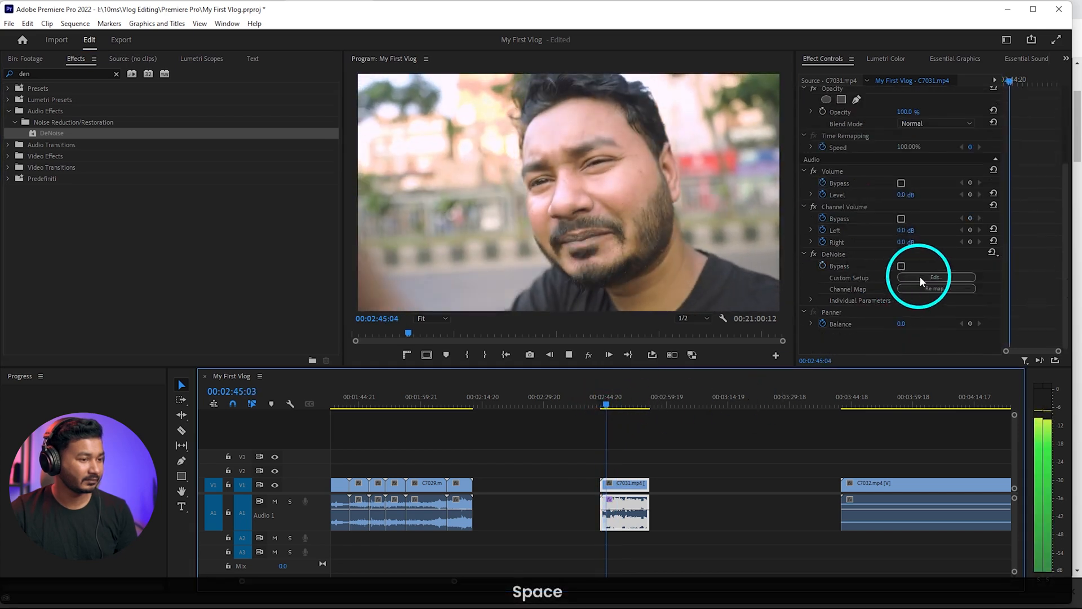
{"action": "left_click", "coordinate": [920, 276]}
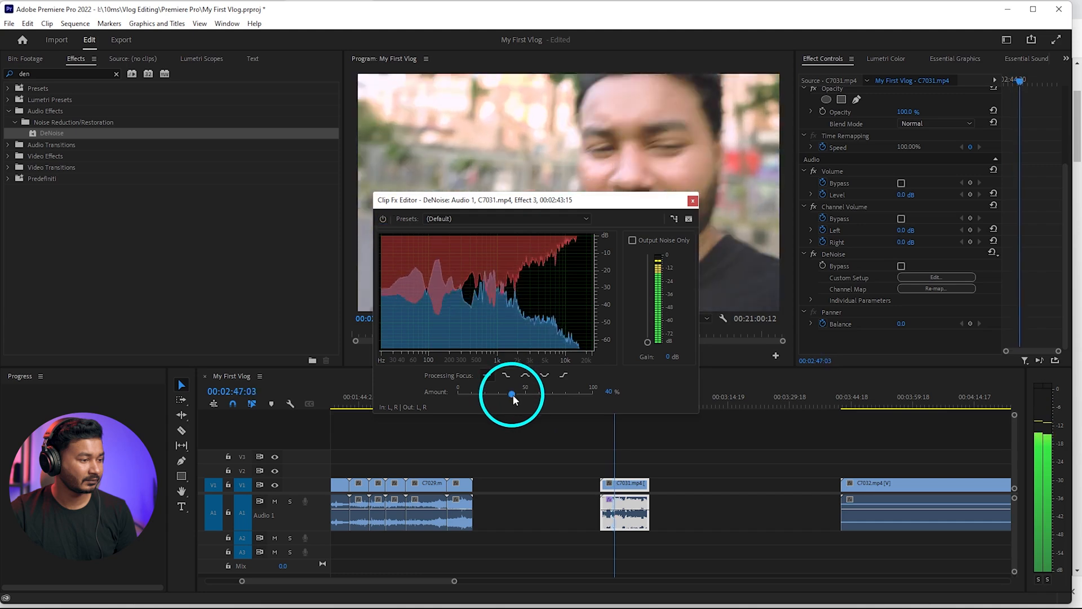
{"action": "left_click_drag", "start_coordinate": [511, 393], "coordinate": [482, 393]}
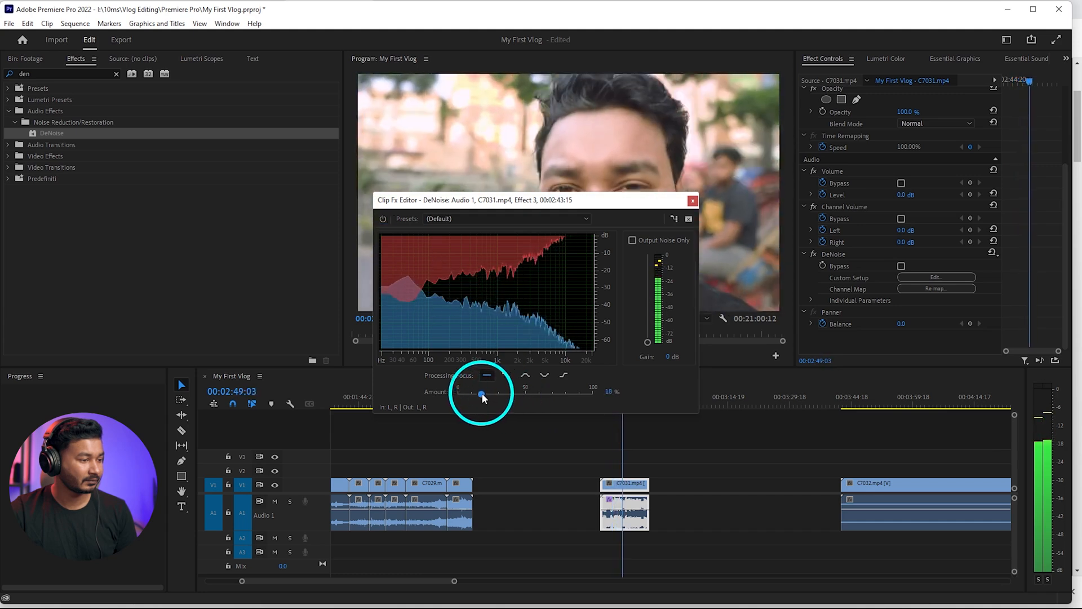
{"action": "key", "text": "space"}
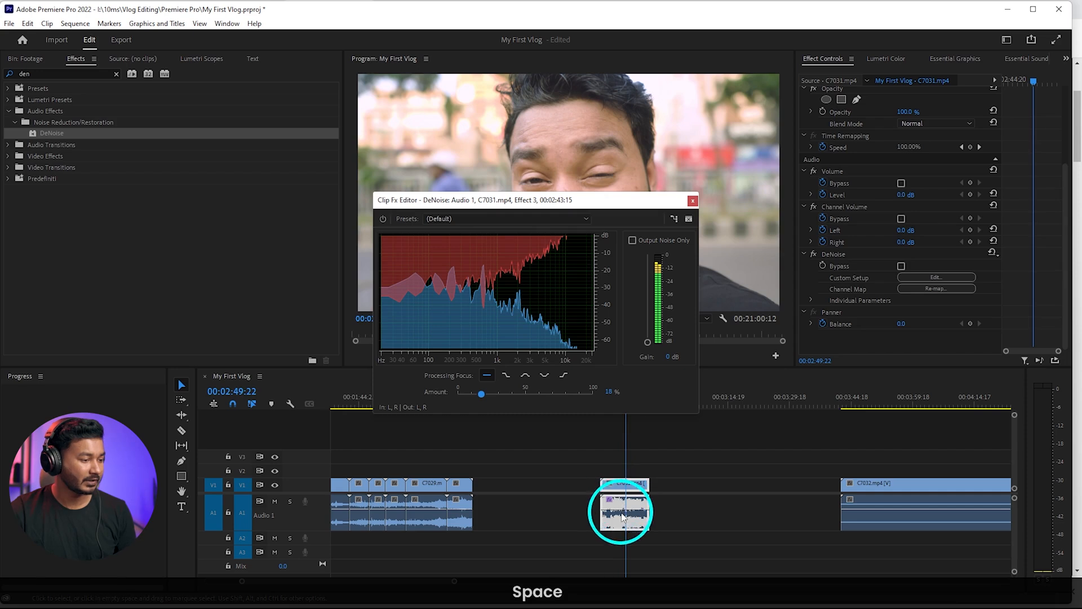
Raise C7031's volume level to 8.1 dB, play a moment of it and close the DeNoise settings
{"action": "left_click_drag", "start_coordinate": [620, 505], "coordinate": [619, 501]}
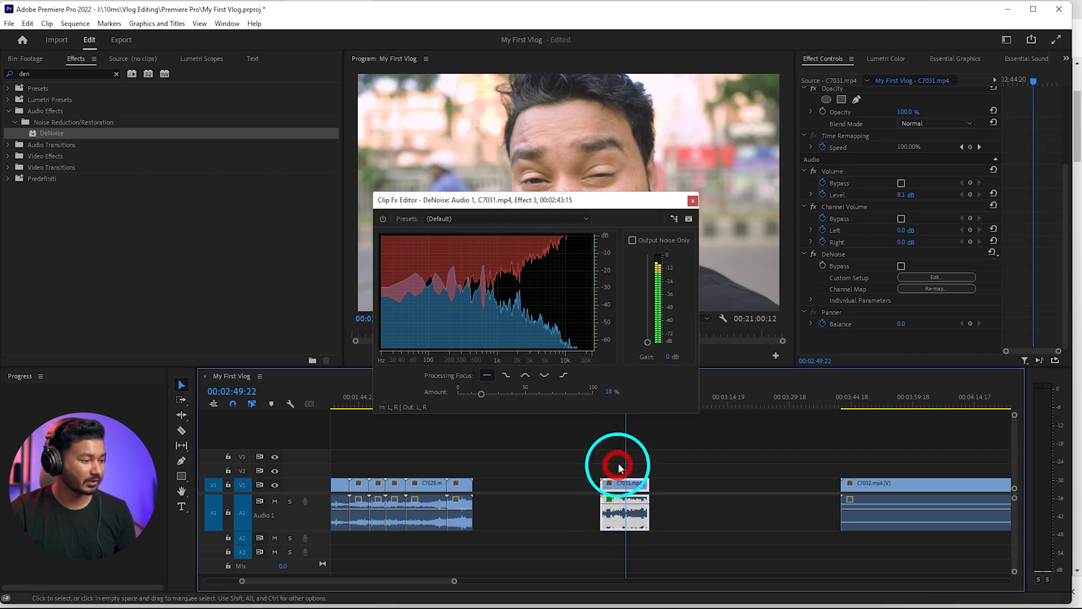
{"action": "key", "text": "space"}
{"action": "key", "text": "space"}
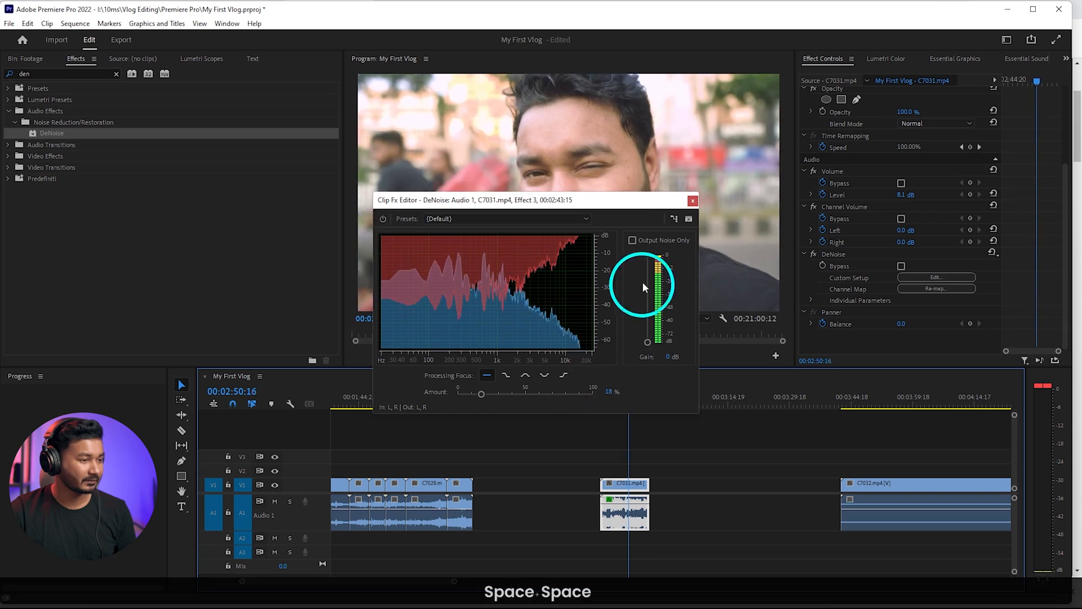
{"action": "left_click", "coordinate": [693, 201]}
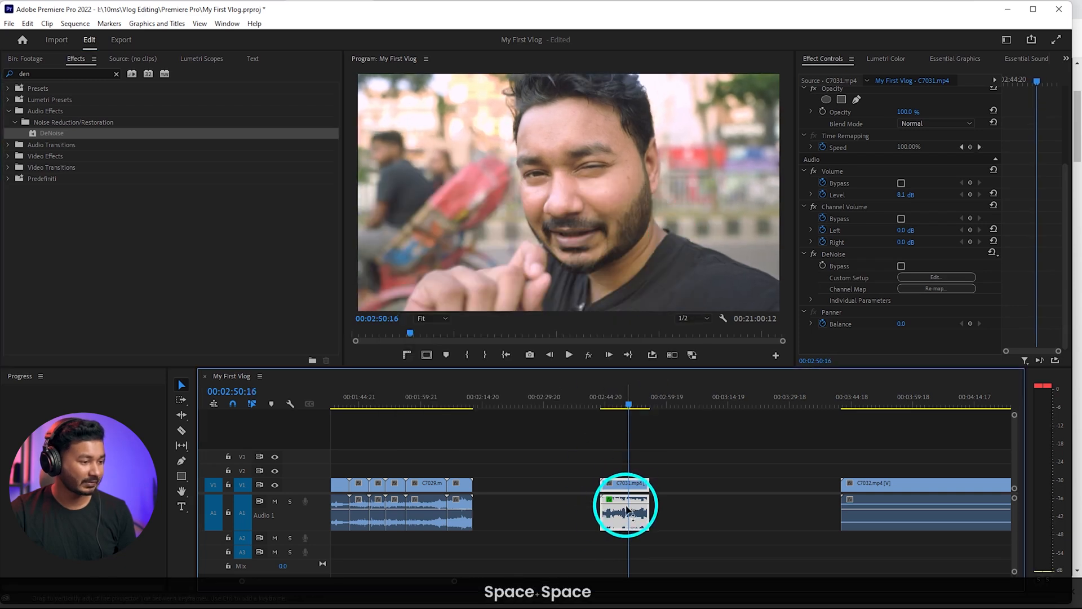
Readjust C7031's volume level while playing it back, trying 0.3 dB and 3.1 dB before settling on 4.6 dB
{"action": "left_click_drag", "start_coordinate": [625, 505], "coordinate": [625, 510]}
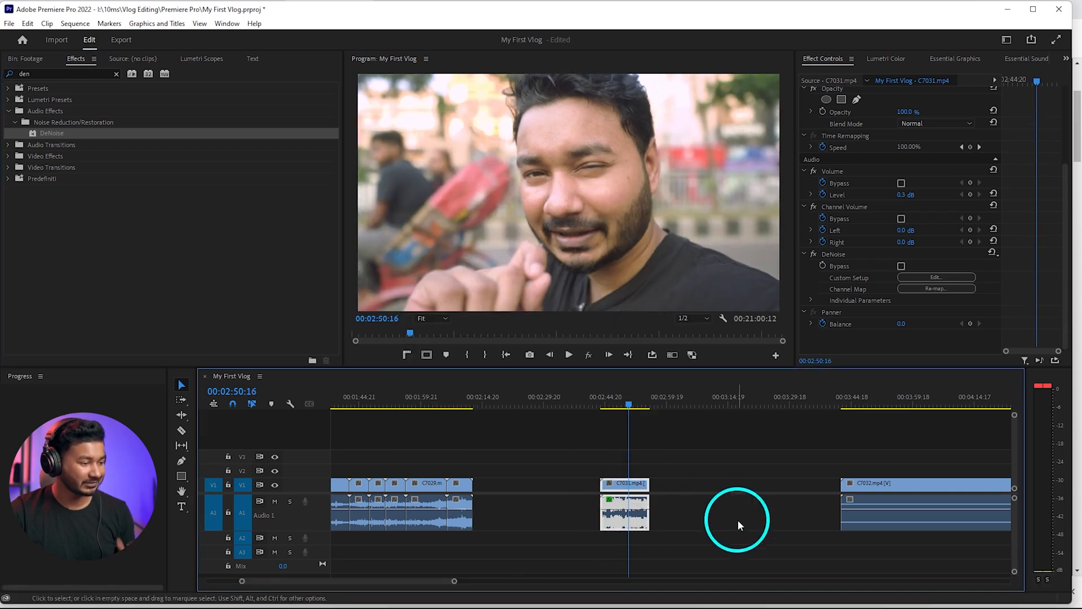
{"action": "left_click", "coordinate": [615, 405]}
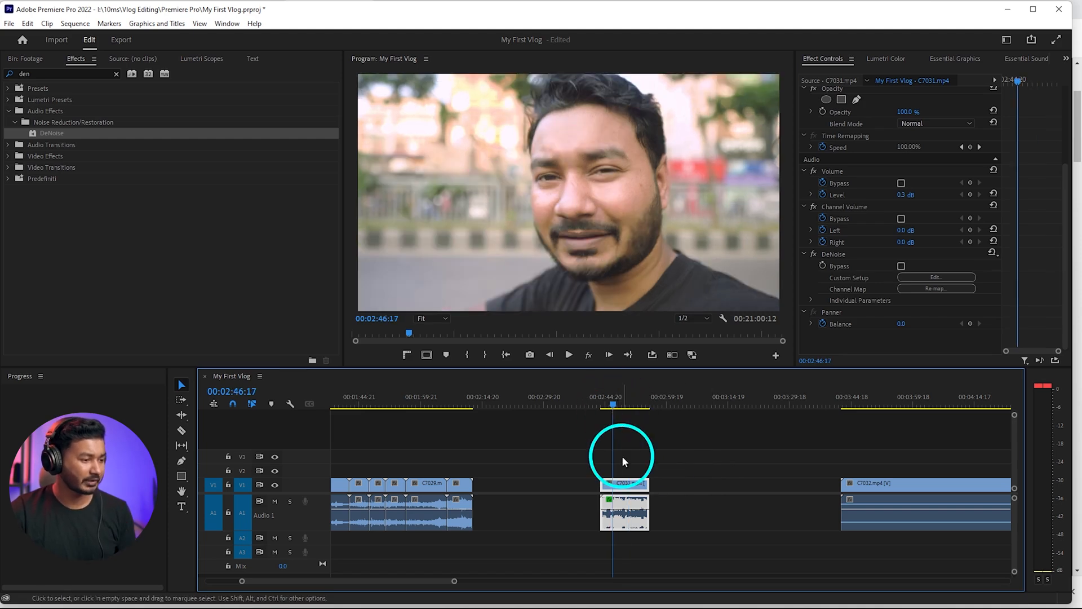
{"action": "key", "text": "space"}
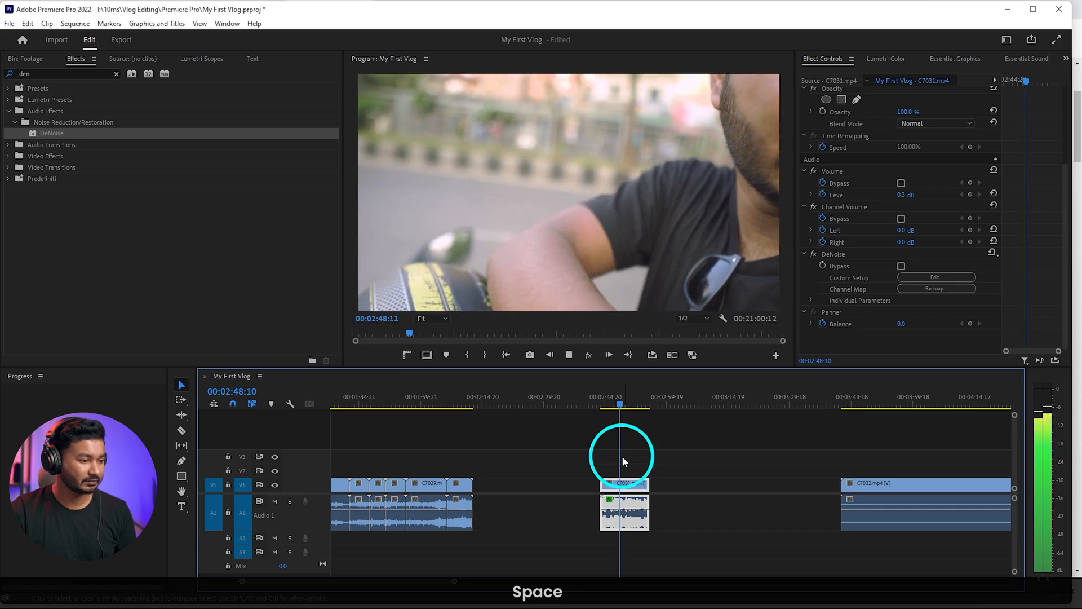
{"action": "scroll", "coordinate": [624, 507], "scroll_direction": "up", "scroll_amount": 3}
{"action": "key", "text": "space"}
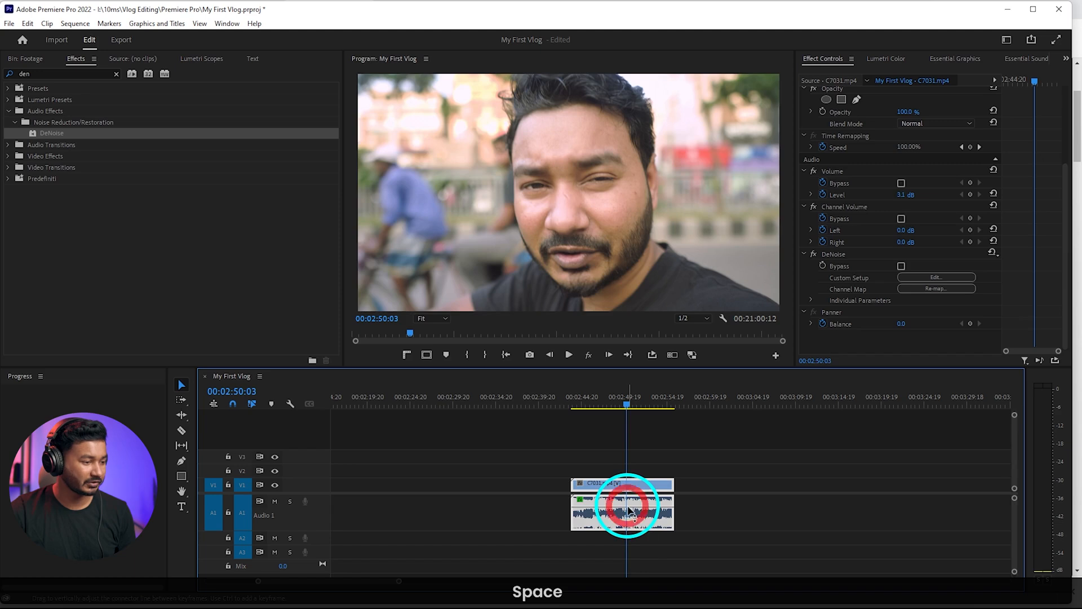
{"action": "key", "text": "space"}
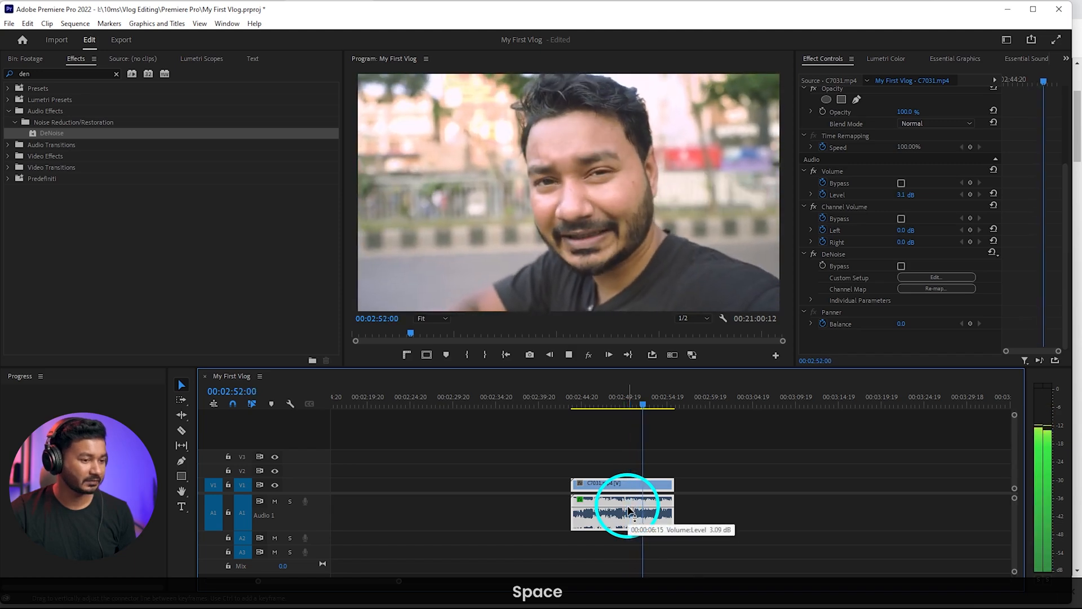
{"action": "key", "text": "space"}
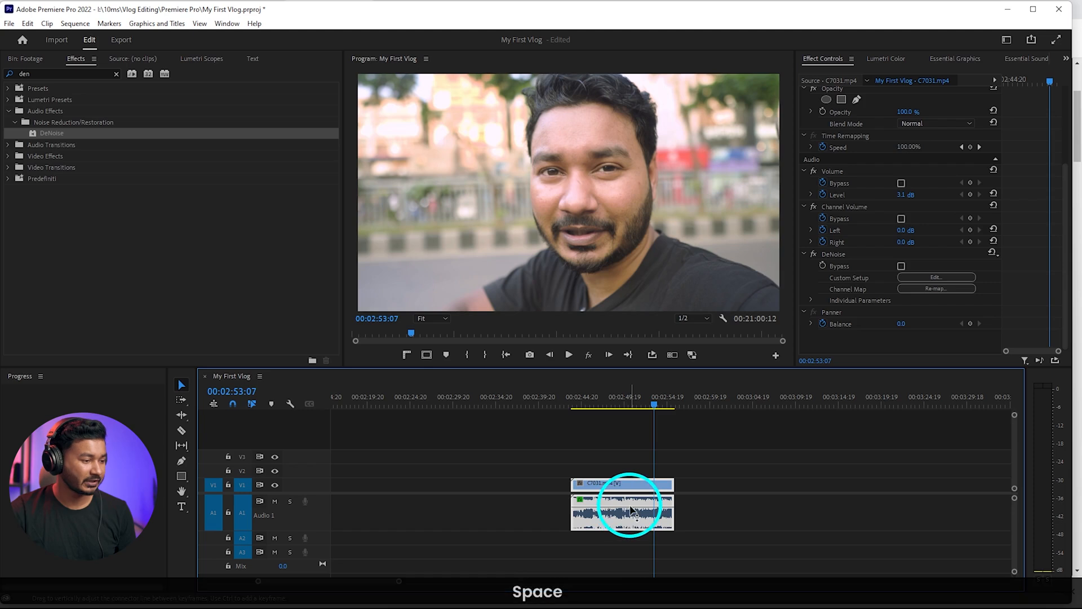
{"action": "key", "text": "space"}
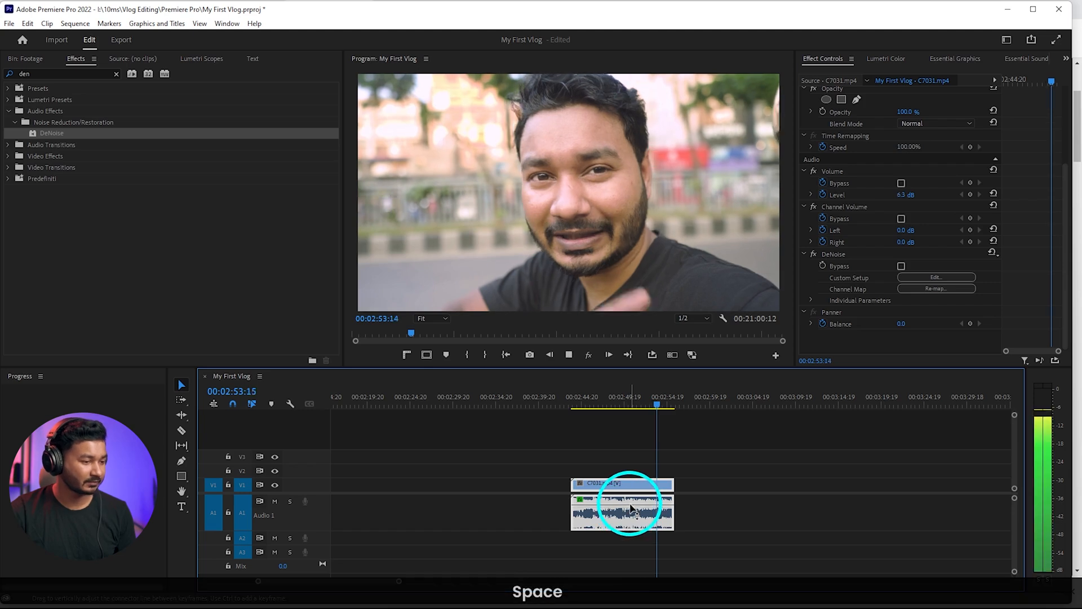
{"action": "key", "text": "space"}
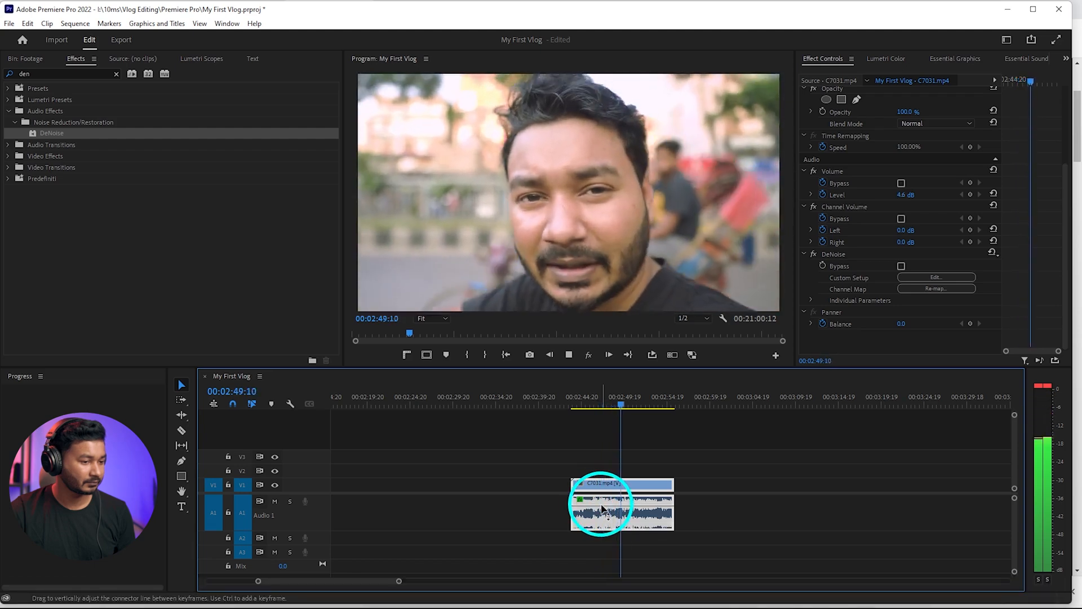
{"action": "key", "text": "space"}
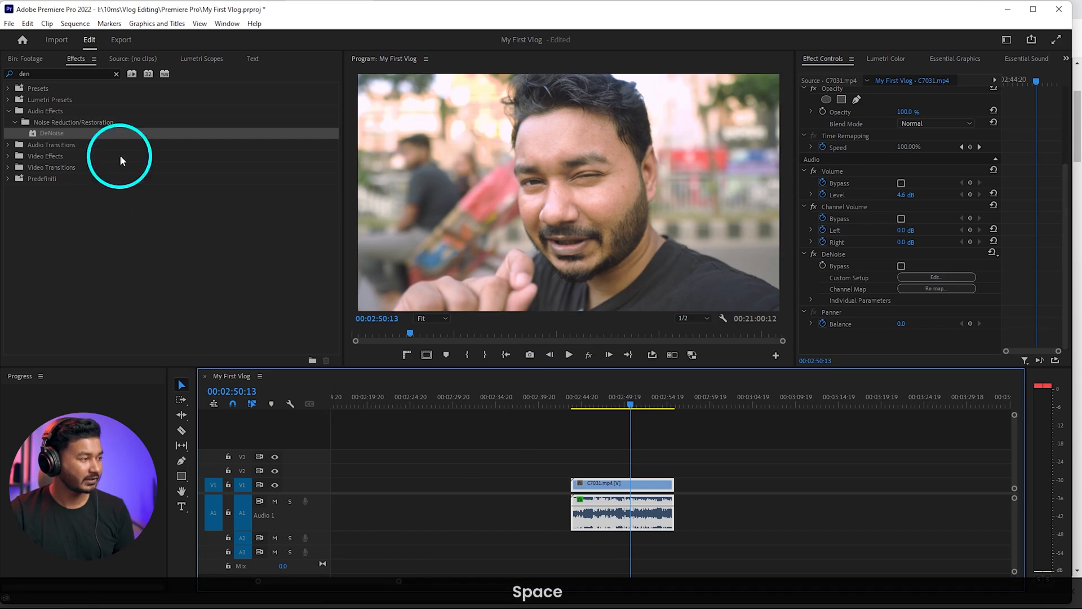
Search the effects for "para" and apply the Parametric Equalizer to C7031
{"action": "left_click", "coordinate": [75, 75]}
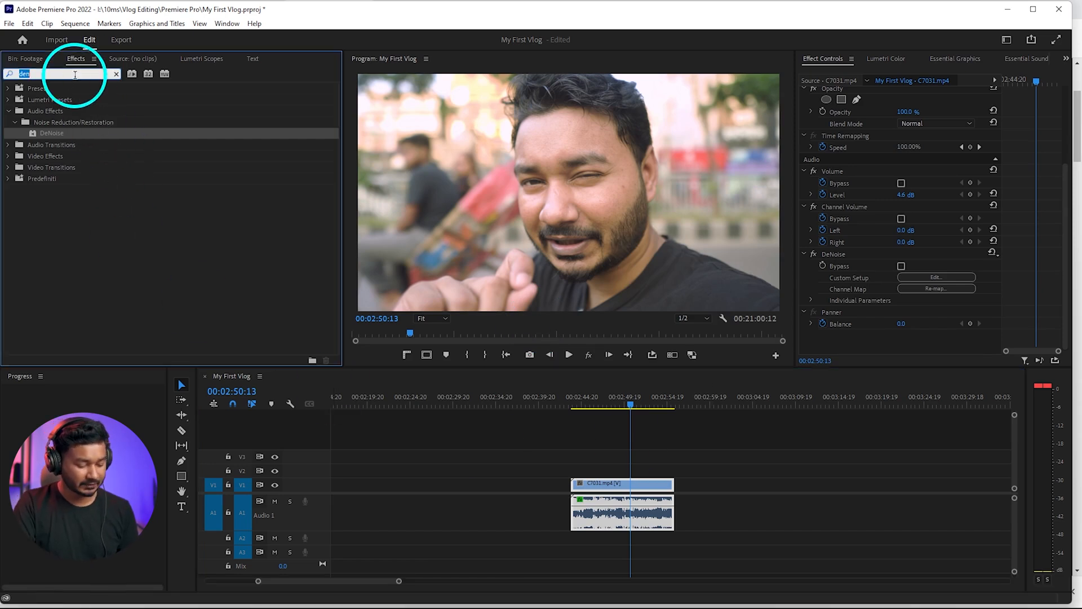
{"action": "type", "text": "para"}
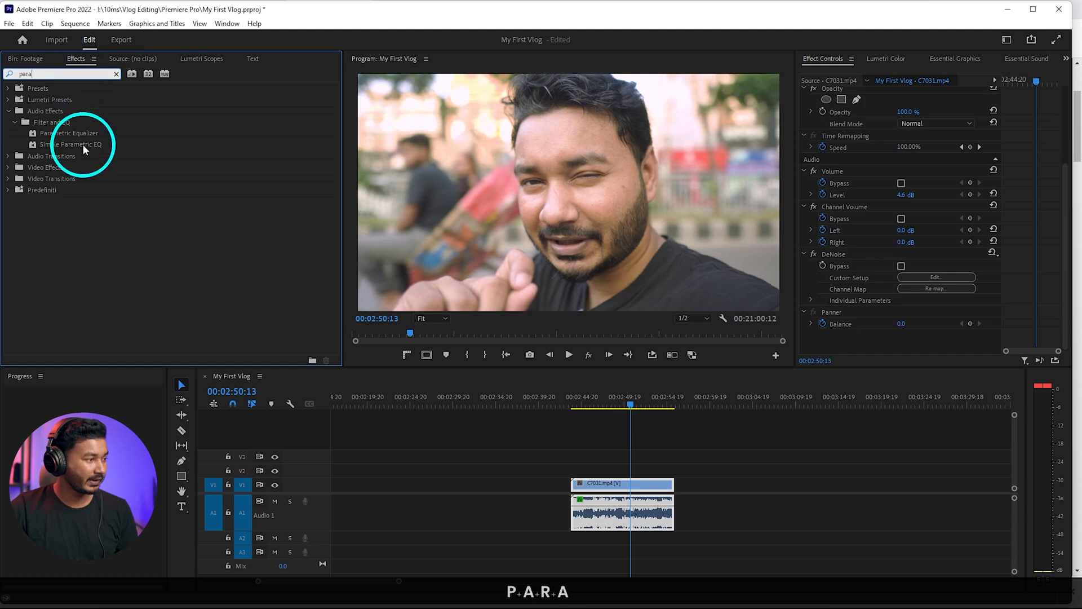
{"action": "left_click", "coordinate": [76, 130]}
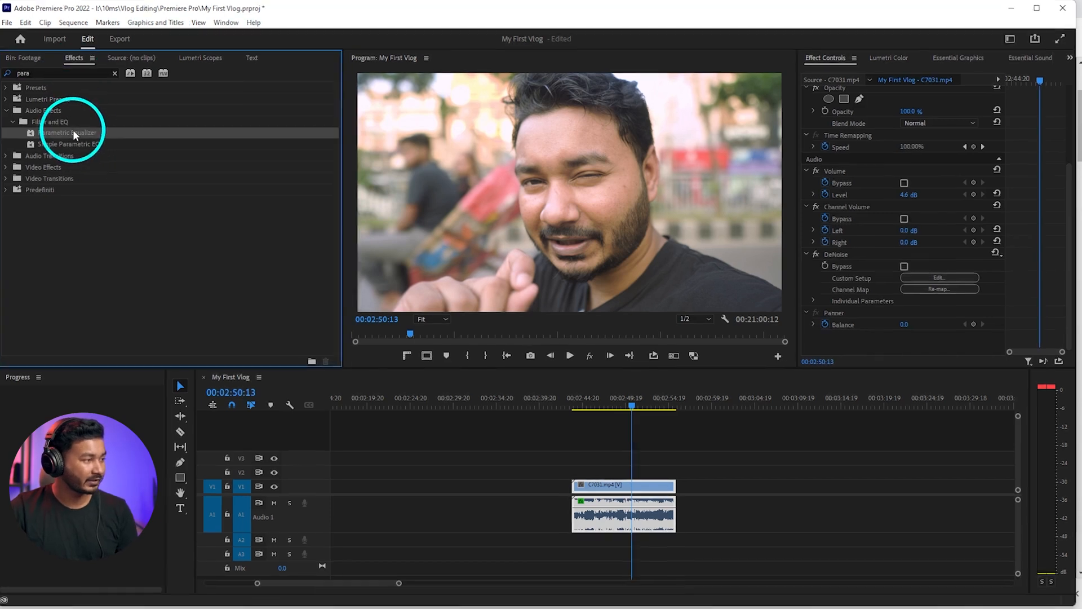
{"action": "left_click_drag", "start_coordinate": [73, 129], "coordinate": [643, 498]}
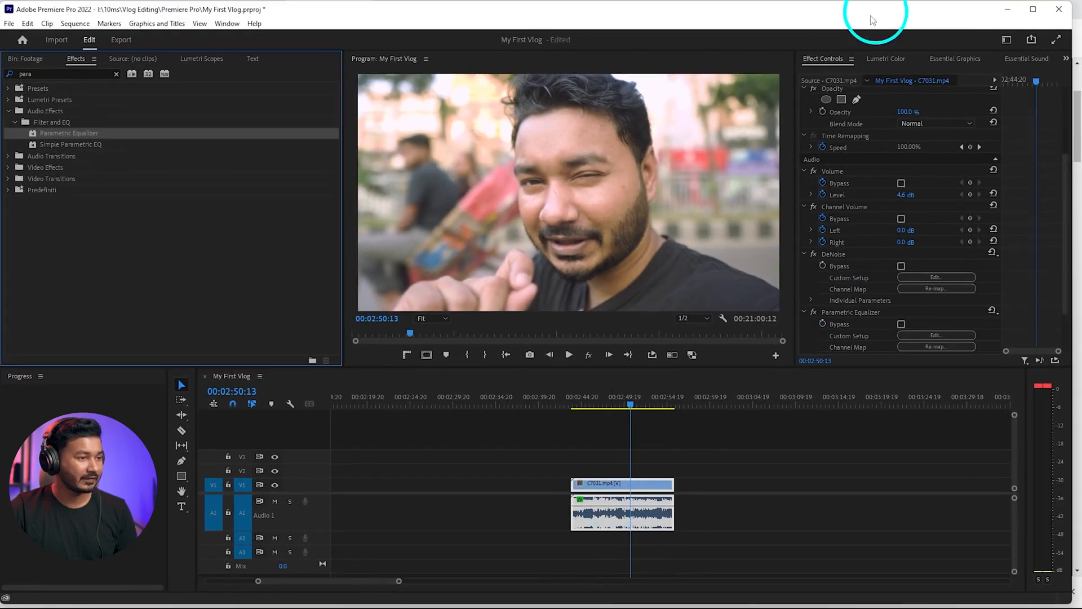
Bring up C7031's effect controls and open the custom setup of its Parametric Equalizer
{"action": "left_click", "coordinate": [822, 58]}
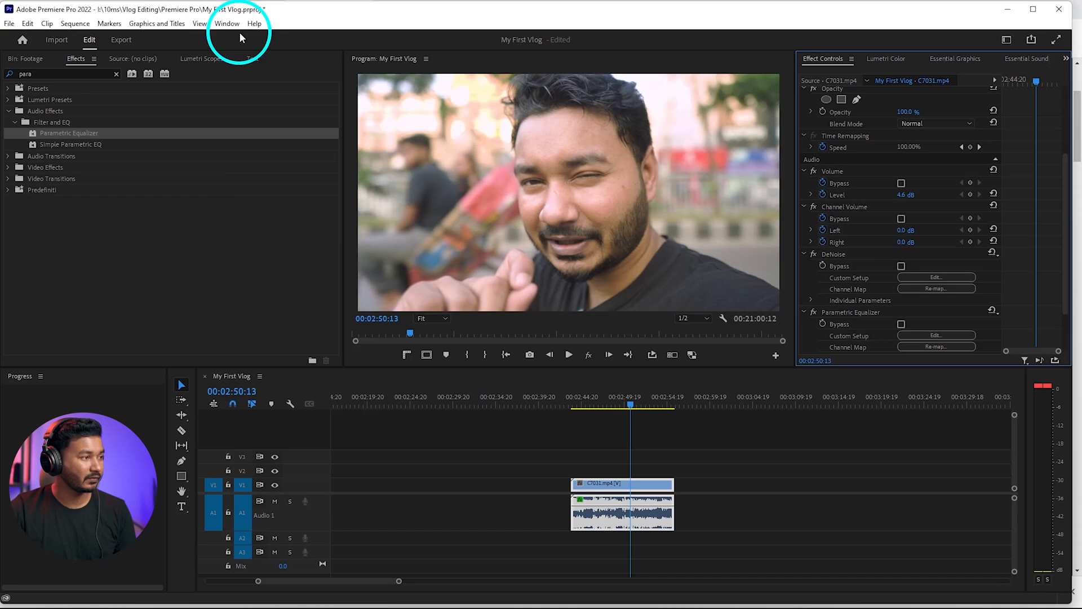
{"action": "left_click", "coordinate": [102, 30]}
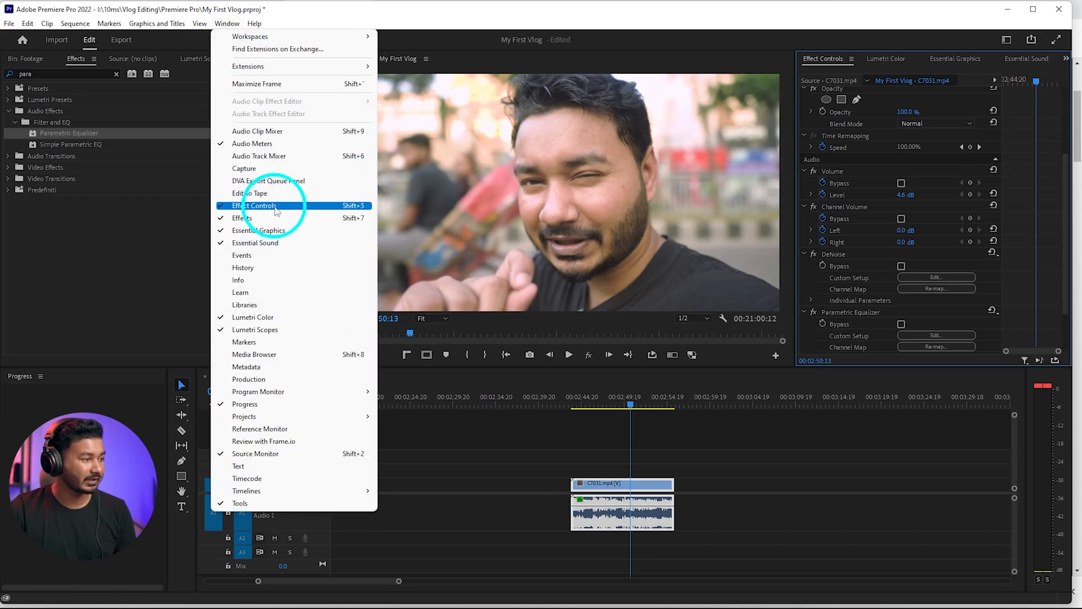
{"action": "left_click", "coordinate": [255, 208]}
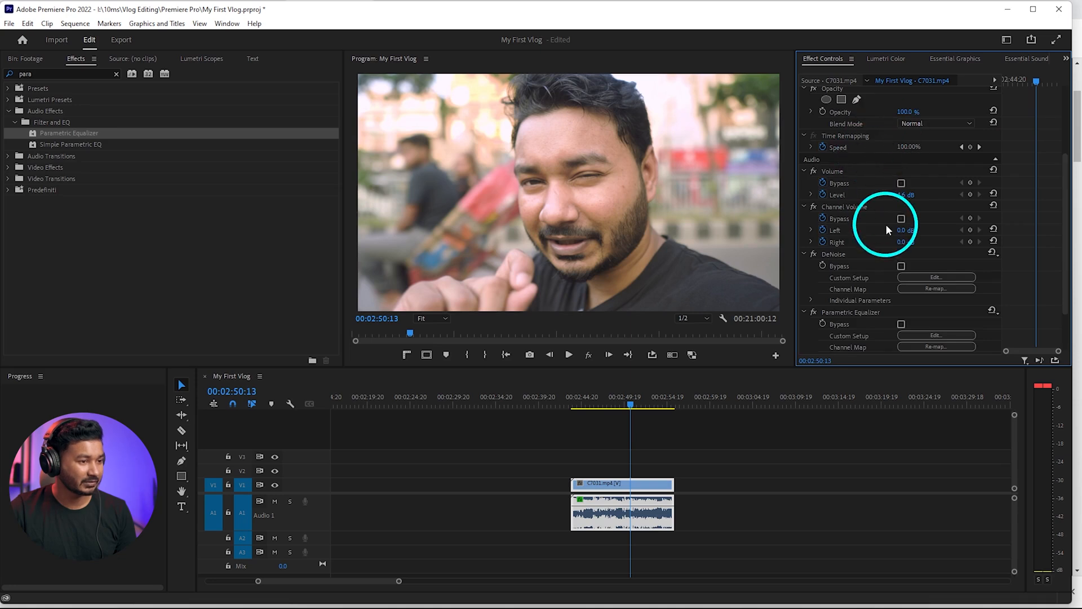
{"action": "scroll", "coordinate": [886, 227], "scroll_direction": "down", "scroll_amount": 3}
{"action": "left_click", "coordinate": [860, 253]}
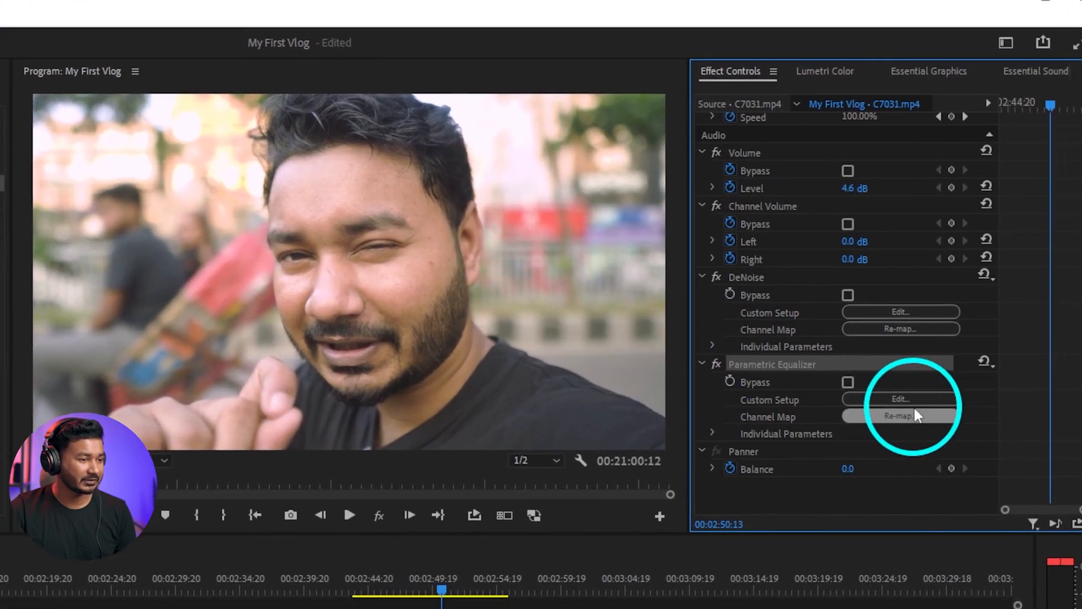
{"action": "left_click", "coordinate": [1014, 417]}
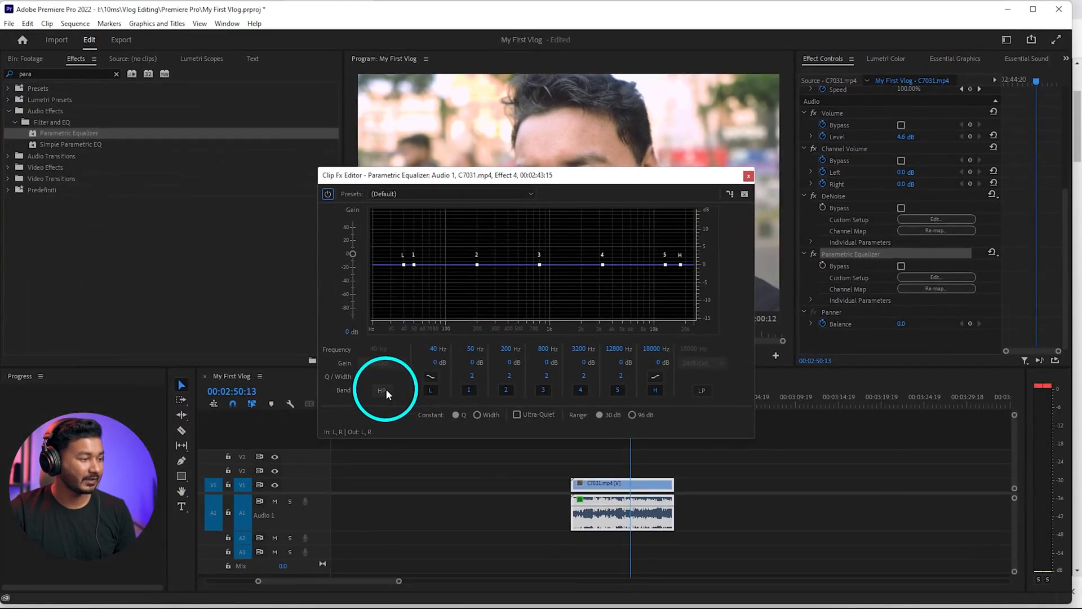
Enable the equalizer's high-pass and low-pass bands and, during playback, set their frequencies to 97 Hz and 9223 Hz
{"action": "left_click", "coordinate": [383, 389]}
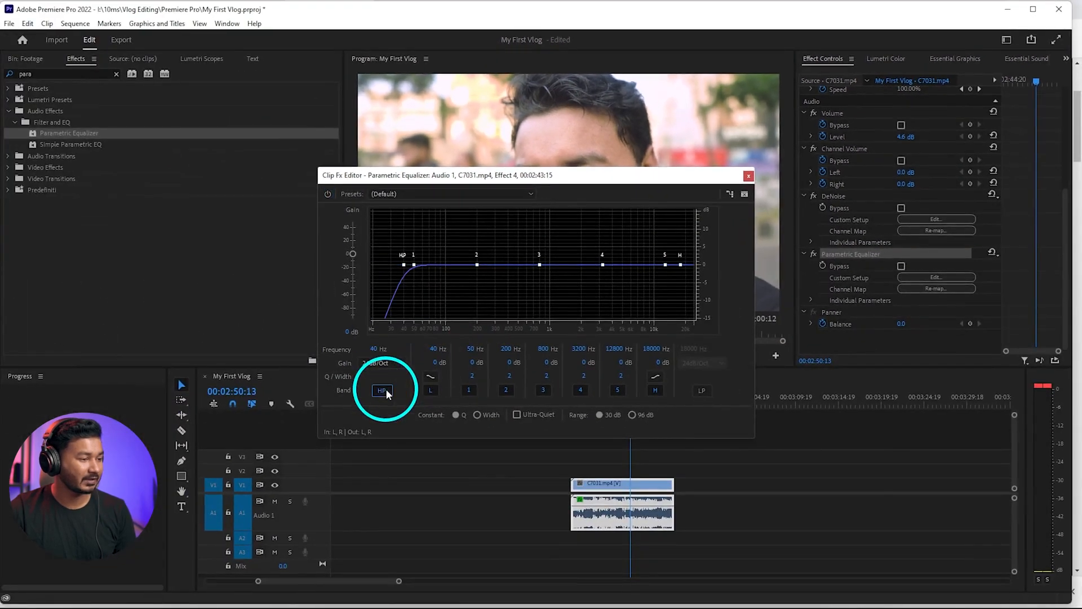
{"action": "left_click", "coordinate": [702, 390]}
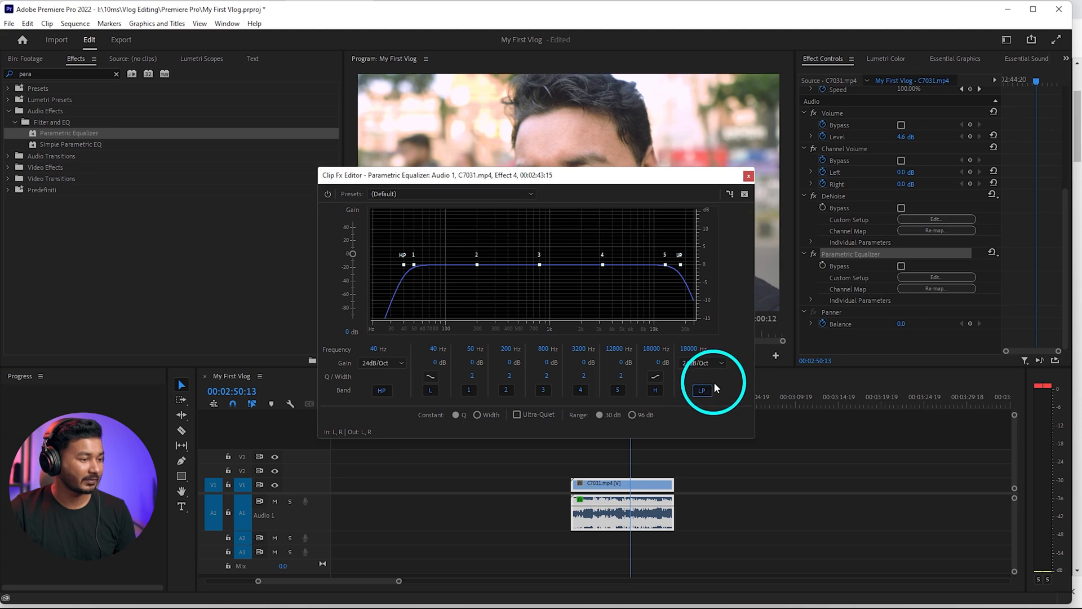
{"action": "key", "text": "space"}
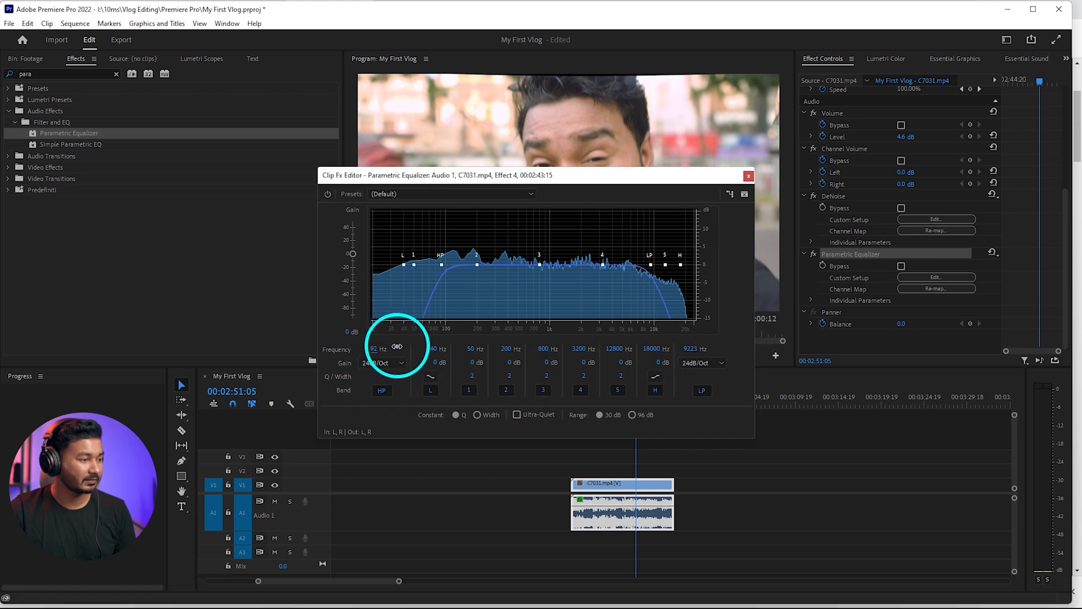
{"action": "key", "text": "space"}
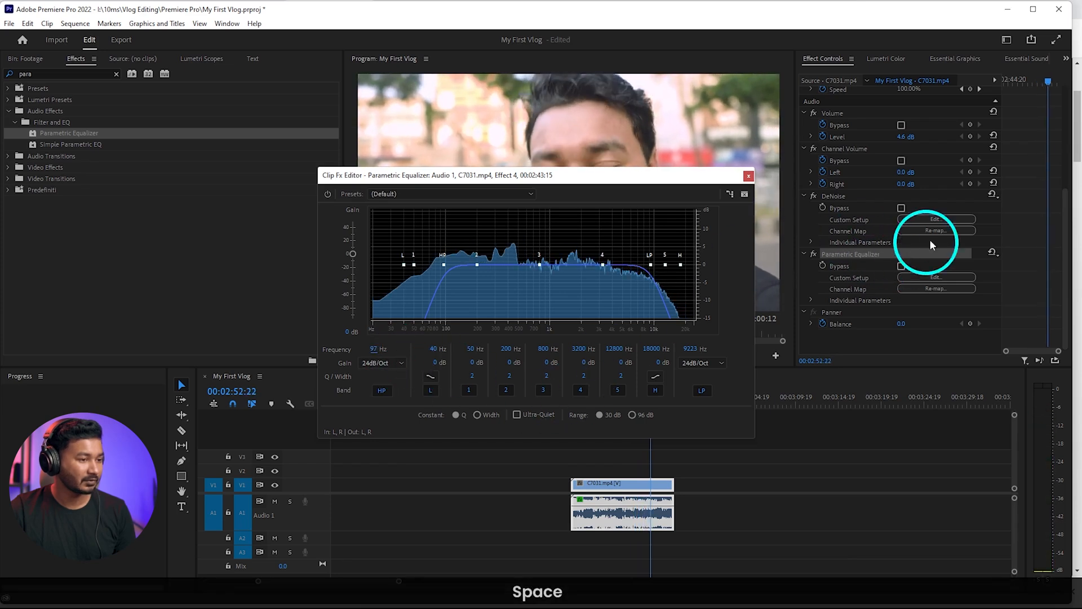
Lower C7031's DeNoise amount to 14% in its custom setup and close the settings
{"action": "left_click", "coordinate": [932, 218]}
{"action": "left_click", "coordinate": [914, 219]}
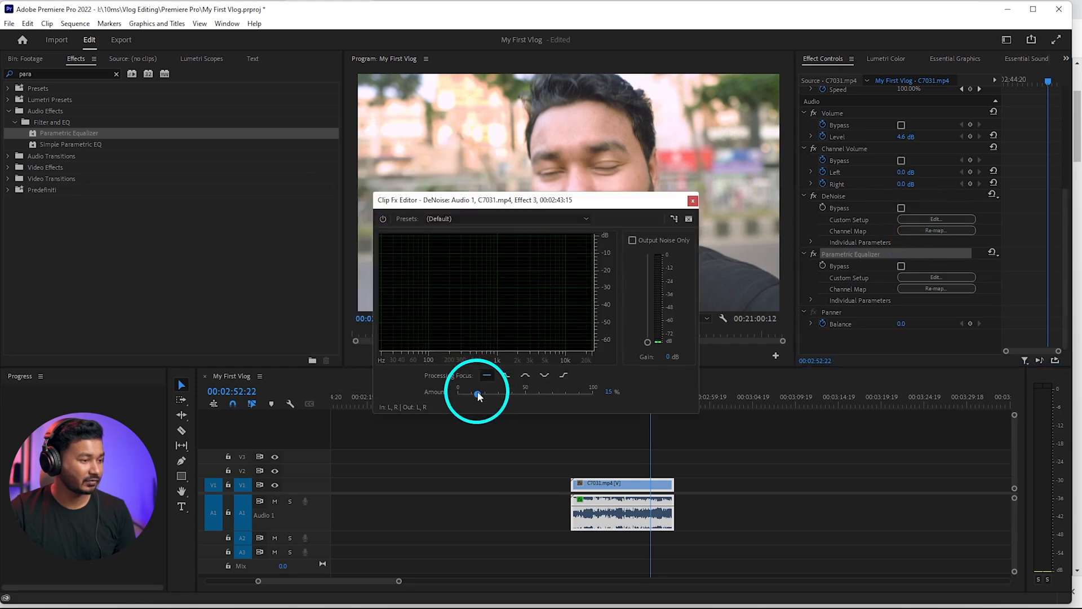
{"action": "left_click", "coordinate": [693, 201]}
Play C7031 back from about 00:02:45:21 to check its cleaned-up audio
{"action": "key", "text": "space"}
{"action": "key", "text": "space"}
{"action": "left_click", "coordinate": [591, 402]}
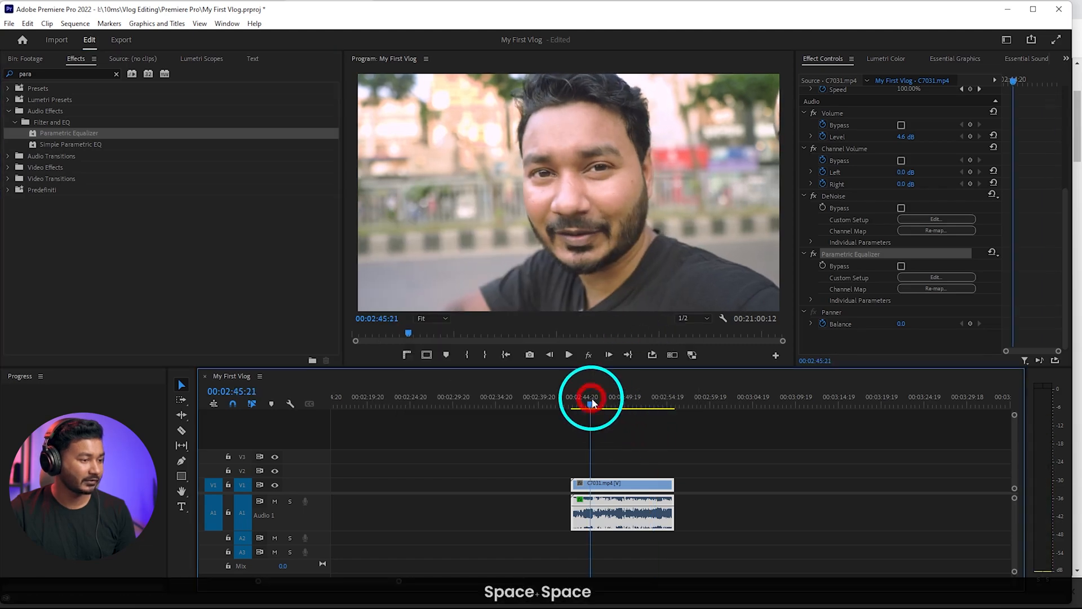
{"action": "key", "text": "space"}
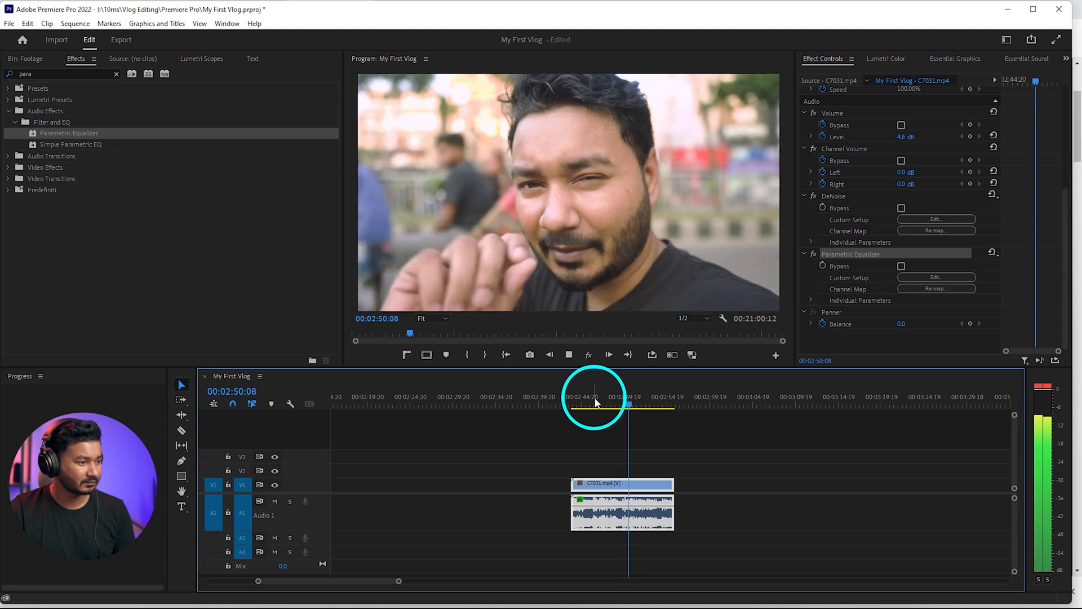
{"action": "key", "text": "space"}
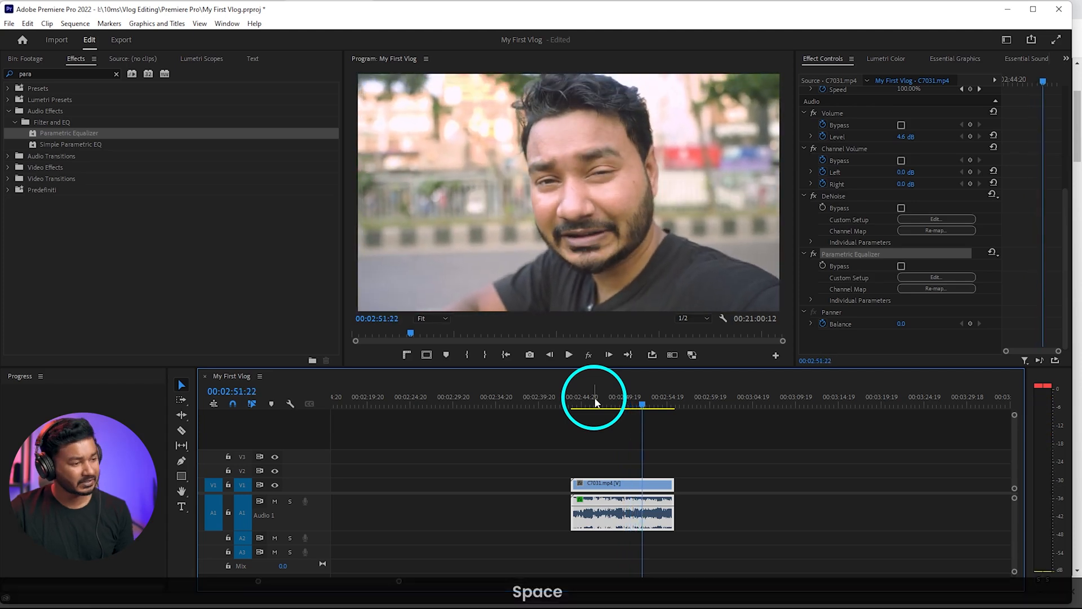
Go to the talking clip C7044, select it and play its opening to check the original sound
{"action": "scroll", "coordinate": [648, 458], "scroll_direction": "down", "scroll_amount": 3}
{"action": "scroll", "coordinate": [663, 515], "scroll_direction": "down", "scroll_amount": 5}
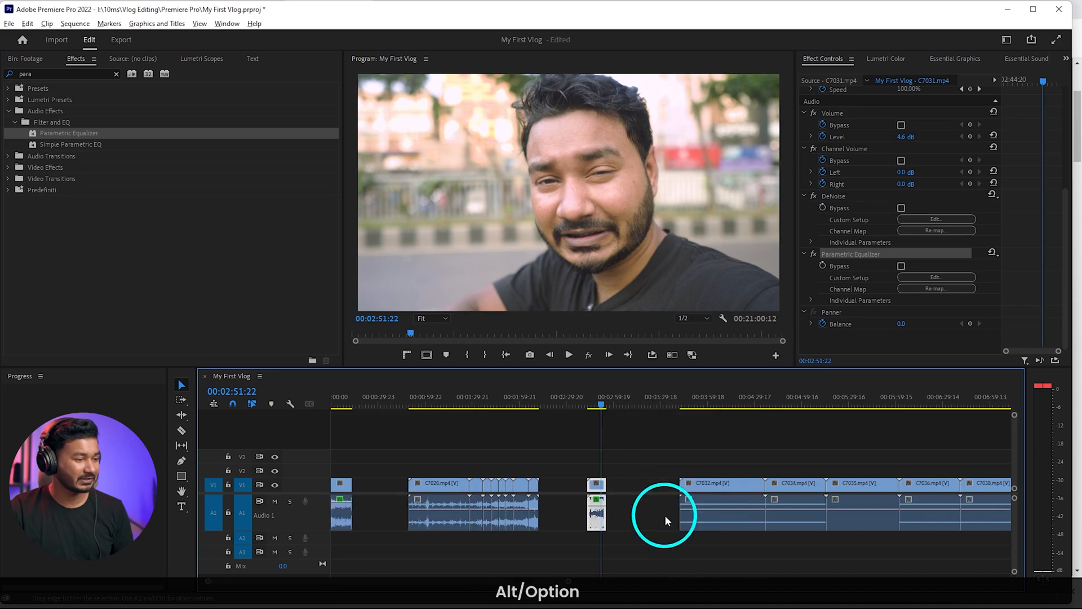
{"action": "scroll", "coordinate": [664, 515], "scroll_direction": "down", "scroll_amount": 5}
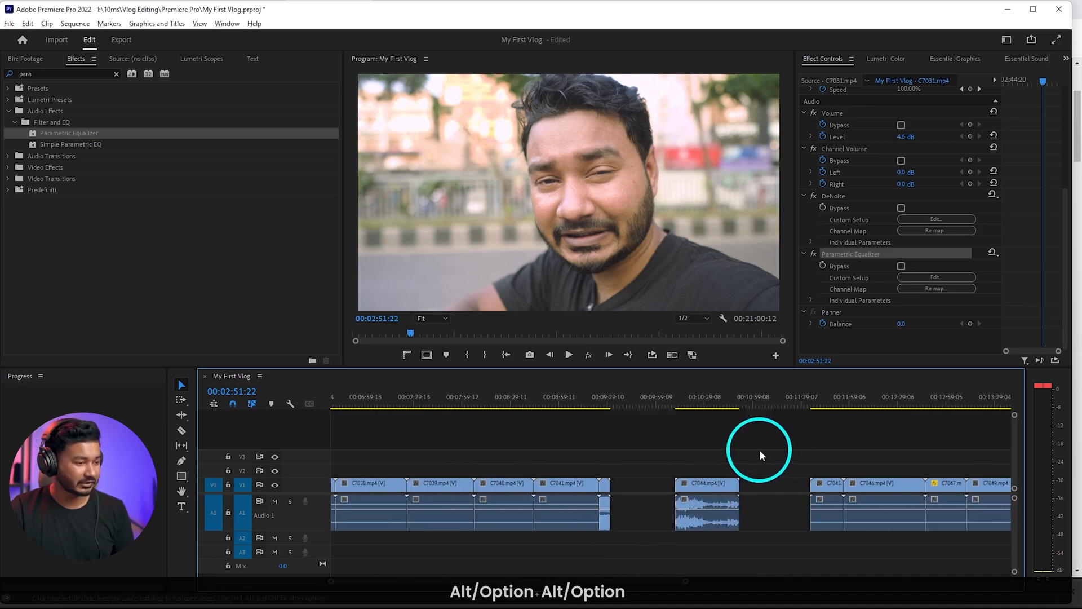
{"action": "left_click", "coordinate": [676, 404]}
{"action": "scroll", "coordinate": [734, 482], "scroll_direction": "up", "scroll_amount": 3}
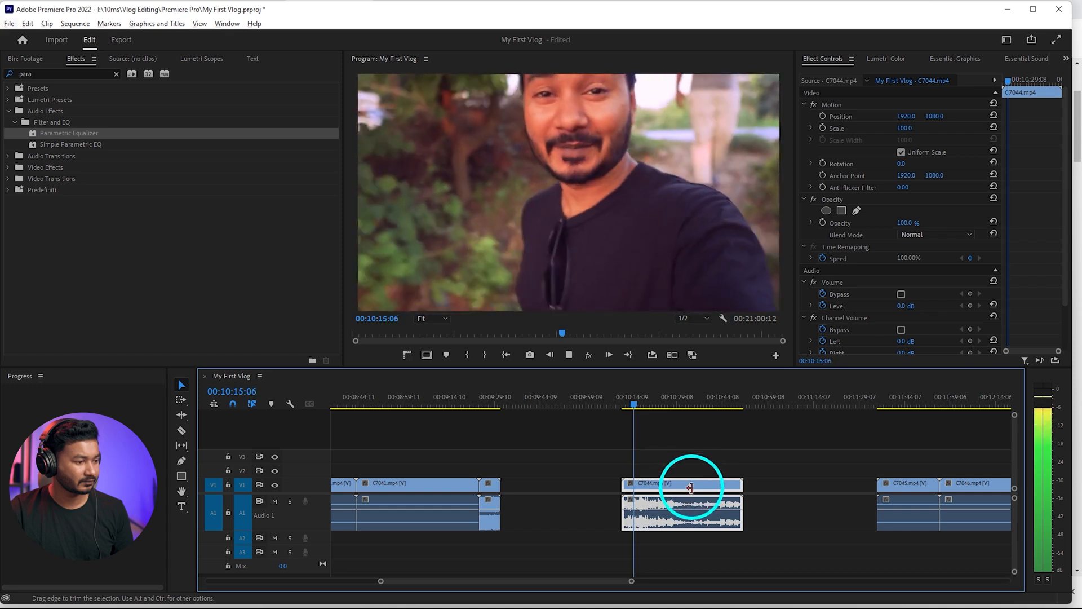
{"action": "key", "text": "space"}
Select C7031 again and copy its DeNoise and Parametric Equalizer effects together
{"action": "scroll", "coordinate": [700, 520], "scroll_direction": "down", "scroll_amount": 6}
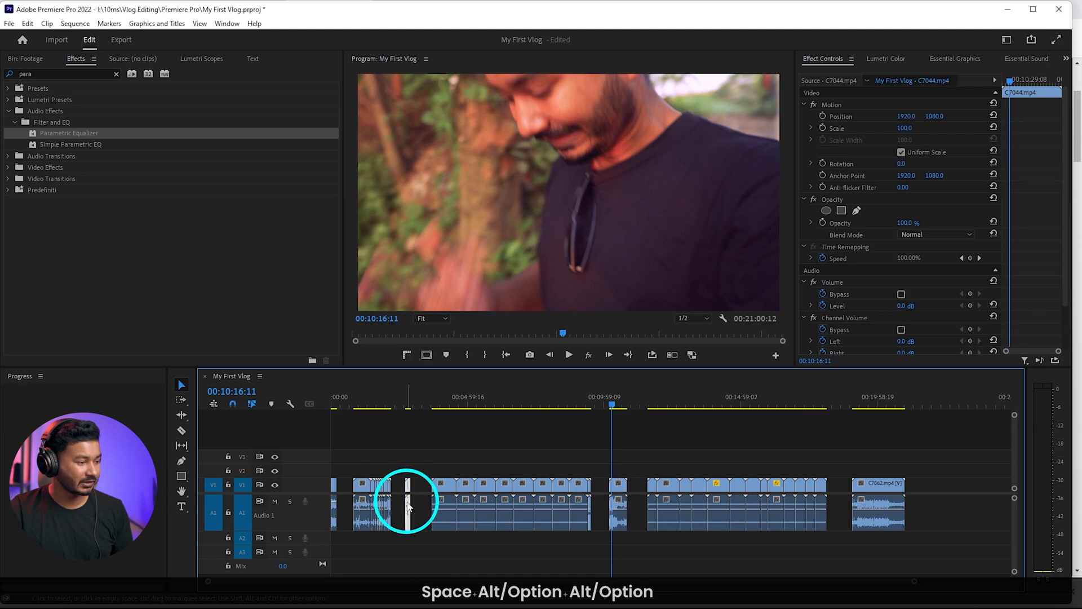
{"action": "scroll", "coordinate": [409, 507], "scroll_direction": "up", "scroll_amount": 4}
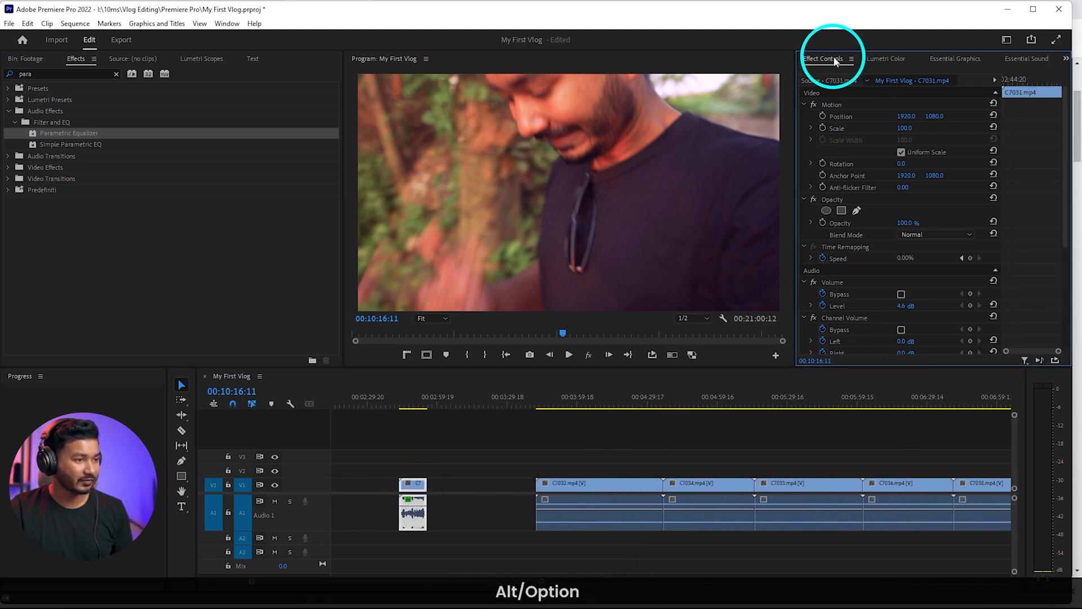
{"action": "scroll", "coordinate": [911, 269], "scroll_direction": "down", "scroll_amount": 5}
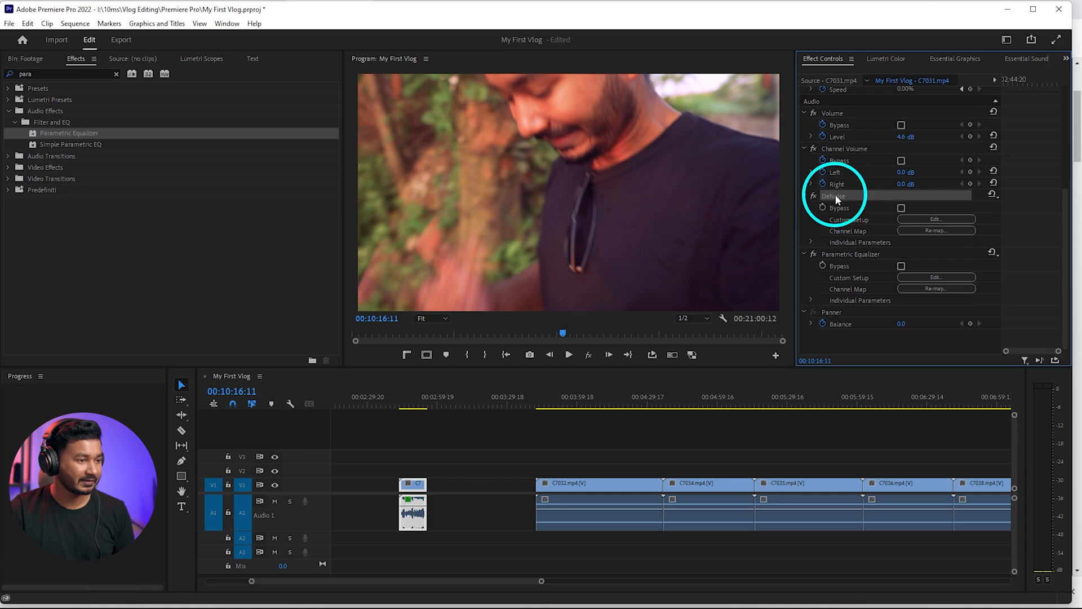
{"action": "left_click", "coordinate": [860, 255], "text": "ctrl"}
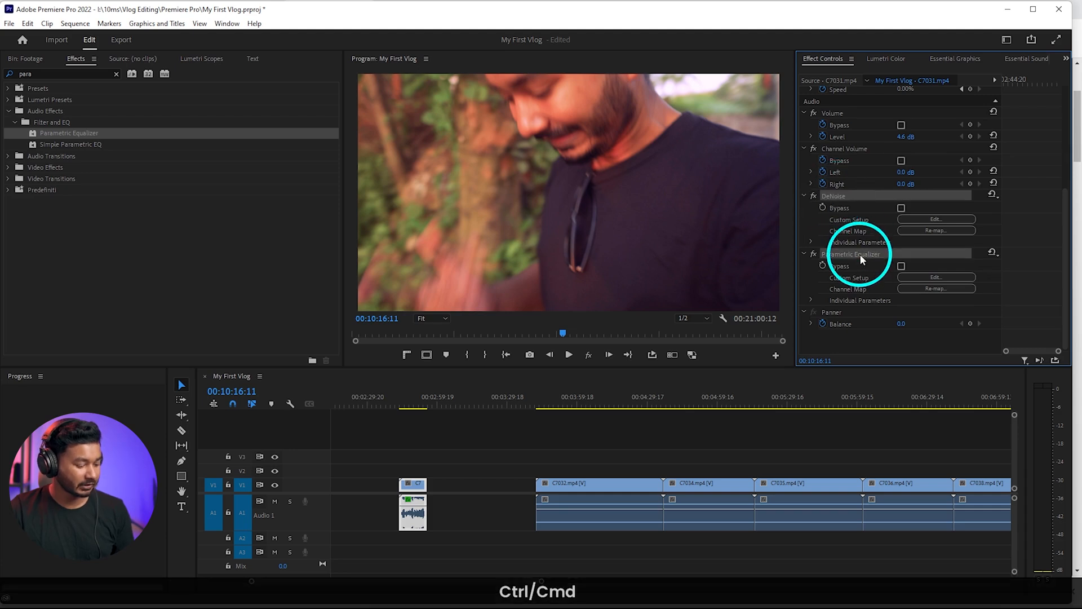
{"action": "key", "text": "ctrl+c"}
Select C7044, play a moment of it and paste the copied DeNoise and Parametric Equalizer effects onto it
{"action": "scroll", "coordinate": [820, 446], "scroll_direction": "down", "scroll_amount": 2}
{"action": "scroll", "coordinate": [762, 455], "scroll_direction": "down", "scroll_amount": 3}
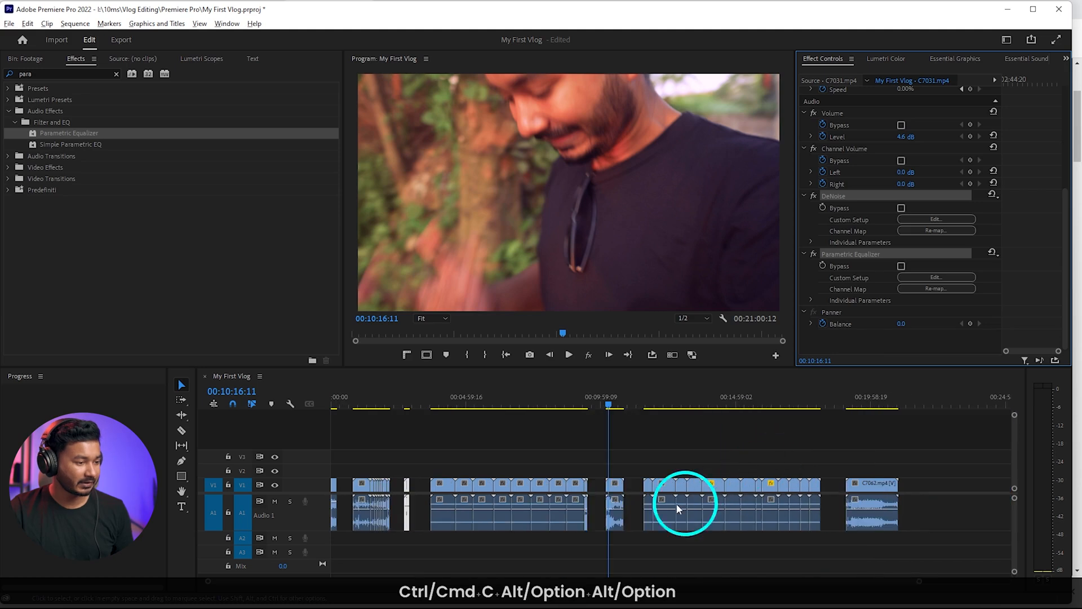
{"action": "scroll", "coordinate": [608, 504], "scroll_direction": "up", "scroll_amount": 3}
{"action": "left_click", "coordinate": [609, 488]}
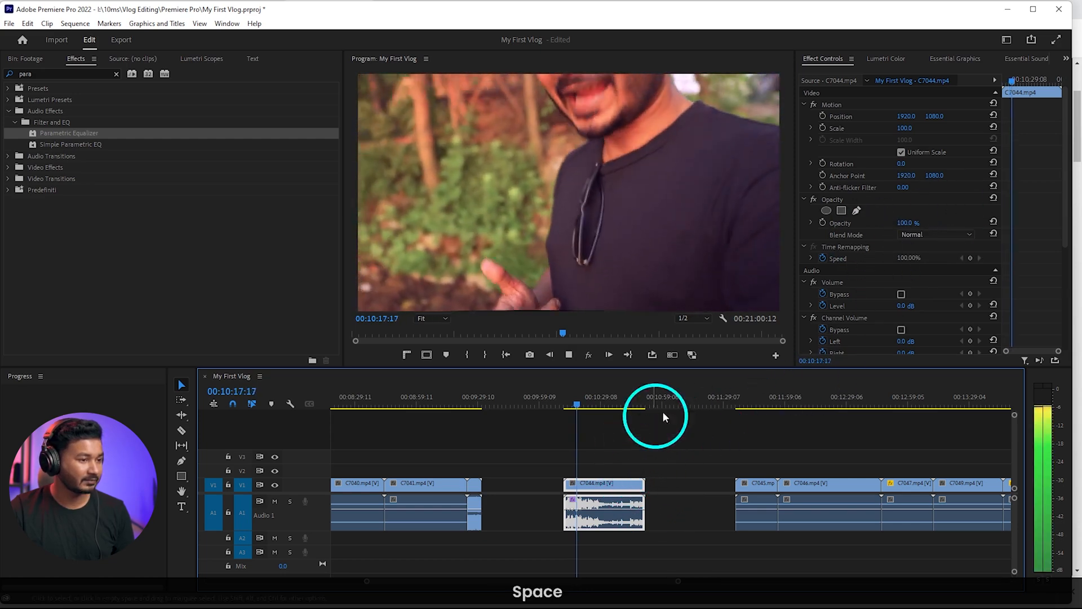
{"action": "key", "text": "space"}
{"action": "key", "text": "ctrl+v"}
Set C7044's DeNoise amount to 8% in its custom setup and close the settings
{"action": "scroll", "coordinate": [908, 260], "scroll_direction": "down", "scroll_amount": 5}
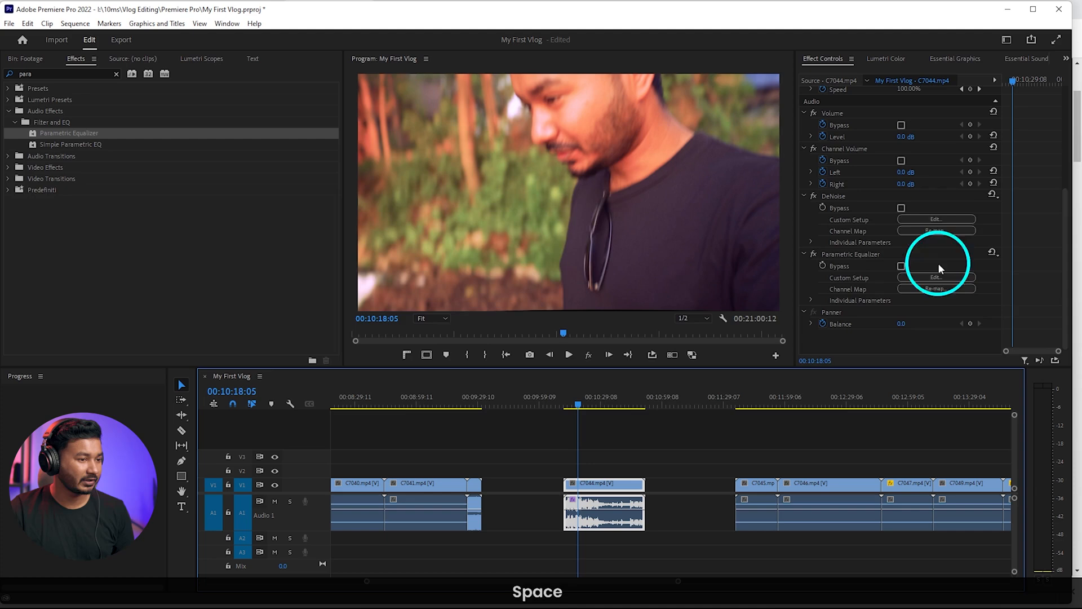
{"action": "left_click", "coordinate": [936, 219]}
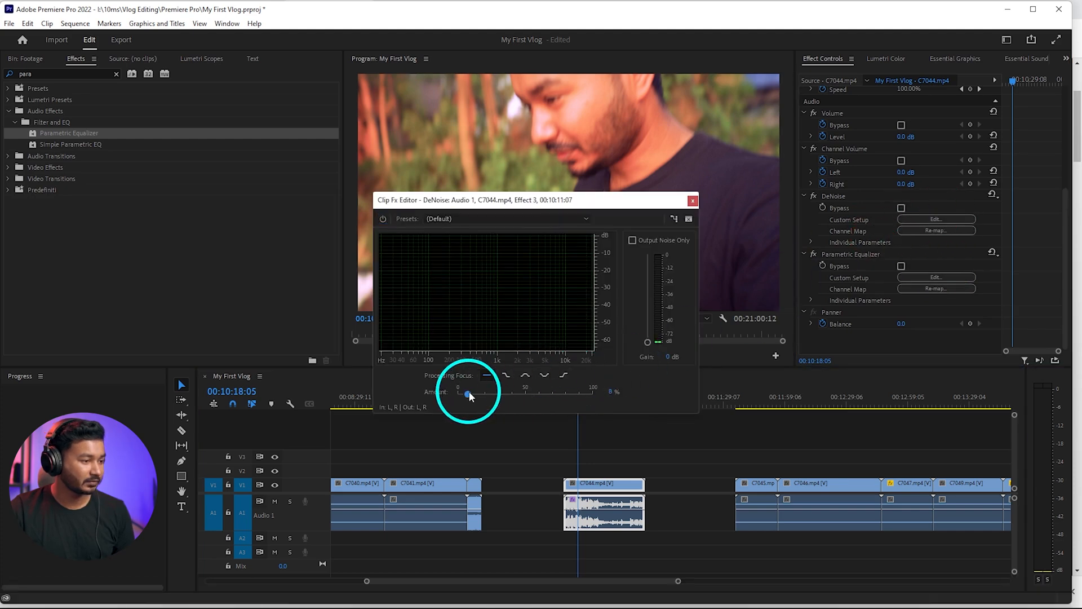
{"action": "left_click_drag", "start_coordinate": [468, 391], "coordinate": [470, 393]}
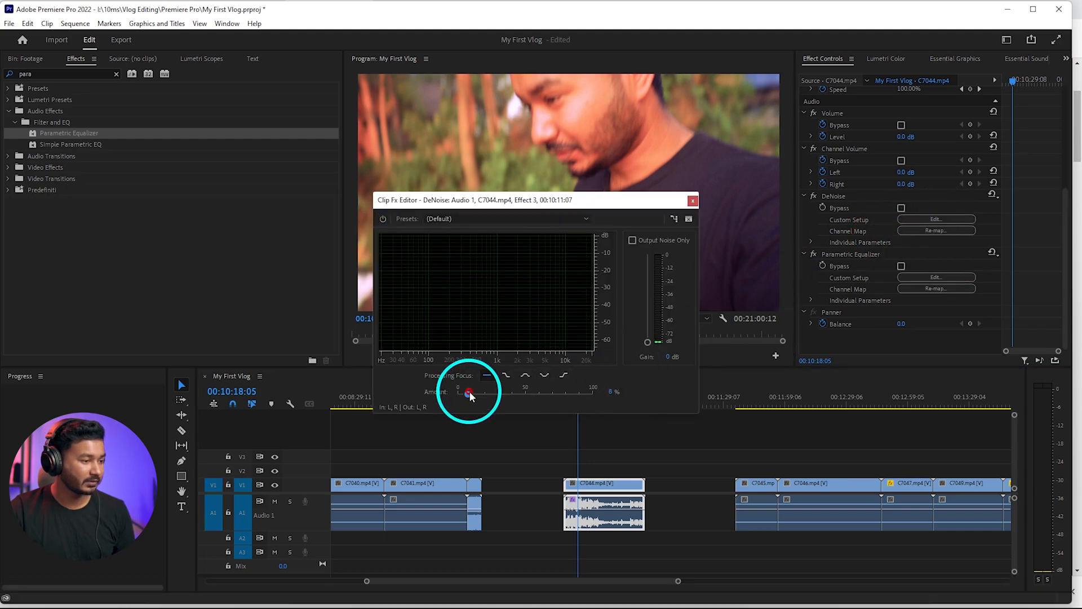
{"action": "left_click", "coordinate": [691, 203]}
Raise C7044's volume level while playing it back, trying 4.6 dB before settling on 7.2 dB
{"action": "key", "text": "space"}
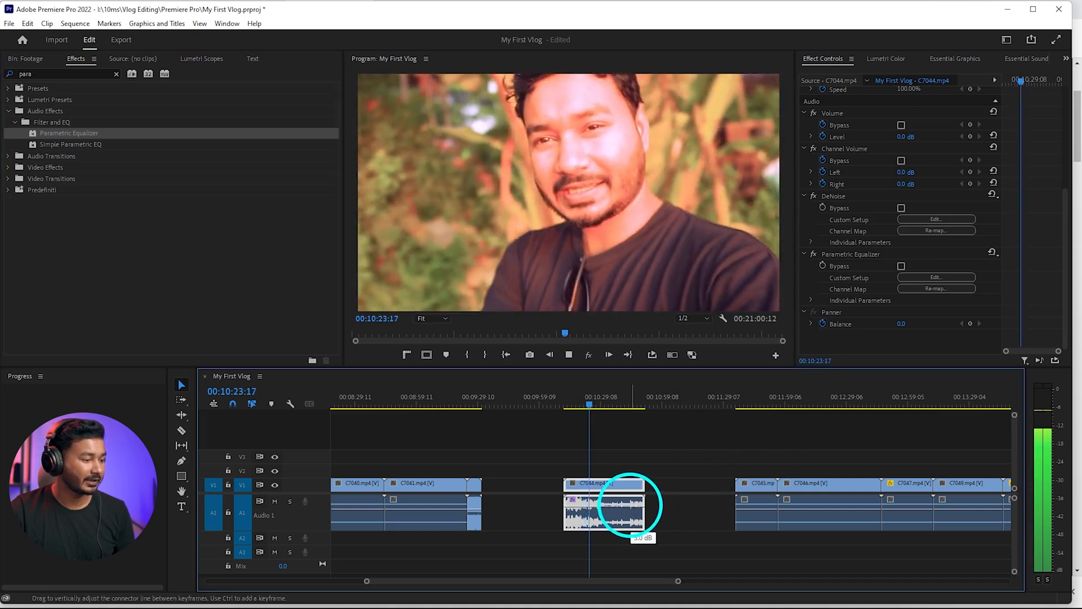
{"action": "left_click_drag", "start_coordinate": [630, 505], "coordinate": [630, 505]}
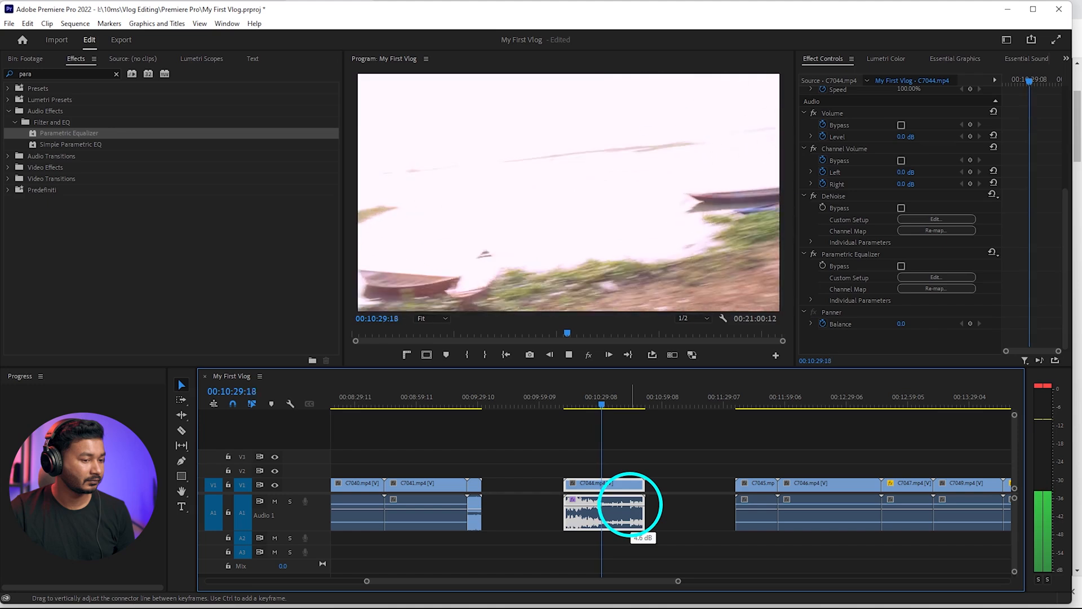
{"action": "key", "text": "space"}
{"action": "left_click", "coordinate": [575, 404]}
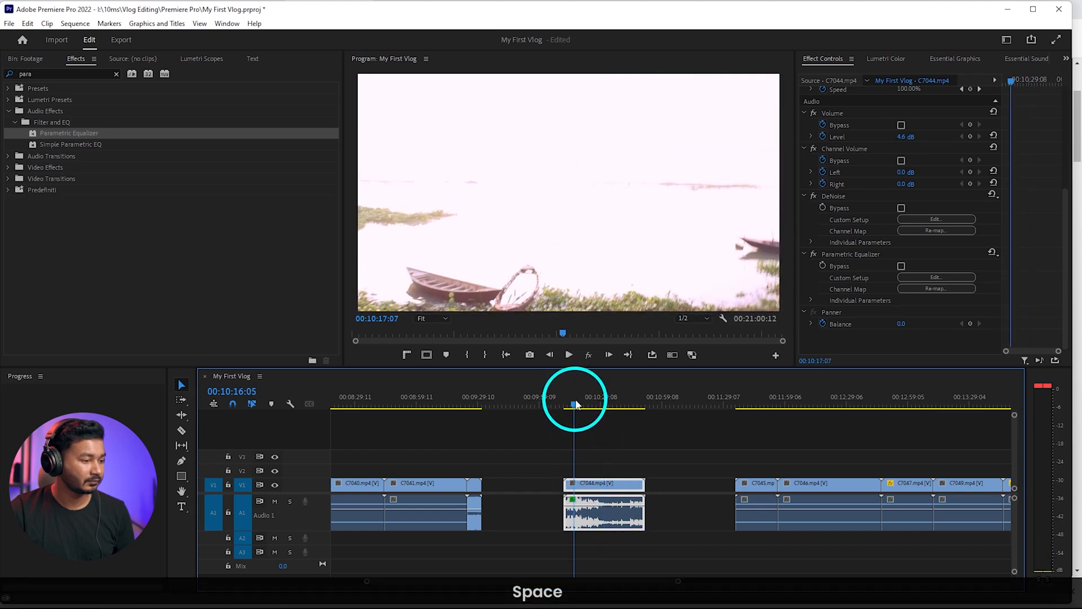
{"action": "key", "text": "space"}
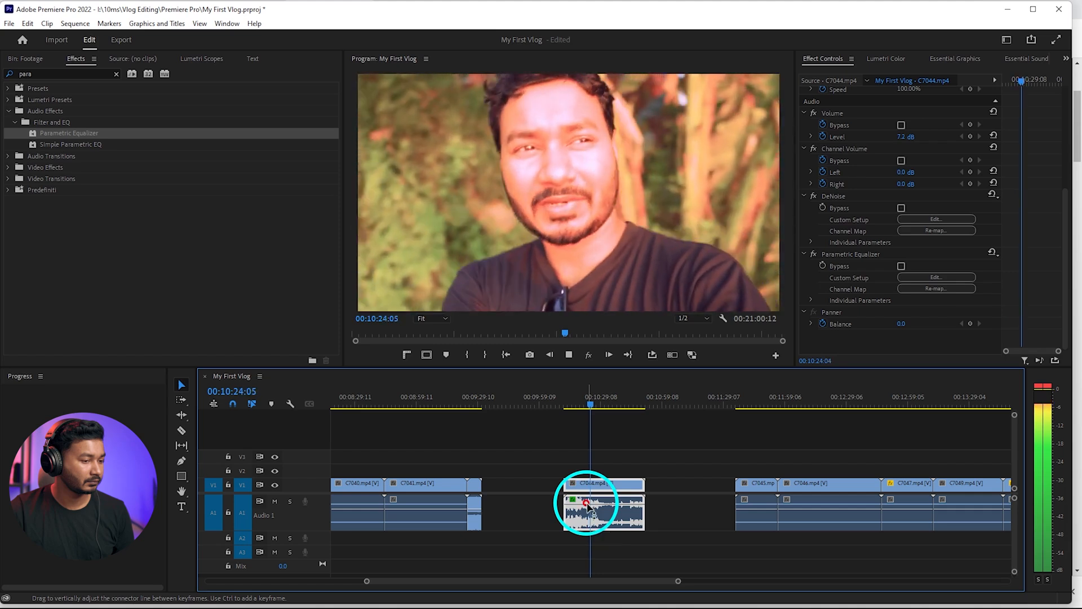
{"action": "key", "text": "space"}
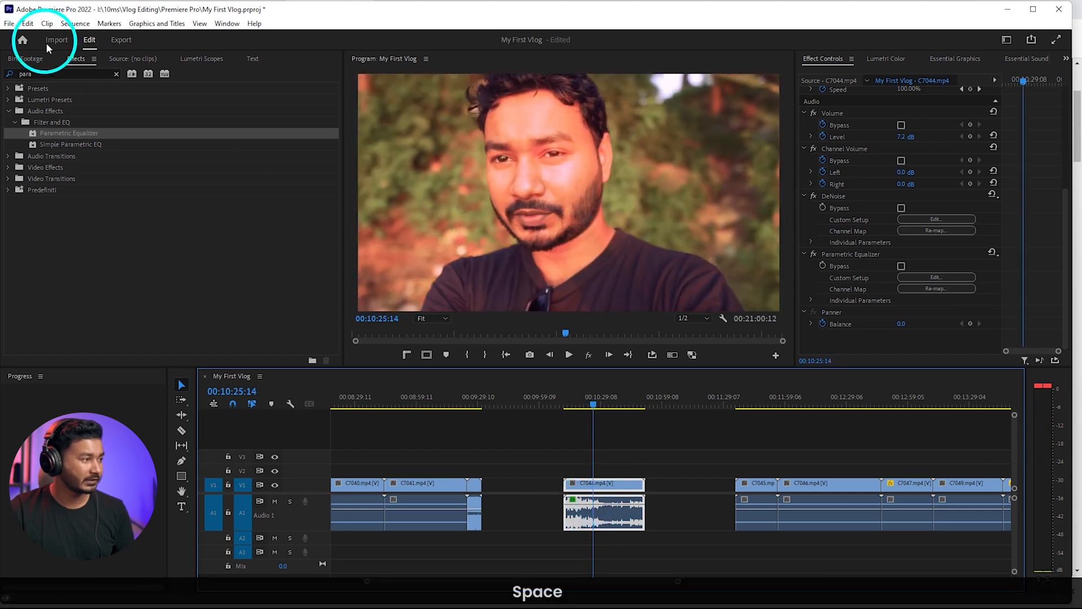
Search the effects for "limi" and apply the Hard Limiter to C7044's audio
{"action": "left_click", "coordinate": [116, 74]}
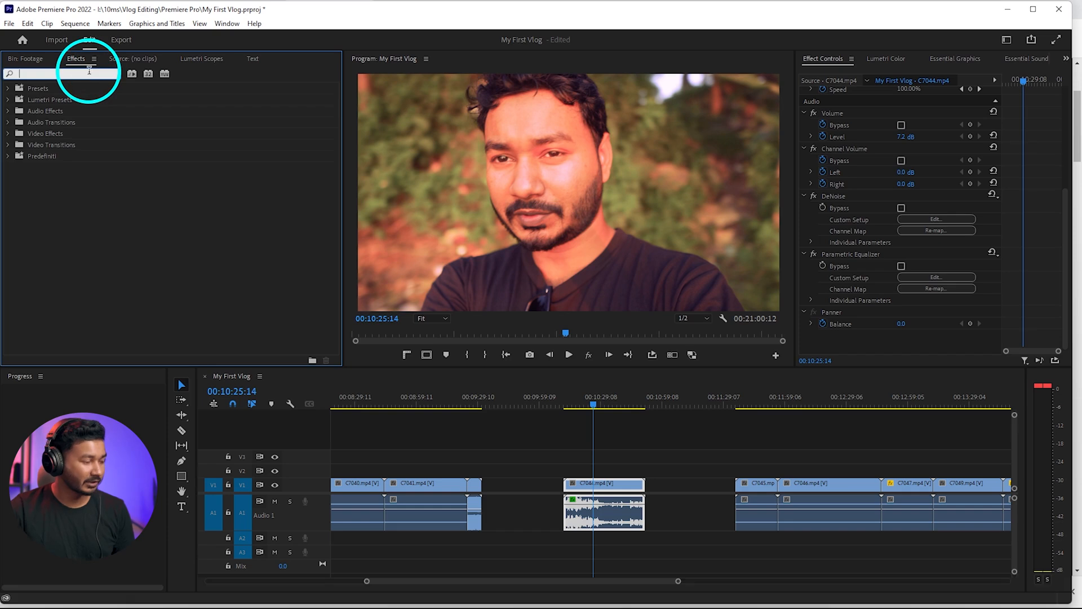
{"action": "type", "text": "limi"}
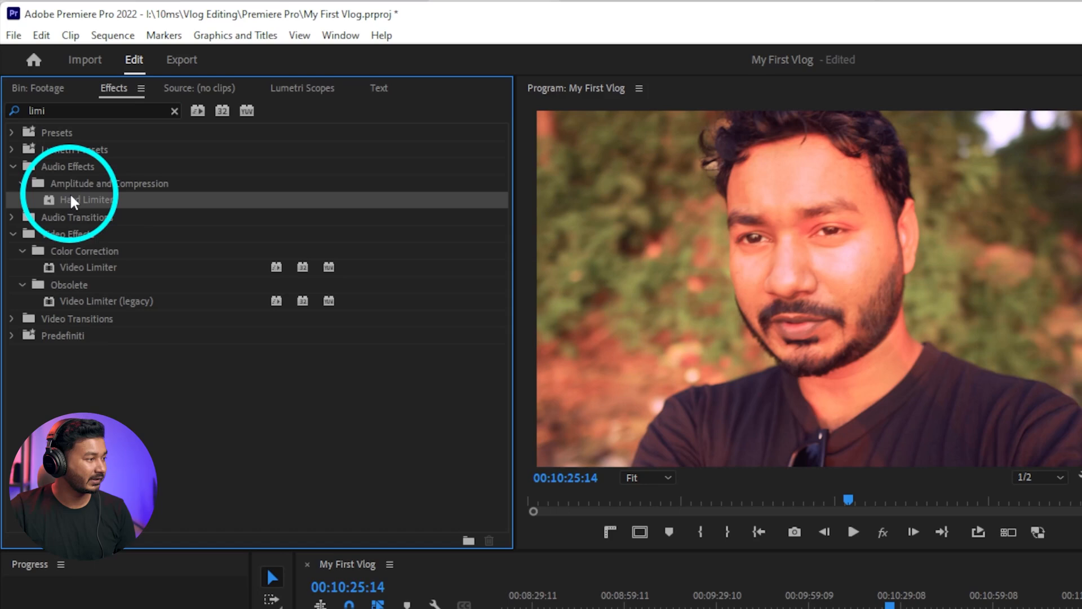
{"action": "left_click_drag", "start_coordinate": [59, 133], "coordinate": [576, 447]}
{"action": "left_click_drag", "start_coordinate": [865, 534], "coordinate": [595, 515]}
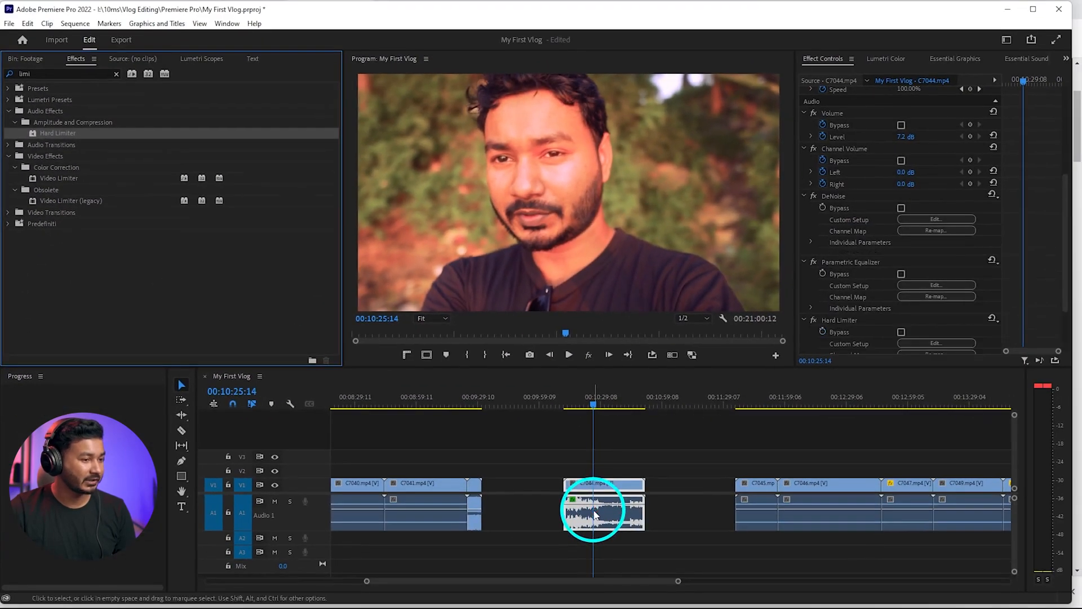
Set the maximum amplitude of C7044's Hard Limiter to -1 dB in its custom setup and close the settings
{"action": "scroll", "coordinate": [933, 276], "scroll_direction": "down", "scroll_amount": 3}
{"action": "left_click", "coordinate": [937, 269]}
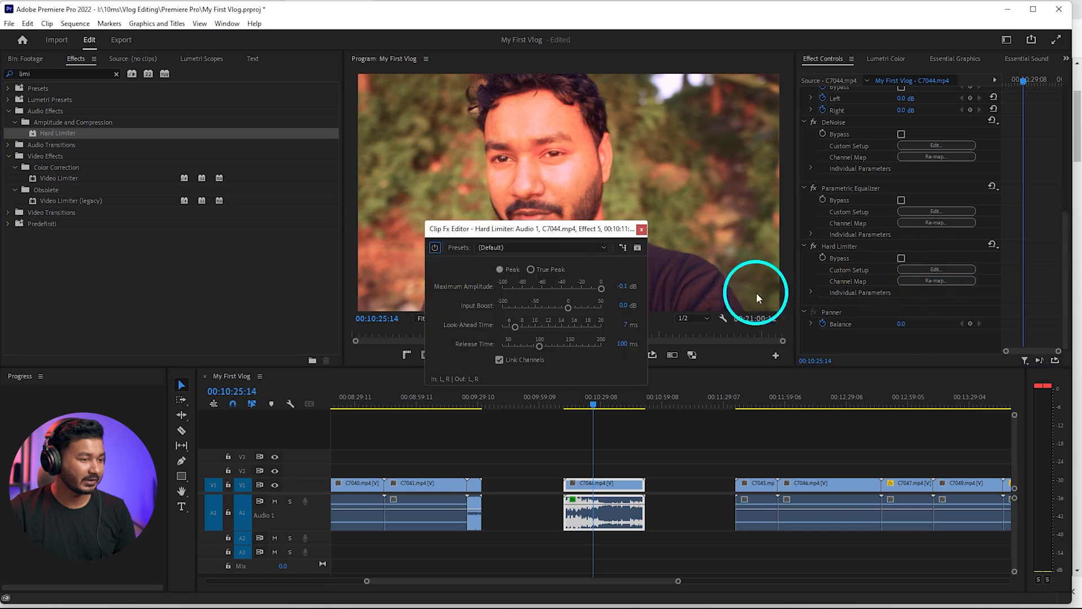
{"action": "type", "text": "-"}
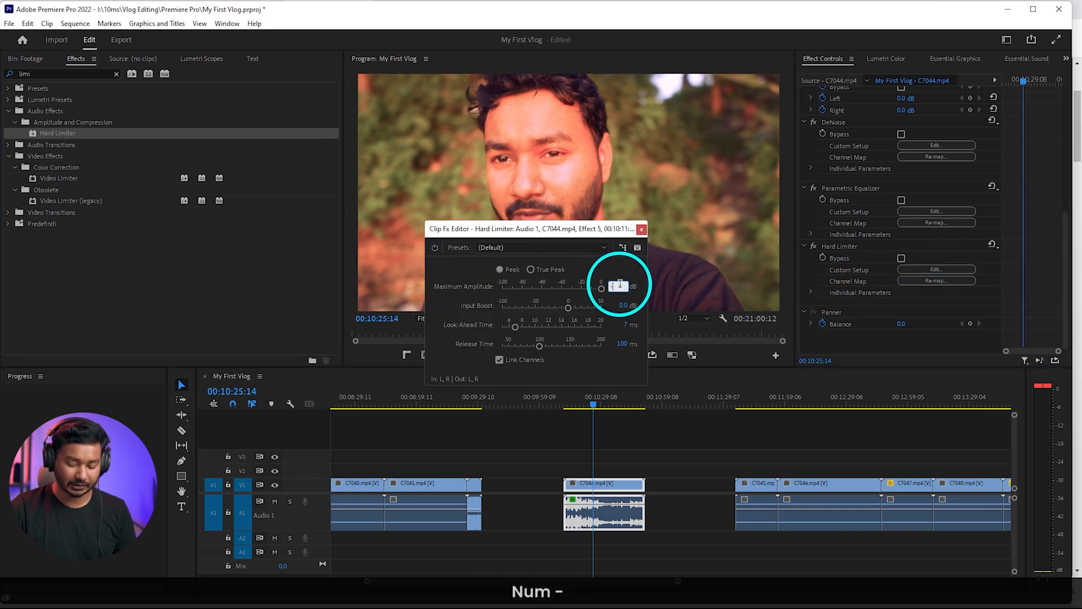
{"action": "left_click", "coordinate": [642, 229]}
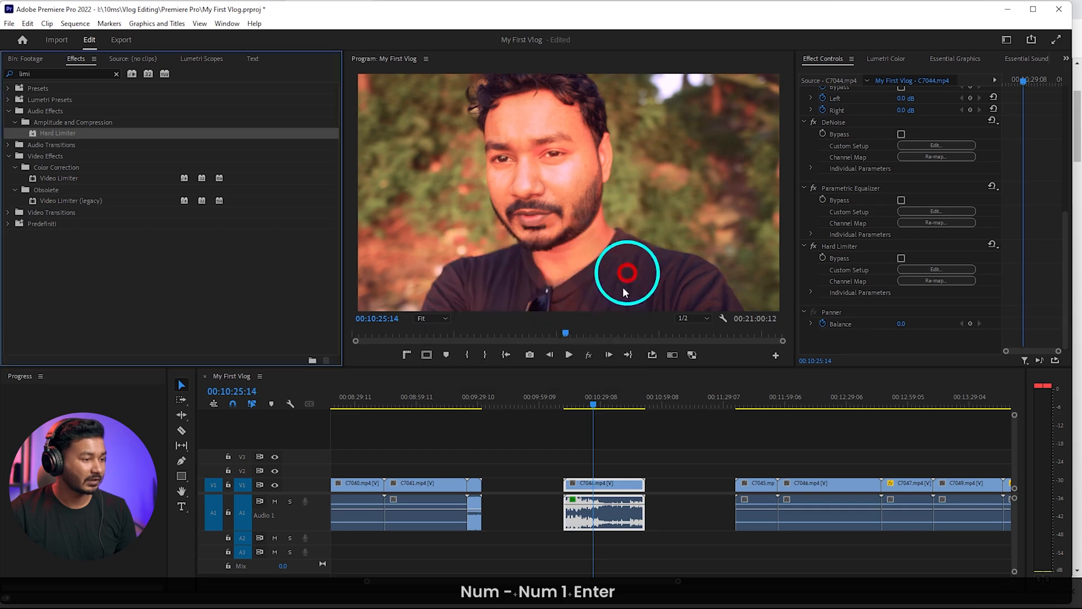
Play C7044 from its start to check its sound, and play a moment of the last clip, C7062
{"action": "key", "text": "space"}
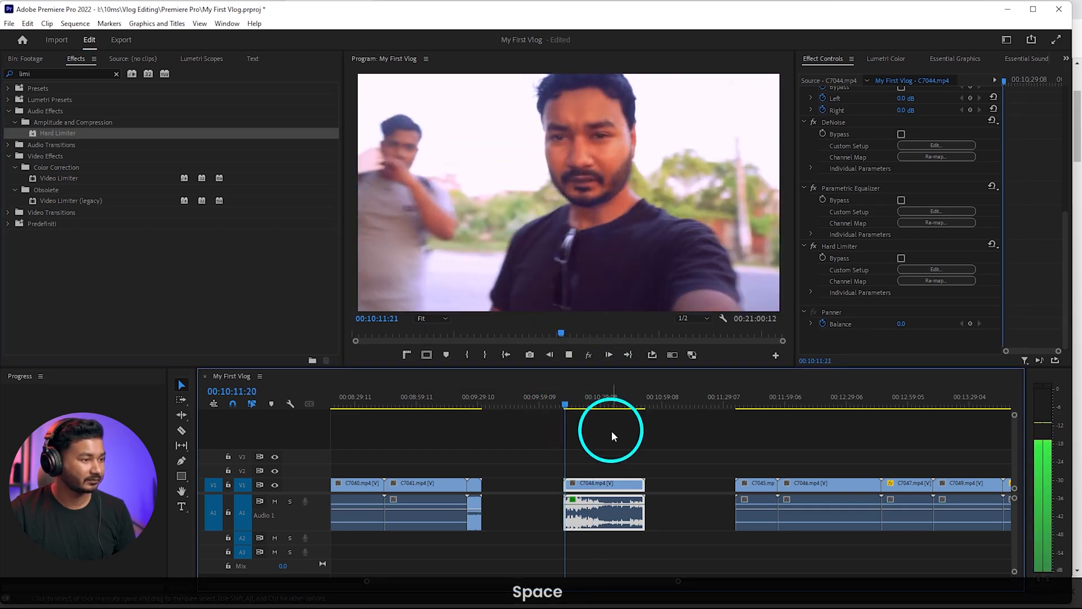
{"action": "scroll", "coordinate": [611, 435], "scroll_direction": "down", "scroll_amount": 2}
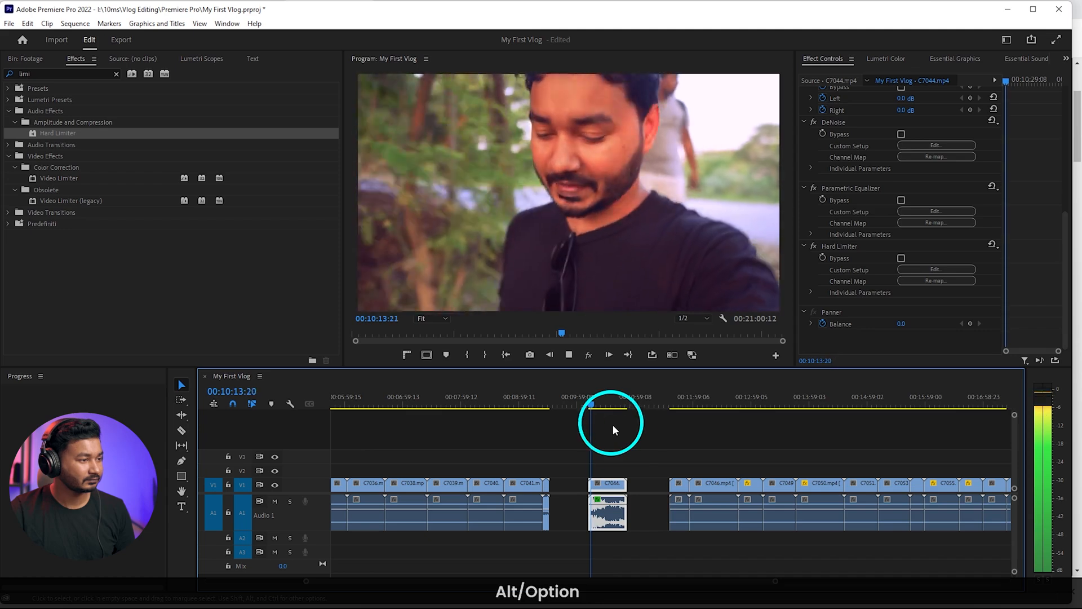
{"action": "scroll", "coordinate": [627, 458], "scroll_direction": "down", "scroll_amount": 2}
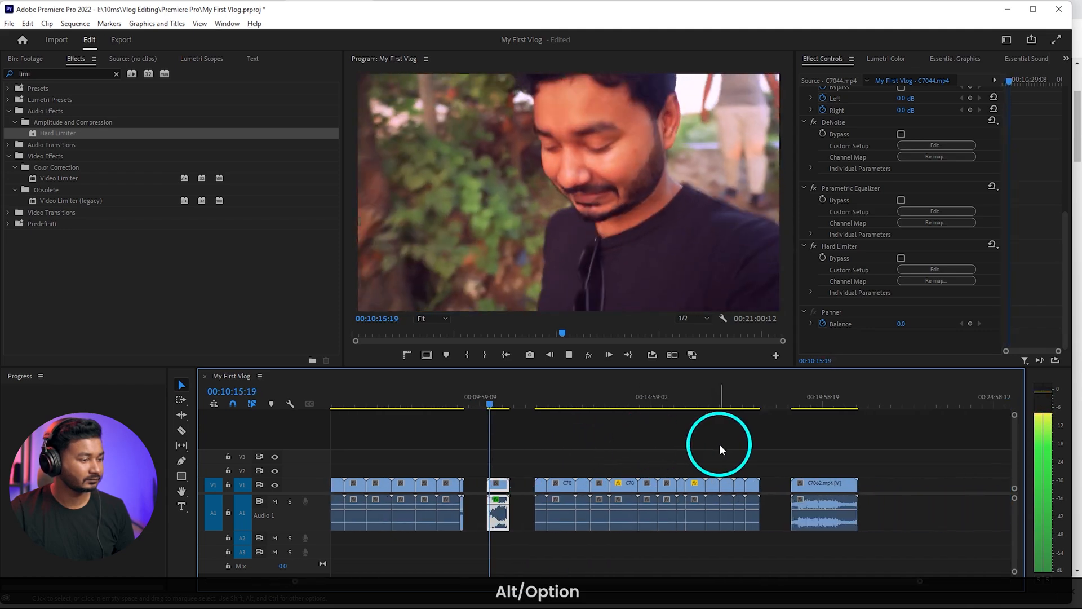
{"action": "key", "text": "space"}
{"action": "left_click", "coordinate": [813, 401]}
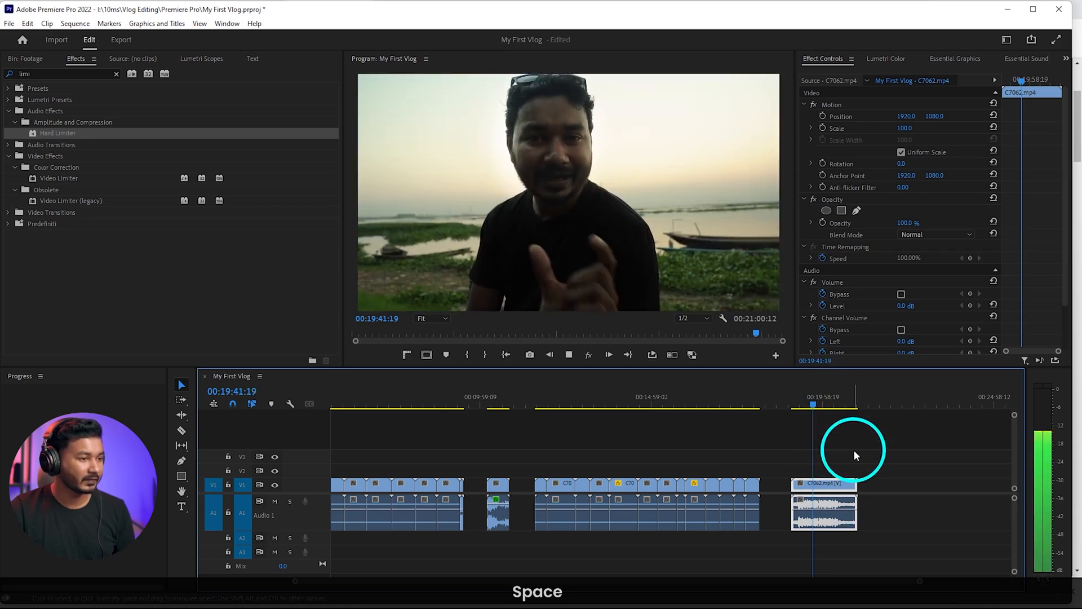
{"action": "key", "text": "space"}
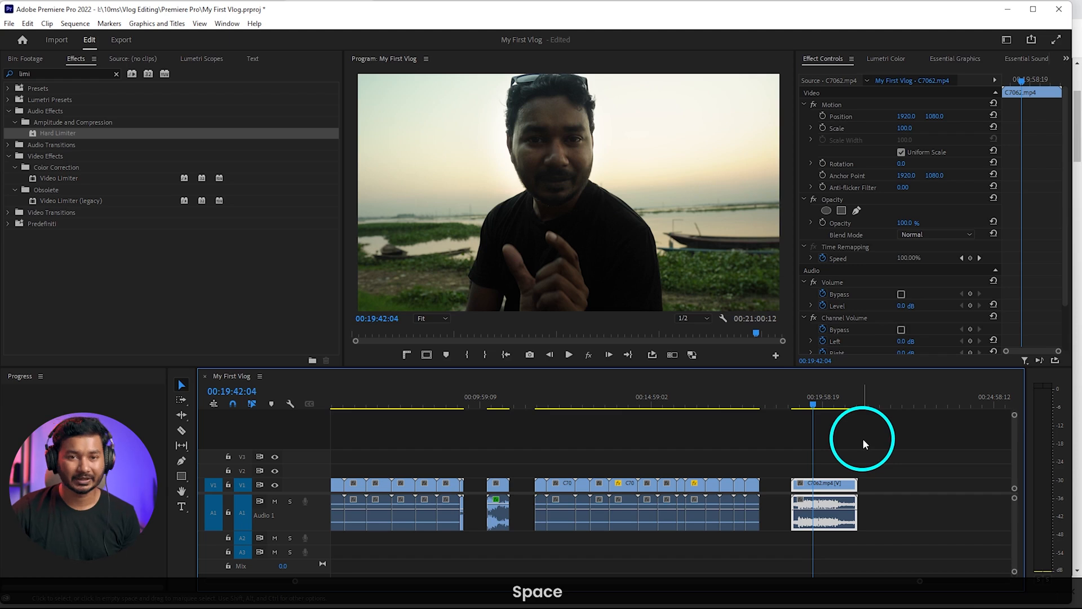
Tag C7062's audio as Dialogue in Essential Sound and apply the Clean Up Noisy Dialogue preset
{"action": "left_click", "coordinate": [227, 24]}
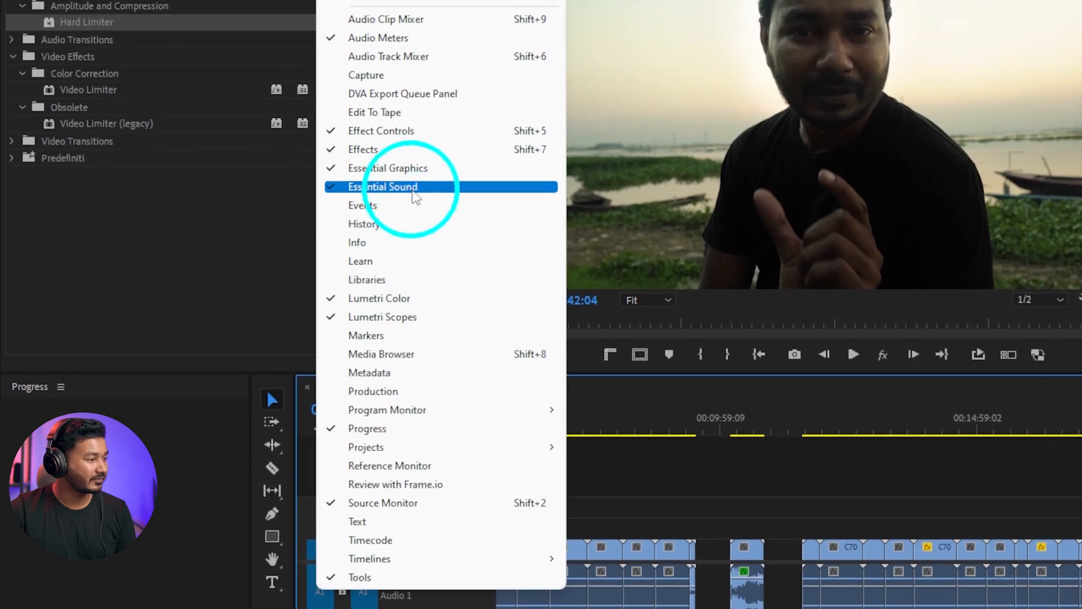
{"action": "left_click", "coordinate": [413, 200]}
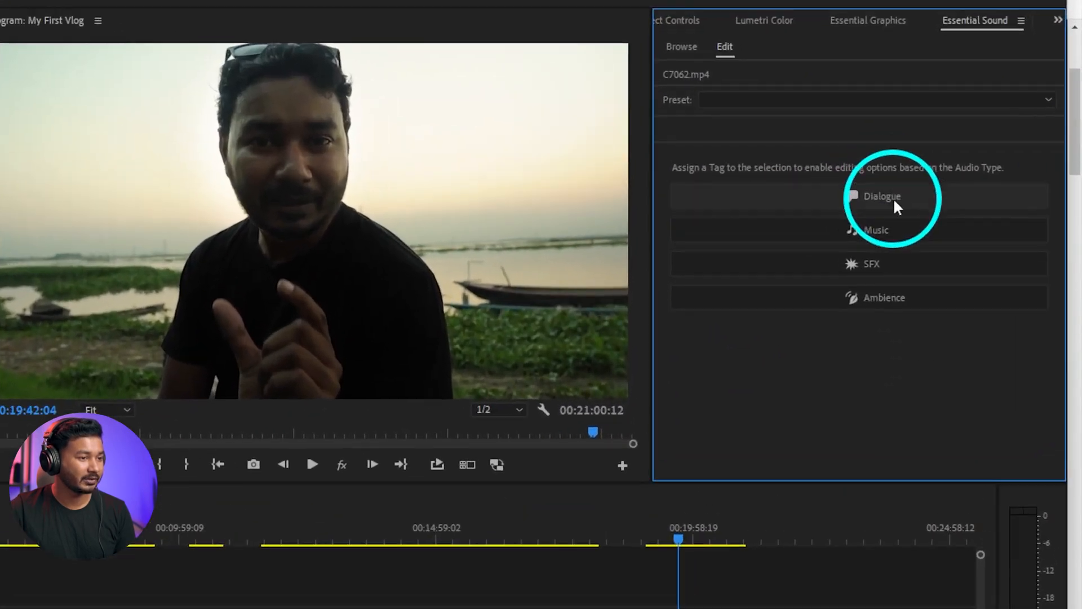
{"action": "left_click", "coordinate": [957, 178]}
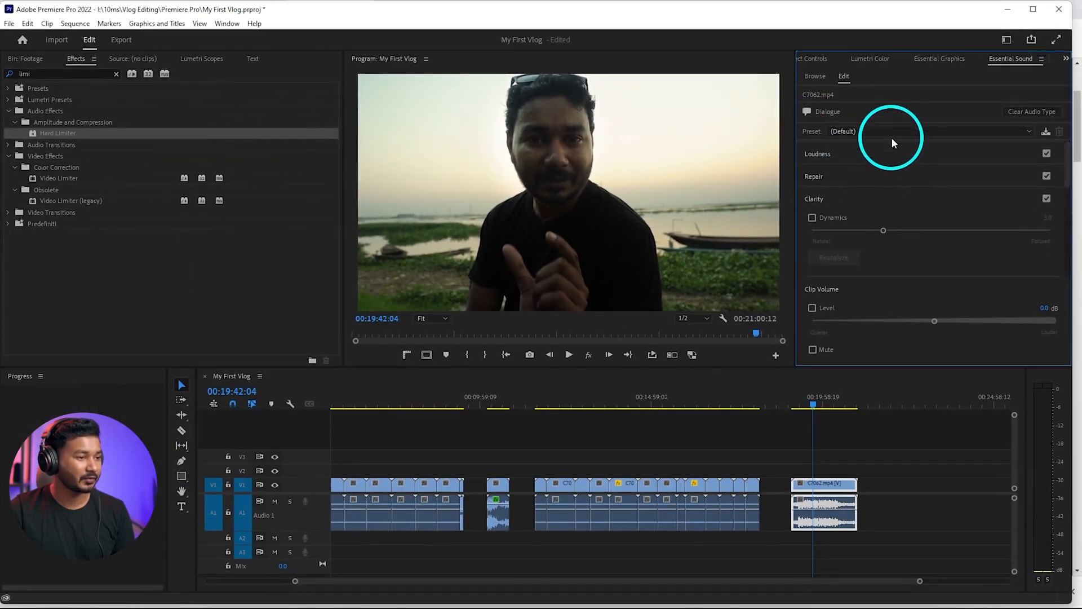
{"action": "left_click", "coordinate": [890, 130]}
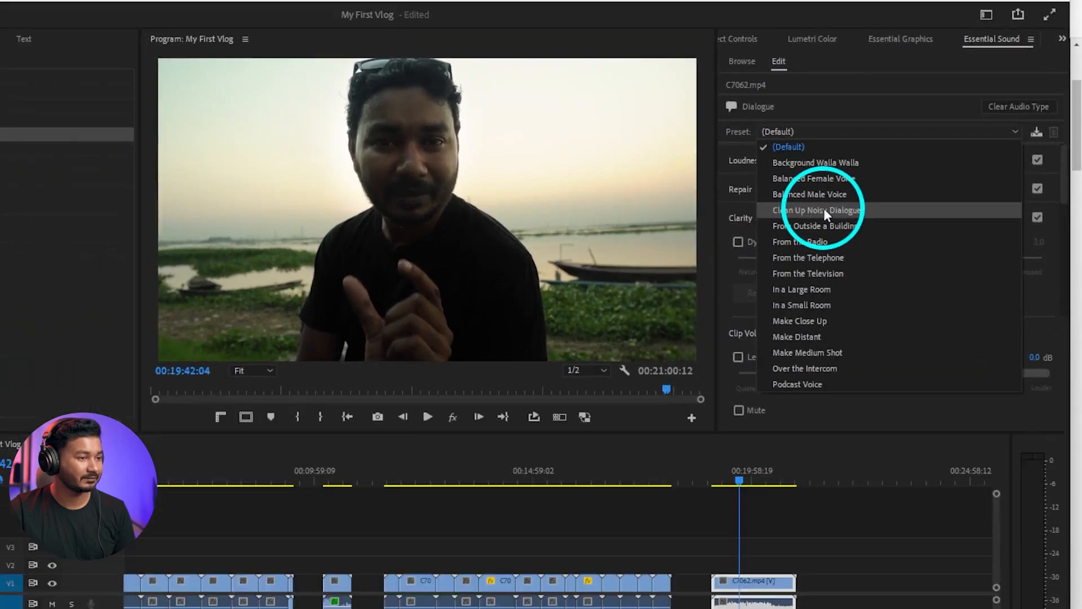
{"action": "left_click", "coordinate": [882, 193]}
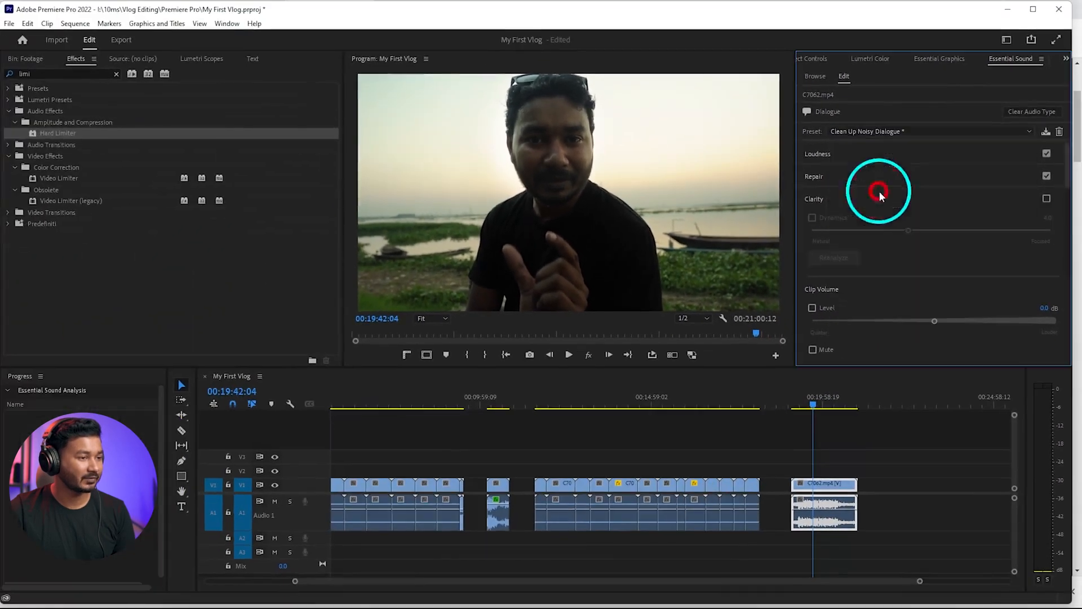
Play C7062 from its start and raise its clip volume level to 8.7 dB
{"action": "left_click_drag", "start_coordinate": [809, 409], "coordinate": [791, 406]}
{"action": "key", "text": "space"}
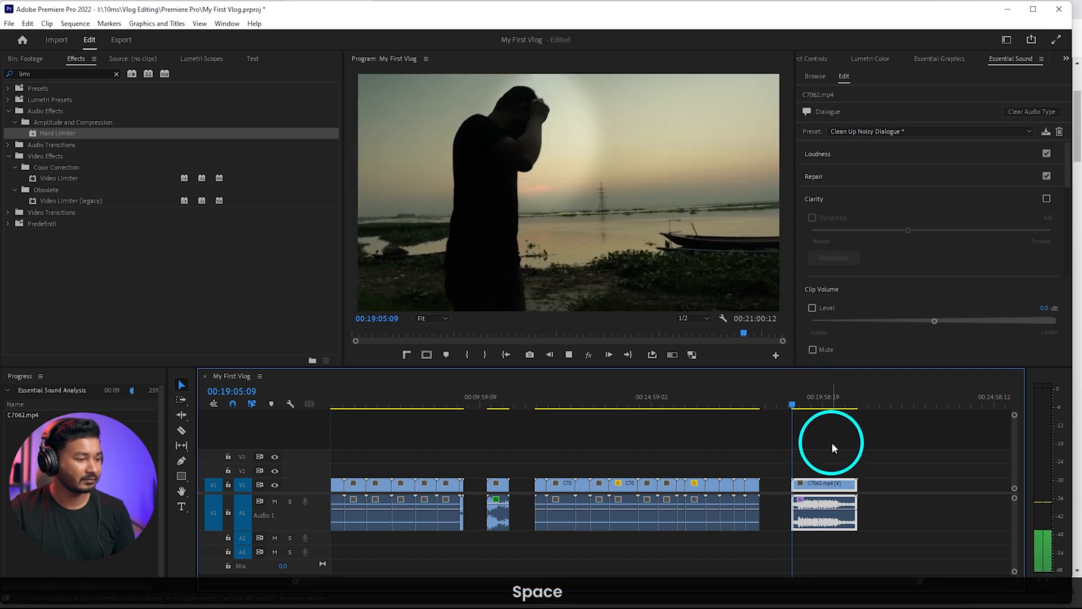
{"action": "scroll", "coordinate": [836, 463], "scroll_direction": "up", "scroll_amount": 3}
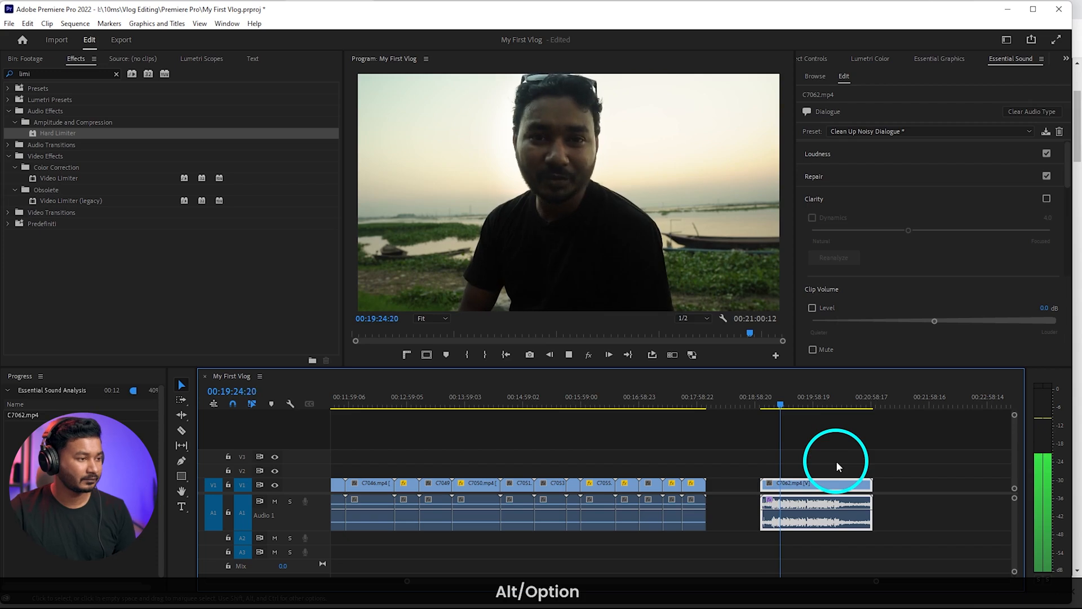
{"action": "key", "text": "space"}
{"action": "left_click_drag", "start_coordinate": [922, 322], "coordinate": [1028, 322]}
{"action": "key", "text": "space"}
{"action": "key", "text": "space"}
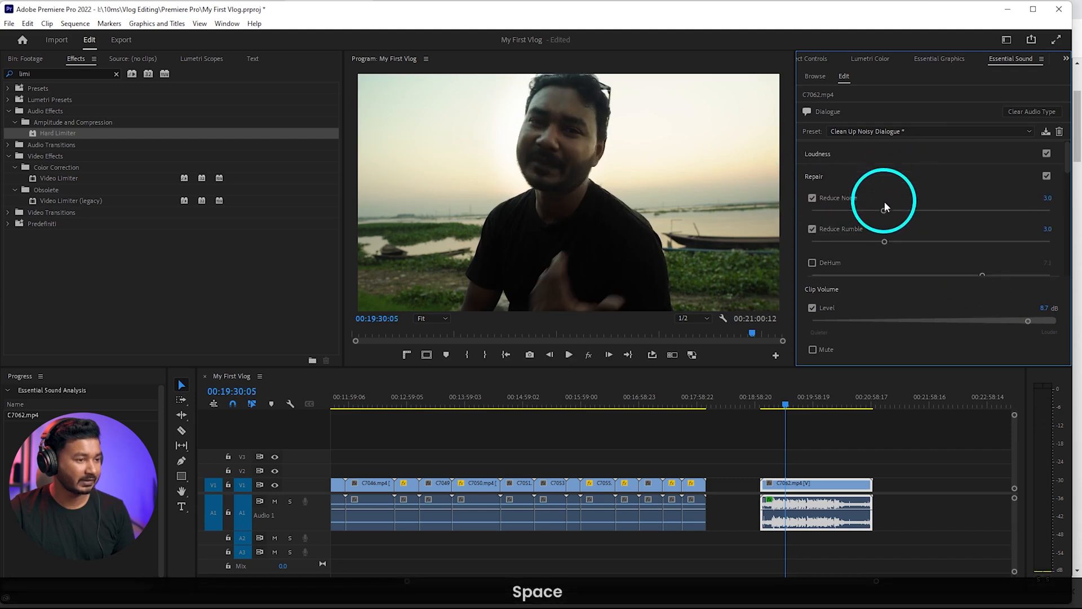
Set C7062's Reduce Noise to 1.6 and Reduce Rumble to 1.7 while playing the clip back
{"action": "left_click_drag", "start_coordinate": [884, 202], "coordinate": [873, 209]}
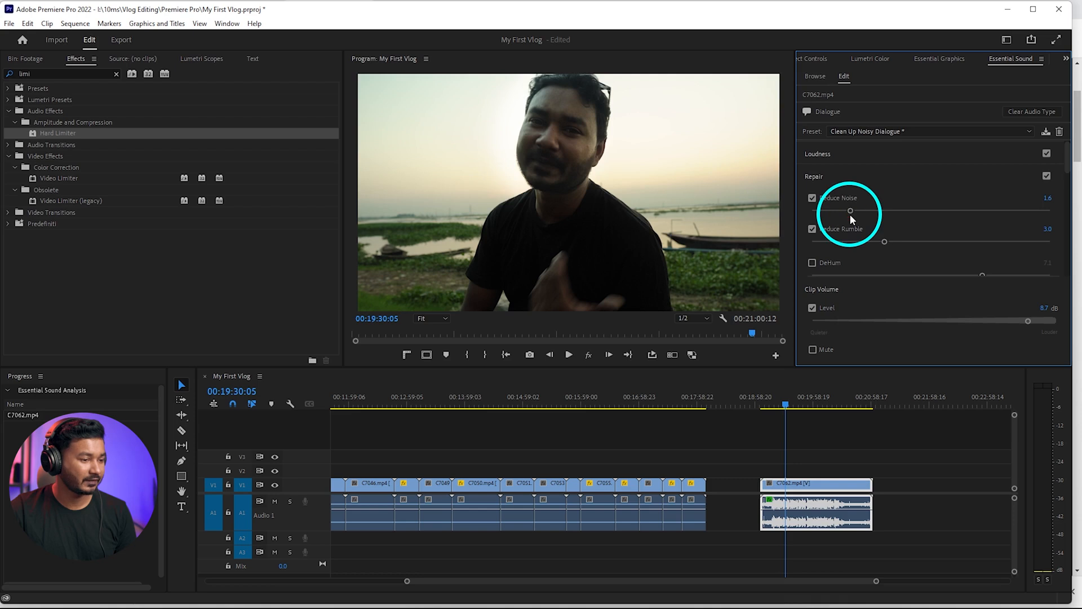
{"action": "key", "text": "space"}
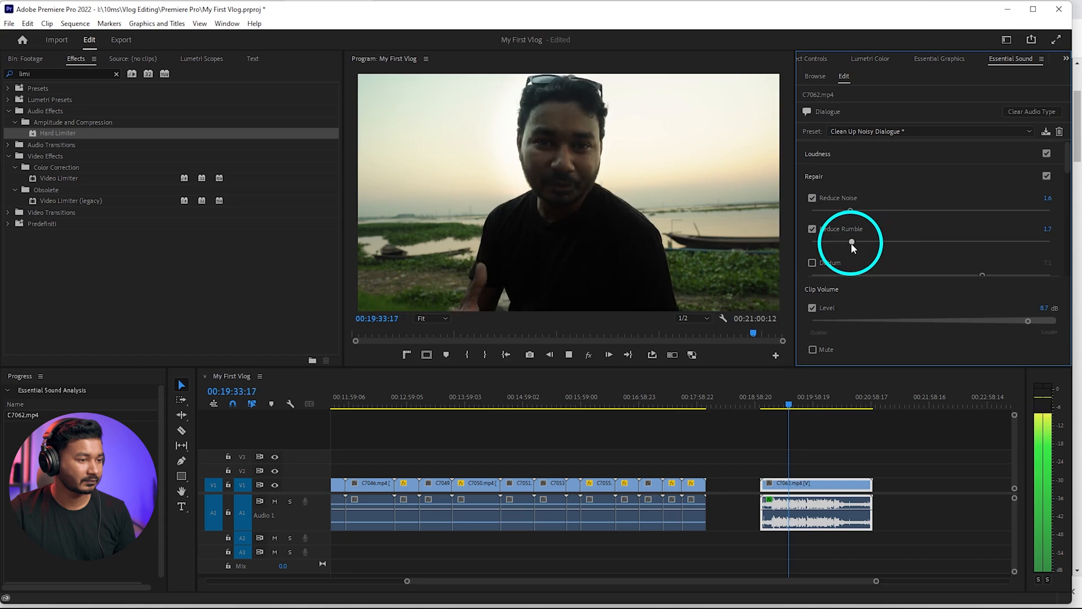
{"action": "scroll", "coordinate": [909, 229], "scroll_direction": "down", "scroll_amount": 3}
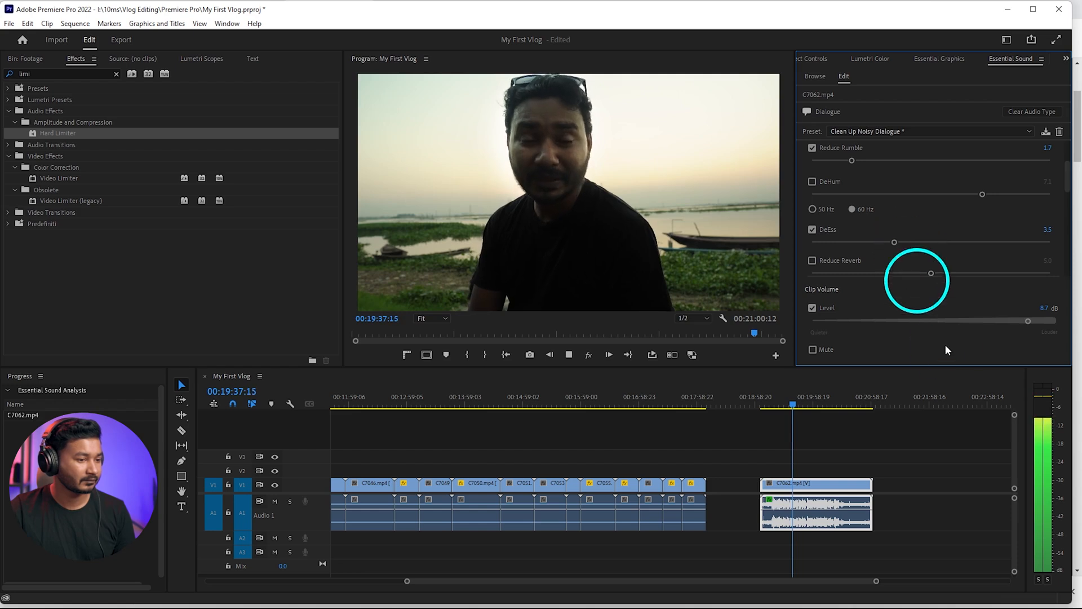
{"action": "key", "text": "space"}
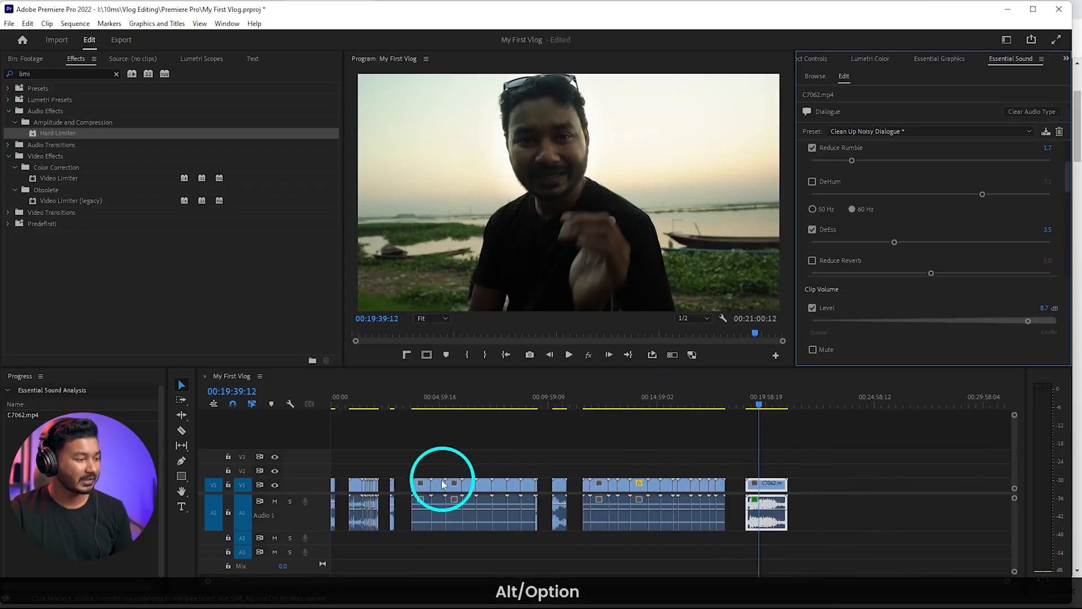
Bring the ES_Future Is Now music file from the project's Music folder onto track A2 at the start of the sequence
{"action": "scroll", "coordinate": [429, 484], "scroll_direction": "up", "scroll_amount": 5}
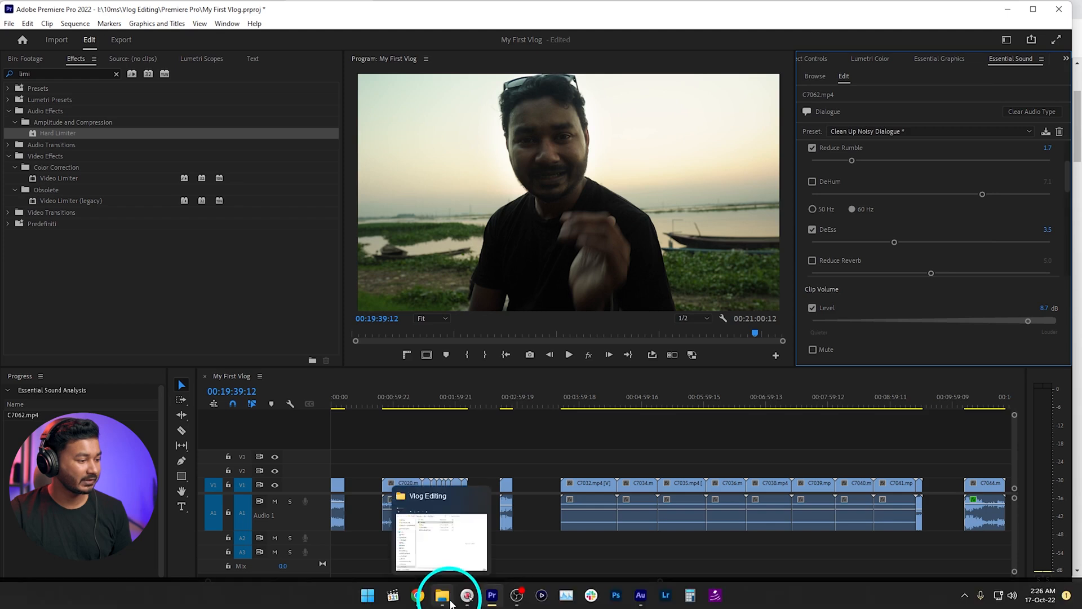
{"action": "left_click", "coordinate": [451, 602]}
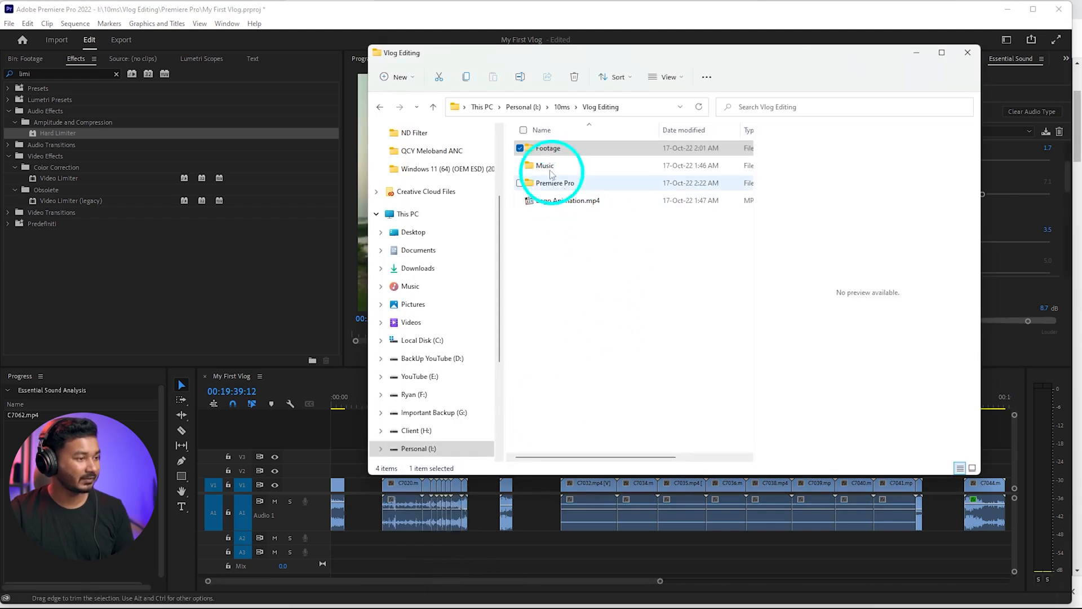
{"action": "double_click", "coordinate": [540, 166]}
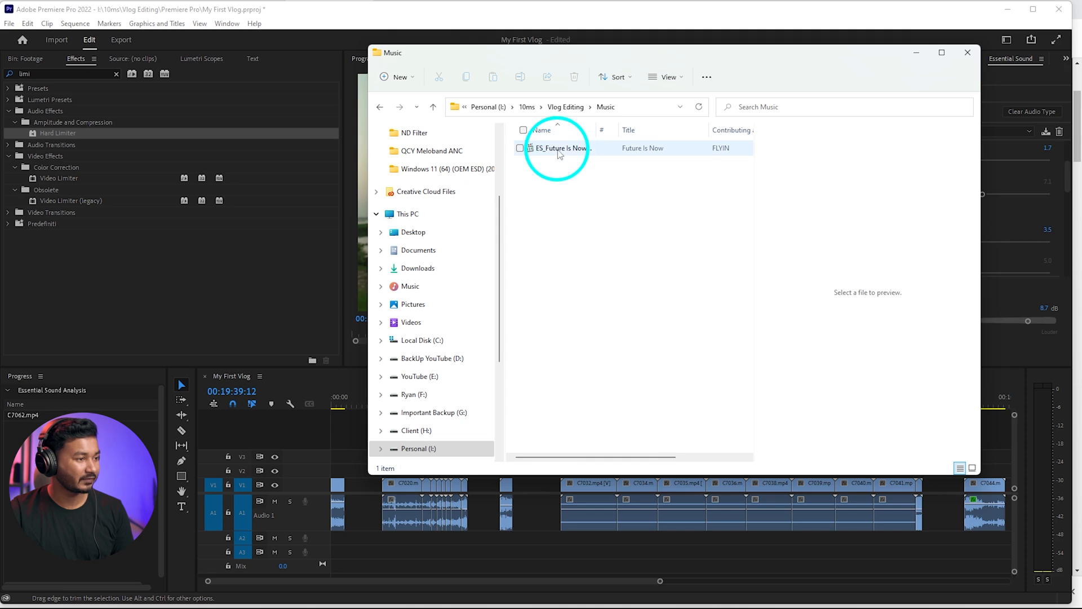
{"action": "left_click_drag", "start_coordinate": [571, 161], "coordinate": [333, 537]}
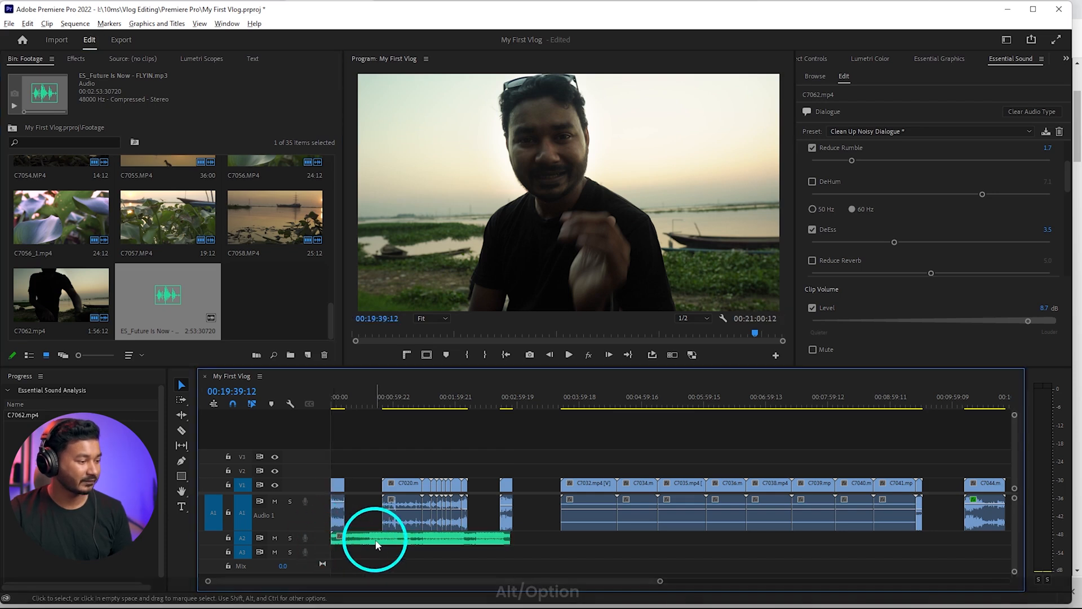
Enlarge track A2 and the timeline area, select the music clip and play it around 33 seconds
{"action": "scroll", "coordinate": [307, 536], "scroll_direction": "up", "scroll_amount": 3, "text": "alt"}
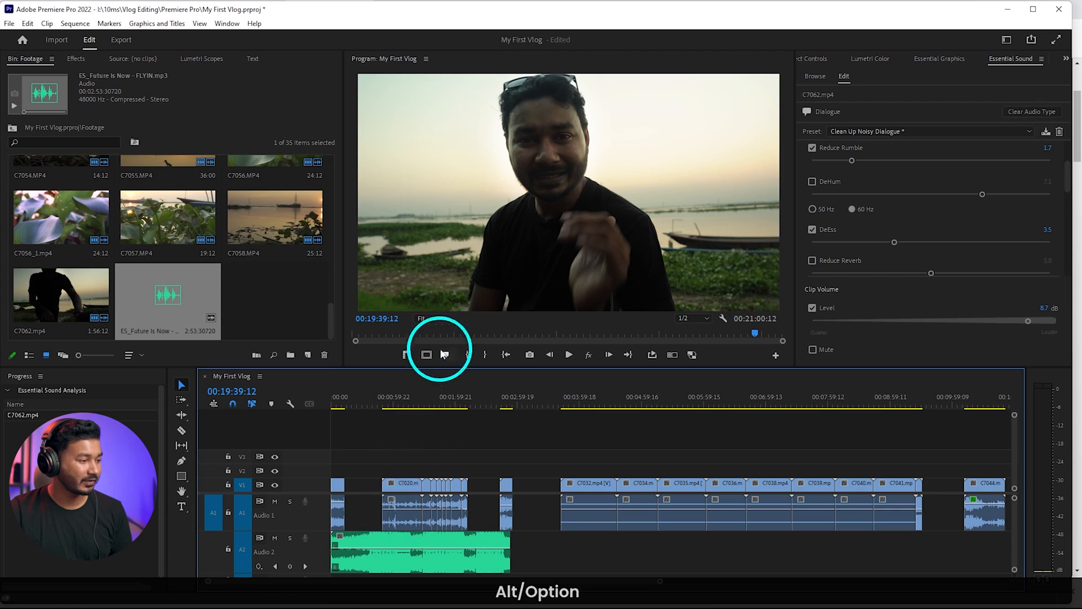
{"action": "left_click_drag", "start_coordinate": [442, 369], "coordinate": [449, 300]}
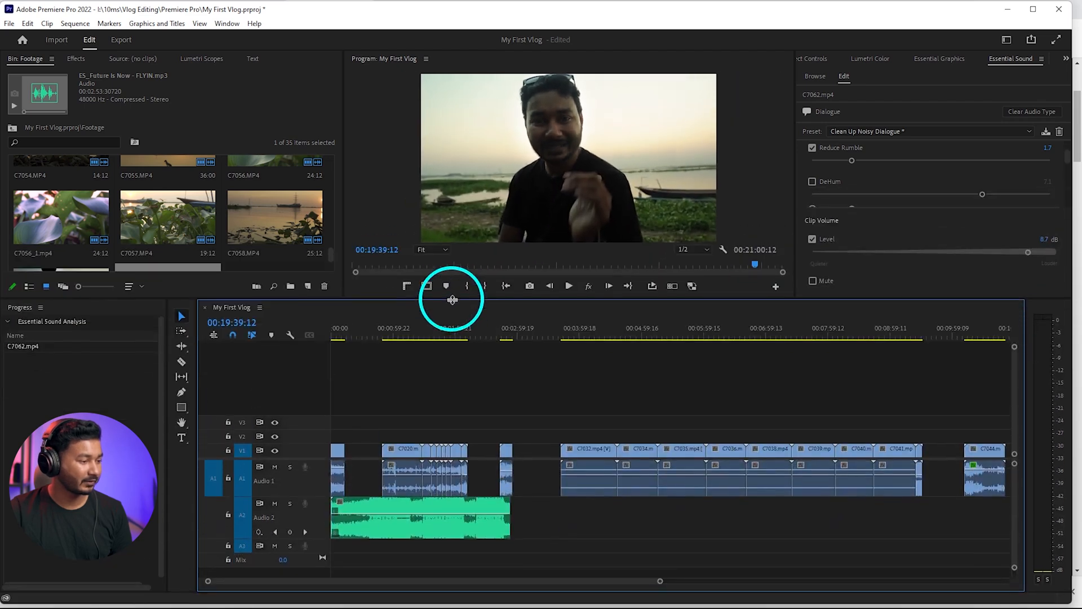
{"action": "left_click", "coordinate": [379, 513]}
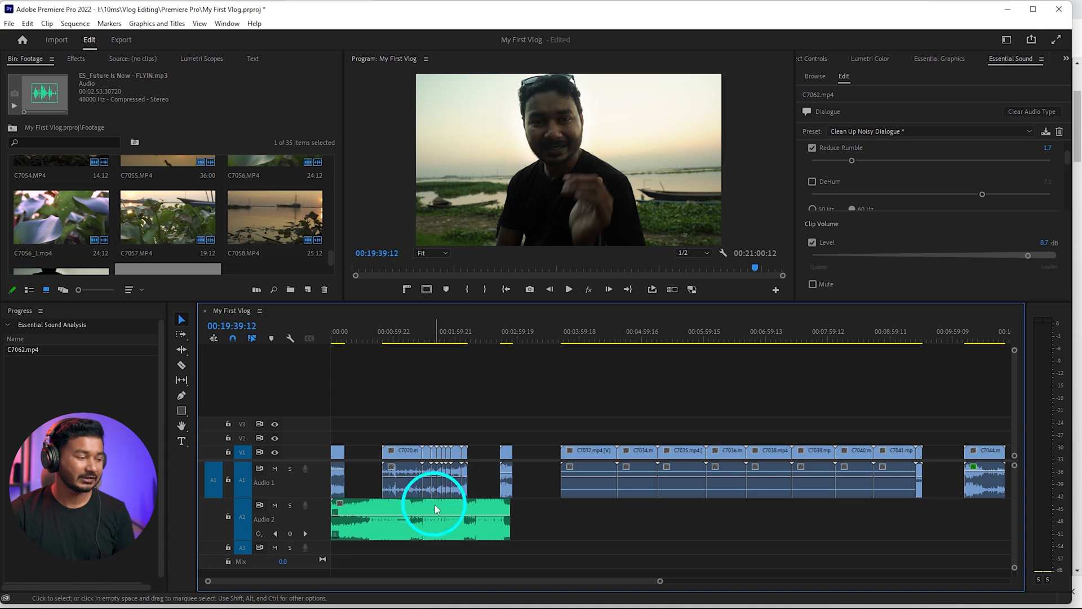
{"action": "scroll", "coordinate": [372, 521], "scroll_direction": "up", "scroll_amount": 4, "text": "alt"}
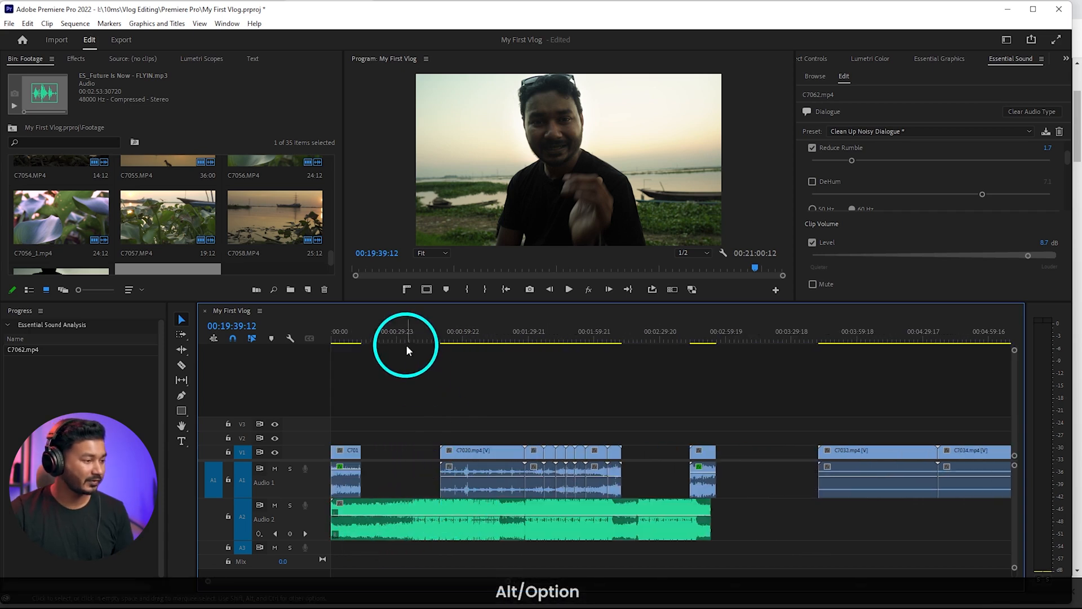
{"action": "left_click_drag", "start_coordinate": [422, 333], "coordinate": [405, 336]}
{"action": "key", "text": "space"}
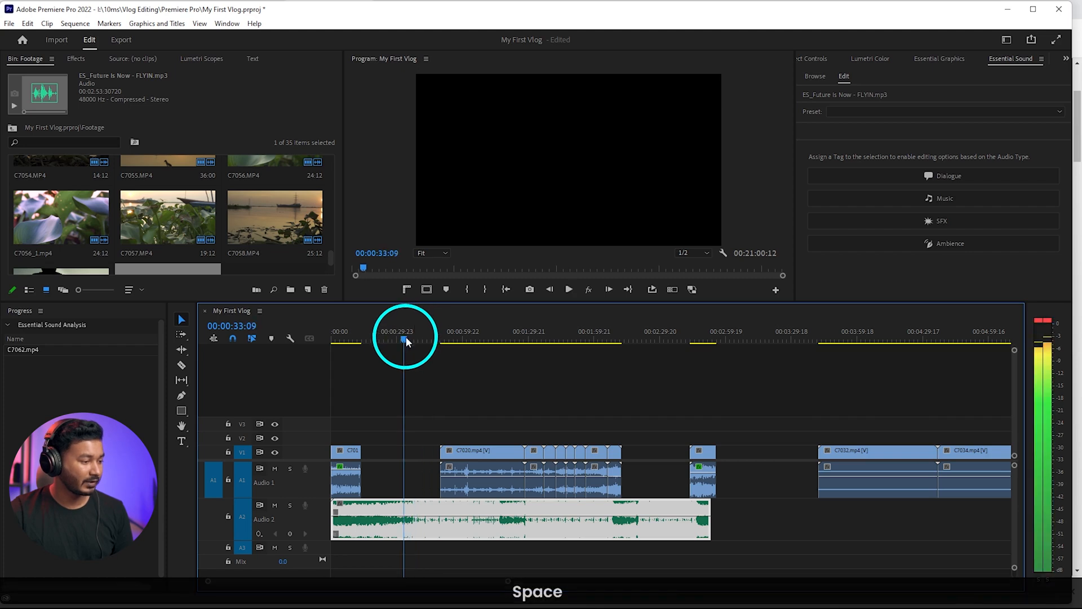
Play the end of the first clip, C7019, together with the music, from about 8 to 10 seconds
{"action": "mouse_move", "coordinate": [334, 510]}
{"action": "left_mouse_down"}
{"action": "mouse_move", "coordinate": [396, 510]}
{"action": "mouse_move", "coordinate": [353, 510]}
{"action": "left_mouse_up"}
{"action": "scroll", "coordinate": [354, 519], "scroll_direction": "up", "scroll_amount": 5}
{"action": "left_click", "coordinate": [440, 468]}
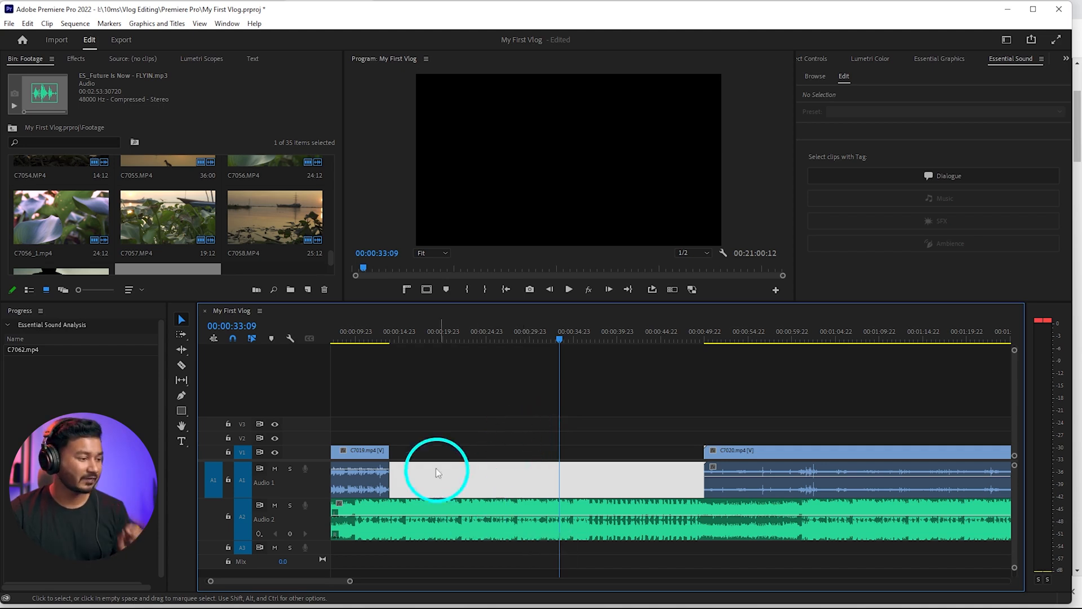
{"action": "left_click", "coordinate": [355, 338]}
{"action": "left_click", "coordinate": [346, 338]}
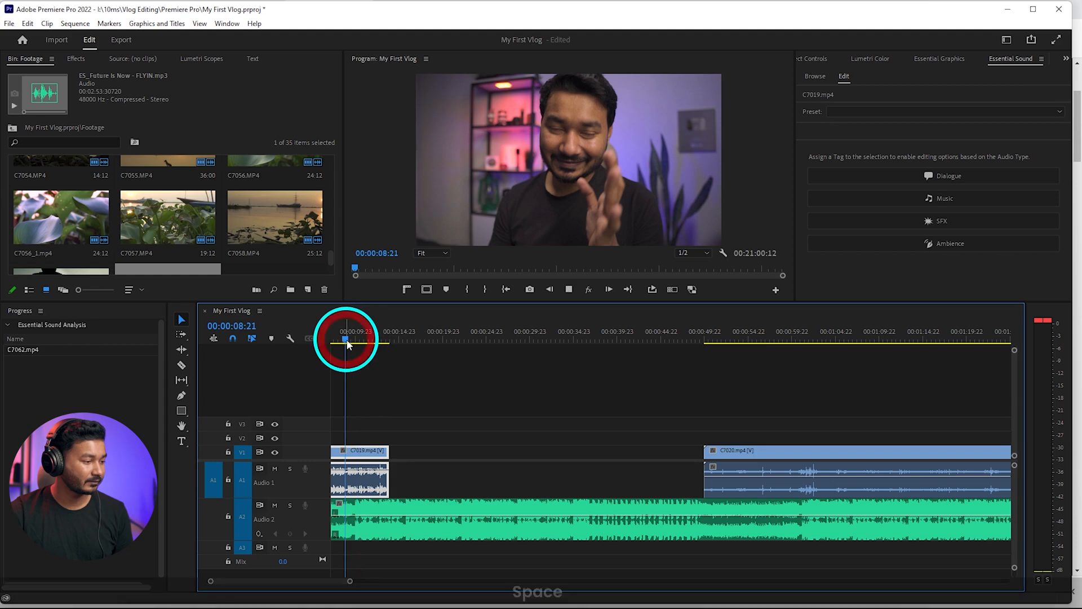
{"action": "key", "text": "space"}
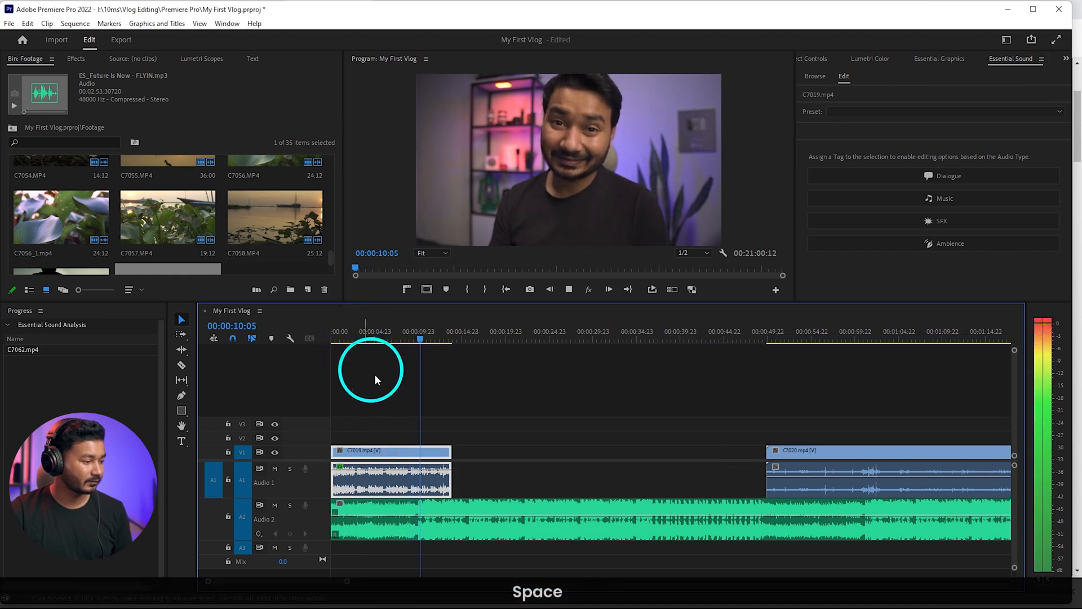
{"action": "key", "text": "space"}
Shift the music clip on A2 later so its beat change meets the end of C7019, and play the transition
{"action": "left_click", "coordinate": [449, 514]}
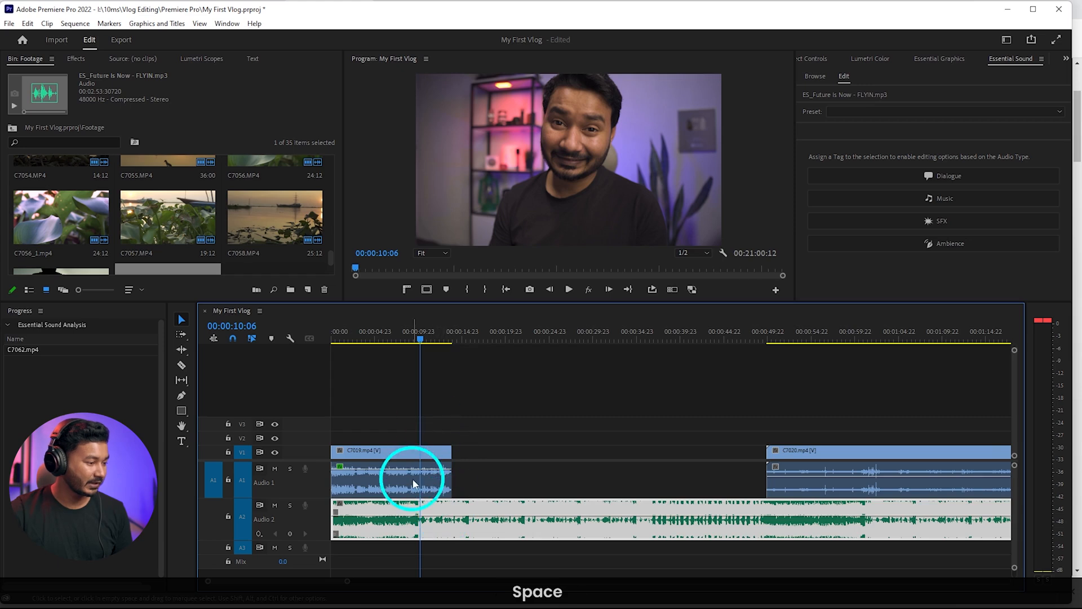
{"action": "scroll", "coordinate": [414, 479], "scroll_direction": "up", "scroll_amount": 5}
{"action": "left_click_drag", "start_coordinate": [442, 342], "coordinate": [435, 344]}
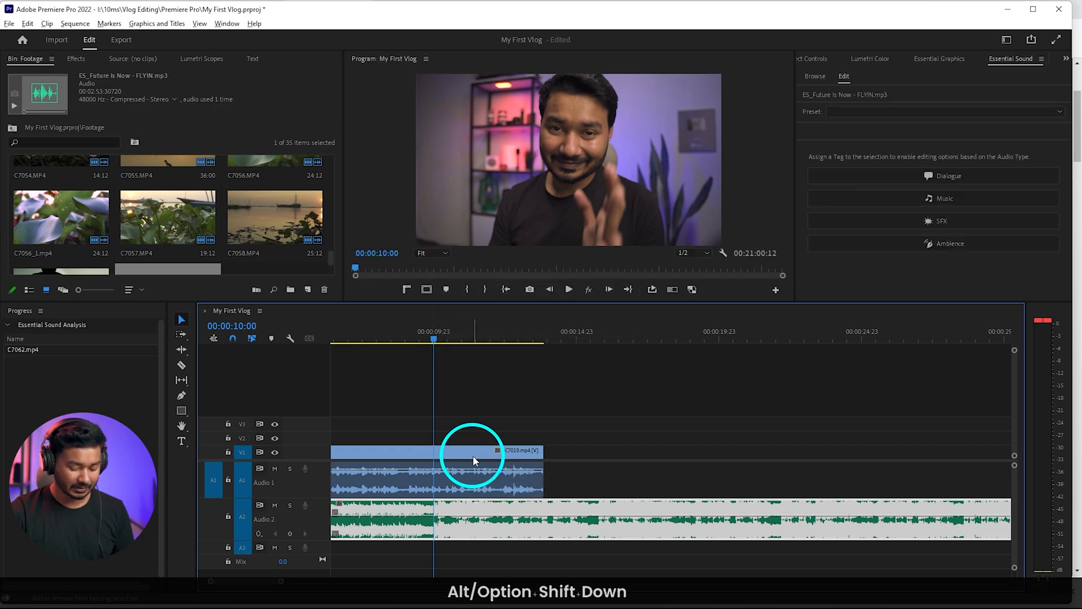
{"action": "key", "text": "alt+shift+Right"}
{"action": "key", "text": "alt+shift+Right"}
{"action": "key", "text": "alt+shift+Right"}
{"action": "key", "text": "alt+shift+Right"}
{"action": "key", "text": "alt+shift+Right"}
{"action": "key", "text": "alt+shift+Right"}
{"action": "key", "text": "alt+shift+Right"}
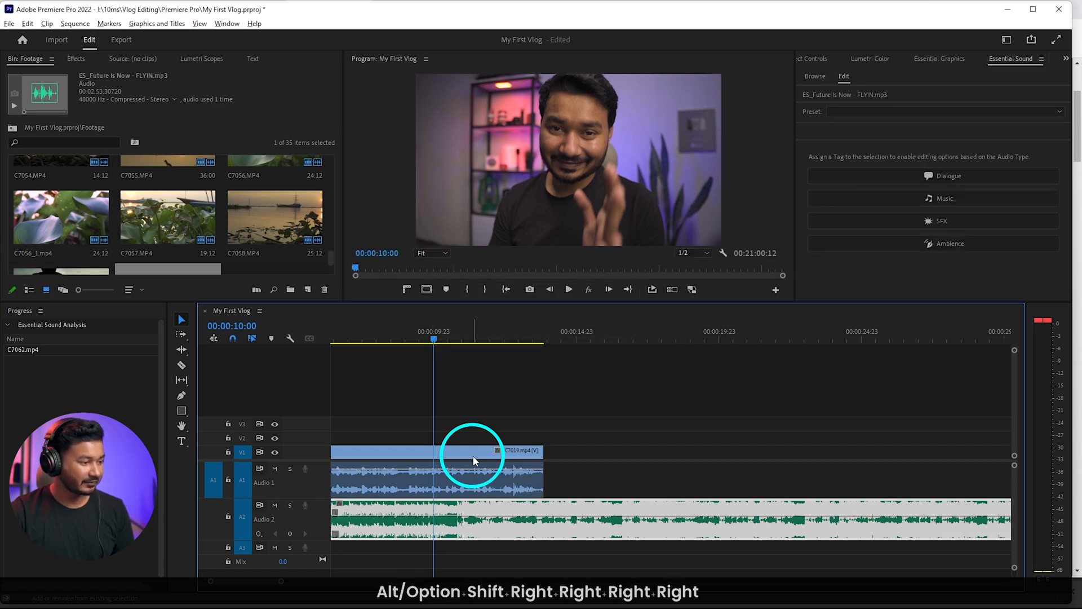
{"action": "key", "text": "alt+shift+Right"}
{"action": "key", "text": "alt+shift+Right"}
{"action": "key", "text": "alt+shift+Right"}
{"action": "key", "text": "alt+shift+Right"}
{"action": "key", "text": "alt+shift+Right"}
{"action": "key", "text": "alt+shift+Right"}
{"action": "key", "text": "alt+shift+Right"}
{"action": "key", "text": "alt+shift+Right"}
{"action": "key", "text": "alt+shift+Right"}
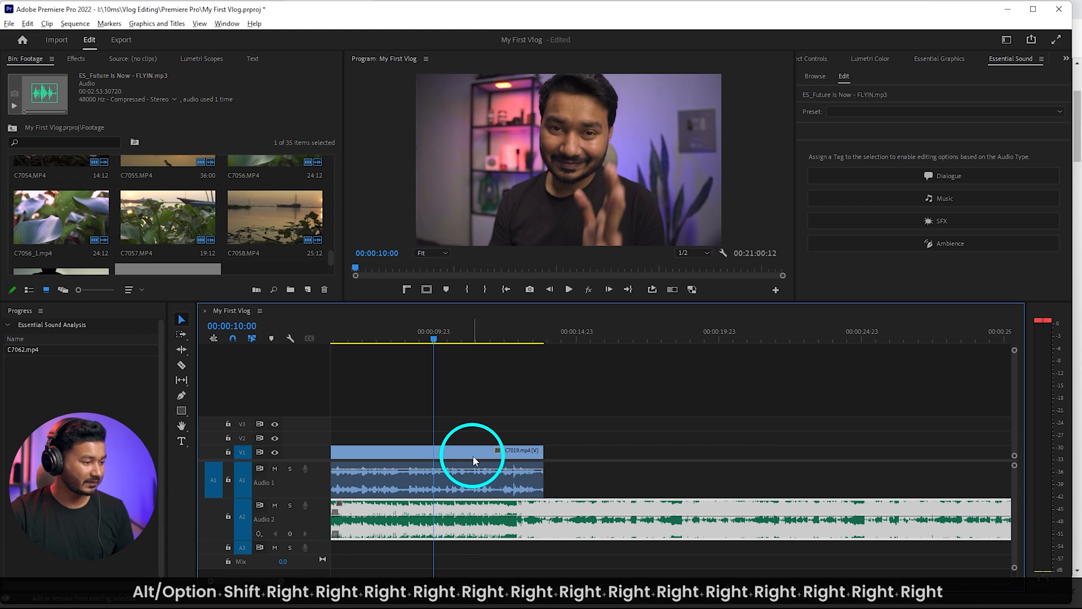
{"action": "key", "text": "alt+shift+Right"}
{"action": "key", "text": "alt+shift+Right"}
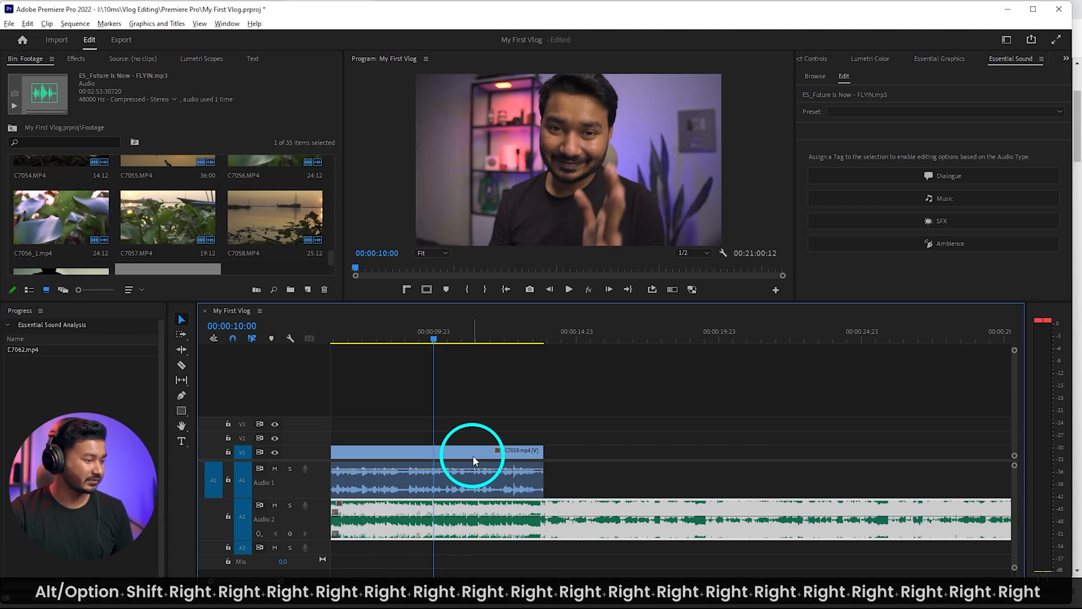
{"action": "key", "text": "space"}
{"action": "scroll", "coordinate": [559, 461], "scroll_direction": "down", "scroll_amount": 3, "text": "alt"}
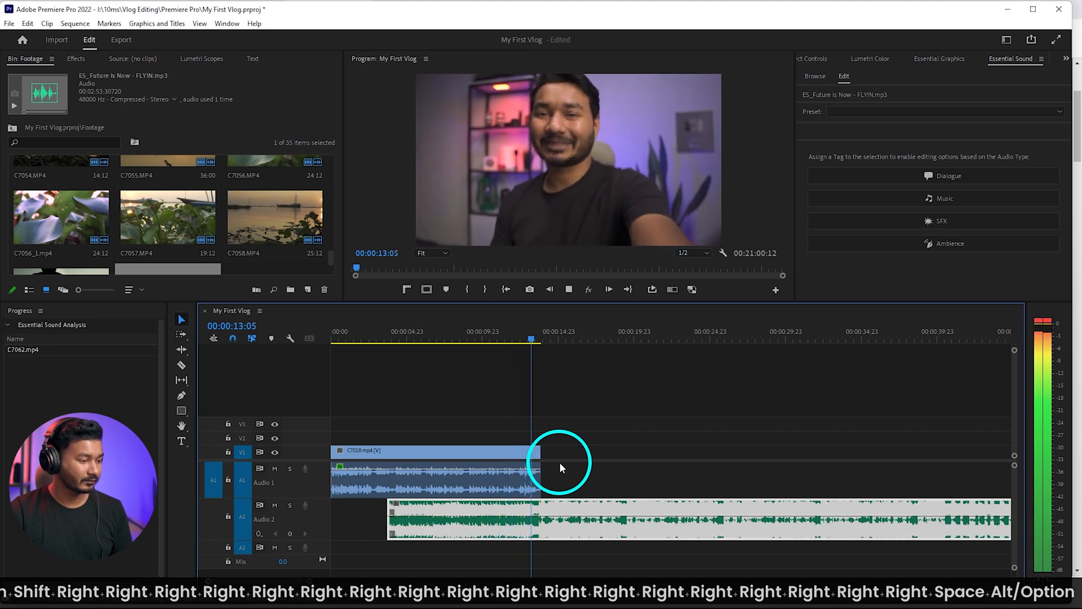
{"action": "key", "text": "space"}
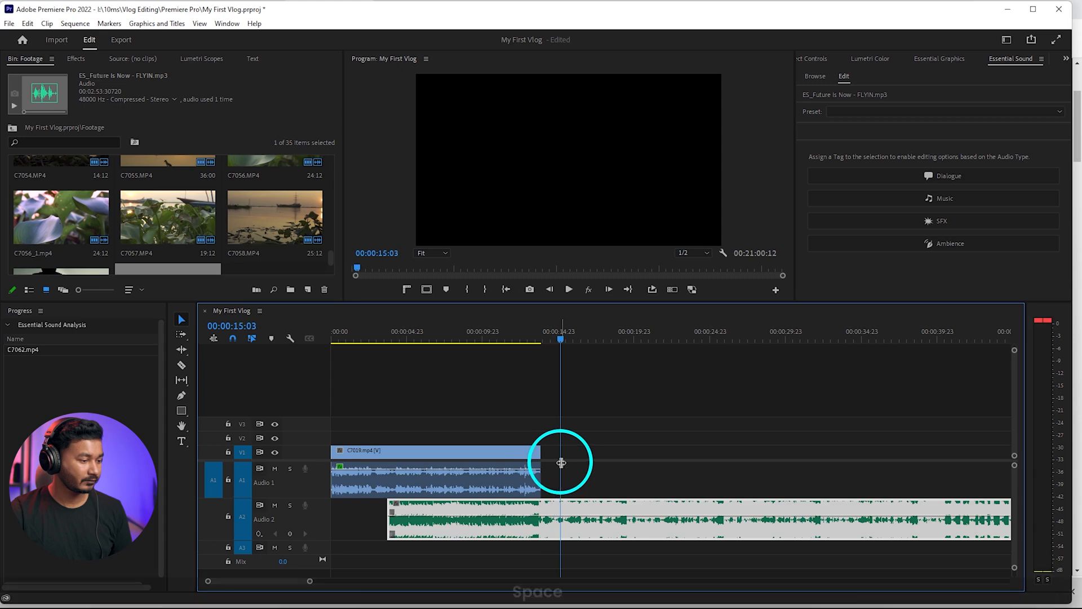
Nudge the music clip slightly earlier so its beat change falls just before C7019 ends, and replay the transition from 00:00:12:14
{"action": "scroll", "coordinate": [561, 463], "scroll_direction": "down", "scroll_amount": 3, "text": "alt"}
{"action": "scroll", "coordinate": [422, 510], "scroll_direction": "up", "scroll_amount": 4, "text": "alt"}
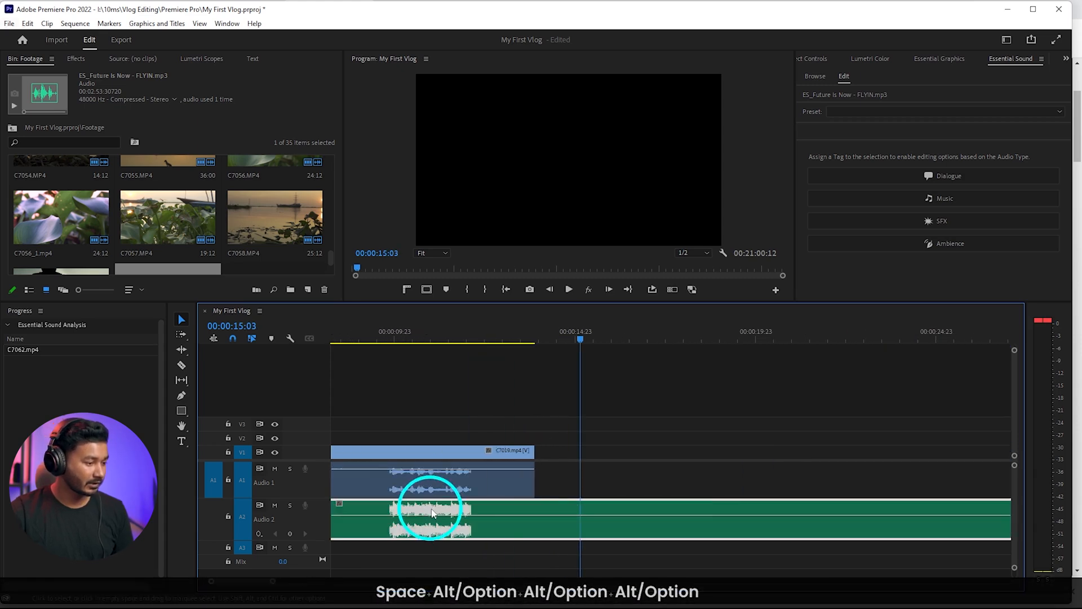
{"action": "key", "text": "alt+shift+Left"}
{"action": "key", "text": "alt+shift+Left"}
{"action": "key", "text": "alt+shift+Left"}
{"action": "key", "text": "alt+shift+Left"}
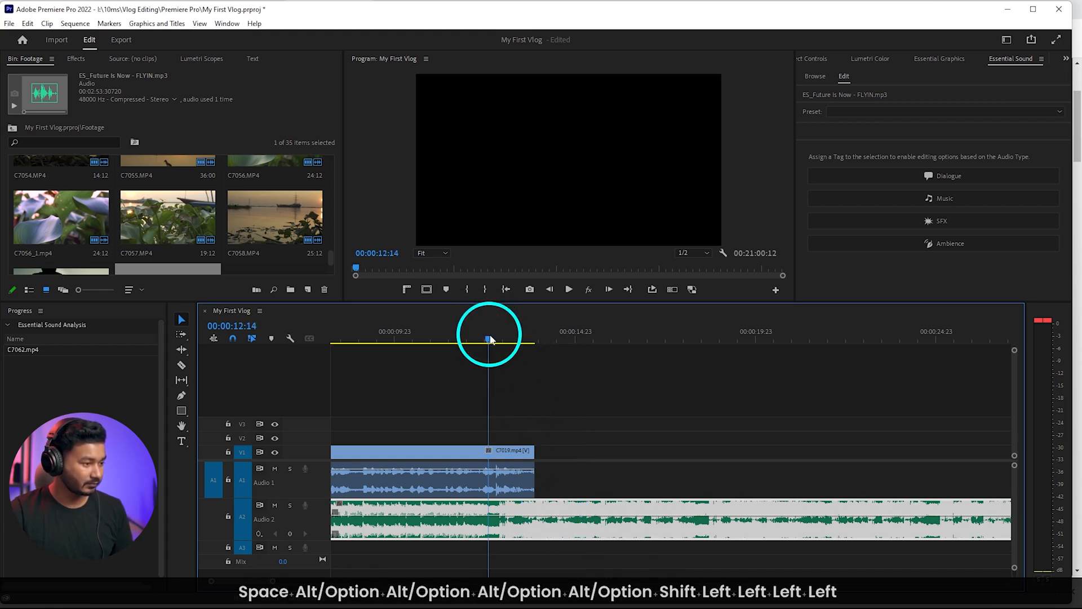
{"action": "key", "text": "space"}
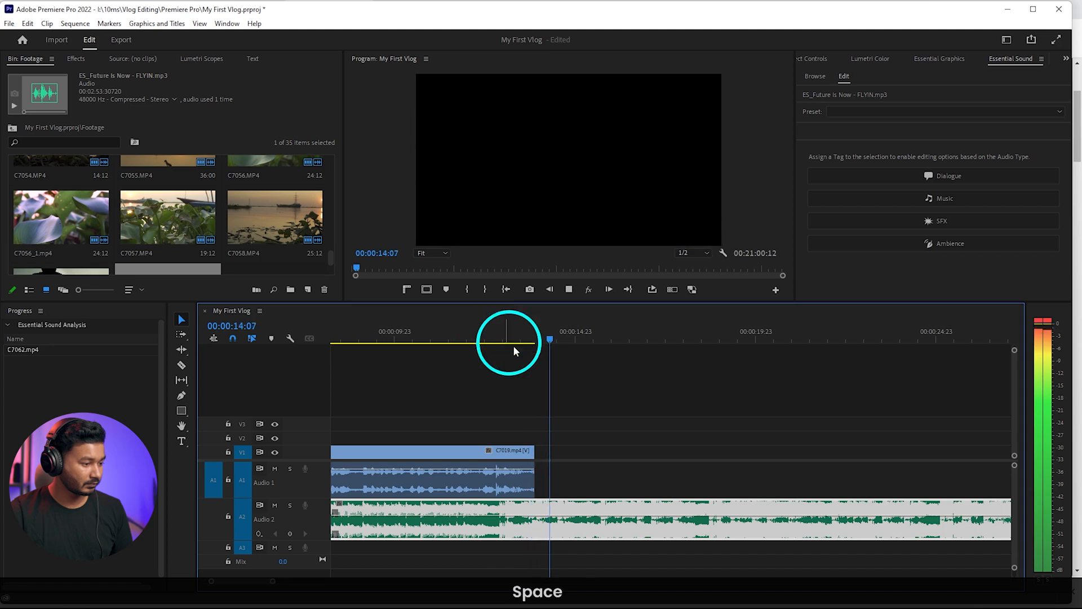
{"action": "key", "text": "space"}
Extend the music back to the sequence start, lower its volume under C7019 with keyframes that rise near the clip's end, and play it
{"action": "scroll", "coordinate": [491, 520], "scroll_direction": "down", "scroll_amount": 4, "text": "alt"}
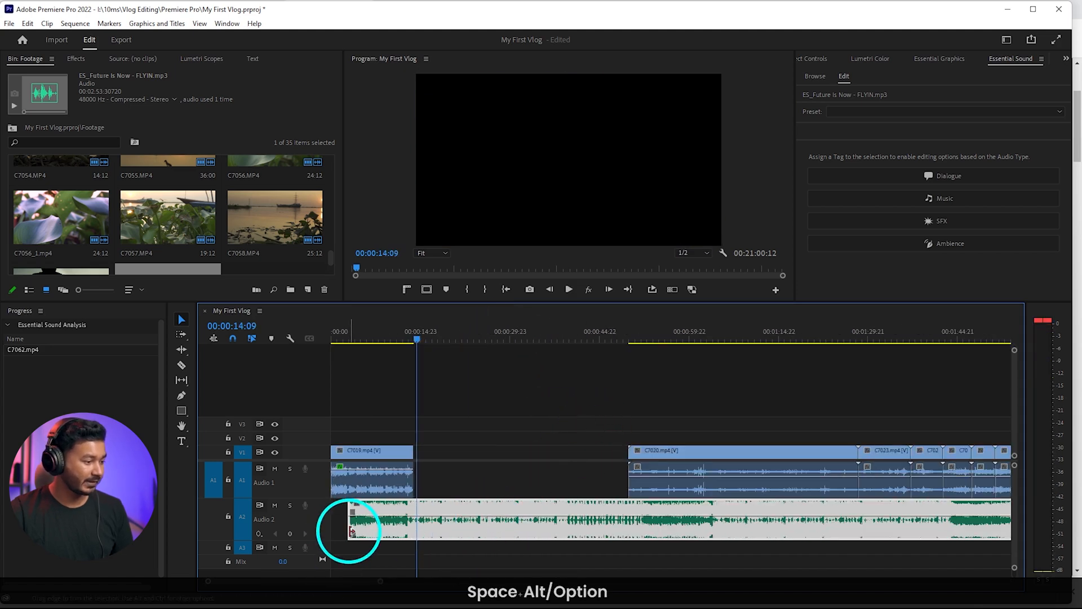
{"action": "mouse_move", "coordinate": [350, 530]}
{"action": "left_mouse_down"}
{"action": "mouse_move", "coordinate": [285, 526]}
{"action": "mouse_move", "coordinate": [332, 524]}
{"action": "left_mouse_up"}
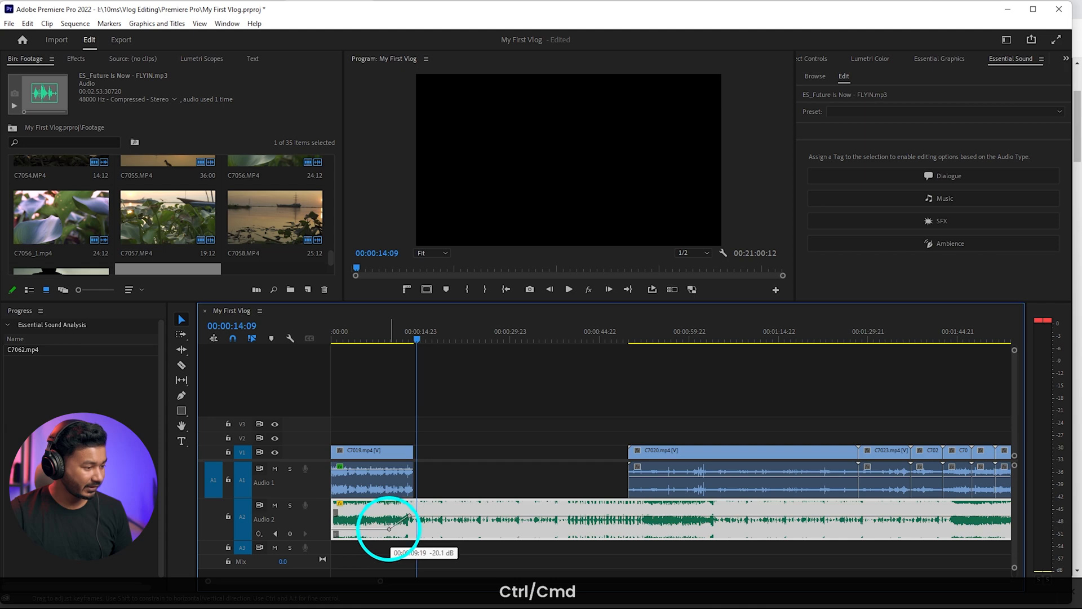
{"action": "left_click_drag", "start_coordinate": [388, 528], "coordinate": [390, 525]}
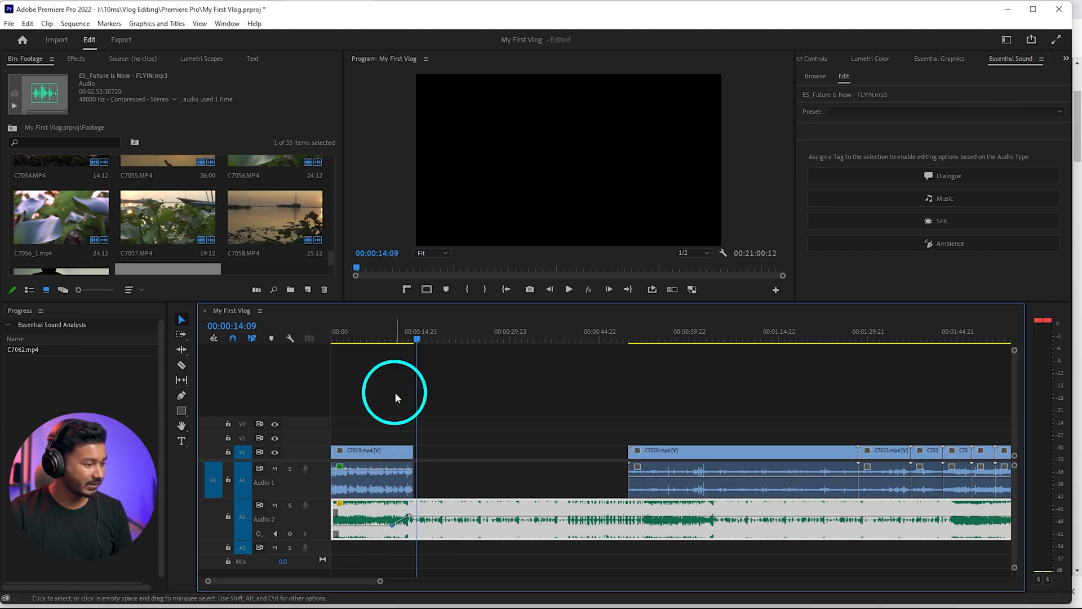
{"action": "key", "text": "space"}
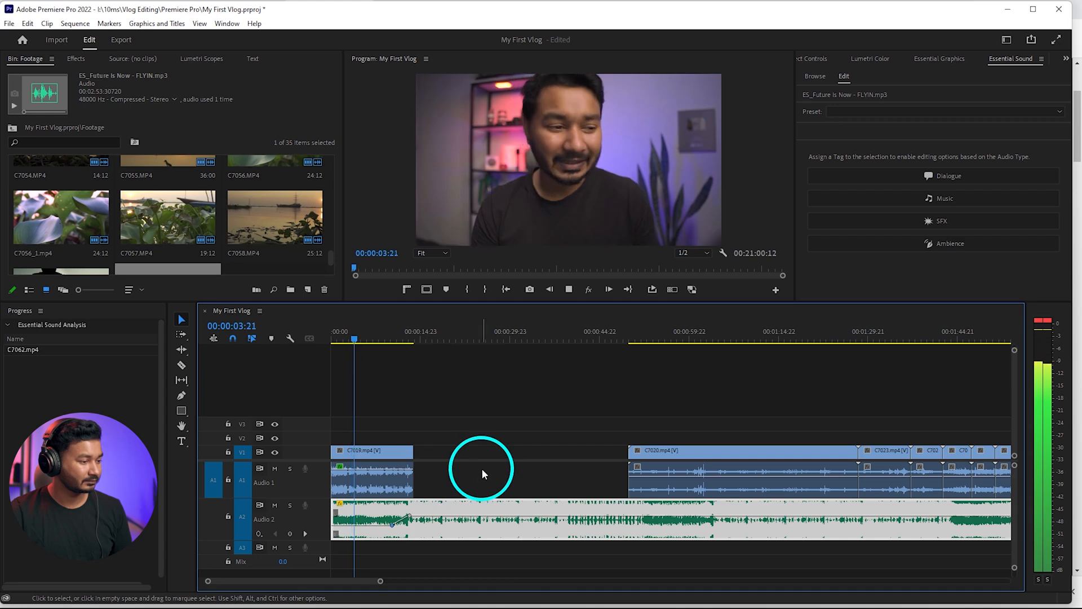
{"action": "scroll", "coordinate": [496, 469], "scroll_direction": "down", "scroll_amount": 2, "text": "alt"}
{"action": "key", "text": "space"}
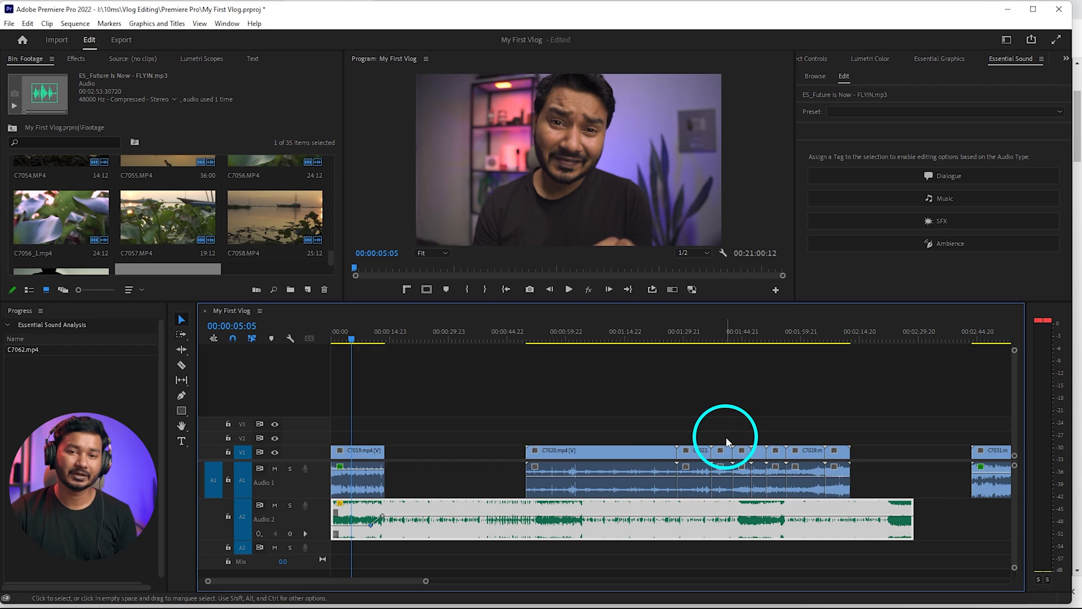
Lock audio track A2 and move C7020 directly against the end of C7019
{"action": "scroll", "coordinate": [398, 447], "scroll_direction": "up", "scroll_amount": 2, "text": "alt"}
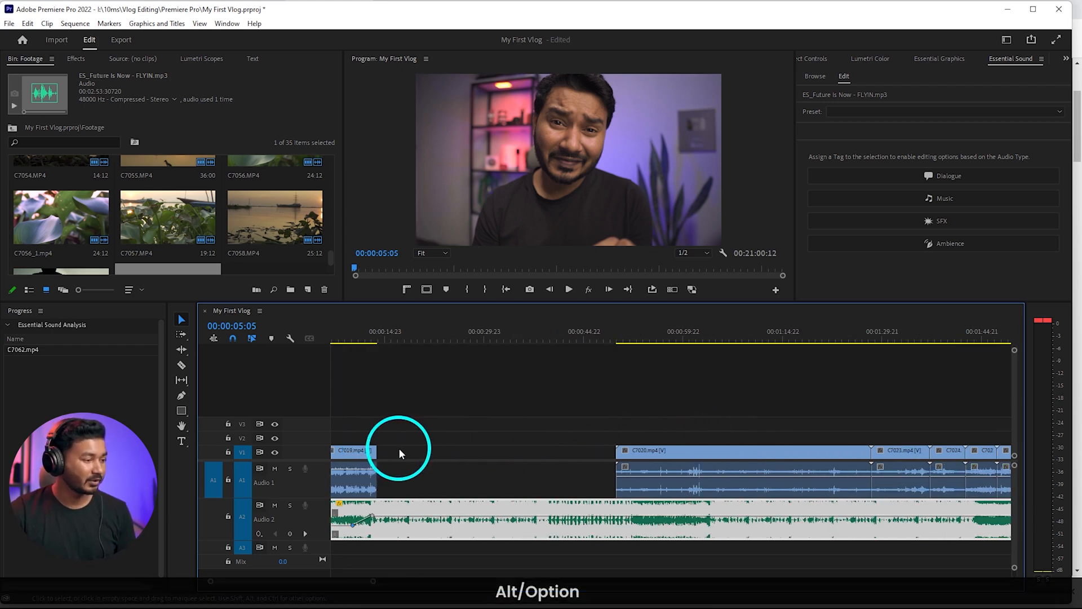
{"action": "left_click", "coordinate": [228, 516]}
{"action": "left_click", "coordinate": [644, 403]}
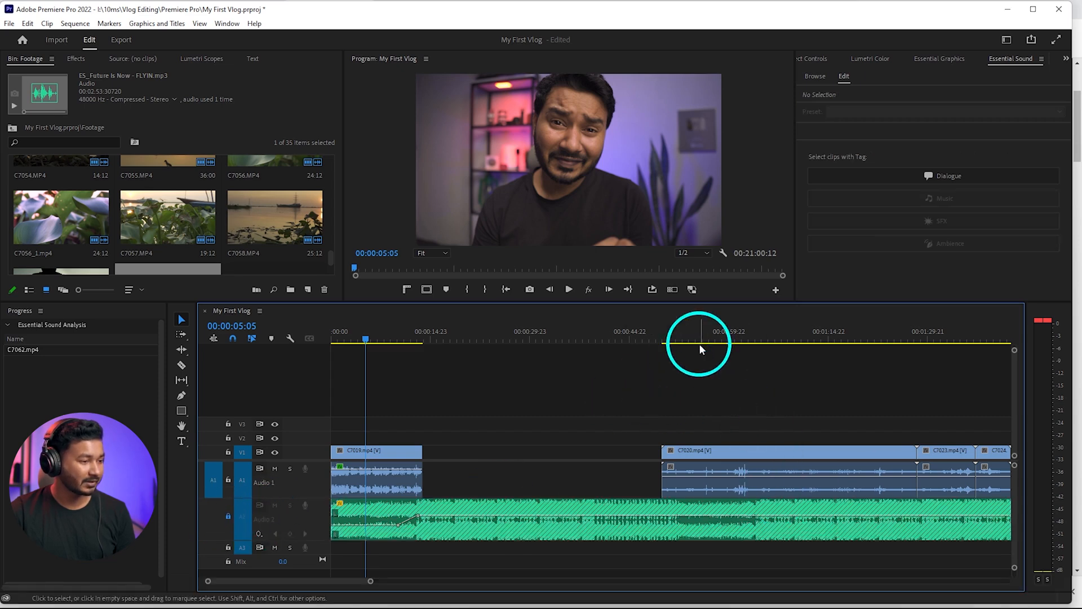
{"action": "left_click_drag", "start_coordinate": [697, 341], "coordinate": [660, 372]}
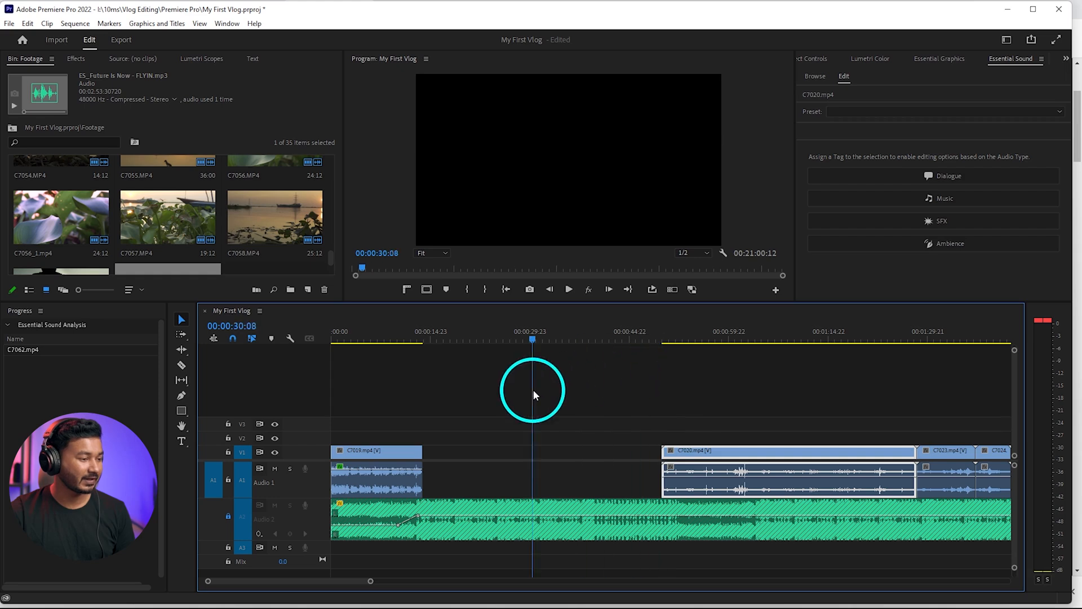
{"action": "left_click_drag", "start_coordinate": [533, 389], "coordinate": [539, 391]}
{"action": "left_click", "coordinate": [733, 445]}
{"action": "left_click_drag", "start_coordinate": [725, 455], "coordinate": [478, 466]}
Play the cut from C7019 to C7020 and ripple-trim C7020's opening up to the hand on the light
{"action": "left_click", "coordinate": [432, 337]}
{"action": "key", "text": "space"}
{"action": "scroll", "coordinate": [493, 434], "scroll_direction": "up", "scroll_amount": 2, "text": "alt"}
{"action": "key", "text": "space"}
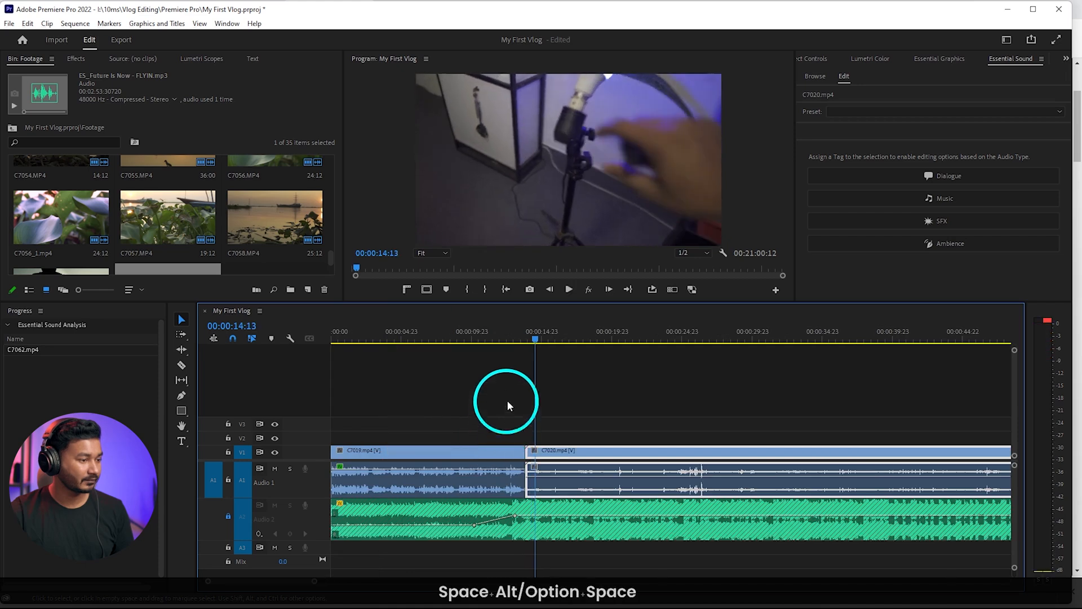
{"action": "mouse_move", "coordinate": [544, 341]}
{"action": "left_mouse_down"}
{"action": "mouse_move", "coordinate": [512, 346]}
{"action": "mouse_move", "coordinate": [552, 345]}
{"action": "left_mouse_up"}
{"action": "key", "text": "q"}
{"action": "key", "text": "space"}
{"action": "key", "text": "space"}
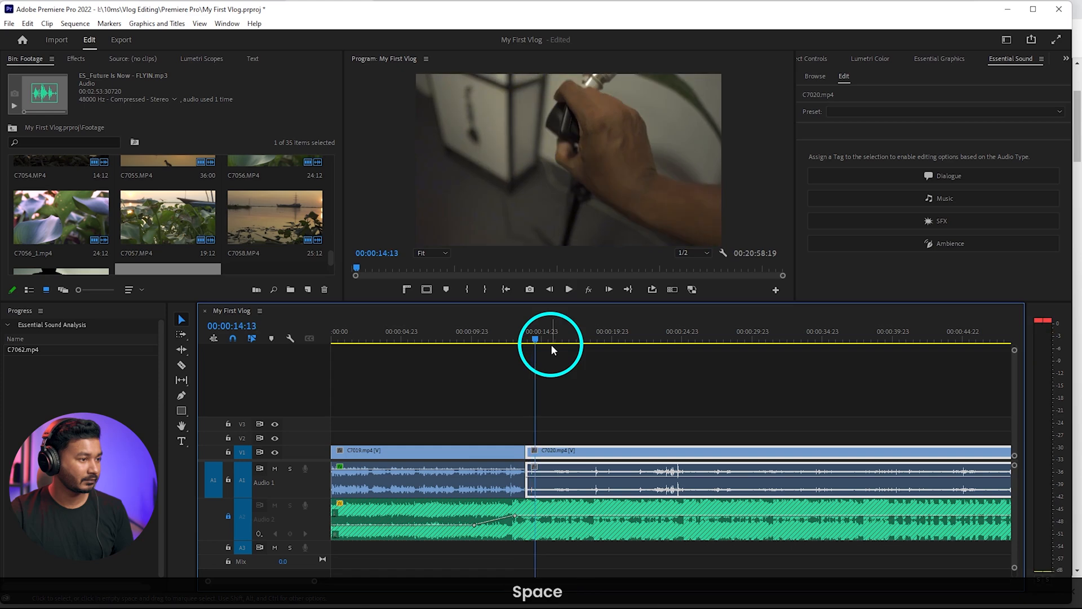
Ripple-trim eight more frames off the start of C7020 and play the cut
{"action": "scroll", "coordinate": [550, 405], "scroll_direction": "up", "scroll_amount": 2}
{"action": "scroll", "coordinate": [549, 402], "scroll_direction": "up", "scroll_amount": 2}
{"action": "left_click_drag", "start_coordinate": [519, 339], "coordinate": [498, 340]}
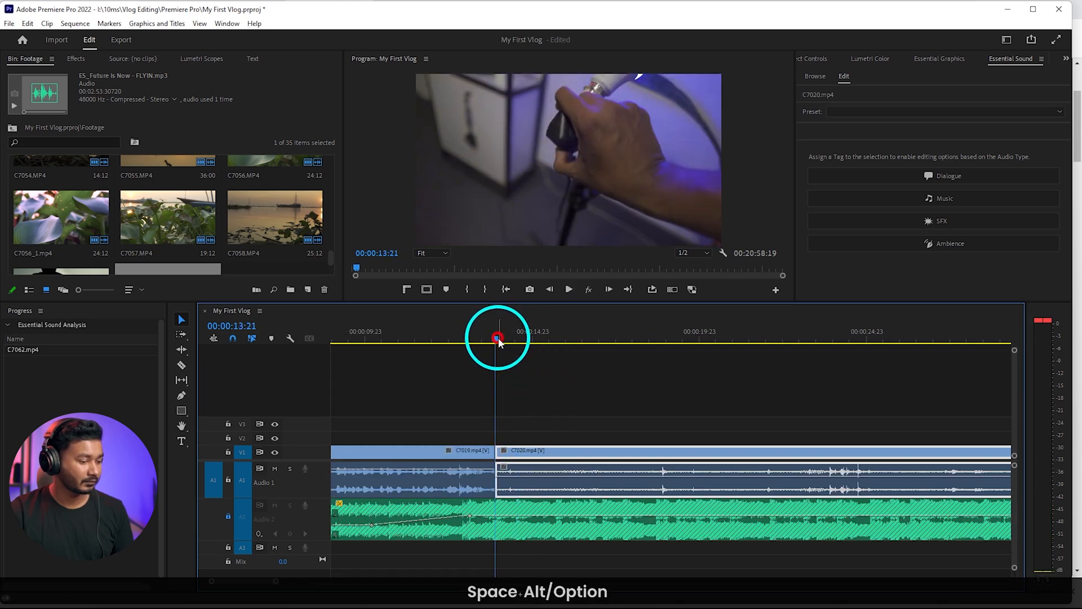
{"action": "key", "text": "Right"}
{"action": "key", "text": "Right"}
{"action": "key", "text": "Right"}
{"action": "key", "text": "Right"}
{"action": "key", "text": "Right"}
{"action": "key", "text": "Right"}
{"action": "key", "text": "Right"}
{"action": "key", "text": "Right"}
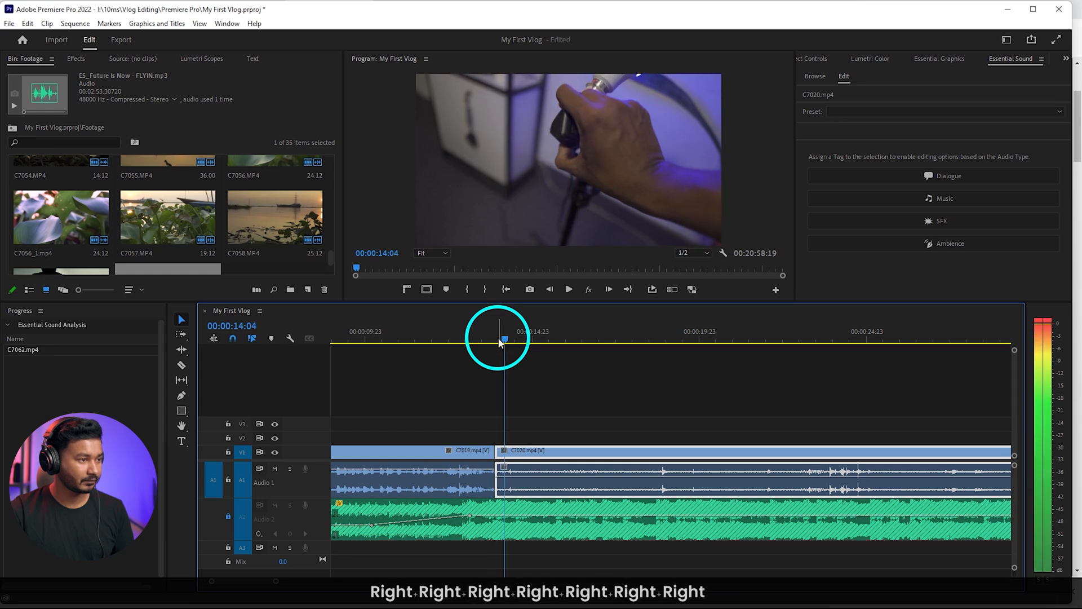
{"action": "key", "text": "q"}
{"action": "key", "text": "space"}
{"action": "key", "text": "space"}
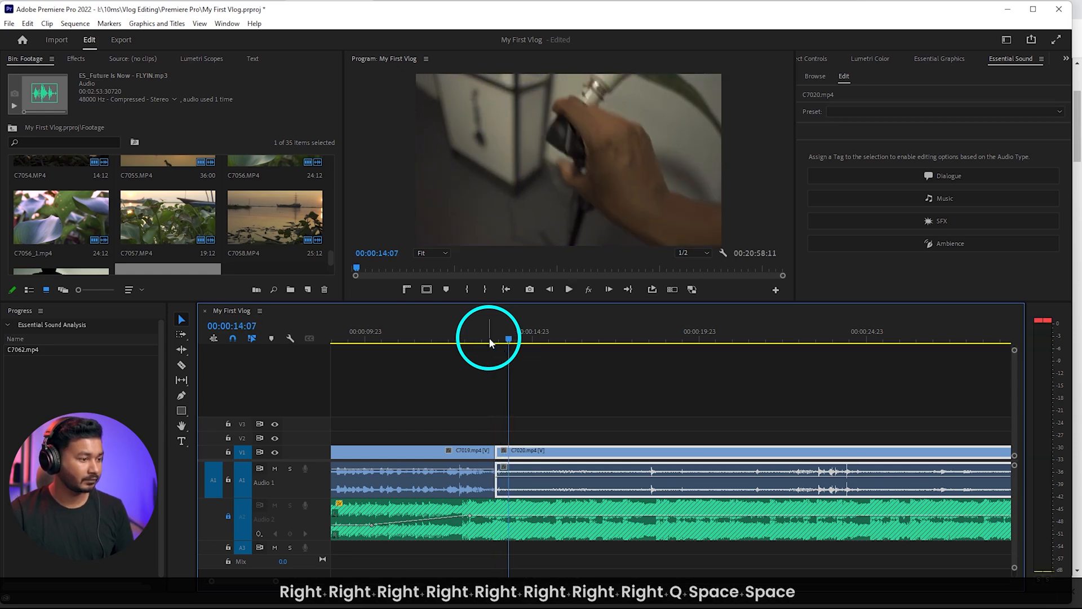
Split C7020 at 00:00:14:07 and ripple-trim the following portion so it starts at the orange lamp being switched on
{"action": "key", "text": "shift+c"}
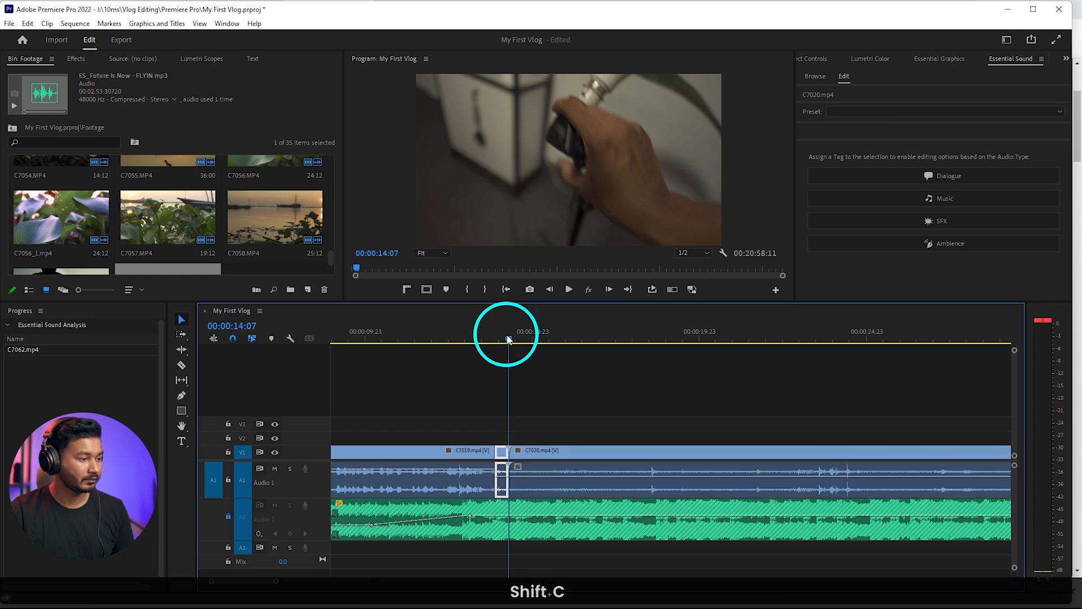
{"action": "key", "text": "space"}
{"action": "key", "text": "ctrl+z"}
{"action": "left_click_drag", "start_coordinate": [539, 331], "coordinate": [575, 335]}
{"action": "key", "text": "q"}
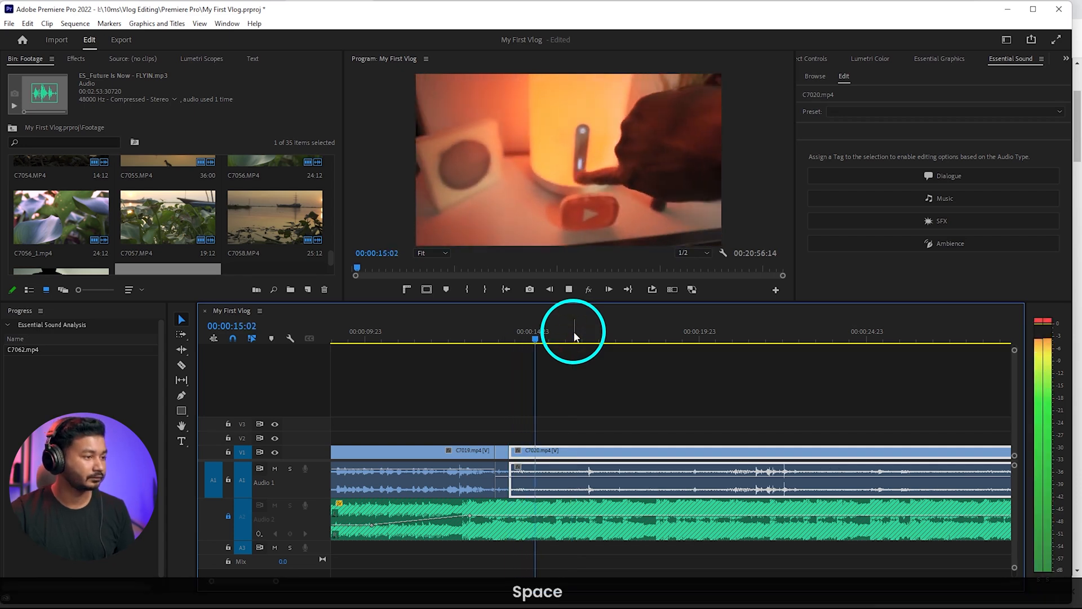
Split C7020 at 00:00:15:19 and ripple-trim the following portion to start where the hand touches the LED light panel
{"action": "key", "text": "space"}
{"action": "key", "text": "shift+c"}
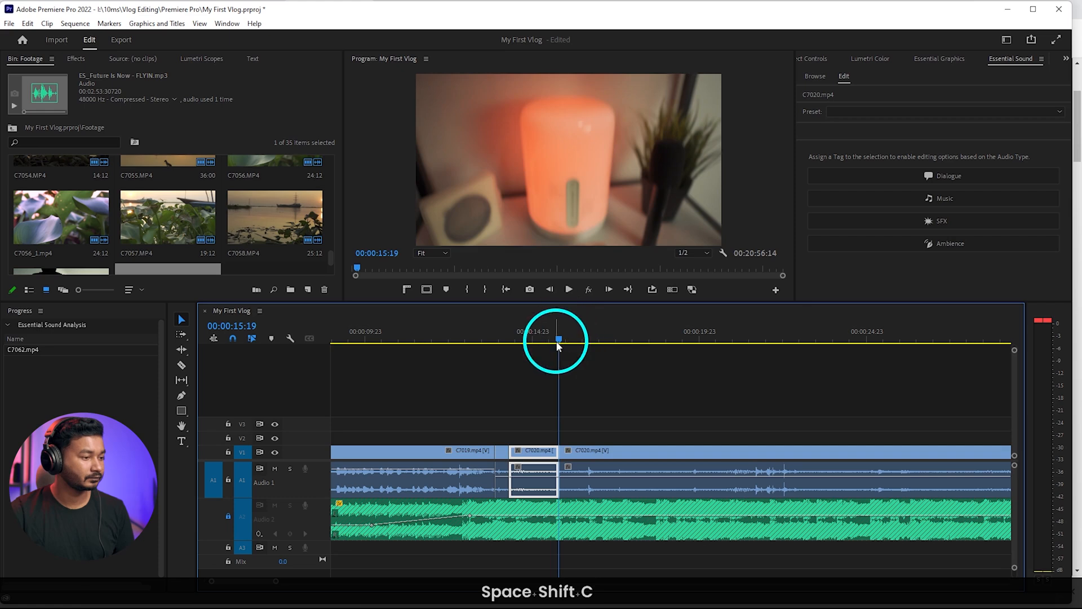
{"action": "left_click_drag", "start_coordinate": [558, 346], "coordinate": [614, 346]}
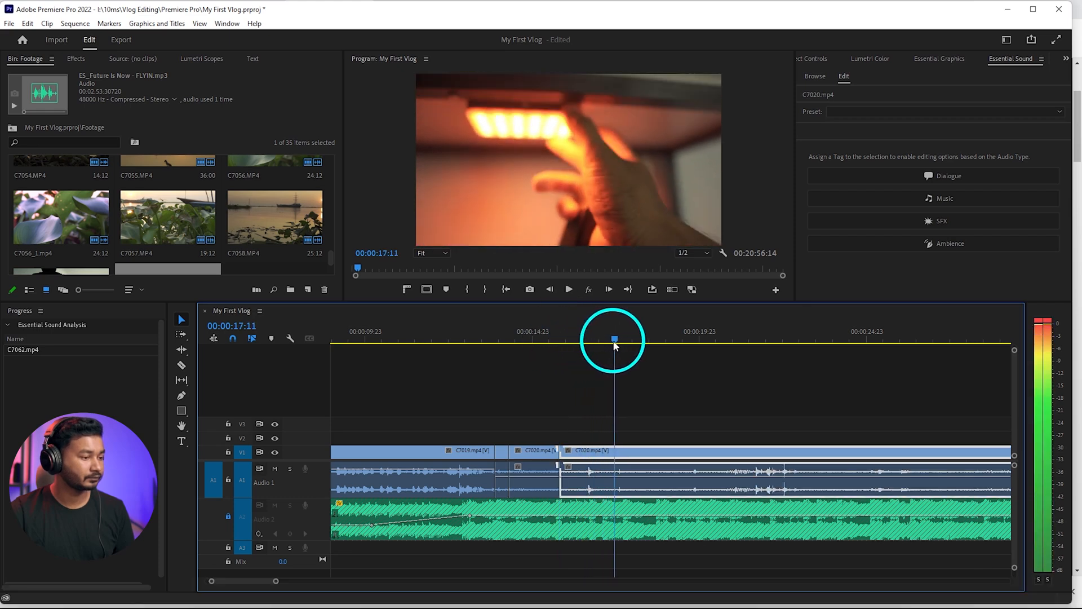
{"action": "left_click", "coordinate": [614, 346]}
{"action": "key", "text": "q"}
{"action": "key", "text": "space"}
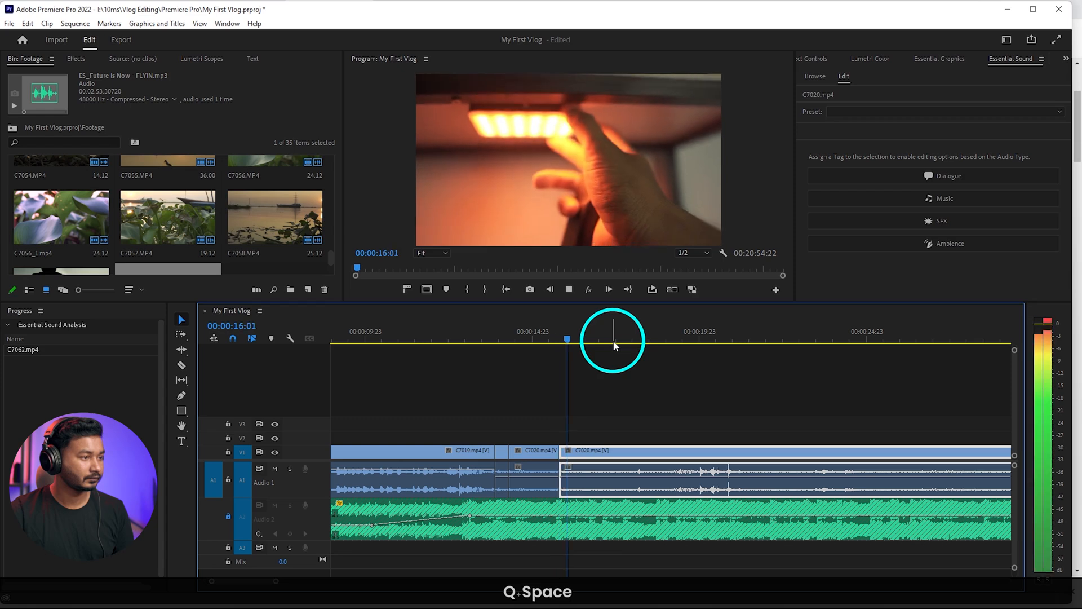
{"action": "key", "text": "space"}
{"action": "key", "text": "q"}
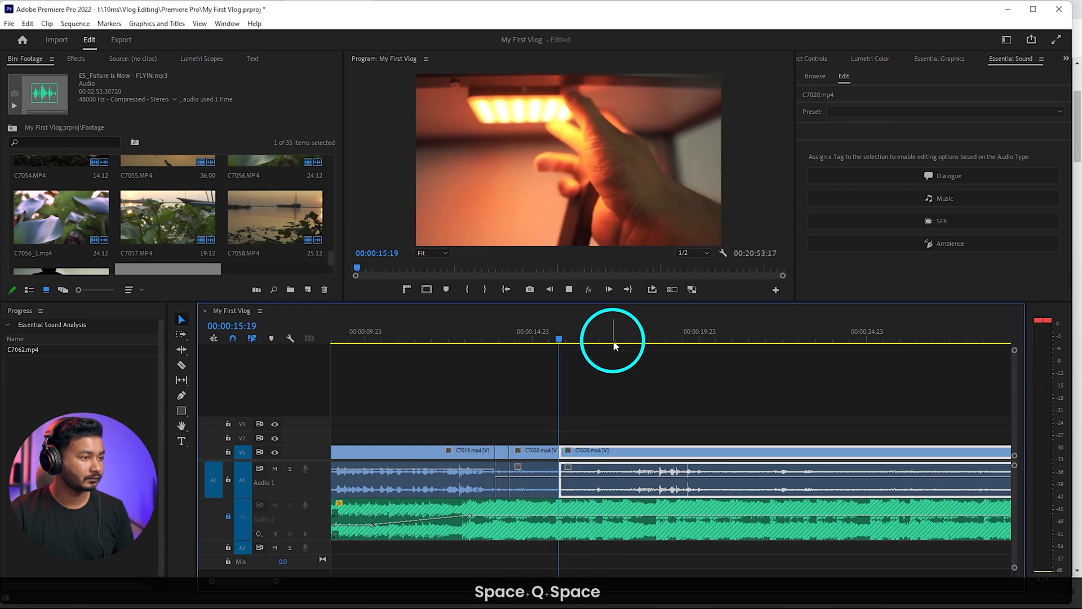
{"action": "key", "text": "space"}
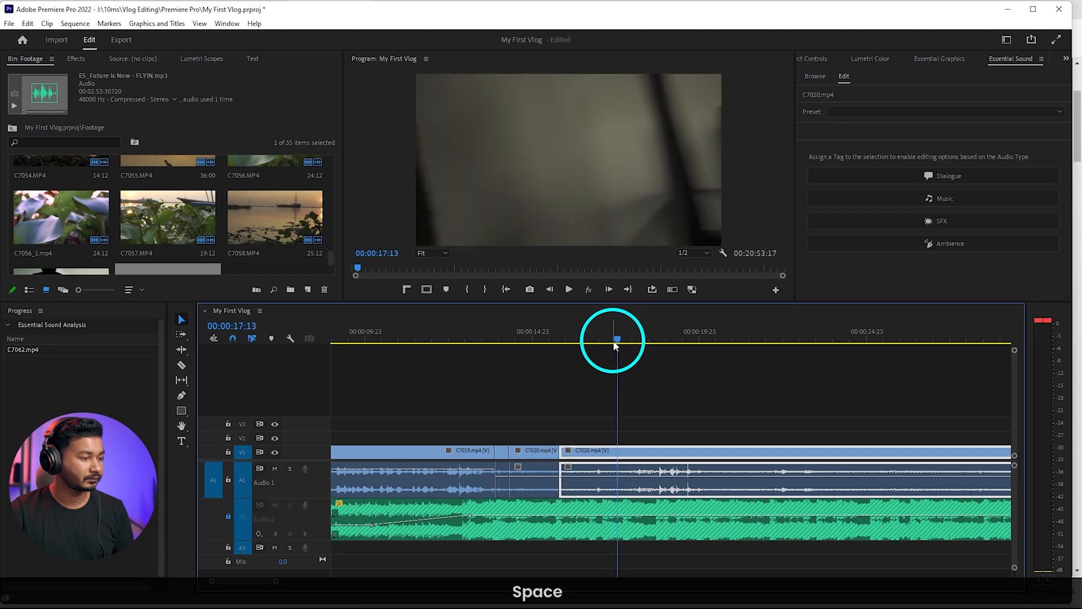
Split C7020 after the LED panel shot and ripple-trim the remaining portion to start at the round white light shot
{"action": "left_click_drag", "start_coordinate": [621, 337], "coordinate": [708, 340]}
{"action": "key", "text": "shift+c"}
{"action": "scroll", "coordinate": [708, 372], "scroll_direction": "down", "scroll_amount": 5}
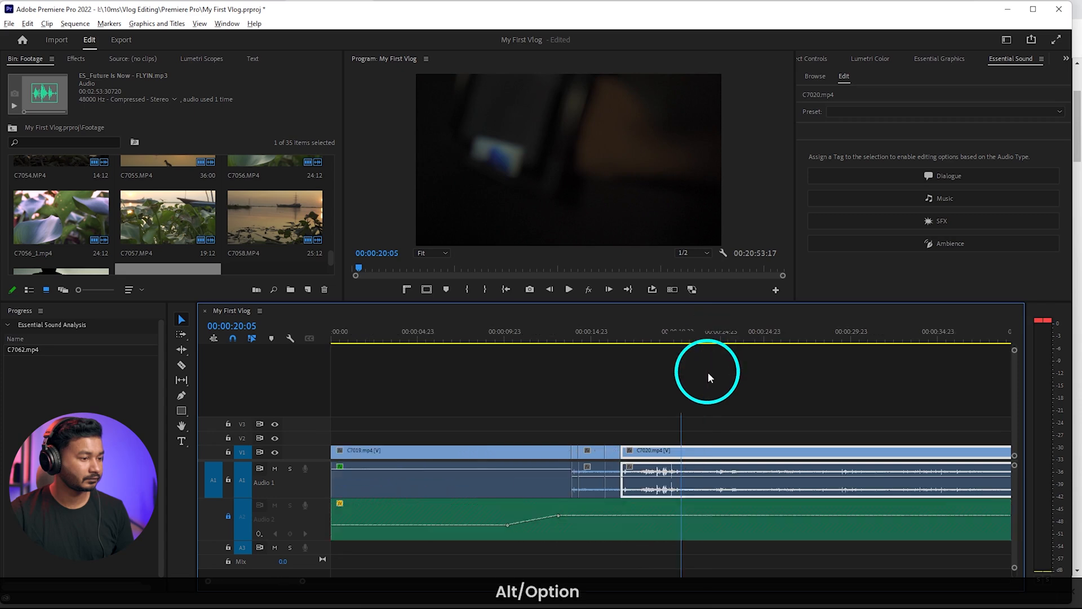
{"action": "mouse_move", "coordinate": [558, 338]}
{"action": "left_mouse_down"}
{"action": "mouse_move", "coordinate": [800, 347]}
{"action": "mouse_move", "coordinate": [661, 357]}
{"action": "left_mouse_up"}
{"action": "key", "text": "q"}
{"action": "key", "text": "space"}
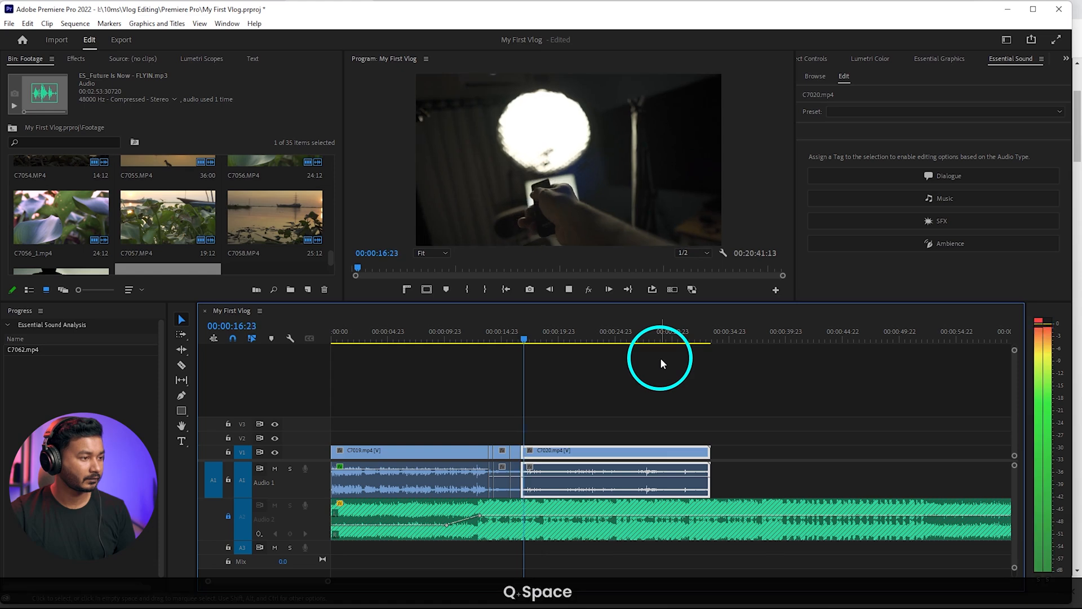
Split C7020 at 00:00:17:21 during the round white light shot and delete the remainder
{"action": "key", "text": "space"}
{"action": "scroll", "coordinate": [541, 421], "scroll_direction": "up", "scroll_amount": 2, "text": "alt"}
{"action": "scroll", "coordinate": [541, 422], "scroll_direction": "up", "scroll_amount": 3, "text": "alt"}
{"action": "key", "text": "space"}
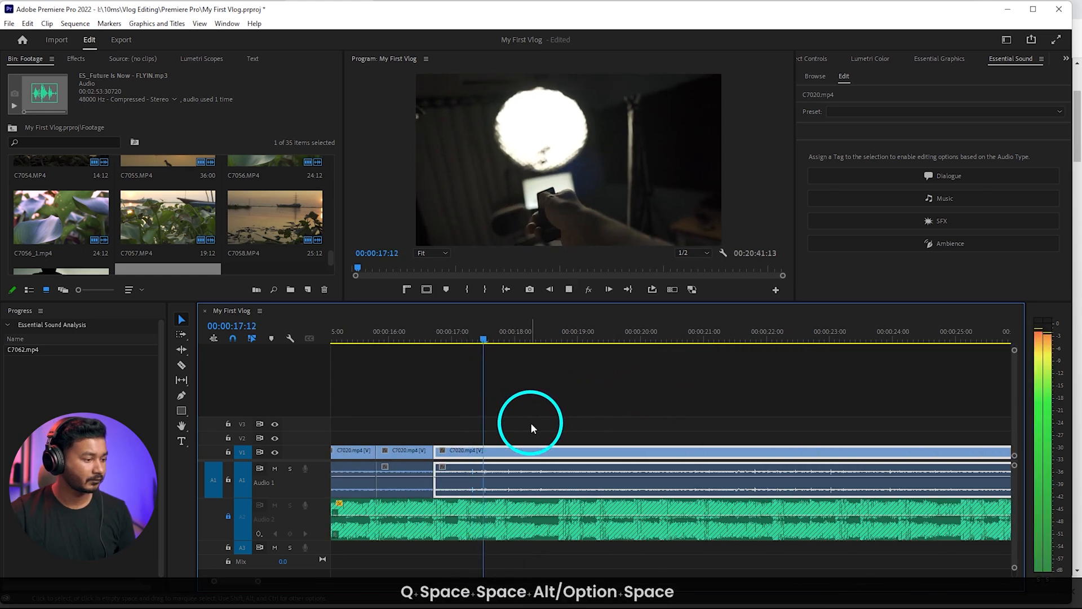
{"action": "key", "text": "space"}
{"action": "left_click", "coordinate": [507, 337]}
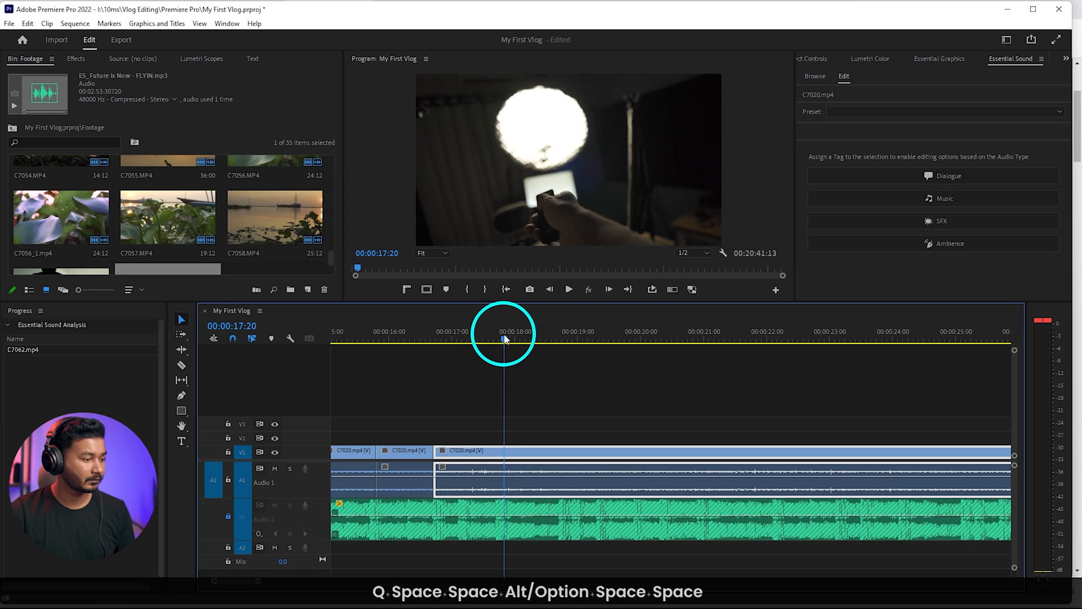
{"action": "left_click", "coordinate": [528, 433]}
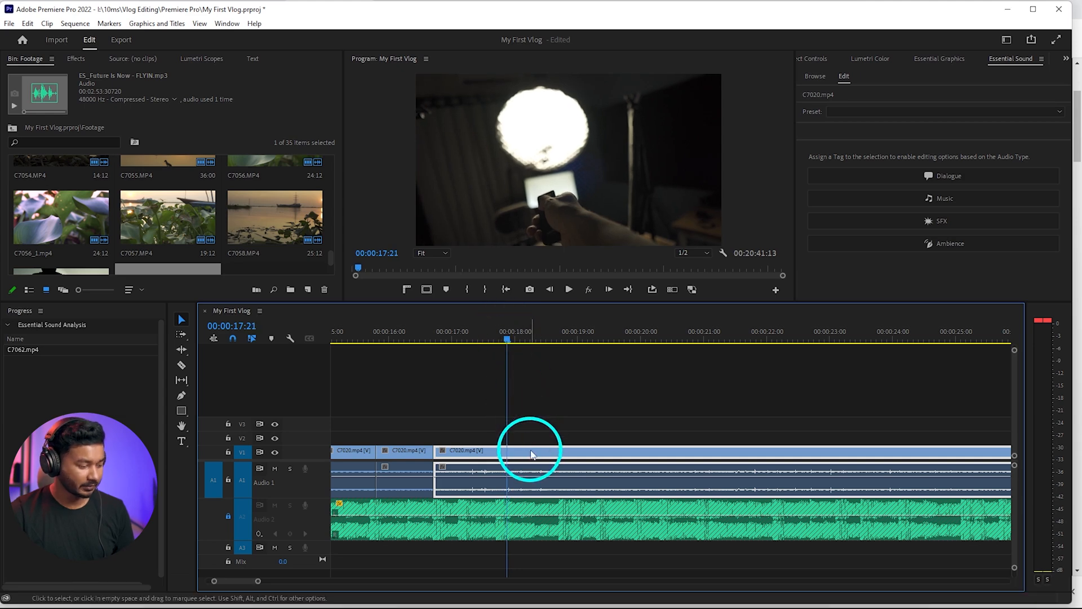
{"action": "key", "text": "c"}
{"action": "left_click", "coordinate": [531, 454]}
{"action": "left_click", "coordinate": [532, 453]}
{"action": "key", "text": "Delete"}
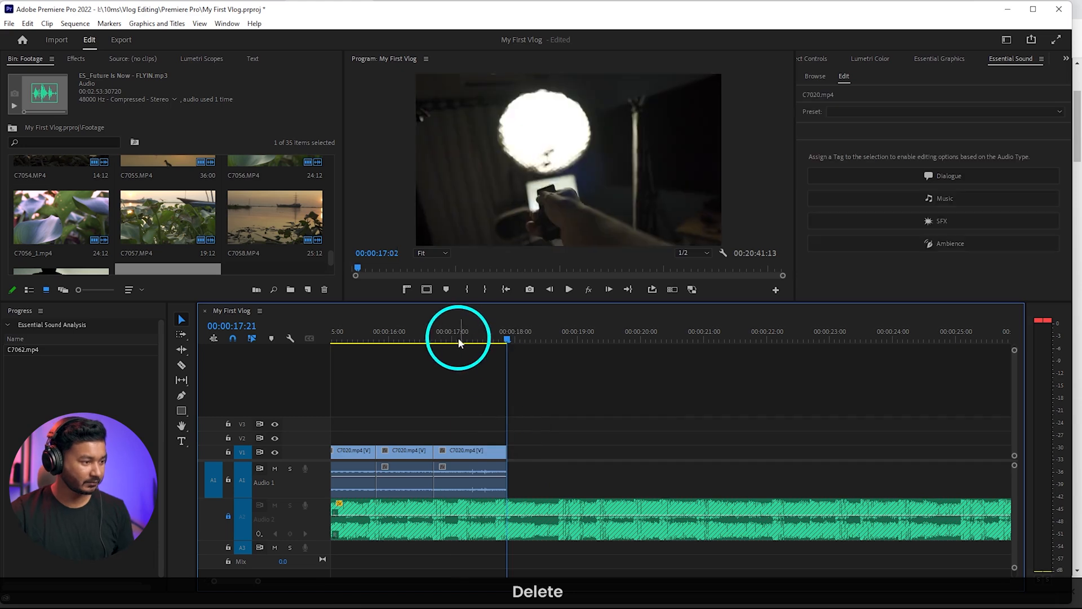
Move C7023 so it starts at the music beat at 00:00:18:16
{"action": "key", "text": "space"}
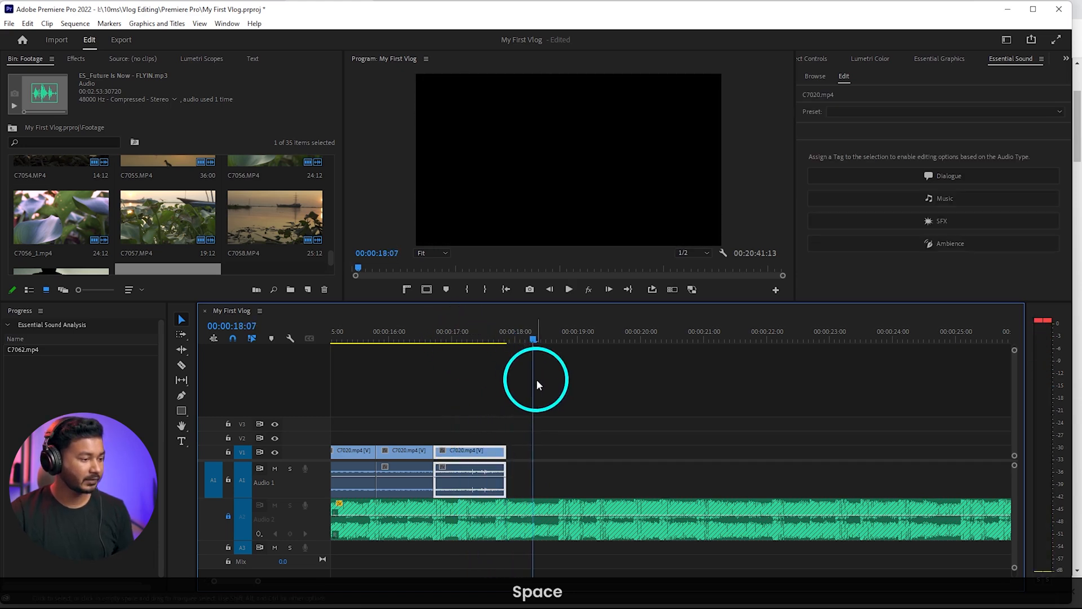
{"action": "key", "text": "space"}
{"action": "key", "text": "space"}
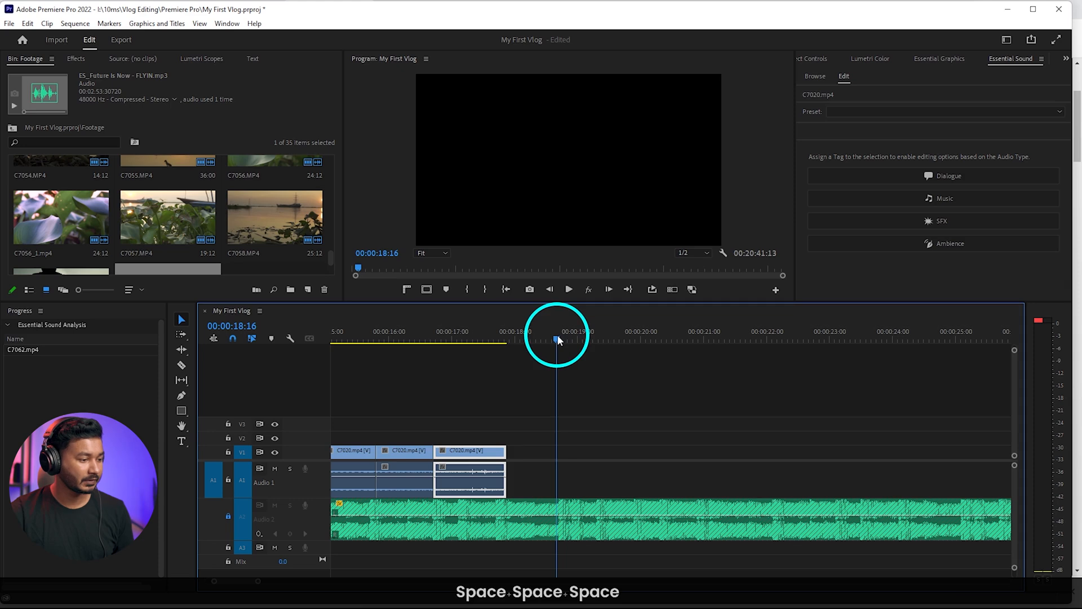
{"action": "scroll", "coordinate": [659, 457], "scroll_direction": "down", "scroll_amount": 3}
{"action": "scroll", "coordinate": [710, 458], "scroll_direction": "down", "scroll_amount": 4}
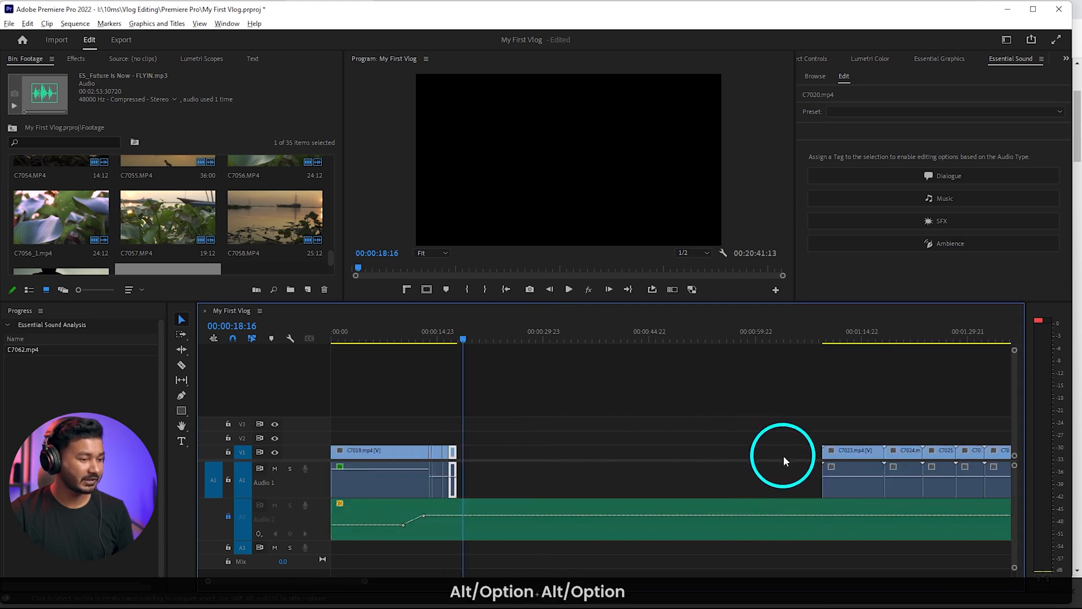
{"action": "scroll", "coordinate": [783, 454], "scroll_direction": "down", "scroll_amount": 2}
{"action": "left_click_drag", "start_coordinate": [708, 454], "coordinate": [551, 463]}
{"action": "left_click_drag", "start_coordinate": [447, 469], "coordinate": [432, 468]}
{"action": "scroll", "coordinate": [431, 469], "scroll_direction": "up", "scroll_amount": 5}
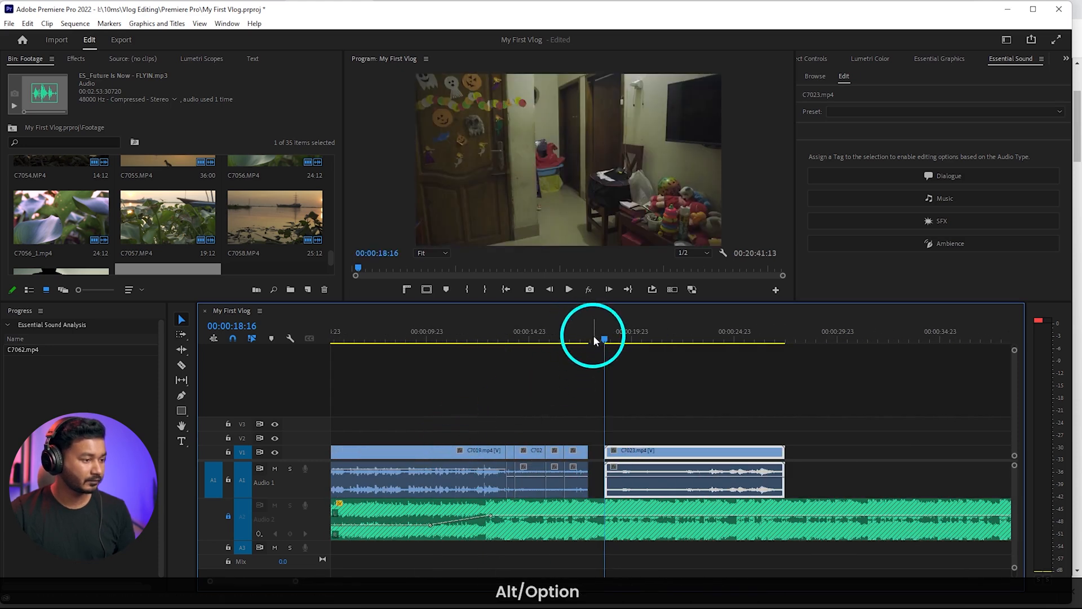
Ripple-trim the start of C7023 to 00:00:23:17, where the man walks into the room, and play the cut
{"action": "left_click_drag", "start_coordinate": [595, 339], "coordinate": [711, 345]}
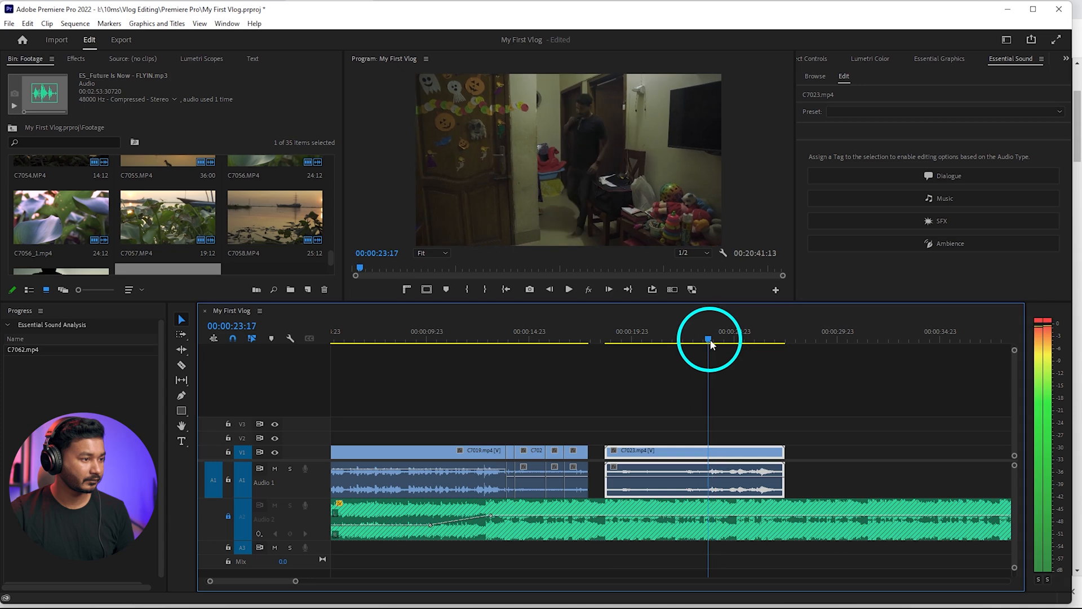
{"action": "key", "text": "q"}
{"action": "key", "text": "space"}
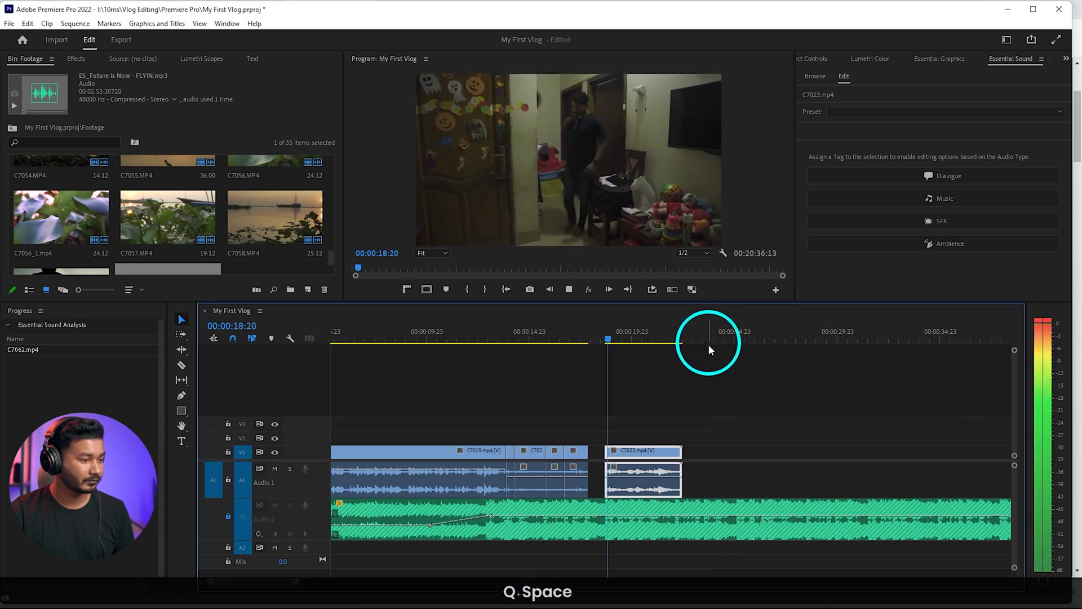
Split C7023 at 00:00:19:13, delete the remainder and ripple-delete the gap before C7024
{"action": "scroll", "coordinate": [644, 476], "scroll_direction": "up", "scroll_amount": 3}
{"action": "scroll", "coordinate": [647, 469], "scroll_direction": "up", "scroll_amount": 1}
{"action": "key", "text": "space"}
{"action": "left_click_drag", "start_coordinate": [587, 340], "coordinate": [570, 343]}
{"action": "key", "text": "space"}
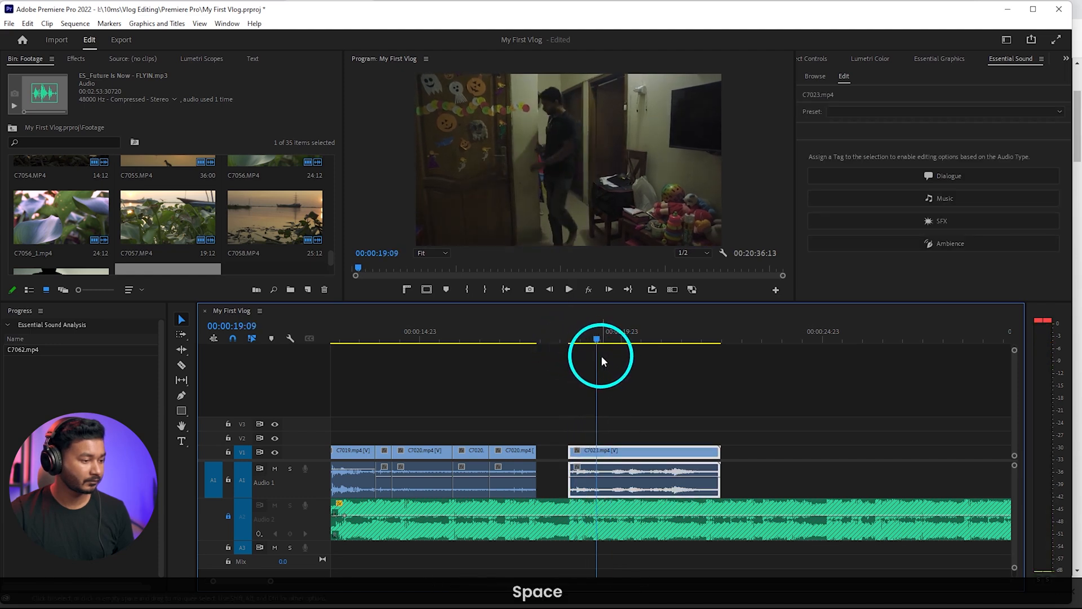
{"action": "key", "text": "space"}
{"action": "key", "text": "space"}
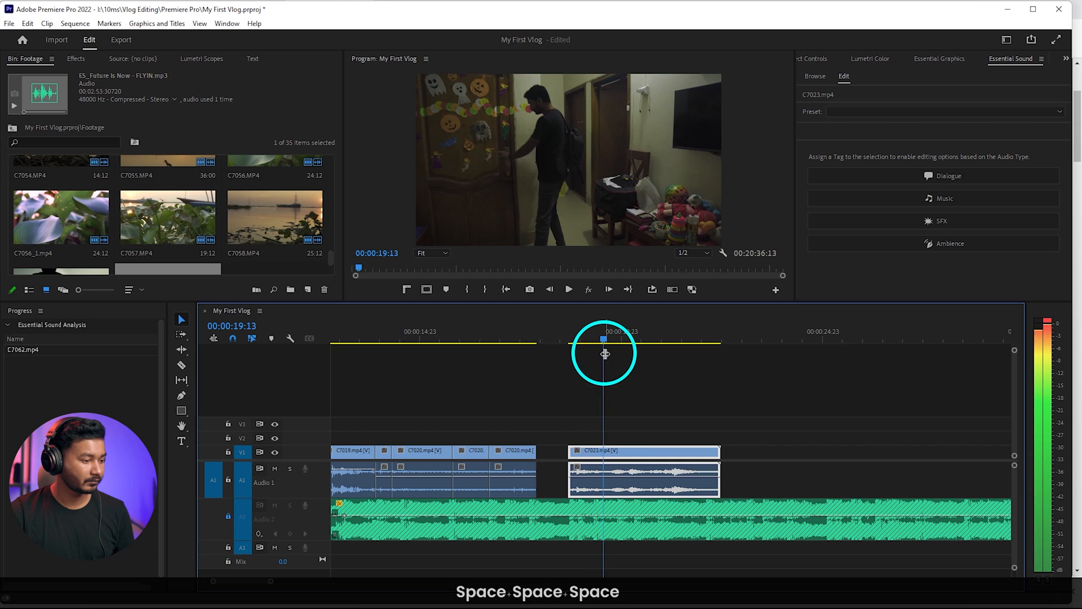
{"action": "key", "text": "c"}
{"action": "left_click", "coordinate": [619, 451]}
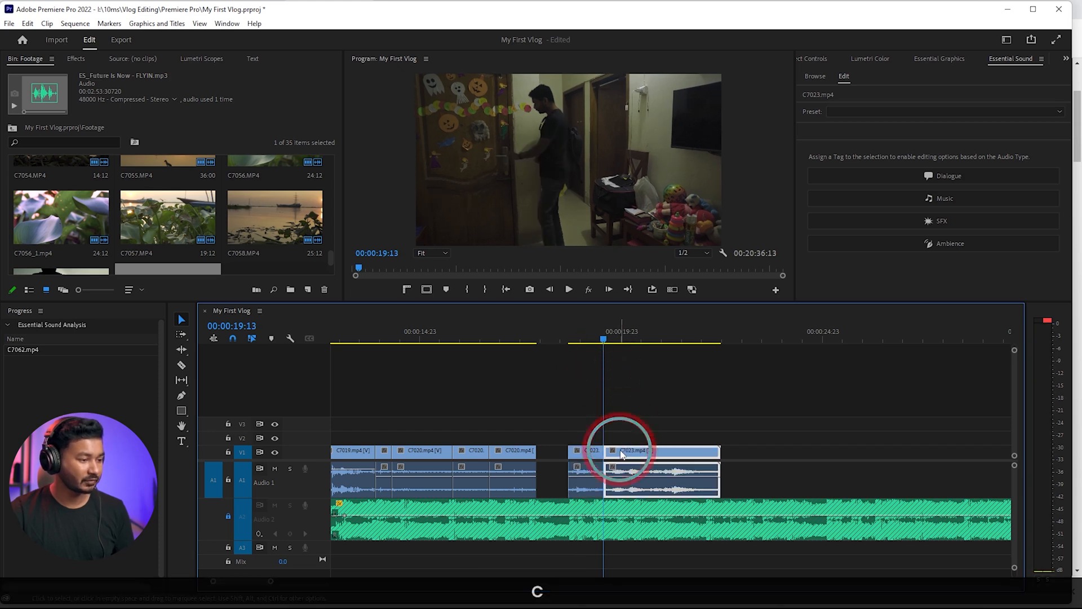
{"action": "key", "text": "Delete"}
{"action": "right_click", "coordinate": [720, 454]}
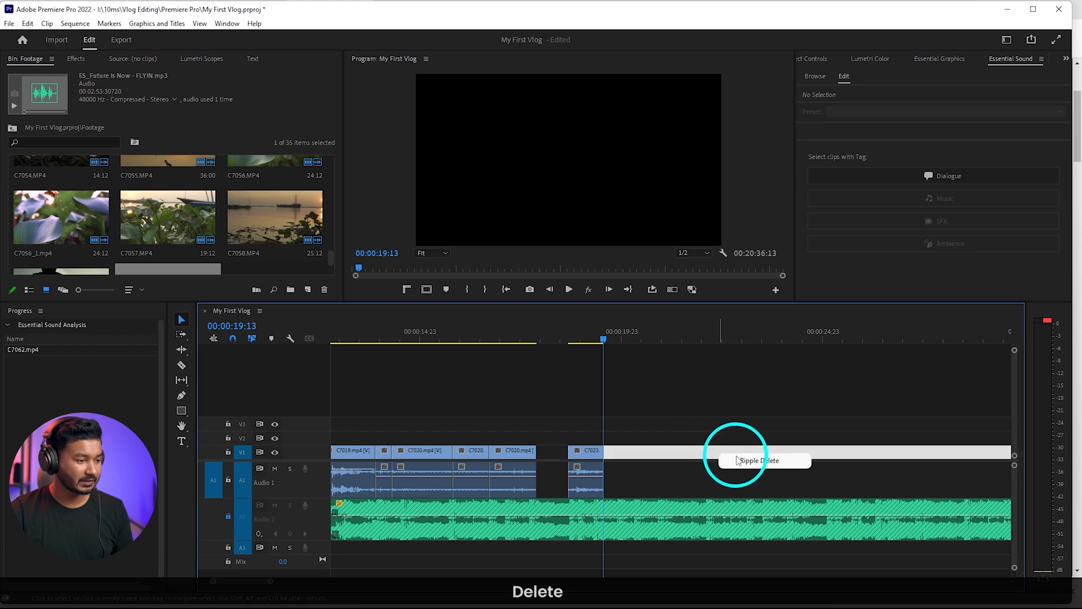
{"action": "left_click", "coordinate": [733, 458]}
Ripple-trim the start of C7024 to 00:00:21:00, where the man stands in the open doorway, and play it
{"action": "left_click_drag", "start_coordinate": [601, 346], "coordinate": [663, 349]}
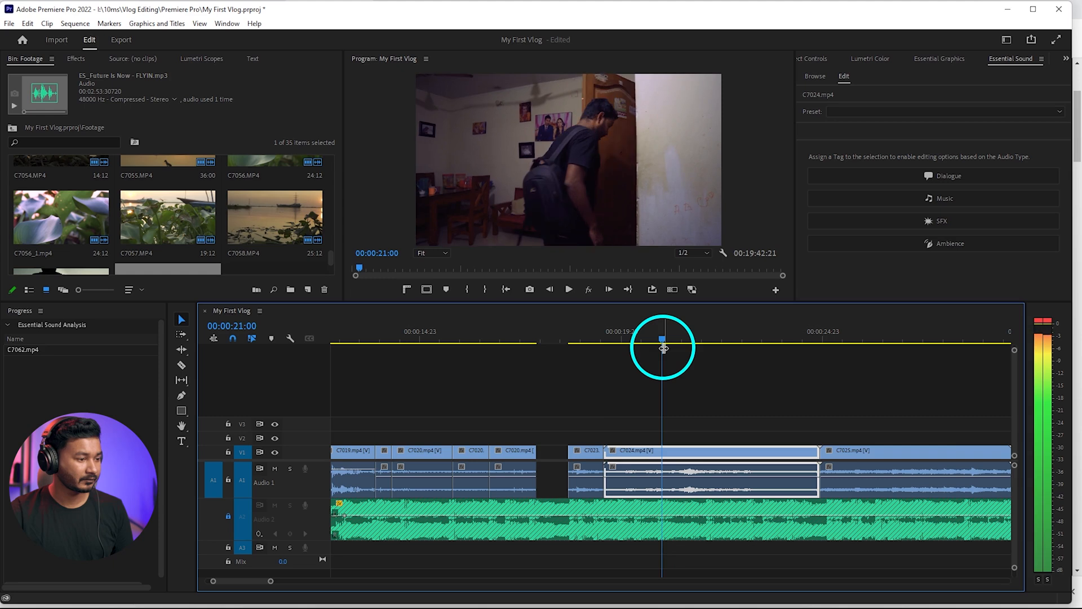
{"action": "key", "text": "q"}
{"action": "key", "text": "space"}
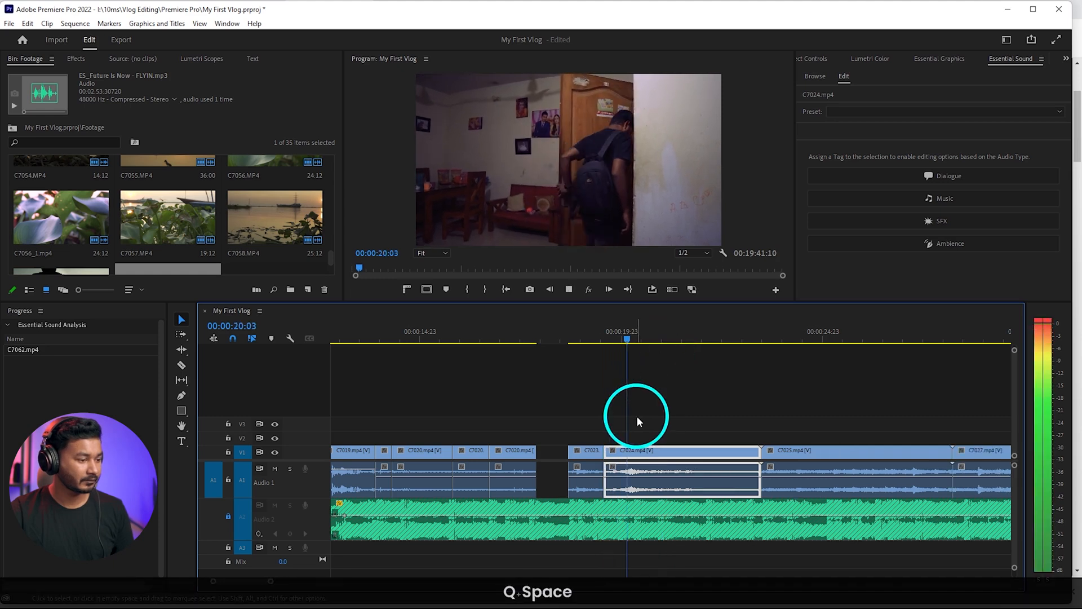
Ripple-trim the end of C7024 to about 00:00:21:04, as the door is being closed
{"action": "key", "text": "space"}
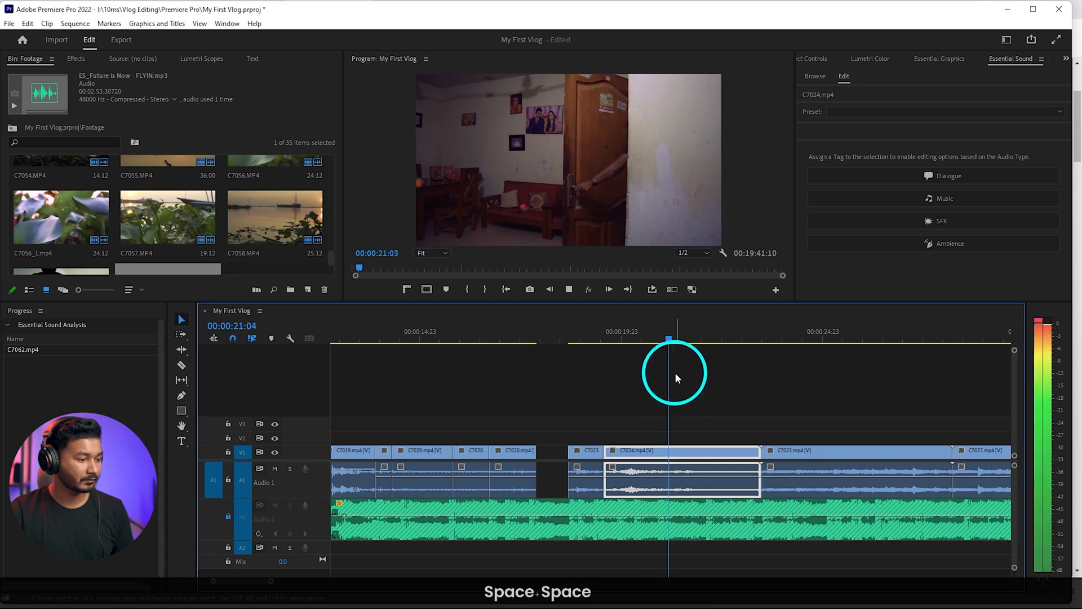
{"action": "key", "text": "space"}
{"action": "left_click_drag", "start_coordinate": [669, 338], "coordinate": [689, 354]}
{"action": "key", "text": "w"}
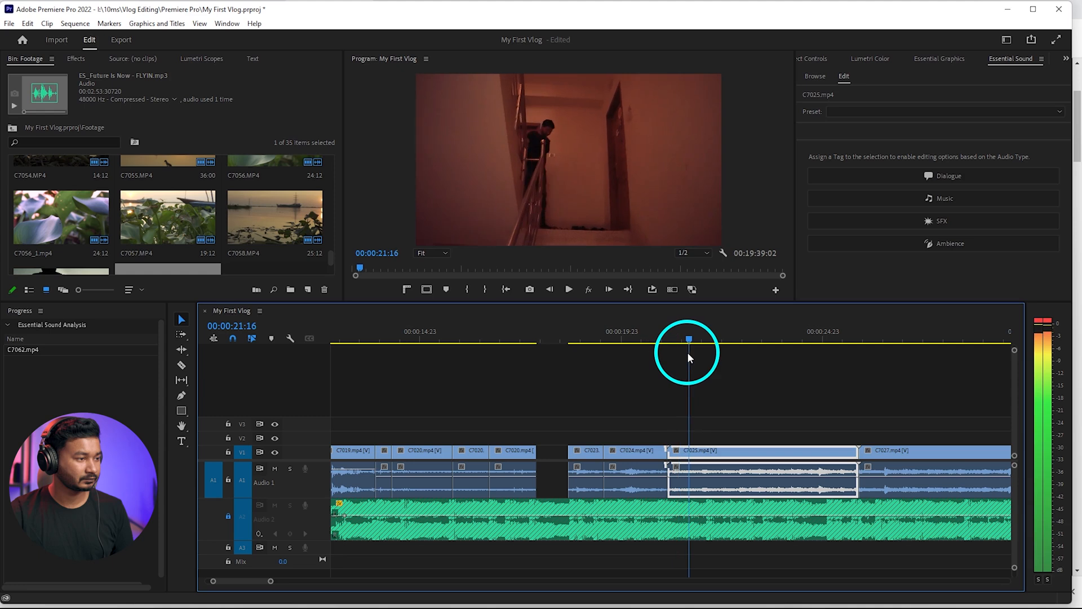
Ripple-trim the start of staircase clip C7025 to 00:00:21:16, and ripple-delete its portion after a cut at 00:00:22:02
{"action": "key", "text": "q"}
{"action": "key", "text": "space"}
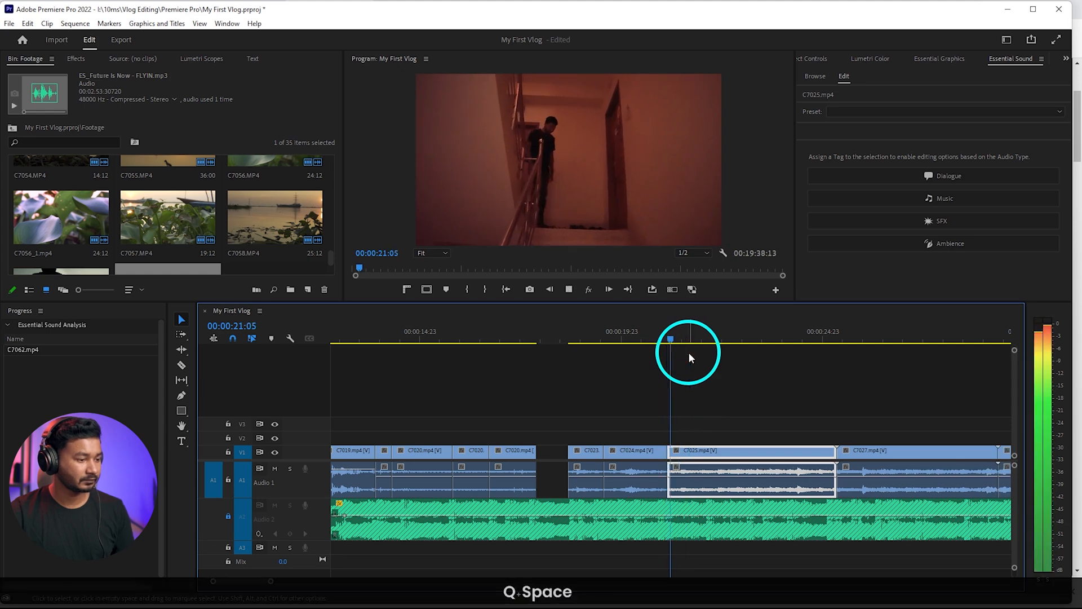
{"action": "key", "text": "space"}
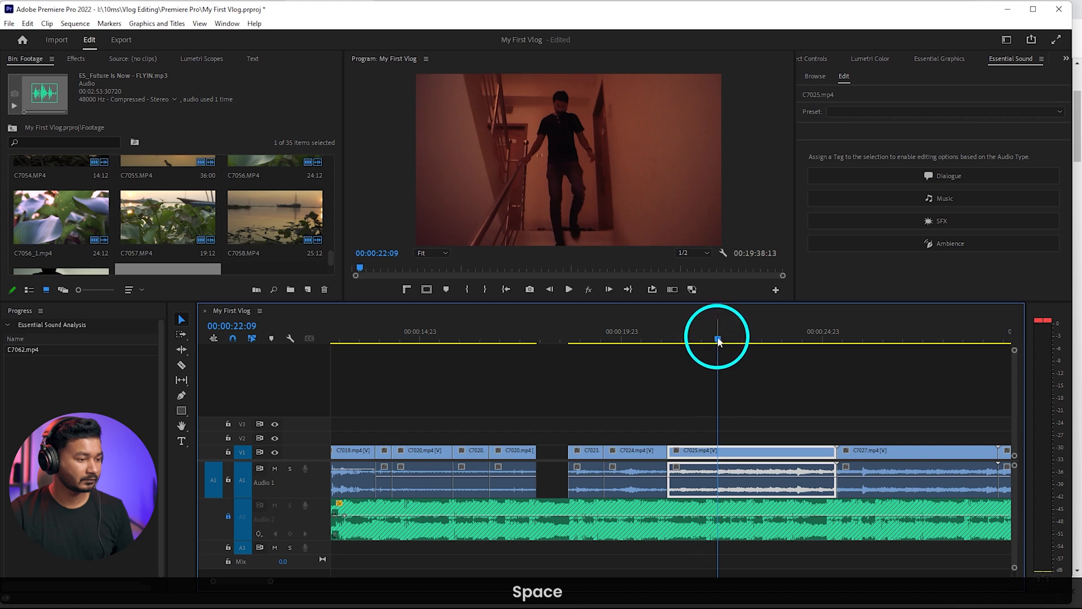
{"action": "key", "text": "c"}
{"action": "left_click_drag", "start_coordinate": [707, 342], "coordinate": [731, 341]}
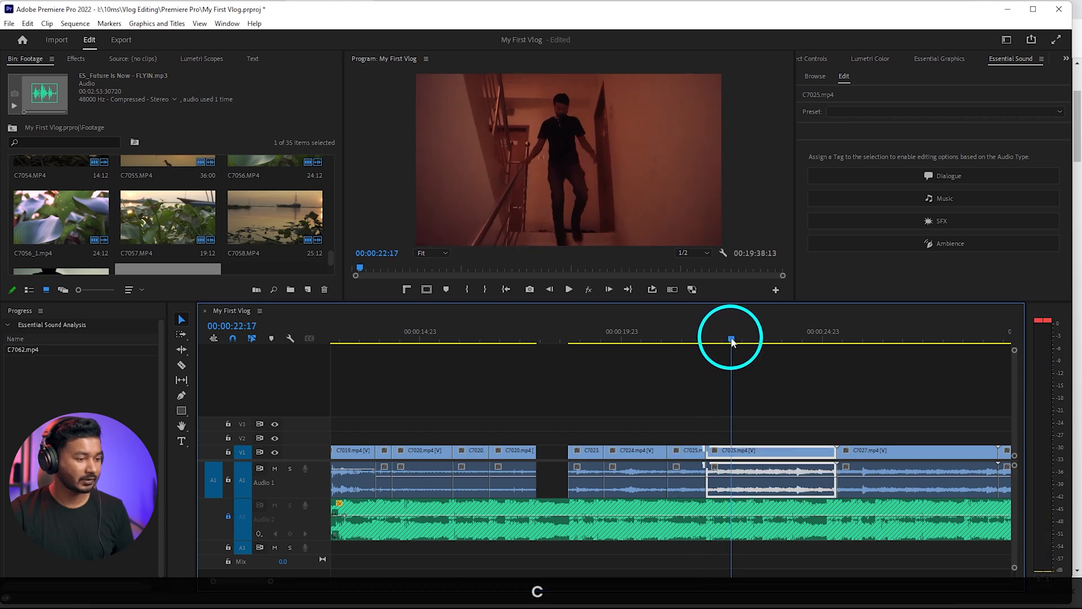
{"action": "key", "text": "shift+Delete"}
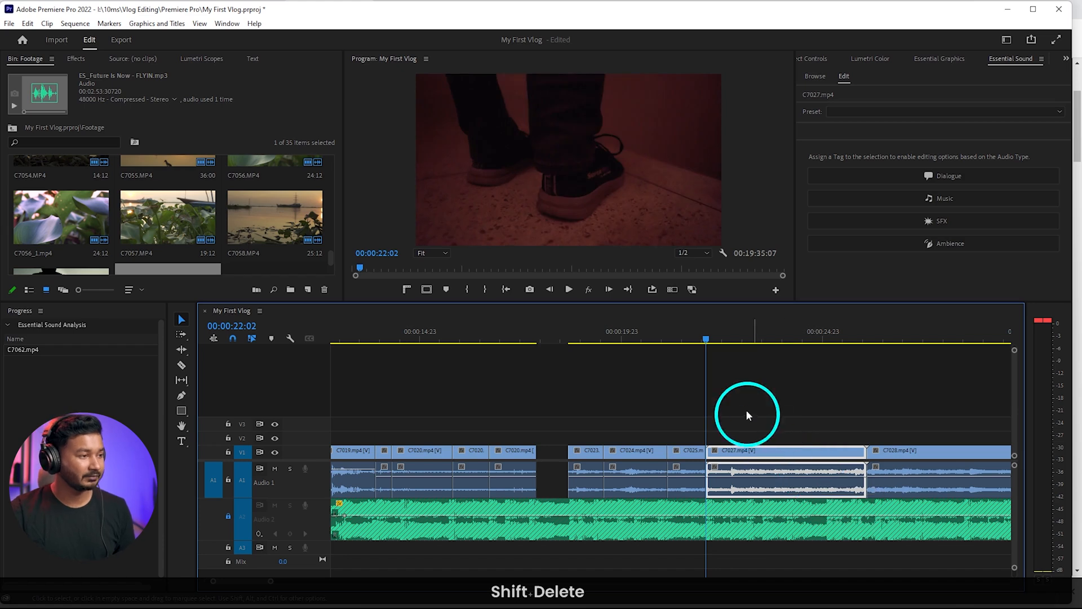
Ripple-trim 16 frames off the start of footstep clip C7027 and trim its end to 00:00:22:16
{"action": "left_click_drag", "start_coordinate": [710, 346], "coordinate": [739, 346]}
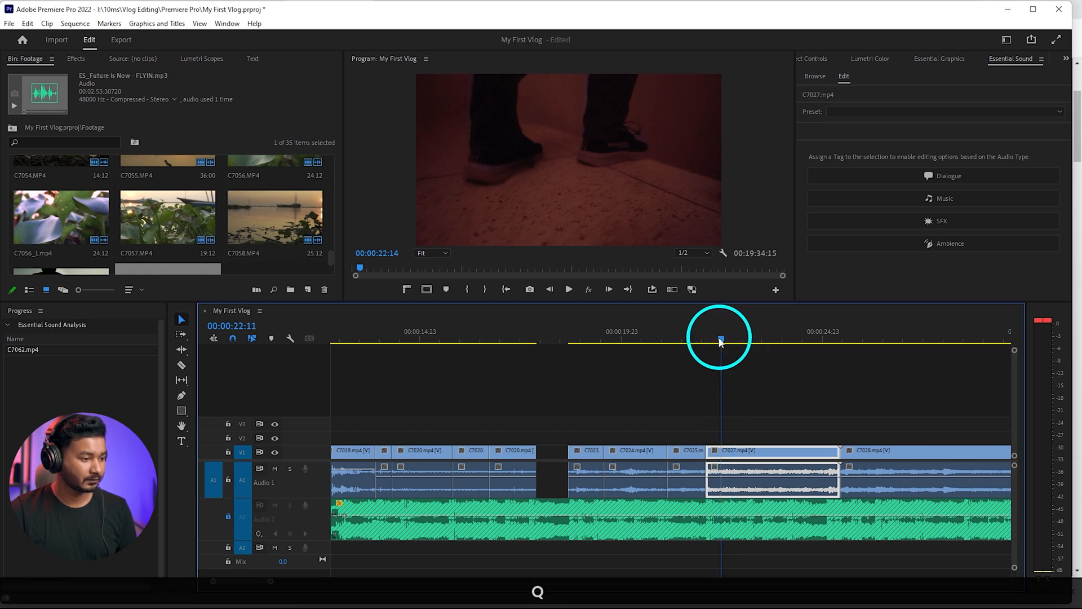
{"action": "left_click_drag", "start_coordinate": [708, 343], "coordinate": [693, 346]}
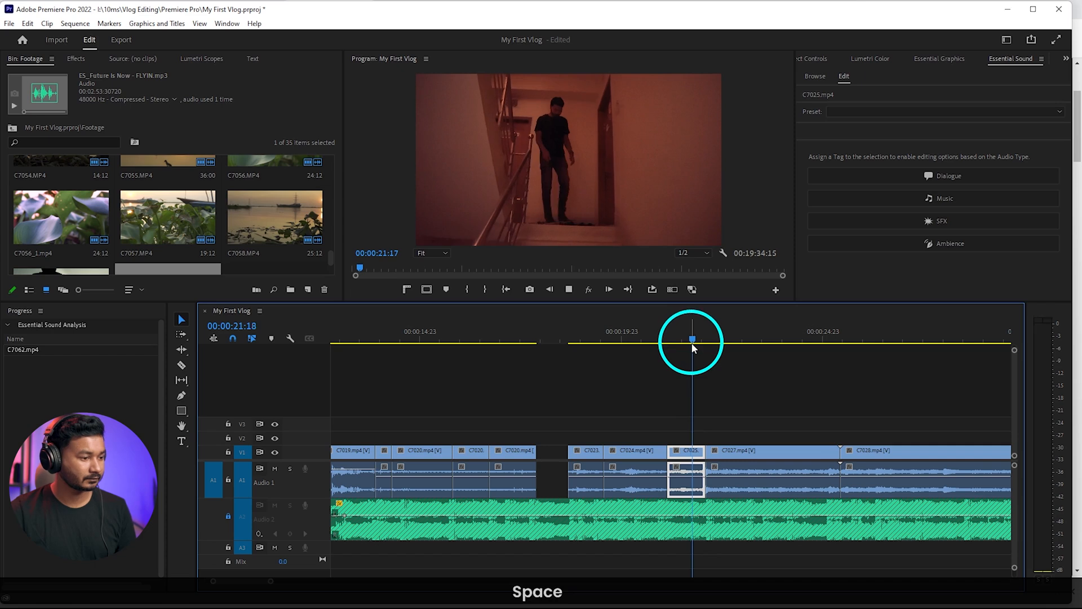
{"action": "key", "text": "space"}
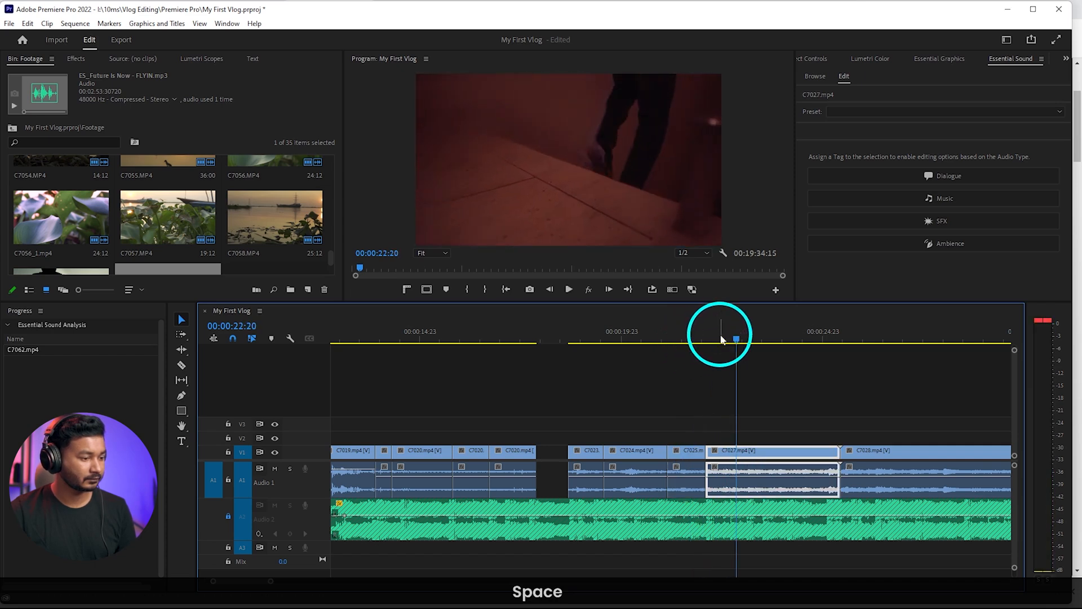
{"action": "left_click_drag", "start_coordinate": [722, 345], "coordinate": [733, 345]}
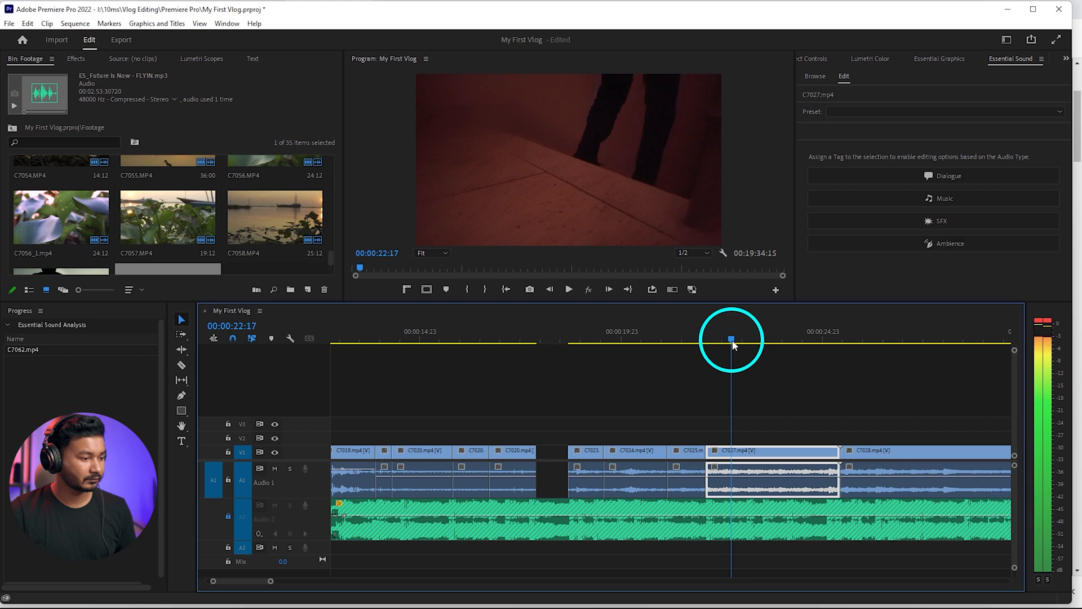
{"action": "key", "text": "shift+w"}
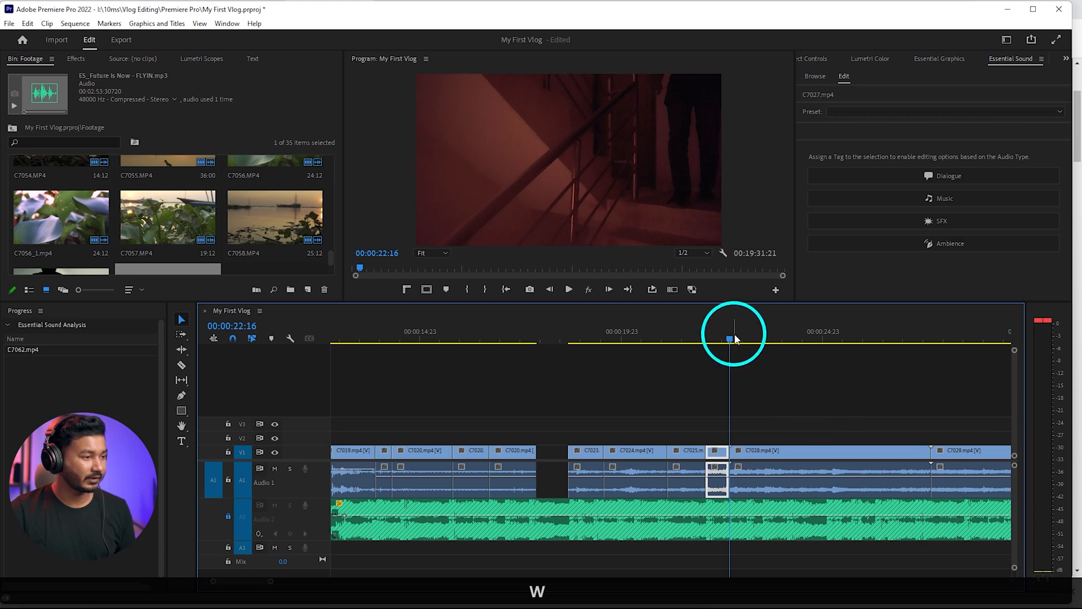
Ripple-trim the start of C7028 to 00:00:23:15, and ripple-delete its portion after a cut at 00:00:23:03
{"action": "left_click_drag", "start_coordinate": [734, 338], "coordinate": [773, 350]}
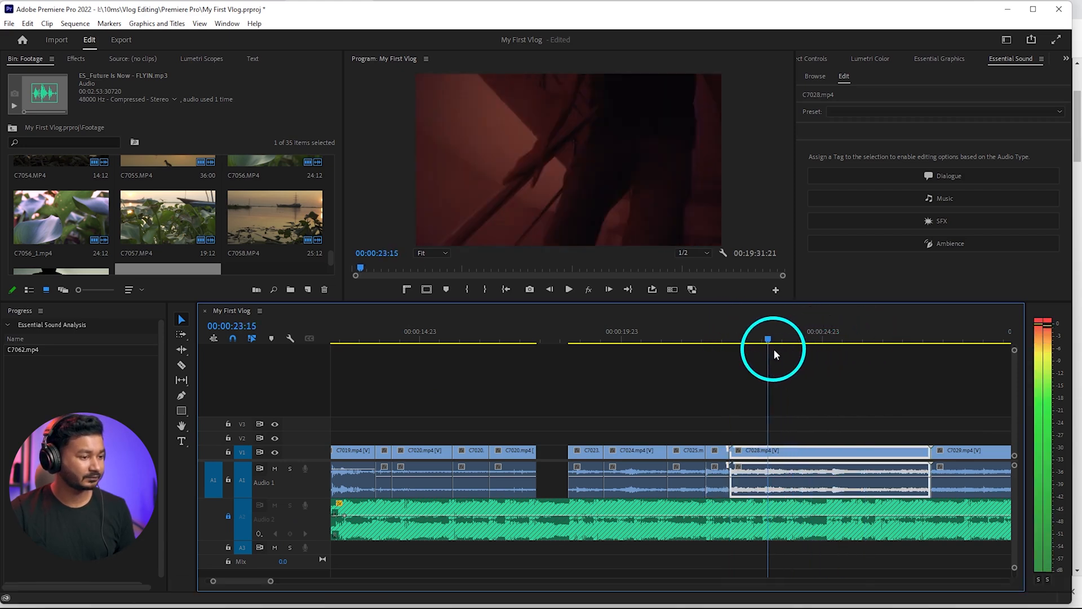
{"action": "key", "text": "q"}
{"action": "key", "text": "space"}
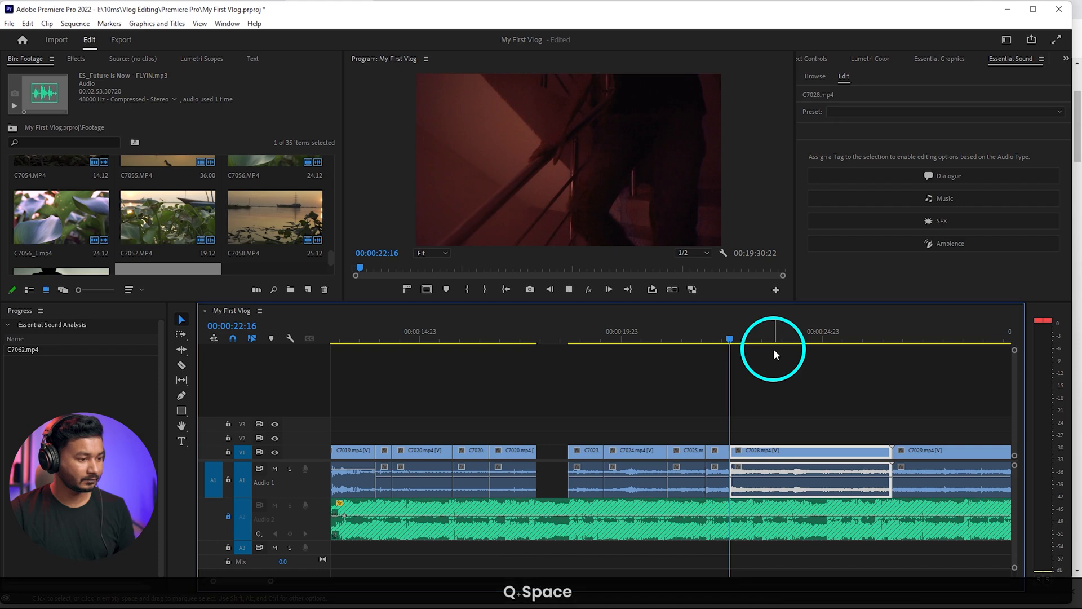
{"action": "left_click_drag", "start_coordinate": [746, 336], "coordinate": [837, 344]}
{"action": "key", "text": "c"}
{"action": "key", "text": "shift+Delete"}
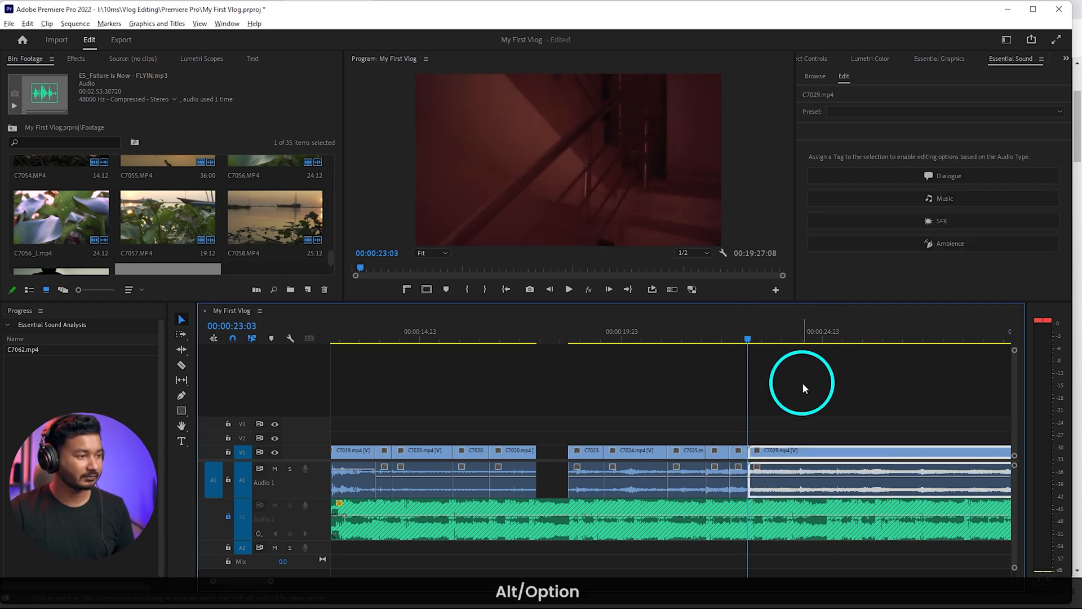
Ripple-trim the start of C7029 to 00:00:29:08, where the man is opening the gate
{"action": "scroll", "coordinate": [687, 348], "scroll_direction": "down", "scroll_amount": 3}
{"action": "left_click_drag", "start_coordinate": [664, 344], "coordinate": [786, 345]}
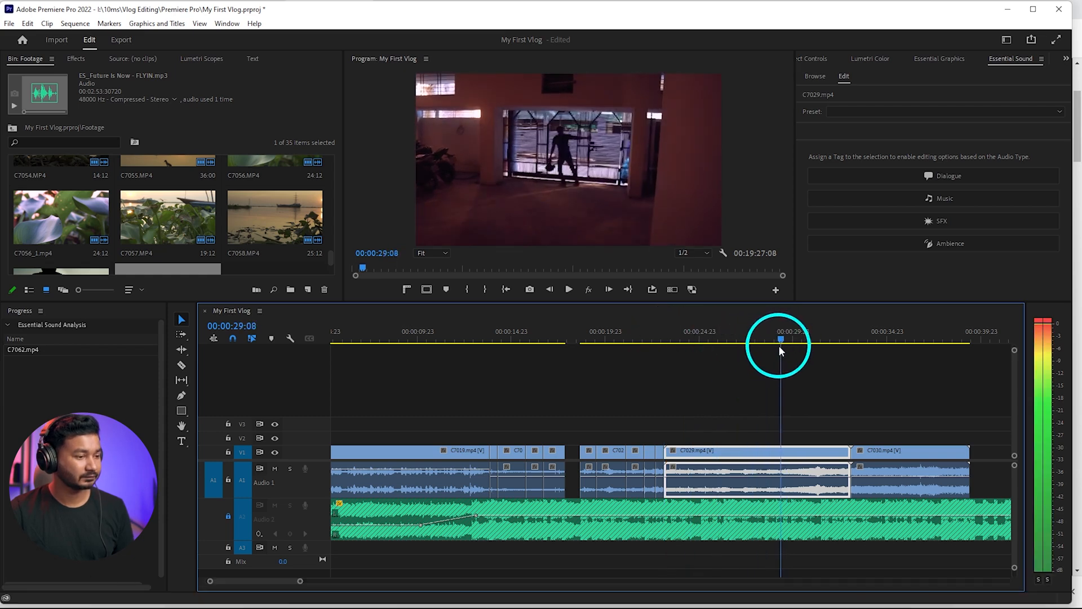
{"action": "key", "text": "q"}
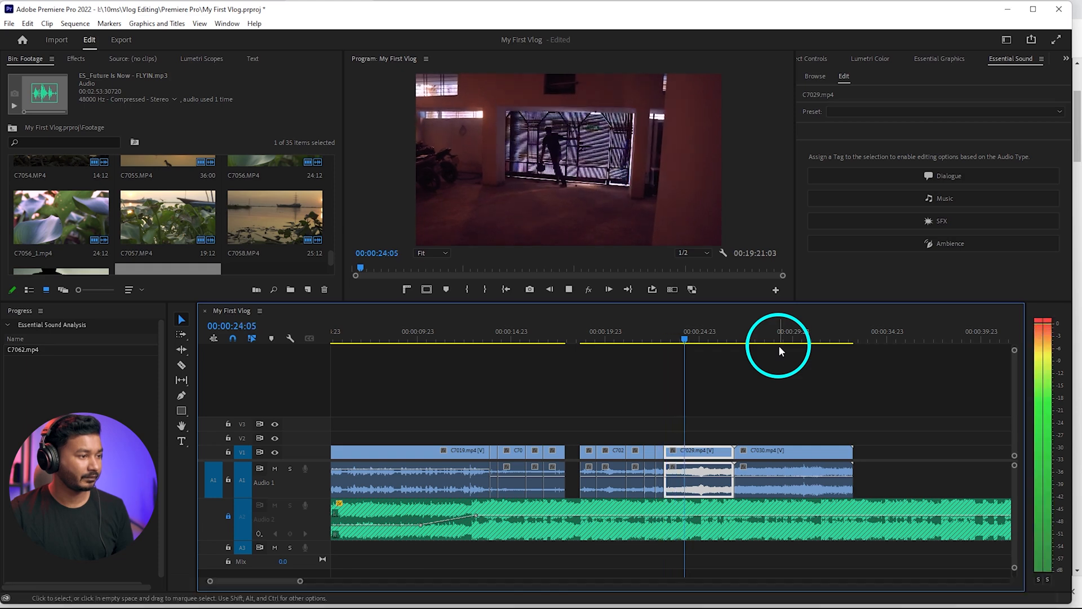
Ripple-trim the end of gate-opening clip C7029 to 00:00:24:06, on the music's beat
{"action": "key", "text": "space"}
{"action": "scroll", "coordinate": [689, 397], "scroll_direction": "up", "scroll_amount": 3, "text": "alt"}
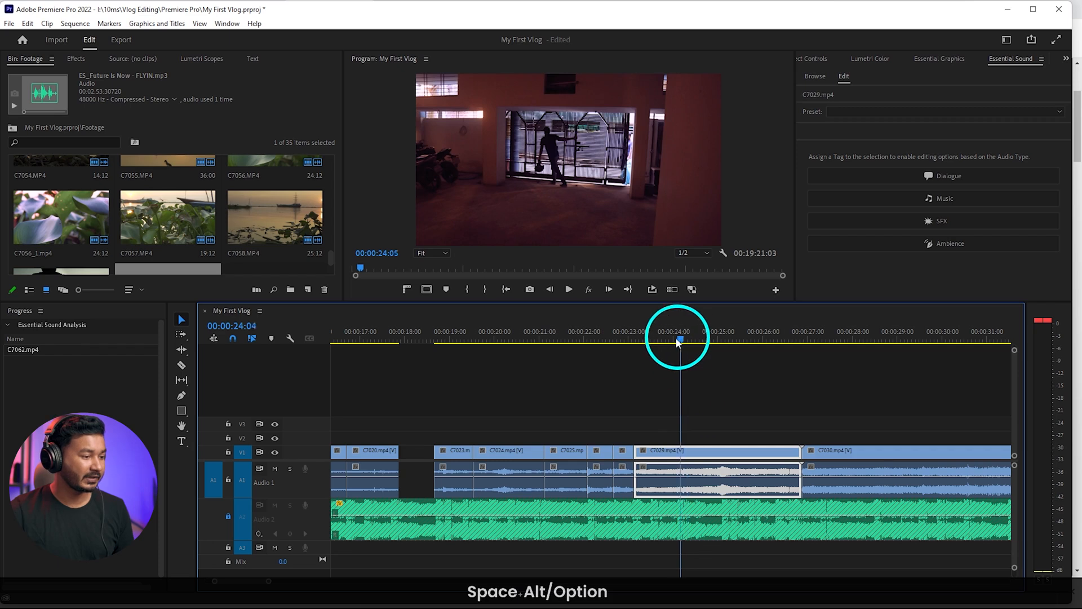
{"action": "left_click_drag", "start_coordinate": [677, 343], "coordinate": [681, 343]}
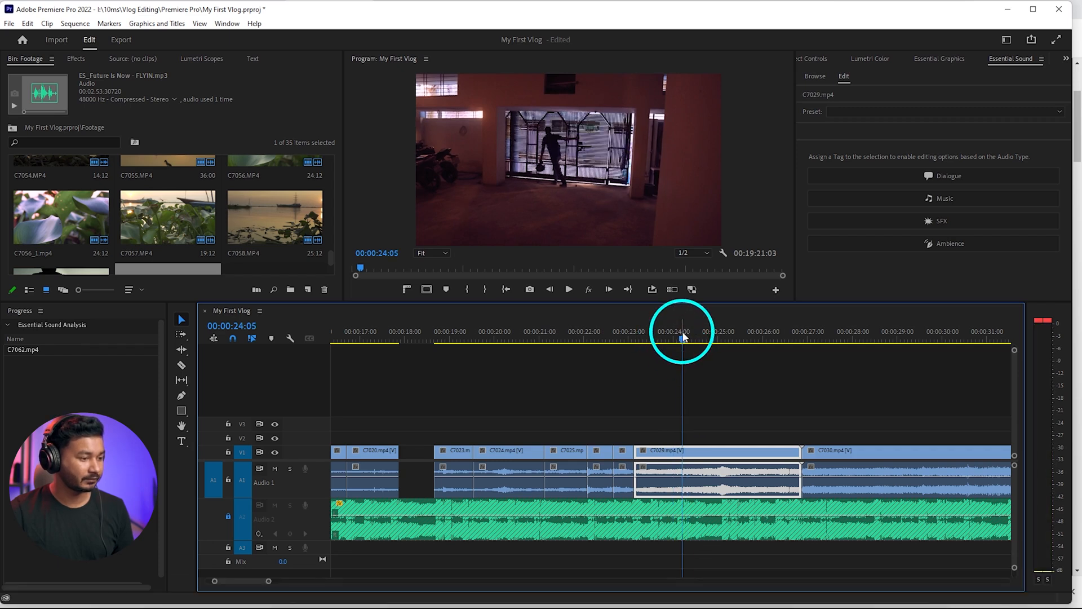
{"action": "key", "text": "space"}
{"action": "key", "text": "space"}
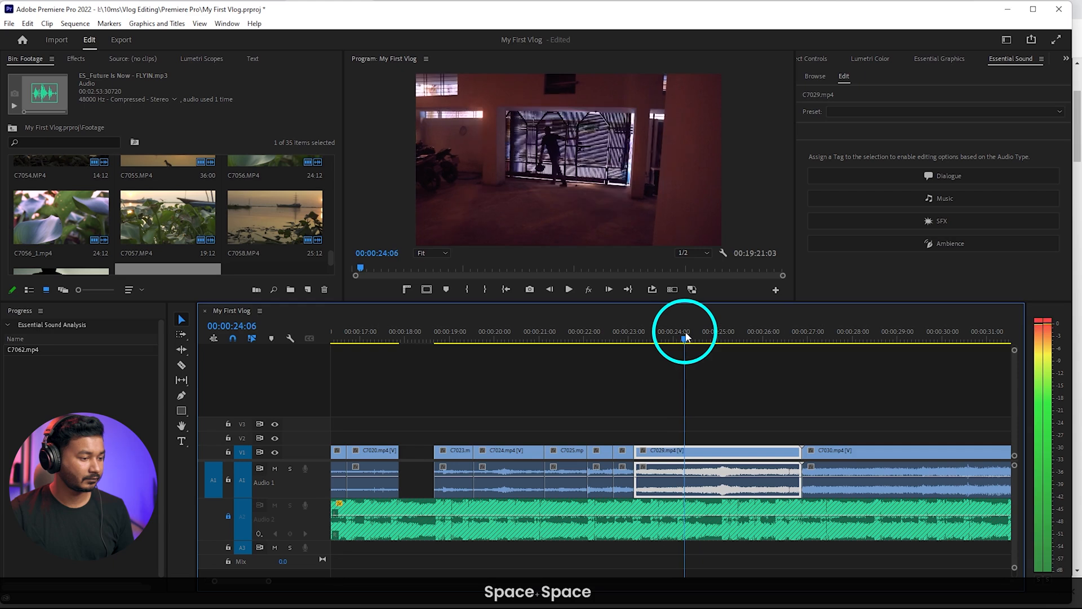
{"action": "key", "text": "w"}
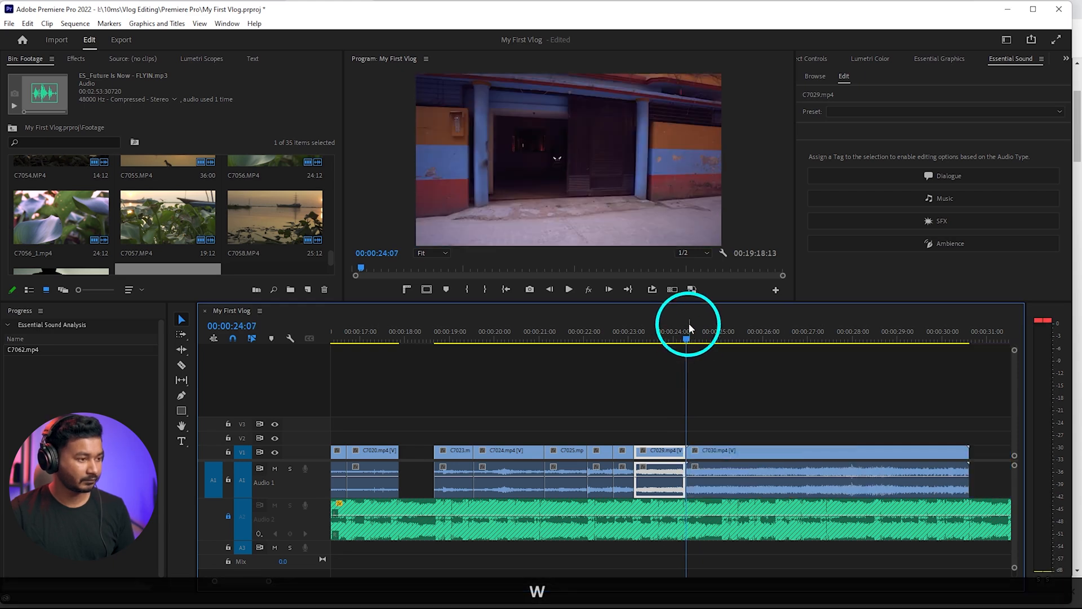
Ripple-trim the start of motorbike clip C7030 to 00:00:25:19 and its end to 00:00:27:12
{"action": "left_click_drag", "start_coordinate": [689, 324], "coordinate": [754, 326]}
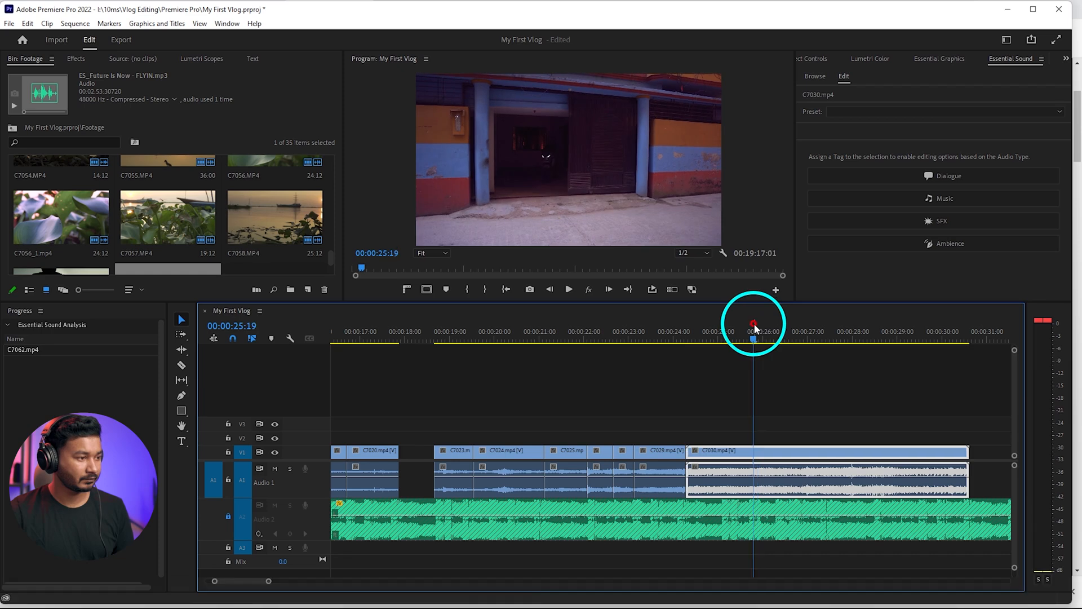
{"action": "key", "text": "q"}
{"action": "key", "text": "space"}
{"action": "scroll", "coordinate": [766, 377], "scroll_direction": "down", "scroll_amount": 3, "text": "alt"}
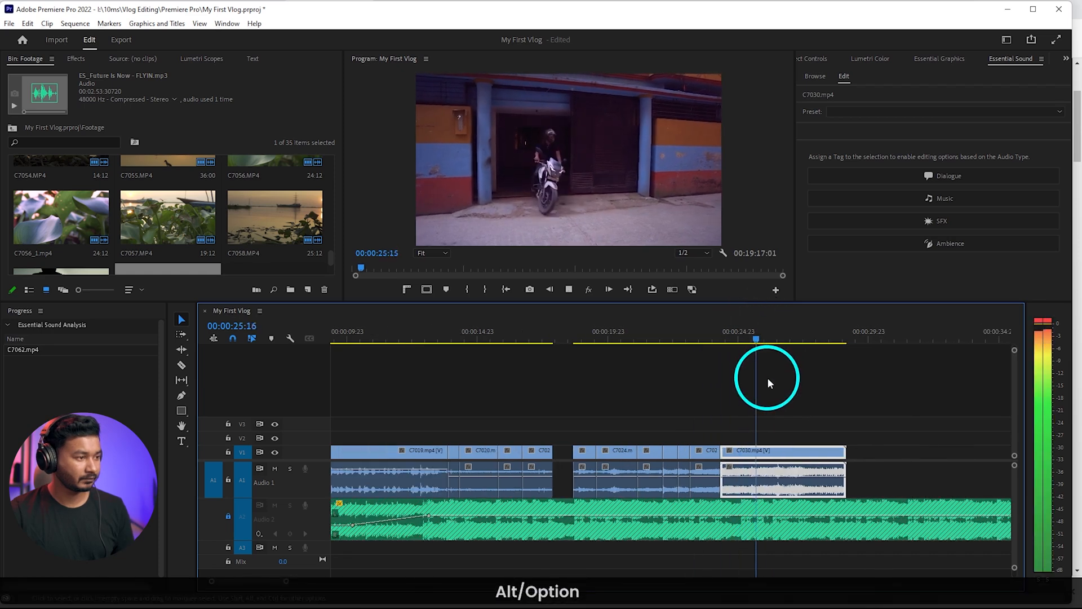
{"action": "key", "text": "space"}
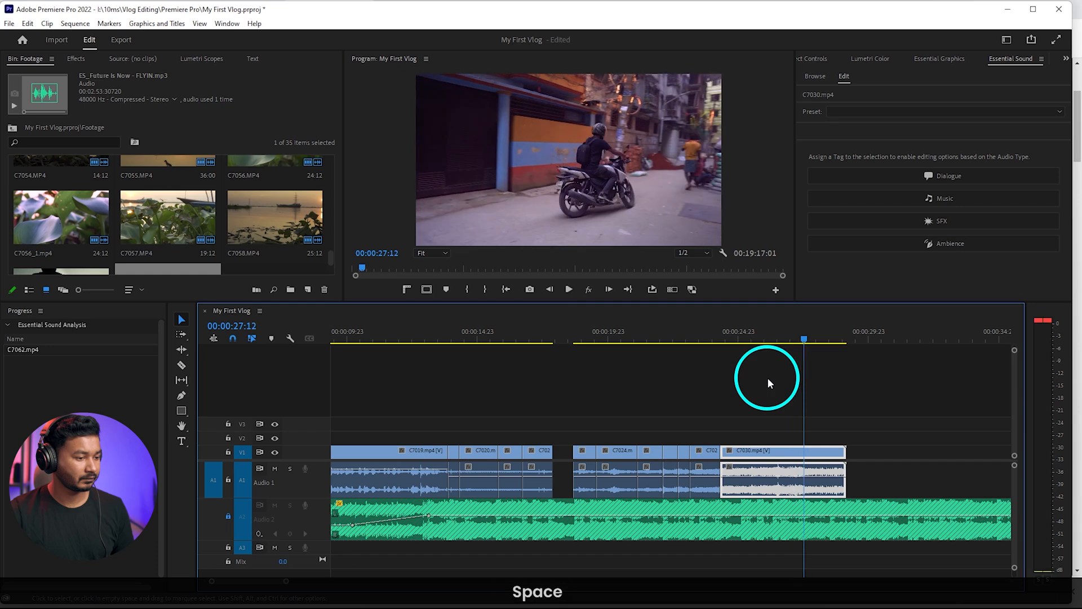
{"action": "key", "text": "w"}
Ripple-delete the empty gap between C7030 and talking clip C7031
{"action": "scroll", "coordinate": [835, 451], "scroll_direction": "down", "scroll_amount": 3, "text": "alt"}
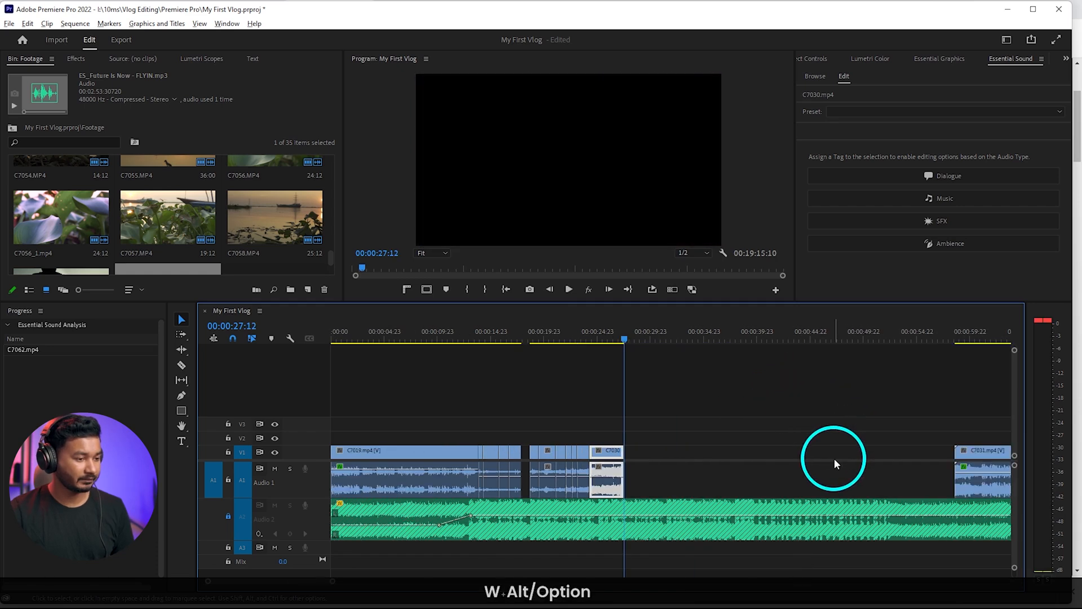
{"action": "left_click", "coordinate": [725, 451]}
{"action": "key", "text": "Delete"}
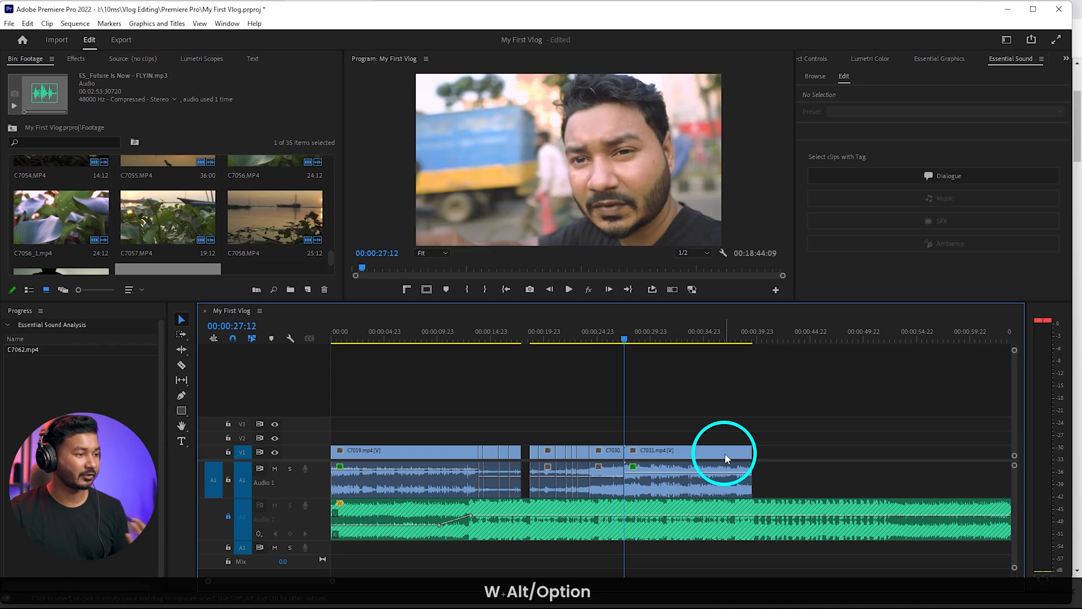
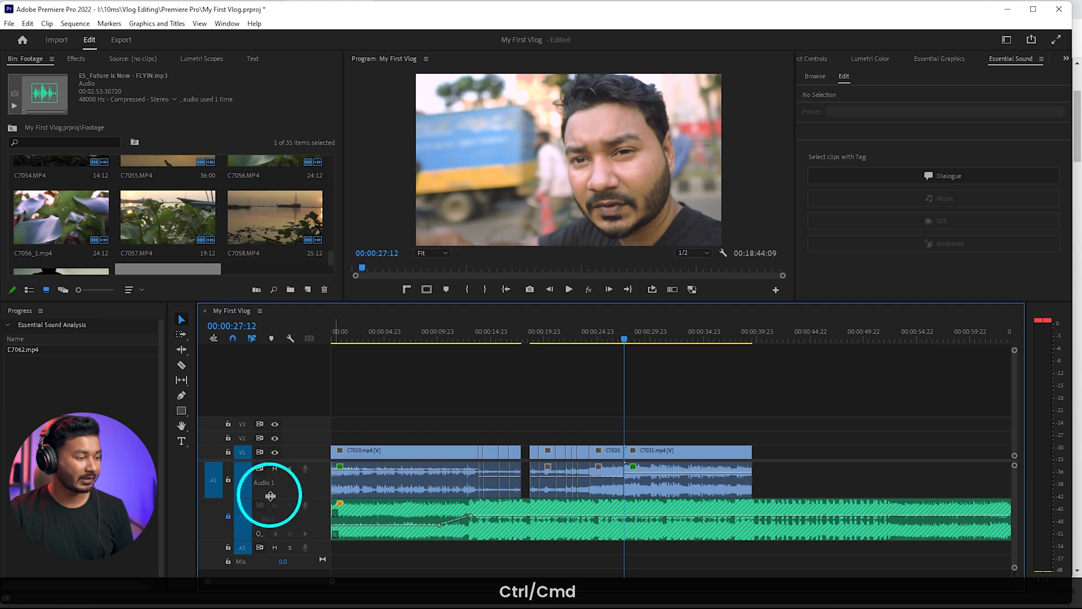
Unlock the music track and lower its volume with two keyframes at the start of talking clip C7031
{"action": "left_click", "coordinate": [228, 515]}
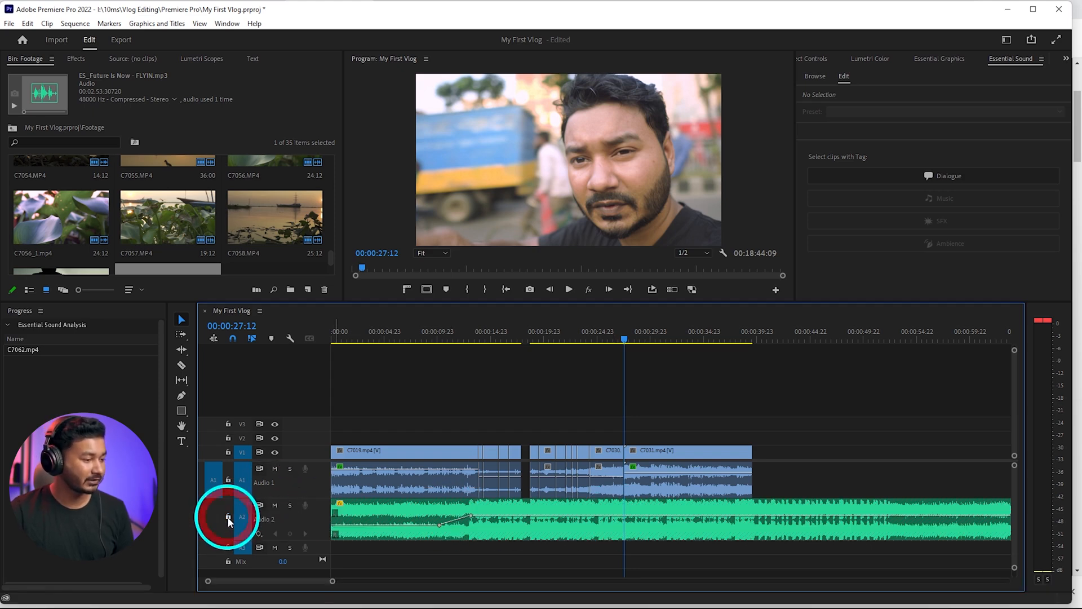
{"action": "left_click", "coordinate": [626, 517], "text": "ctrl"}
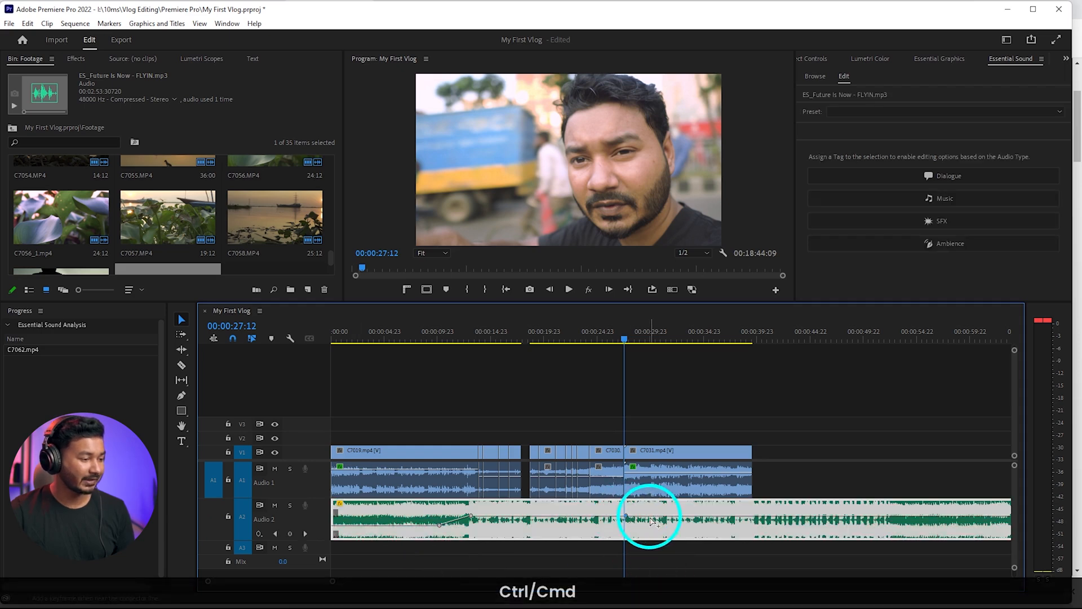
{"action": "left_click_drag", "start_coordinate": [651, 517], "coordinate": [643, 527]}
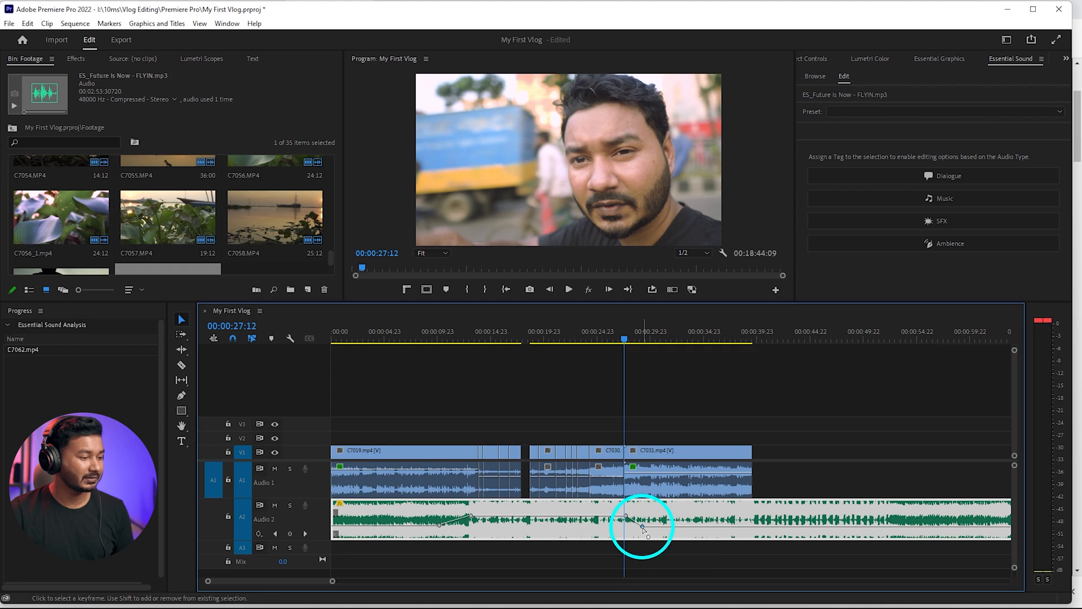
{"action": "key", "text": "space"}
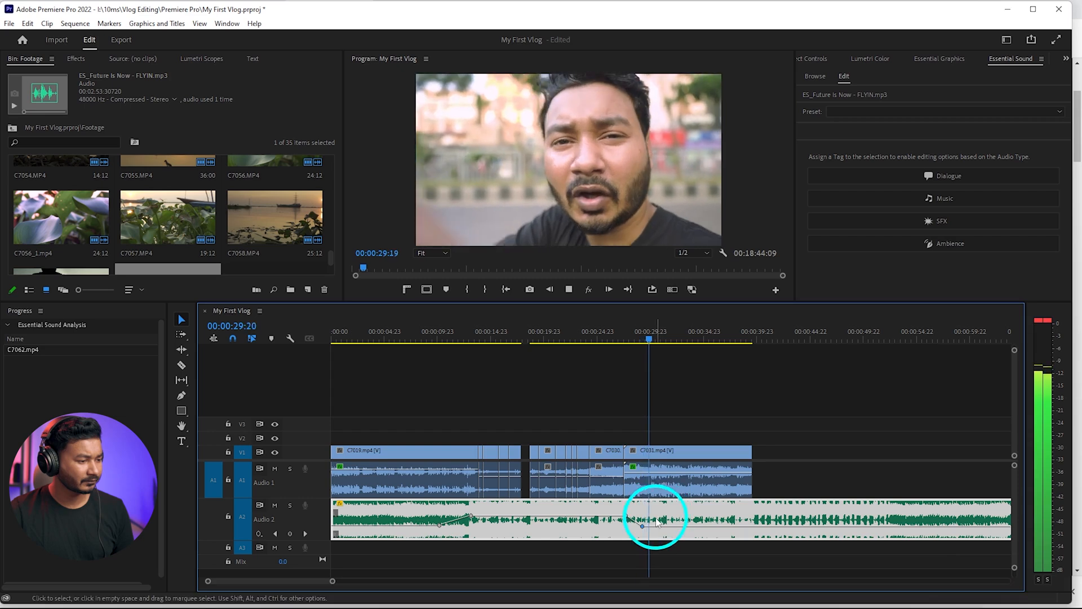
{"action": "left_click_drag", "start_coordinate": [645, 528], "coordinate": [642, 529]}
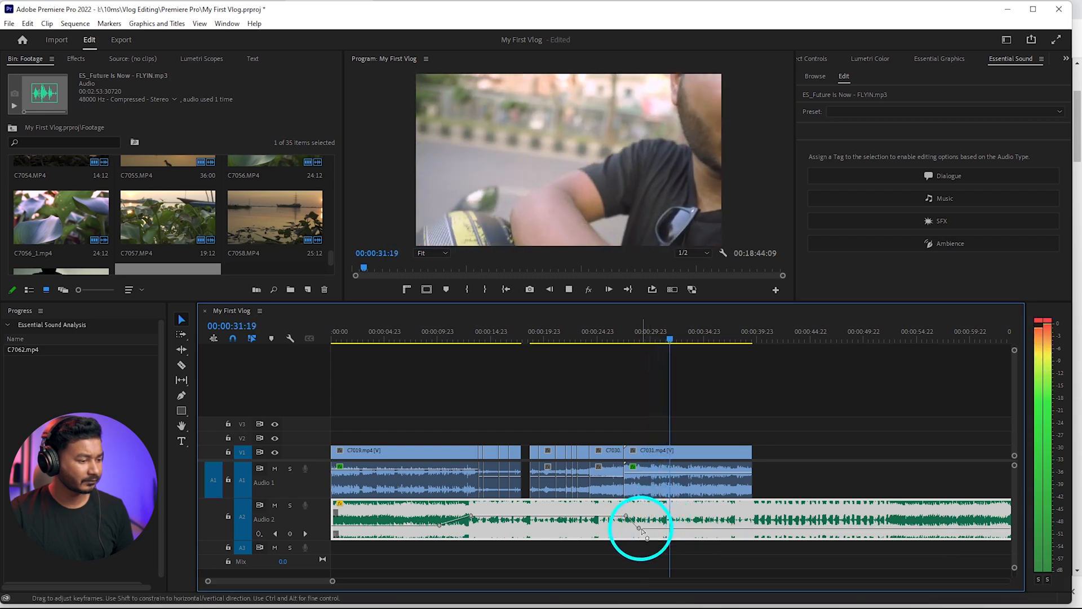
{"action": "key", "text": "space"}
{"action": "key", "text": "space"}
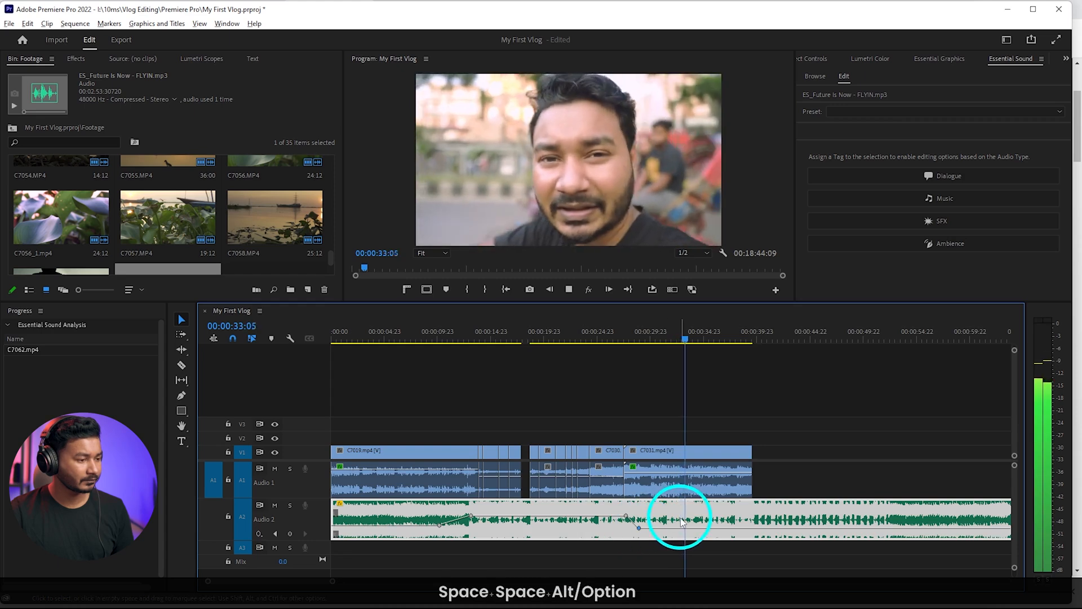
Add two music volume keyframes at the end of C7031, raising the level back to -0.5 dB by 00:00:39:12
{"action": "scroll", "coordinate": [681, 517], "scroll_direction": "down", "scroll_amount": 2}
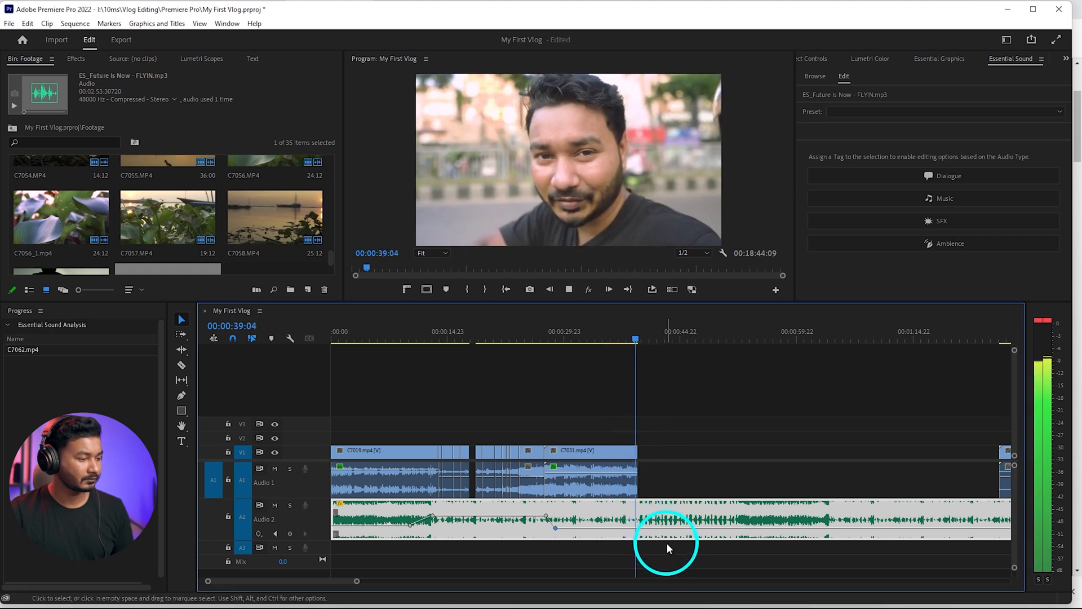
{"action": "key", "text": "space"}
{"action": "key", "text": "space"}
{"action": "key", "text": "space"}
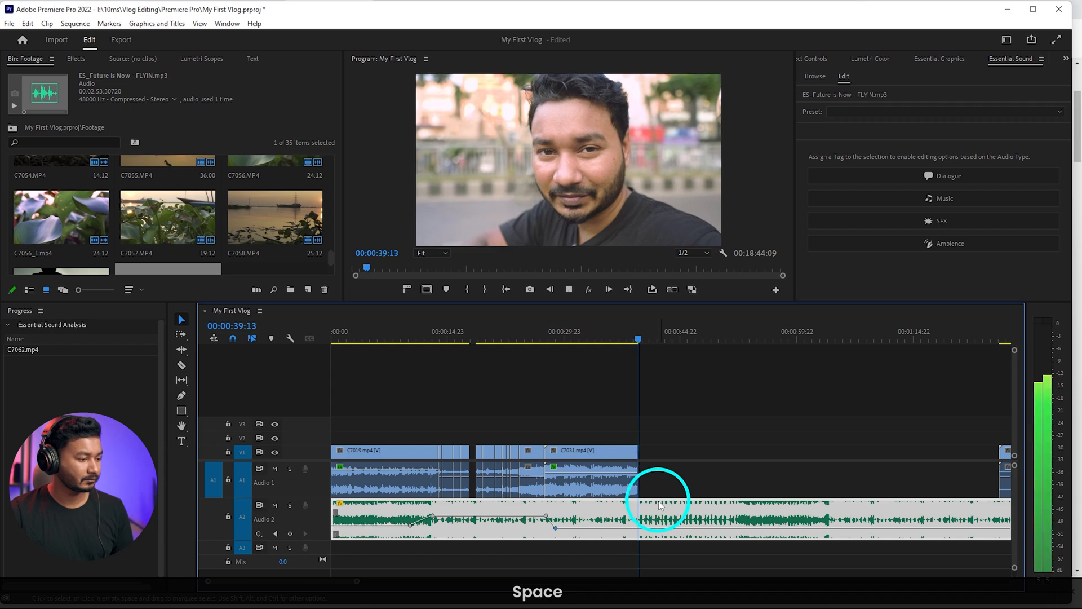
{"action": "left_click_drag", "start_coordinate": [646, 341], "coordinate": [637, 340]}
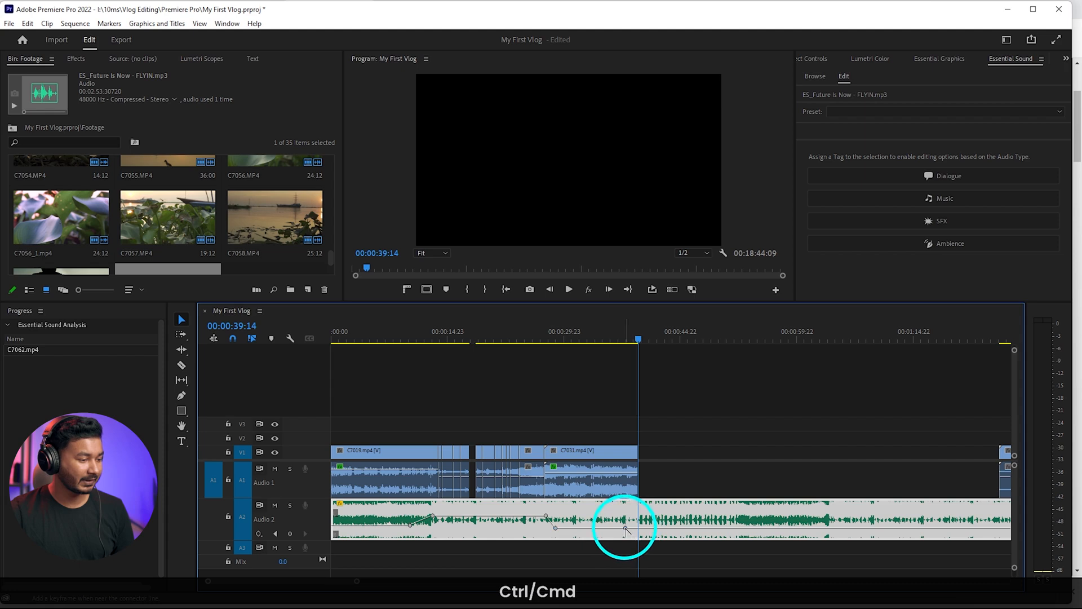
{"action": "left_click_drag", "start_coordinate": [638, 528], "coordinate": [638, 516]}
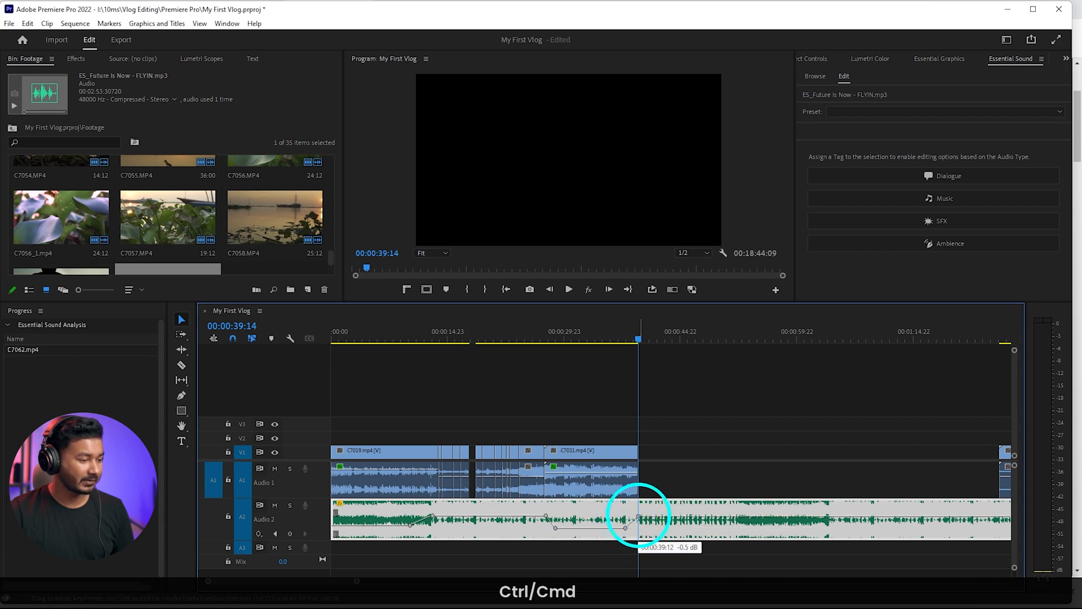
{"action": "key", "text": "space"}
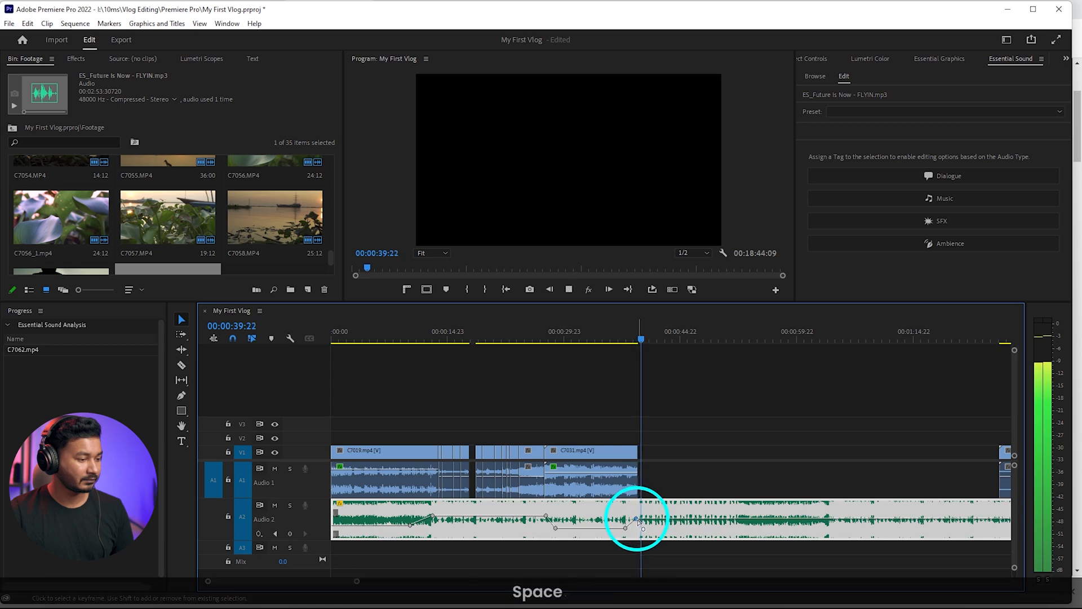
Move road clip C7032 back so it directly follows talking clip C7031
{"action": "scroll", "coordinate": [640, 523], "scroll_direction": "down", "scroll_amount": 2}
{"action": "key", "text": "space"}
{"action": "scroll", "coordinate": [680, 478], "scroll_direction": "down", "scroll_amount": 2}
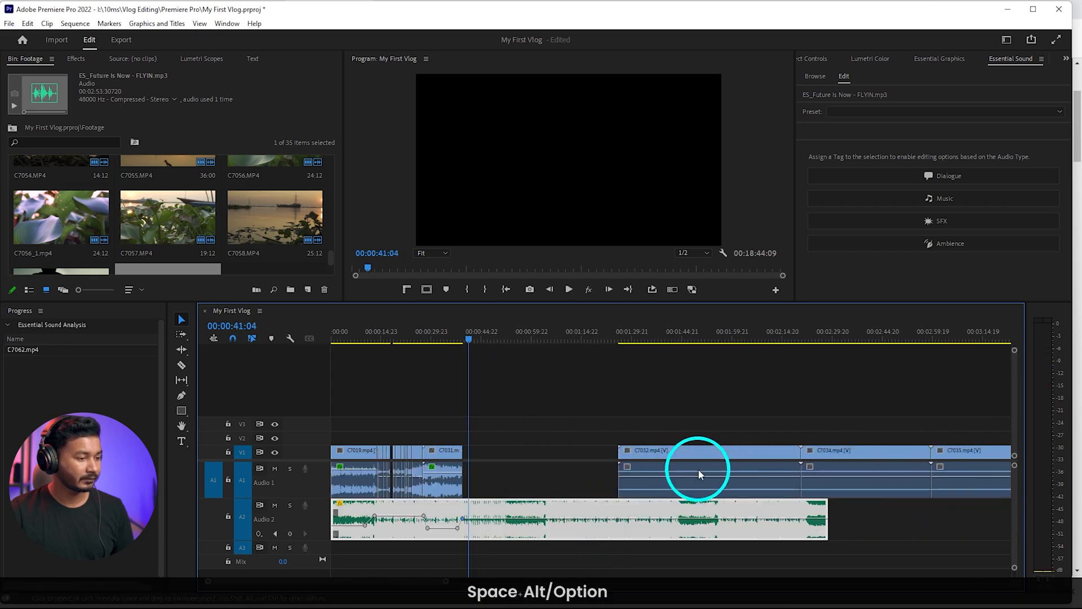
{"action": "left_click_drag", "start_coordinate": [679, 458], "coordinate": [527, 462]}
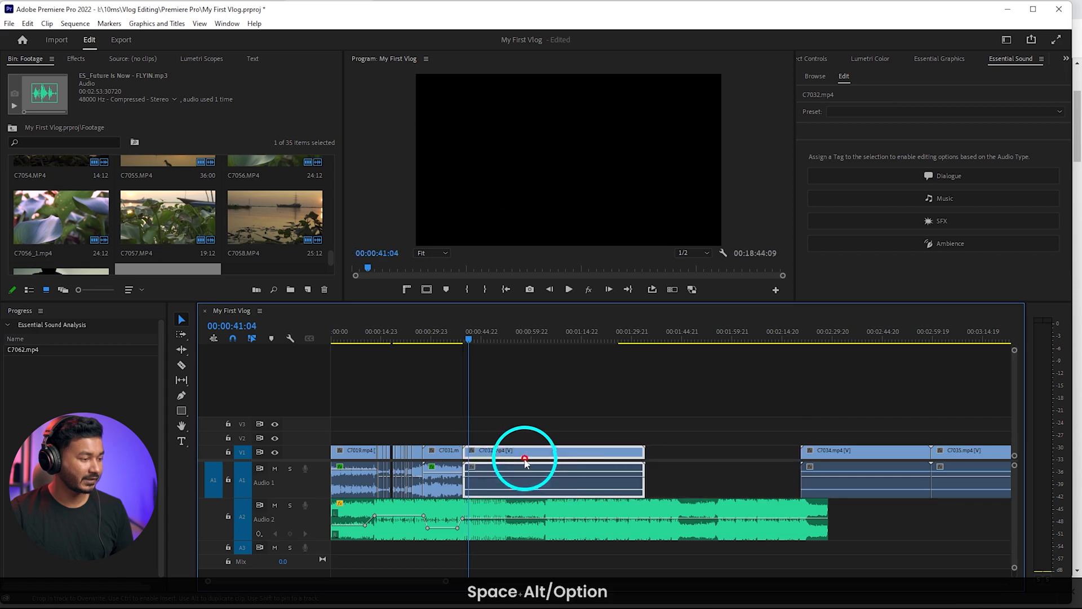
Try to ripple-trim the start of C7032 while the music track is unlocked, and undo the trim
{"action": "scroll", "coordinate": [485, 451], "scroll_direction": "up", "scroll_amount": 3}
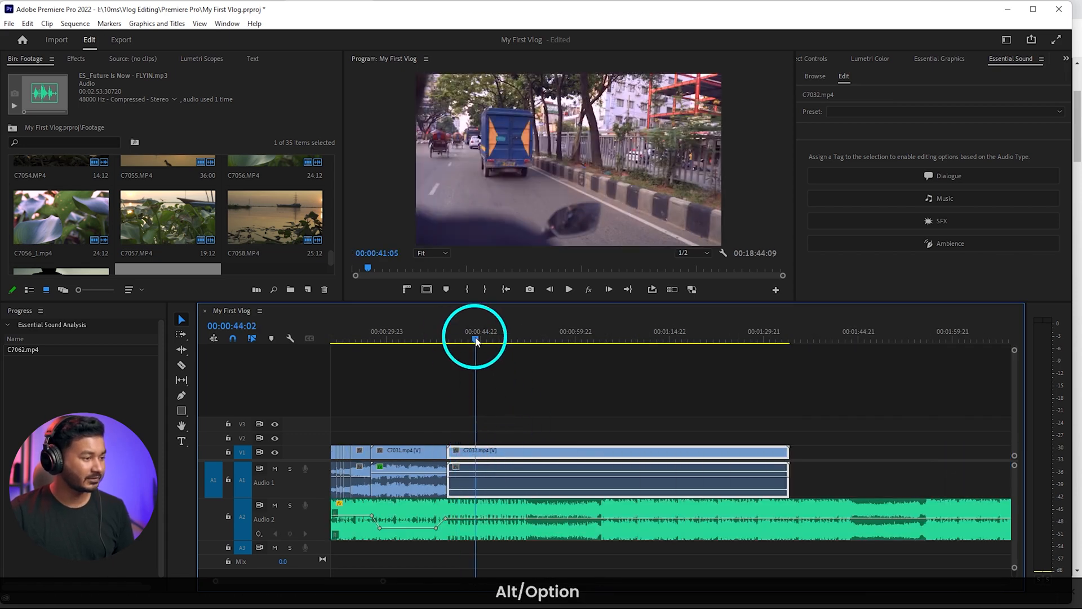
{"action": "left_click_drag", "start_coordinate": [476, 341], "coordinate": [505, 342]}
{"action": "key", "text": "q"}
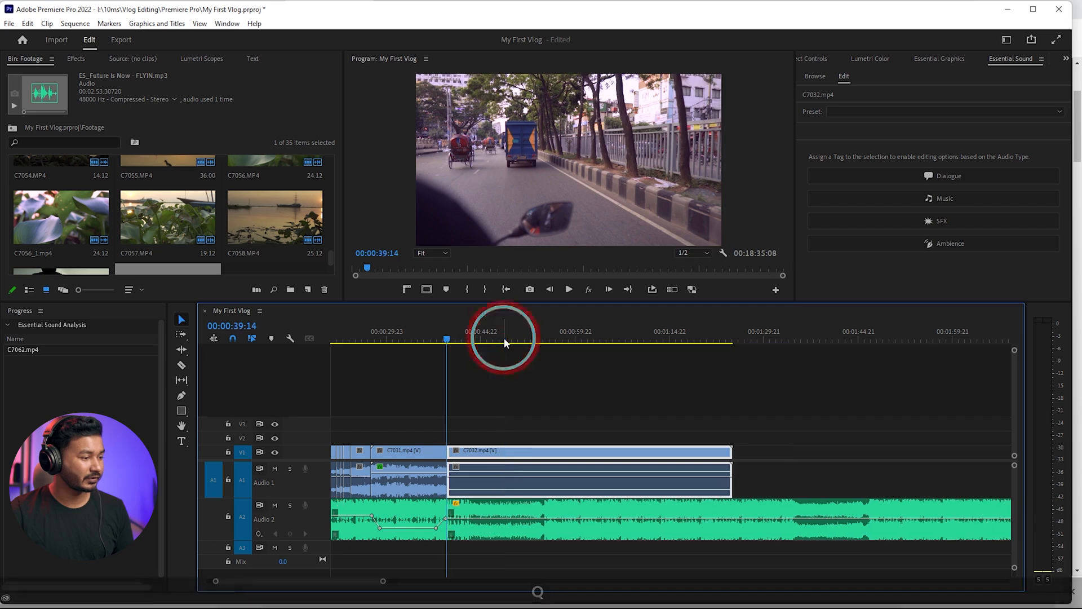
{"action": "key", "text": "ctrl+z"}
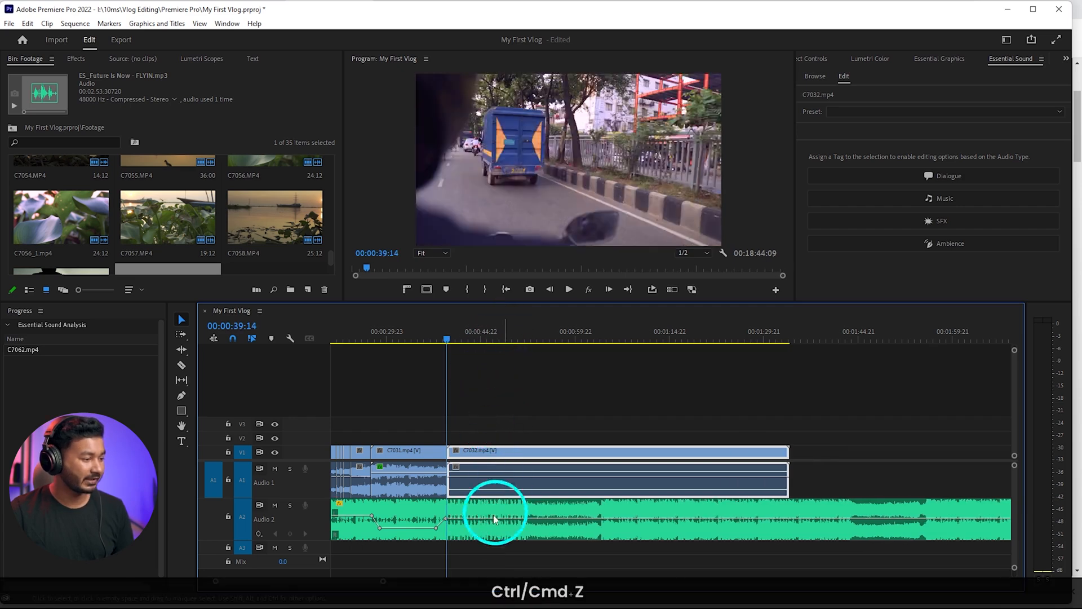
Lock the music track and cut C7032 on the music's beat at 00:00:40:03
{"action": "left_click", "coordinate": [228, 516]}
{"action": "key", "text": "space"}
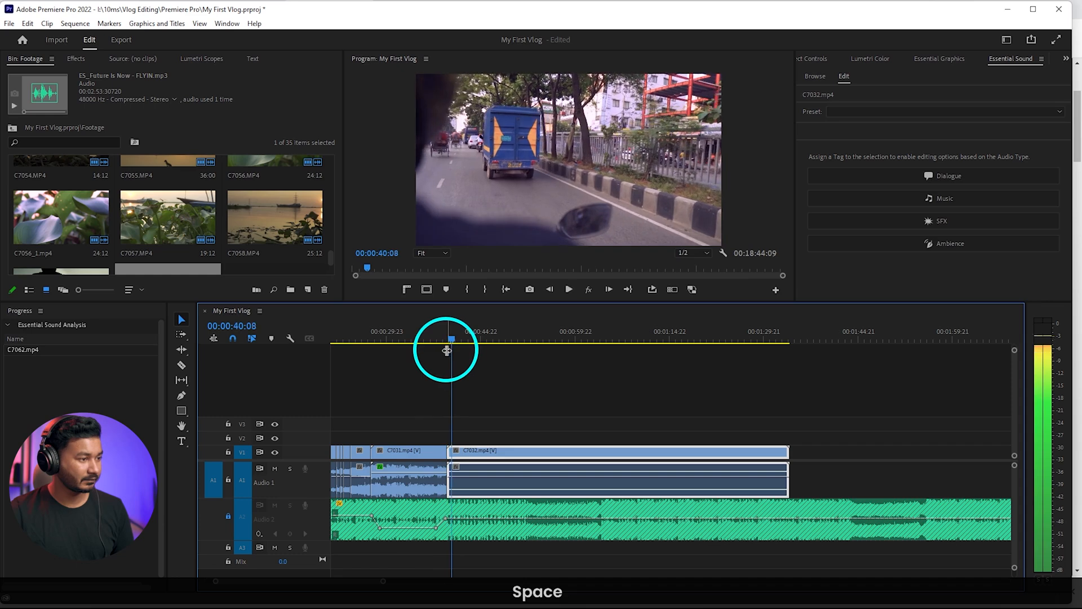
{"action": "key", "text": "space"}
{"action": "scroll", "coordinate": [462, 455], "scroll_direction": "up", "scroll_amount": 4}
{"action": "scroll", "coordinate": [447, 466], "scroll_direction": "up", "scroll_amount": 3}
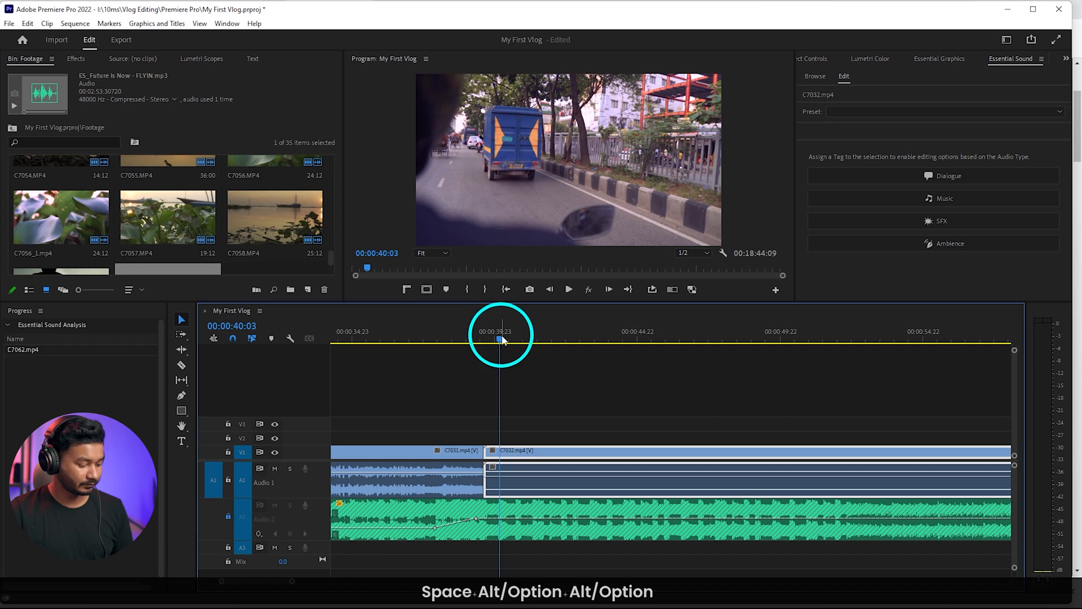
{"action": "key", "text": "c"}
Ripple-trim the start of the second C7032 piece to 00:00:56:06, where the mirror is in focus
{"action": "scroll", "coordinate": [513, 366], "scroll_direction": "down", "scroll_amount": 3}
{"action": "left_click_drag", "start_coordinate": [511, 338], "coordinate": [733, 361]}
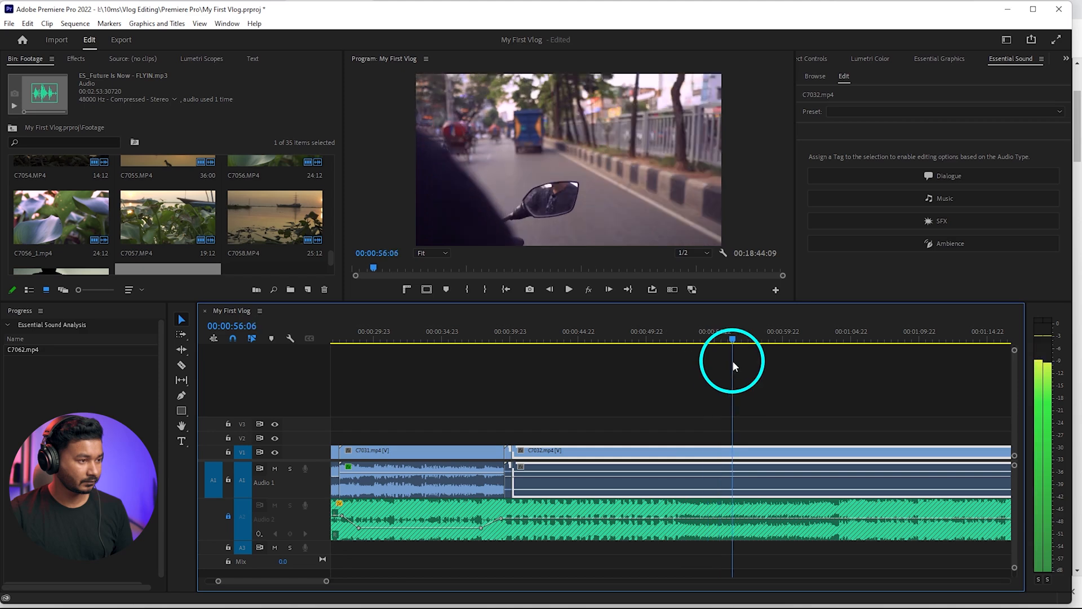
{"action": "key", "text": "q"}
Roll the cut between the two C7032 pieces a few frames later so it lands on the music's beat
{"action": "scroll", "coordinate": [530, 445], "scroll_direction": "up", "scroll_amount": 3}
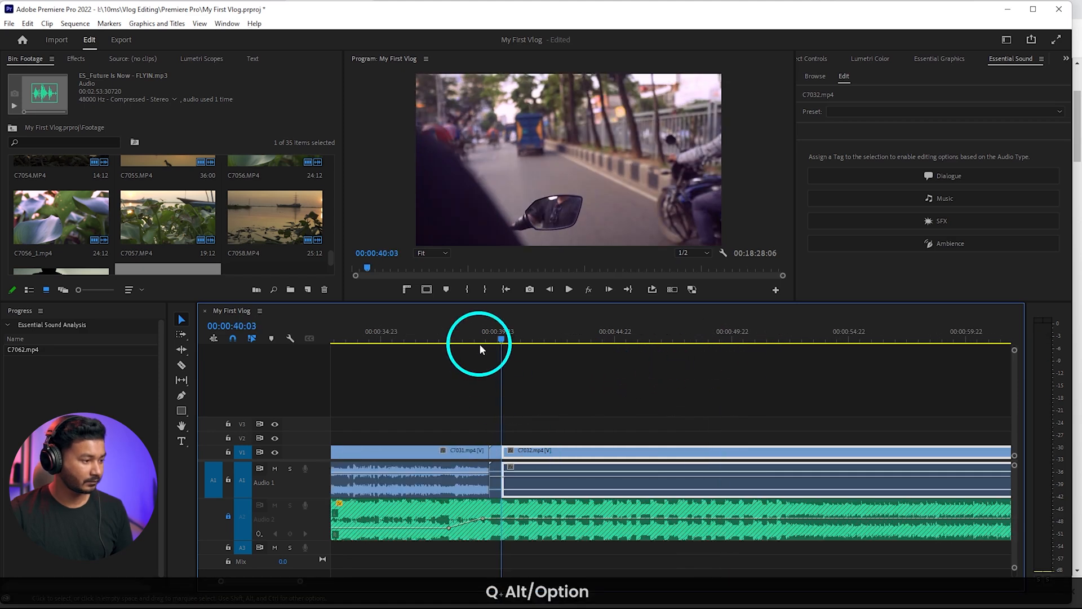
{"action": "left_click", "coordinate": [479, 338]}
{"action": "key", "text": "space"}
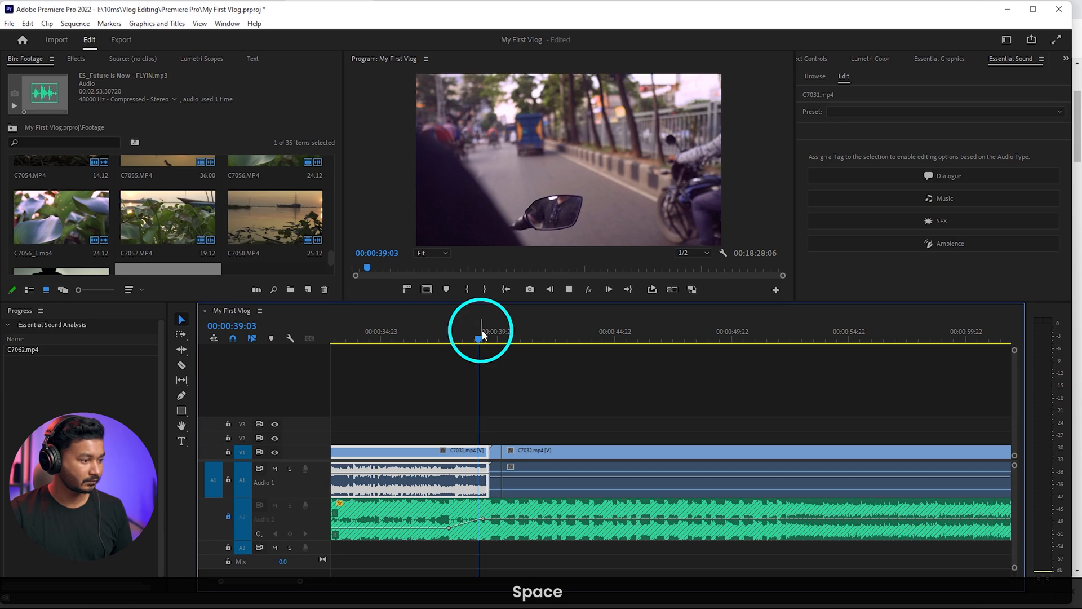
{"action": "key", "text": "space"}
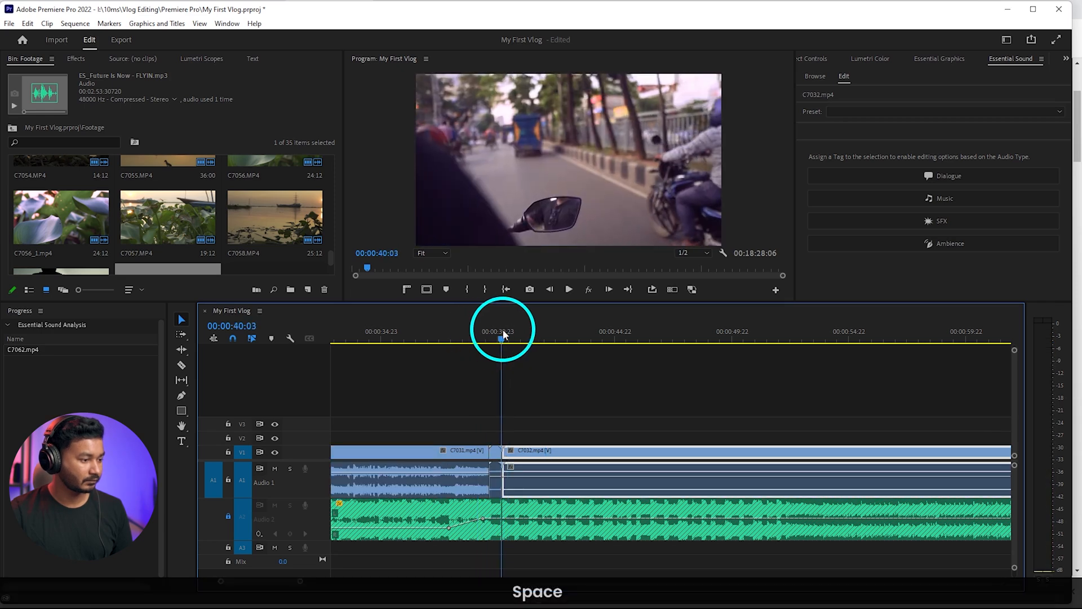
{"action": "left_click_drag", "start_coordinate": [501, 331], "coordinate": [489, 331]}
{"action": "key", "text": "space"}
{"action": "scroll", "coordinate": [516, 448], "scroll_direction": "up", "scroll_amount": 3}
{"action": "key", "text": "space"}
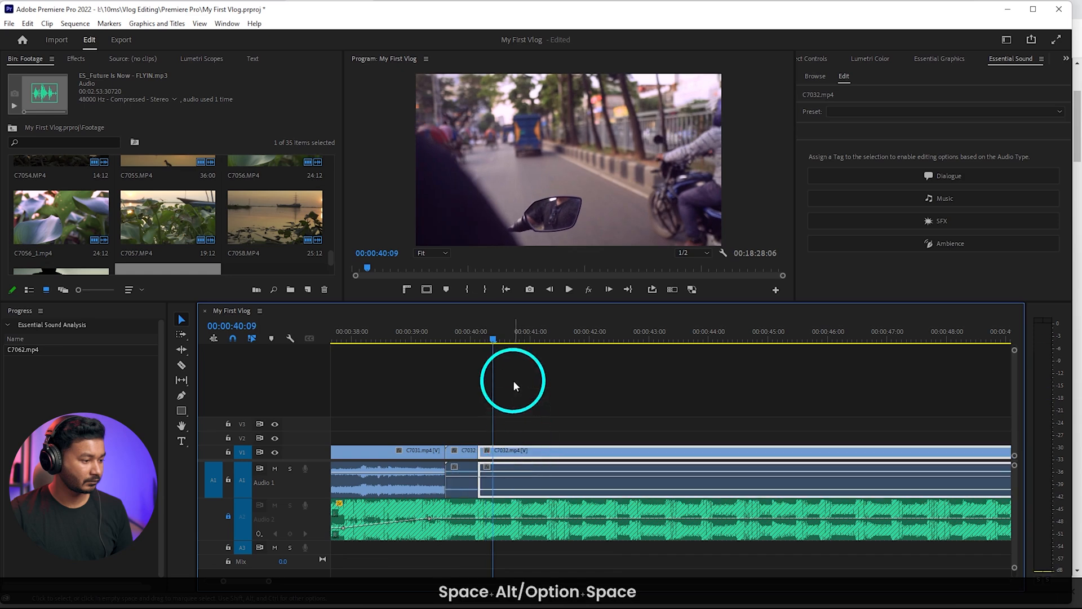
{"action": "left_click", "coordinate": [490, 343]}
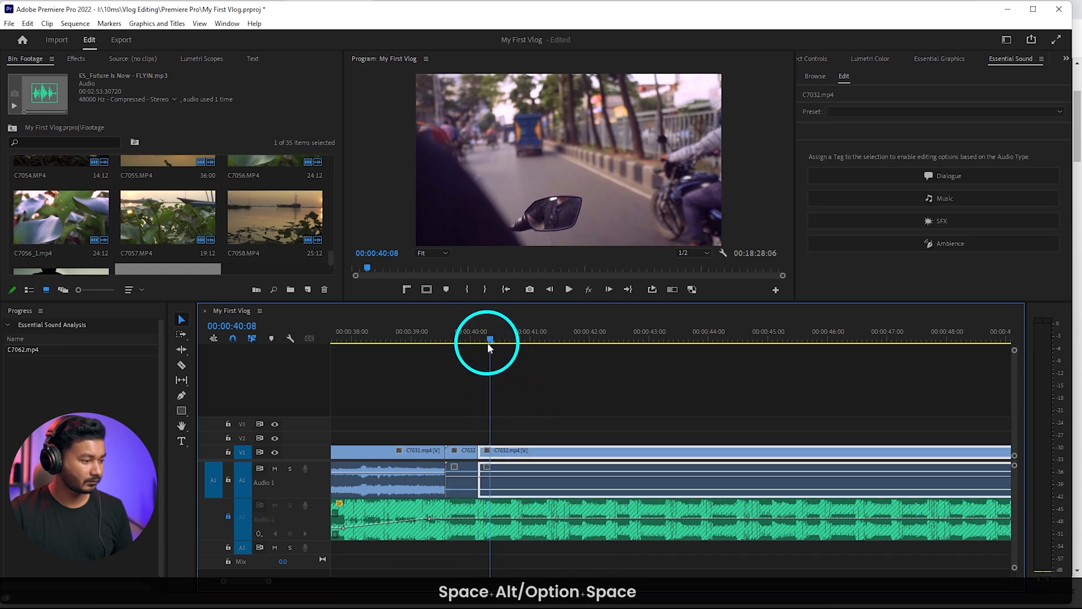
{"action": "left_click_drag", "start_coordinate": [488, 344], "coordinate": [485, 344]}
{"action": "left_click_drag", "start_coordinate": [527, 450], "coordinate": [488, 450]}
Cut the second C7032 piece at 00:00:41:07, on the music's next beat
{"action": "key", "text": "space"}
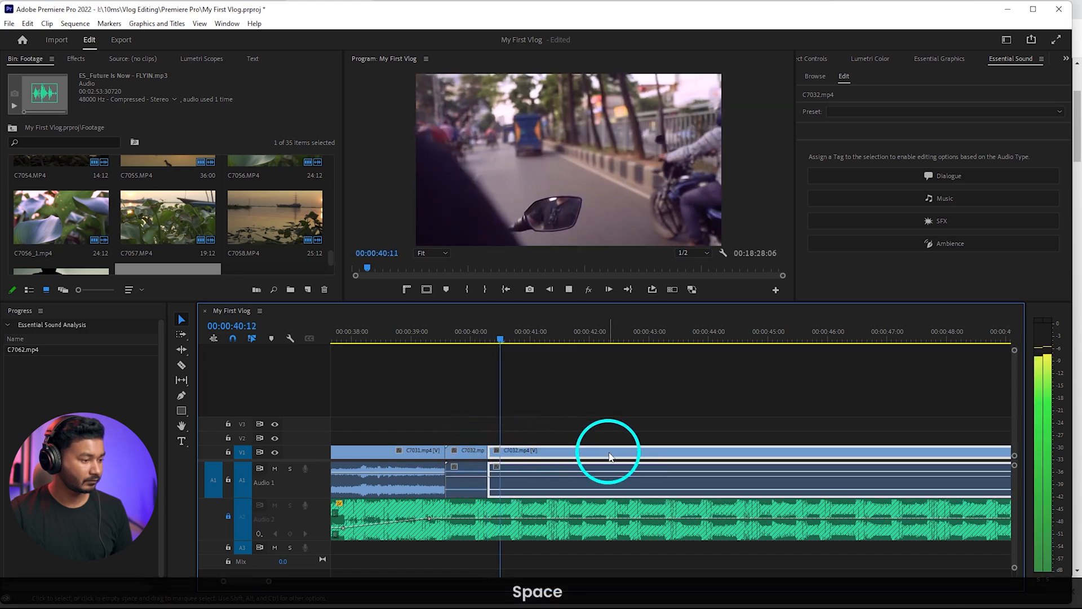
{"action": "key", "text": "space"}
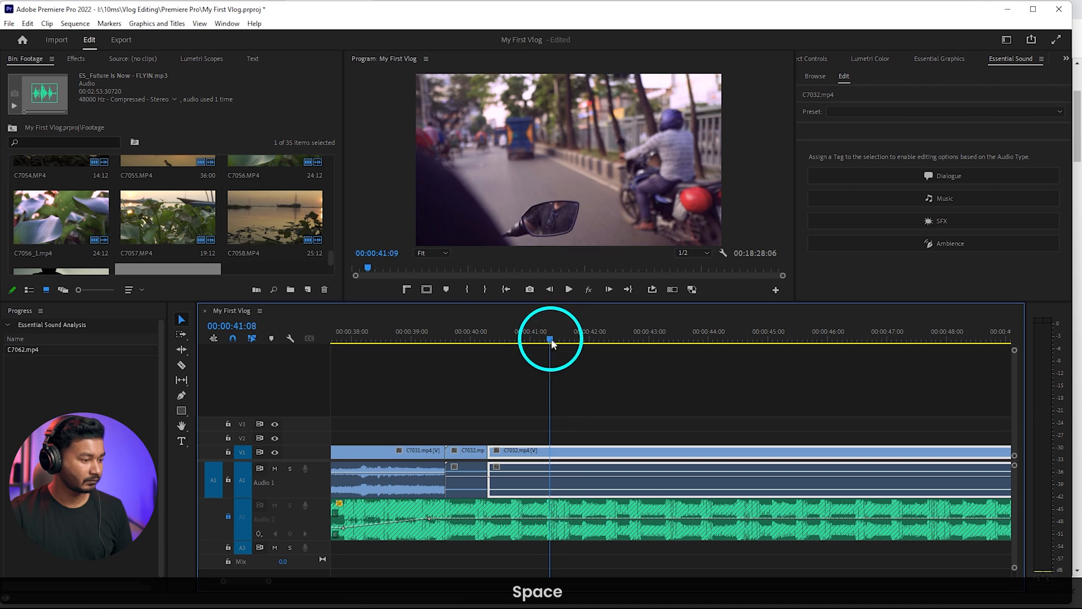
{"action": "left_click_drag", "start_coordinate": [552, 344], "coordinate": [546, 341]}
{"action": "key", "text": "shift+c"}
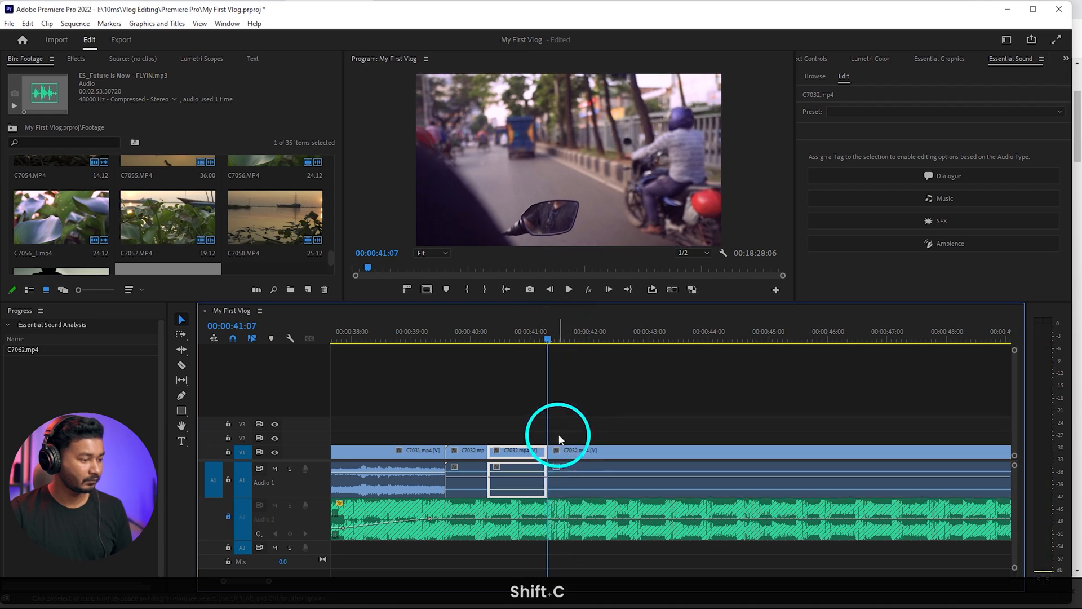
{"action": "key", "text": "space"}
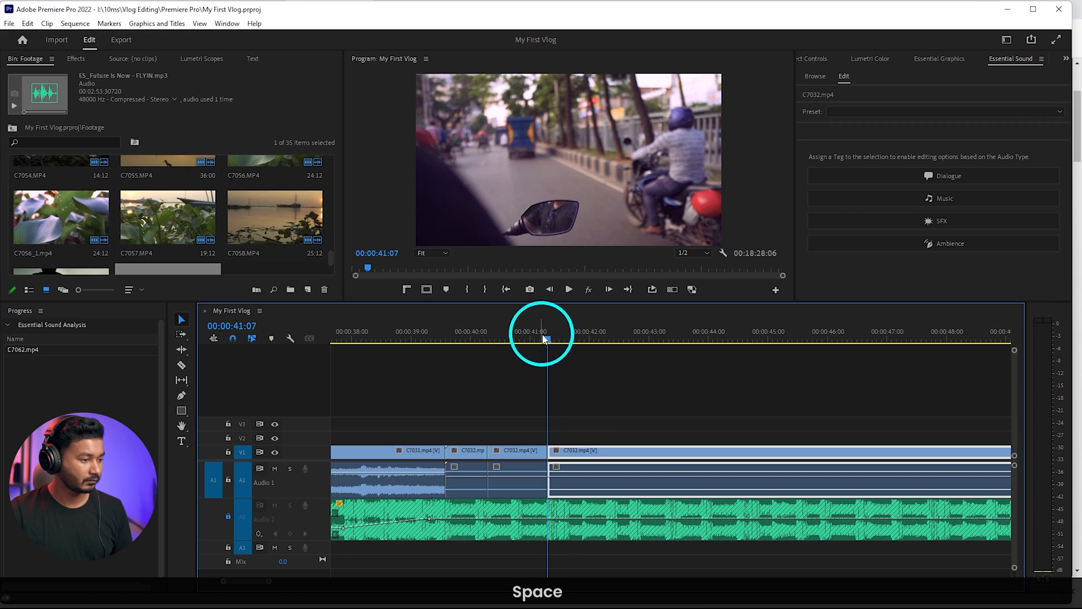
Ripple-delete the rest of C7032 after 00:00:41:07 and close the remaining gap before C7034
{"action": "left_click_drag", "start_coordinate": [543, 336], "coordinate": [604, 342]}
{"action": "scroll", "coordinate": [601, 460], "scroll_direction": "down", "scroll_amount": 3}
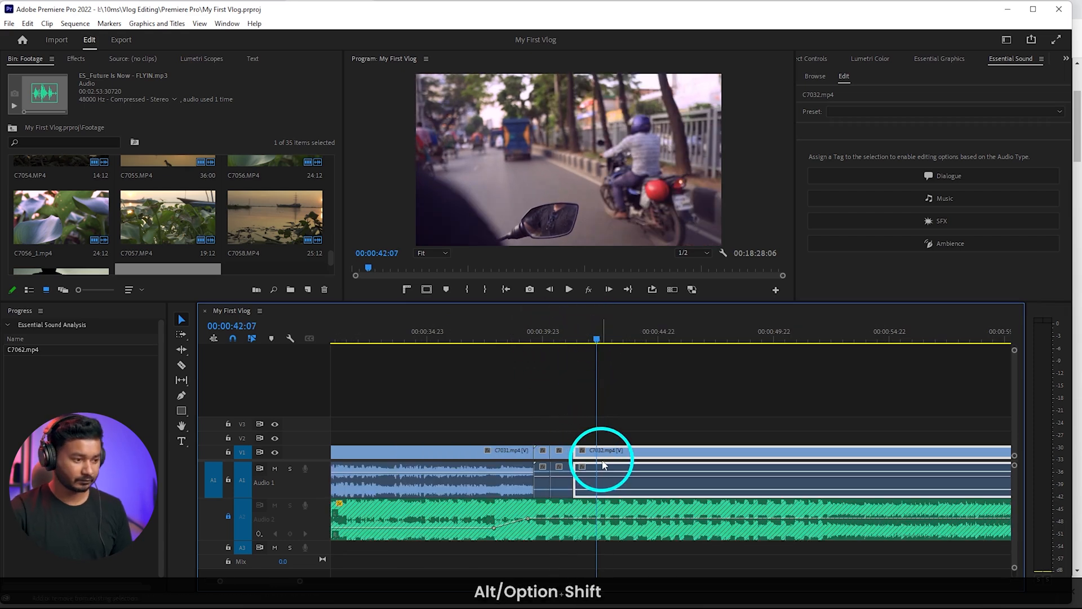
{"action": "key", "text": "alt+shift+Delete"}
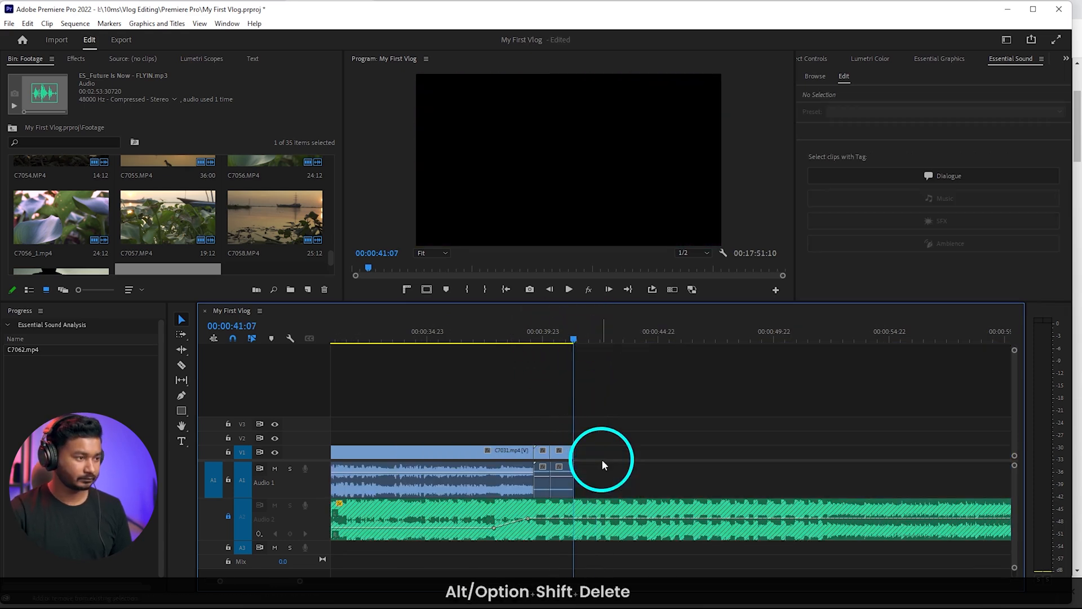
{"action": "right_click", "coordinate": [668, 451]}
{"action": "left_click", "coordinate": [697, 460]}
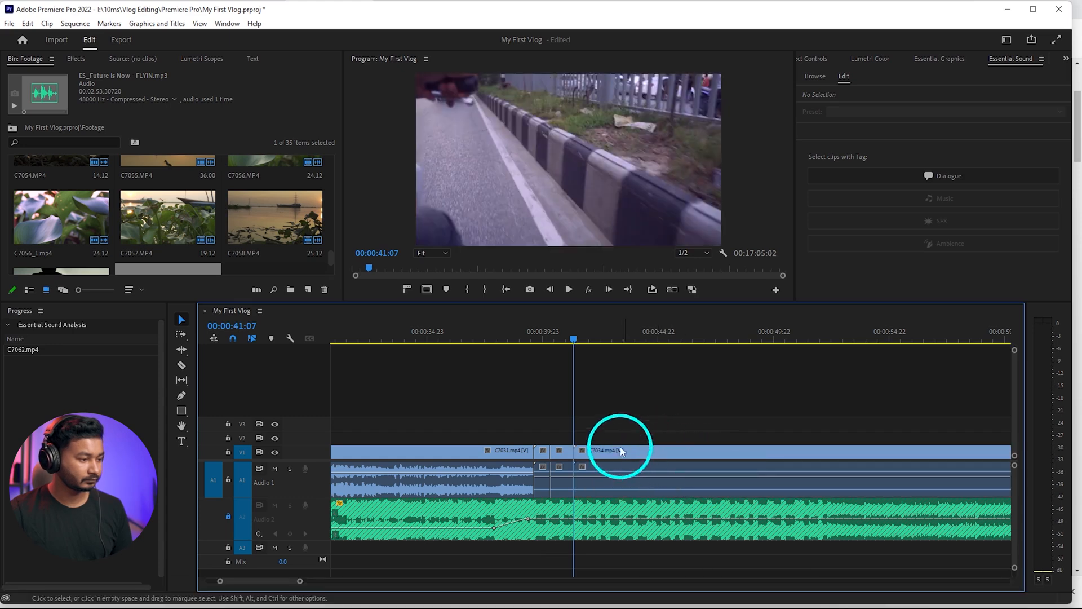
Ripple-trim the start of C7034 so it opens on the motorbike handlebar passing the roadside bushes
{"action": "key", "text": "space"}
{"action": "scroll", "coordinate": [597, 407], "scroll_direction": "down", "scroll_amount": 3}
{"action": "key", "text": "space"}
{"action": "left_click_drag", "start_coordinate": [592, 322], "coordinate": [793, 348]}
{"action": "key", "text": "q"}
{"action": "key", "text": "space"}
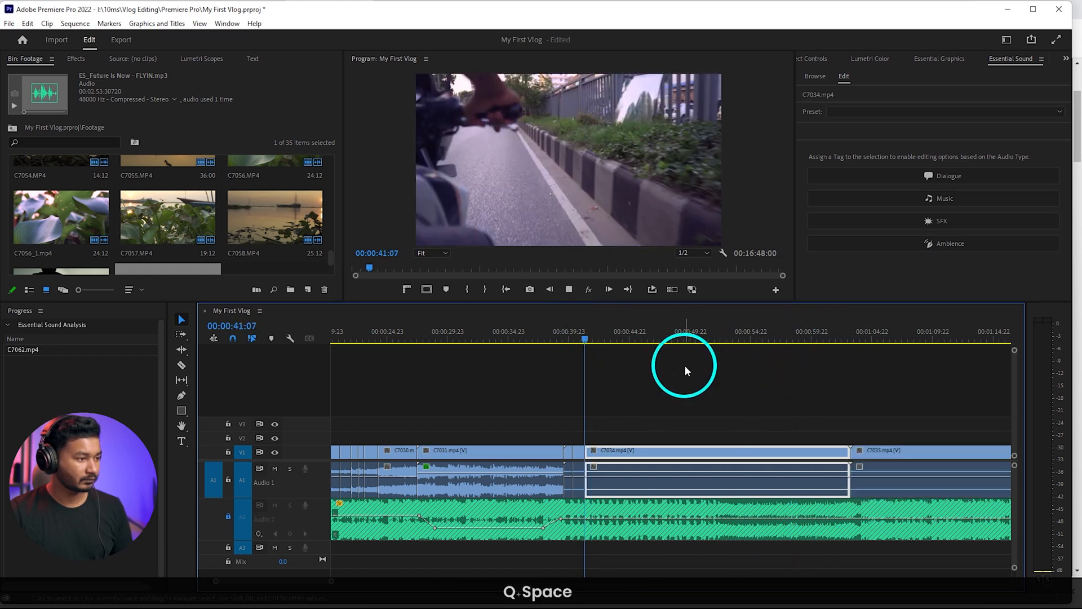
Ripple-trim the end of C7034 at 00:00:41:21, on the music's next beat, so C7035 follows directly
{"action": "scroll", "coordinate": [615, 483], "scroll_direction": "up", "scroll_amount": 3}
{"action": "key", "text": "space"}
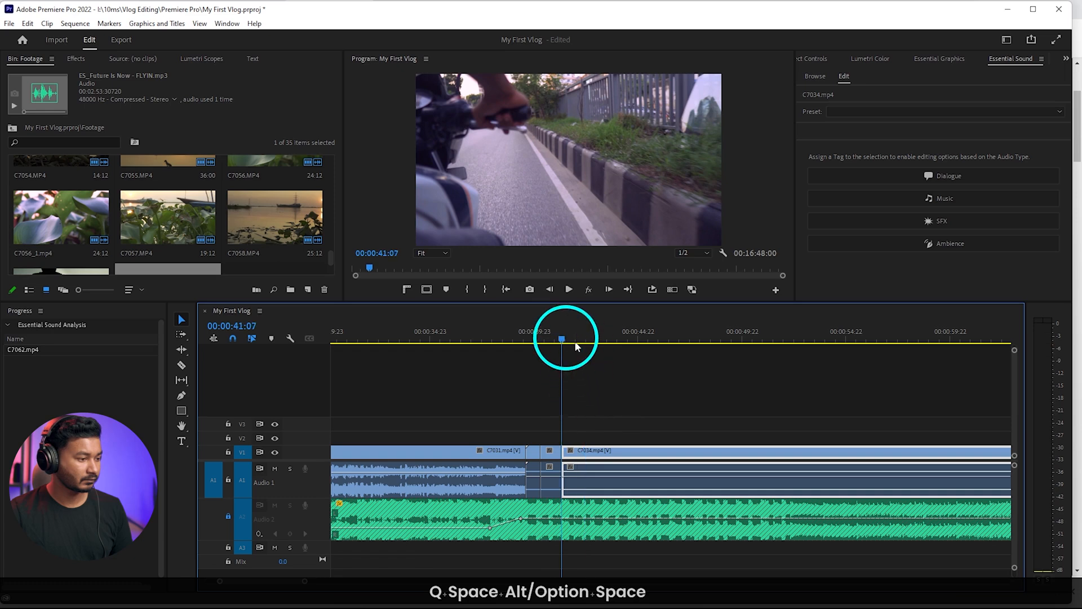
{"action": "key", "text": "space"}
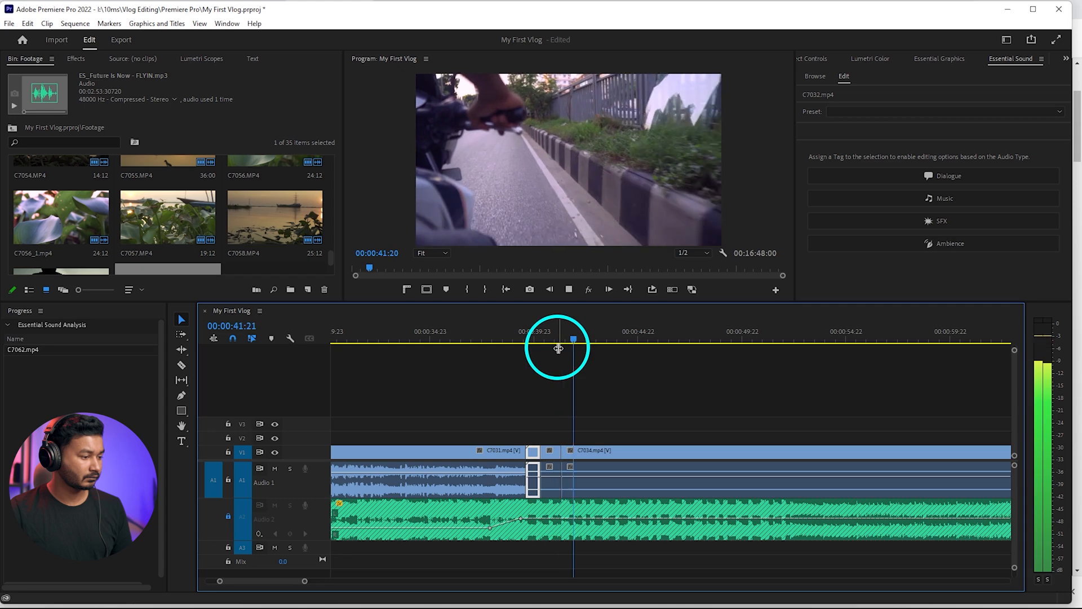
{"action": "key", "text": "space"}
{"action": "scroll", "coordinate": [592, 352], "scroll_direction": "up", "scroll_amount": 3}
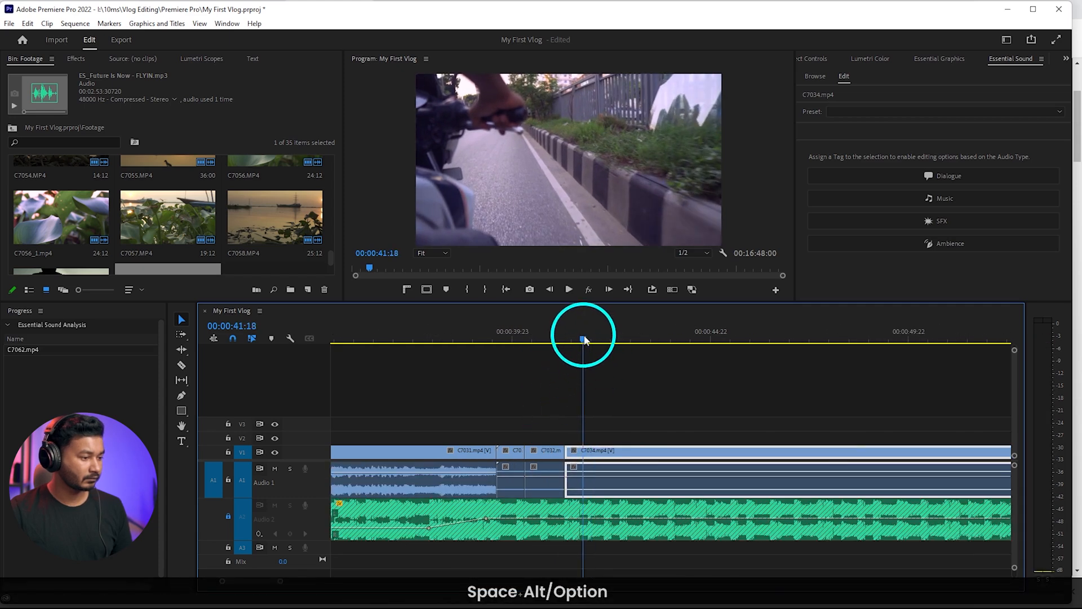
{"action": "left_click_drag", "start_coordinate": [583, 338], "coordinate": [589, 339]}
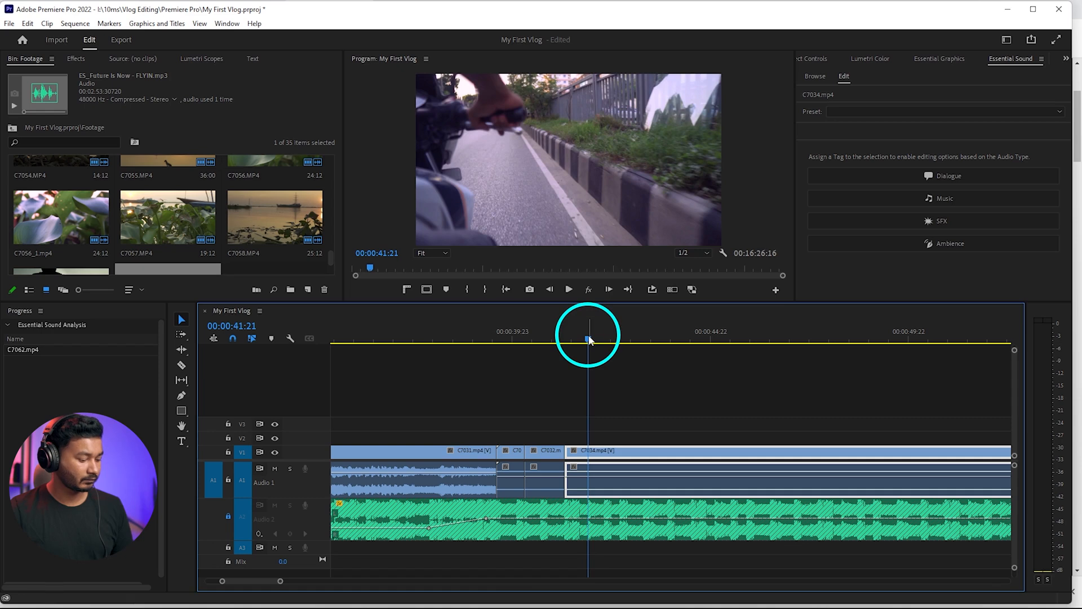
{"action": "key", "text": "w"}
{"action": "scroll", "coordinate": [593, 384], "scroll_direction": "down", "scroll_amount": 2, "text": "alt"}
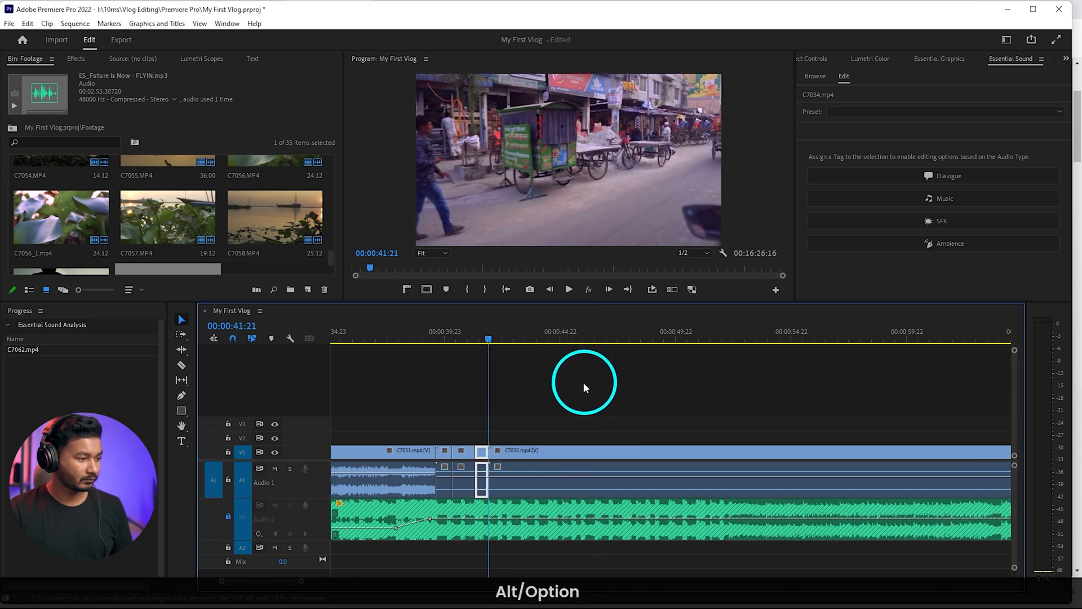
Play the short ride cuts and cut C7035 on the music's next beat, at 00:00:43:11
{"action": "mouse_move", "coordinate": [491, 338]}
{"action": "left_mouse_down"}
{"action": "mouse_move", "coordinate": [519, 338]}
{"action": "mouse_move", "coordinate": [476, 338]}
{"action": "left_mouse_up"}
{"action": "key", "text": "space"}
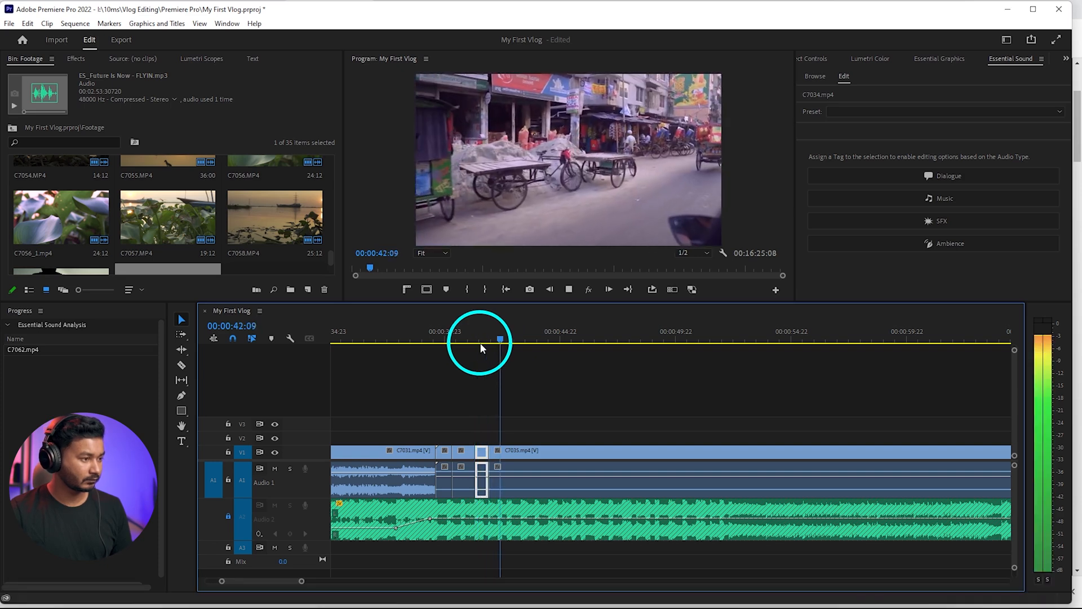
{"action": "key", "text": "space"}
{"action": "left_click", "coordinate": [531, 348]}
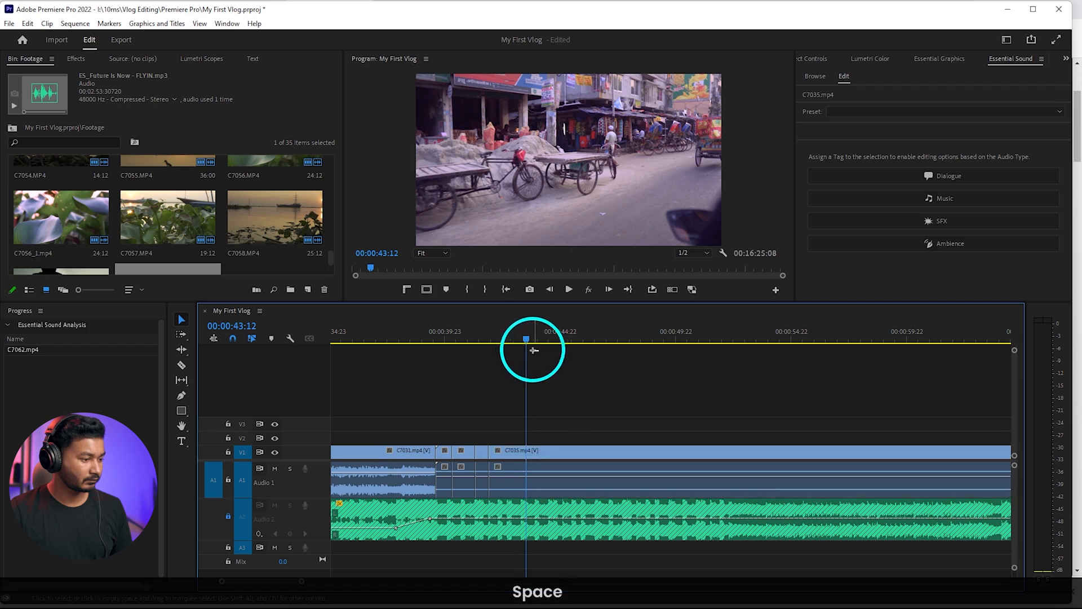
{"action": "left_click_drag", "start_coordinate": [521, 339], "coordinate": [526, 341]}
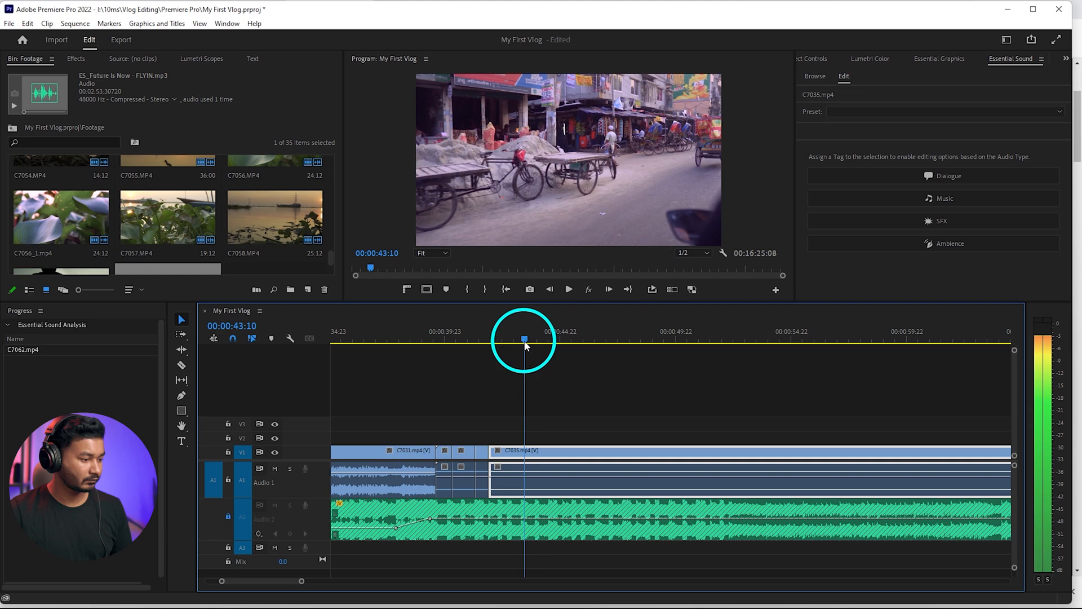
{"action": "key", "text": "shift+c"}
Ripple-trim the start of the second C7035 piece so it opens on the blue-and-orange truck beside the motorcyclist
{"action": "left_click_drag", "start_coordinate": [528, 344], "coordinate": [904, 361]}
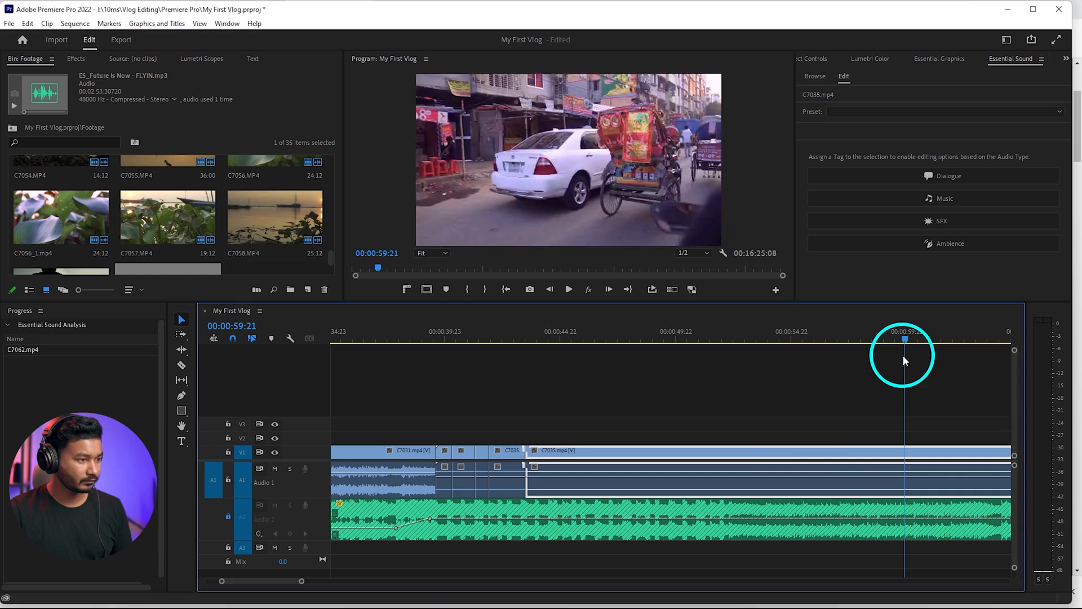
{"action": "scroll", "coordinate": [817, 410], "scroll_direction": "down", "scroll_amount": 8}
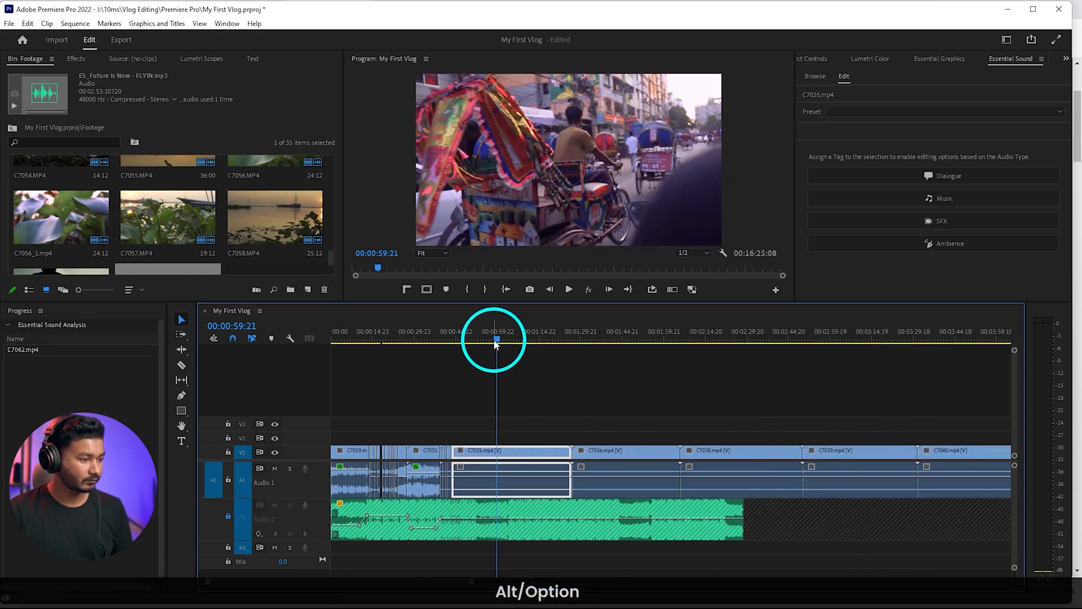
{"action": "left_click_drag", "start_coordinate": [539, 341], "coordinate": [548, 341]}
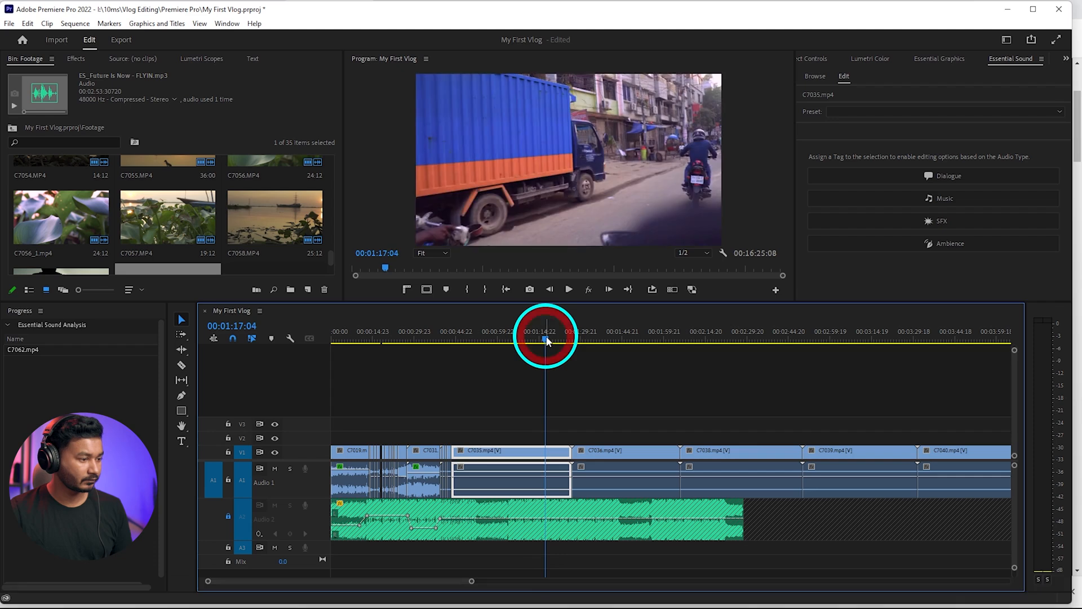
{"action": "key", "text": "q"}
{"action": "scroll", "coordinate": [495, 444], "scroll_direction": "up", "scroll_amount": 3}
{"action": "scroll", "coordinate": [495, 442], "scroll_direction": "up", "scroll_amount": 3}
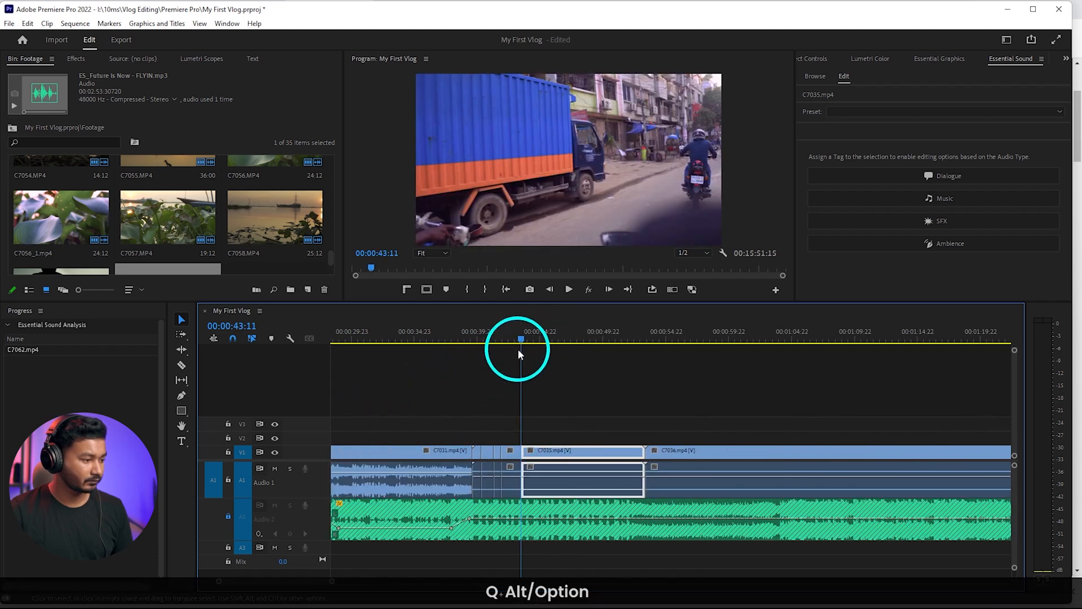
Play the truck shot and ripple-trim its end on the music's next beat, bringing C7036 up against it
{"action": "left_click", "coordinate": [495, 335]}
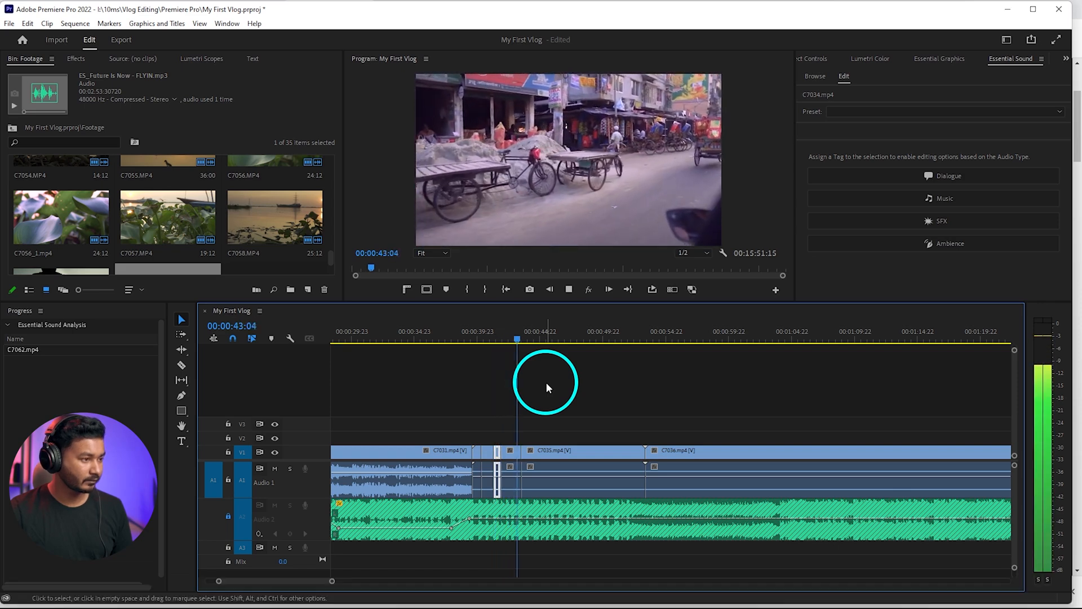
{"action": "key", "text": "space"}
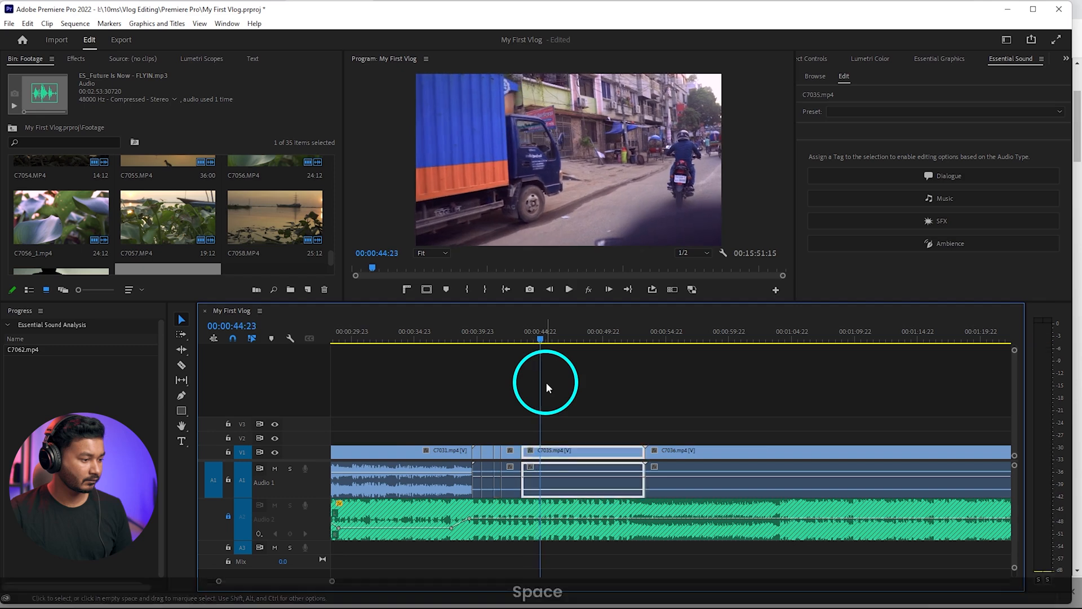
{"action": "scroll", "coordinate": [538, 428], "scroll_direction": "up", "scroll_amount": 3}
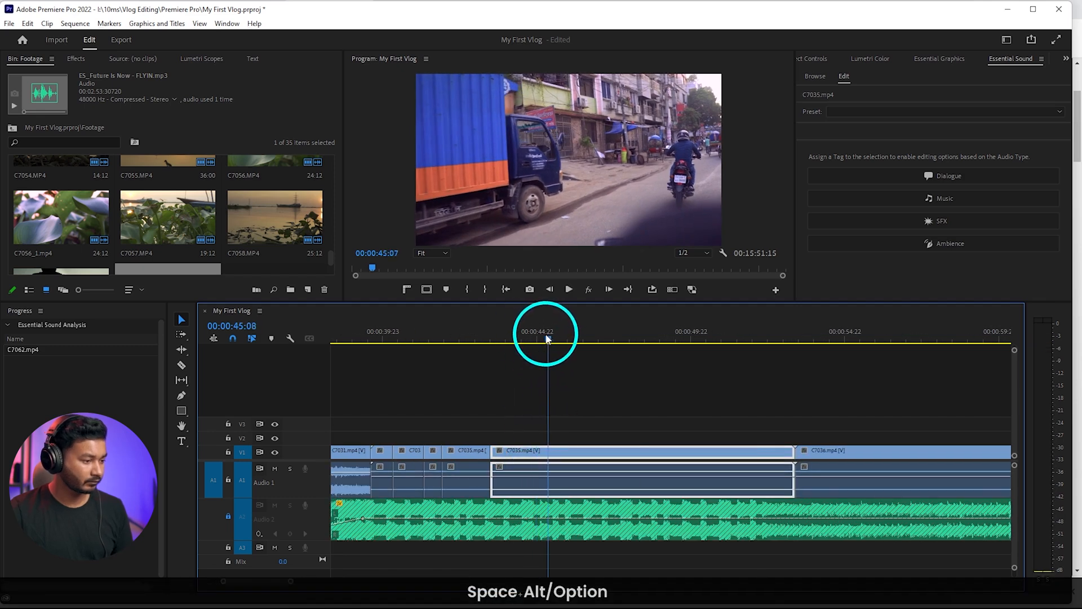
{"action": "mouse_move", "coordinate": [547, 339]}
{"action": "left_mouse_down"}
{"action": "mouse_move", "coordinate": [532, 338]}
{"action": "mouse_move", "coordinate": [540, 338]}
{"action": "left_mouse_up"}
{"action": "key", "text": "space"}
{"action": "key", "text": "space"}
Display the Time Remapping speed line on C7036 and enlarge the V1 track to make it editable
{"action": "key", "text": "space"}
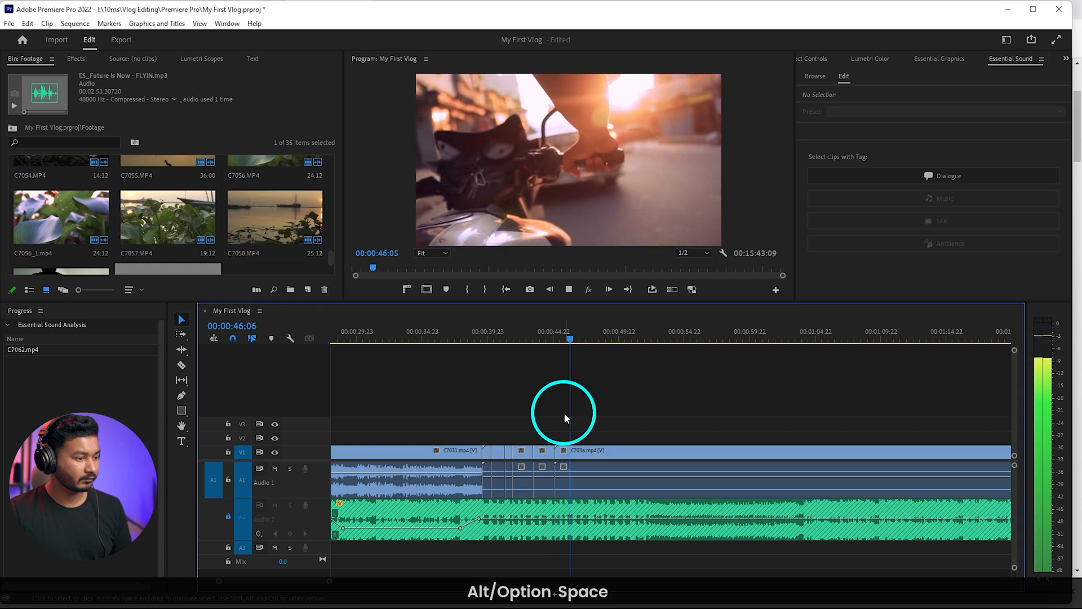
{"action": "key", "text": "space"}
{"action": "left_click_drag", "start_coordinate": [577, 339], "coordinate": [575, 339]}
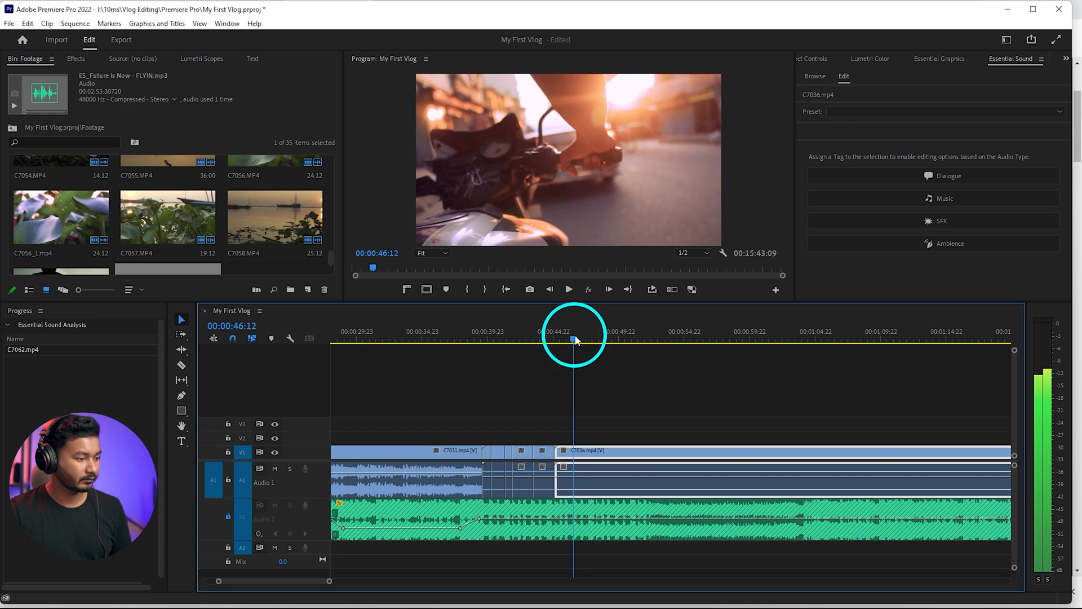
{"action": "right_click", "coordinate": [563, 452]}
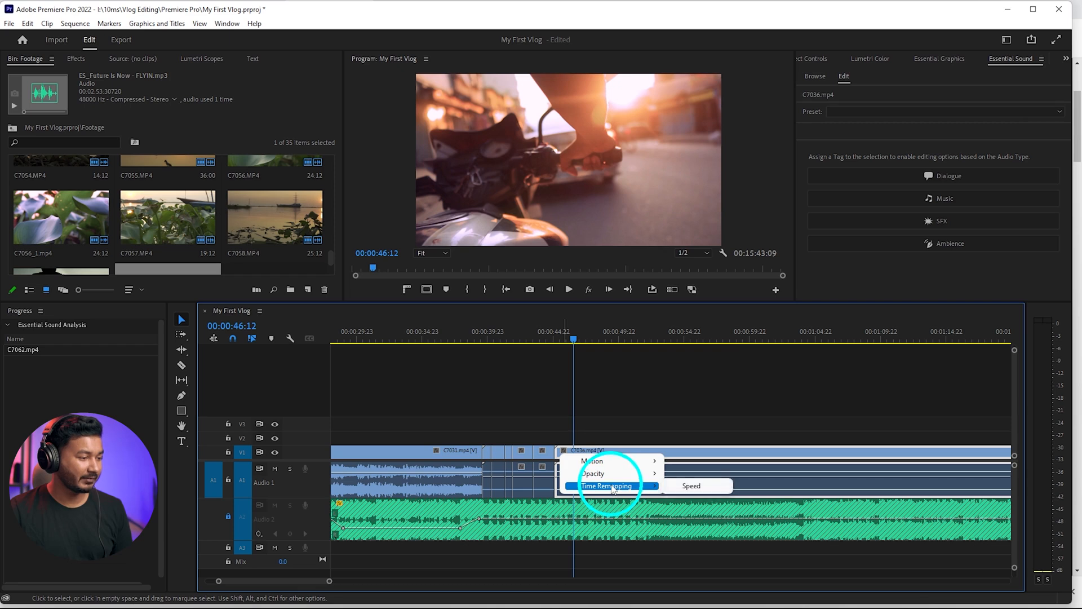
{"action": "left_click", "coordinate": [689, 485]}
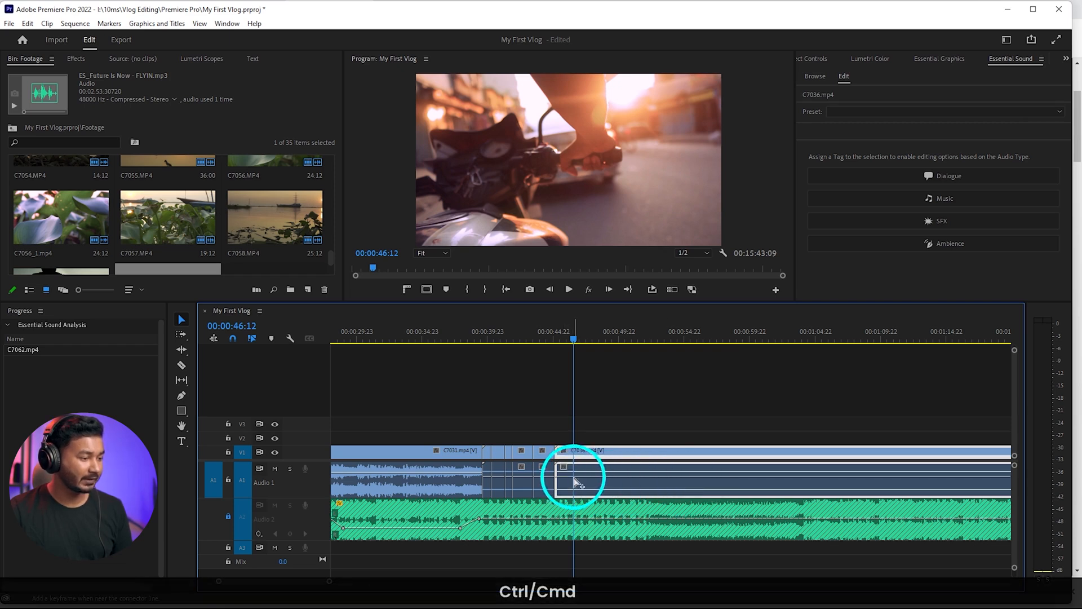
{"action": "key", "text": "ctrl+z"}
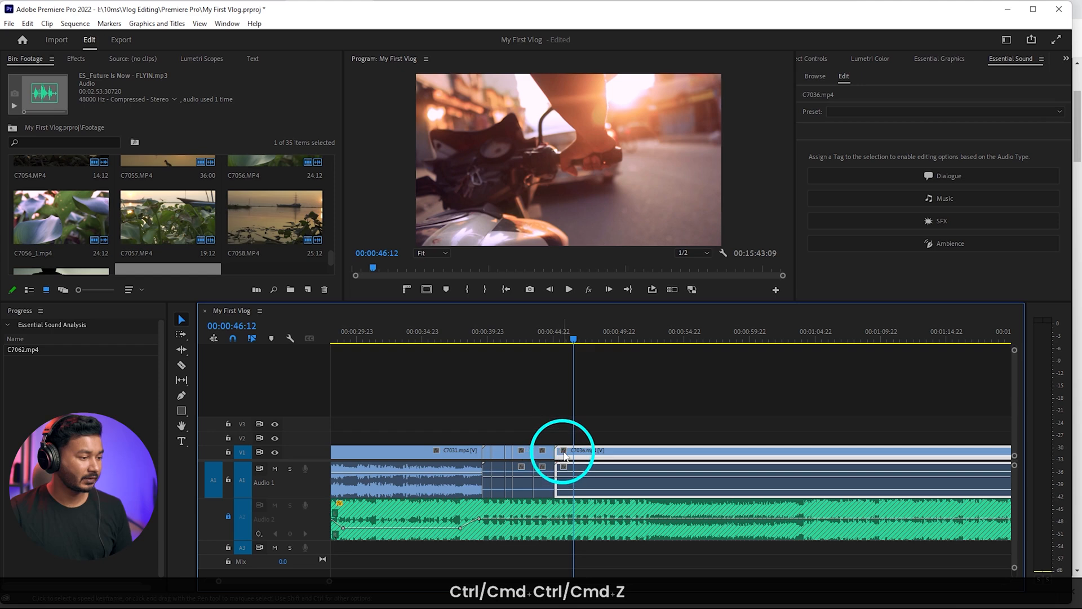
{"action": "left_click", "coordinate": [563, 450]}
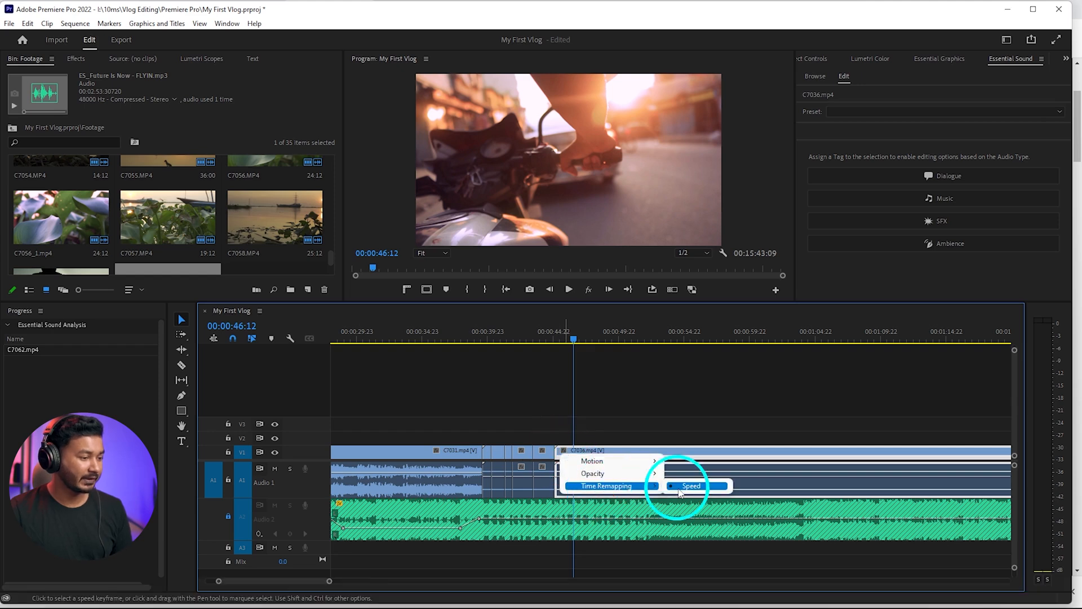
{"action": "left_click", "coordinate": [688, 486]}
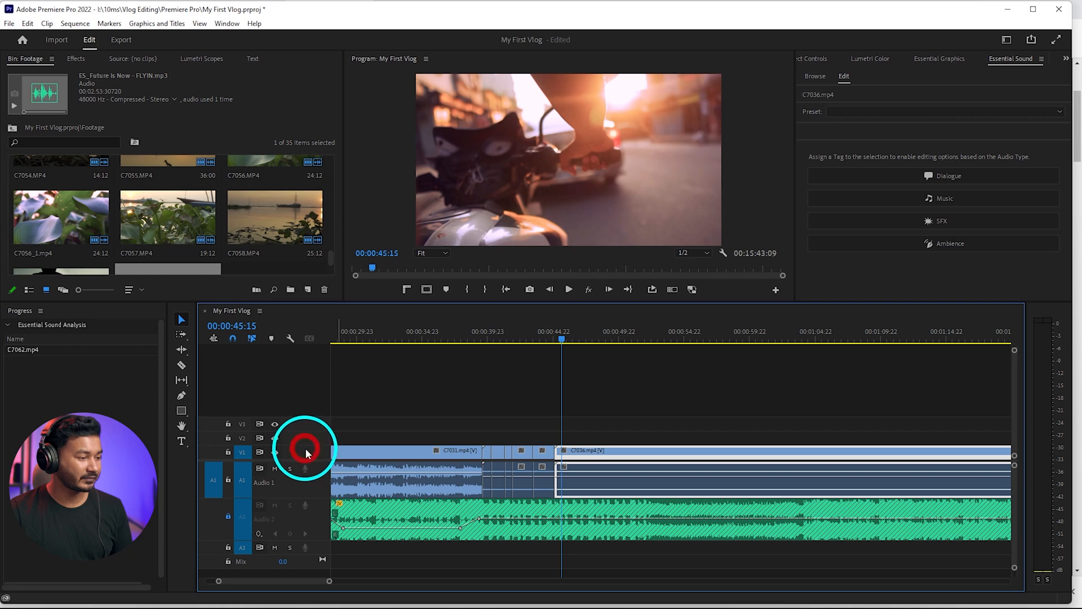
{"action": "double_click", "coordinate": [306, 451]}
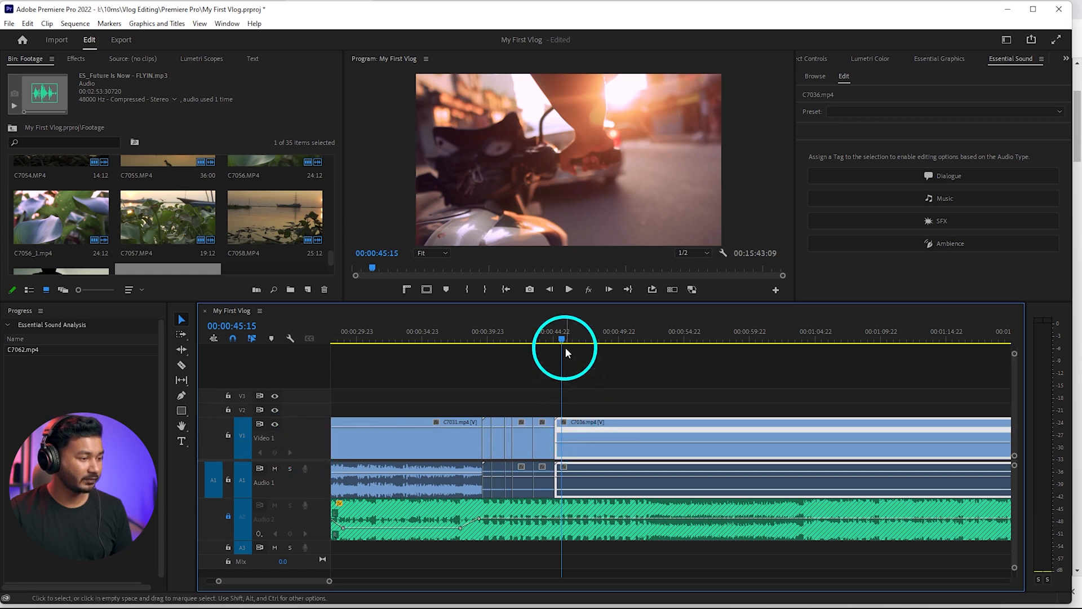
Play into C7036 to find the speed-up point and add a speed keyframe at 00:00:45:21
{"action": "left_click_drag", "start_coordinate": [565, 348], "coordinate": [558, 340]}
{"action": "key", "text": "space"}
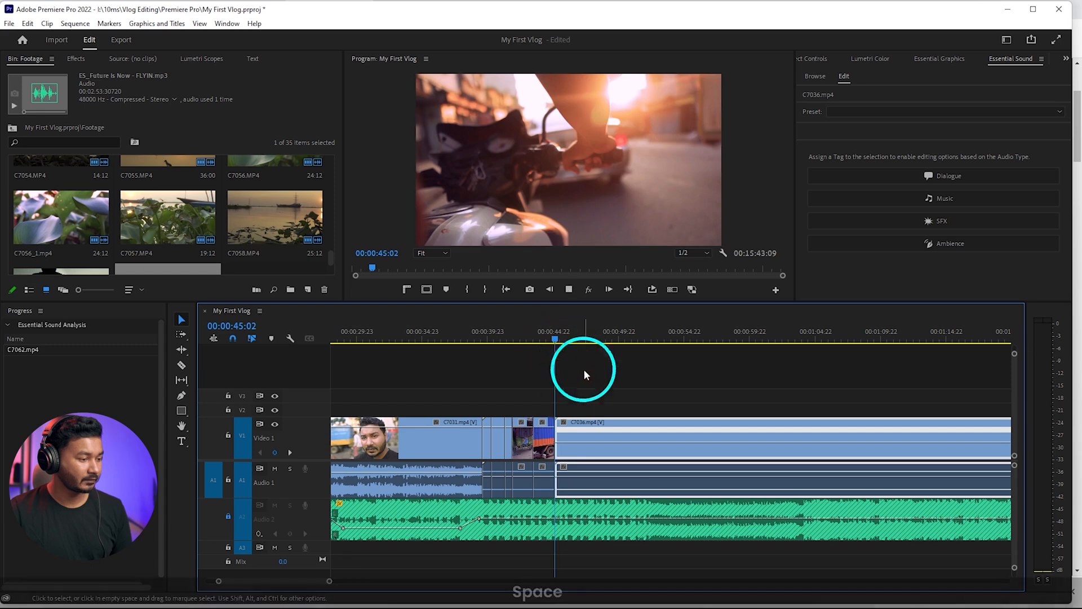
{"action": "scroll", "coordinate": [559, 444], "scroll_direction": "up", "scroll_amount": 2}
{"action": "key", "text": "space"}
{"action": "left_click_drag", "start_coordinate": [580, 341], "coordinate": [519, 341]}
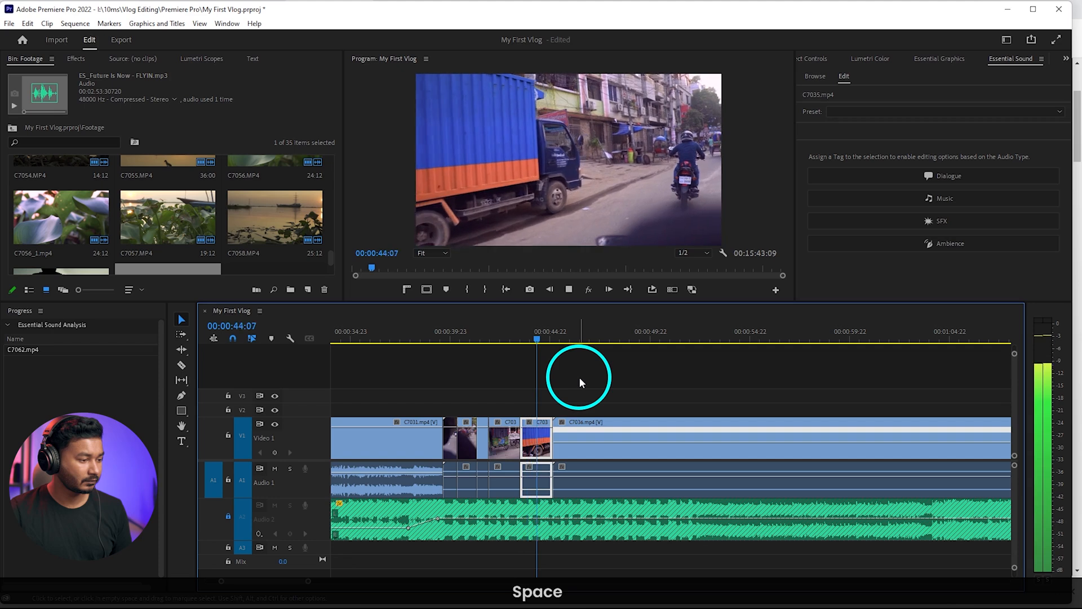
{"action": "key", "text": "space"}
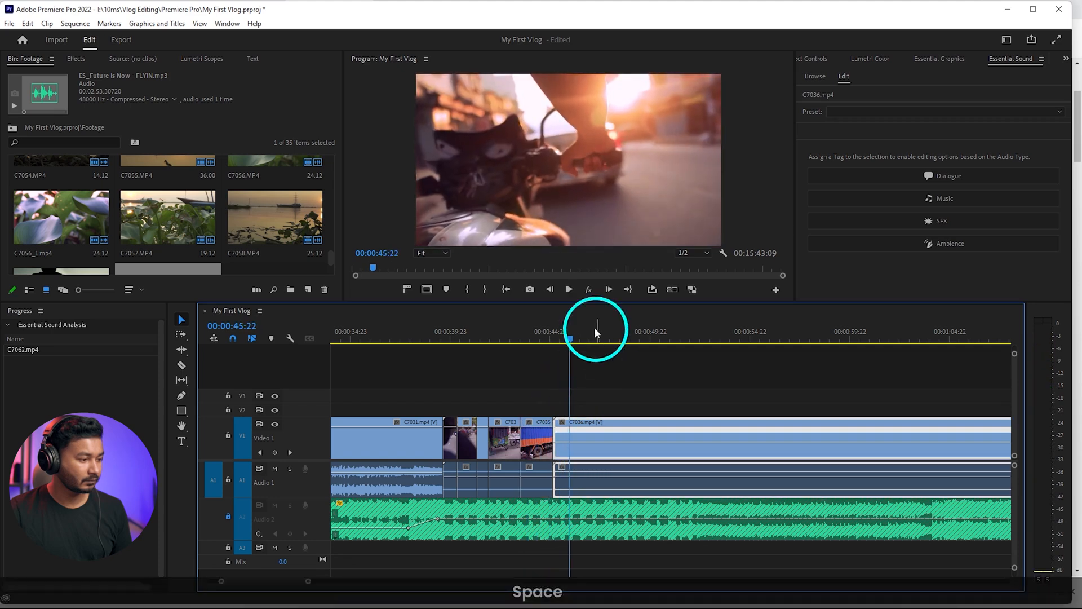
{"action": "left_click", "coordinate": [588, 410]}
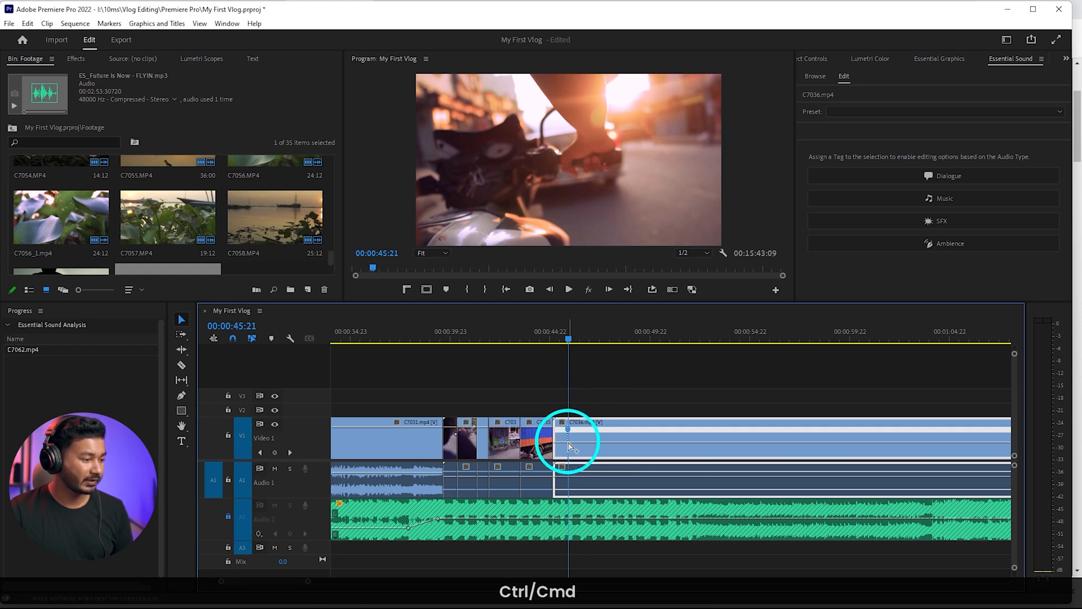
Add a second speed keyframe to C7036 at 00:01:04:08 and raise the playback speed between the two keyframes
{"action": "left_click_drag", "start_coordinate": [574, 345], "coordinate": [941, 345]}
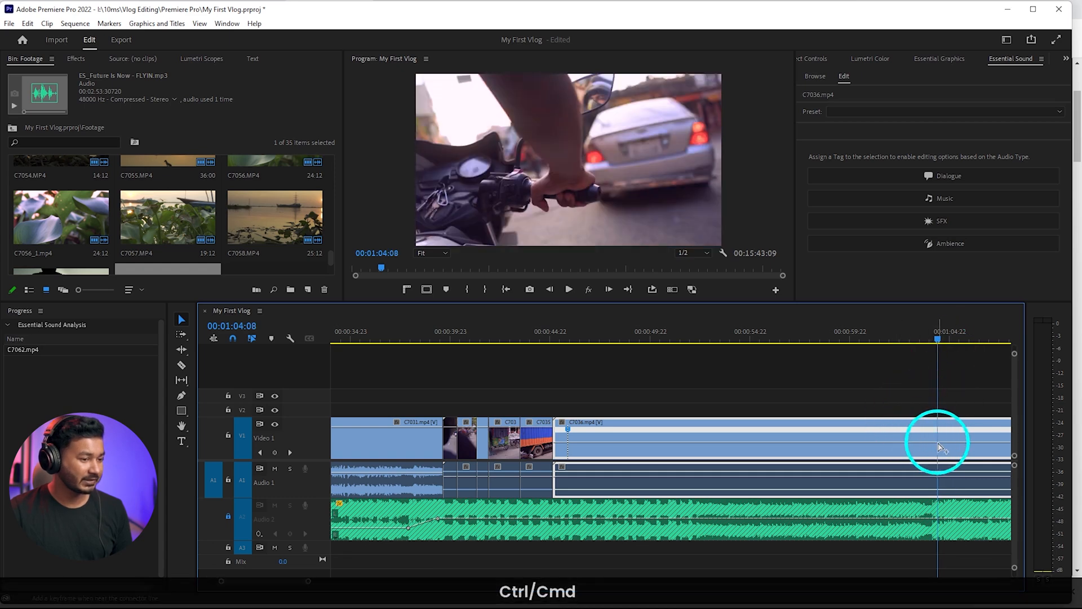
{"action": "left_click_drag", "start_coordinate": [884, 442], "coordinate": [807, 310]}
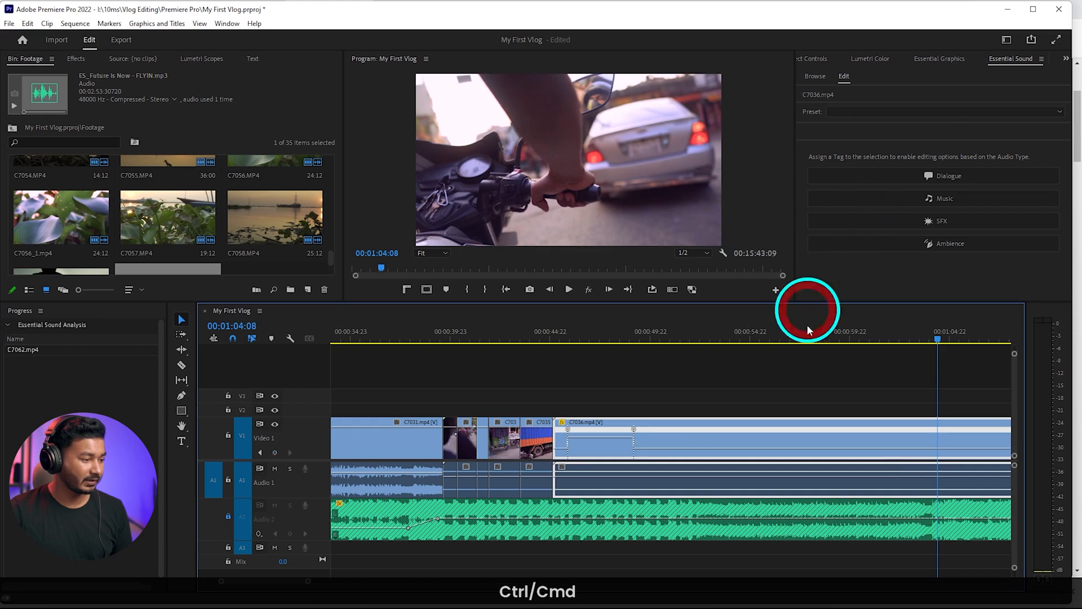
Split both C7036 speed keyframes into gradual ramps into and out of the fast section, and play the result
{"action": "scroll", "coordinate": [568, 429], "scroll_direction": "up", "scroll_amount": 2}
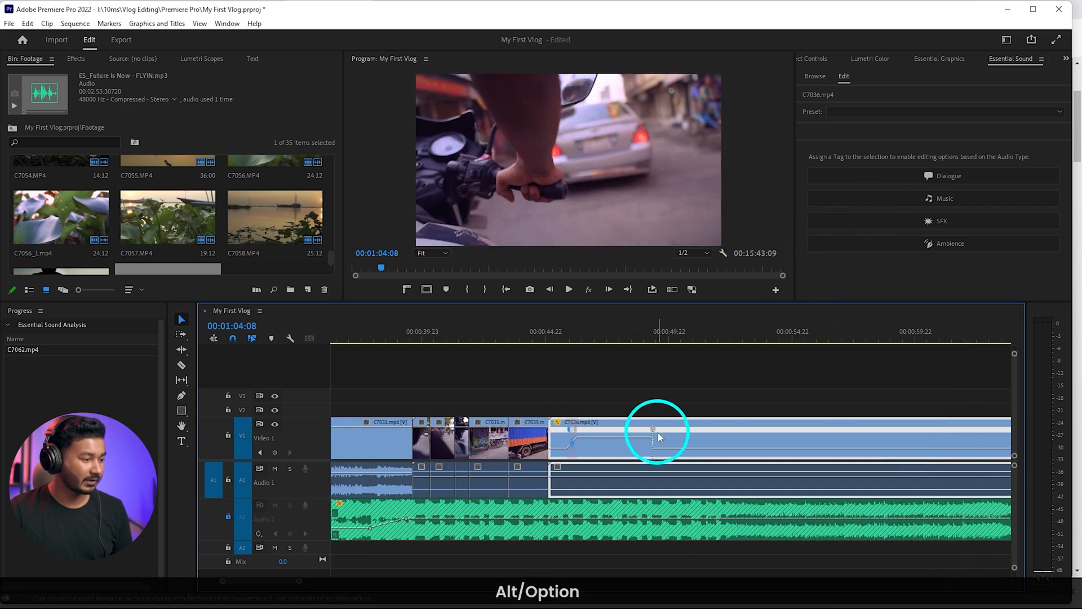
{"action": "left_click_drag", "start_coordinate": [653, 430], "coordinate": [599, 295]}
{"action": "left_click", "coordinate": [545, 339]}
{"action": "key", "text": "space"}
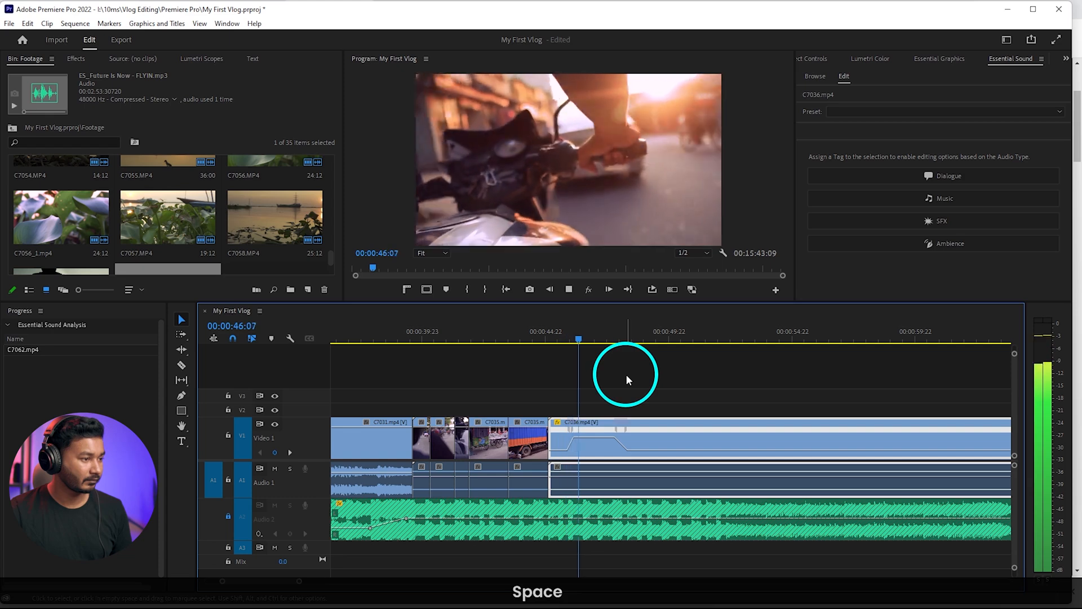
{"action": "key", "text": "space"}
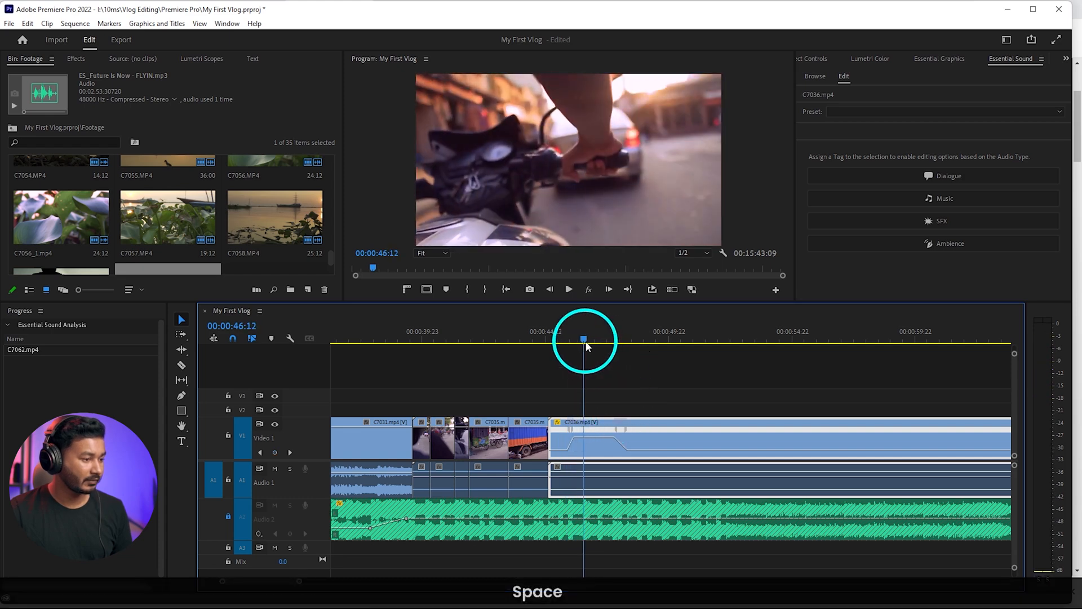
Raise the speed between C7036's two ramps further to shorten the fast section, and play it back from 00:00:45:14
{"action": "left_click_drag", "start_coordinate": [586, 346], "coordinate": [563, 344]}
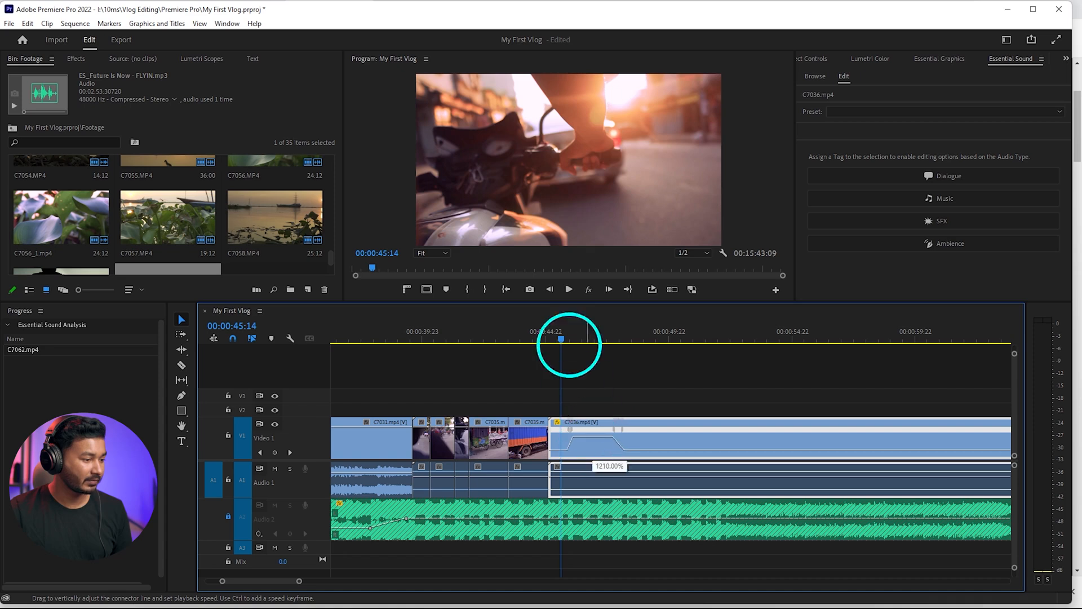
{"action": "key", "text": "space"}
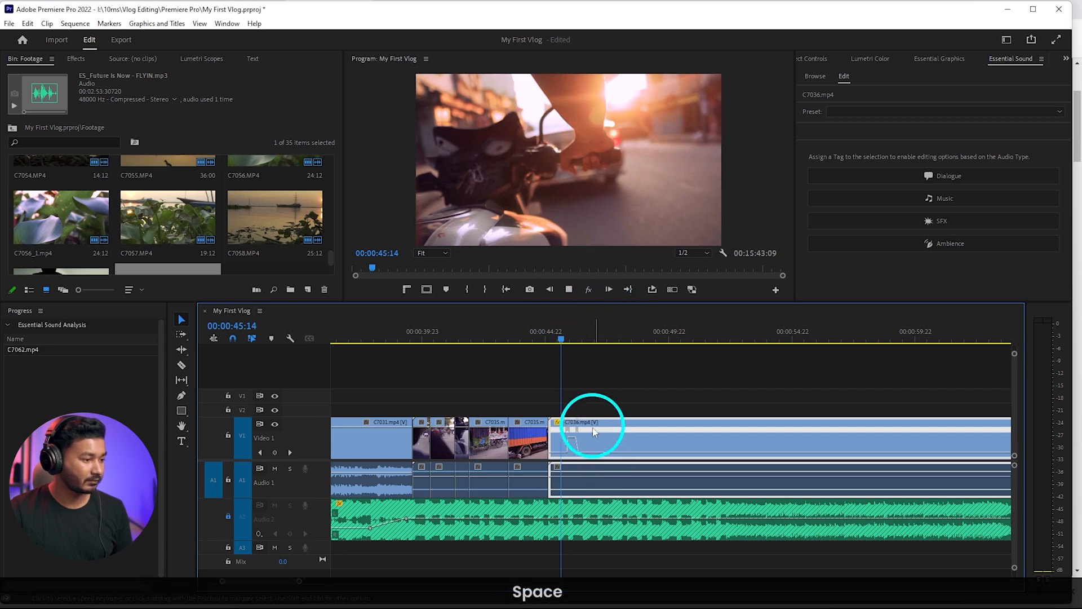
{"action": "scroll", "coordinate": [577, 445], "scroll_direction": "up", "scroll_amount": 3}
{"action": "key", "text": "space"}
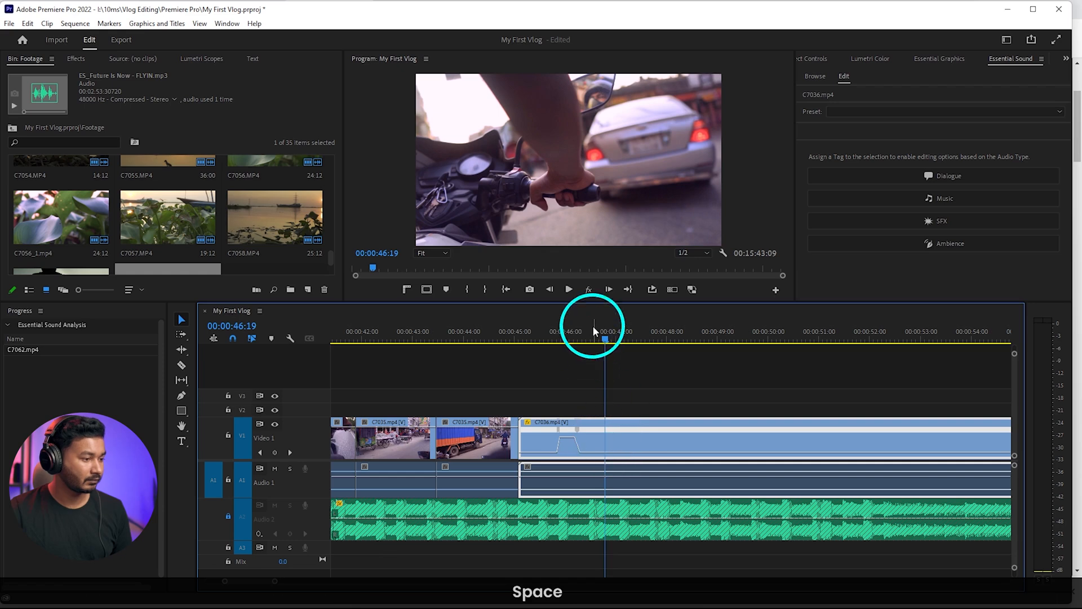
Replay the C7036 speed ramp, cut the clip at 00:00:46:17, delete the remainder and close the gap
{"action": "left_click", "coordinate": [517, 336]}
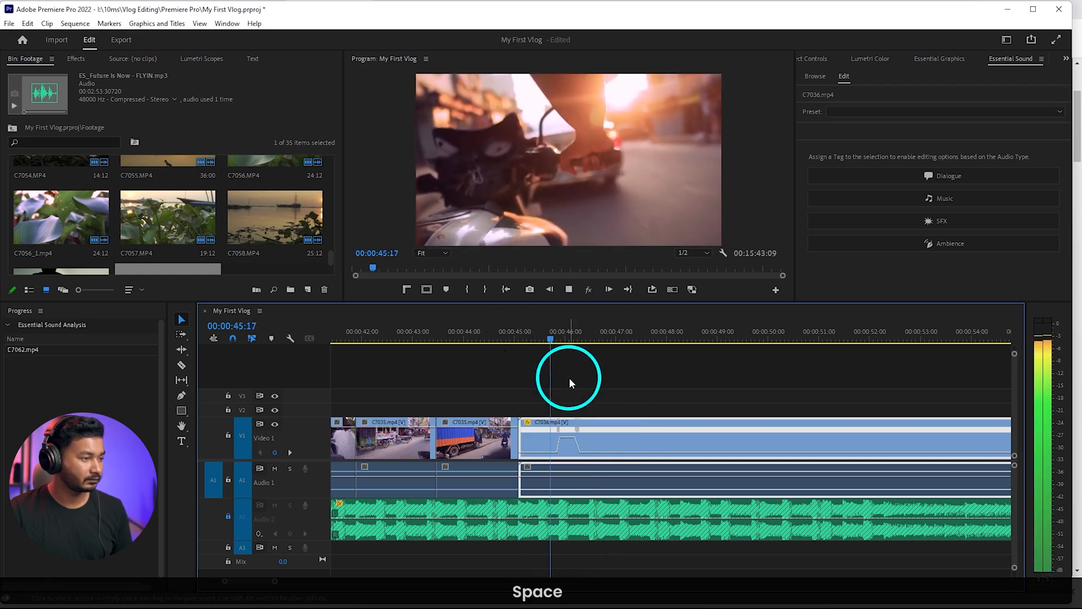
{"action": "key", "text": "space"}
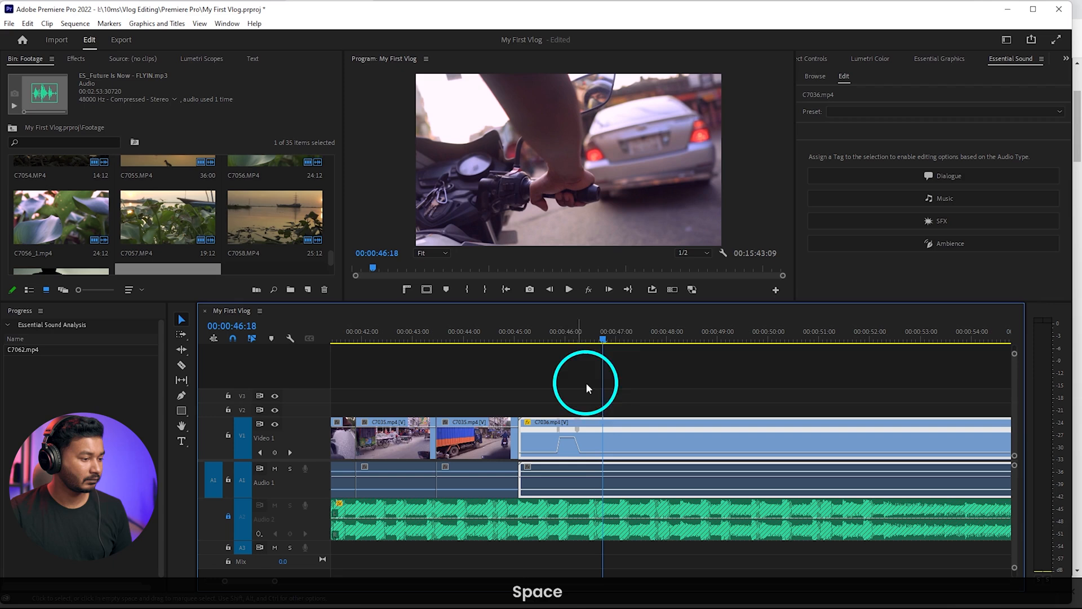
{"action": "left_click", "coordinate": [601, 340]}
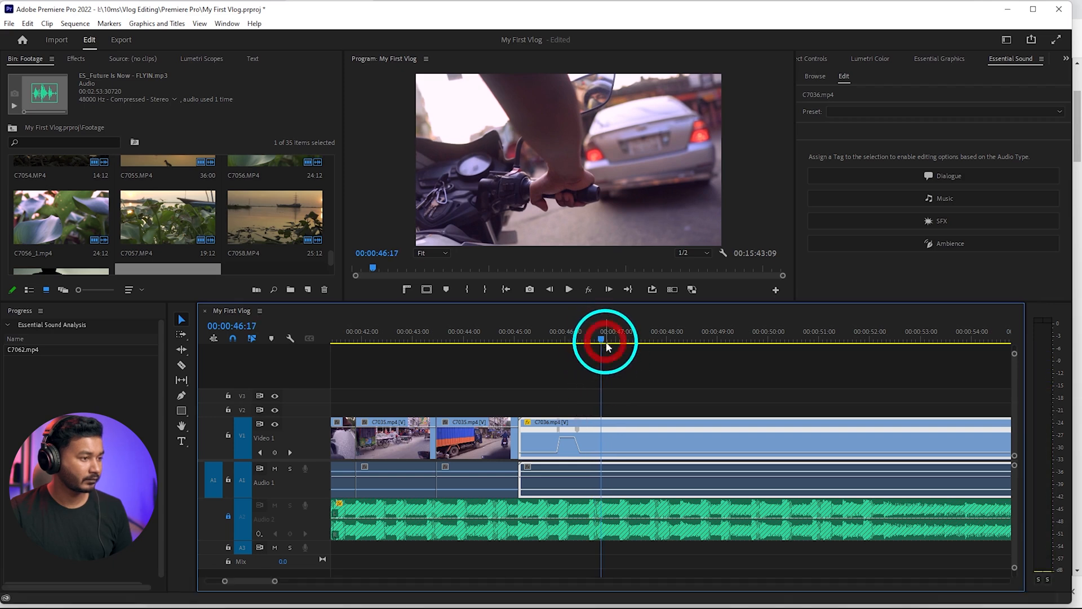
{"action": "key", "text": "c"}
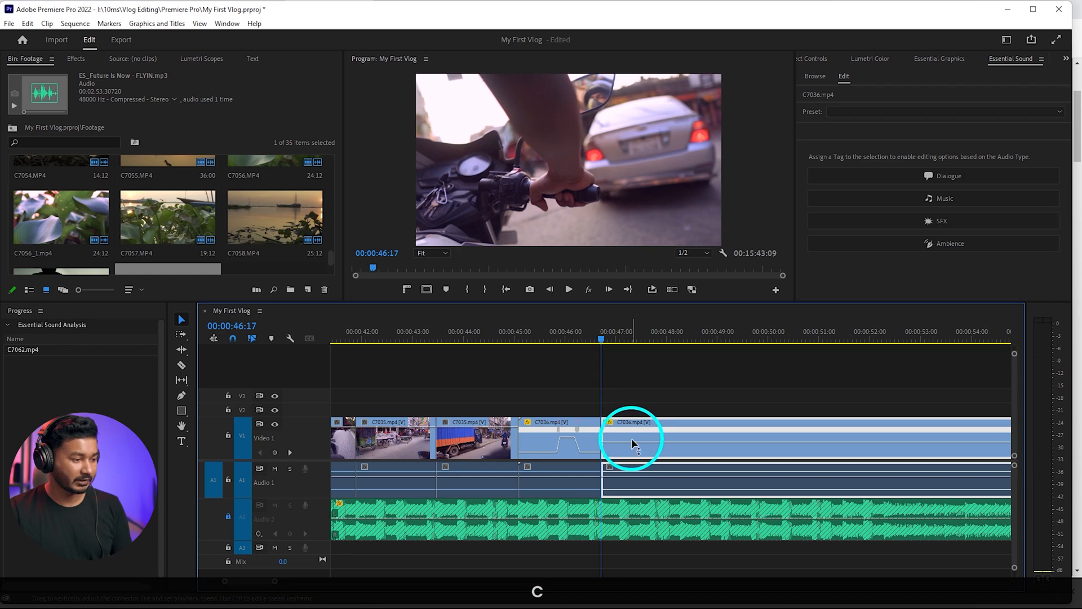
{"action": "key", "text": "Delete"}
{"action": "right_click", "coordinate": [636, 441]}
{"action": "left_click", "coordinate": [651, 447]}
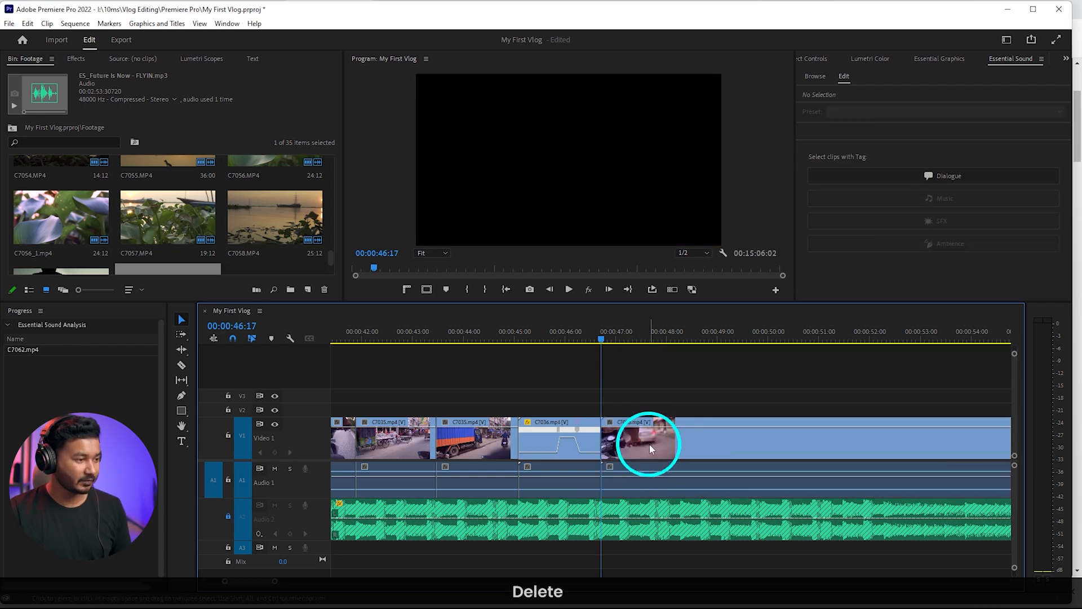
Find a better starting shot in C7038 and ripple-trim away the footage before it
{"action": "scroll", "coordinate": [645, 436], "scroll_direction": "down", "scroll_amount": 3}
{"action": "left_click_drag", "start_coordinate": [652, 339], "coordinate": [801, 340]}
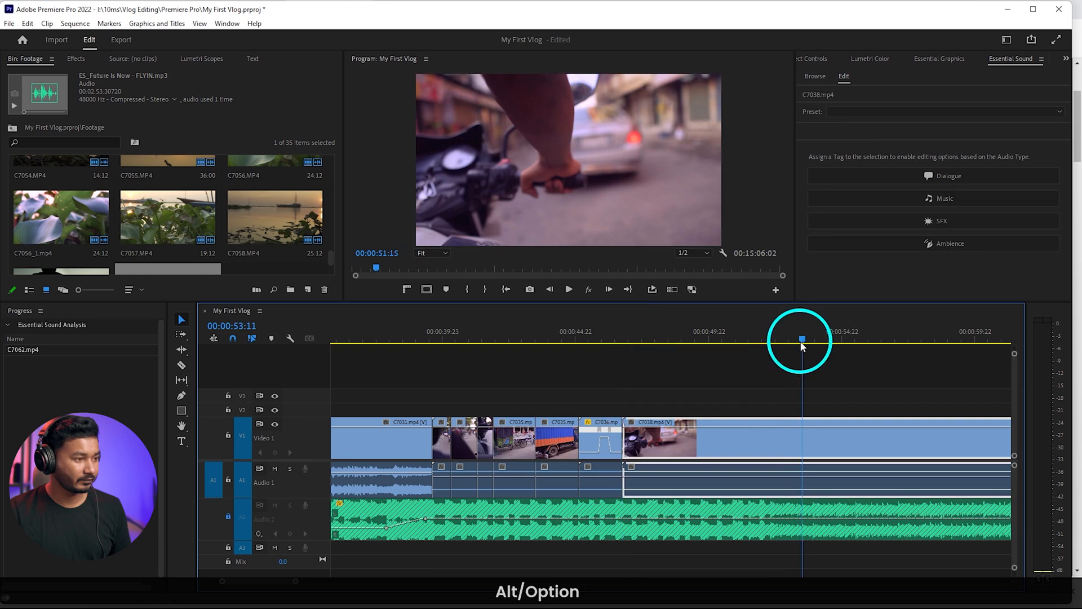
{"action": "scroll", "coordinate": [789, 375], "scroll_direction": "down", "scroll_amount": 3}
{"action": "key", "text": "q"}
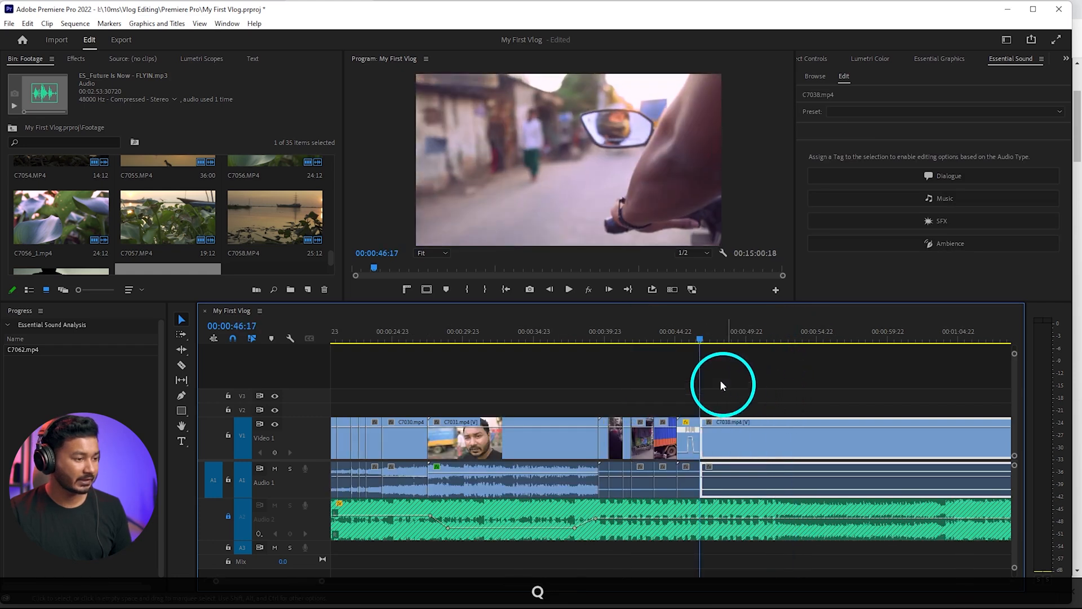
Play from C7036 into C7038, cut C7038 on the beat at 00:00:48:06, remove the rest and close the gap
{"action": "left_click", "coordinate": [688, 335]}
{"action": "key", "text": "space"}
{"action": "scroll", "coordinate": [722, 415], "scroll_direction": "up", "scroll_amount": 3}
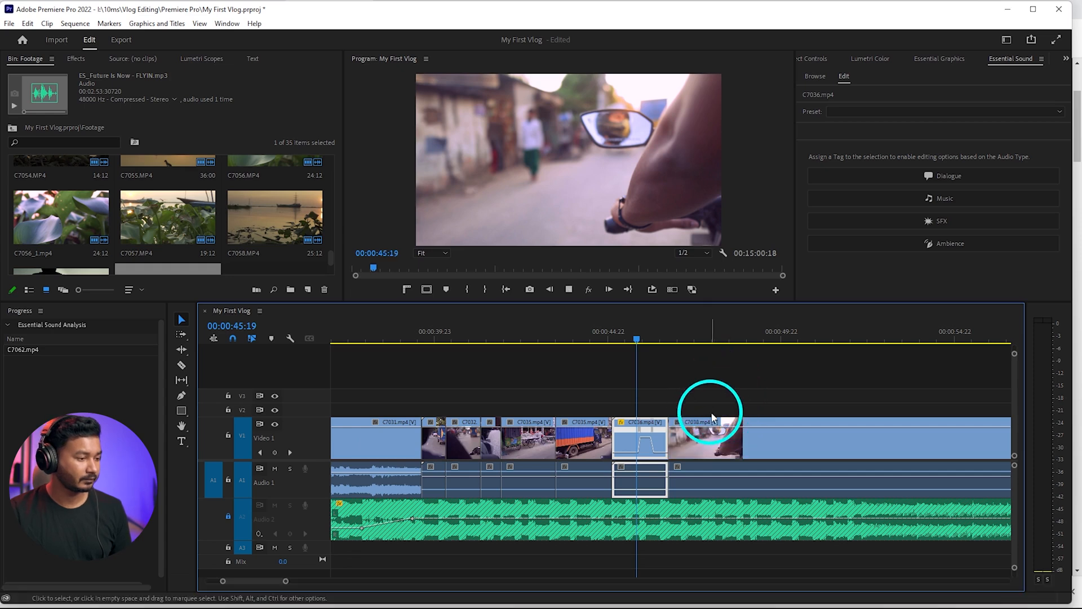
{"action": "key", "text": "space"}
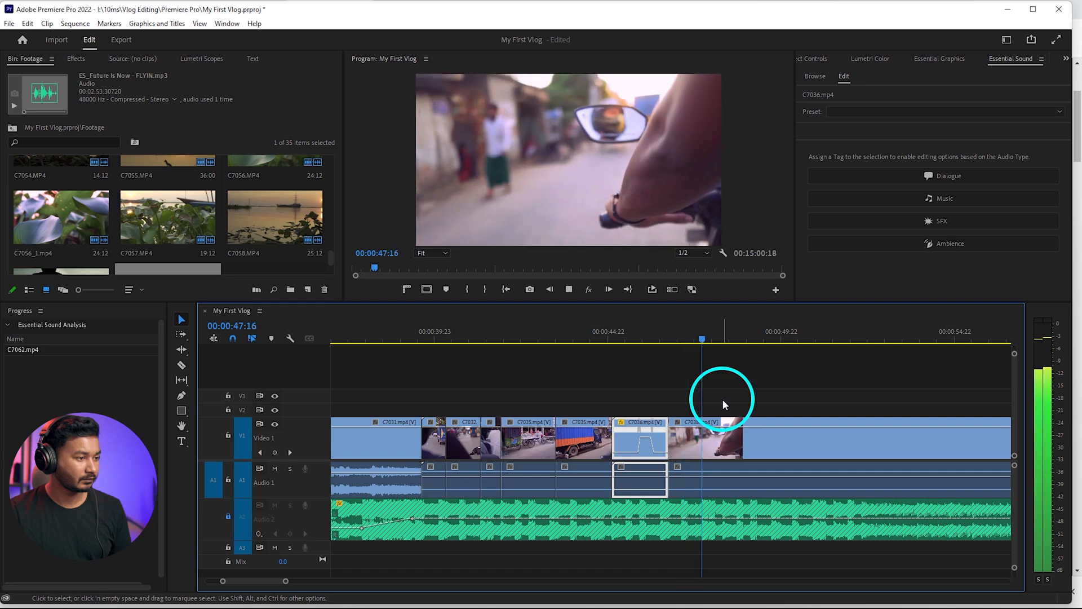
{"action": "key", "text": "space"}
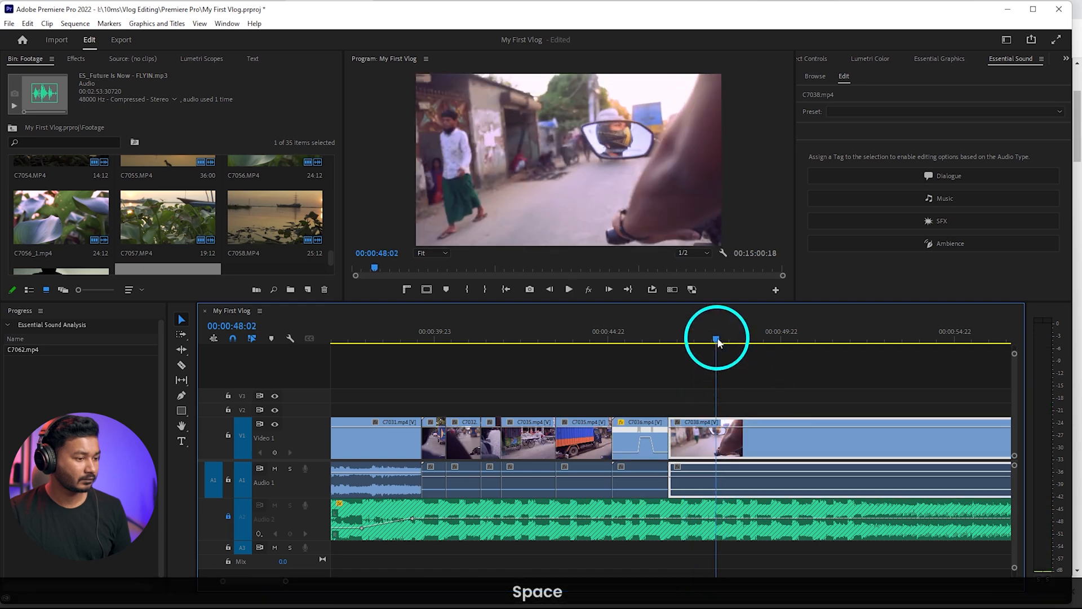
{"action": "left_click", "coordinate": [721, 341]}
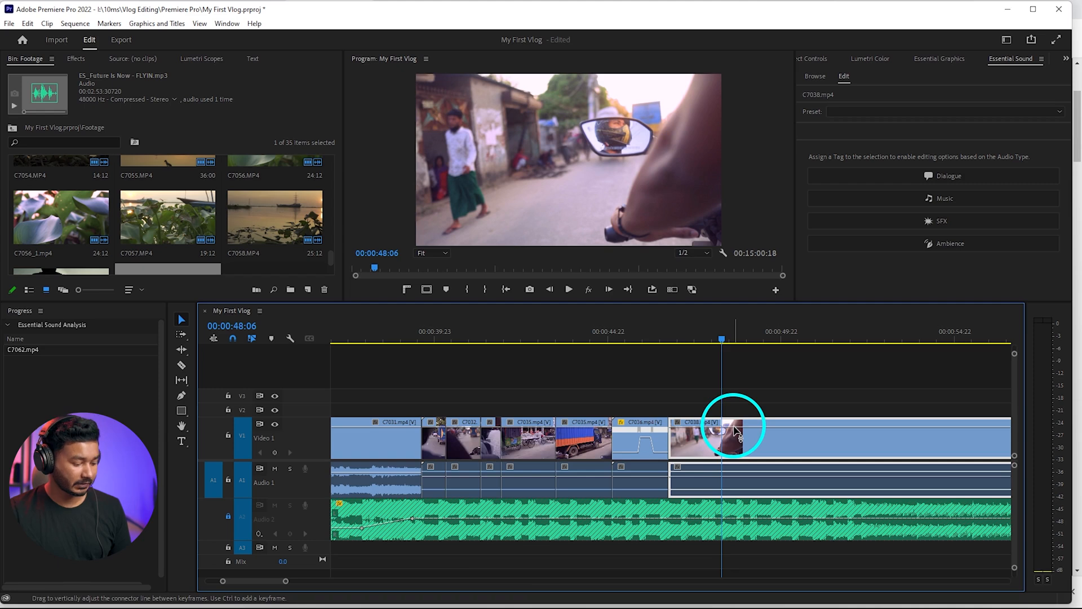
{"action": "scroll", "coordinate": [744, 461], "scroll_direction": "down", "scroll_amount": 4}
{"action": "left_click", "coordinate": [763, 443]}
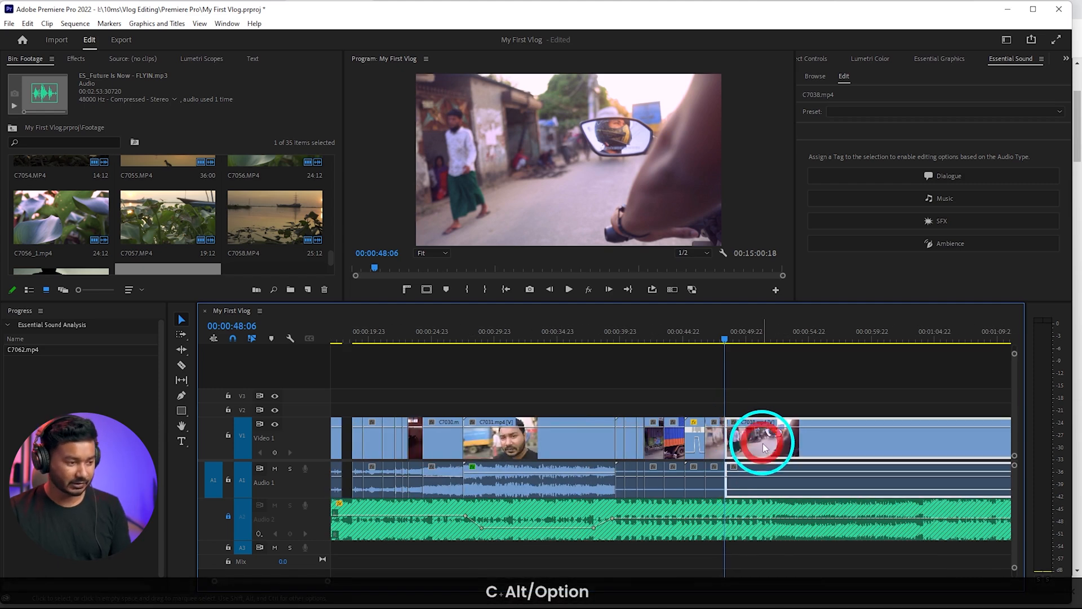
{"action": "key", "text": "Delete"}
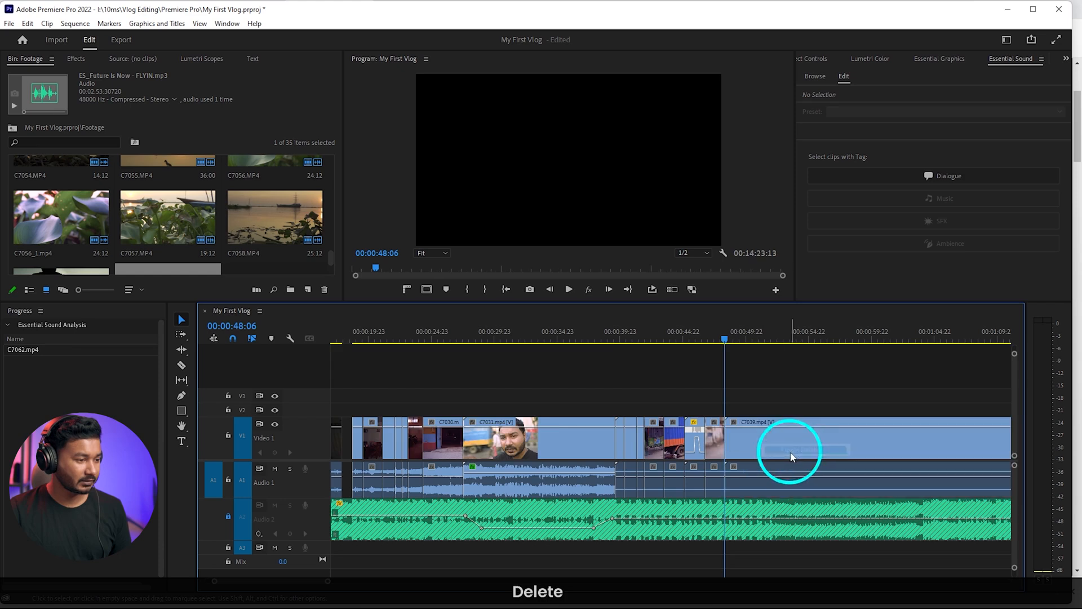
Ripple-trim the unwanted start of C7039 and play it, then ripple-trim its end at 00:00:49:02
{"action": "scroll", "coordinate": [778, 451], "scroll_direction": "down", "scroll_amount": 4}
{"action": "mouse_move", "coordinate": [553, 337]}
{"action": "left_mouse_down"}
{"action": "mouse_move", "coordinate": [683, 344]}
{"action": "mouse_move", "coordinate": [557, 344]}
{"action": "left_mouse_up"}
{"action": "scroll", "coordinate": [569, 429], "scroll_direction": "up", "scroll_amount": 4}
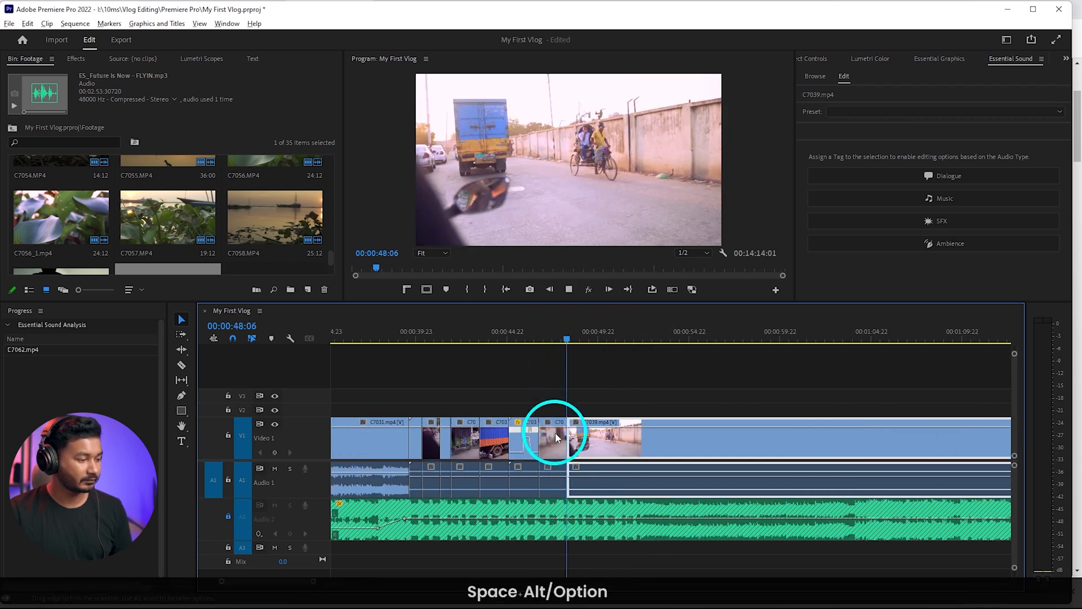
{"action": "key", "text": "space"}
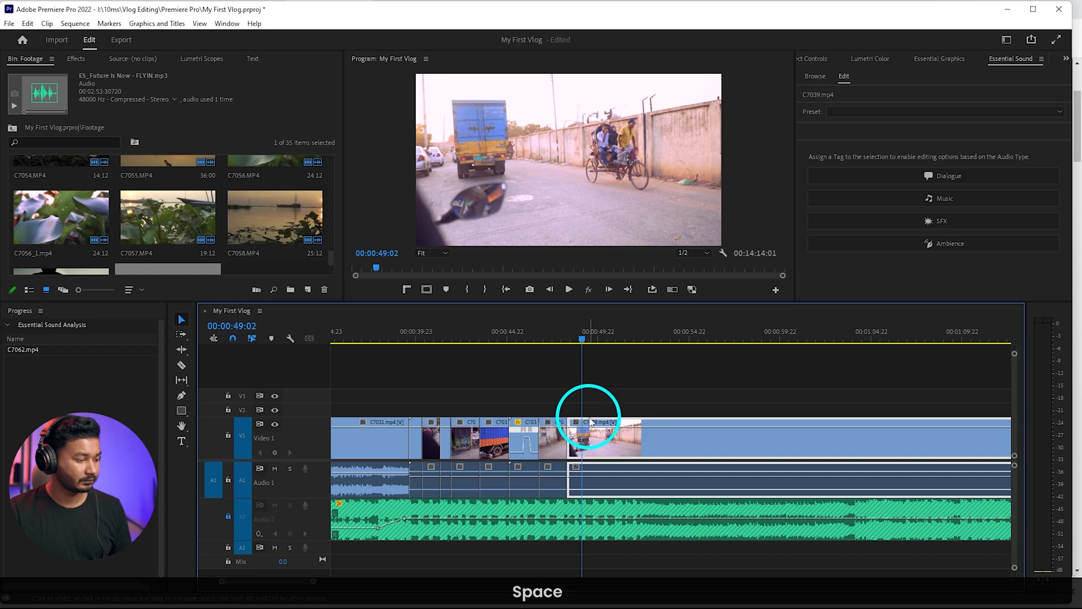
{"action": "key", "text": "w"}
{"action": "left_click", "coordinate": [614, 430]}
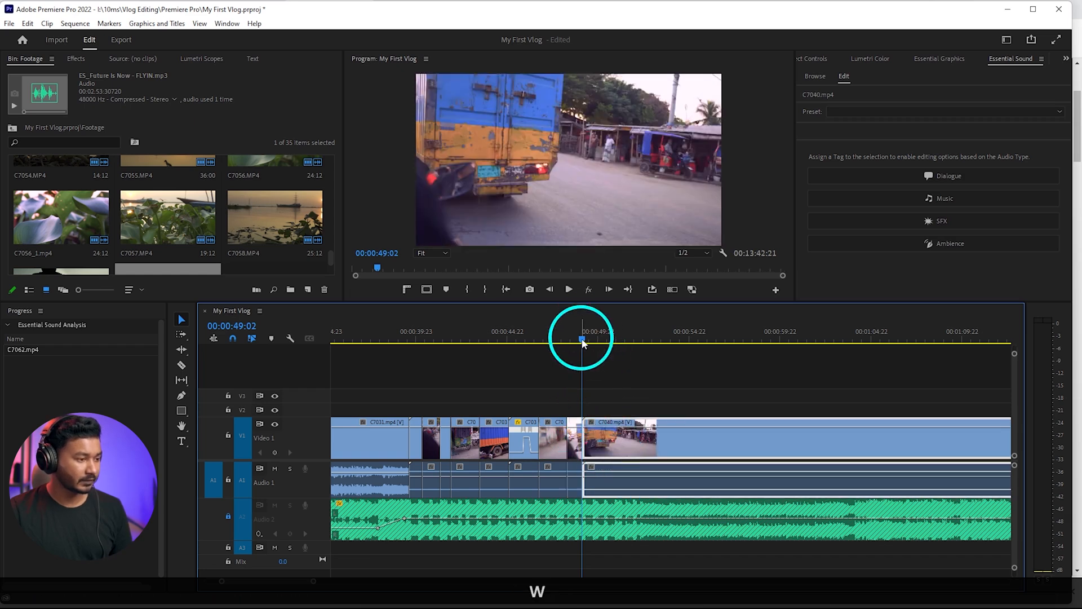
Scrub through C7040 and ripple-delete the whole clip from the timeline
{"action": "left_click_drag", "start_coordinate": [582, 342], "coordinate": [634, 342]}
{"action": "left_click", "coordinate": [671, 432]}
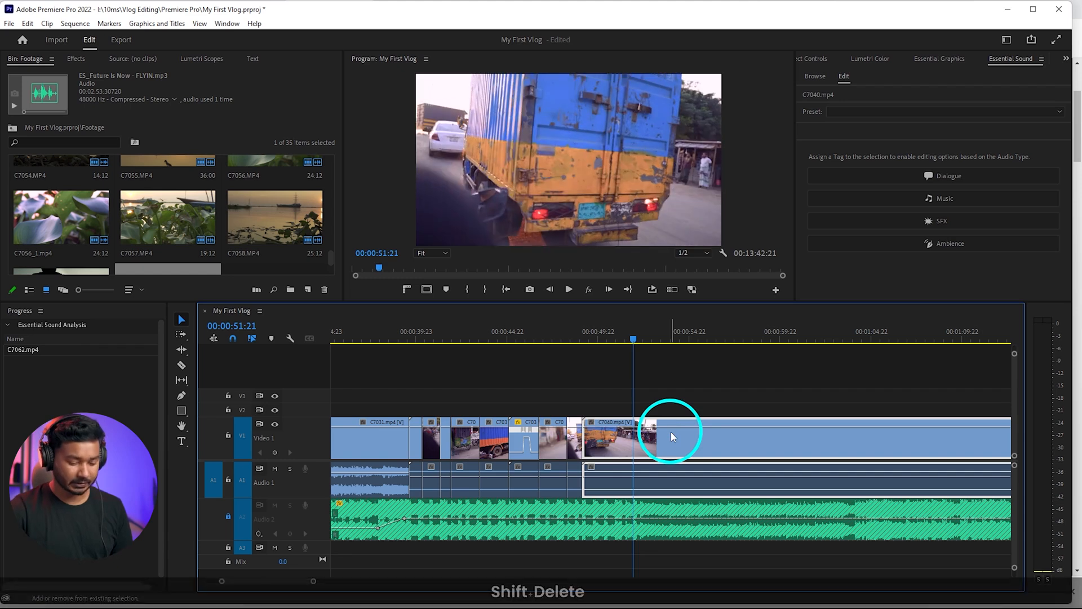
{"action": "key", "text": "shift+Delete"}
Ripple-trim the start of C7041, play it against the beat, and ripple-trim its end at 00:00:49:21
{"action": "scroll", "coordinate": [678, 432], "scroll_direction": "down", "scroll_amount": 3}
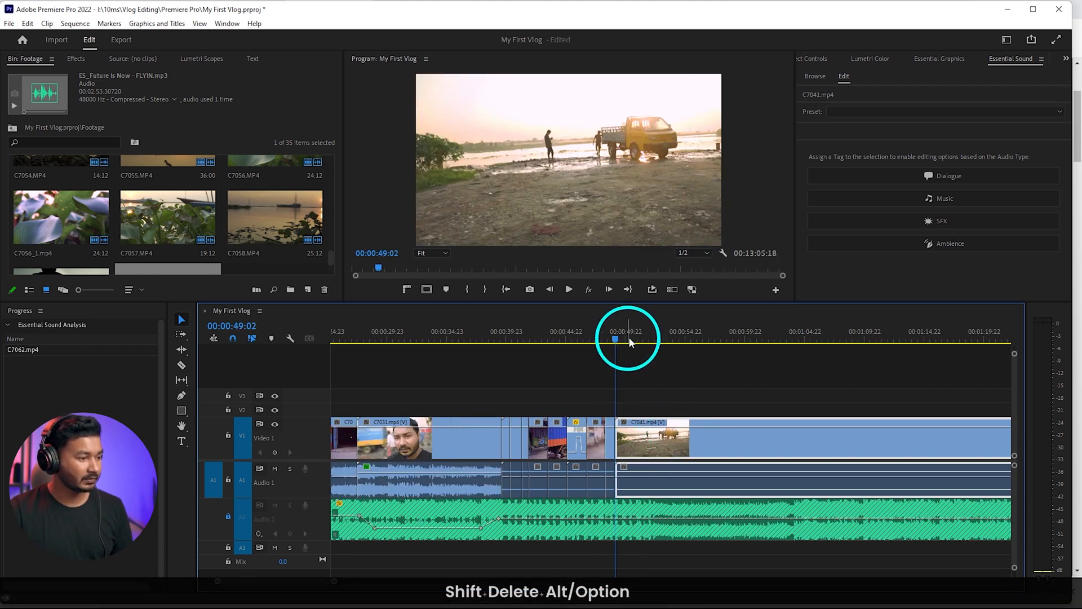
{"action": "left_click_drag", "start_coordinate": [622, 342], "coordinate": [664, 344]}
{"action": "key", "text": "q"}
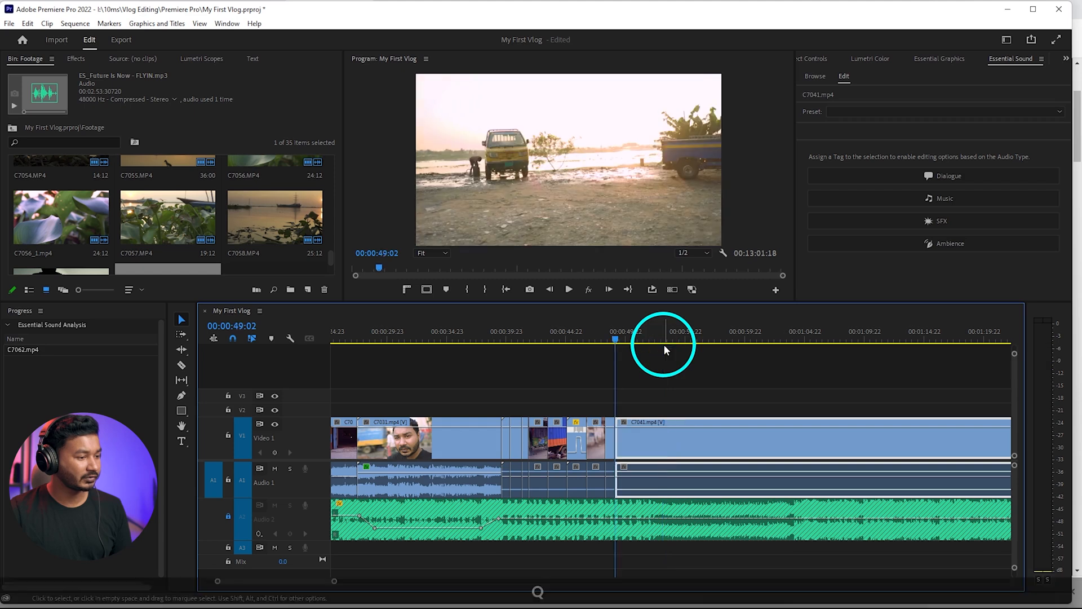
{"action": "scroll", "coordinate": [623, 423], "scroll_direction": "up", "scroll_amount": 3}
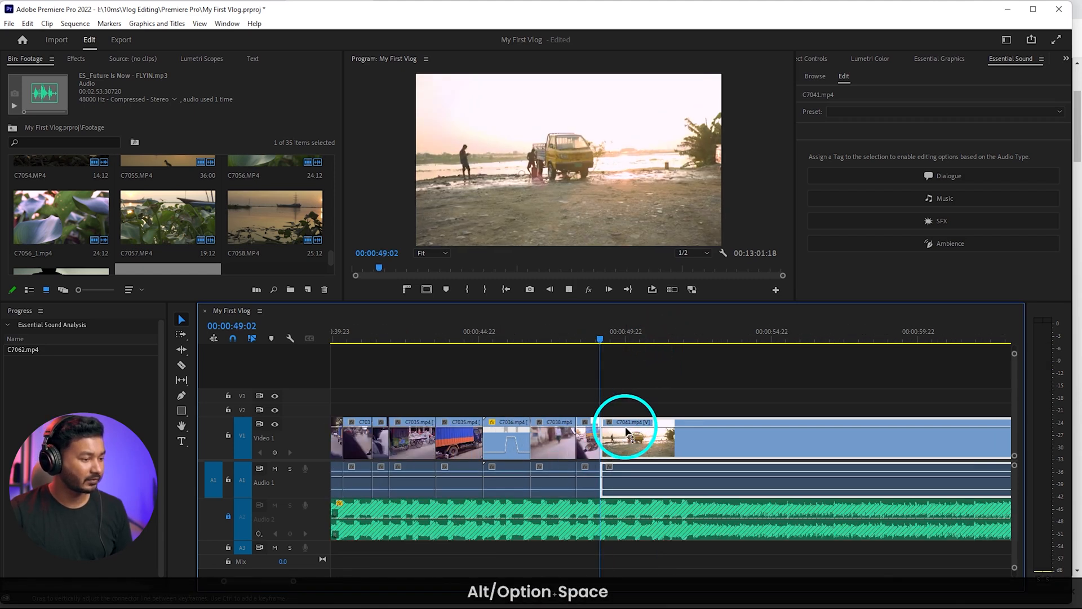
{"action": "key", "text": "space"}
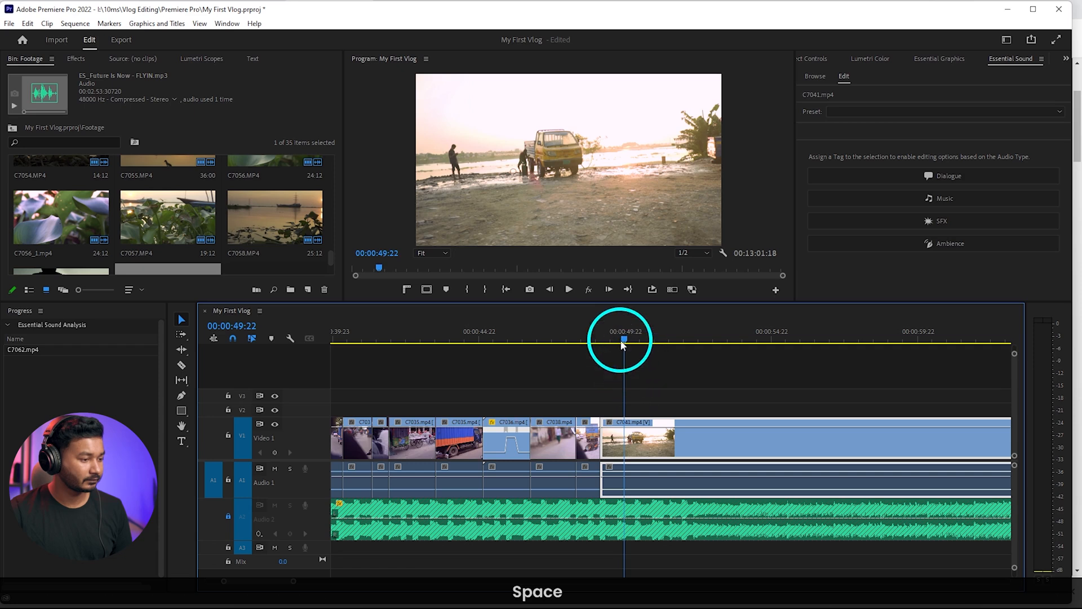
{"action": "left_click_drag", "start_coordinate": [617, 342], "coordinate": [622, 342]}
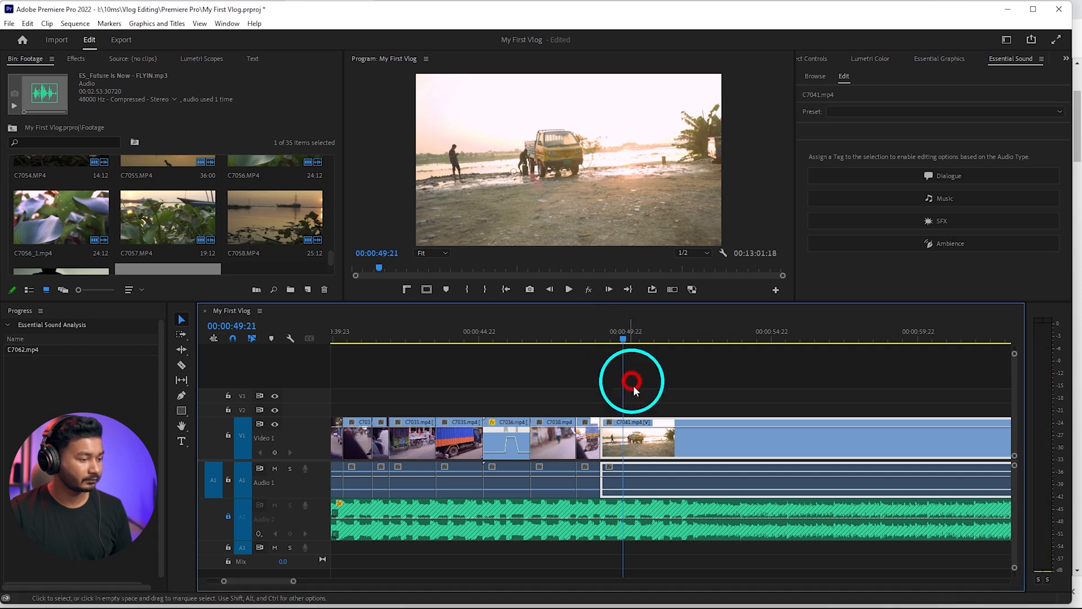
{"action": "key", "text": "alt+w"}
{"action": "scroll", "coordinate": [642, 428], "scroll_direction": "down", "scroll_amount": 2}
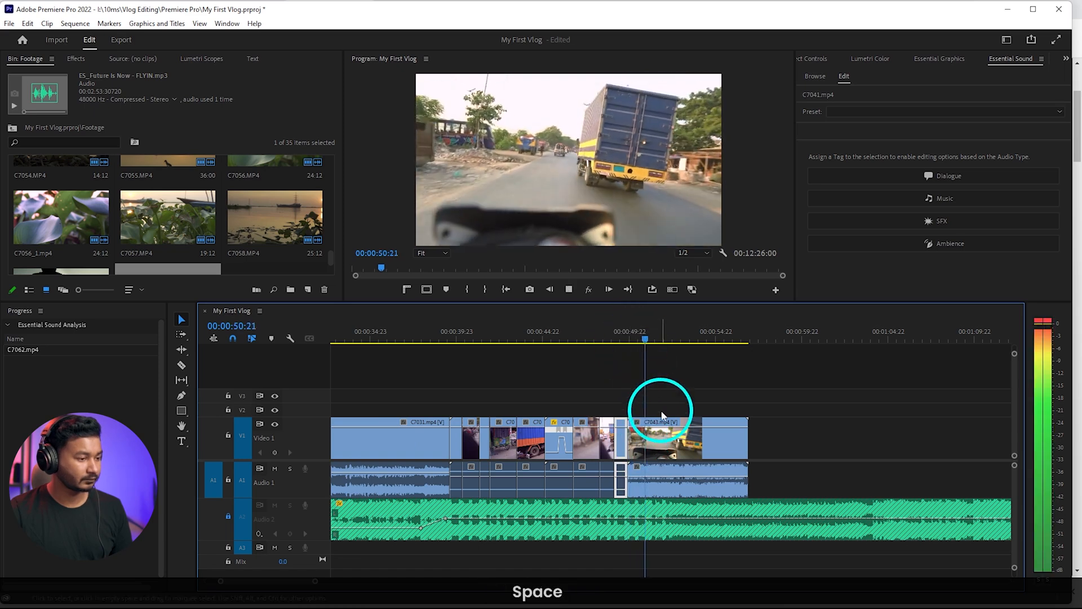
Review the opening of C7043 and ripple-trim its first frames so it starts on the passing truck
{"action": "left_click", "coordinate": [663, 462]}
{"action": "key", "text": "space"}
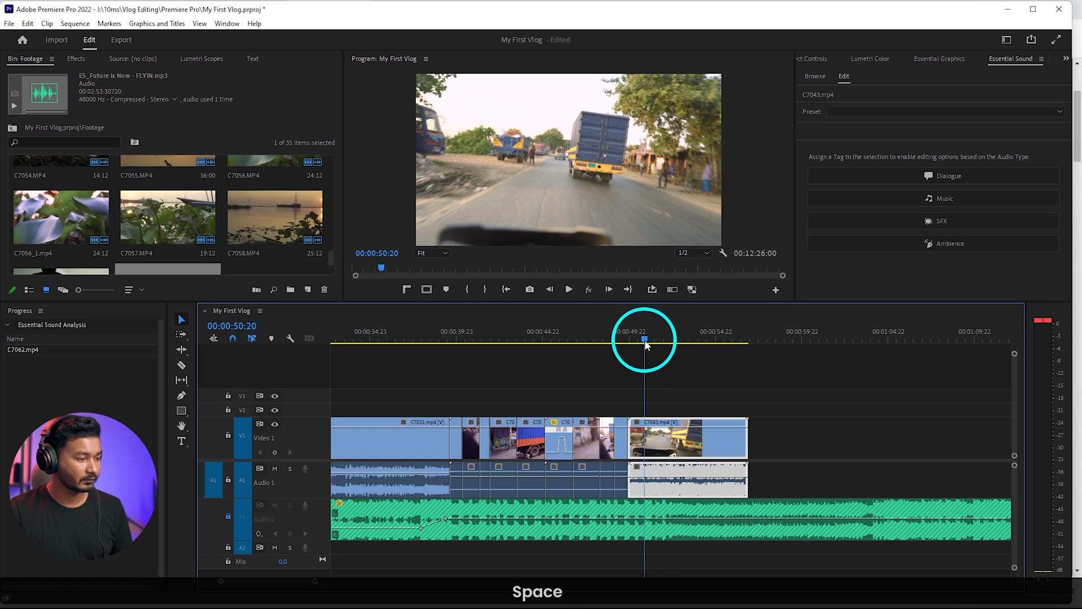
{"action": "left_click_drag", "start_coordinate": [645, 342], "coordinate": [636, 340]}
{"action": "key", "text": "q"}
{"action": "scroll", "coordinate": [655, 492], "scroll_direction": "up", "scroll_amount": 3}
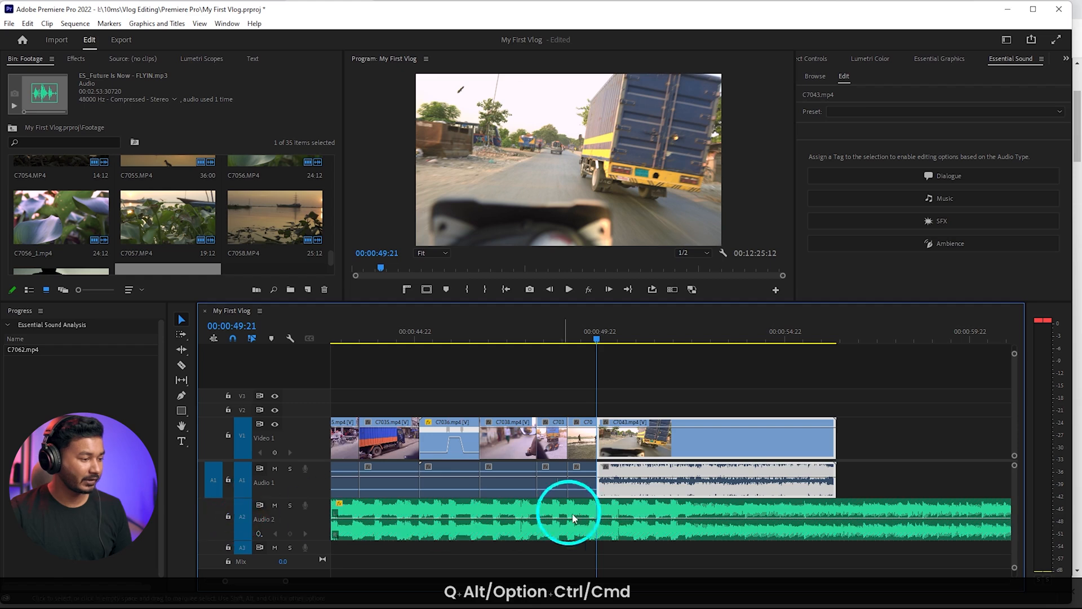
Add two volume keyframes to the music from the start of C7043, lower the second one, and play the result
{"action": "left_click", "coordinate": [599, 516], "text": "ctrl"}
{"action": "left_click_drag", "start_coordinate": [638, 522], "coordinate": [676, 525]}
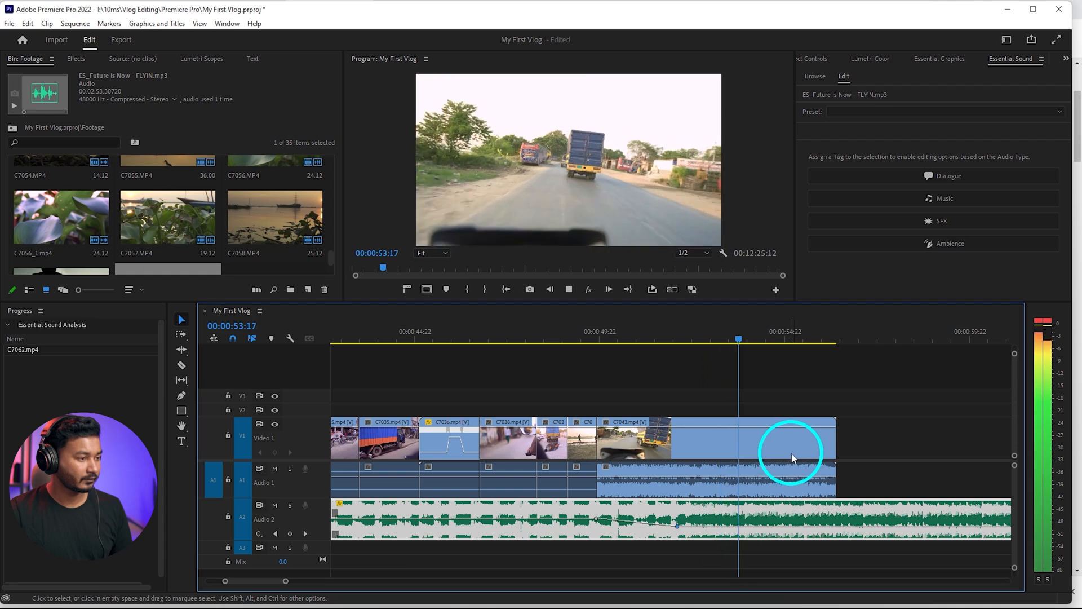
{"action": "key", "text": "space"}
Shorten the end of C7043 to just past 00:00:53:23 and ripple-delete the gap before C7044
{"action": "left_click_drag", "start_coordinate": [834, 450], "coordinate": [745, 452]}
{"action": "right_click", "coordinate": [771, 442]}
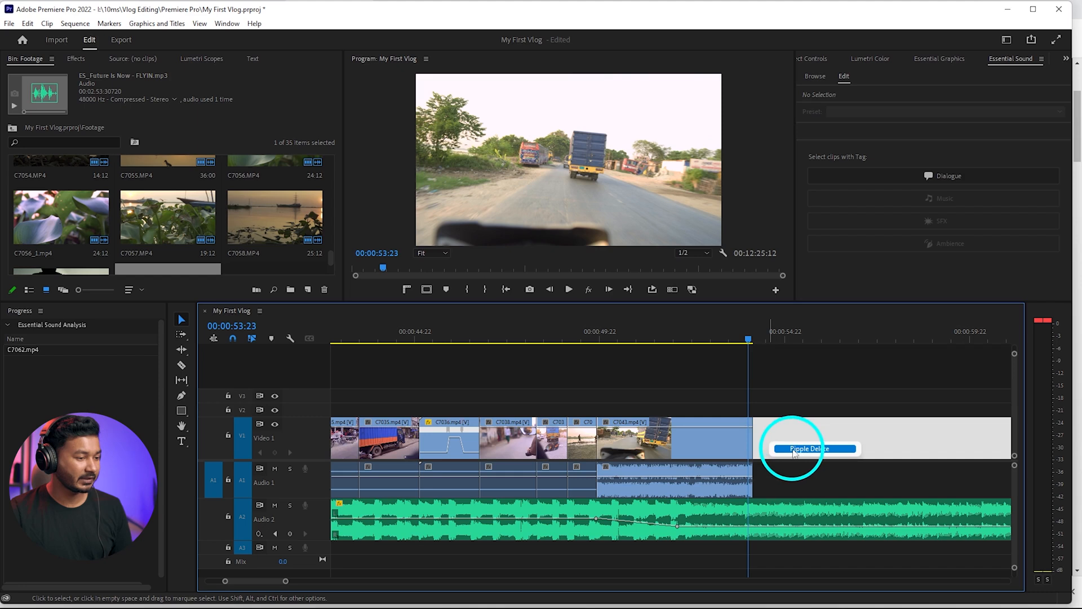
{"action": "left_click", "coordinate": [797, 449]}
Play from 00:00:53:02 through the cut into C7044 to check the music level against the speech
{"action": "scroll", "coordinate": [794, 417], "scroll_direction": "down", "scroll_amount": 5}
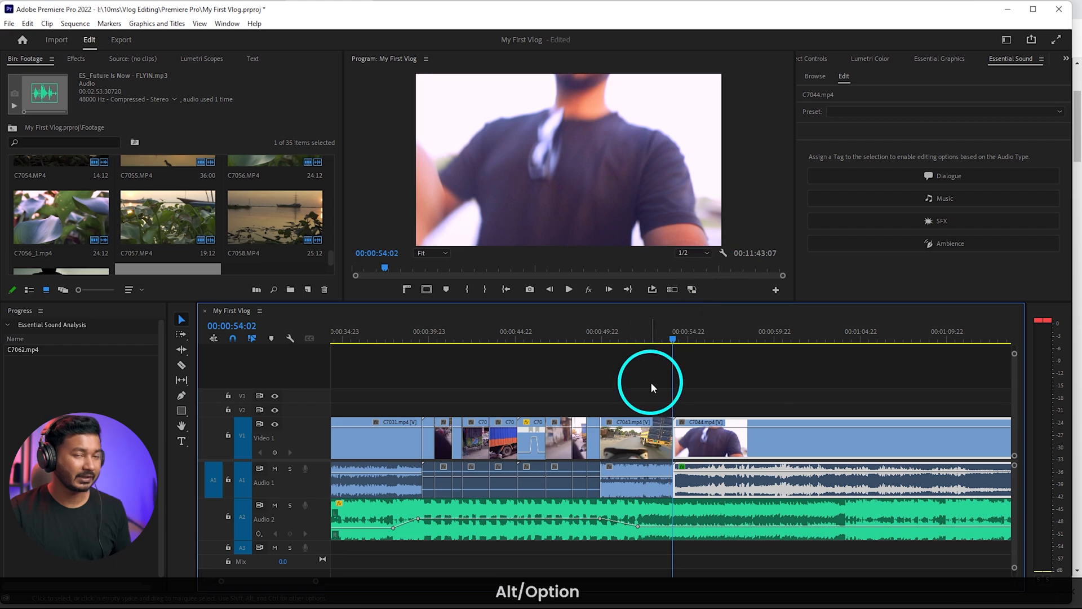
{"action": "left_click", "coordinate": [657, 334]}
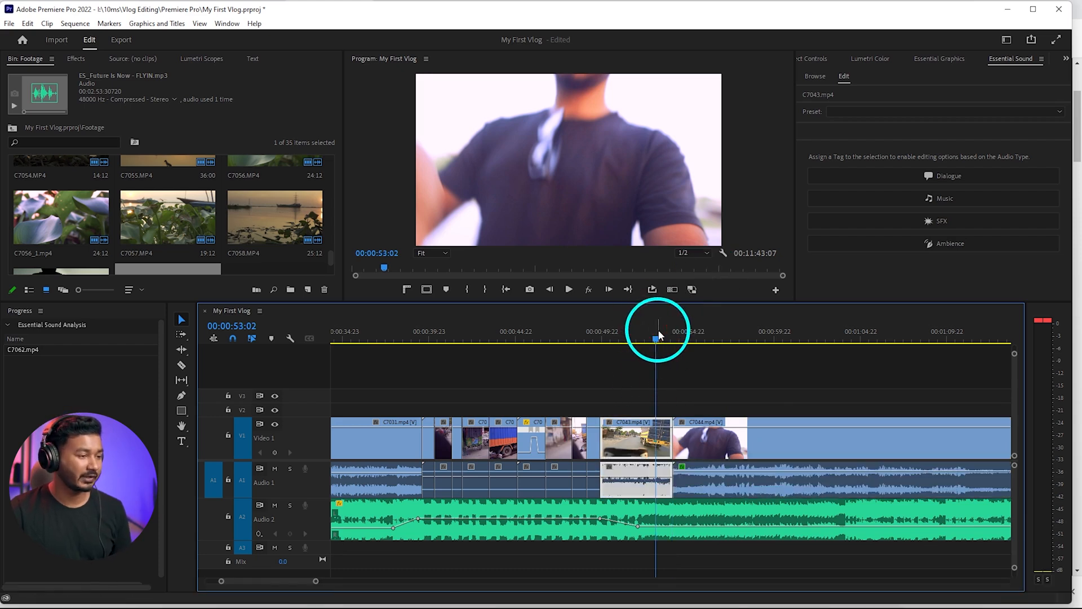
{"action": "key", "text": "space"}
{"action": "scroll", "coordinate": [680, 387], "scroll_direction": "down", "scroll_amount": 5}
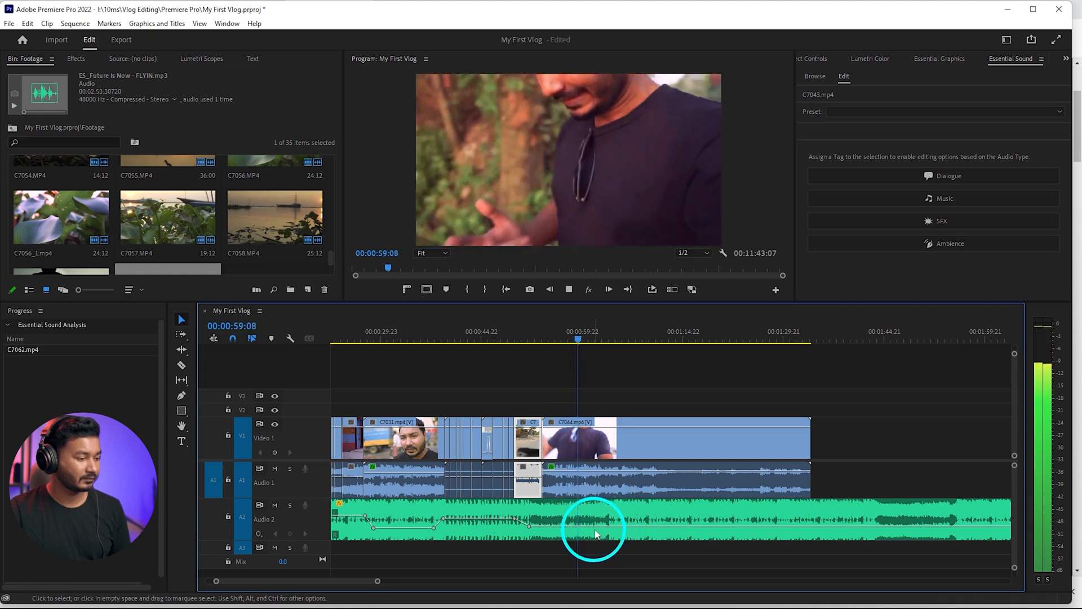
{"action": "left_click_drag", "start_coordinate": [596, 523], "coordinate": [597, 524]}
{"action": "left_click", "coordinate": [701, 398]}
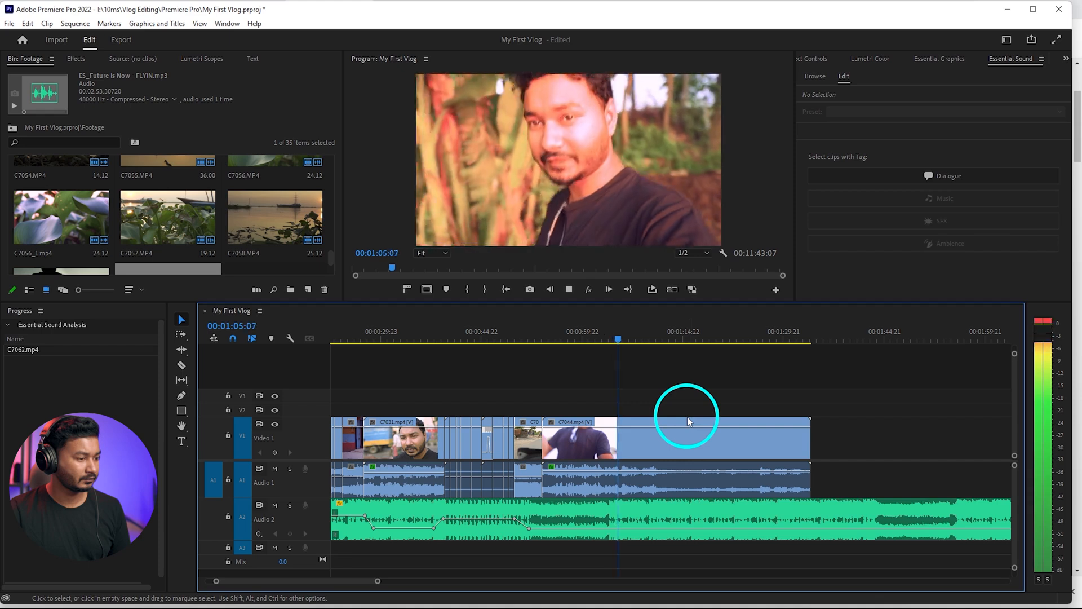
{"action": "left_click", "coordinate": [685, 418]}
{"action": "key", "text": "space"}
{"action": "left_click", "coordinate": [615, 337]}
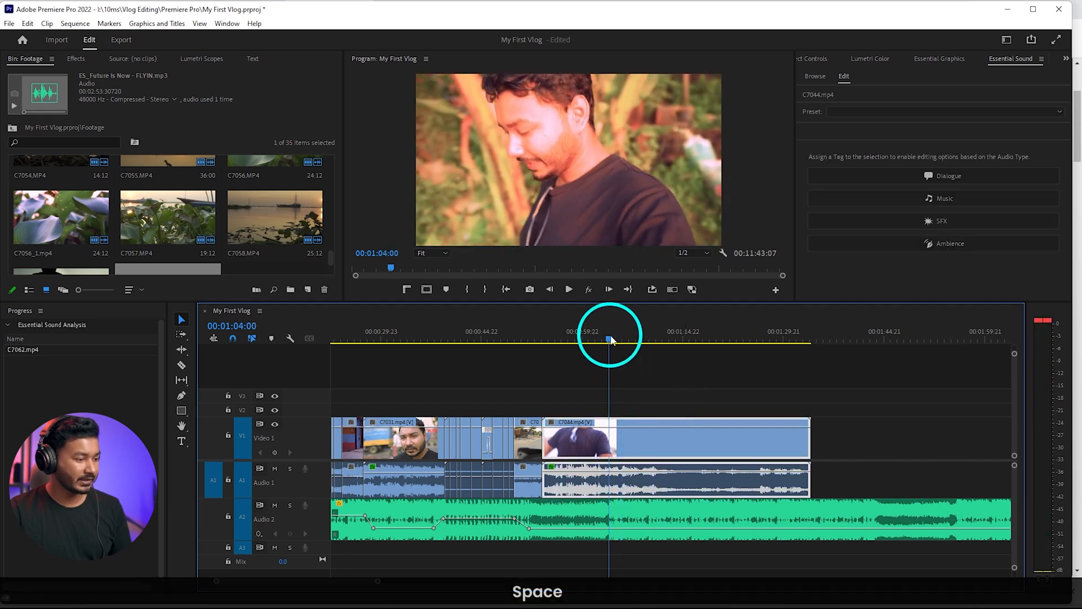
Split the music at 00:01:03:22 and again just past its lowered volume keyframe under C7043
{"action": "left_click", "coordinate": [558, 507]}
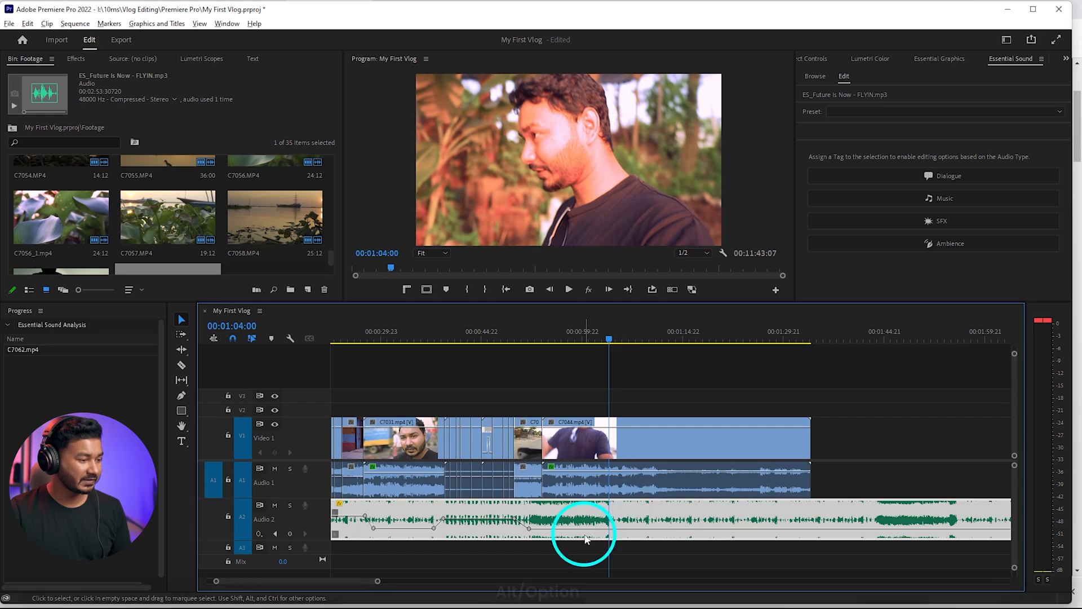
{"action": "scroll", "coordinate": [612, 498], "scroll_direction": "up", "scroll_amount": 3, "text": "alt"}
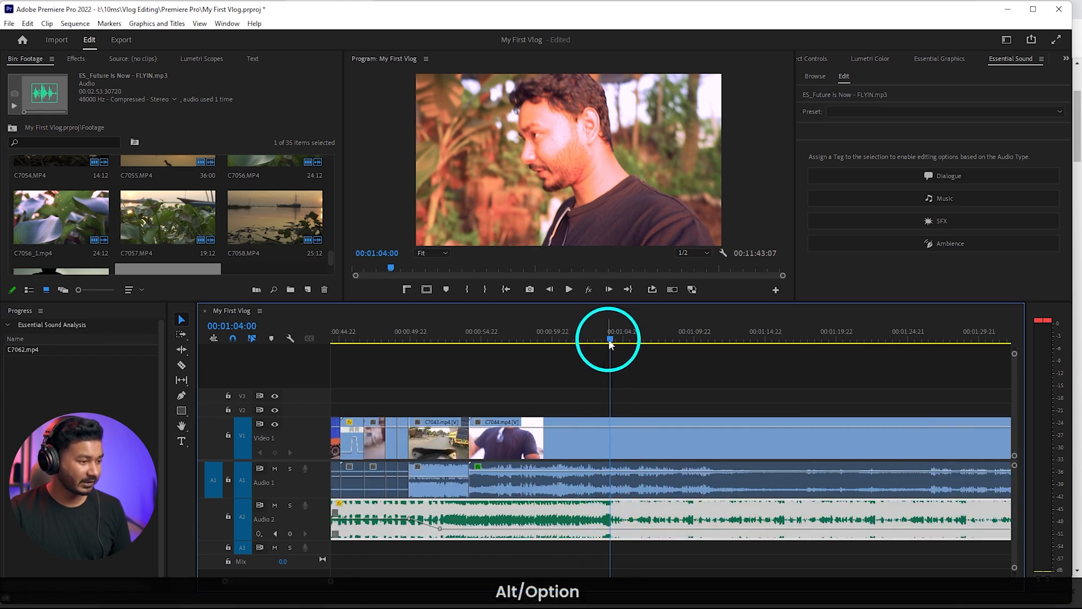
{"action": "left_click_drag", "start_coordinate": [607, 342], "coordinate": [610, 339]}
{"action": "left_click", "coordinate": [620, 514]}
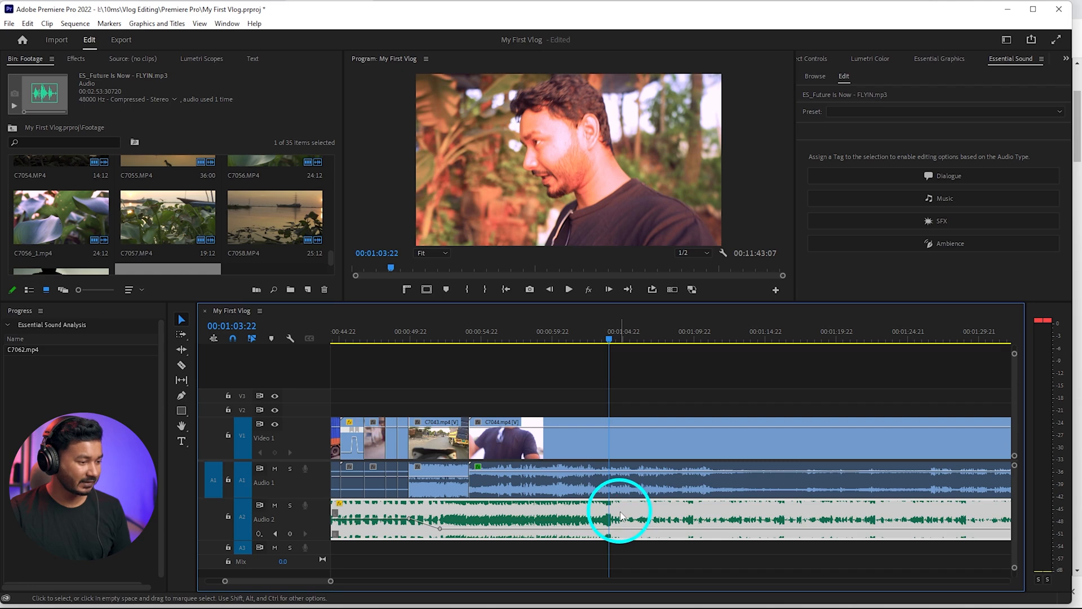
{"action": "left_click", "coordinate": [181, 366]}
{"action": "left_click", "coordinate": [560, 503]}
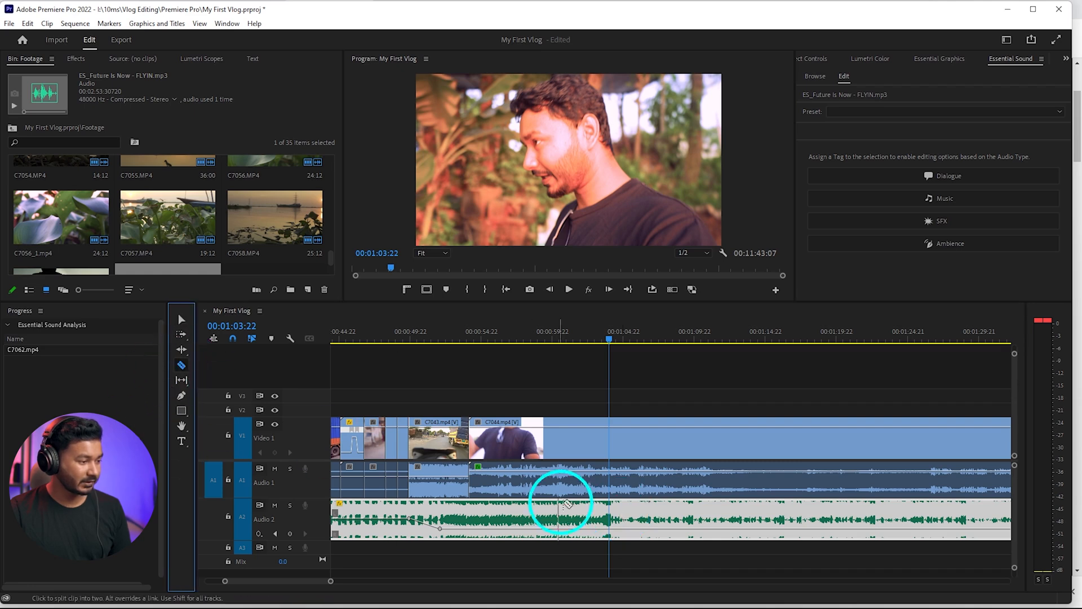
{"action": "left_click", "coordinate": [608, 513]}
{"action": "left_click", "coordinate": [415, 507]}
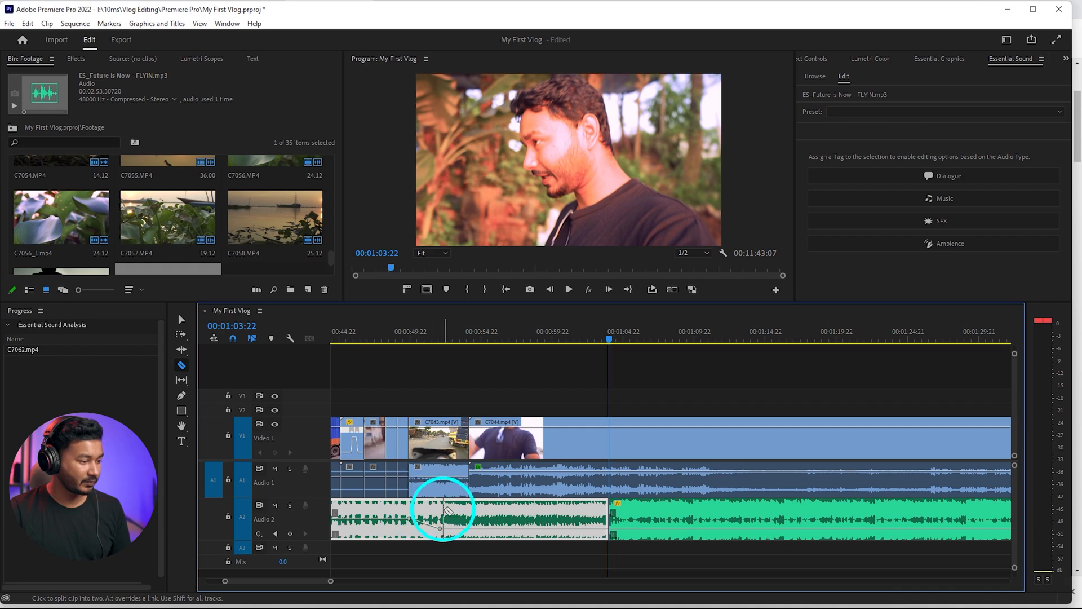
{"action": "left_click", "coordinate": [443, 511]}
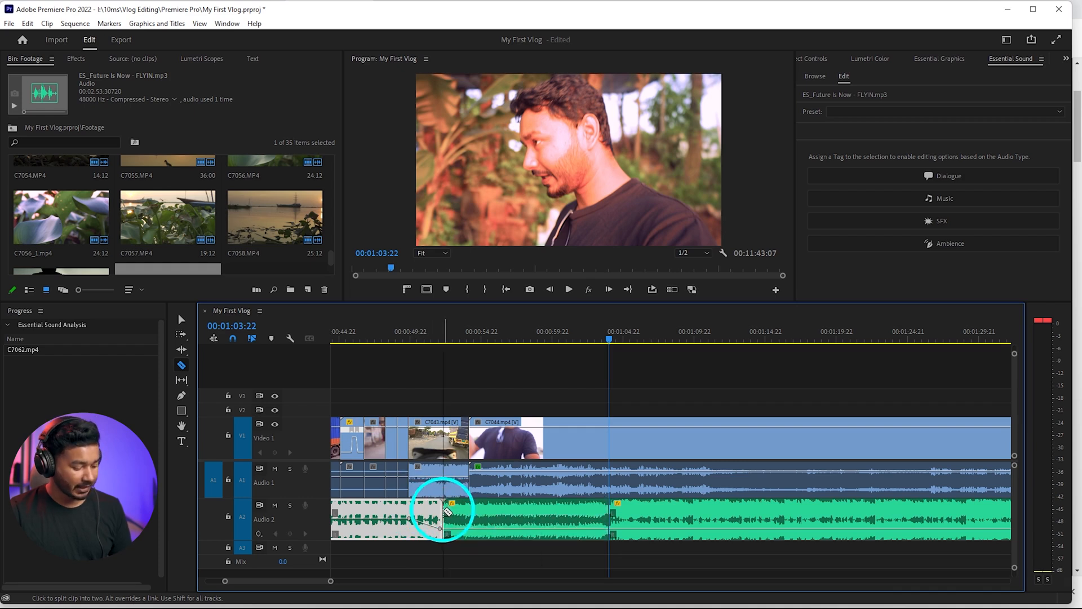
{"action": "key", "text": "v"}
Move the music piece that starts at 00:01:03:22 further along the timeline, beyond the end of C7044
{"action": "left_click", "coordinate": [637, 512]}
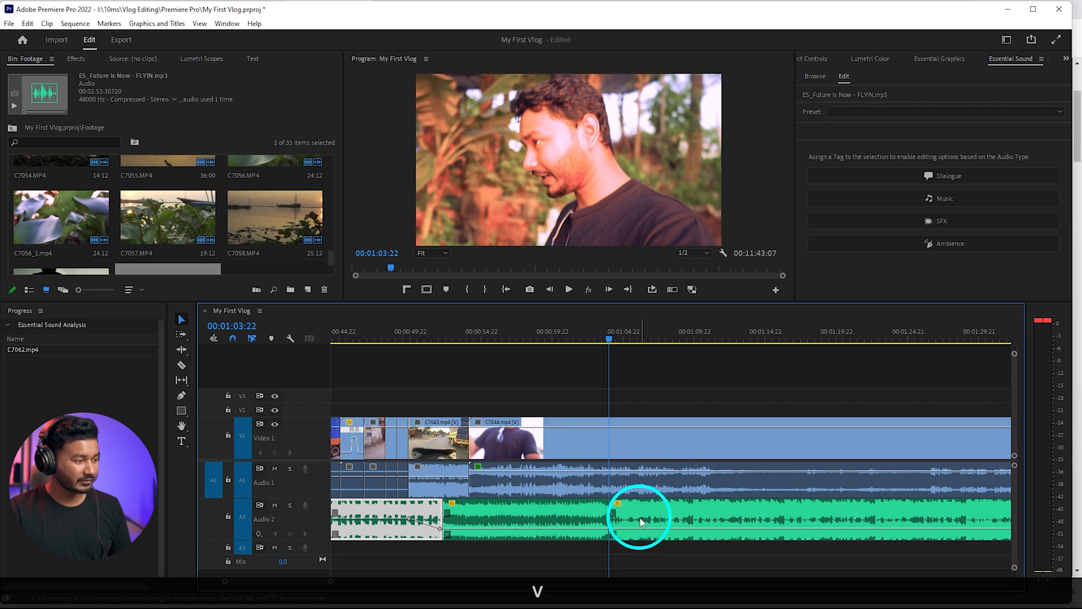
{"action": "scroll", "coordinate": [657, 521], "scroll_direction": "down", "scroll_amount": 5}
{"action": "left_click_drag", "start_coordinate": [660, 516], "coordinate": [822, 516]}
Extend the short middle music piece to the end of C7044 with the Remix tool
{"action": "left_click", "coordinate": [615, 518]}
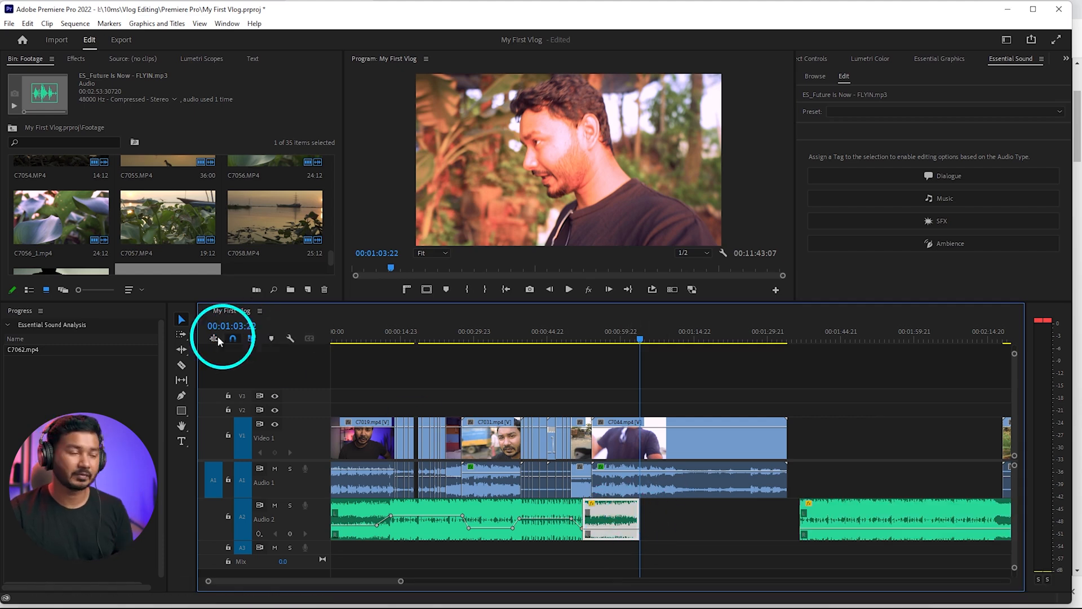
{"action": "left_click", "coordinate": [184, 346]}
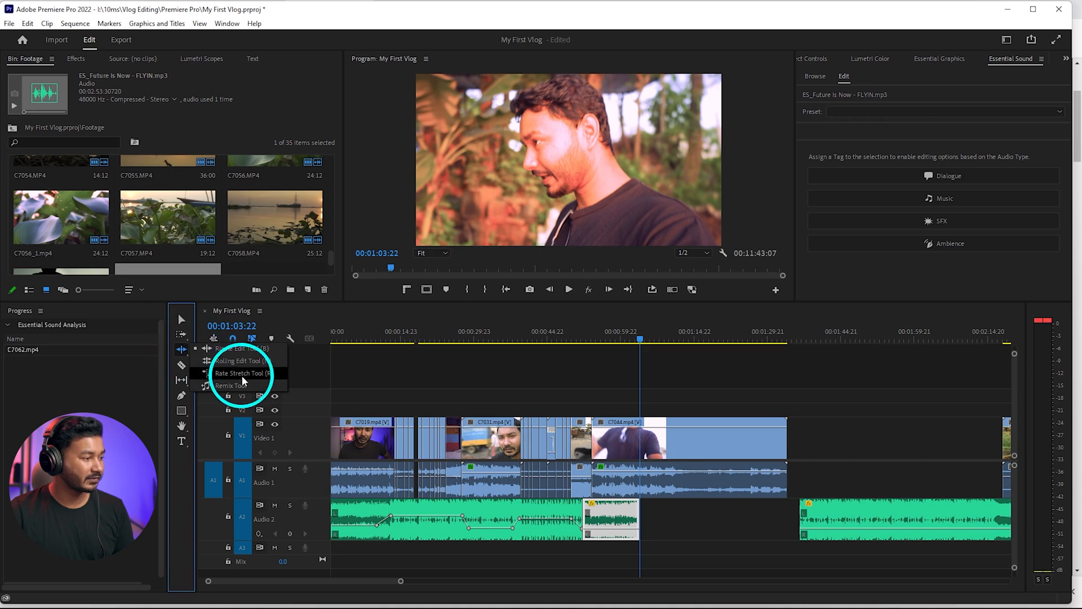
{"action": "left_click", "coordinate": [242, 385]}
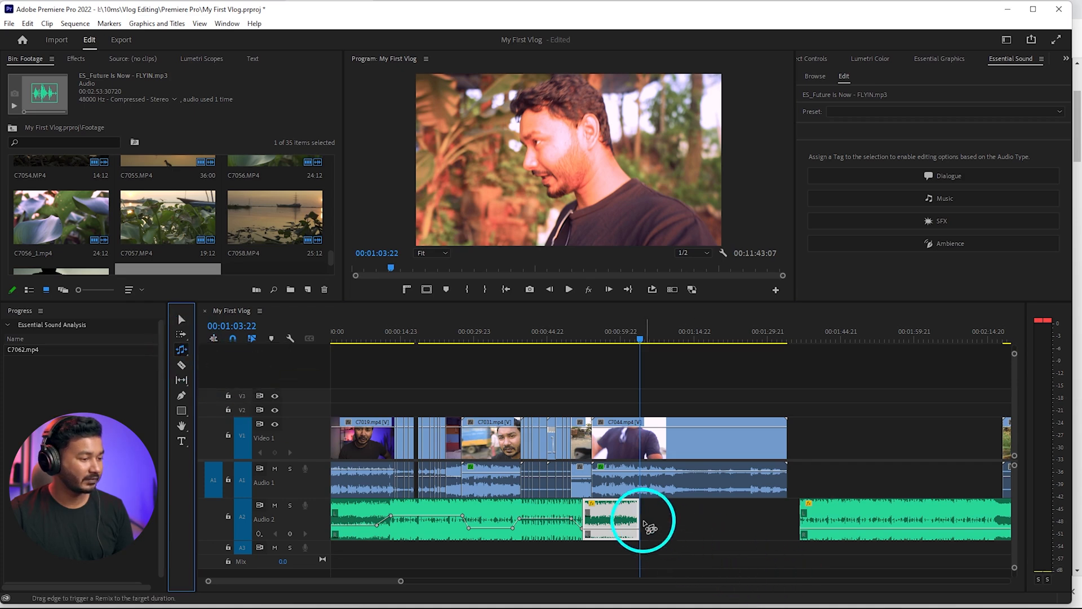
{"action": "left_click_drag", "start_coordinate": [640, 523], "coordinate": [787, 526]}
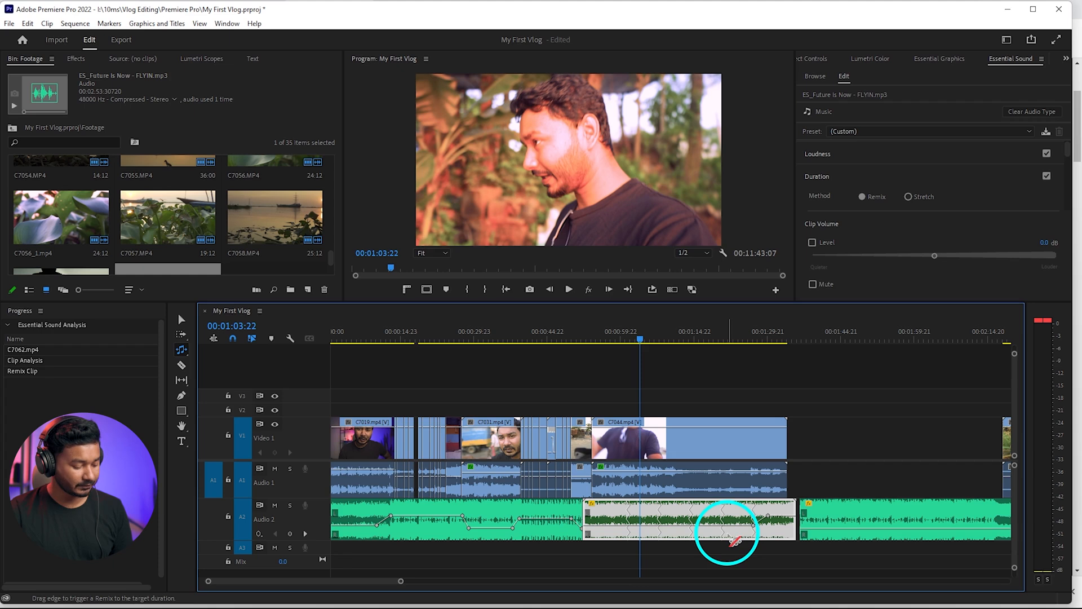
{"action": "key", "text": "v"}
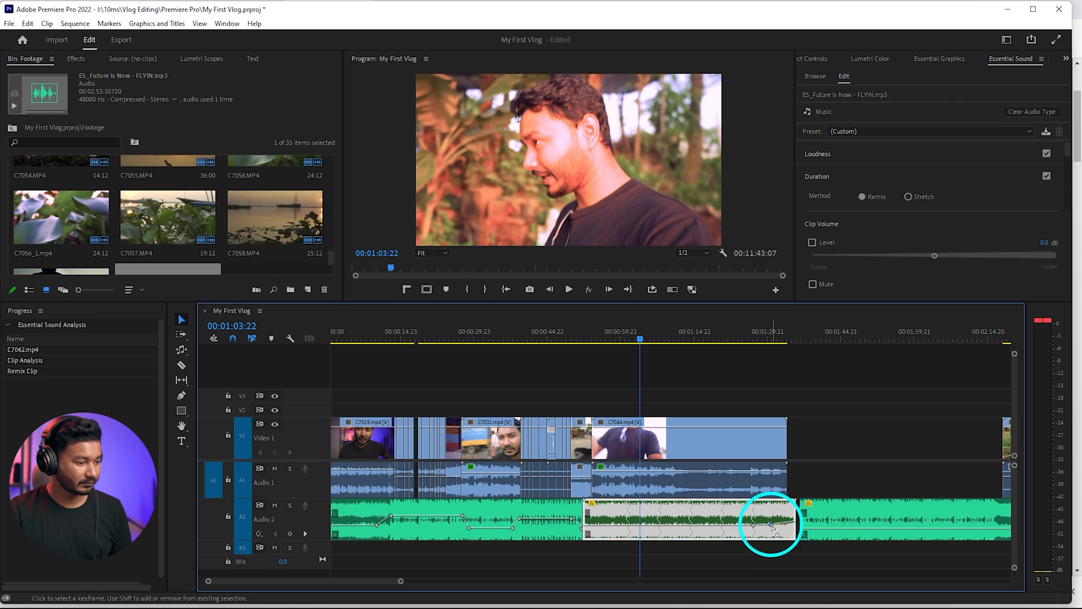
Play from 00:01:03:22 to check the remixed music under C7044
{"action": "key", "text": "space"}
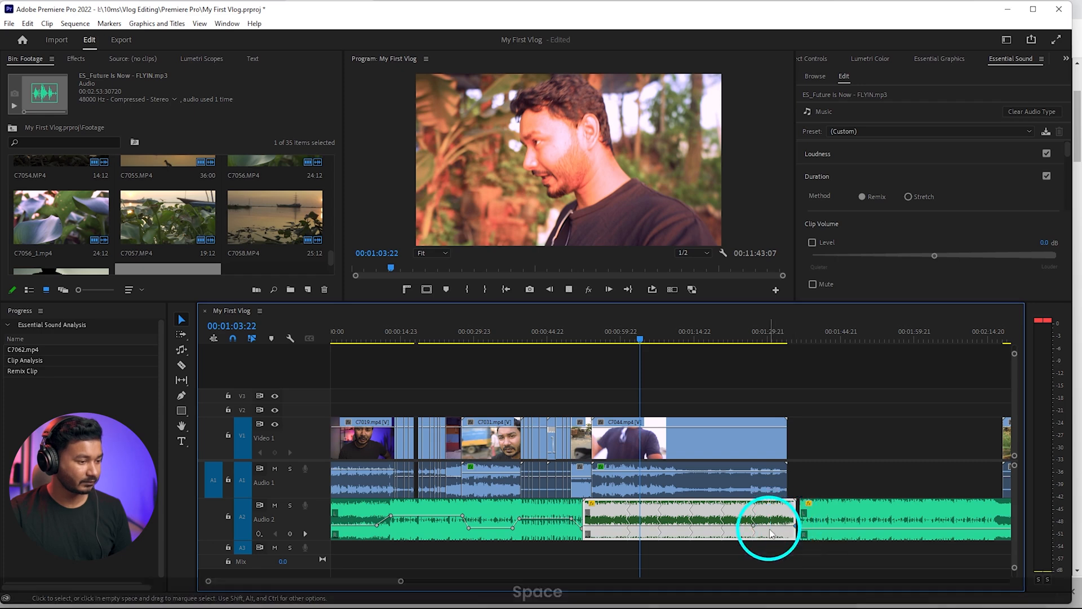
{"action": "scroll", "coordinate": [755, 531], "scroll_direction": "down", "scroll_amount": 3}
{"action": "scroll", "coordinate": [524, 501], "scroll_direction": "up", "scroll_amount": 4}
{"action": "scroll", "coordinate": [491, 493], "scroll_direction": "up", "scroll_amount": 3}
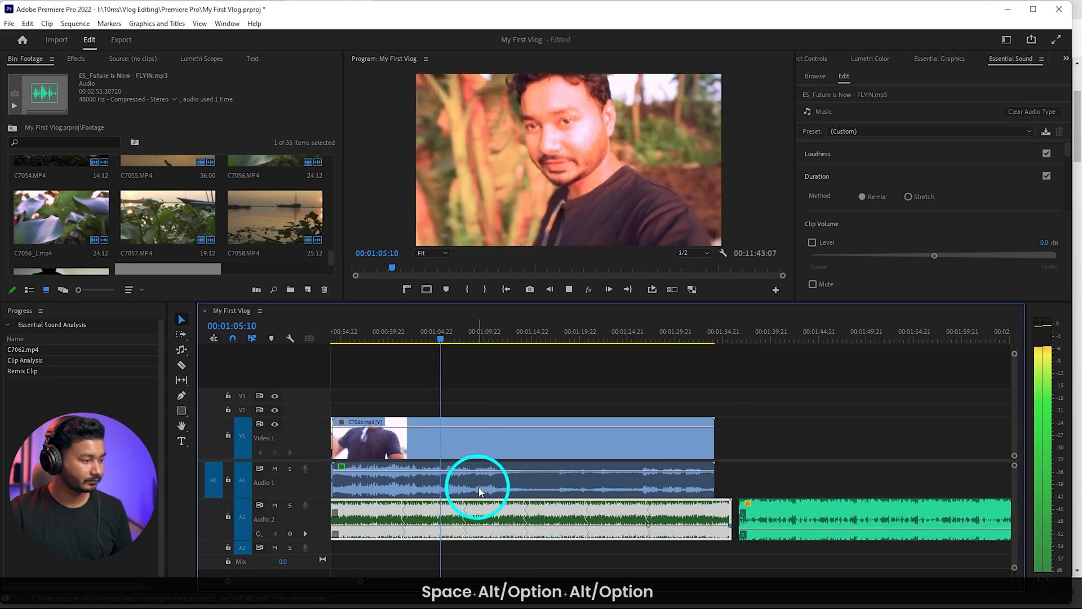
{"action": "key", "text": "space"}
Lock the Audio 2 music track and review C7044 up to 00:01:19:08
{"action": "left_click", "coordinate": [228, 516]}
{"action": "key", "text": "space"}
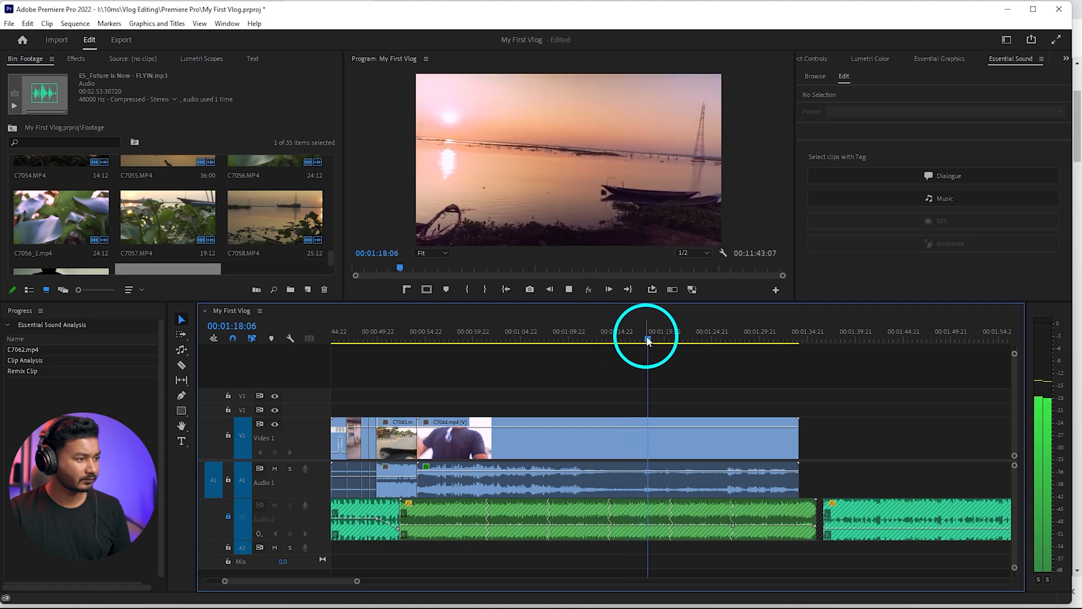
{"action": "key", "text": "space"}
Save the project and split C7044 at 00:01:19:05, where the river shot is on screen
{"action": "key", "text": "ctrl+x"}
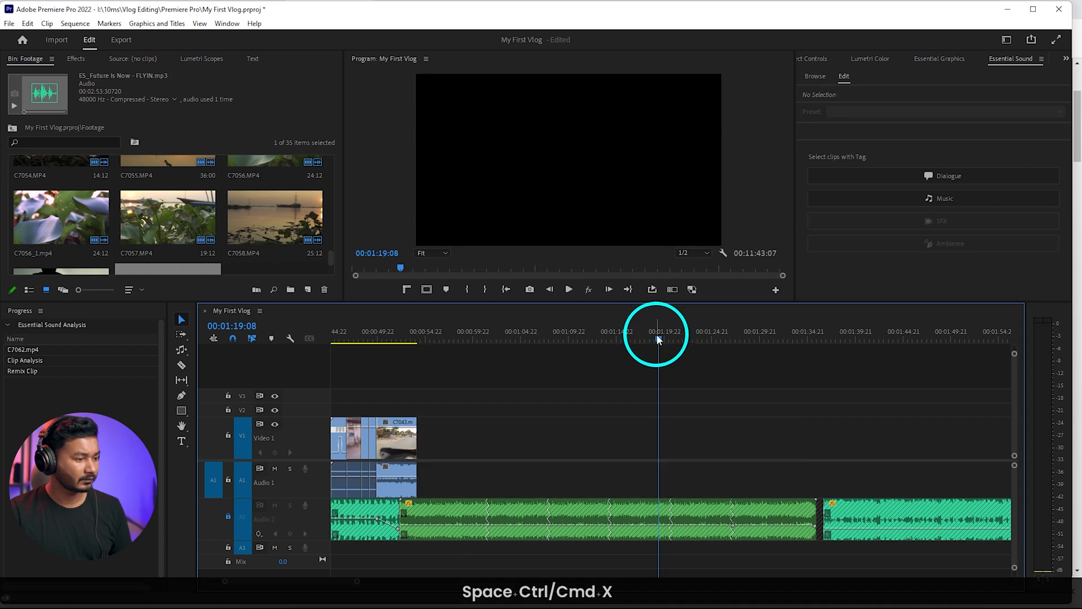
{"action": "key", "text": "ctrl+z"}
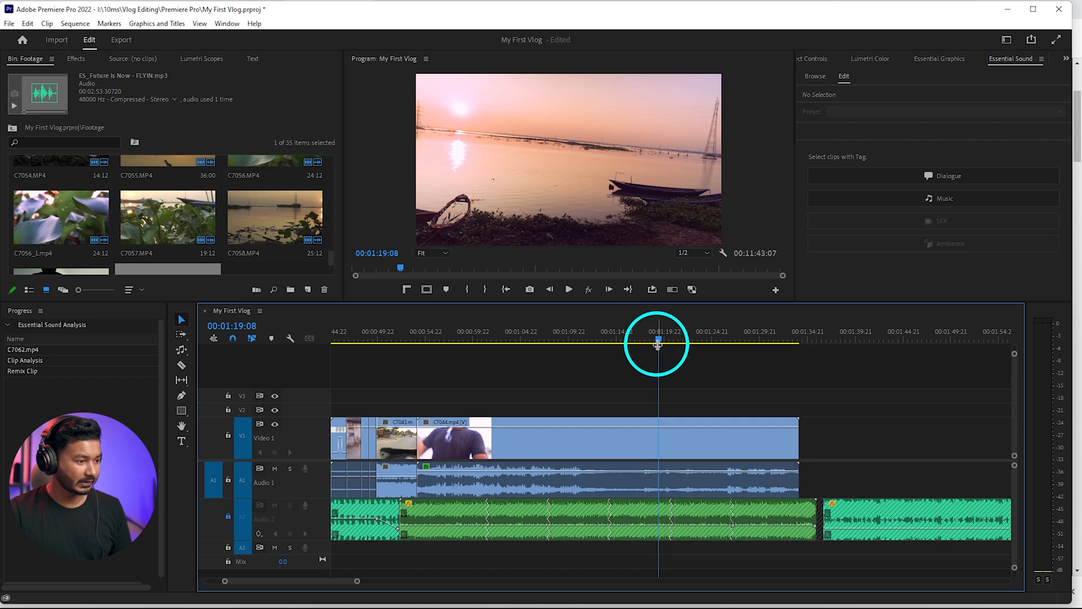
{"action": "left_click", "coordinate": [659, 337]}
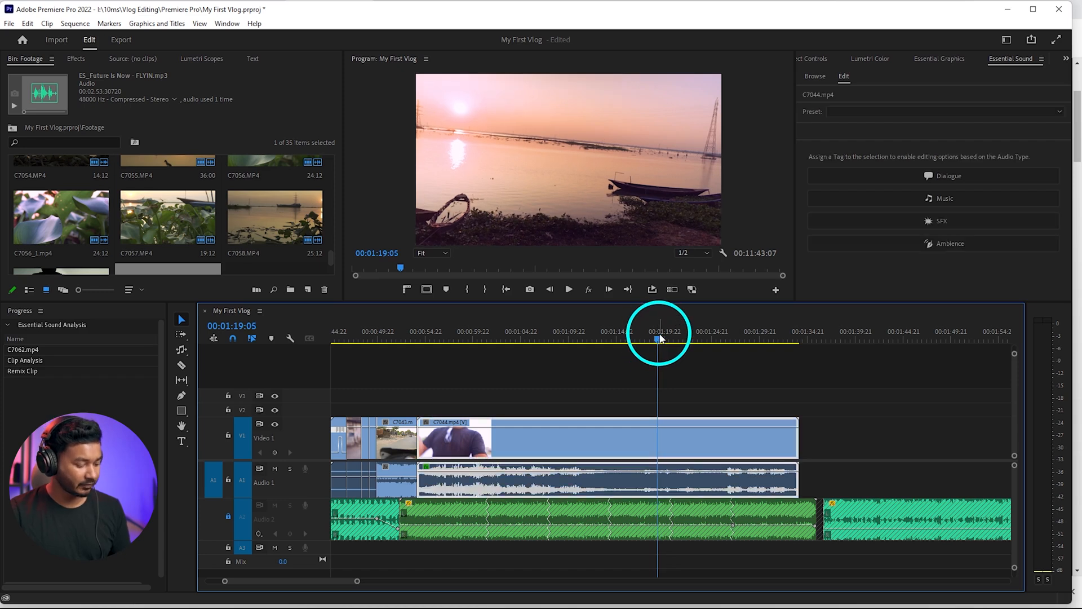
{"action": "key", "text": "ctrl+s"}
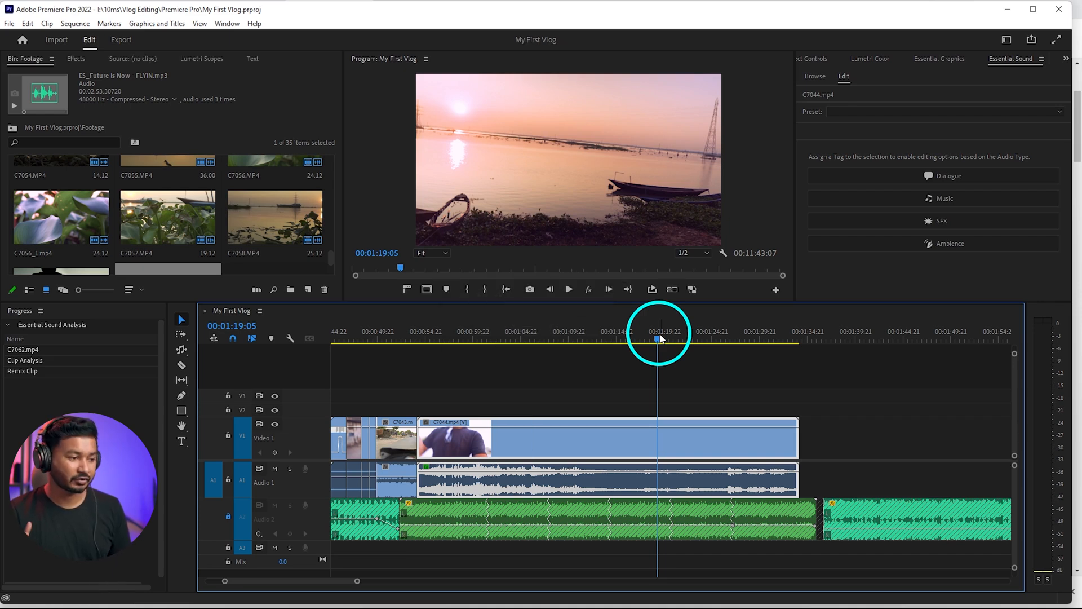
{"action": "key", "text": "ctrl+k"}
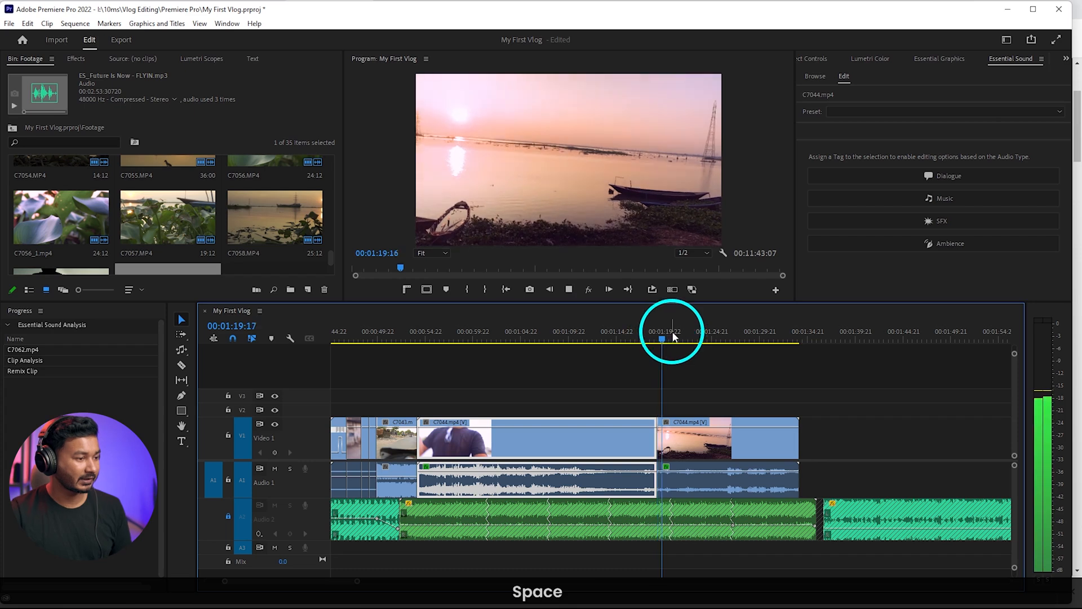
Ripple-trim the opening of the second C7044 piece, then split it on the smartwatch shot at 00:01:22:12
{"action": "mouse_move", "coordinate": [697, 344]}
{"action": "left_mouse_down"}
{"action": "mouse_move", "coordinate": [715, 338]}
{"action": "mouse_move", "coordinate": [690, 344]}
{"action": "left_mouse_up"}
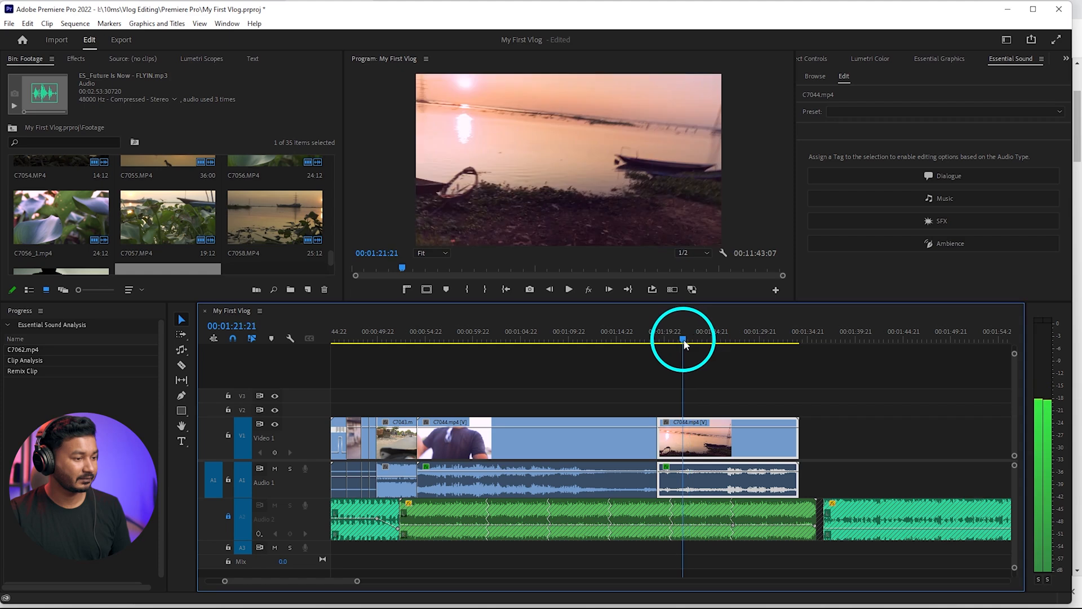
{"action": "key", "text": "q"}
{"action": "key", "text": "space"}
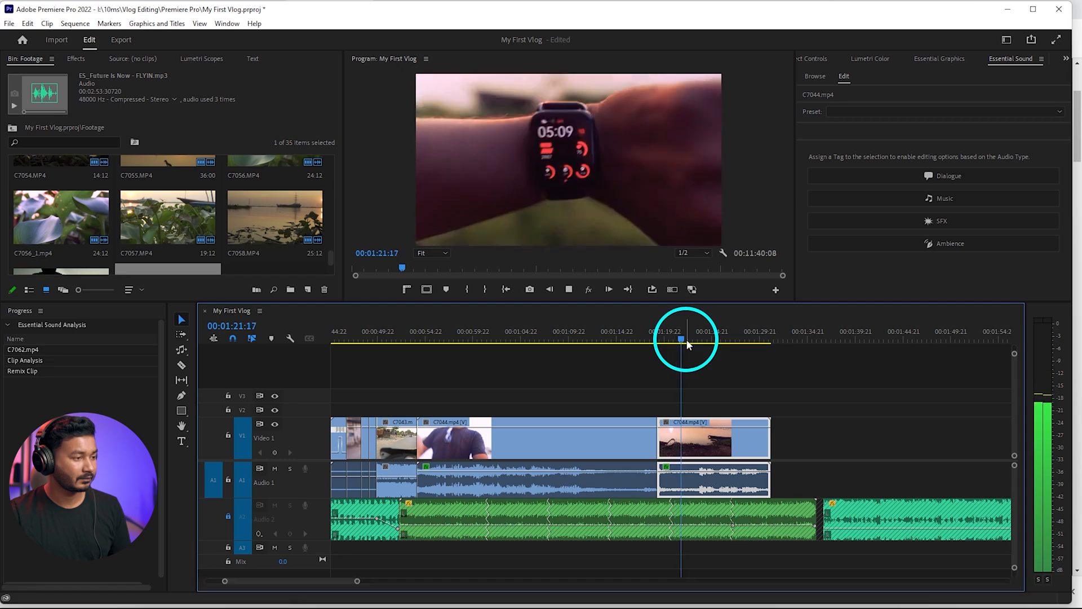
{"action": "key", "text": "space"}
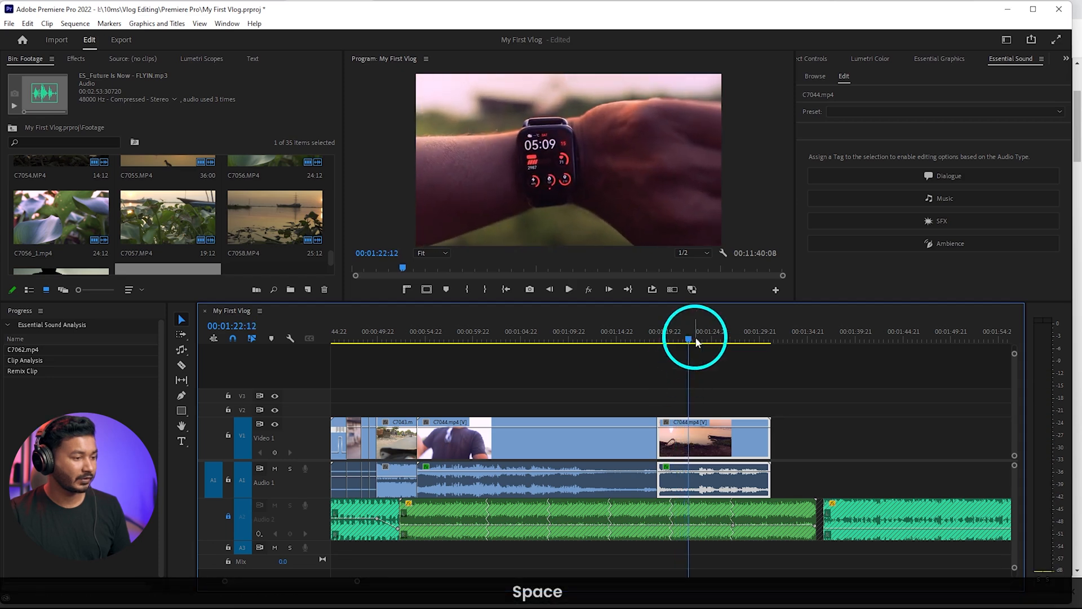
{"action": "key", "text": "shift+c"}
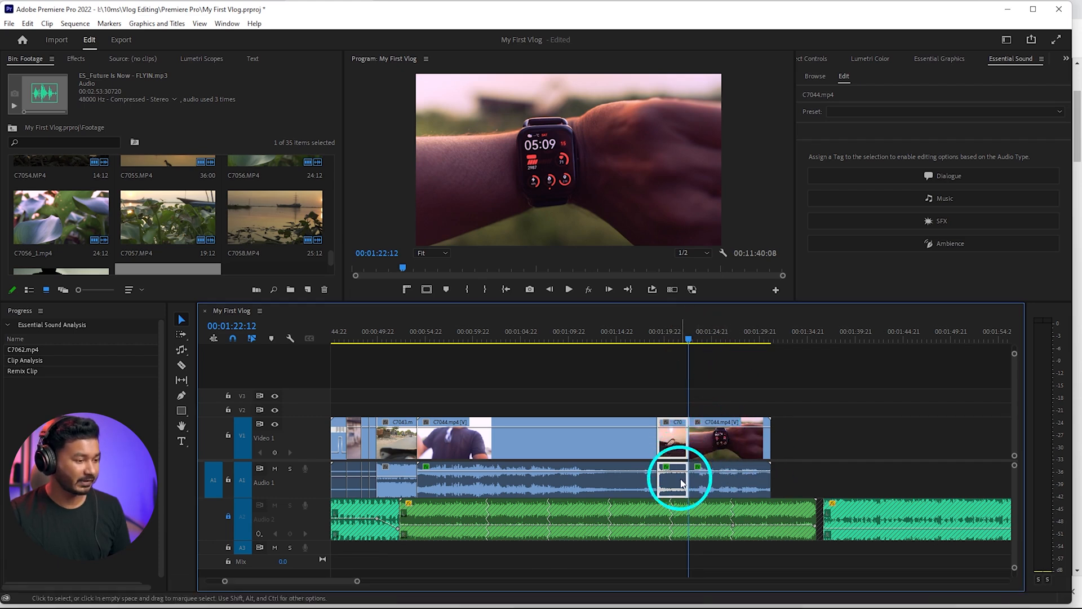
Delete only the audio of the short C7044 river piece before 00:01:22:12, keeping its video
{"action": "left_click", "coordinate": [708, 434]}
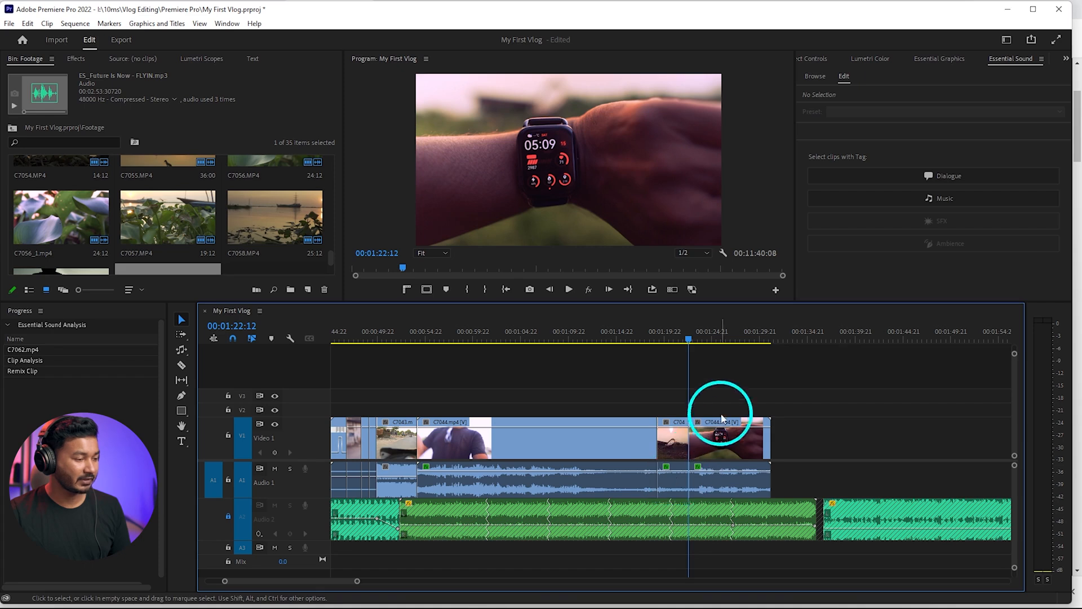
{"action": "left_click", "coordinate": [720, 472]}
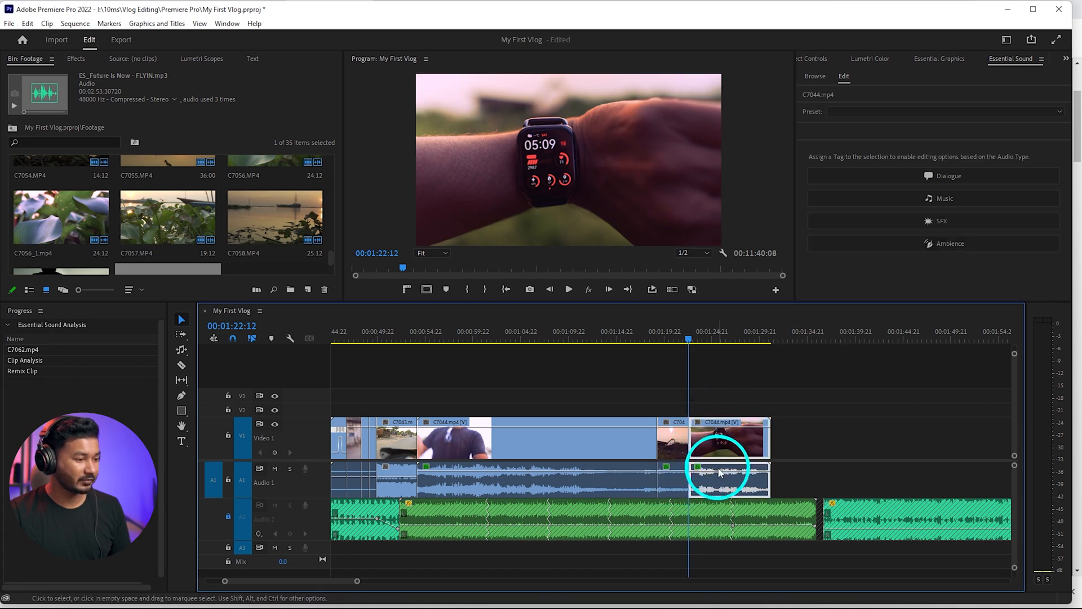
{"action": "left_click", "coordinate": [728, 394]}
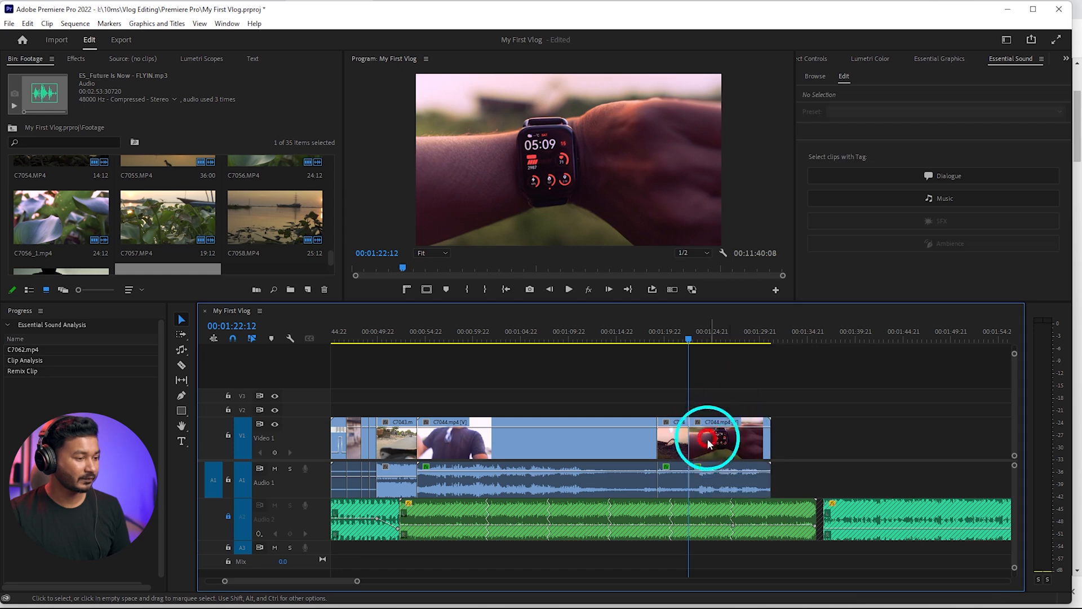
{"action": "mouse_move", "coordinate": [689, 334]}
{"action": "left_mouse_down"}
{"action": "mouse_move", "coordinate": [718, 340]}
{"action": "mouse_move", "coordinate": [691, 348]}
{"action": "left_mouse_up"}
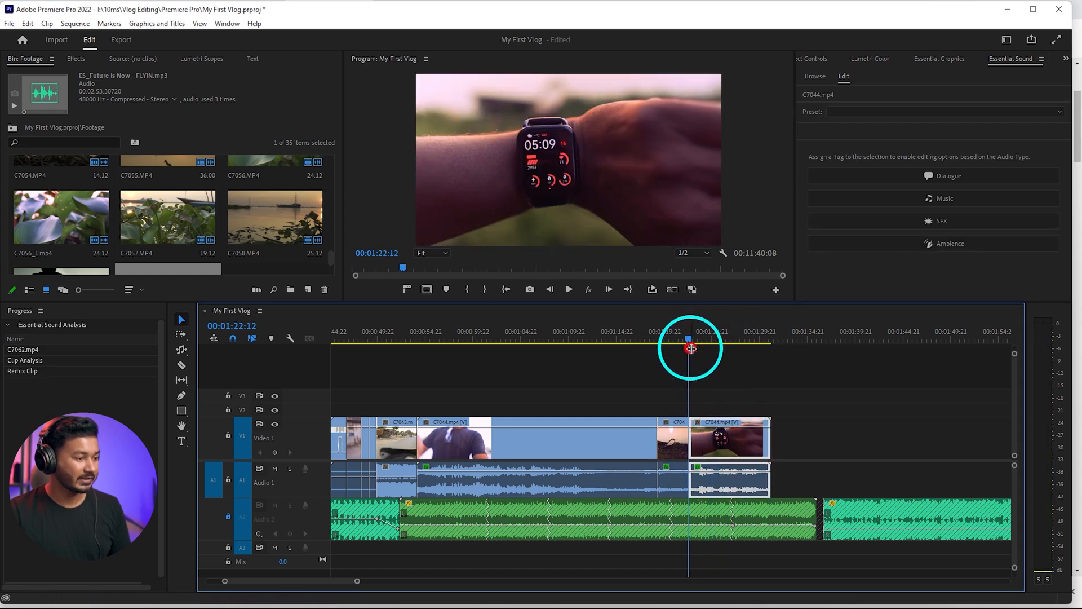
{"action": "left_click", "coordinate": [675, 484], "text": "alt"}
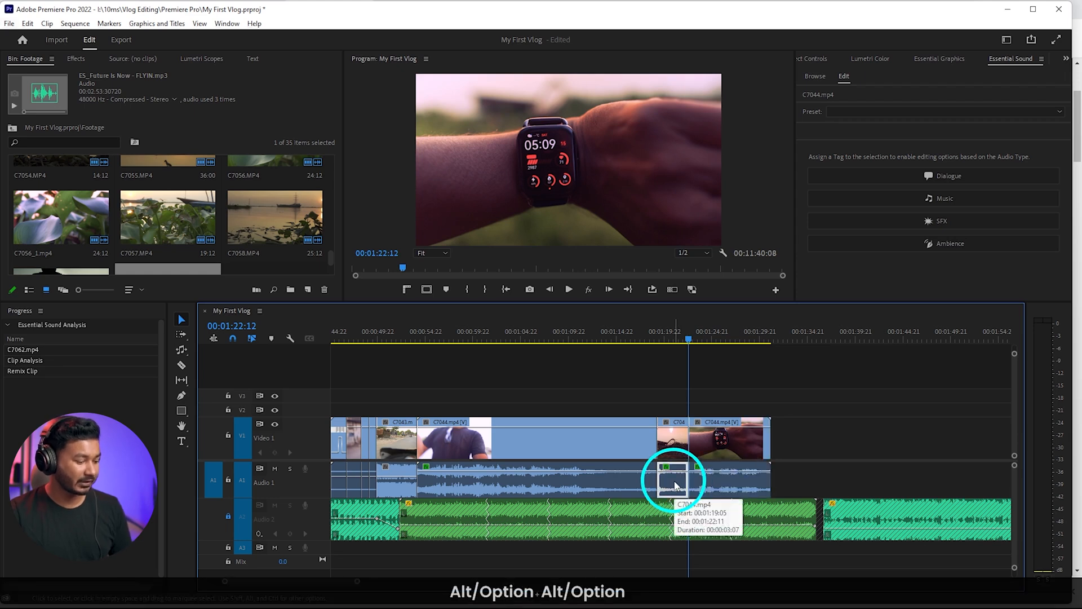
{"action": "key", "text": "Delete"}
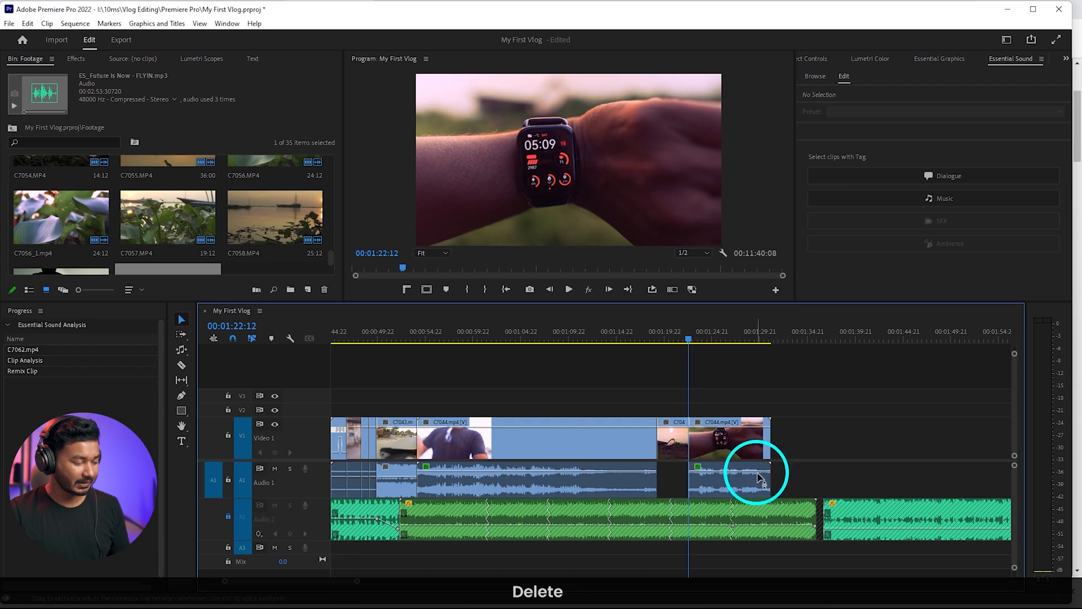
Slide the smartwatch piece's audio back against the preceding C7044 audio so it runs under the river shot, and play the result
{"action": "left_click", "coordinate": [752, 486], "text": "alt"}
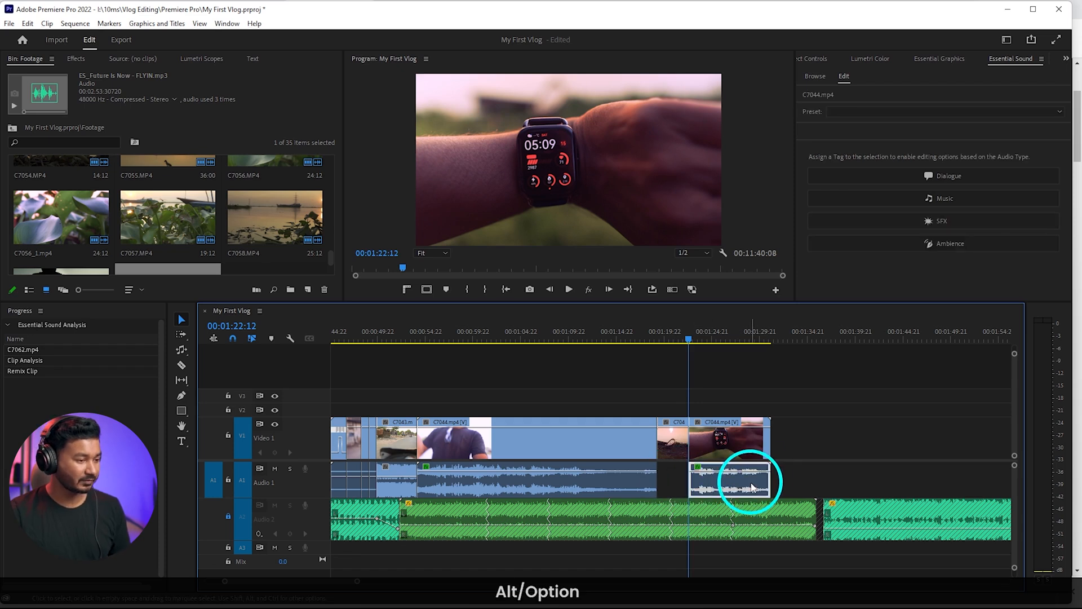
{"action": "left_click_drag", "start_coordinate": [752, 486], "coordinate": [704, 476]}
{"action": "left_click", "coordinate": [652, 333]}
{"action": "key", "text": "space"}
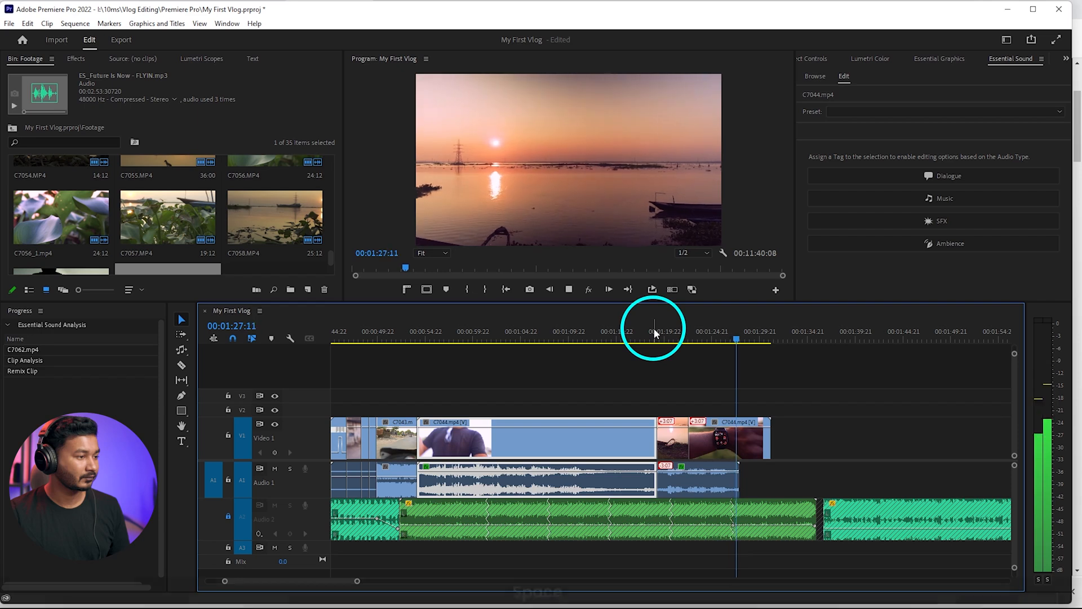
Trim the end of the smartwatch piece's video to match the end of its audio
{"action": "key", "text": "space"}
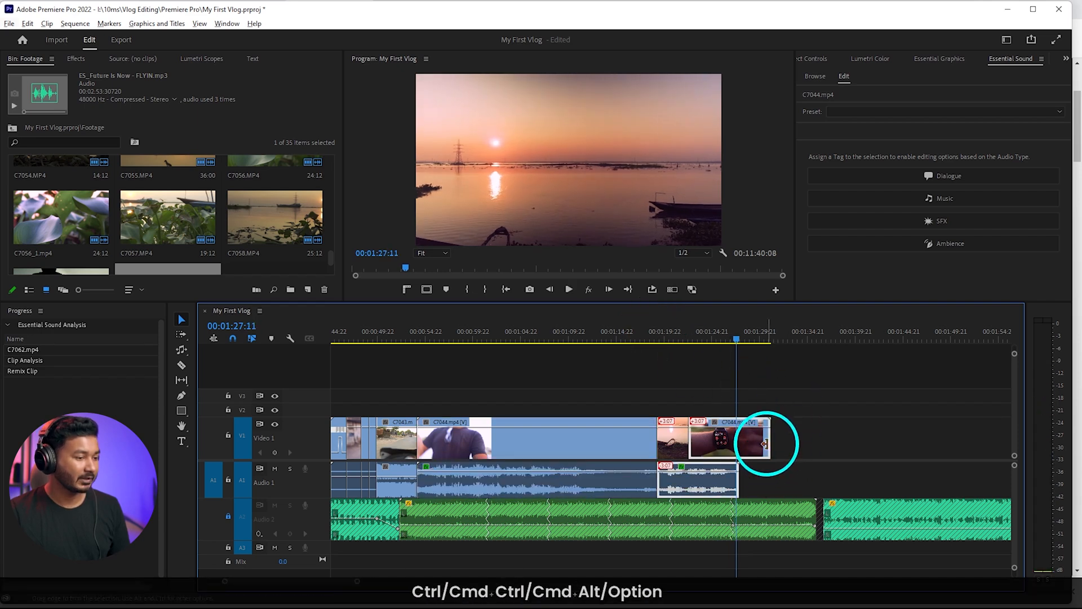
{"action": "left_click", "coordinate": [797, 436]}
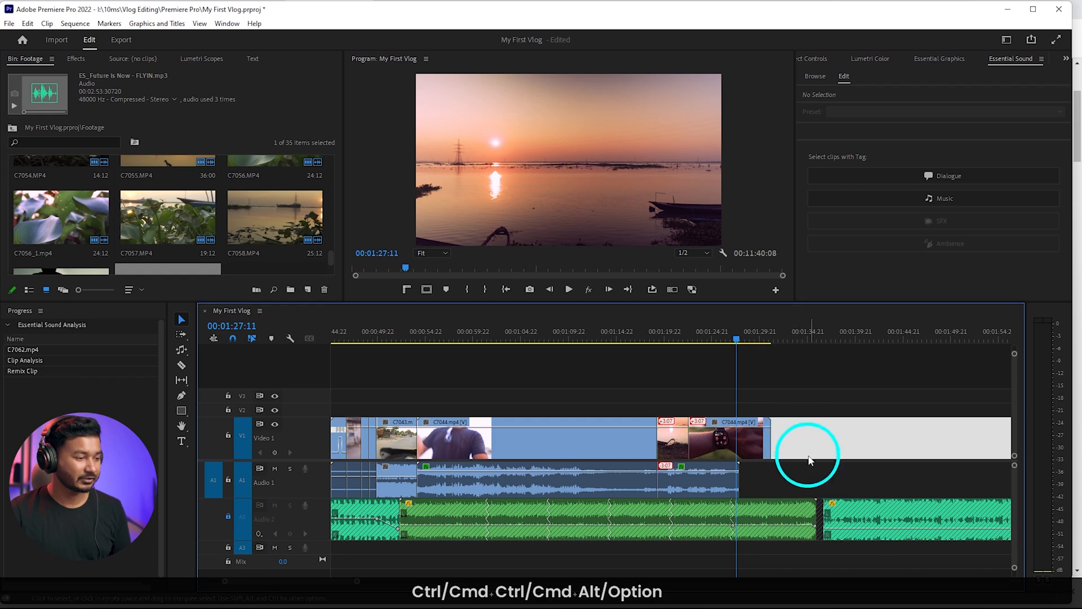
{"action": "left_click_drag", "start_coordinate": [770, 436], "coordinate": [738, 438]}
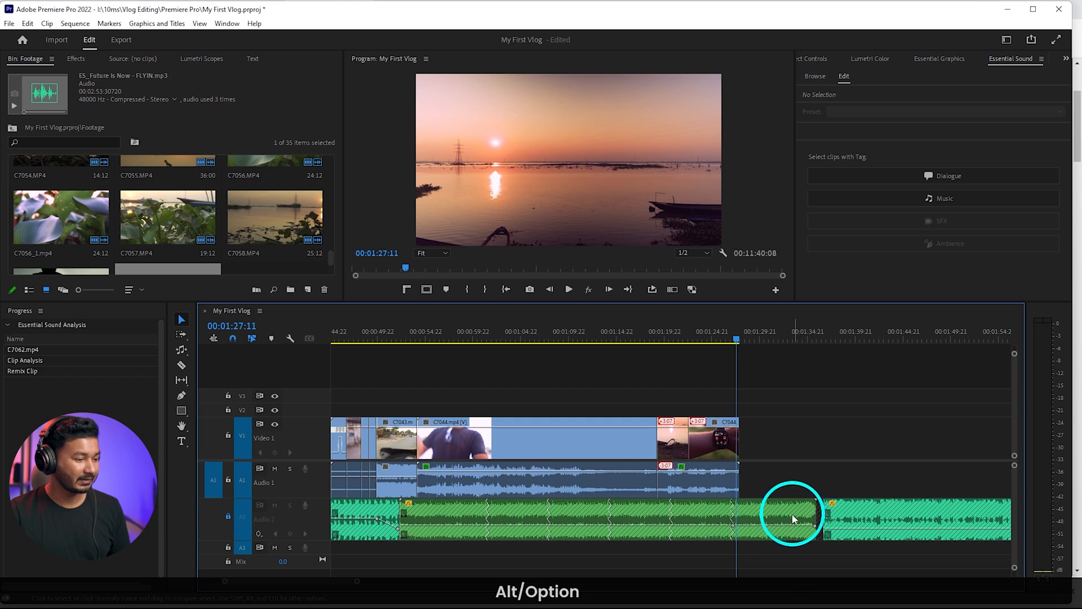
Unlock track A2, trim the remixed music to the end of the smartwatch shot, butt the following music clip against it and play the join
{"action": "left_click", "coordinate": [229, 515]}
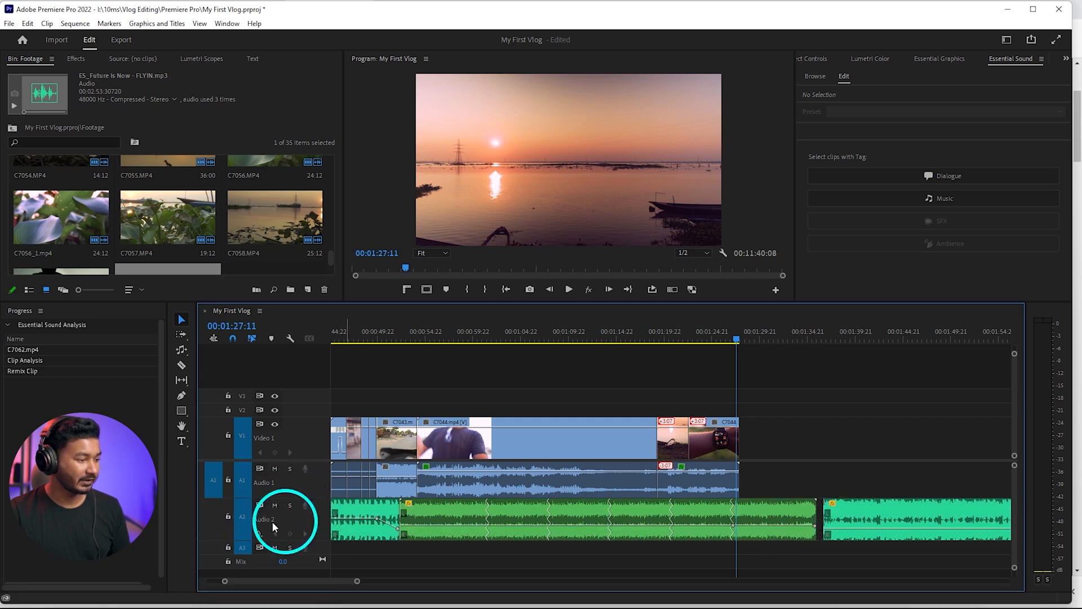
{"action": "left_click_drag", "start_coordinate": [815, 511], "coordinate": [738, 510]}
{"action": "left_click_drag", "start_coordinate": [848, 516], "coordinate": [763, 515]}
{"action": "key", "text": "space"}
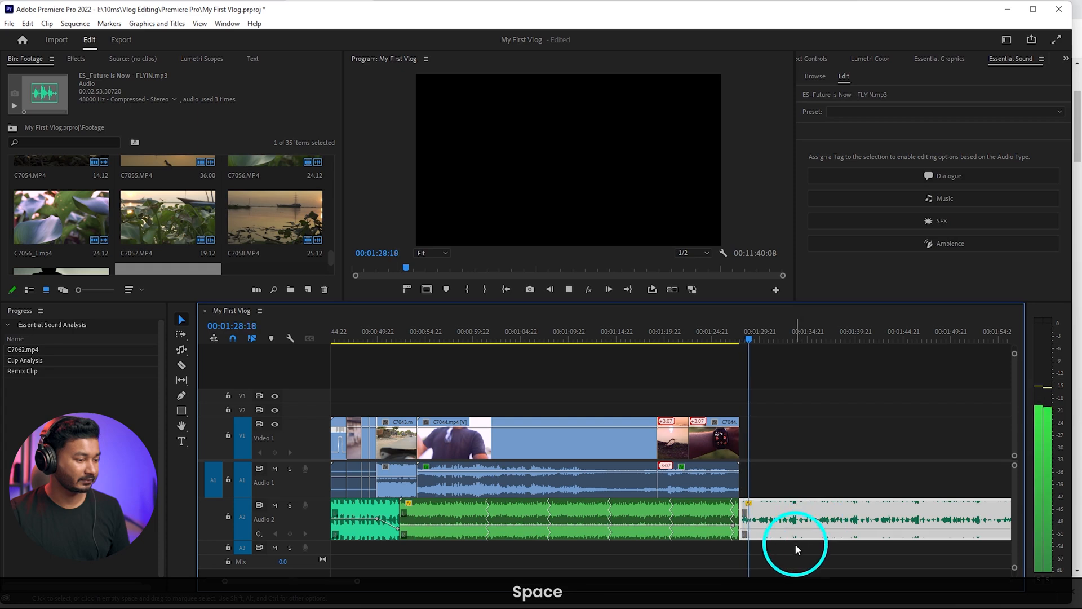
{"action": "key", "text": "space"}
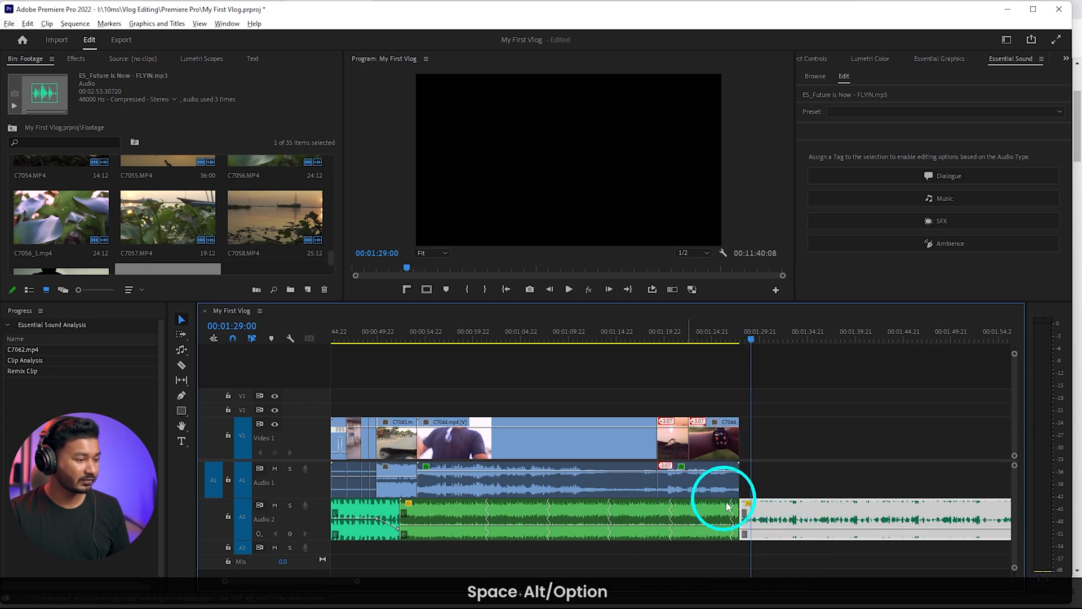
Move the remixed music down to track A3 and shift the following music clip earlier to start at 00:01:27:01, overlapping its end
{"action": "left_click", "coordinate": [680, 514], "text": "alt"}
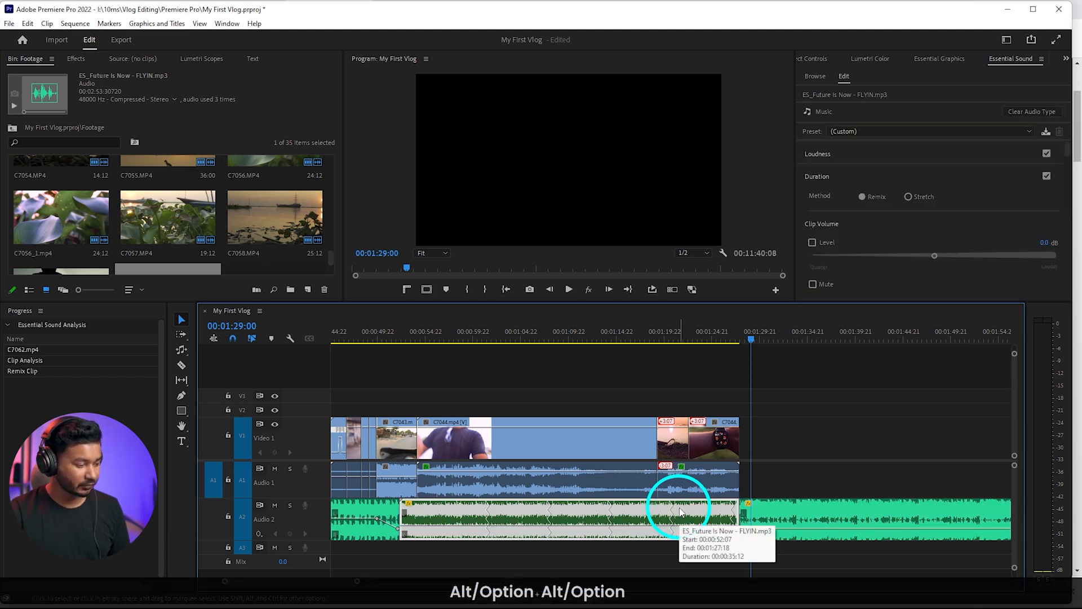
{"action": "key", "text": "alt+Down"}
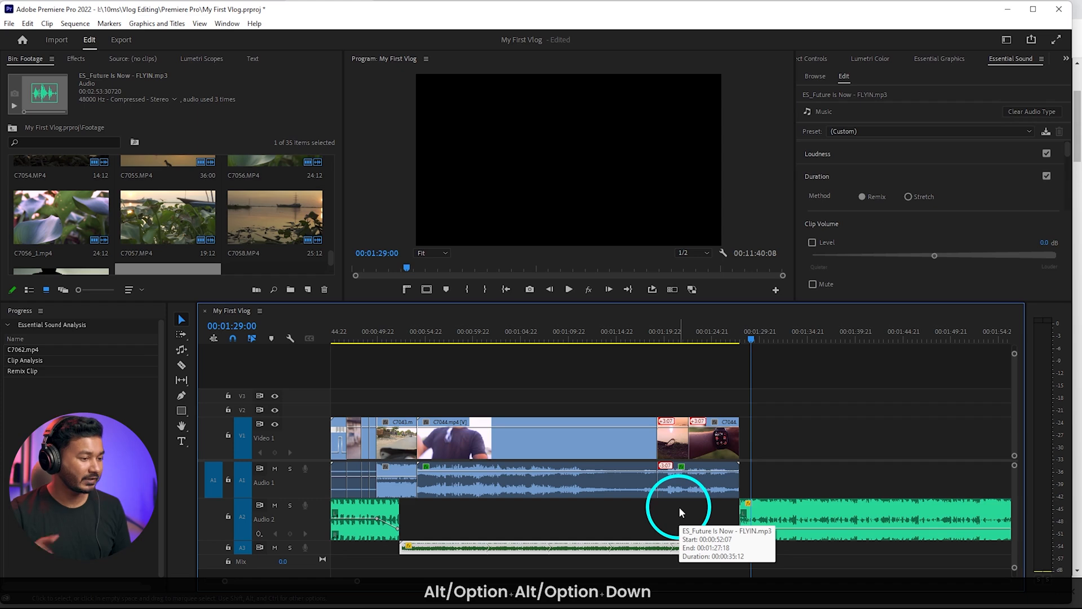
{"action": "scroll", "coordinate": [733, 524], "scroll_direction": "up", "scroll_amount": 5}
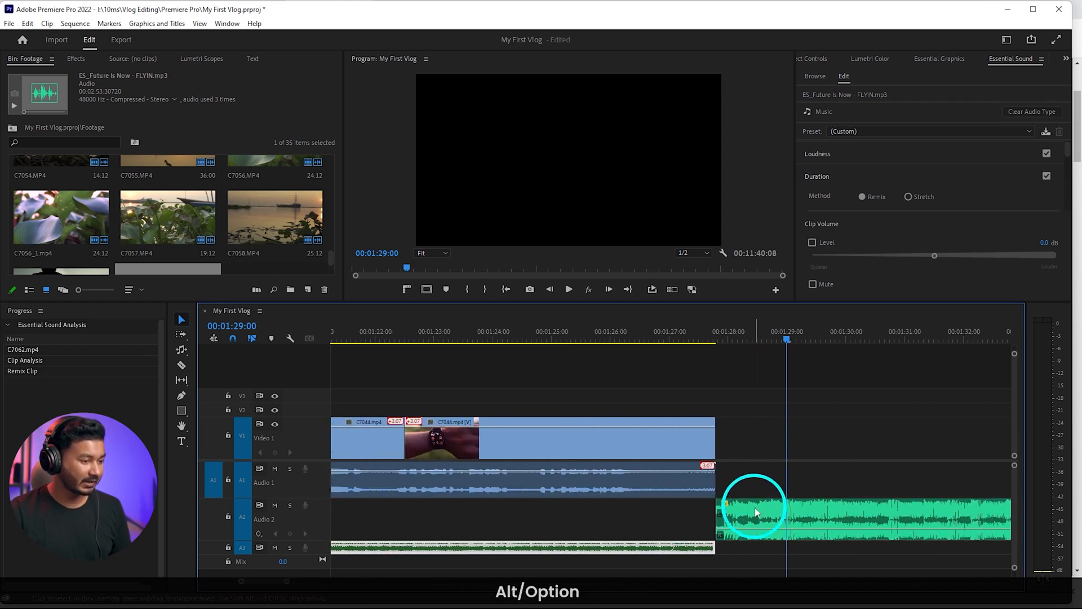
{"action": "left_click_drag", "start_coordinate": [756, 512], "coordinate": [718, 512]}
{"action": "key", "text": "alt+Left"}
{"action": "key", "text": "alt+Left"}
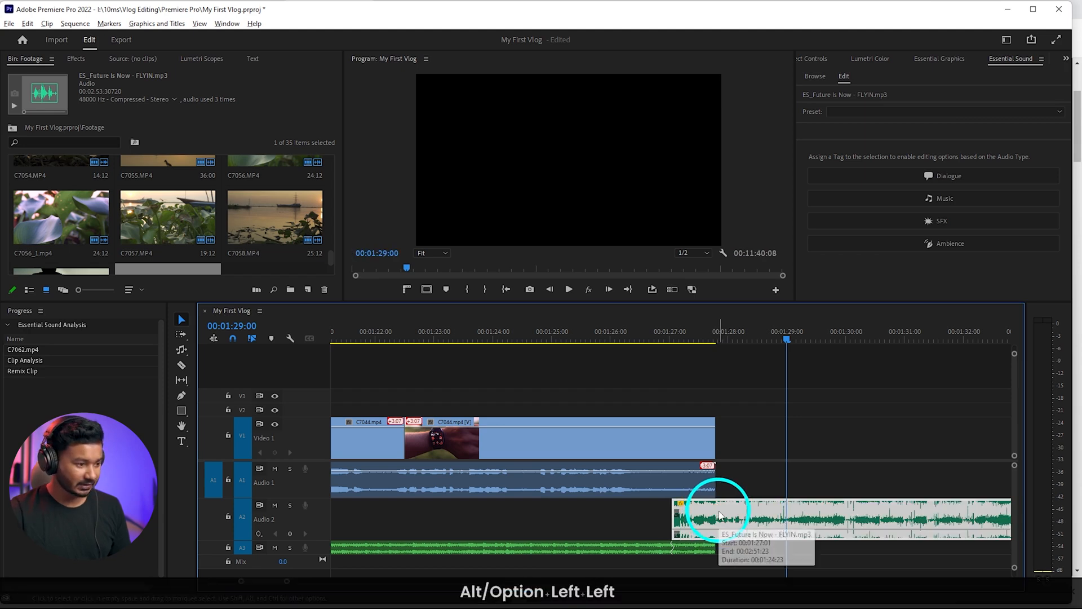
Play the overlap between the two music clips from 00:01:26:16 and check the gap before C7045
{"action": "left_click", "coordinate": [651, 331]}
{"action": "key", "text": "space"}
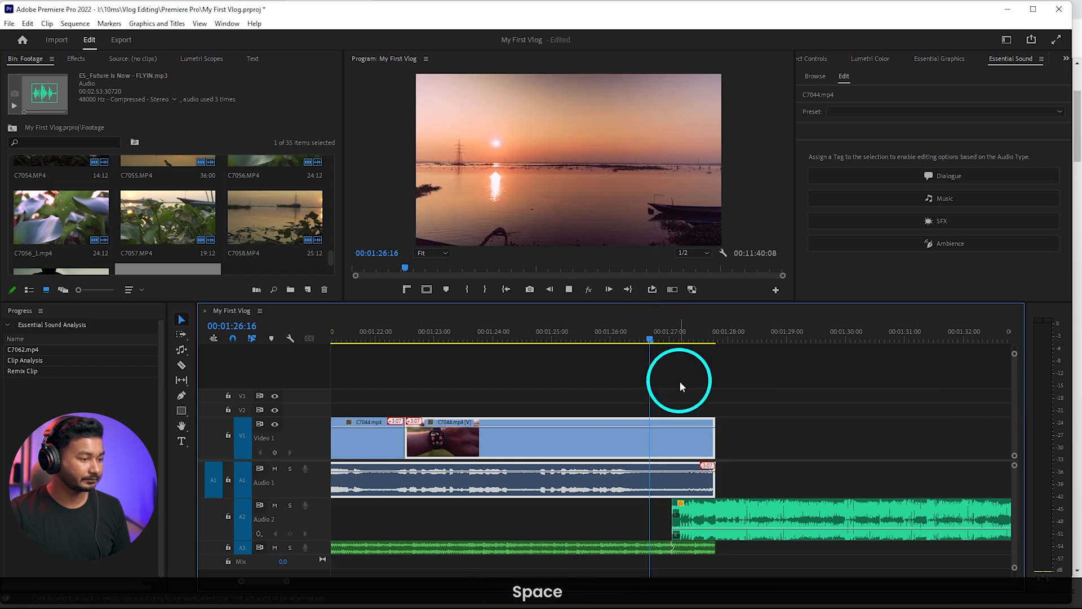
{"action": "scroll", "coordinate": [680, 385], "scroll_direction": "down", "scroll_amount": 3}
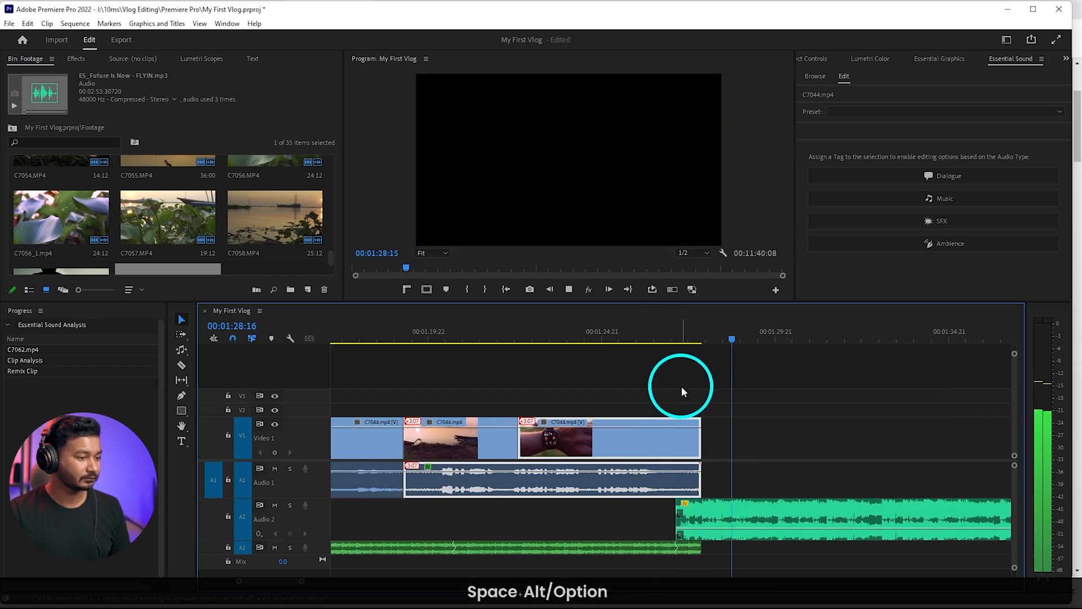
{"action": "scroll", "coordinate": [705, 430], "scroll_direction": "down", "scroll_amount": 5}
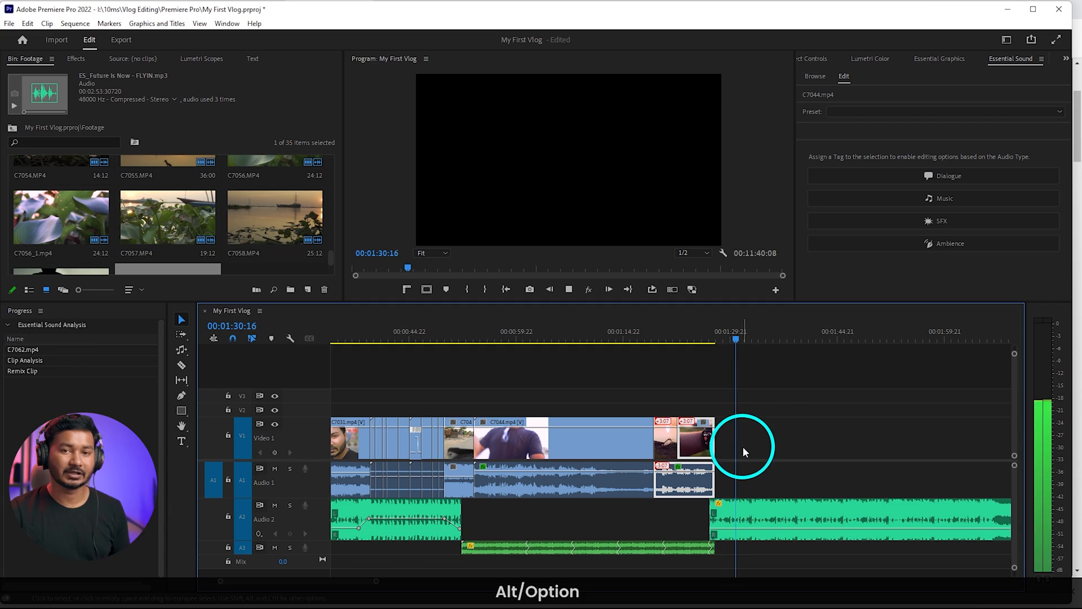
{"action": "scroll", "coordinate": [747, 459], "scroll_direction": "down", "scroll_amount": 2}
{"action": "left_click", "coordinate": [747, 461]}
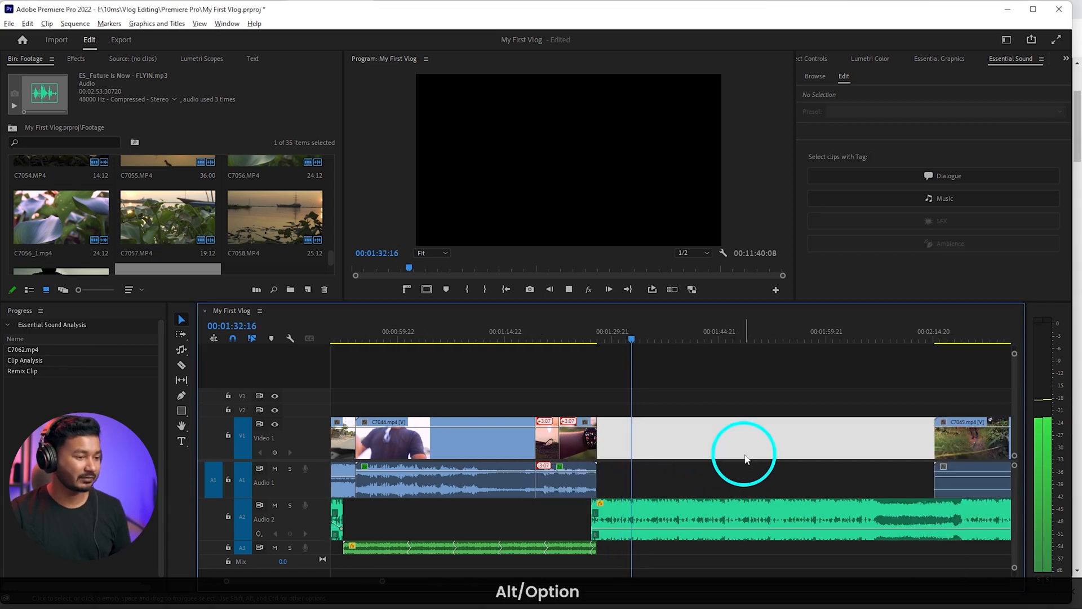
{"action": "scroll", "coordinate": [777, 445], "scroll_direction": "down", "scroll_amount": 2}
{"action": "left_click", "coordinate": [746, 510]}
{"action": "key", "text": "space"}
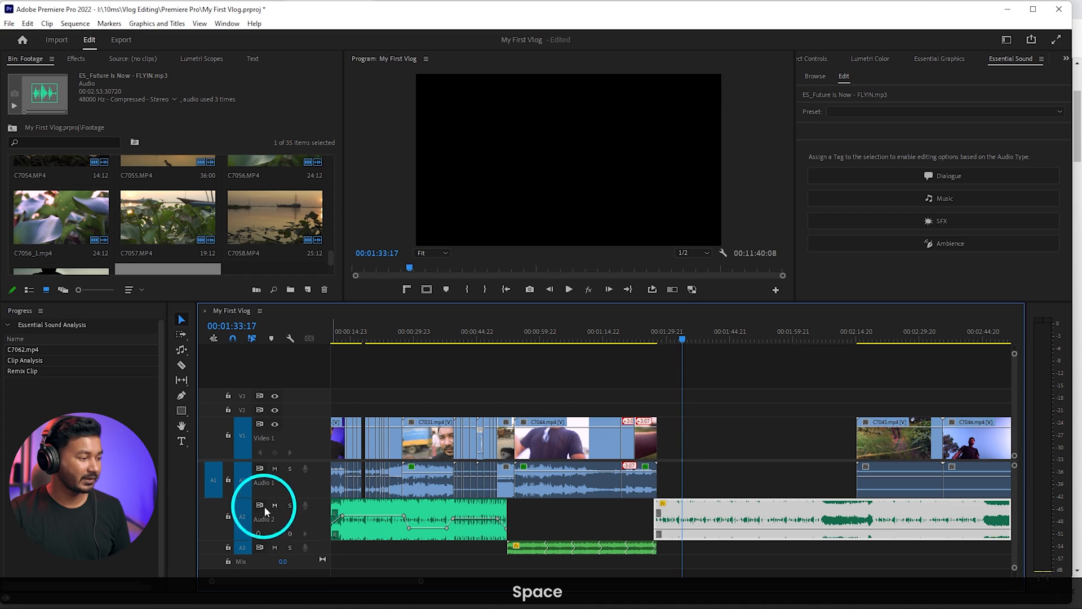
Lock track A2 and ripple-delete the empty gap between the smartwatch shot and C7045
{"action": "left_click", "coordinate": [229, 516]}
{"action": "scroll", "coordinate": [797, 485], "scroll_direction": "down", "scroll_amount": 4}
{"action": "right_click", "coordinate": [593, 440]}
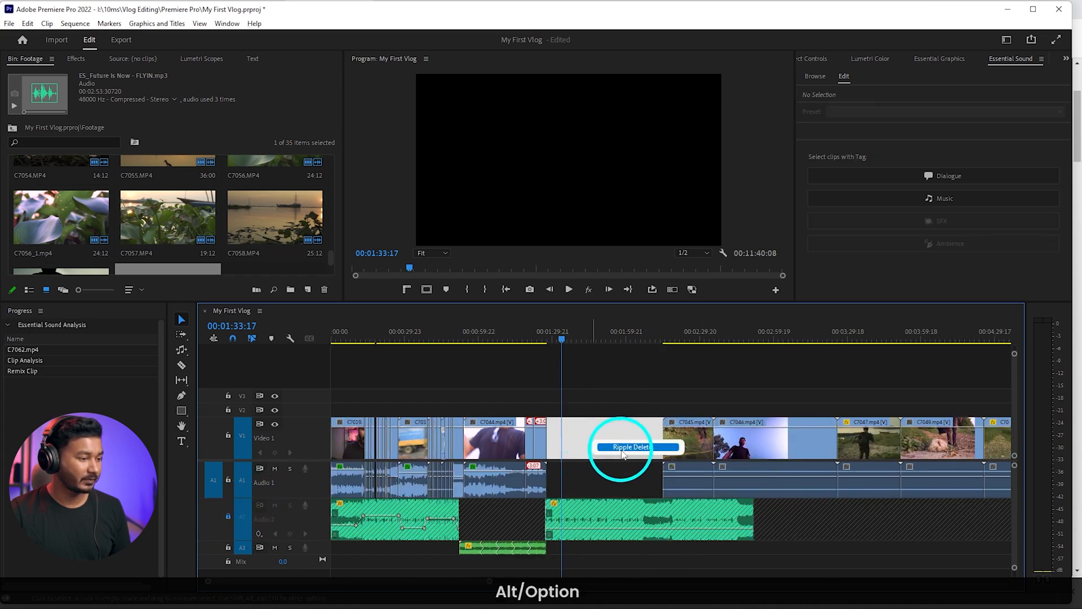
{"action": "left_click", "coordinate": [621, 446]}
Ripple-trim the opening of C7045 up to 00:01:38:18 and play the new start of the clip
{"action": "left_click", "coordinate": [551, 449]}
{"action": "key", "text": "Up"}
{"action": "scroll", "coordinate": [554, 444], "scroll_direction": "up", "scroll_amount": 5}
{"action": "left_click_drag", "start_coordinate": [528, 337], "coordinate": [619, 340]}
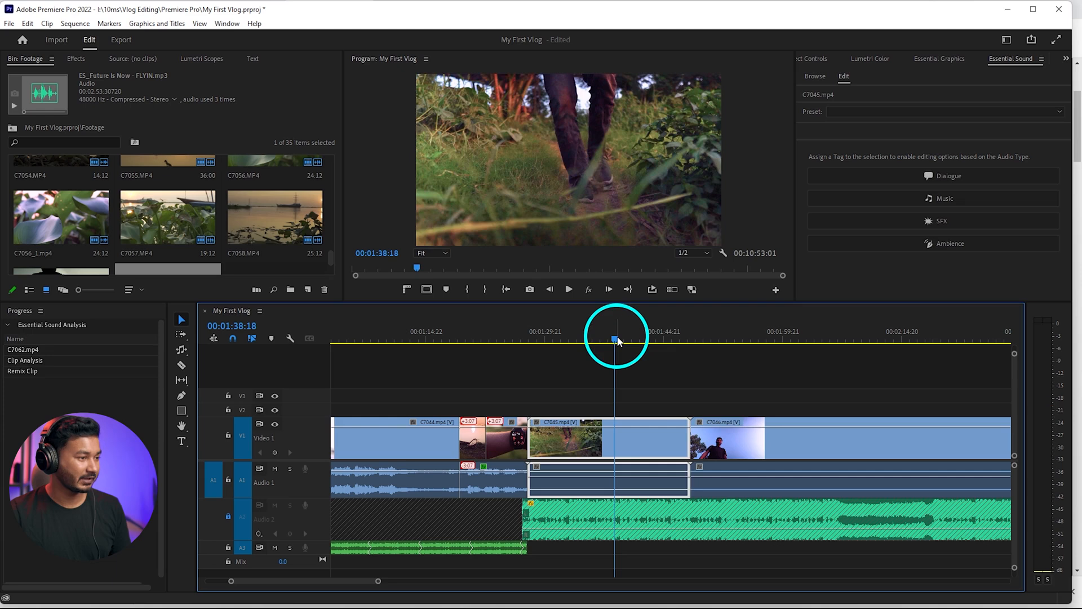
{"action": "key", "text": "q"}
{"action": "key", "text": "space"}
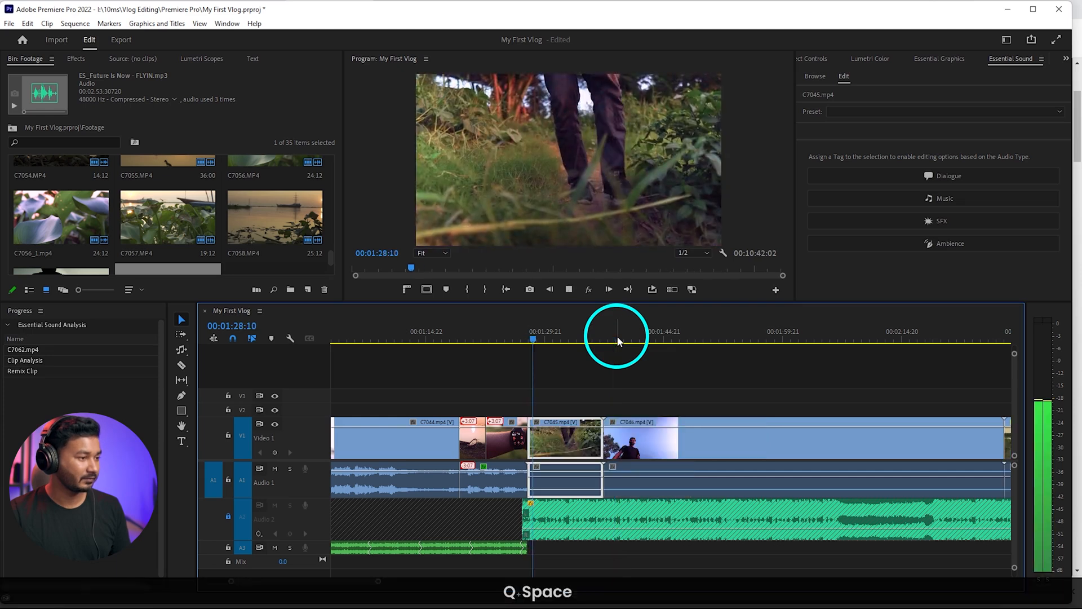
{"action": "key", "text": "space"}
{"action": "scroll", "coordinate": [534, 431], "scroll_direction": "up", "scroll_amount": 2, "text": "alt"}
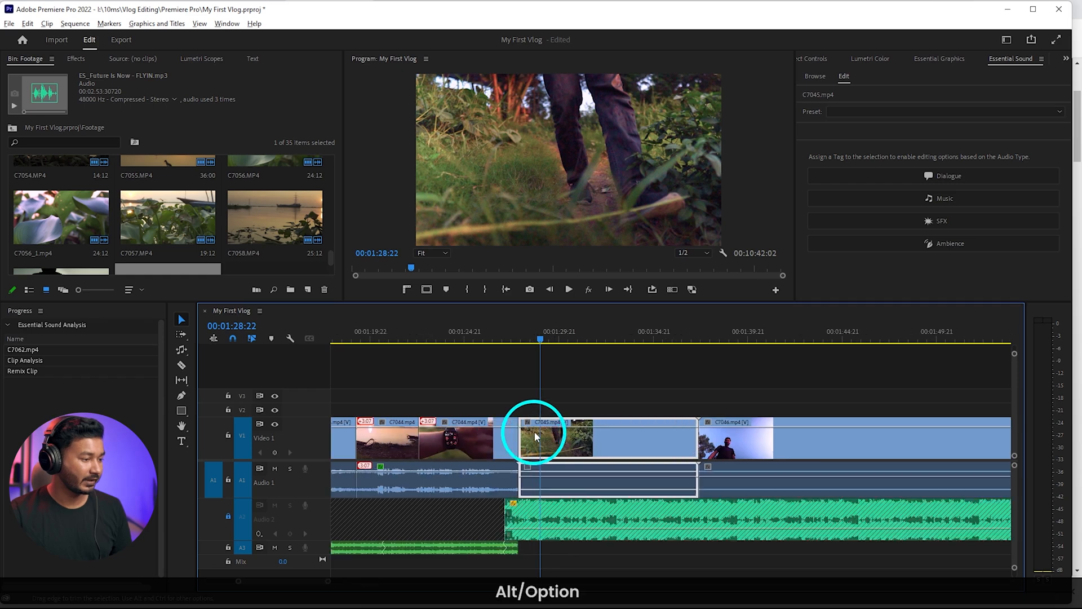
Show the Time Remapping speed line on C7045 and play the clip from its start at 00:01:27:19
{"action": "left_click", "coordinate": [516, 422]}
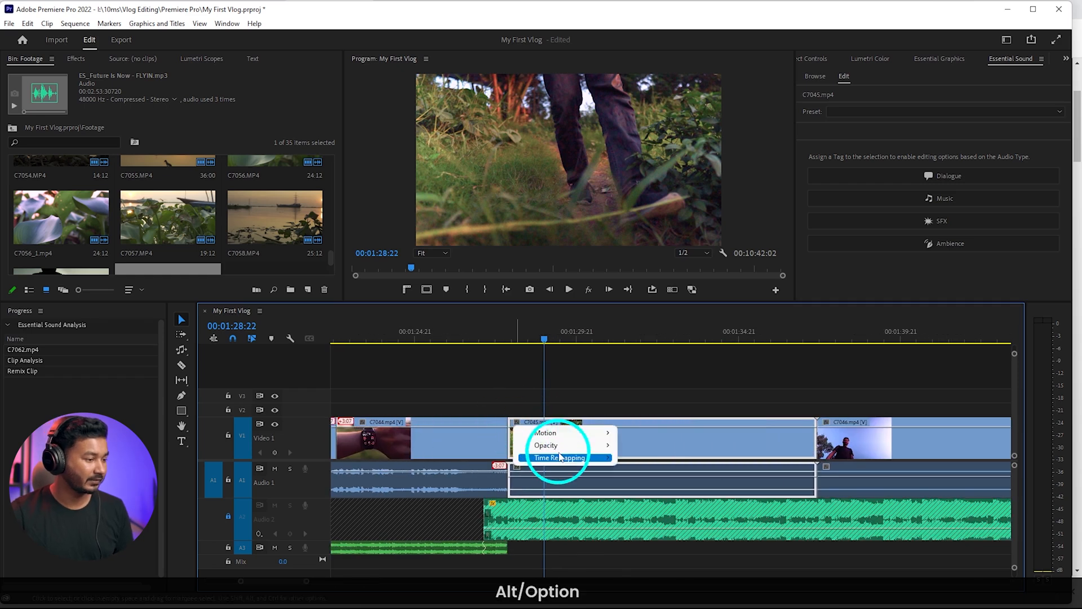
{"action": "mouse_move", "coordinate": [559, 457]}
{"action": "left_click", "coordinate": [653, 457]}
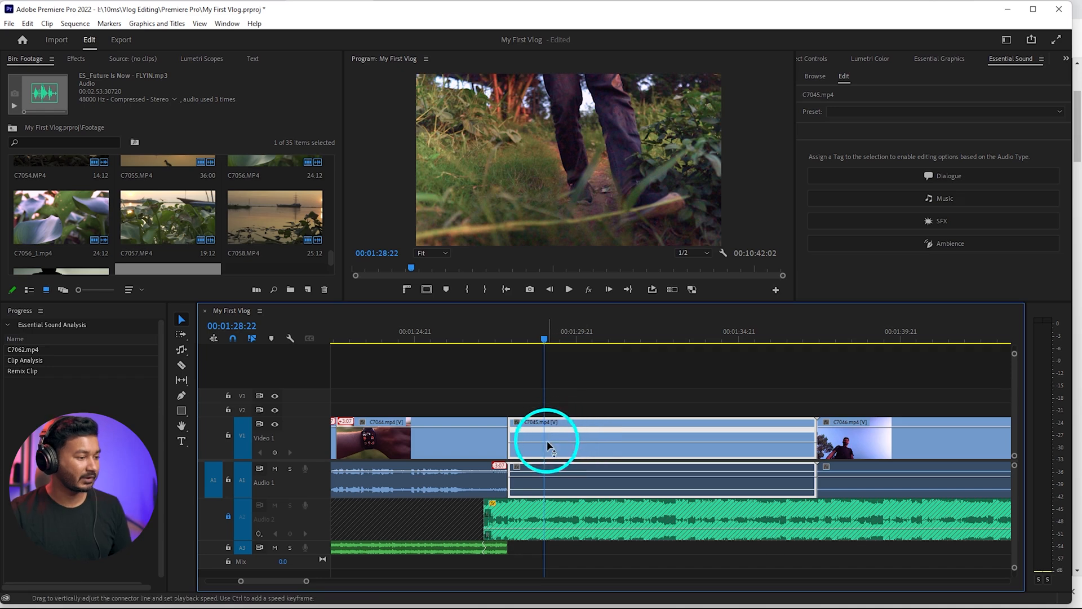
{"action": "left_click", "coordinate": [508, 338]}
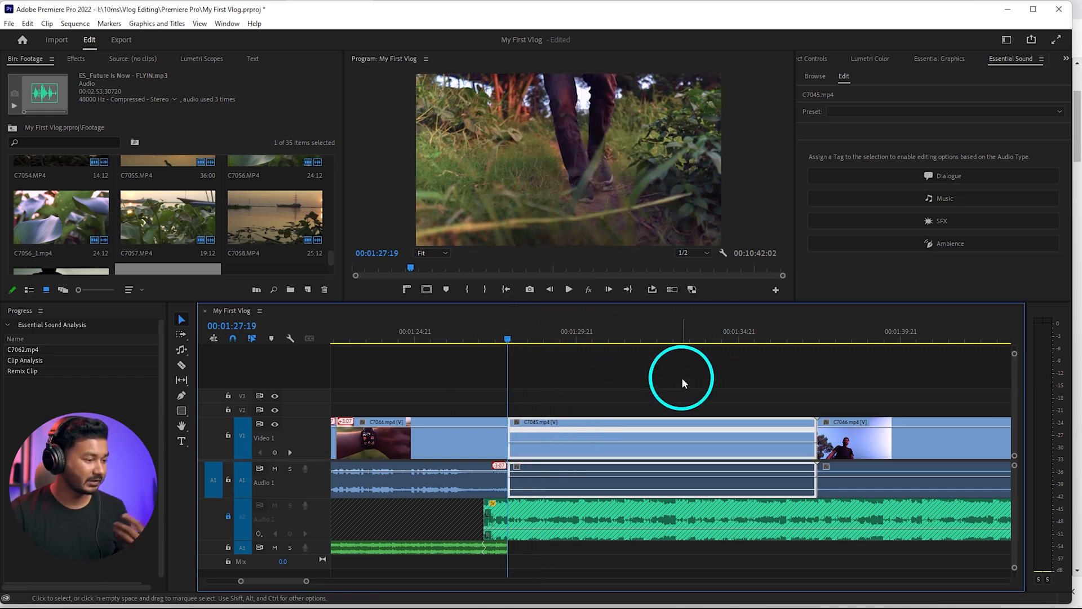
{"action": "key", "text": "space"}
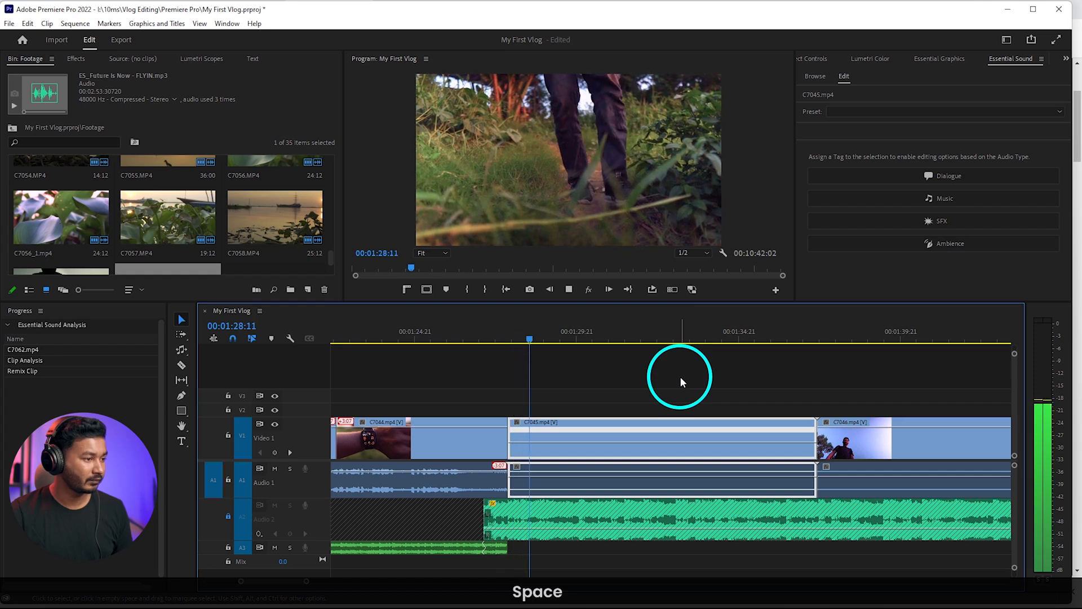
{"action": "key", "text": "space"}
Add speed keyframes just after the start of C7045 and at 00:01:29:07, speed up the section between them, smooth both ramps and play it
{"action": "left_click_drag", "start_coordinate": [529, 338], "coordinate": [557, 340]}
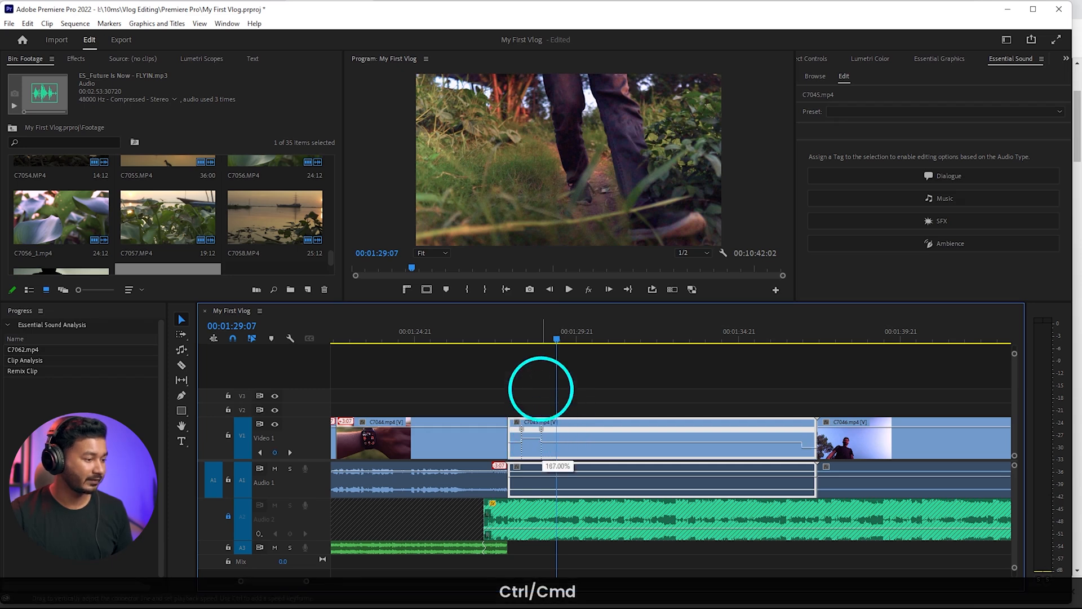
{"action": "left_click_drag", "start_coordinate": [549, 308], "coordinate": [548, 309]}
{"action": "scroll", "coordinate": [517, 451], "scroll_direction": "up", "scroll_amount": 5}
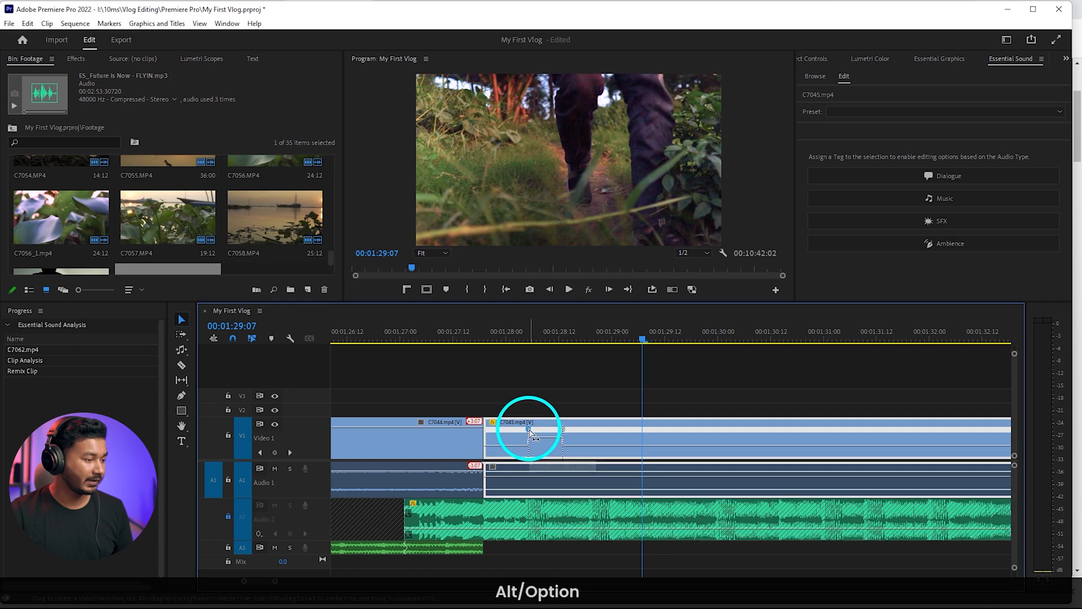
{"action": "mouse_move", "coordinate": [529, 430]}
{"action": "left_mouse_down"}
{"action": "mouse_move", "coordinate": [563, 433]}
{"action": "mouse_move", "coordinate": [538, 429]}
{"action": "left_mouse_up"}
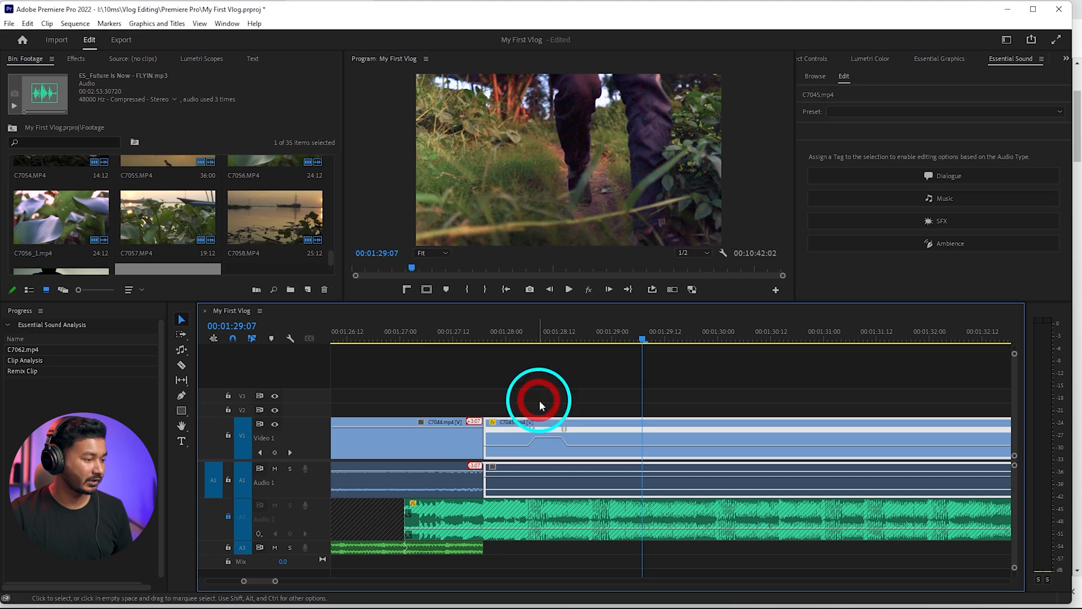
{"action": "left_click", "coordinate": [507, 344]}
{"action": "key", "text": "space"}
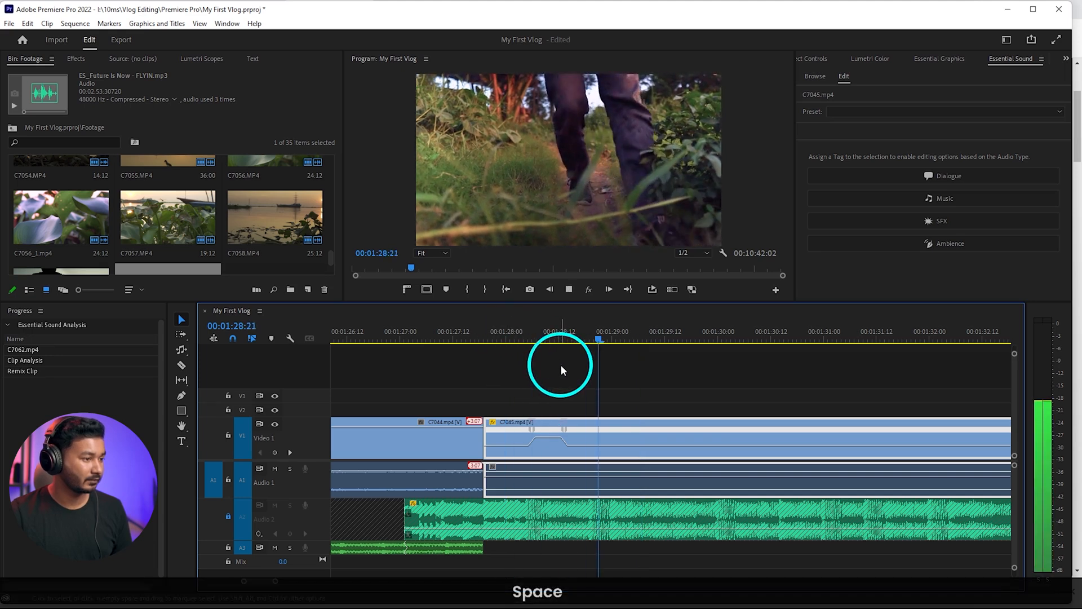
{"action": "key", "text": "space"}
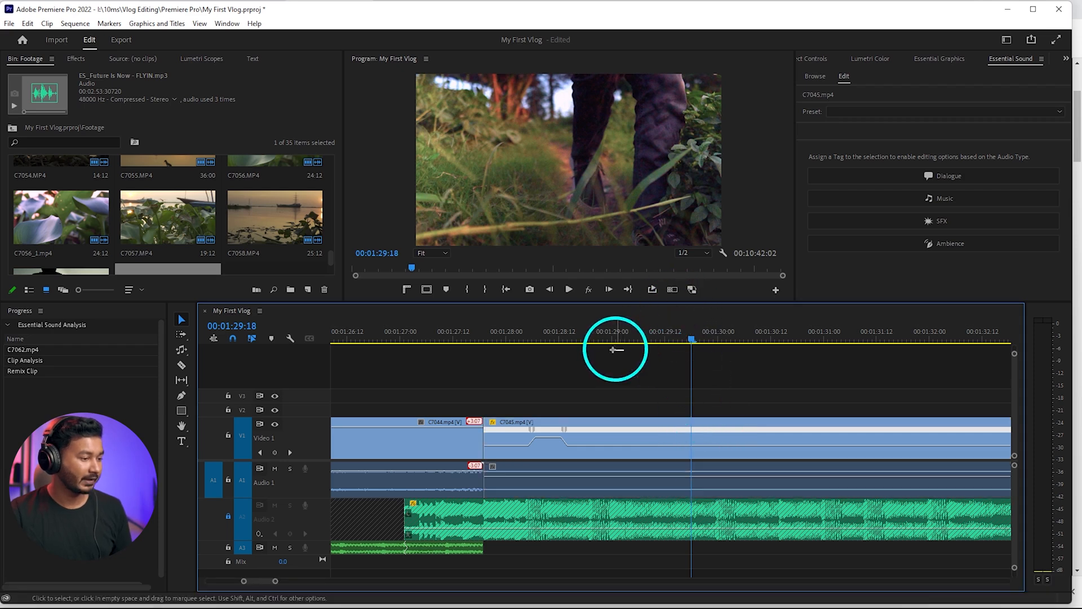
{"action": "left_click_drag", "start_coordinate": [536, 338], "coordinate": [484, 344]}
{"action": "key", "text": "space"}
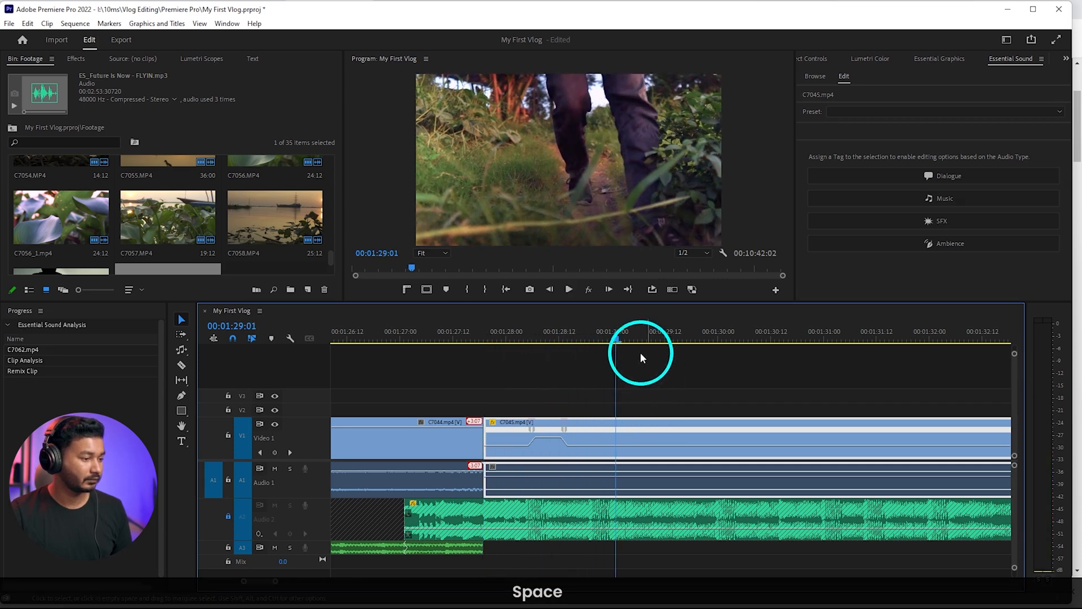
Add a second smoothed speed ramp to C7045 between keyframes at 00:01:28:23 and 00:01:30:20, faster than the first, and play both ramps
{"action": "left_click", "coordinate": [607, 339]}
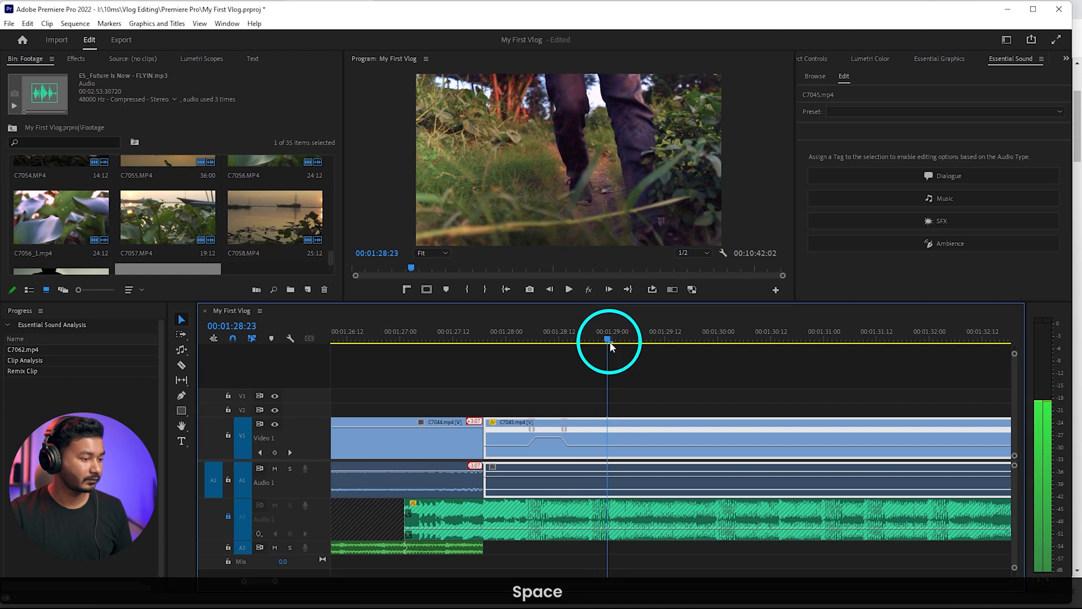
{"action": "key", "text": "ctrl"}
{"action": "left_click_drag", "start_coordinate": [629, 345], "coordinate": [807, 345]}
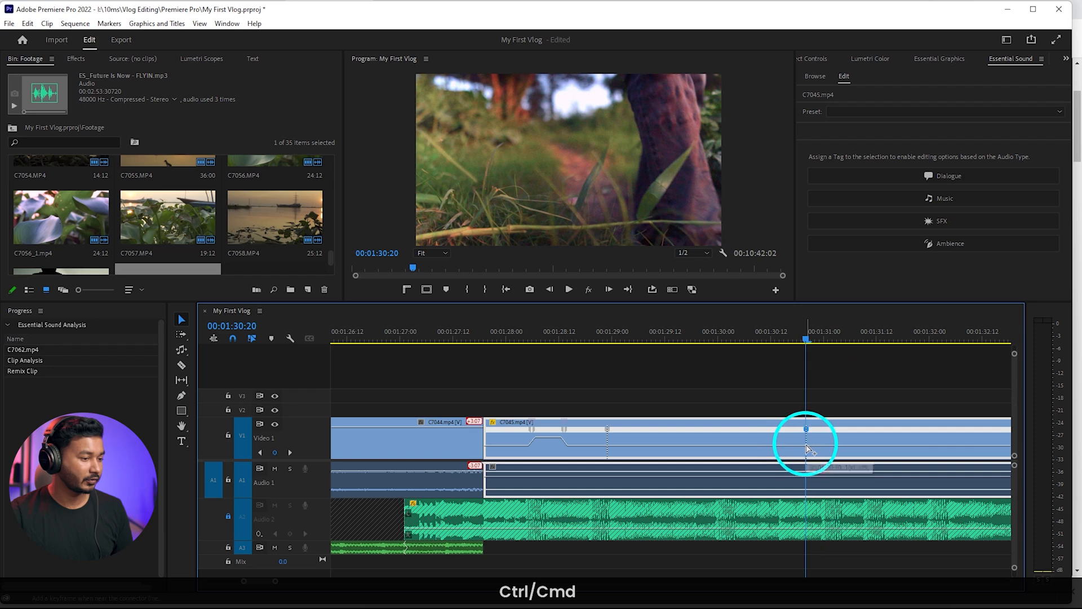
{"action": "left_click_drag", "start_coordinate": [807, 449], "coordinate": [769, 434]}
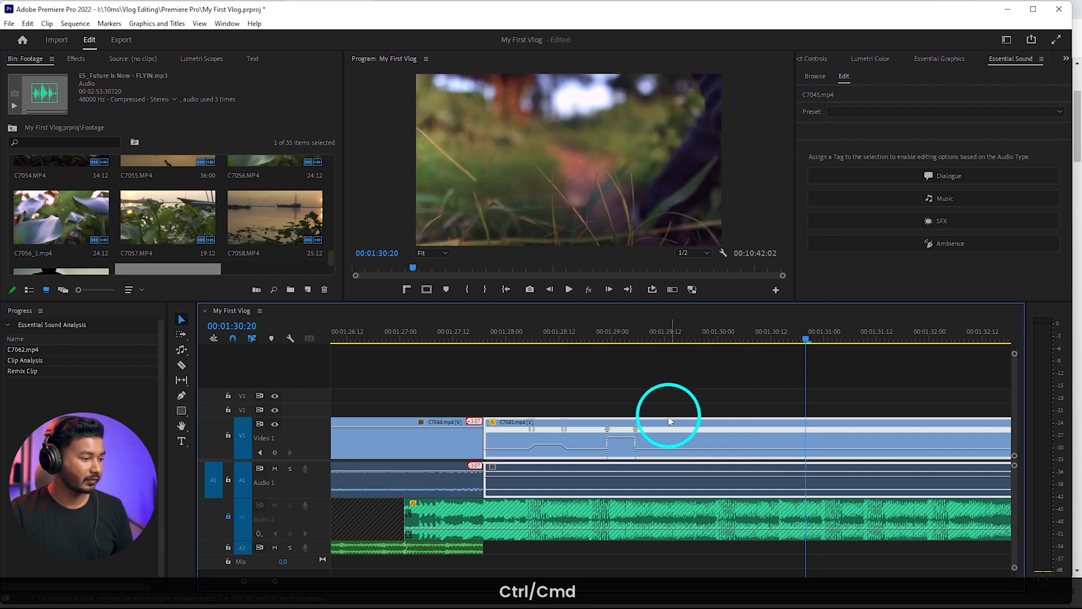
{"action": "left_click_drag", "start_coordinate": [607, 429], "coordinate": [639, 431]}
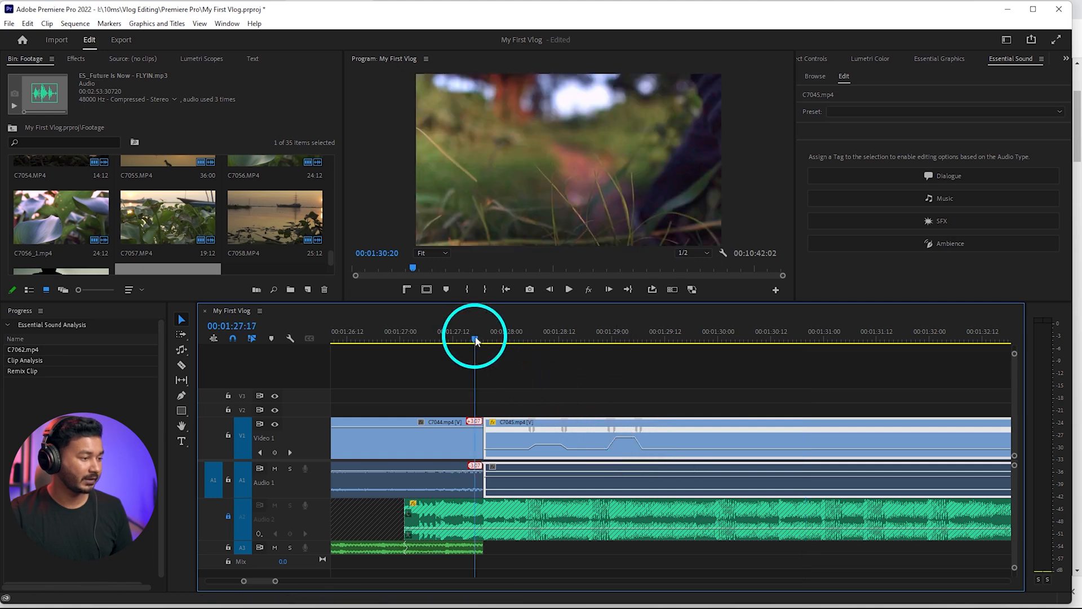
{"action": "key", "text": "space"}
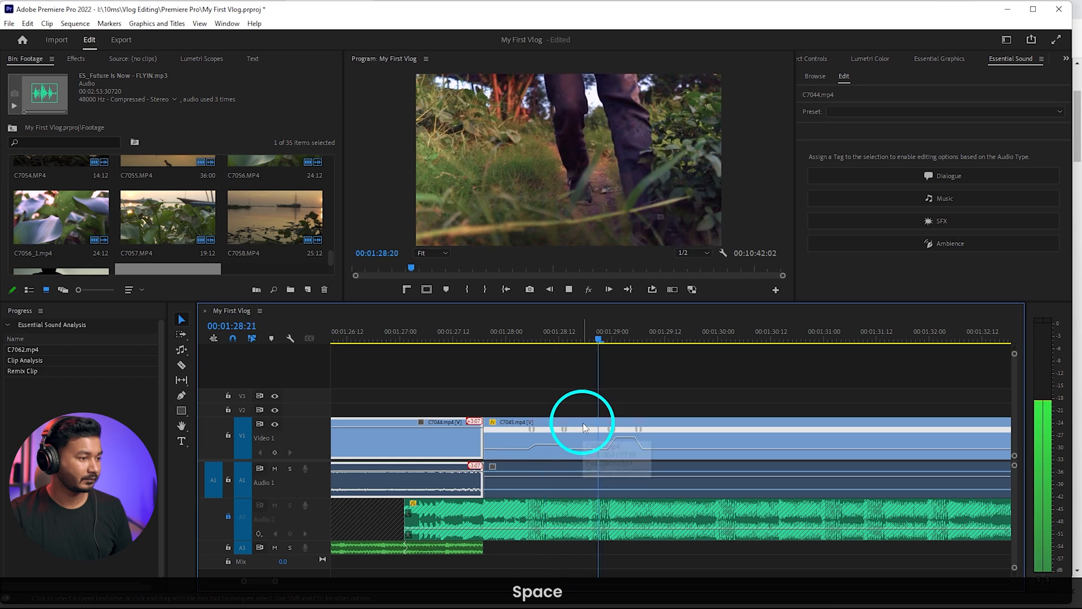
{"action": "left_click", "coordinate": [582, 422]}
{"action": "key", "text": "space"}
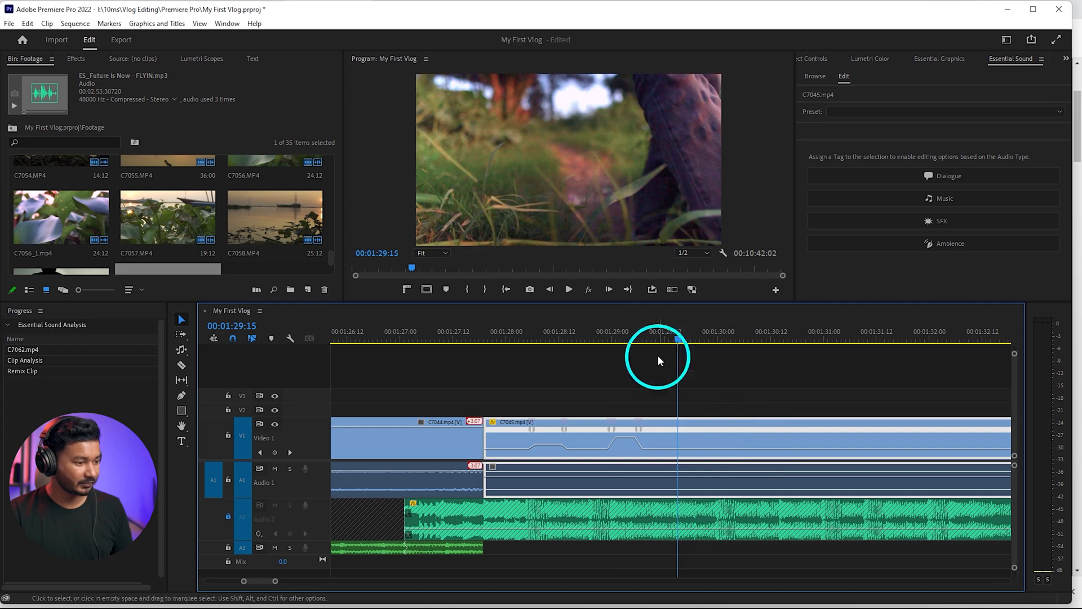
{"action": "left_click", "coordinate": [615, 340]}
{"action": "key", "text": "space"}
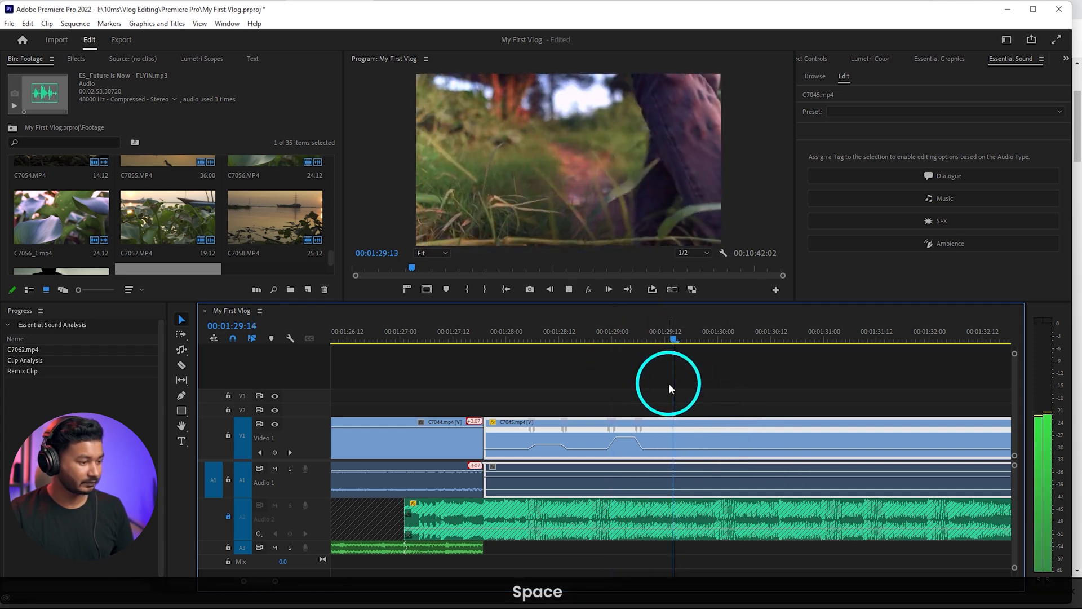
Cut C7045 off at 00:01:30:00, delete its leftover audio and move C7046 up against its end
{"action": "left_click", "coordinate": [718, 338]}
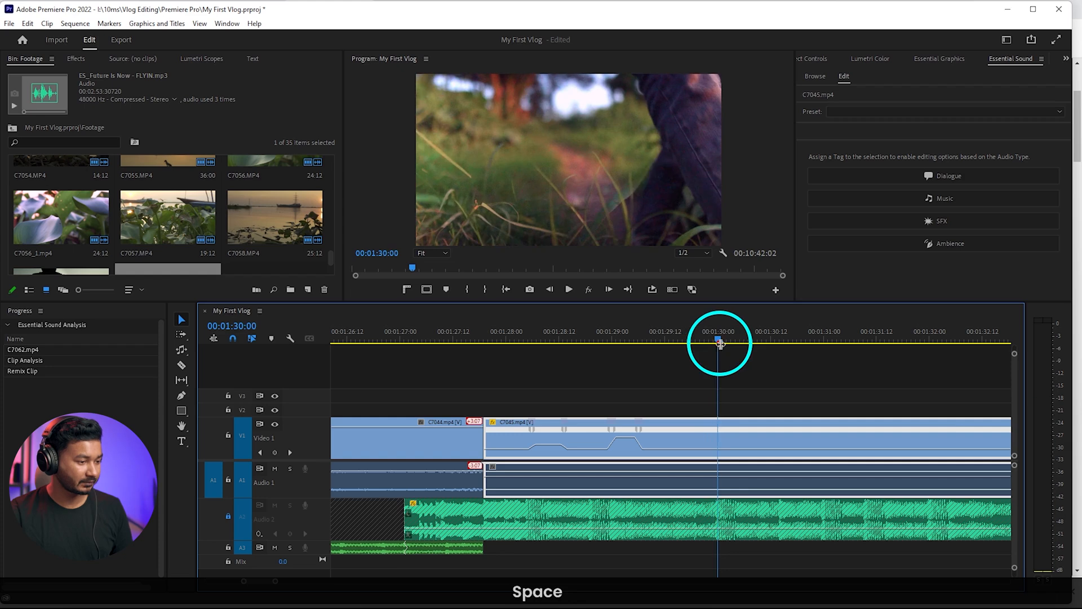
{"action": "key", "text": "w"}
{"action": "scroll", "coordinate": [717, 448], "scroll_direction": "down", "scroll_amount": 2}
{"action": "left_click", "coordinate": [740, 478]}
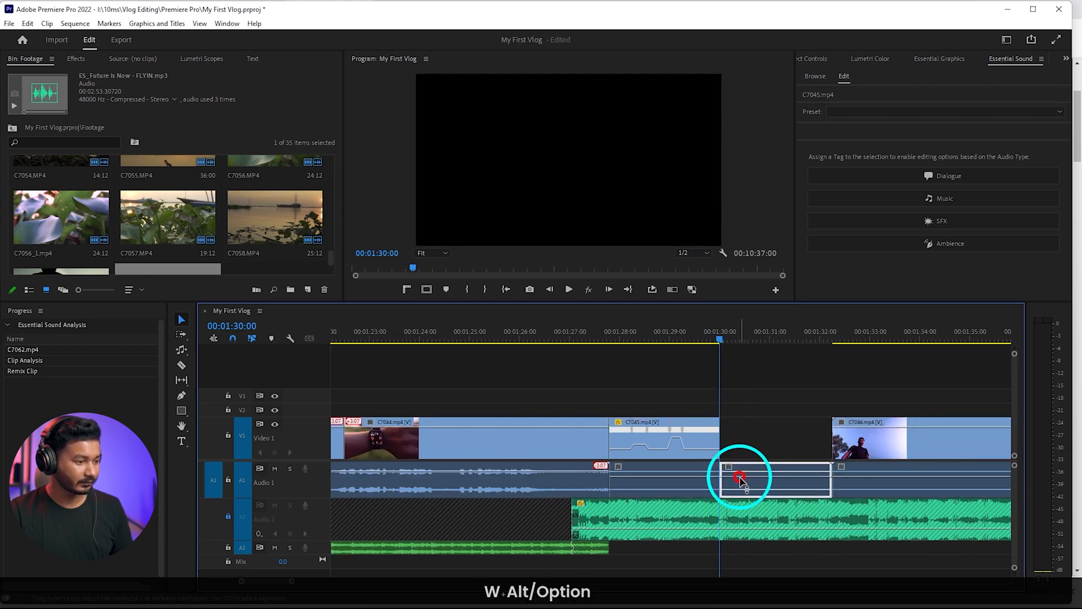
{"action": "key", "text": "Delete"}
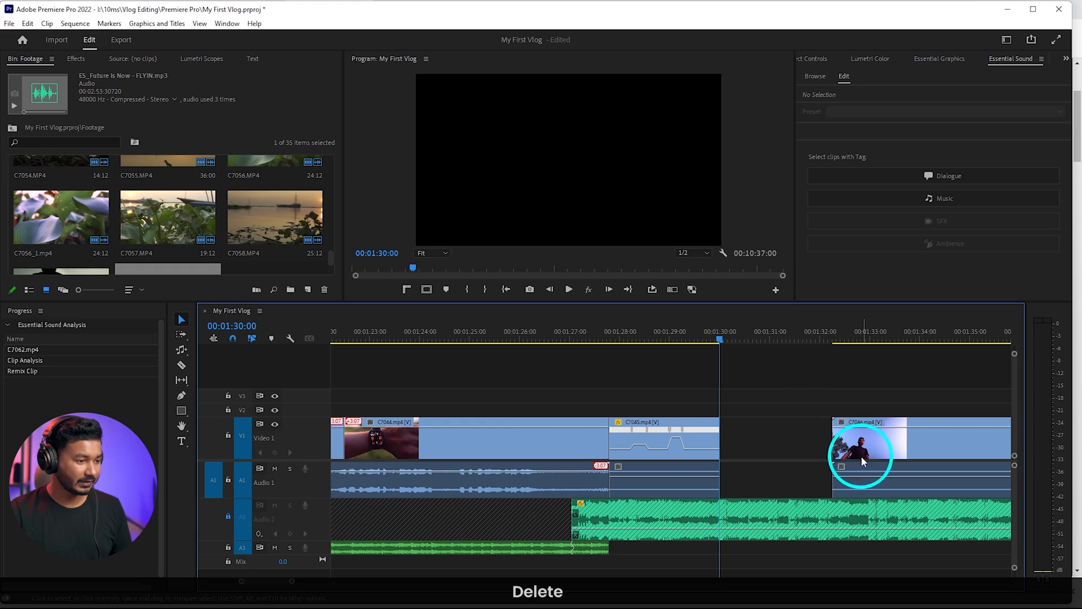
{"action": "left_click_drag", "start_coordinate": [861, 455], "coordinate": [752, 454]}
{"action": "scroll", "coordinate": [752, 452], "scroll_direction": "down", "scroll_amount": 5}
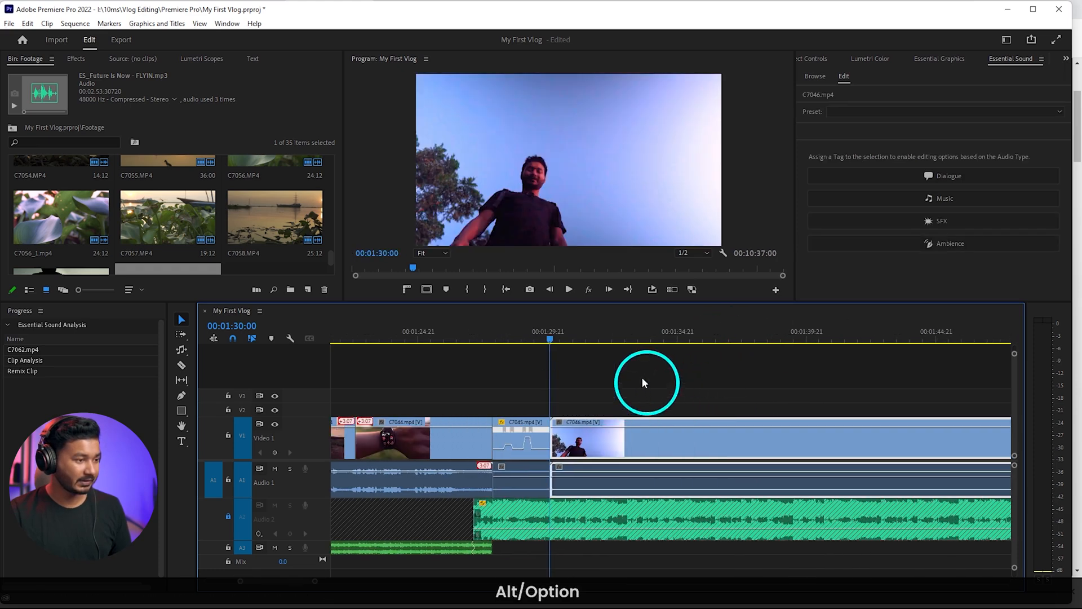
Ripple-trim the opening of C7046 up to 00:01:57:06 and play the new start of the clip
{"action": "left_click_drag", "start_coordinate": [552, 339], "coordinate": [811, 346]}
{"action": "scroll", "coordinate": [729, 440], "scroll_direction": "down", "scroll_amount": 5}
{"action": "left_click", "coordinate": [816, 344]}
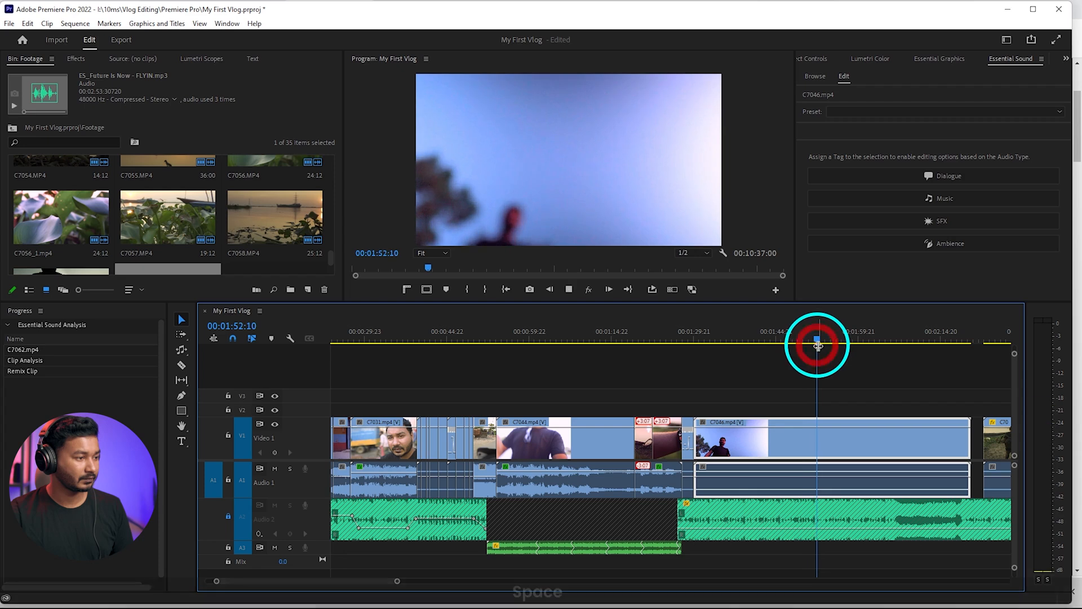
{"action": "key", "text": "space"}
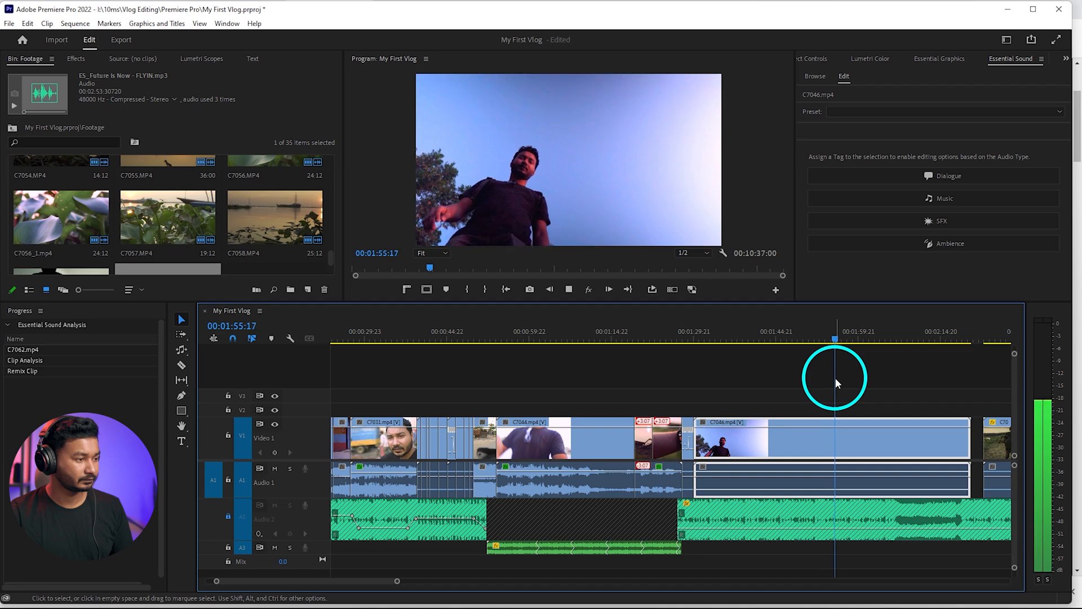
{"action": "key", "text": "space"}
{"action": "key", "text": "space"}
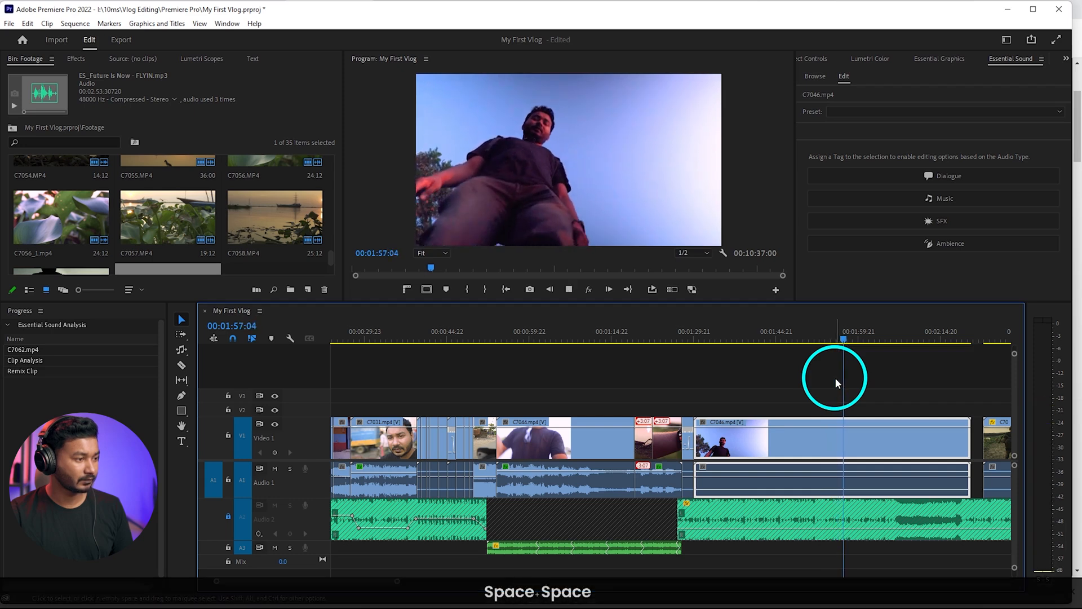
{"action": "key", "text": "space"}
{"action": "key", "text": "space"}
{"action": "key", "text": "space"}
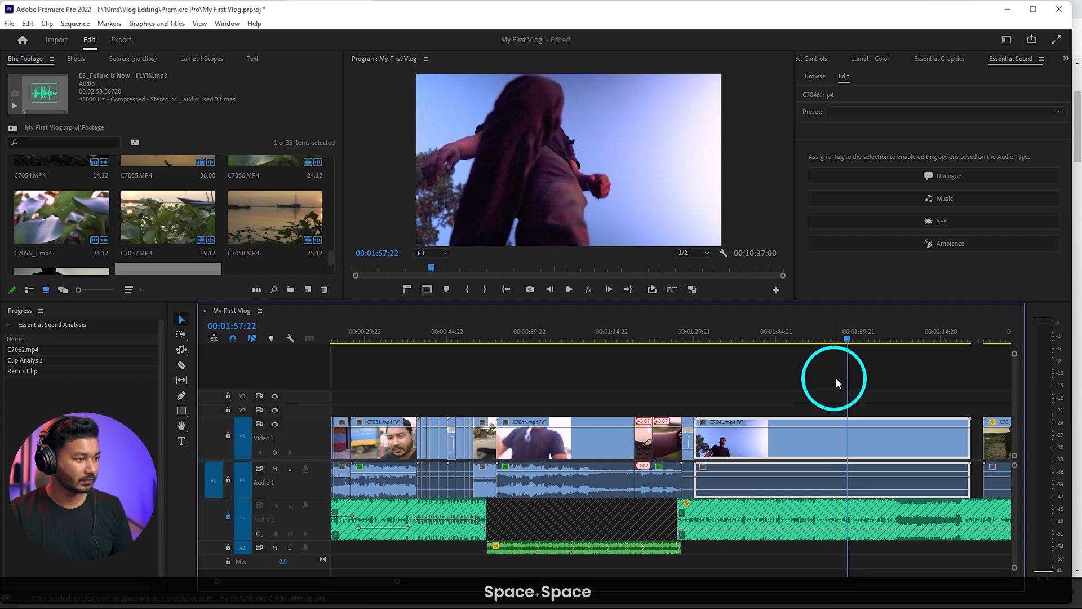
{"action": "left_click", "coordinate": [843, 340]}
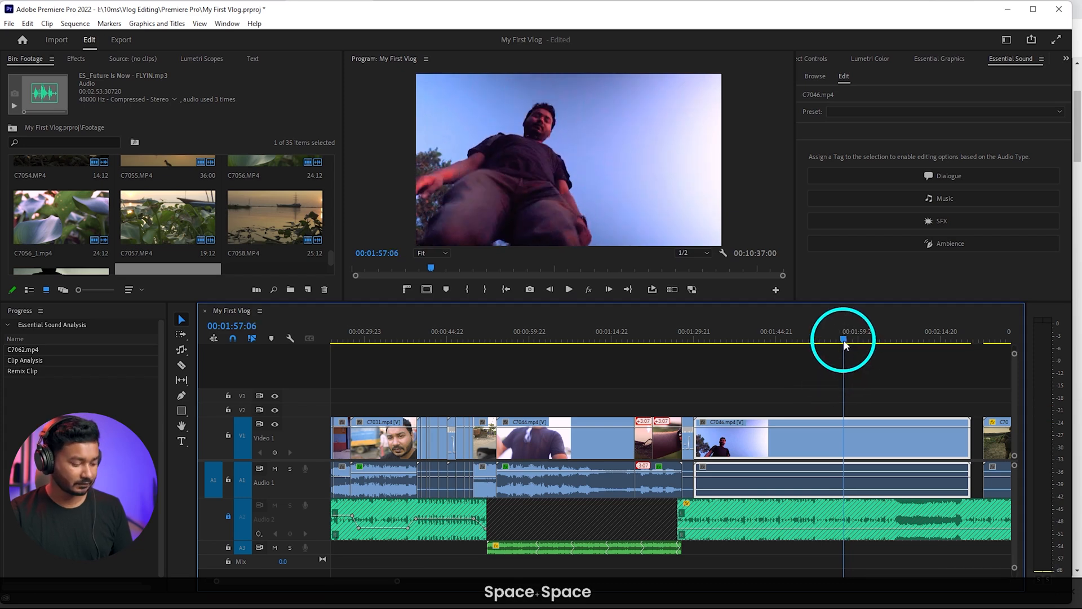
{"action": "key", "text": "q"}
{"action": "key", "text": "space"}
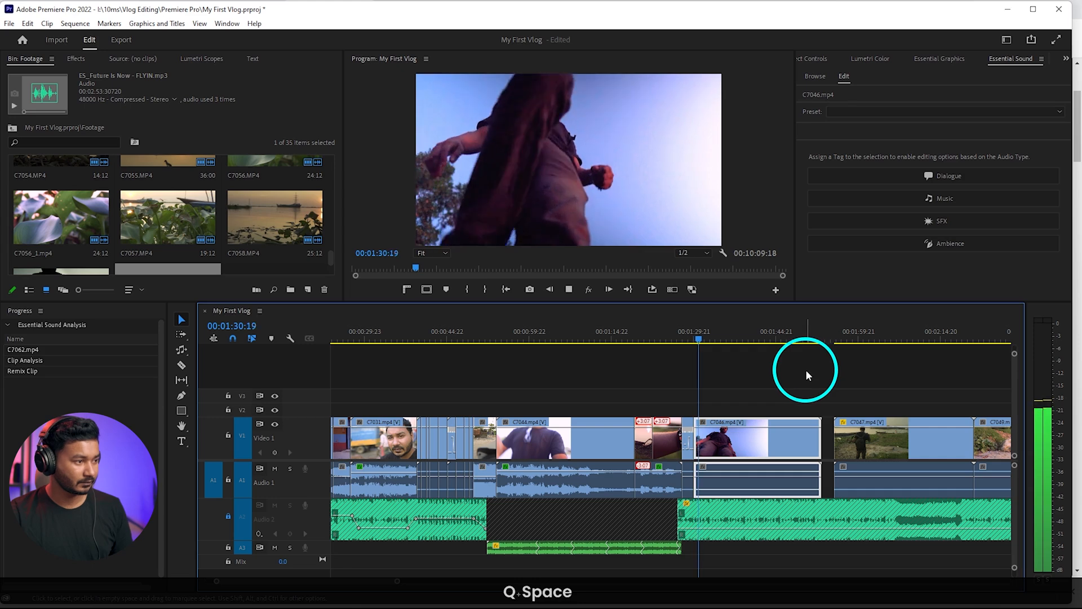
{"action": "key", "text": "space"}
{"action": "key", "text": "space"}
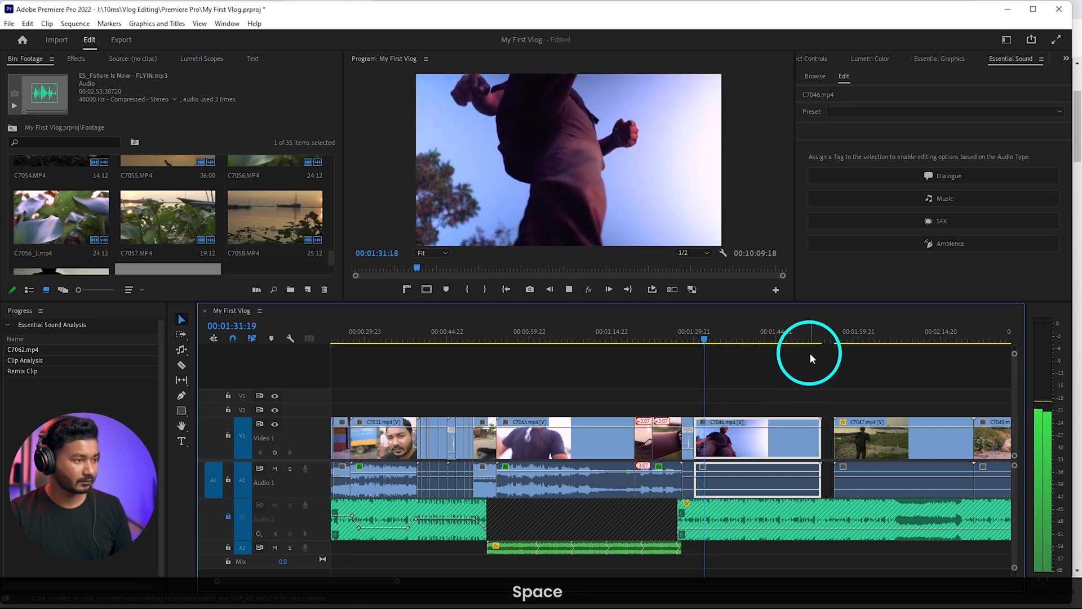
{"action": "key", "text": "space"}
Show the Time Remapping speed line on C7046 and add a speed keyframe at 00:01:32:05
{"action": "scroll", "coordinate": [715, 391], "scroll_direction": "up", "scroll_amount": 5}
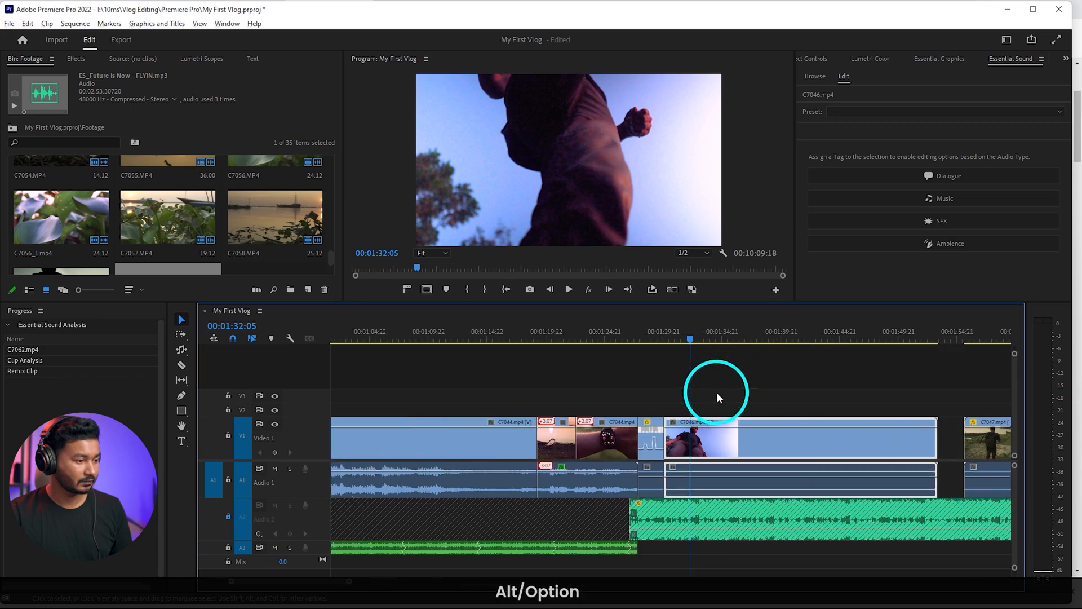
{"action": "scroll", "coordinate": [643, 430], "scroll_direction": "up", "scroll_amount": 4}
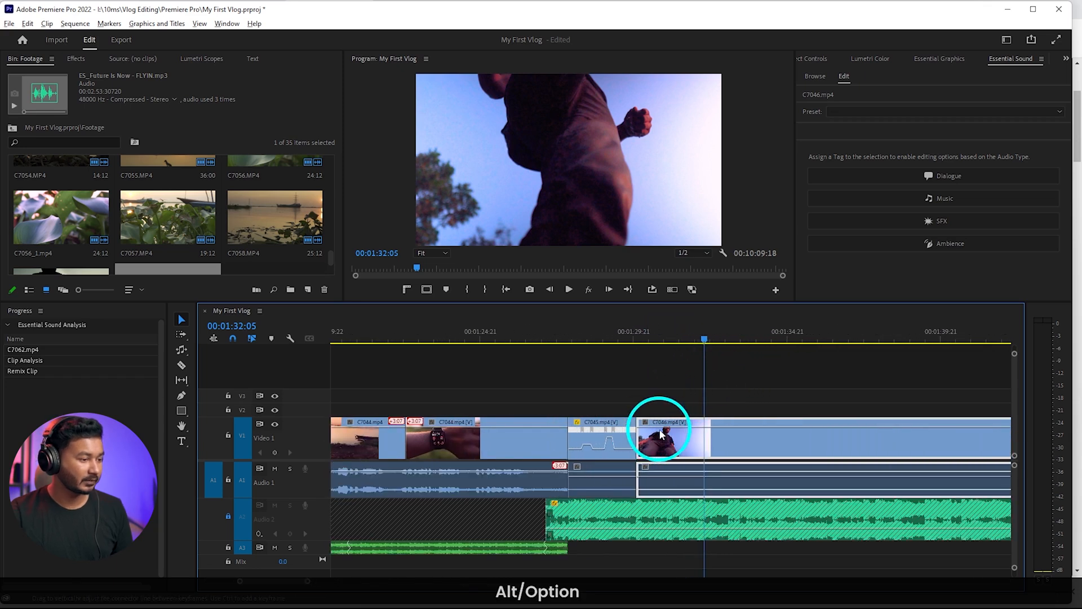
{"action": "key", "text": "ctrl"}
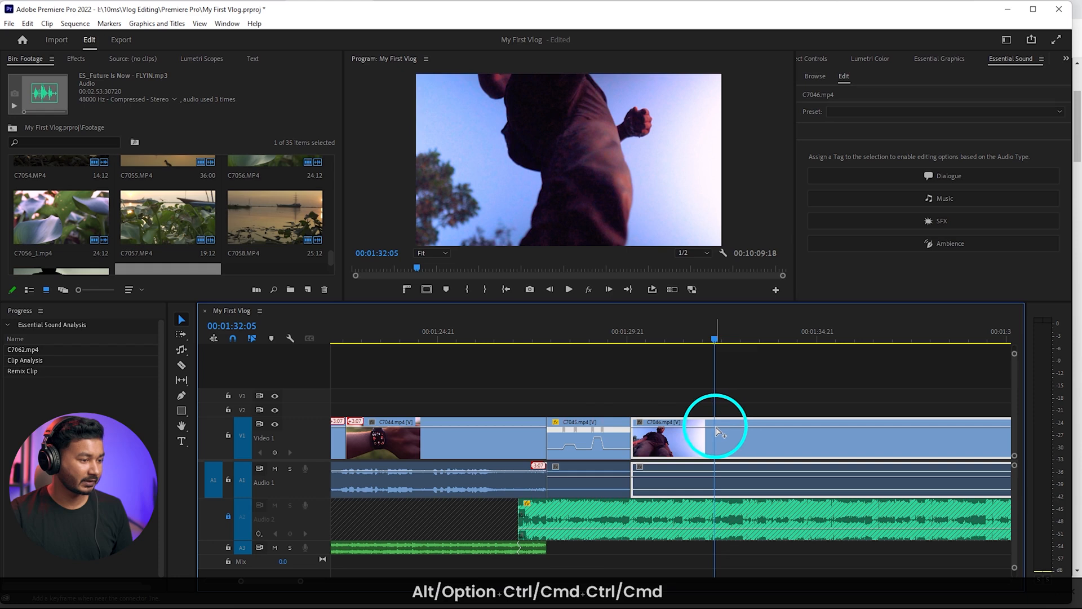
{"action": "left_click", "coordinate": [640, 423]}
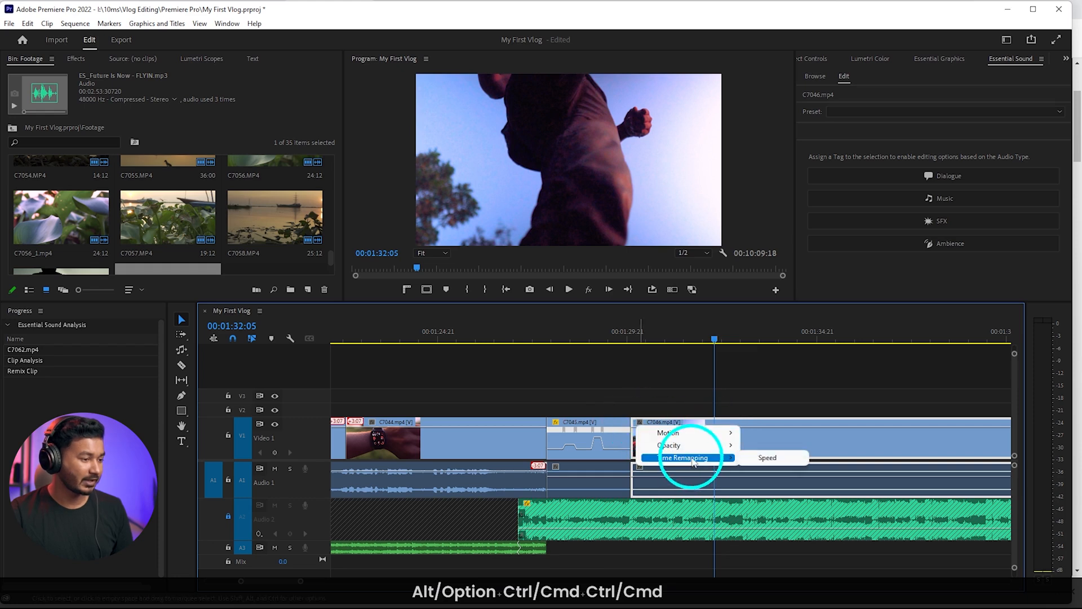
{"action": "left_click", "coordinate": [766, 457]}
{"action": "left_click", "coordinate": [714, 441], "text": "ctrl"}
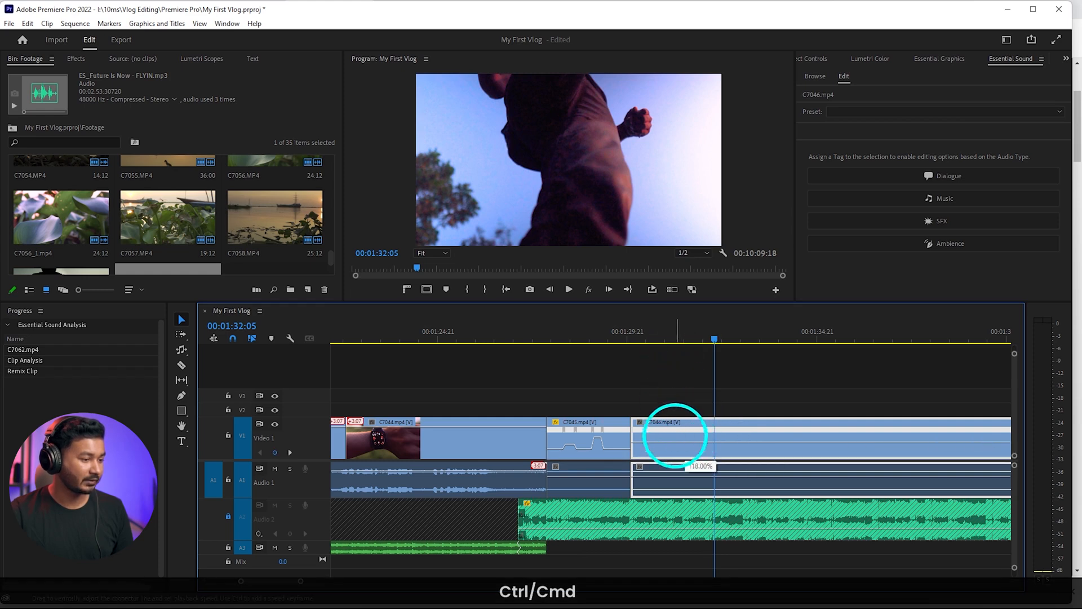
Speed up the section of C7046 before its keyframe, smooth the ramp back down and play the result from the end of C7045
{"action": "left_click_drag", "start_coordinate": [674, 435], "coordinate": [679, 332]}
{"action": "left_click_drag", "start_coordinate": [662, 432], "coordinate": [630, 430]}
{"action": "left_click", "coordinate": [618, 338]}
{"action": "key", "text": "space"}
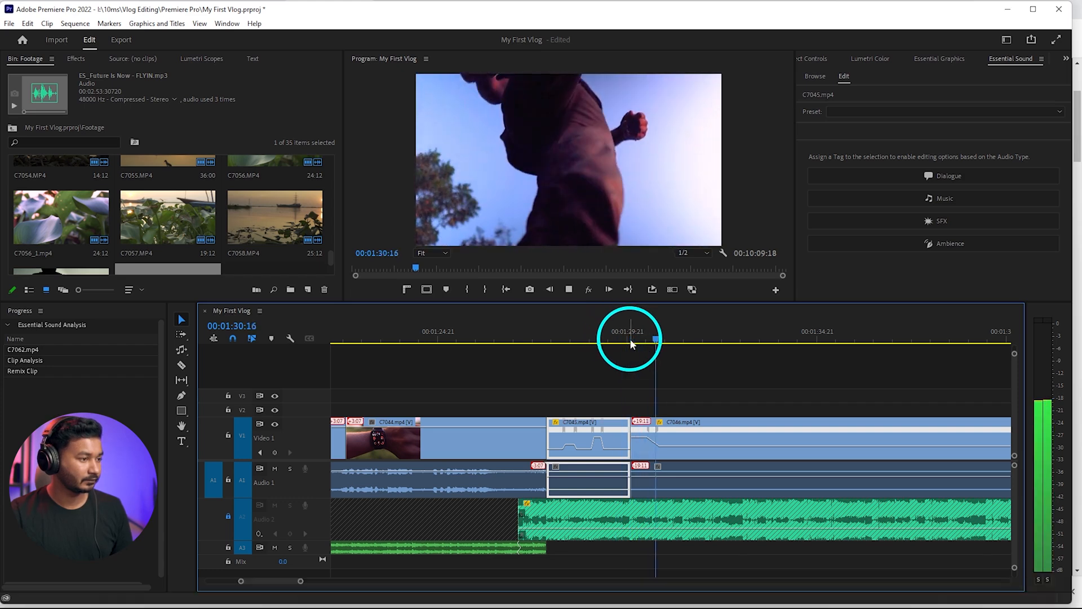
{"action": "key", "text": "space"}
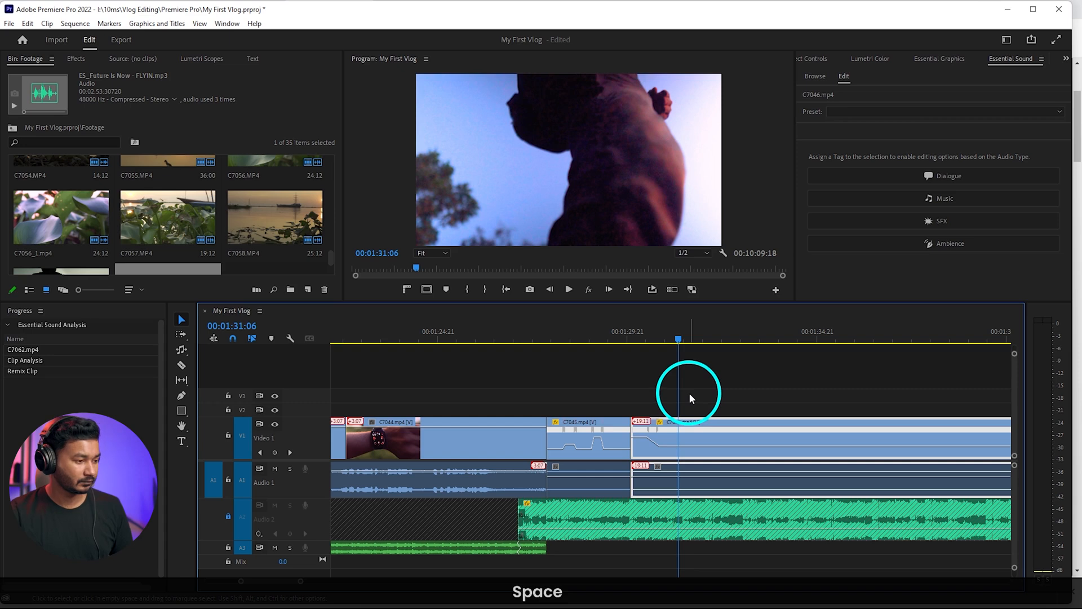
Split C7046 at 00:01:31:06, delete the part after the cut and close the gap before C7047
{"action": "key", "text": "c"}
{"action": "left_click", "coordinate": [694, 426]}
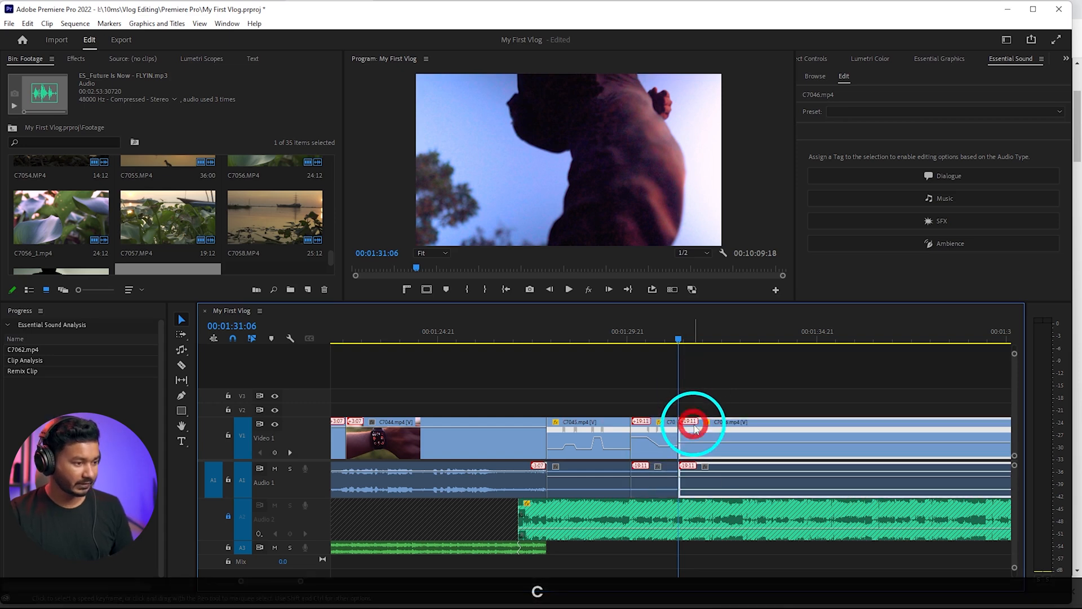
{"action": "key", "text": "Delete"}
{"action": "right_click", "coordinate": [761, 451]}
{"action": "left_click", "coordinate": [763, 445]}
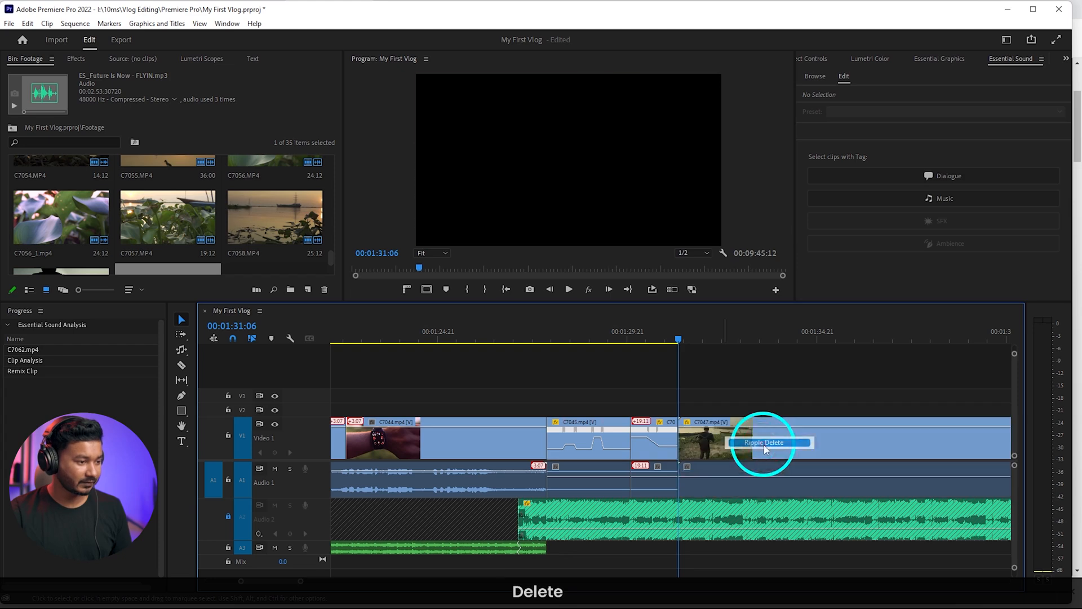
Ripple-trim about 3.5 seconds off the opening of C7047 and play its new start up to 00:01:32:11
{"action": "scroll", "coordinate": [683, 403], "scroll_direction": "down", "scroll_amount": 5}
{"action": "left_click", "coordinate": [622, 341]}
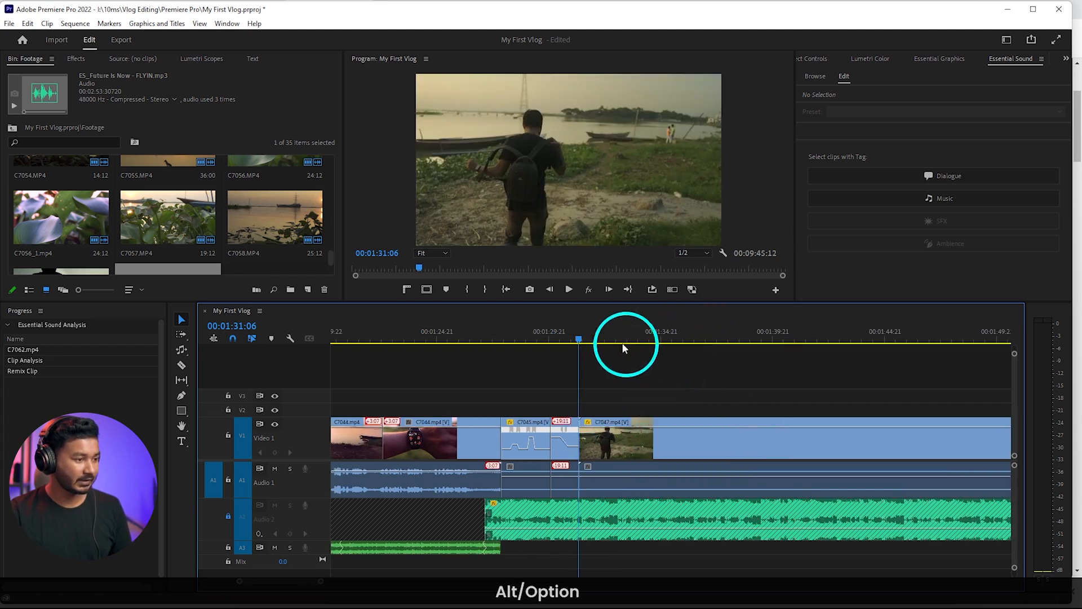
{"action": "left_click_drag", "start_coordinate": [622, 341], "coordinate": [668, 345]}
{"action": "key", "text": "q"}
{"action": "key", "text": "space"}
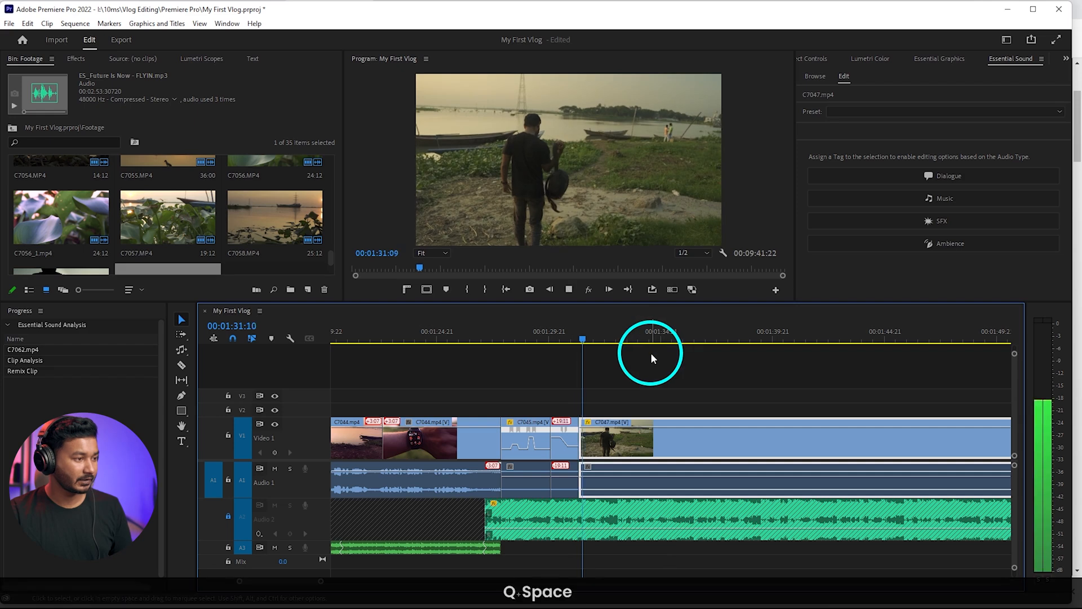
{"action": "key", "text": "space"}
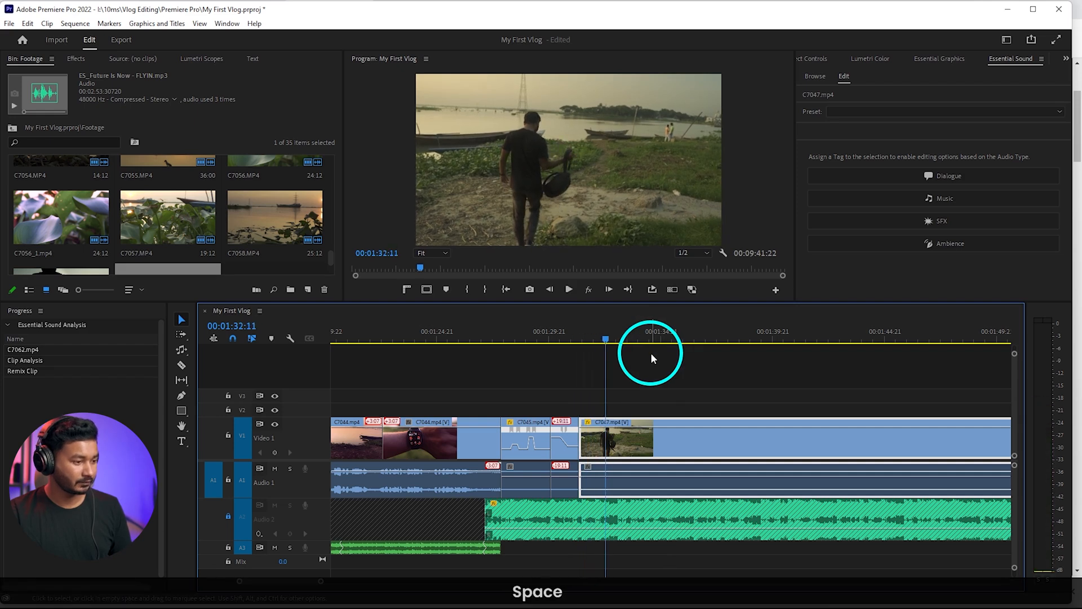
Split C7047 at 00:01:32:11, delete the part after the cut and close the gap before C7049
{"action": "key", "text": "c"}
{"action": "left_click", "coordinate": [661, 443]}
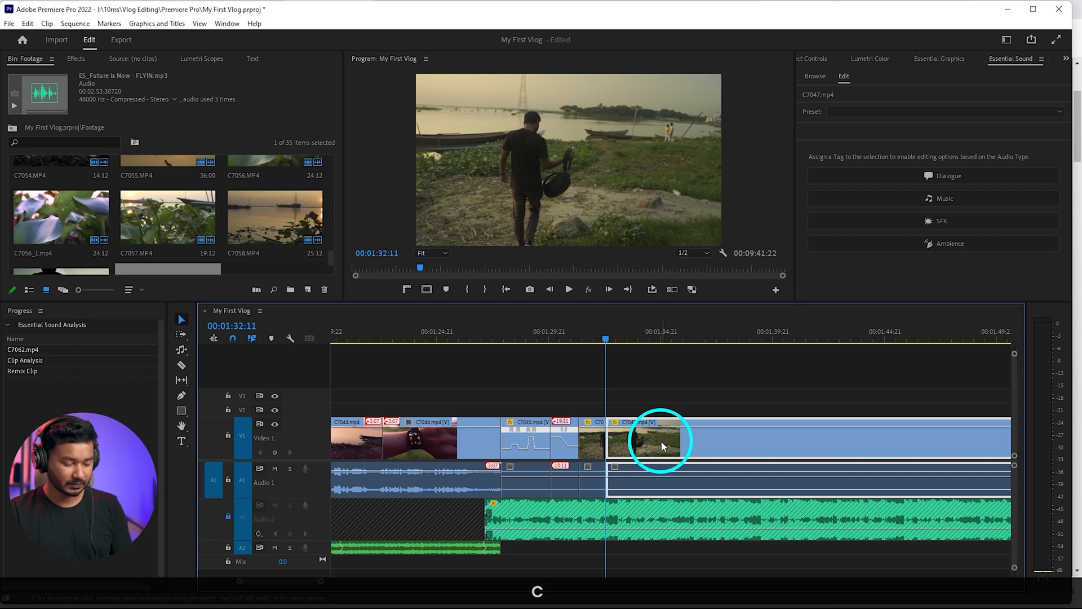
{"action": "key", "text": "Delete"}
{"action": "right_click", "coordinate": [663, 438]}
{"action": "left_click", "coordinate": [694, 443]}
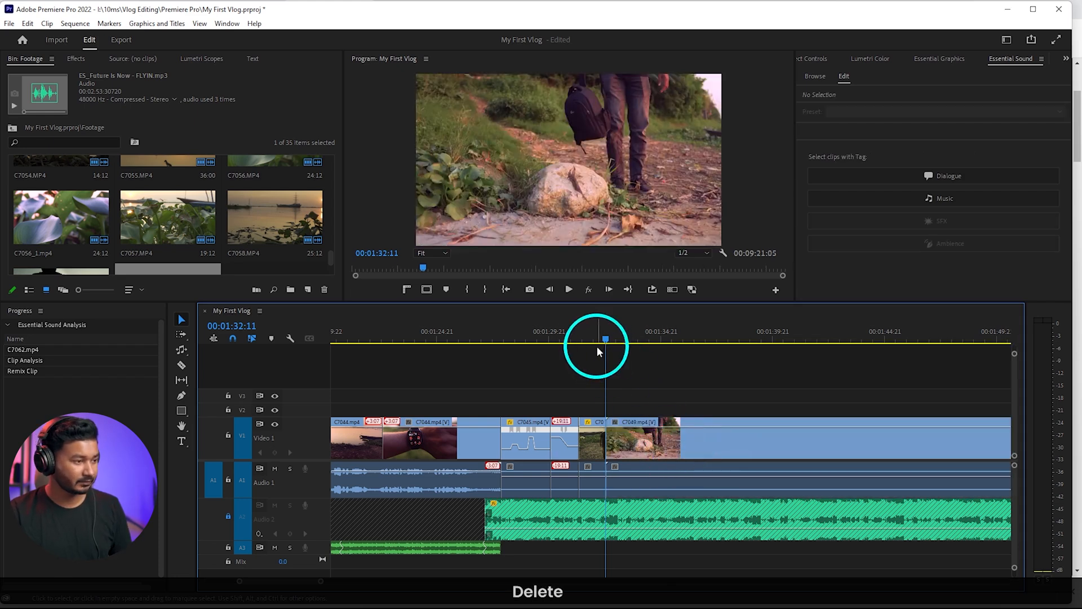
Scrub through C7049 to where the bag is lowered toward the rock and ripple-trim its opening up to 00:01:52:15
{"action": "mouse_move", "coordinate": [647, 347]}
{"action": "left_mouse_down"}
{"action": "mouse_move", "coordinate": [609, 330]}
{"action": "mouse_move", "coordinate": [800, 362]}
{"action": "left_mouse_up"}
{"action": "left_click", "coordinate": [746, 449]}
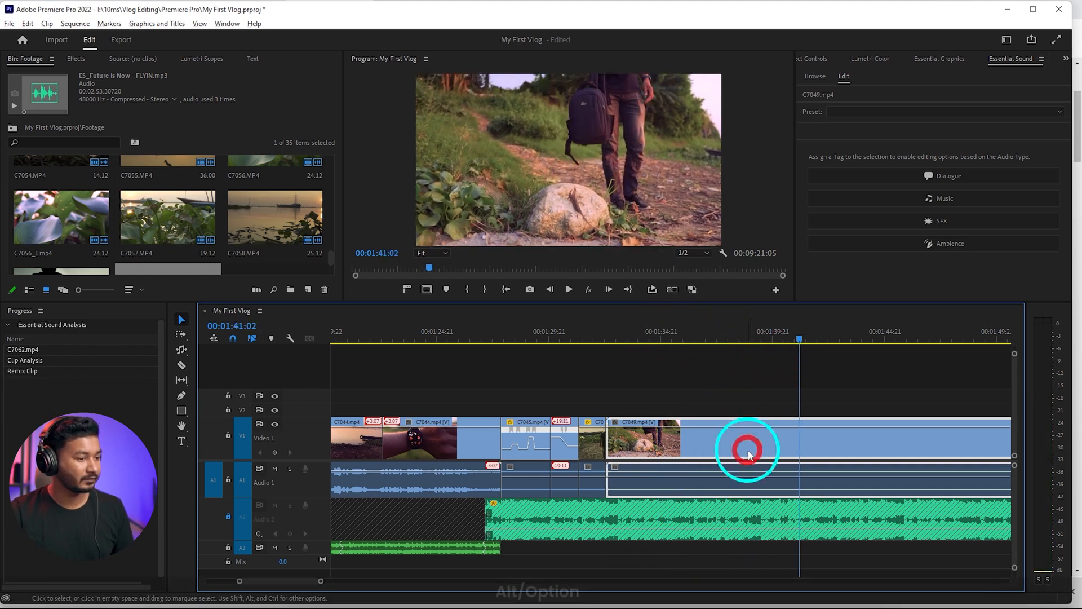
{"action": "scroll", "coordinate": [745, 464], "scroll_direction": "down", "scroll_amount": 5}
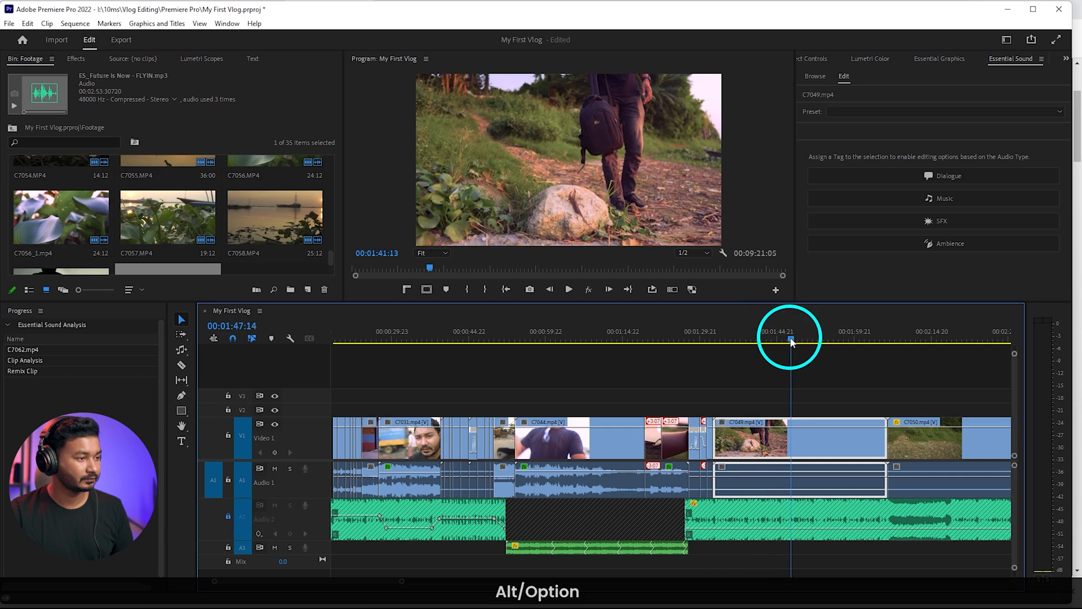
{"action": "mouse_move", "coordinate": [812, 346]}
{"action": "left_mouse_down"}
{"action": "mouse_move", "coordinate": [854, 351]}
{"action": "mouse_move", "coordinate": [807, 347]}
{"action": "mouse_move", "coordinate": [816, 347]}
{"action": "left_mouse_up"}
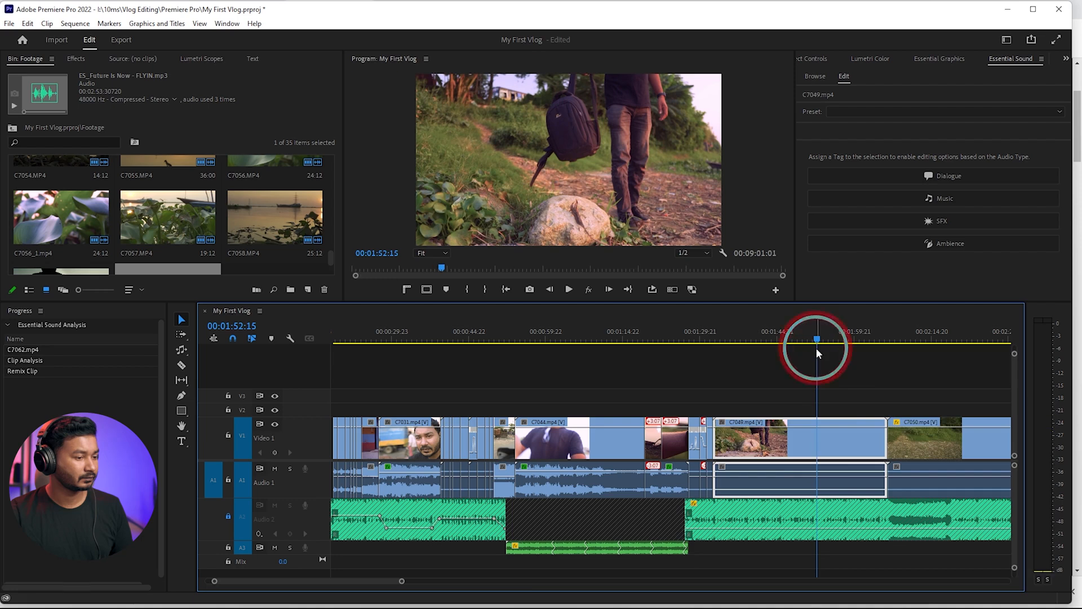
{"action": "key", "text": "q"}
Play the shots from the start of C7045 and ripple-trim the end of C7049 at 00:01:34:13
{"action": "scroll", "coordinate": [665, 389], "scroll_direction": "up", "scroll_amount": 4, "text": "alt"}
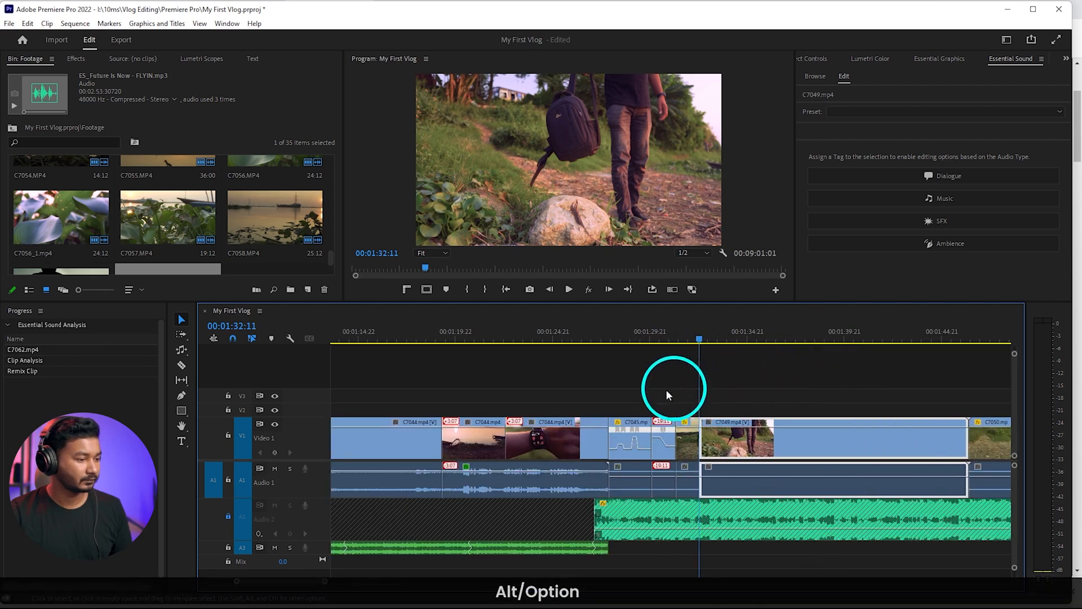
{"action": "left_click", "coordinate": [607, 340]}
{"action": "key", "text": "space"}
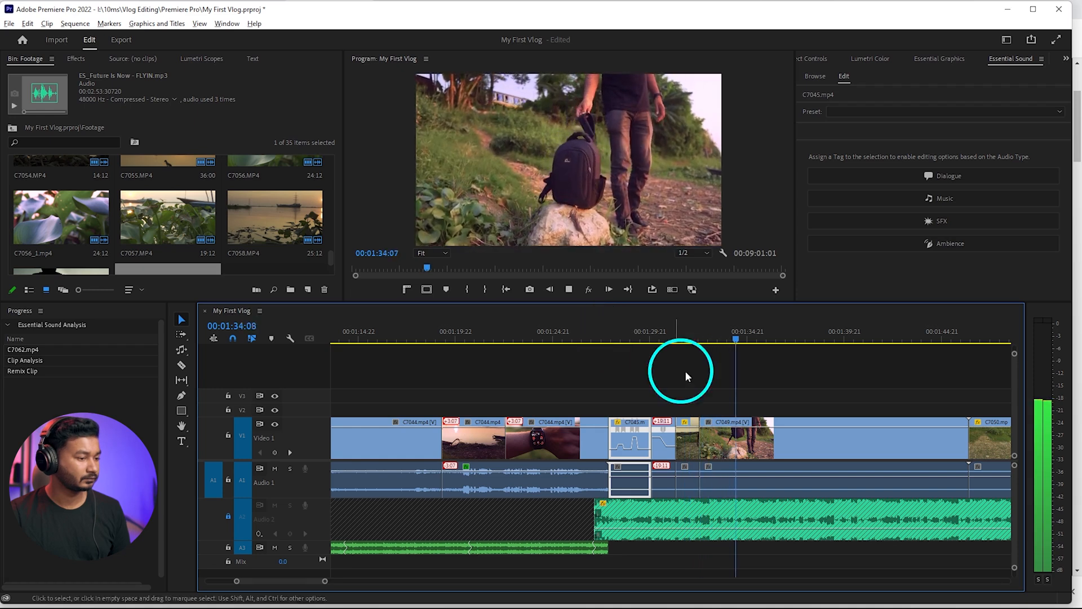
{"action": "scroll", "coordinate": [721, 383], "scroll_direction": "up", "scroll_amount": 3}
{"action": "key", "text": "space"}
{"action": "left_click", "coordinate": [680, 337]}
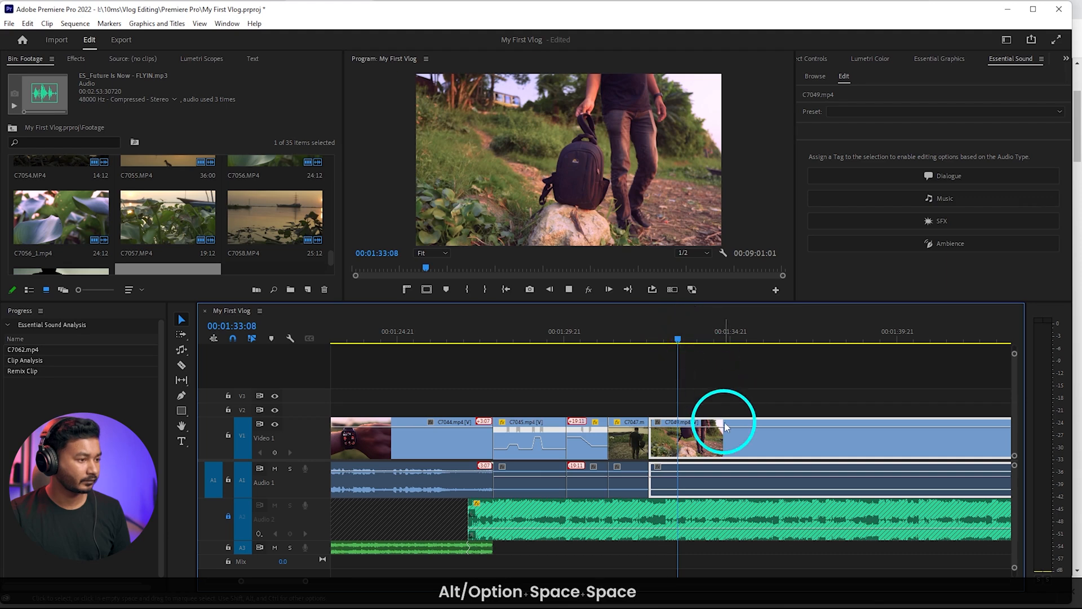
{"action": "key", "text": "space"}
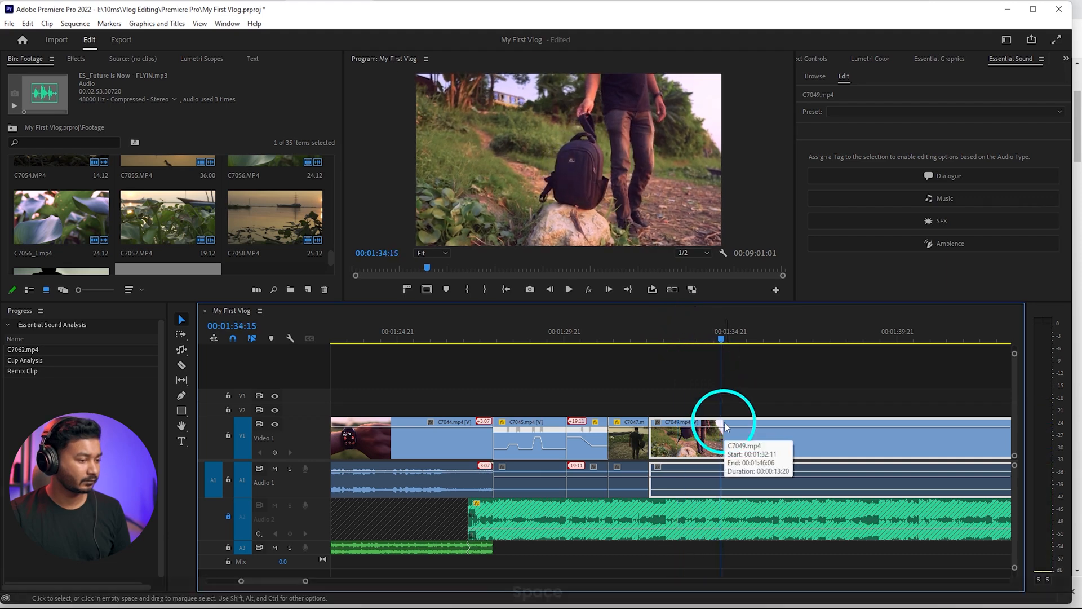
{"action": "key", "text": "space"}
{"action": "left_click", "coordinate": [722, 338]}
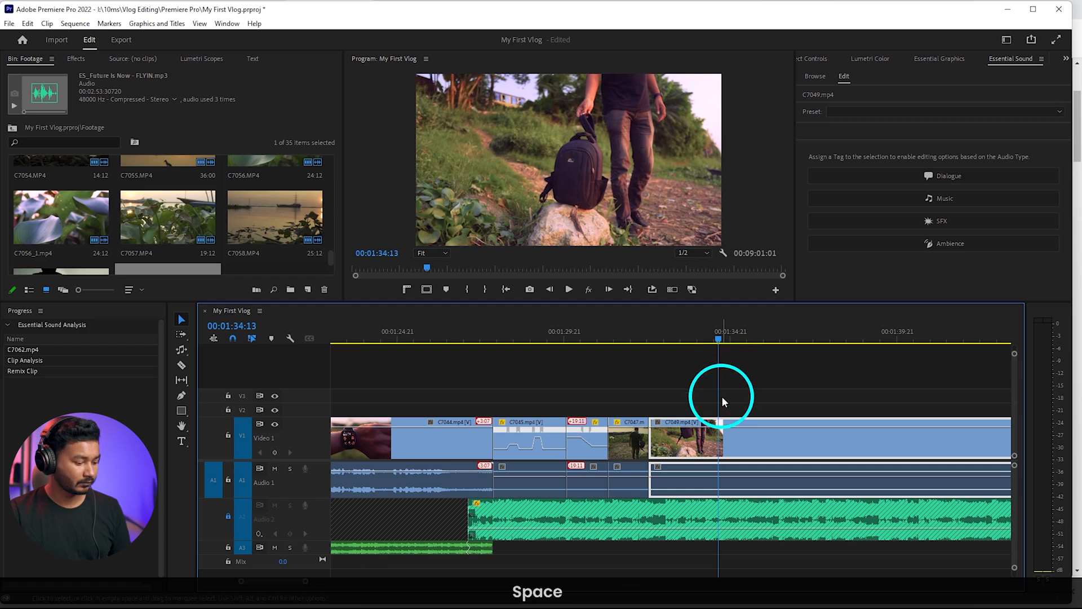
{"action": "key", "text": "alt+w"}
Scrub through C7050 to where the man takes off his sunglasses, ripple-trim about 11 seconds off its opening and play the new start
{"action": "scroll", "coordinate": [714, 338], "scroll_direction": "down", "scroll_amount": 3}
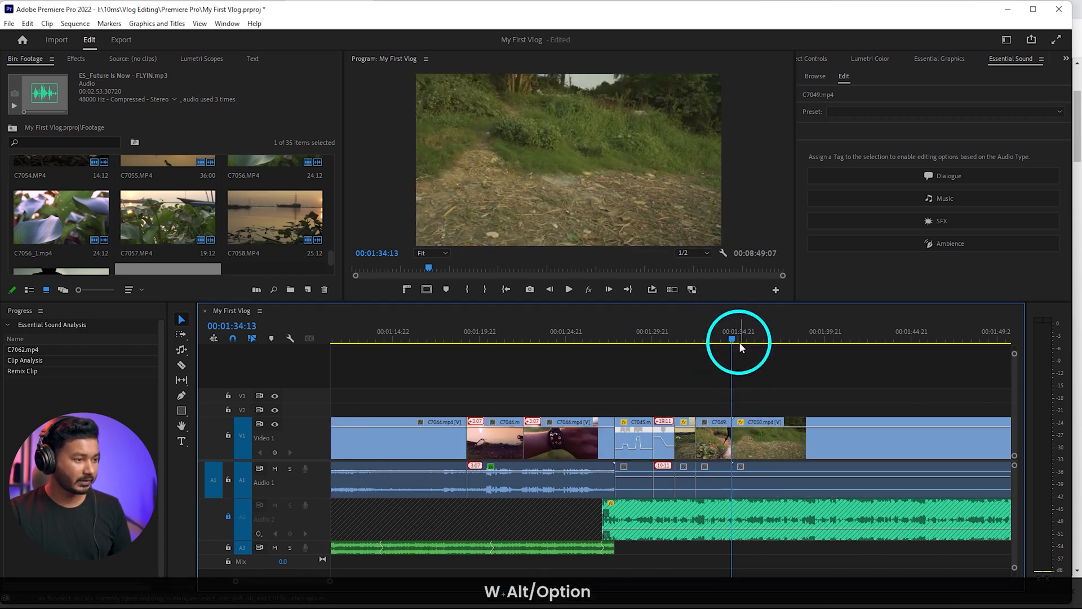
{"action": "left_click", "coordinate": [717, 431], "text": "alt"}
{"action": "scroll", "coordinate": [708, 437], "scroll_direction": "down", "scroll_amount": 3}
{"action": "key", "text": "d"}
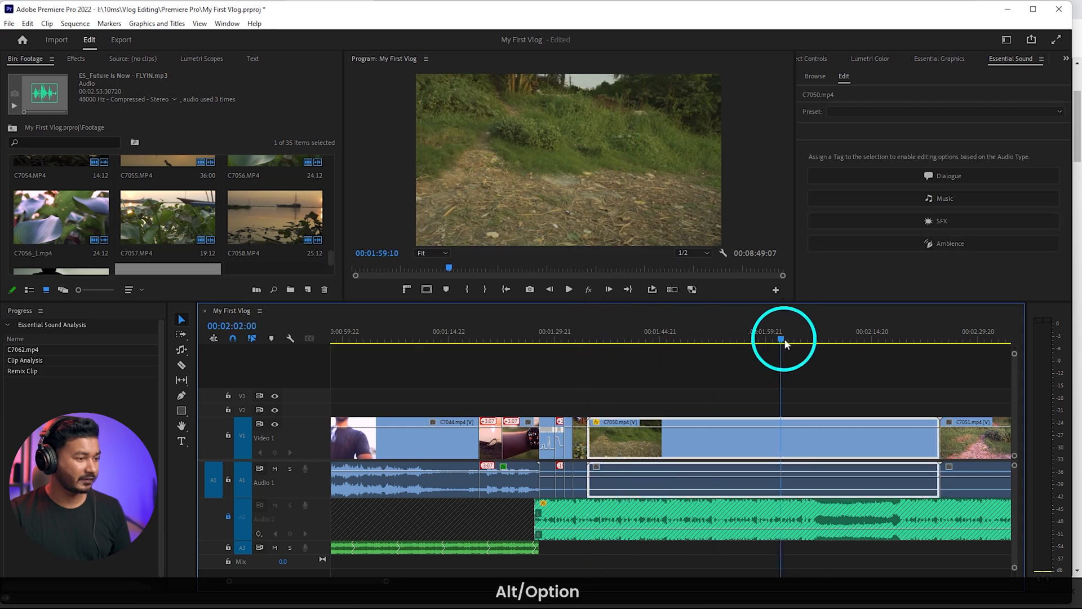
{"action": "left_click_drag", "start_coordinate": [783, 338], "coordinate": [667, 350]}
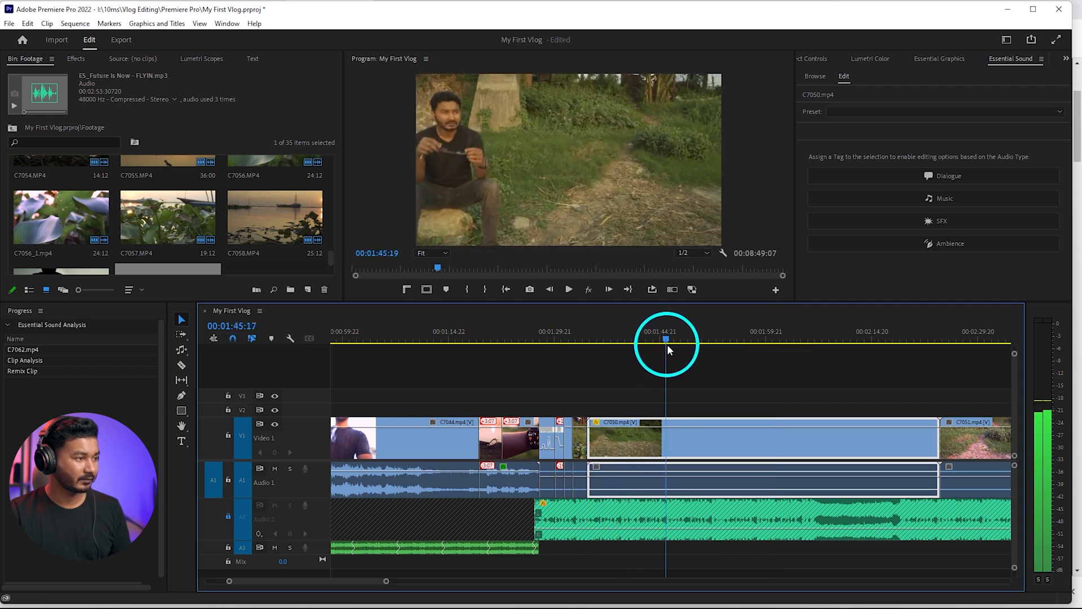
{"action": "key", "text": "q"}
{"action": "key", "text": "space"}
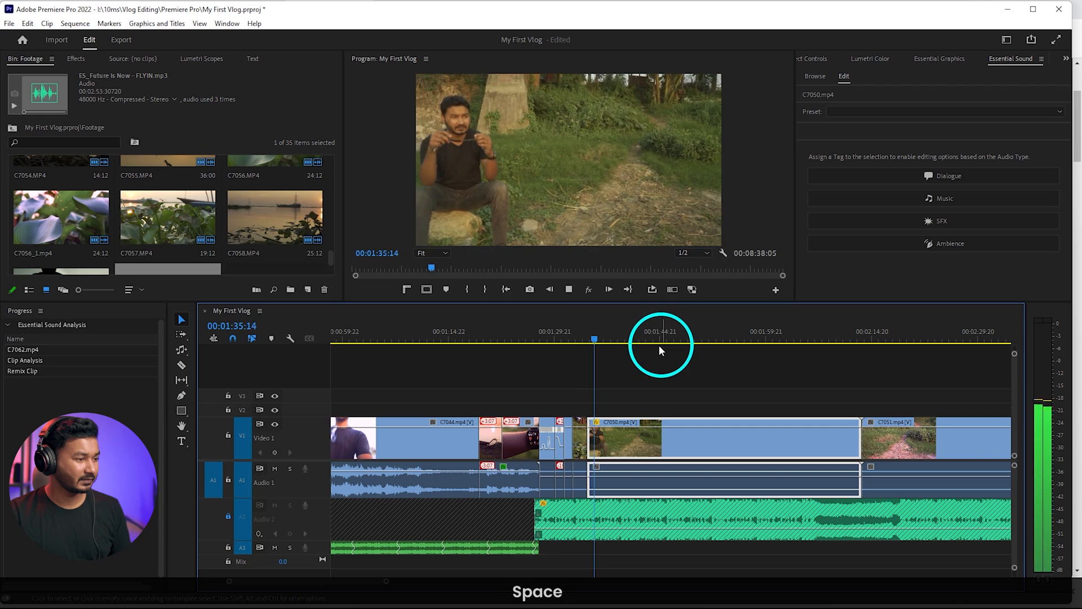
{"action": "key", "text": "space"}
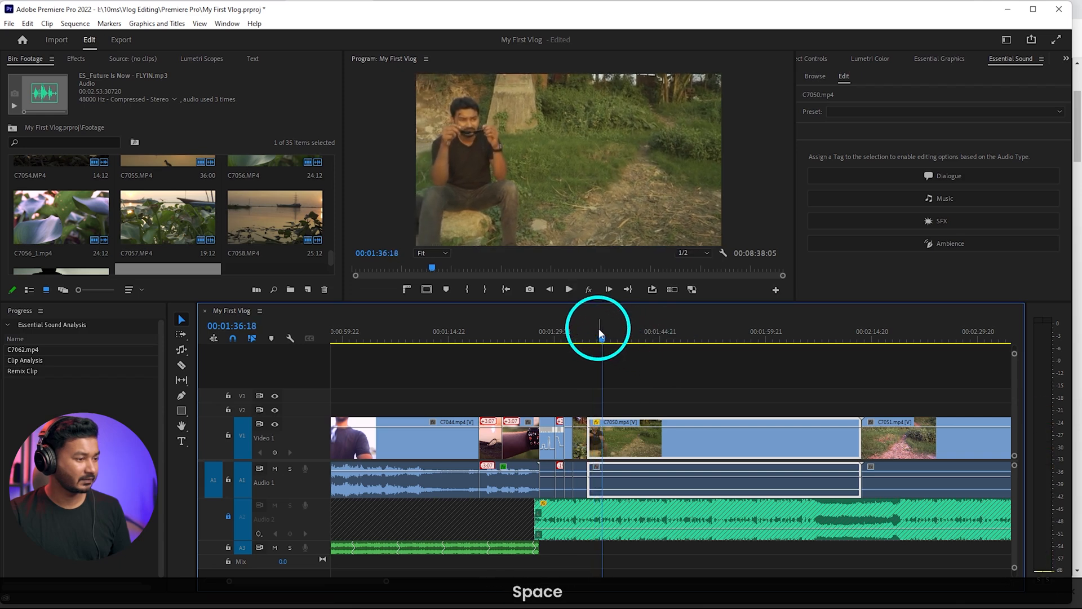
Show C7050's time-remapping speed line, keyframe it at 00:01:40:20 and speed up the section before it with a gradual ramp
{"action": "key", "text": "space"}
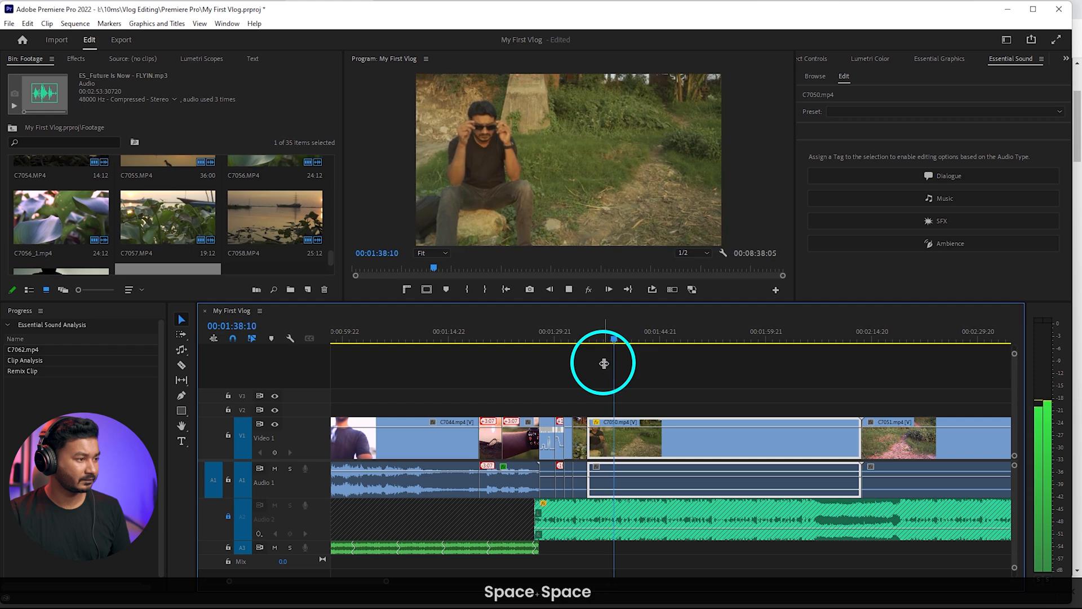
{"action": "key", "text": "space"}
{"action": "left_click_drag", "start_coordinate": [613, 331], "coordinate": [631, 375]}
{"action": "right_click", "coordinate": [596, 423]}
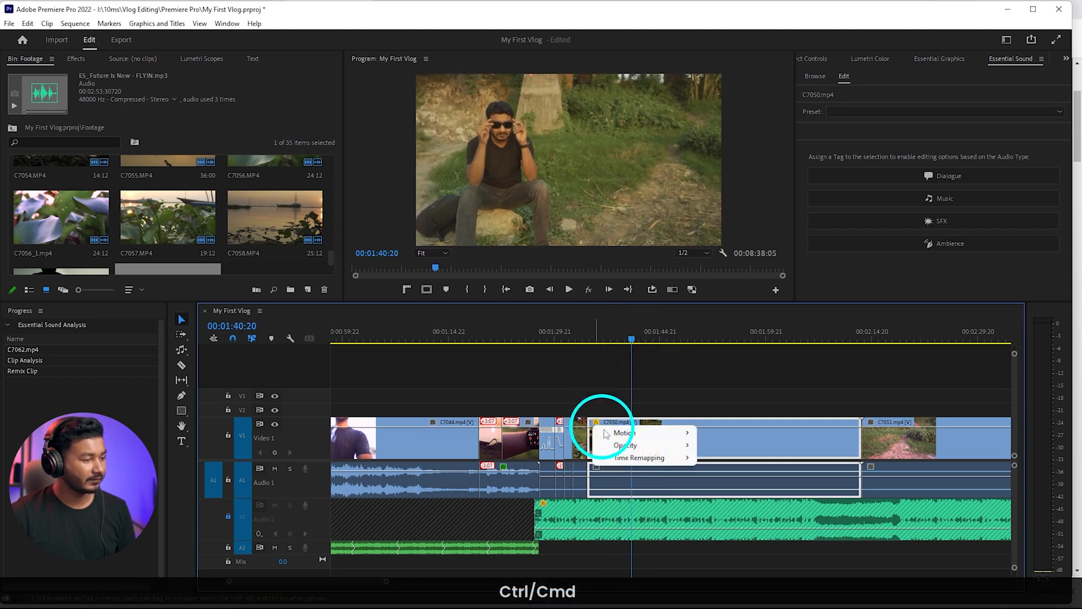
{"action": "left_click", "coordinate": [702, 457]}
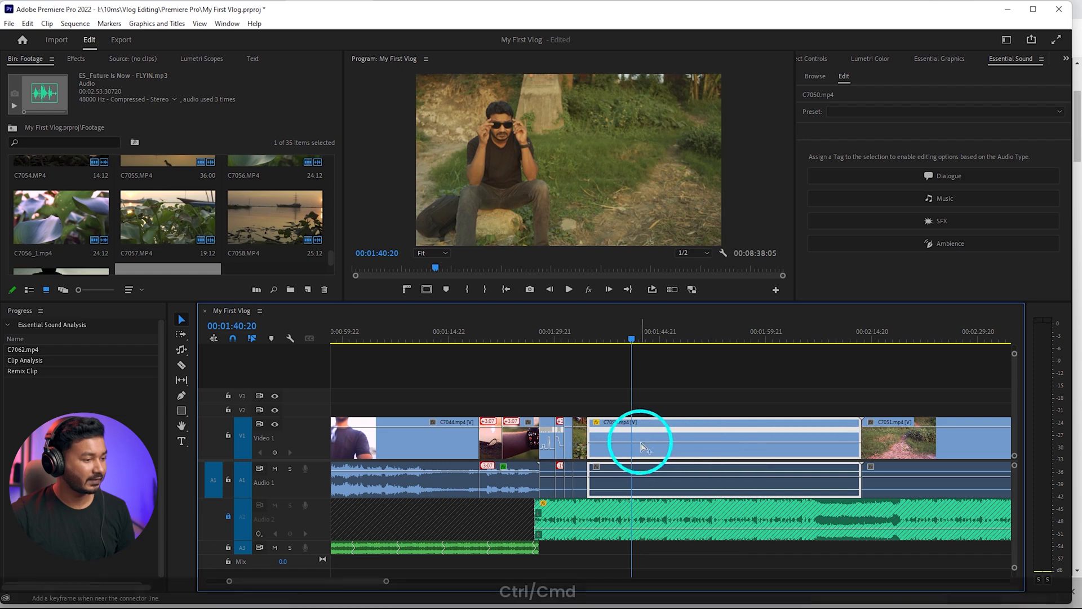
{"action": "left_click_drag", "start_coordinate": [610, 378], "coordinate": [612, 378]}
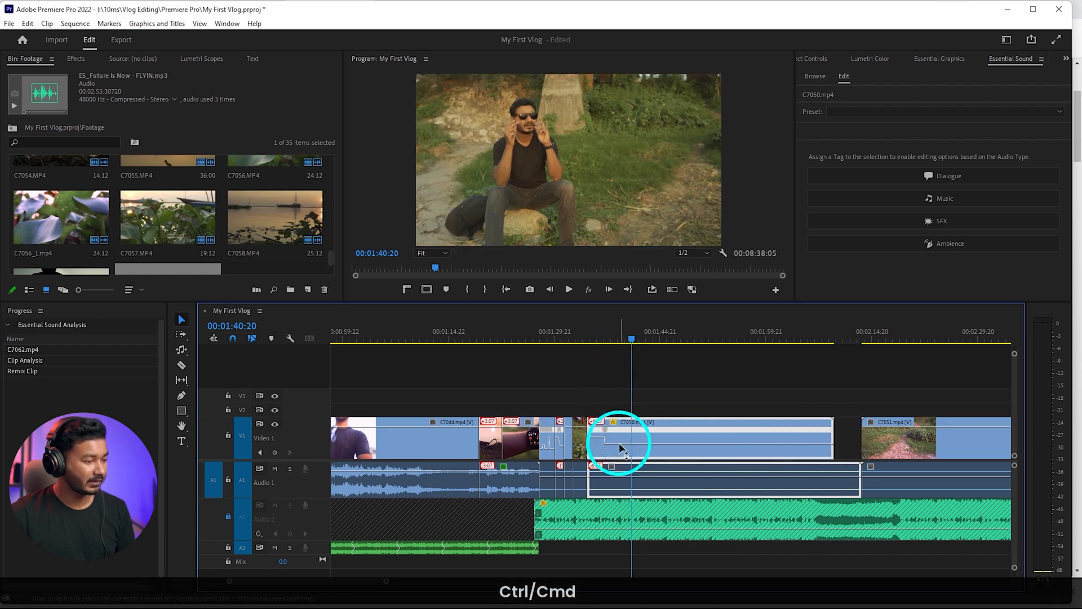
{"action": "left_click_drag", "start_coordinate": [603, 433], "coordinate": [596, 435]}
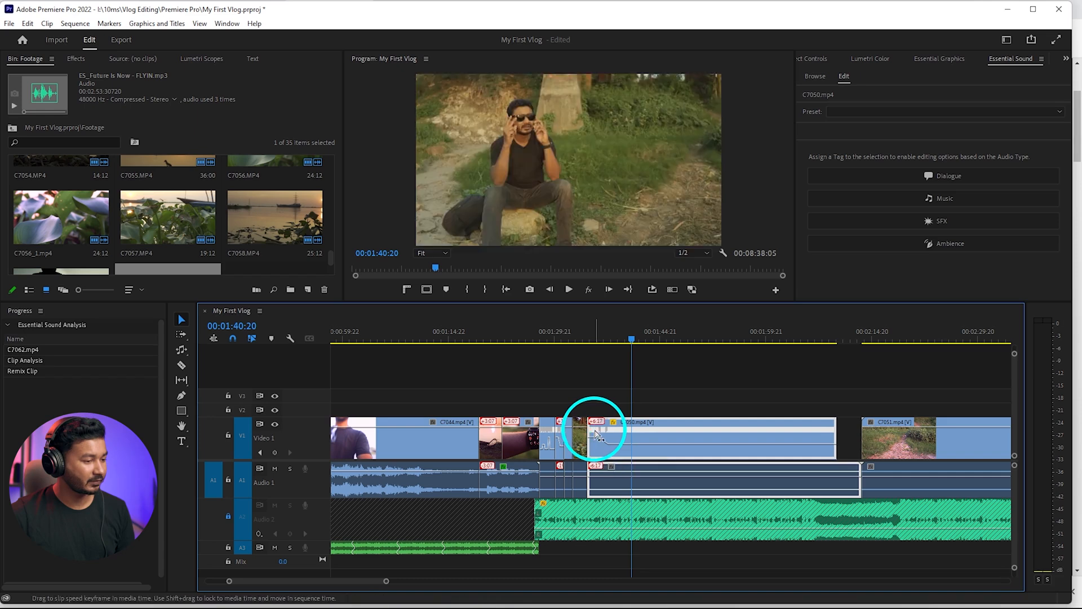
Play the ramped start of C7050 and raise the speed of its opening section to about 403%
{"action": "key", "text": "space"}
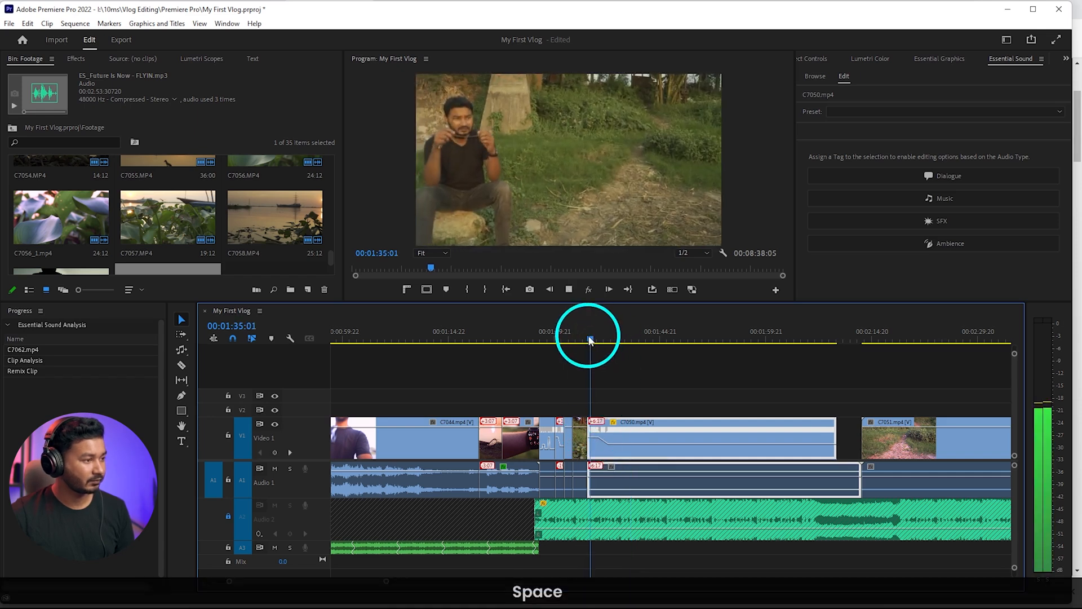
{"action": "key", "text": "space"}
{"action": "scroll", "coordinate": [592, 434], "scroll_direction": "up", "scroll_amount": 3, "text": "alt"}
{"action": "scroll", "coordinate": [593, 434], "scroll_direction": "up", "scroll_amount": 1, "text": "alt"}
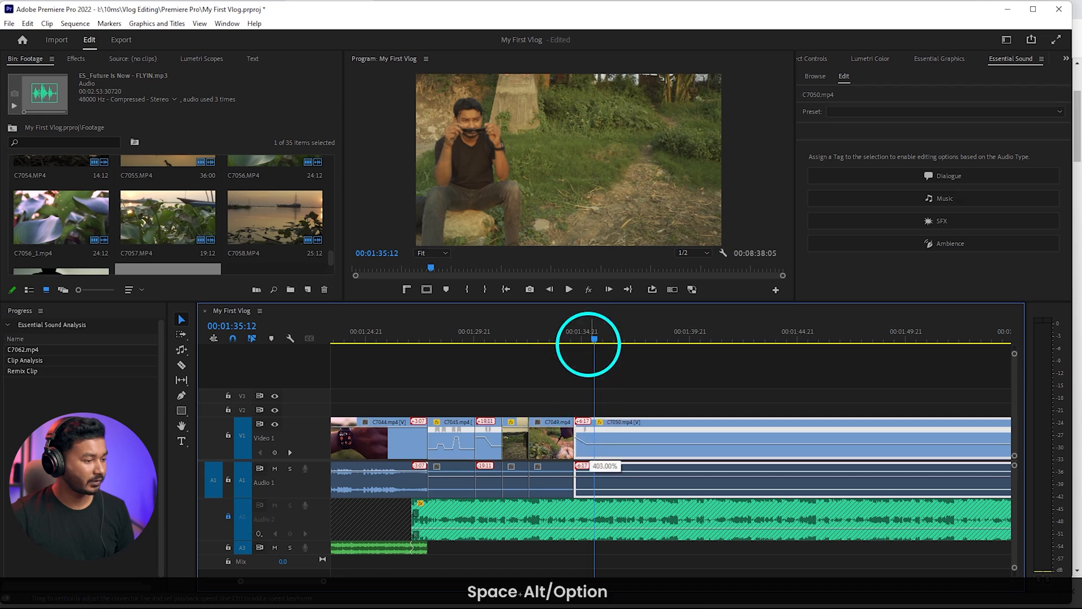
{"action": "key", "text": "space"}
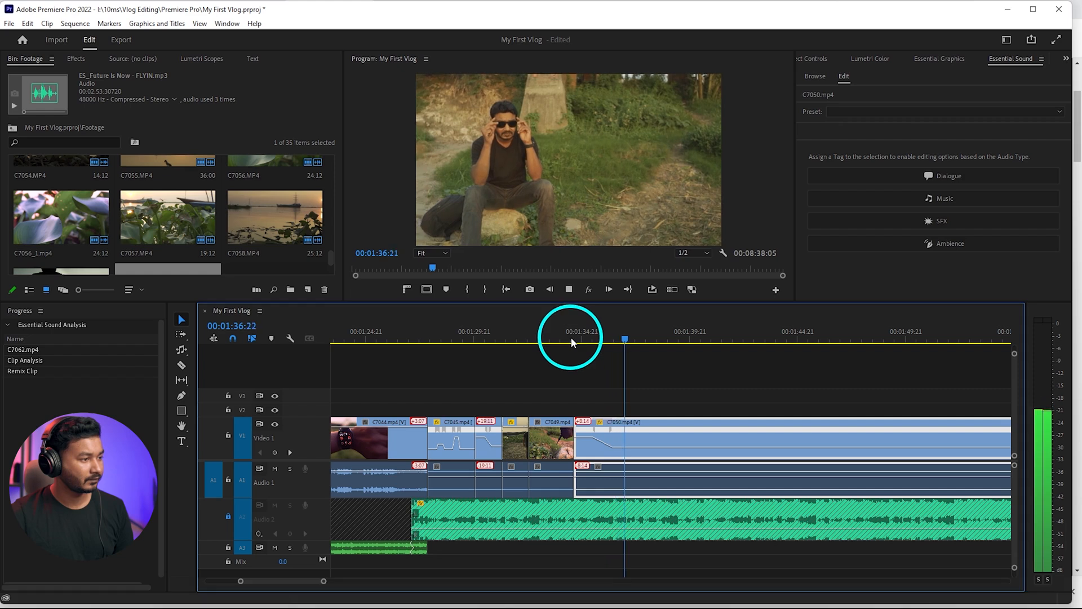
{"action": "key", "text": "space"}
Keyframe C7050's speed at 00:01:37:09 and 00:01:45:16, raise the section between to about 603% and ramp both transitions
{"action": "key", "text": "ctrl"}
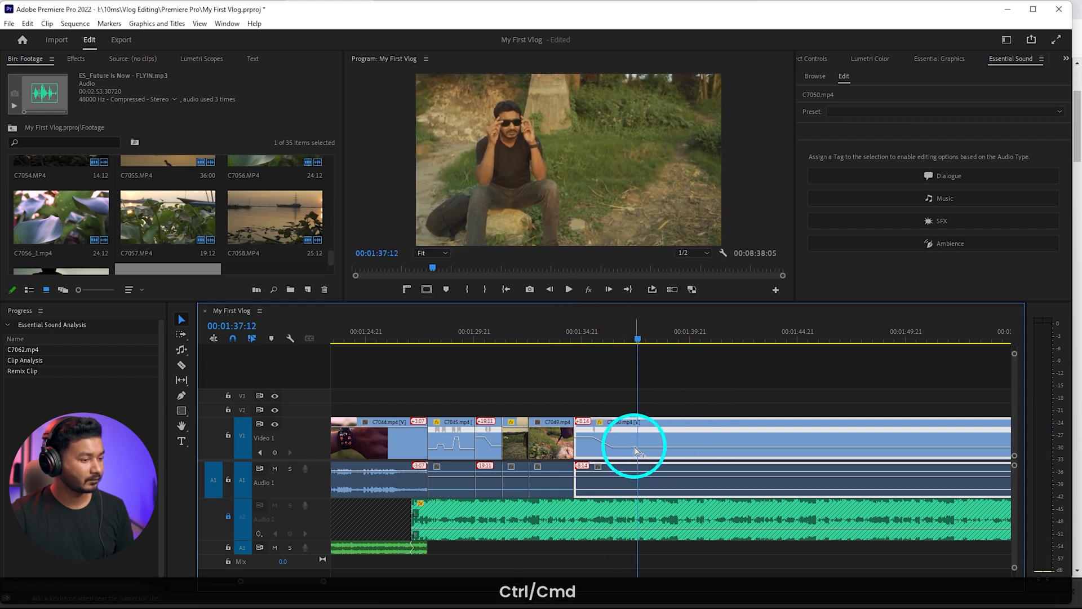
{"action": "left_click_drag", "start_coordinate": [640, 338], "coordinate": [634, 344]}
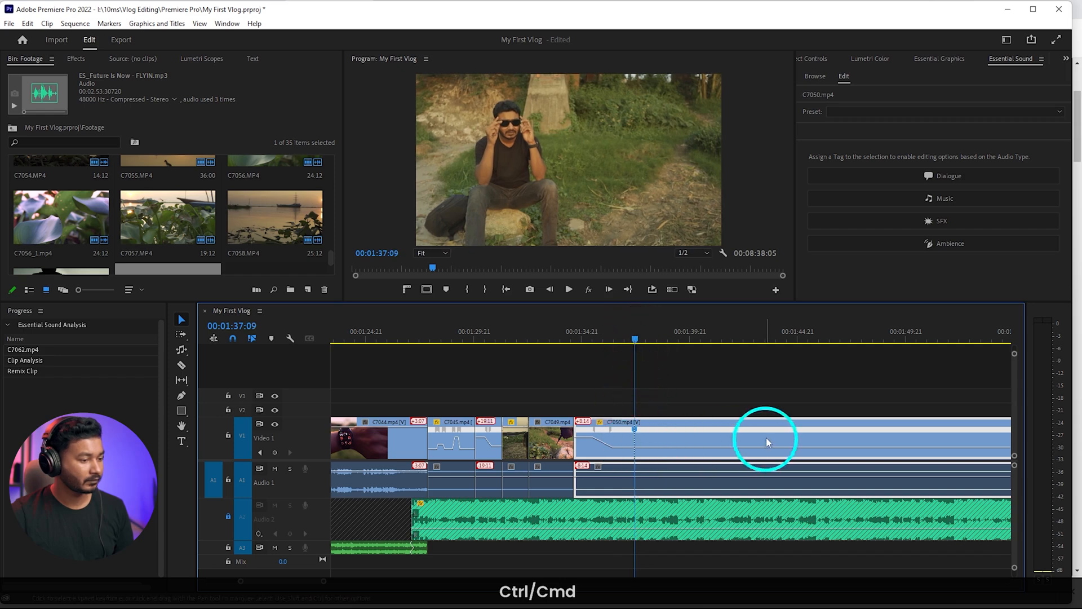
{"action": "left_click_drag", "start_coordinate": [731, 334], "coordinate": [819, 344]}
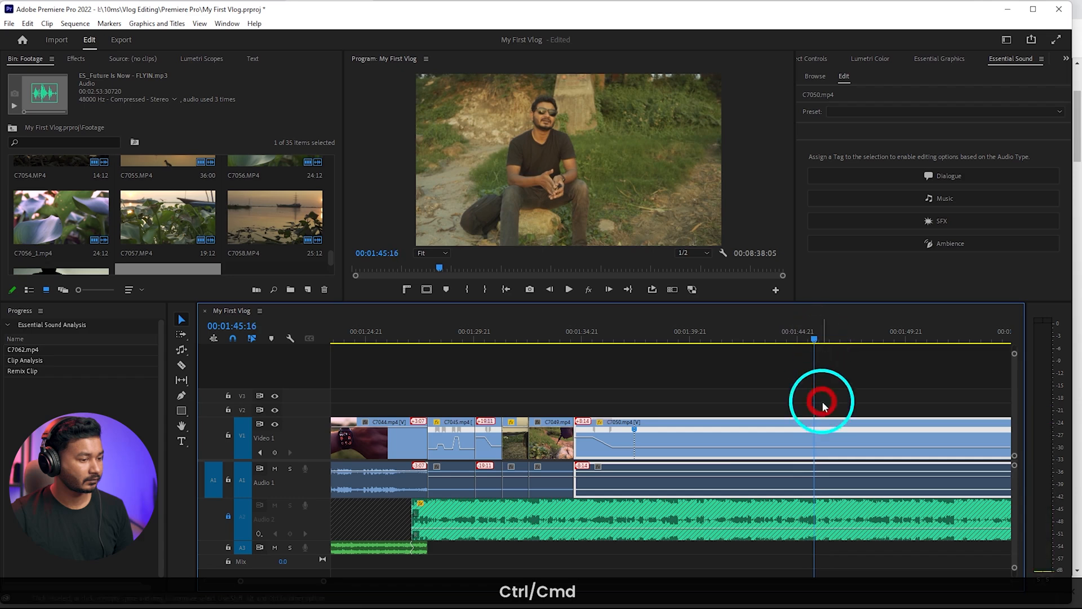
{"action": "left_click", "coordinate": [814, 447], "text": "ctrl"}
{"action": "left_click_drag", "start_coordinate": [795, 446], "coordinate": [772, 341]}
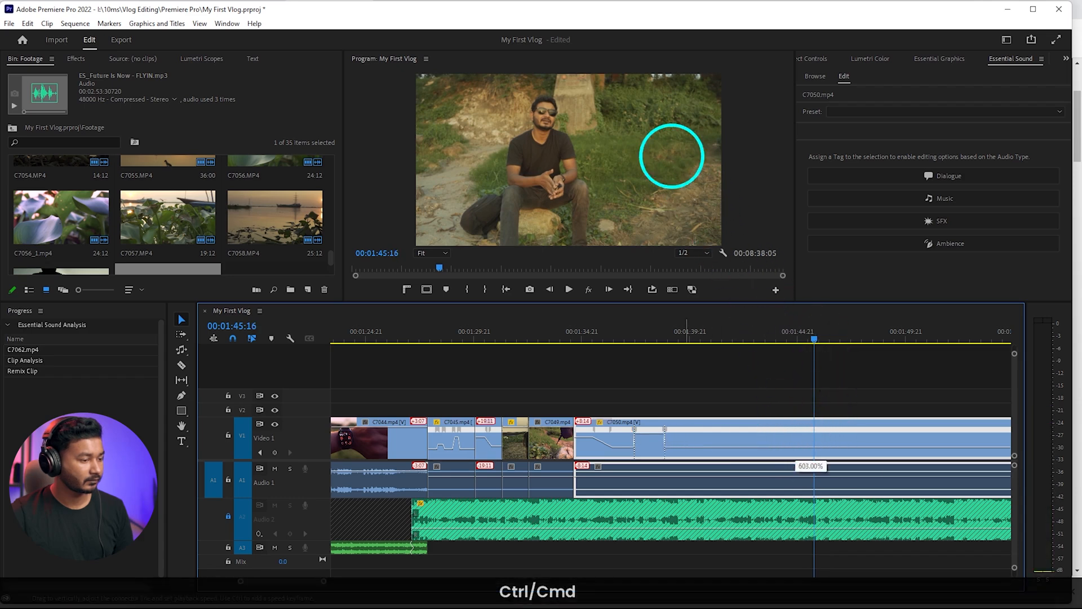
{"action": "left_click_drag", "start_coordinate": [672, 156], "coordinate": [672, 141]}
{"action": "left_click_drag", "start_coordinate": [640, 434], "coordinate": [663, 436]}
Play the ramped C7050, split it at 00:01:40:06, delete the part after the cut and close the gap before C7051
{"action": "left_click", "coordinate": [624, 339]}
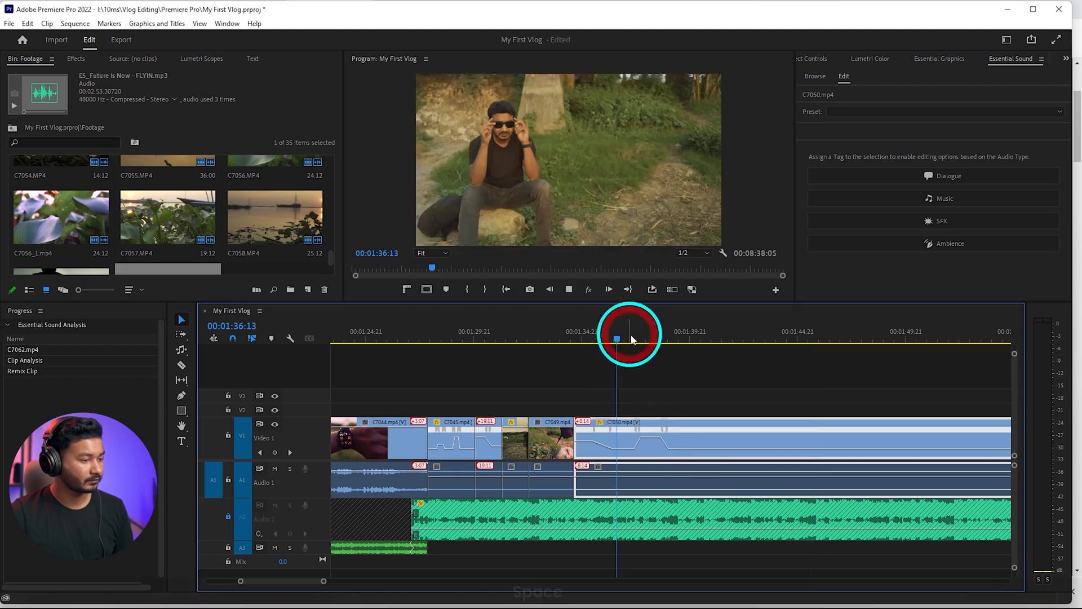
{"action": "key", "text": "space"}
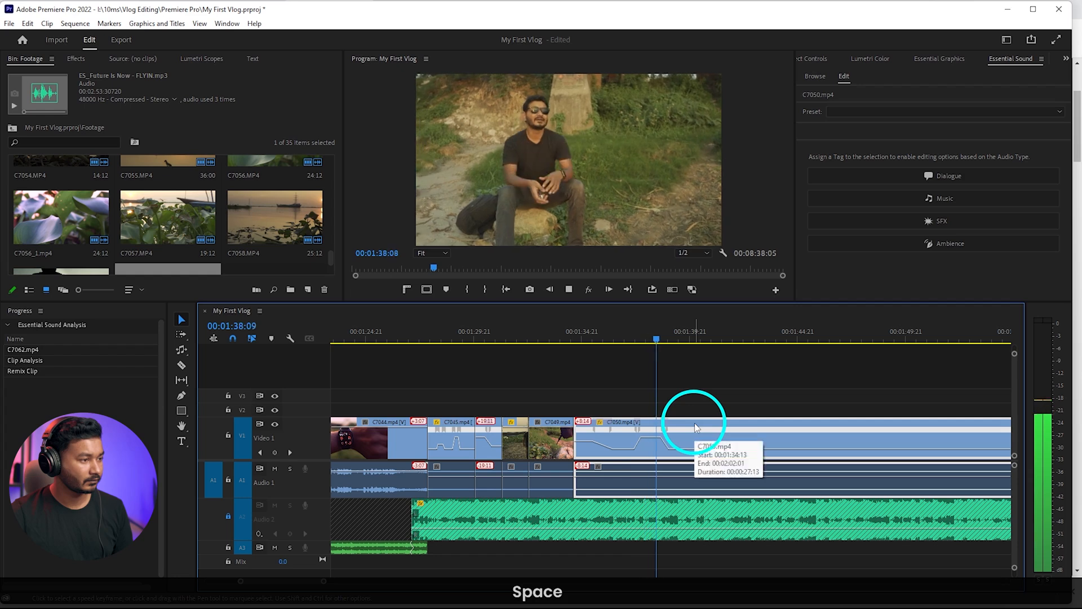
{"action": "key", "text": "space"}
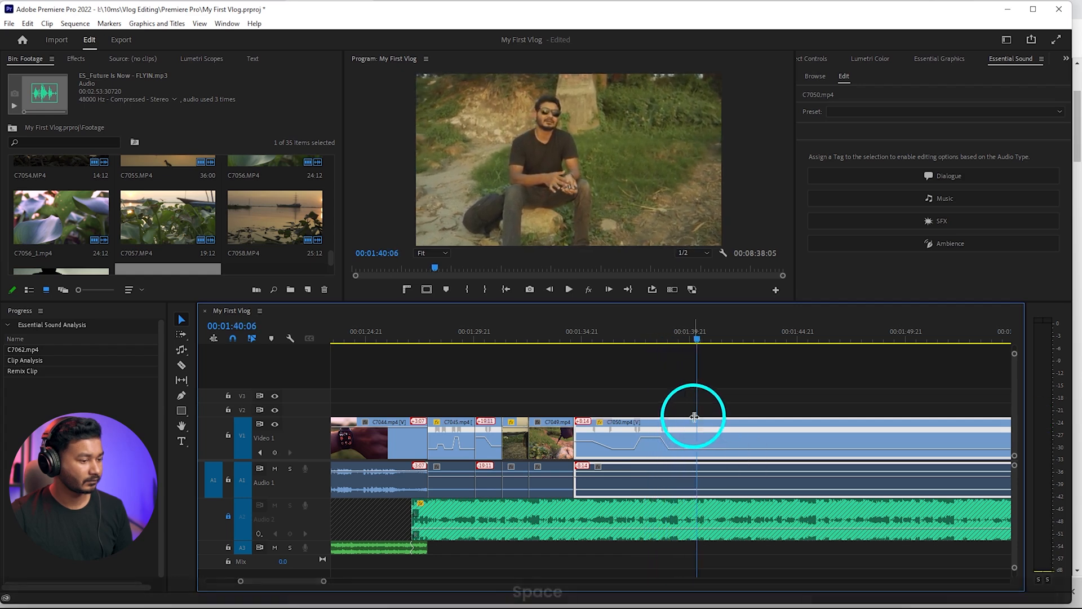
{"action": "left_click", "coordinate": [716, 429]}
{"action": "key", "text": "Delete"}
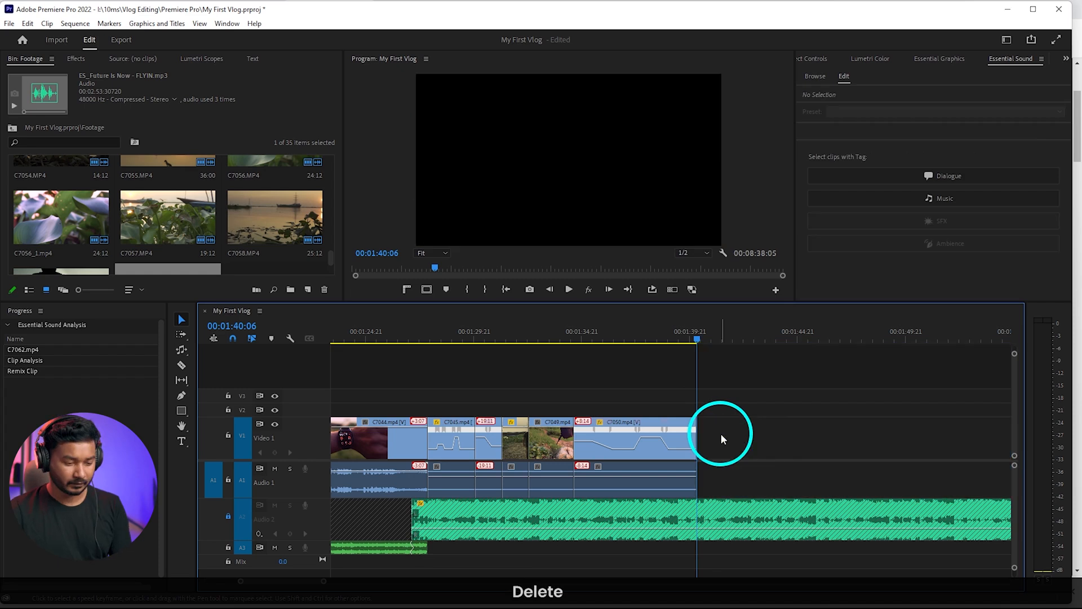
{"action": "right_click", "coordinate": [780, 448]}
{"action": "left_click", "coordinate": [806, 449]}
Scrub through C7051, delete the whole clip and close the gap before C7053
{"action": "scroll", "coordinate": [745, 422], "scroll_direction": "down", "scroll_amount": 3}
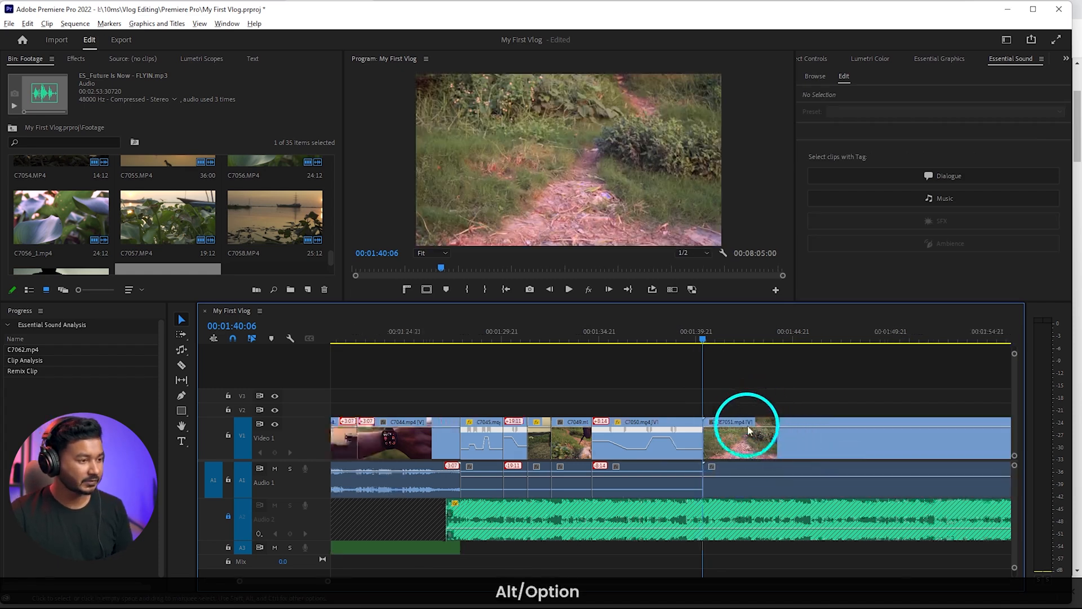
{"action": "left_click_drag", "start_coordinate": [629, 329], "coordinate": [692, 338]}
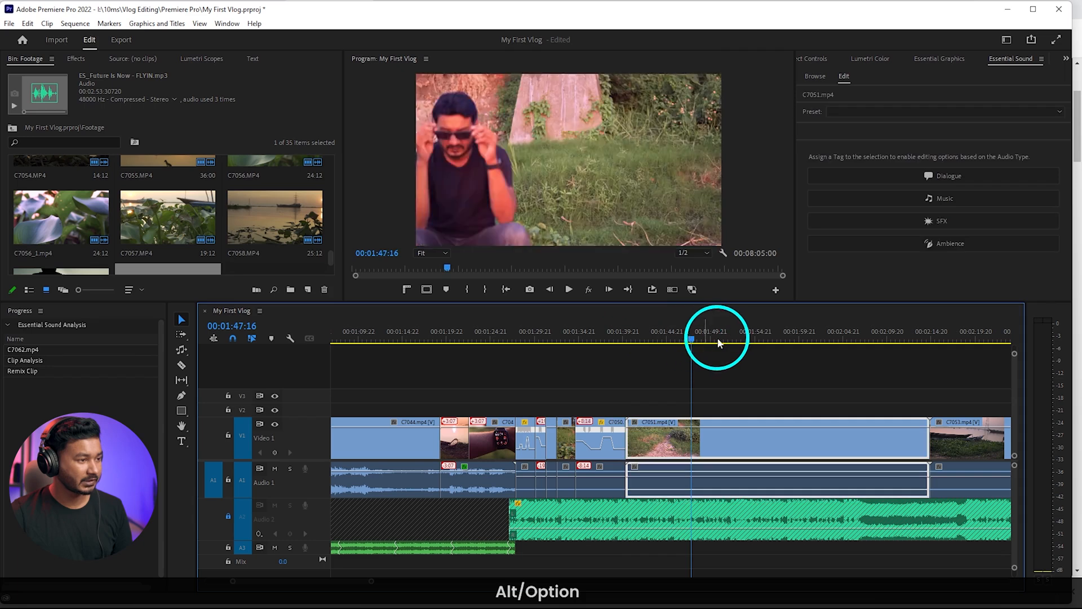
{"action": "scroll", "coordinate": [780, 345], "scroll_direction": "down", "scroll_amount": 2}
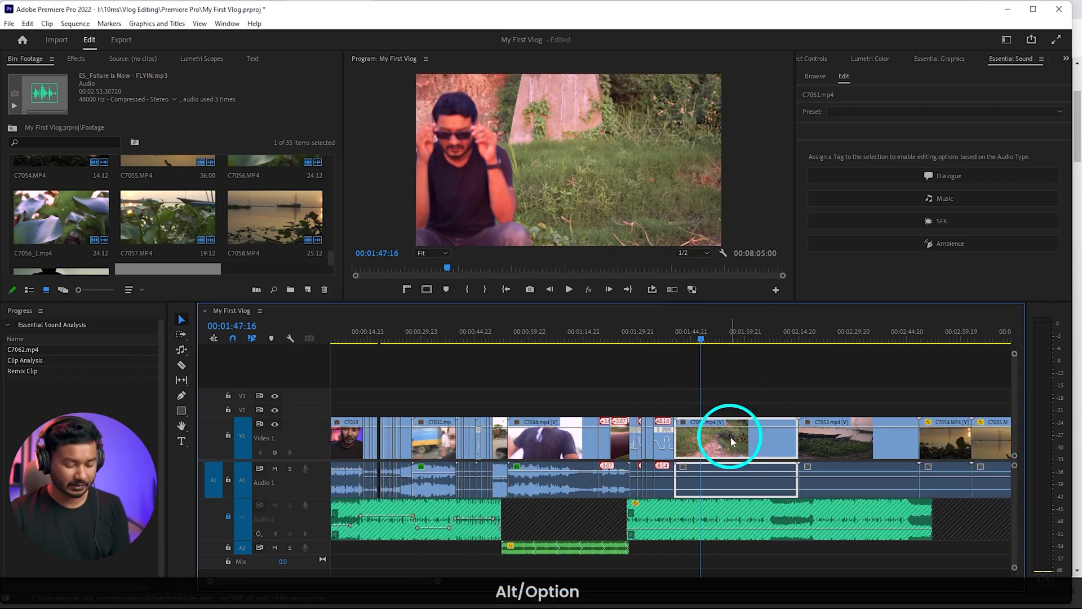
{"action": "key", "text": "Delete"}
{"action": "right_click", "coordinate": [731, 441]}
{"action": "left_click", "coordinate": [744, 445]}
Scrub through C7053 to the man seated facing the sunset, ripple-trim about 12 seconds off its opening and play the new start
{"action": "left_click_drag", "start_coordinate": [679, 333], "coordinate": [723, 338]}
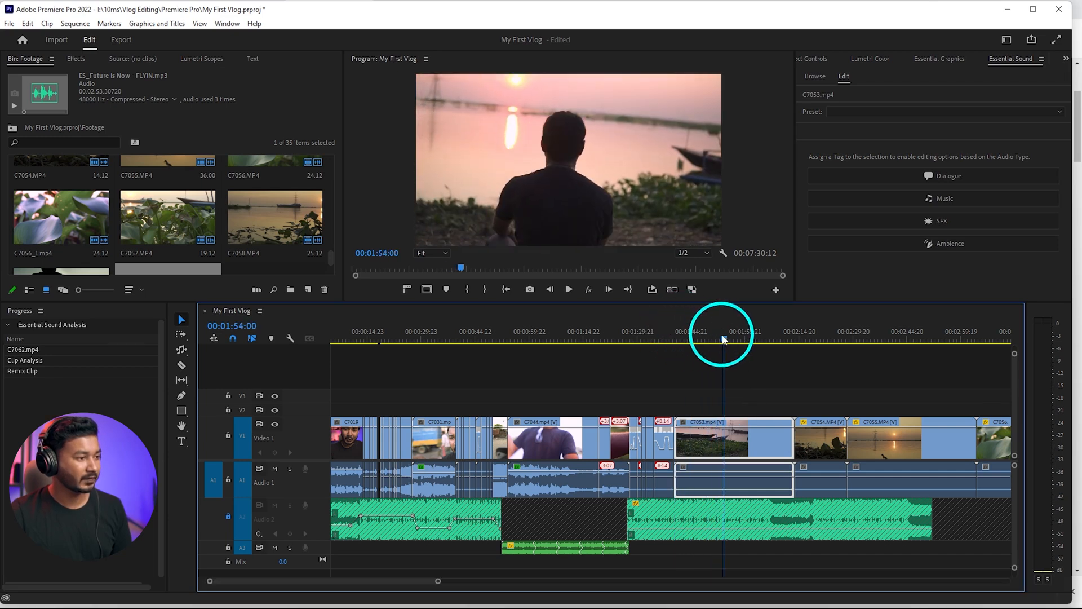
{"action": "key", "text": "q"}
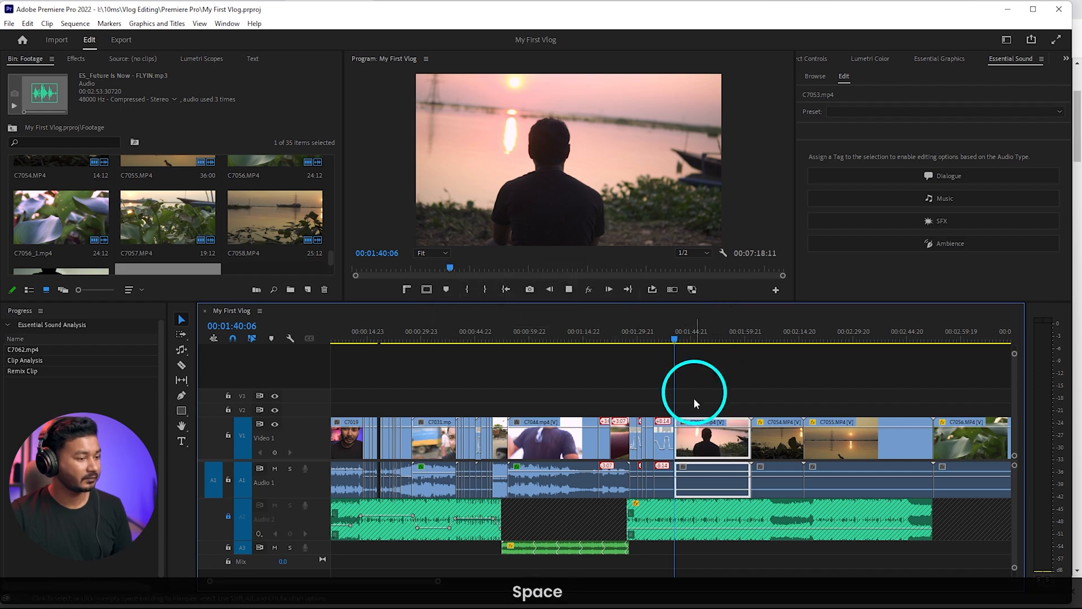
{"action": "scroll", "coordinate": [694, 405], "scroll_direction": "up", "scroll_amount": 2}
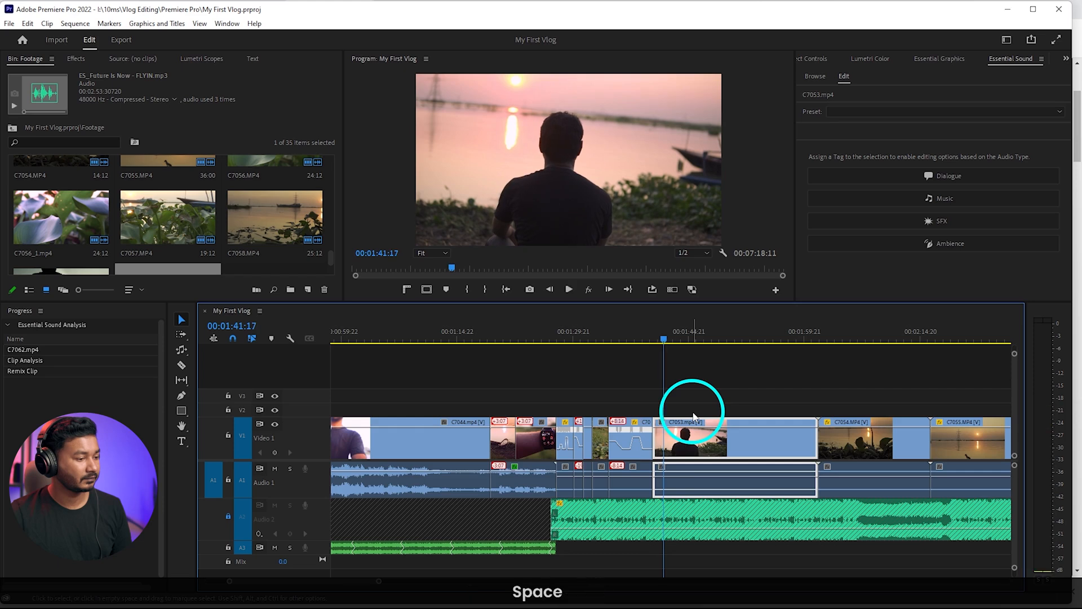
{"action": "scroll", "coordinate": [679, 445], "scroll_direction": "up", "scroll_amount": 3}
{"action": "key", "text": "space"}
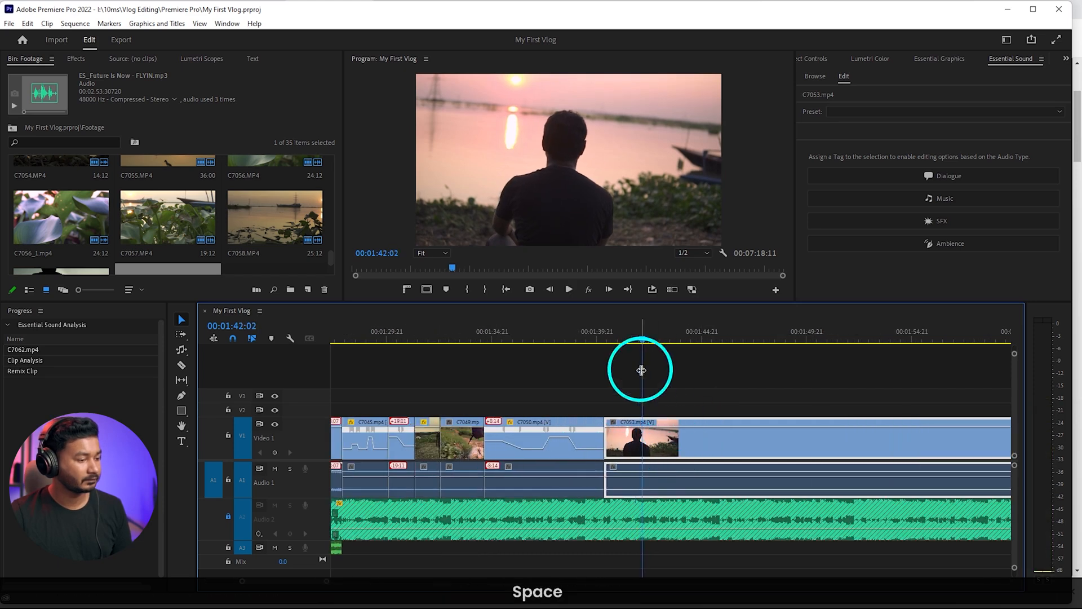
Replay C7053 to find the music beat, split it at 00:01:41:18, delete the part after the cut and close the gap before C7054
{"action": "scroll", "coordinate": [619, 468], "scroll_direction": "up", "scroll_amount": 3}
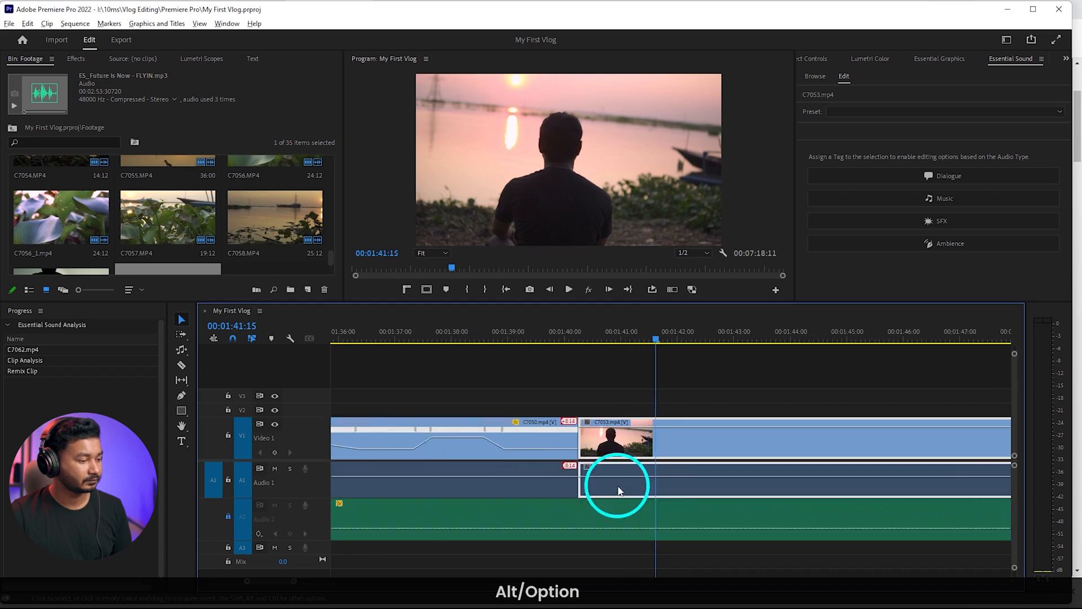
{"action": "left_click", "coordinate": [644, 336]}
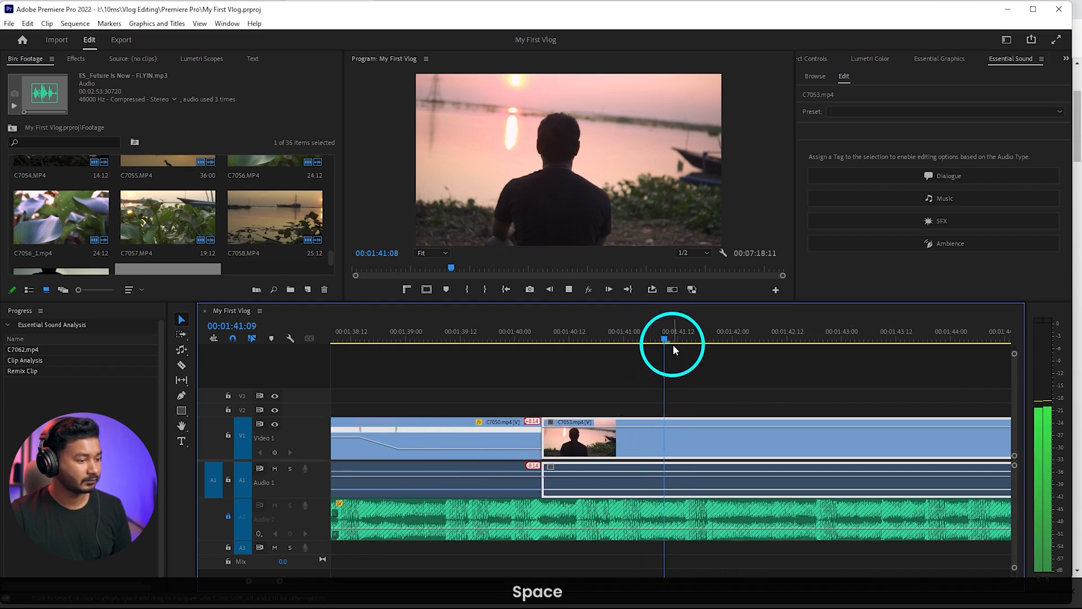
{"action": "key", "text": "space"}
{"action": "left_click", "coordinate": [692, 347]}
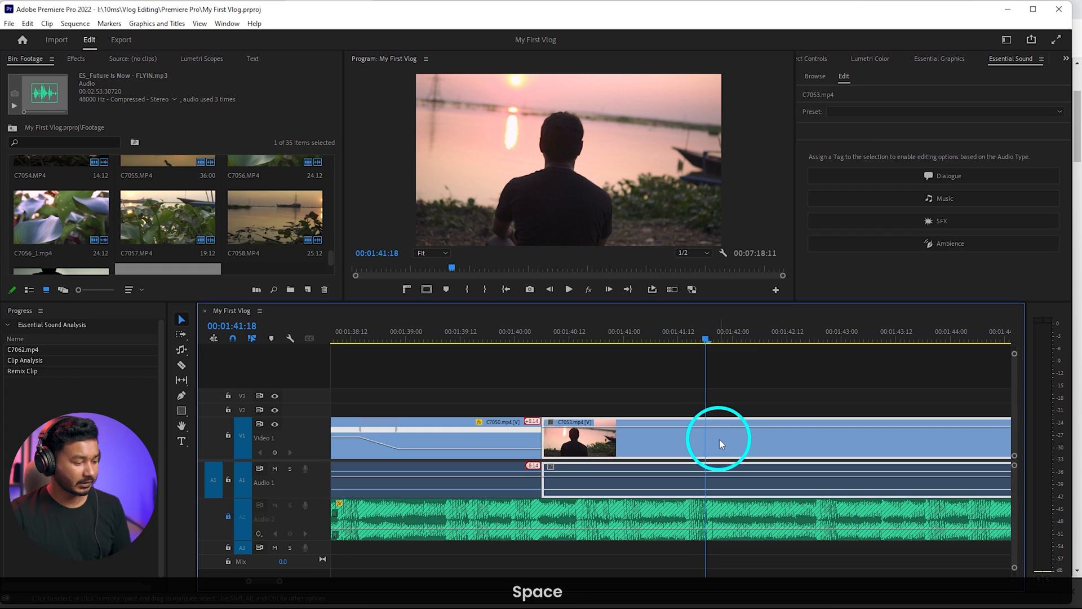
{"action": "key", "text": "c"}
{"action": "left_click", "coordinate": [733, 445]}
{"action": "key", "text": "Delete"}
{"action": "left_click", "coordinate": [733, 445]}
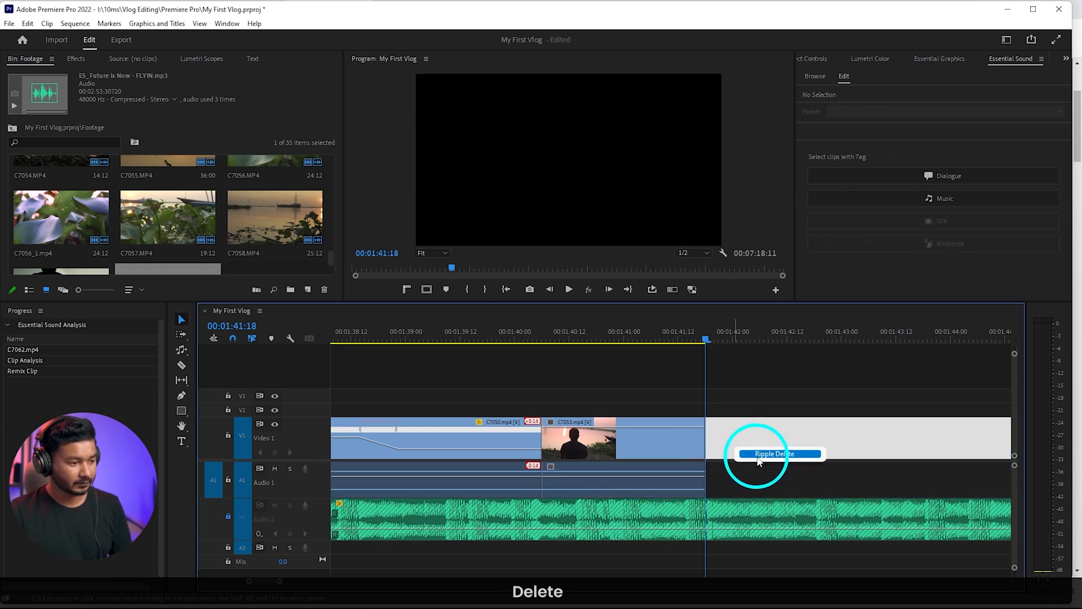
{"action": "key", "text": "Delete"}
Ripple-trim about half a second off the opening of C7054 and play the shot up to 00:01:43:09
{"action": "scroll", "coordinate": [716, 385], "scroll_direction": "down", "scroll_amount": 2}
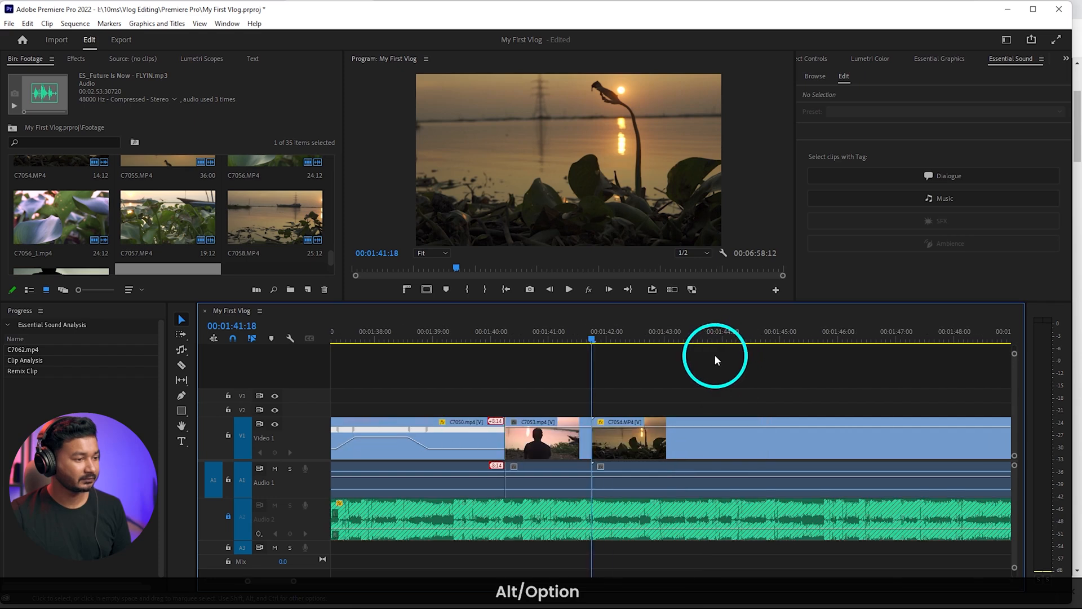
{"action": "key", "text": "q"}
{"action": "key", "text": "space"}
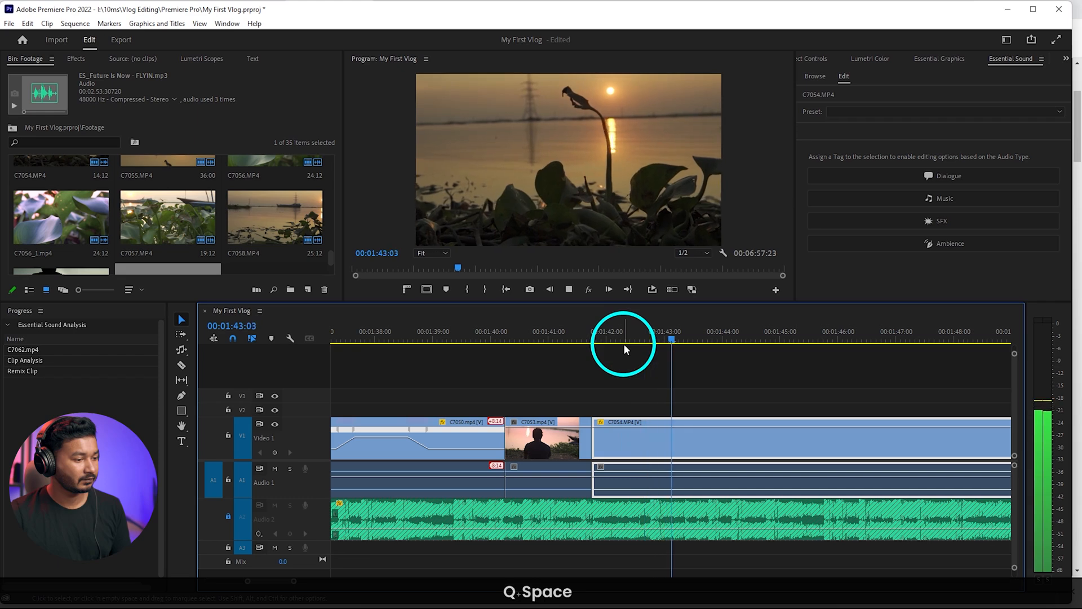
{"action": "key", "text": "space"}
Split C7054 at 00:01:43:09, delete the part after the cut and close the gap before C7055
{"action": "key", "text": "c"}
{"action": "left_click", "coordinate": [685, 436]}
{"action": "left_click", "coordinate": [712, 441]}
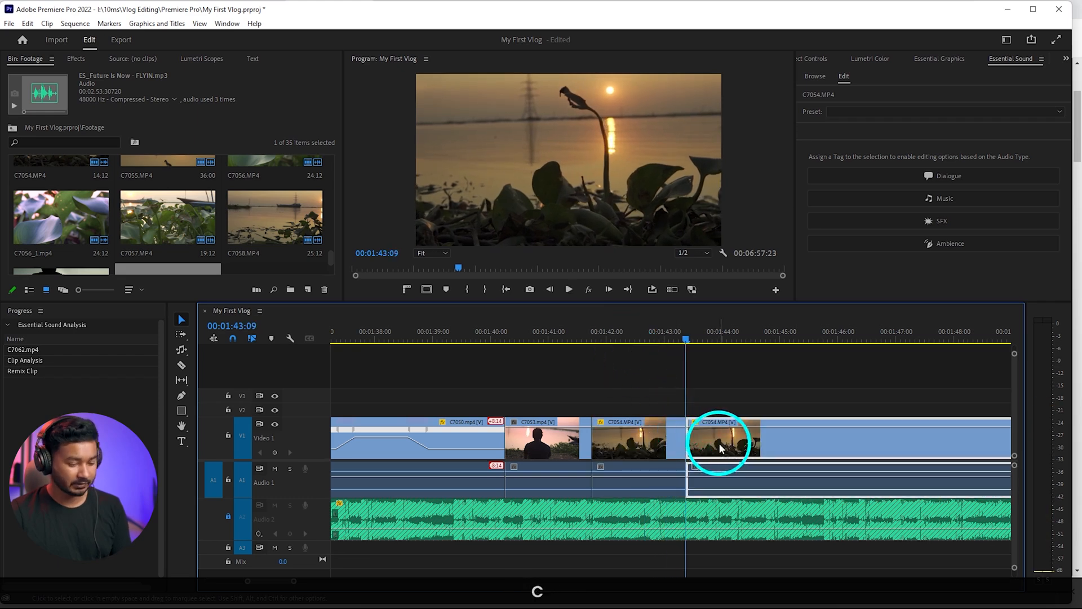
{"action": "key", "text": "Delete"}
{"action": "left_click", "coordinate": [718, 442]}
{"action": "key", "text": "Delete"}
Ripple-trim about two and a half seconds off the opening of C7055 and play the shot up to 00:01:44:23
{"action": "scroll", "coordinate": [721, 440], "scroll_direction": "down", "scroll_amount": 2}
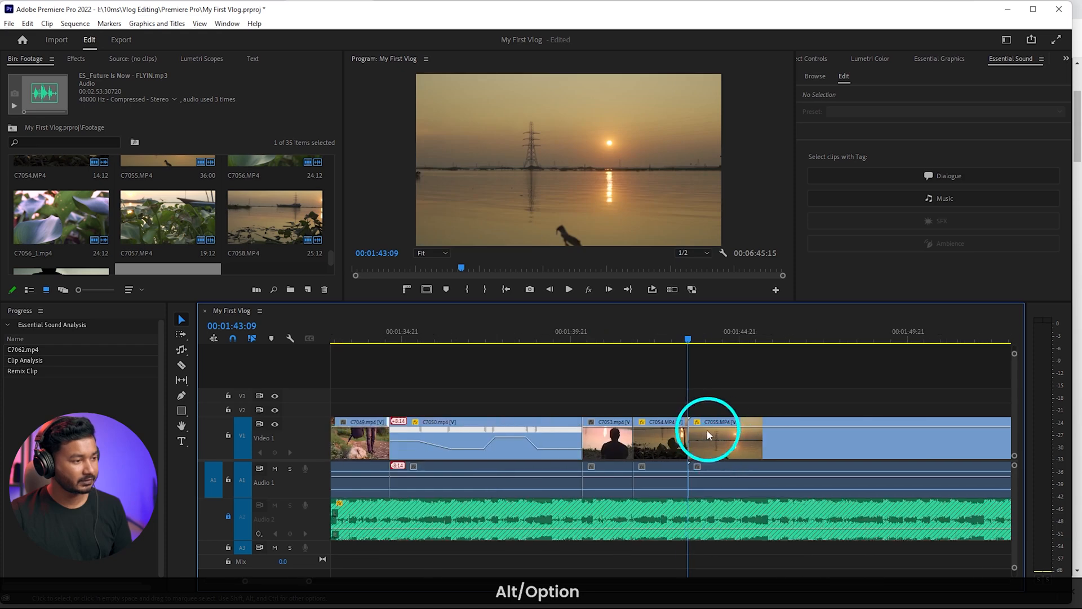
{"action": "key", "text": "q"}
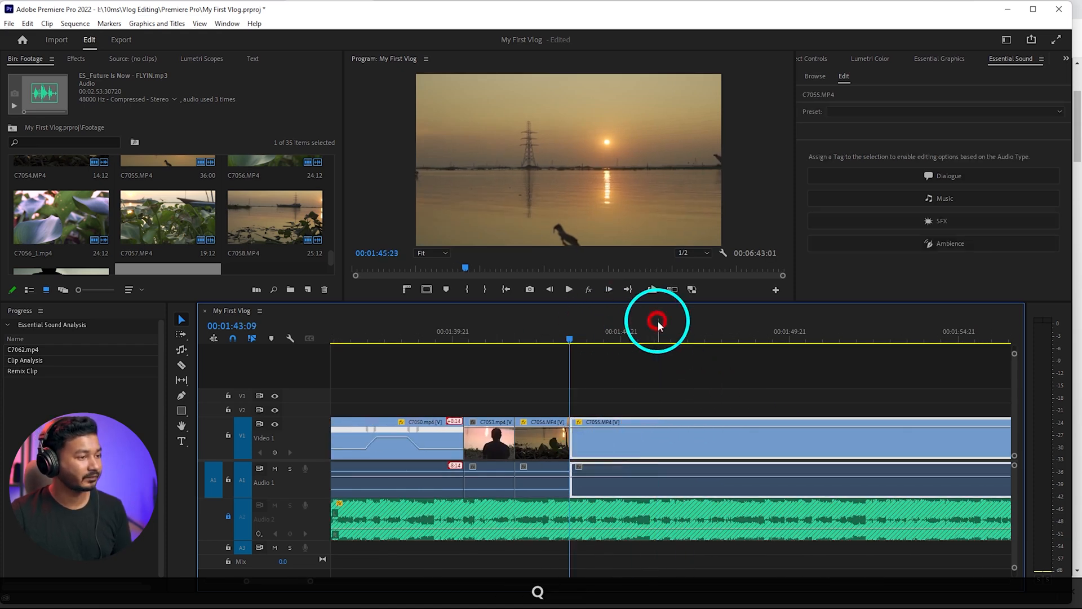
{"action": "key", "text": "space"}
{"action": "key", "text": "space"}
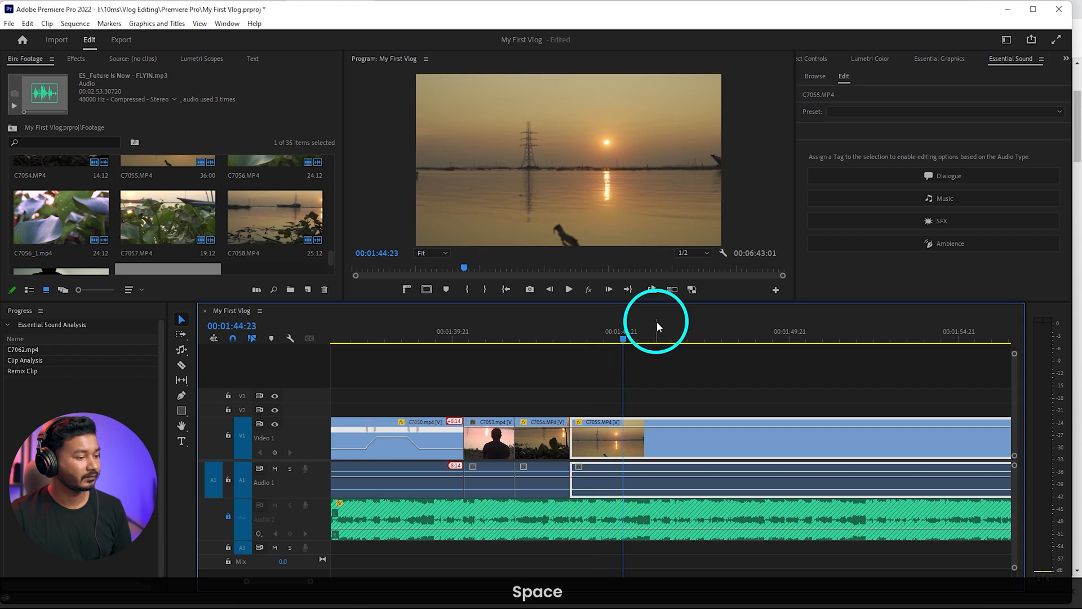
Split C7055 at 00:01:44:23, delete the part after the cut and close the gap before C7056
{"action": "key", "text": "c"}
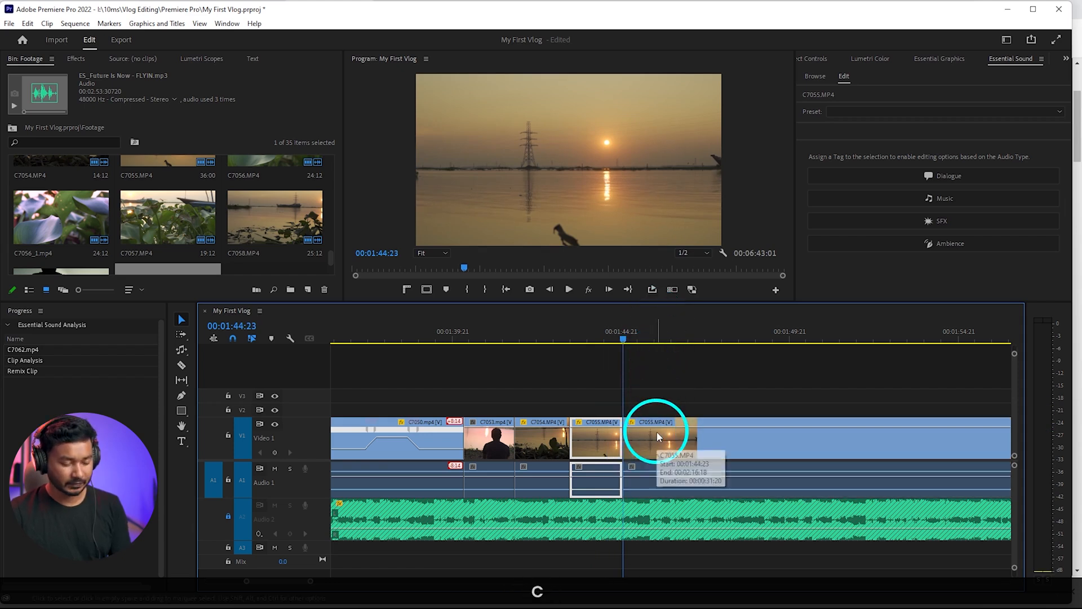
{"action": "left_click", "coordinate": [657, 434]}
{"action": "key", "text": "Delete"}
{"action": "left_click", "coordinate": [657, 434]}
{"action": "key", "text": "Delete"}
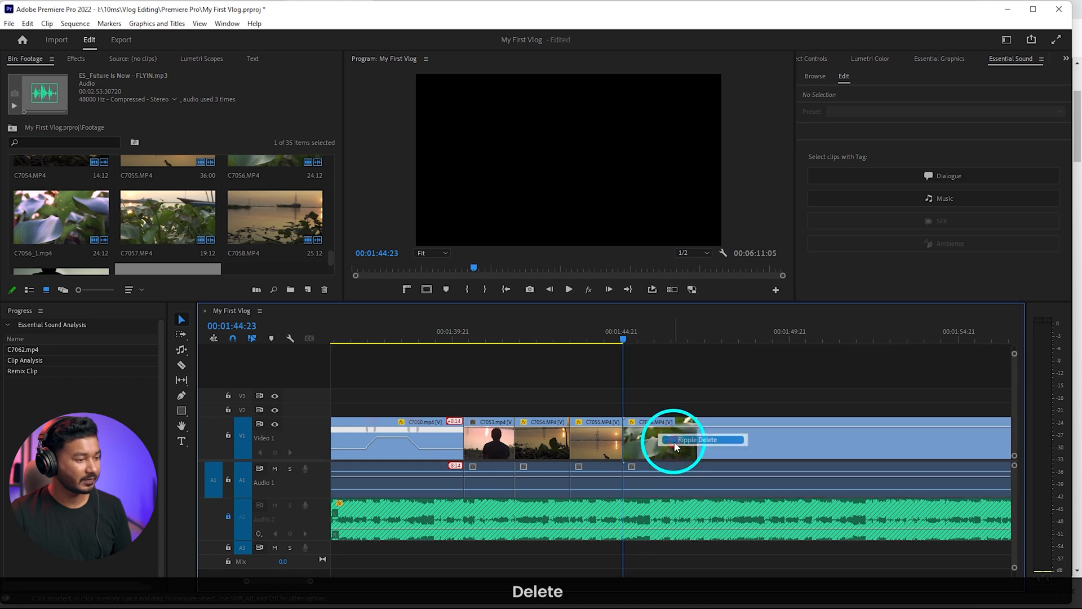
Play and scrub through C7056, then ripple-trim about eight and a half seconds off its opening
{"action": "scroll", "coordinate": [674, 443], "scroll_direction": "down", "scroll_amount": 3}
{"action": "key", "text": "space"}
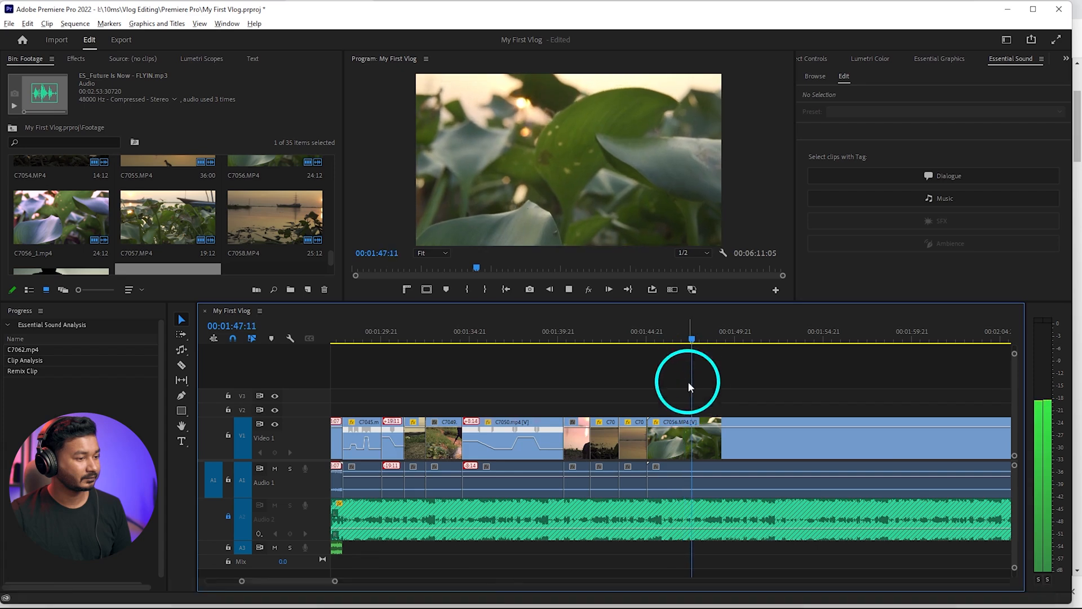
{"action": "scroll", "coordinate": [687, 372], "scroll_direction": "down", "scroll_amount": 2}
{"action": "left_click", "coordinate": [694, 340]}
{"action": "left_click_drag", "start_coordinate": [696, 345], "coordinate": [735, 340]}
{"action": "key", "text": "q"}
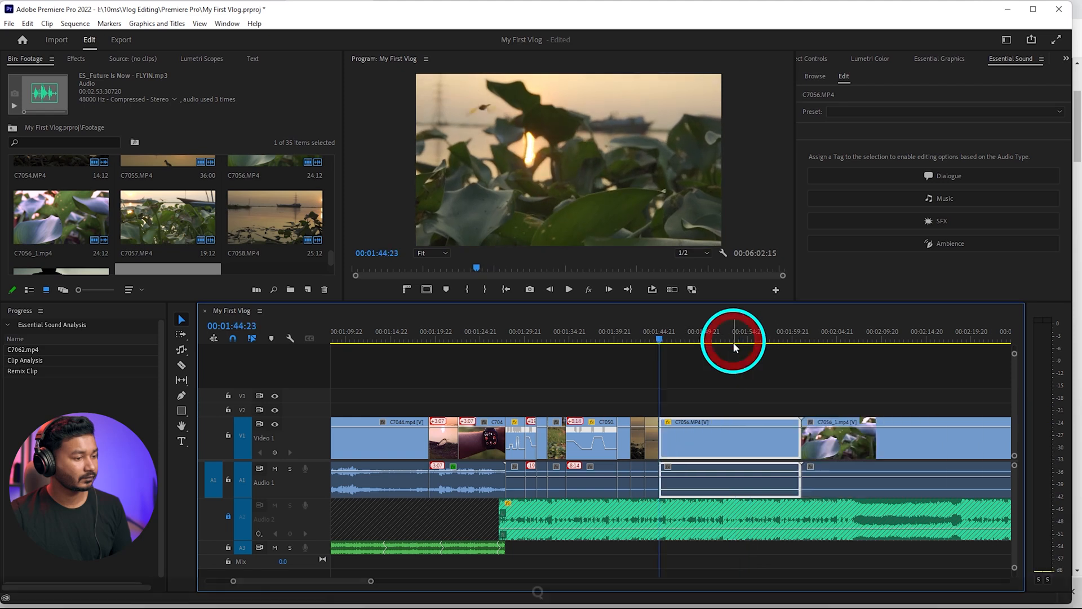
Display the time-remapping speed line on C7056, speed up its opening with a ramped speed keyframe and play the result
{"action": "left_click", "coordinate": [666, 421]}
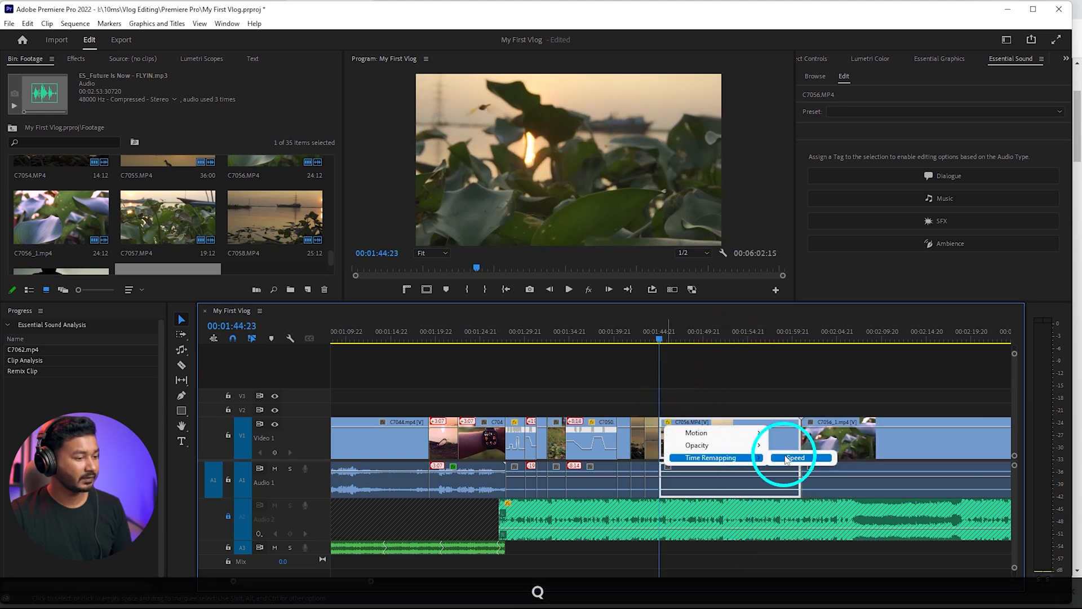
{"action": "left_click", "coordinate": [788, 457]}
{"action": "mouse_move", "coordinate": [688, 341]}
{"action": "left_mouse_down"}
{"action": "mouse_move", "coordinate": [716, 341]}
{"action": "mouse_move", "coordinate": [693, 332]}
{"action": "left_mouse_up"}
{"action": "key", "text": "ctrl"}
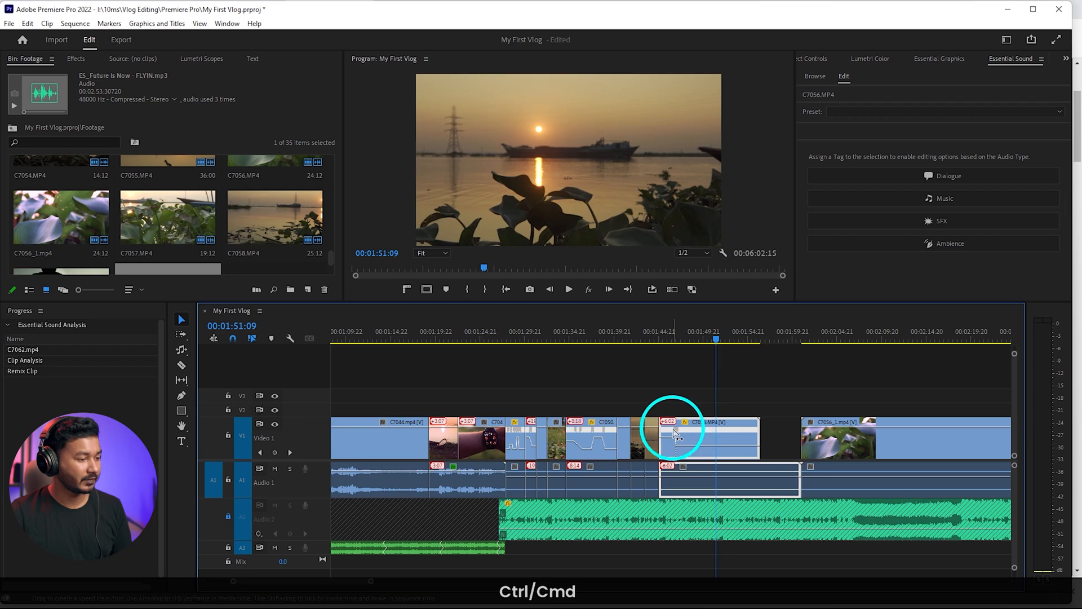
{"action": "left_click_drag", "start_coordinate": [676, 434], "coordinate": [691, 435]}
{"action": "left_click", "coordinate": [659, 337]}
{"action": "key", "text": "space"}
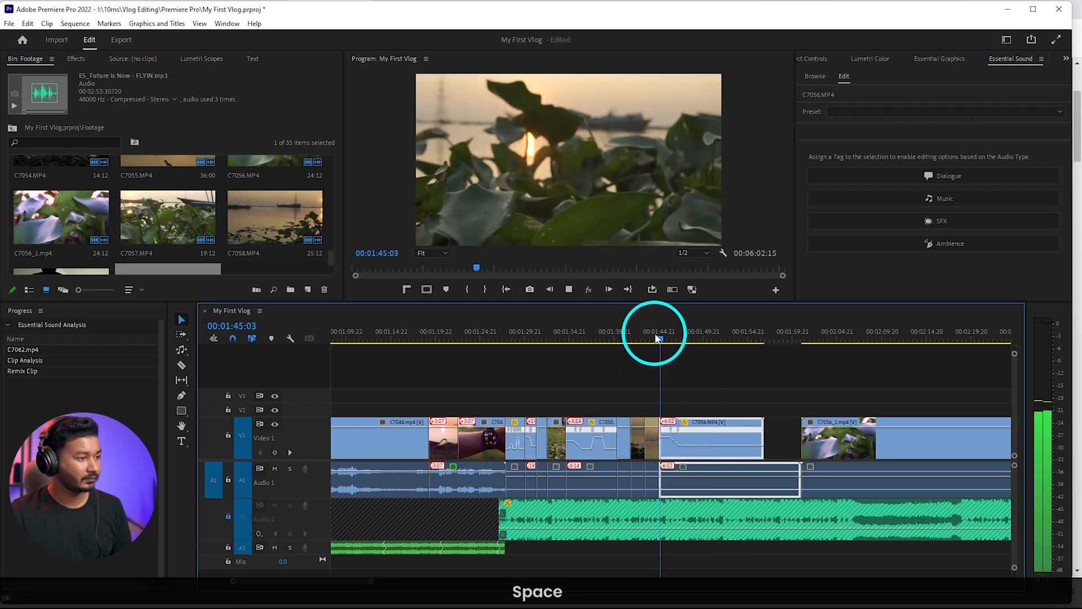
{"action": "key", "text": "space"}
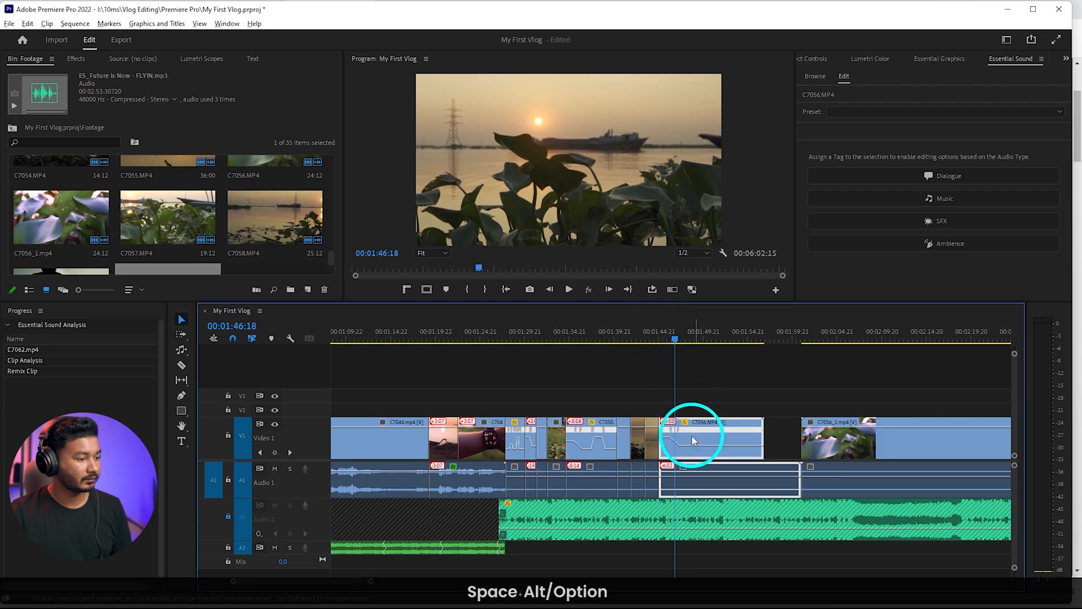
Raise the speed of C7056's opening further, shift the ramp earlier, ripple-trim about 10 frames off the start and replay it
{"action": "scroll", "coordinate": [693, 441], "scroll_direction": "up", "scroll_amount": 3}
{"action": "left_click_drag", "start_coordinate": [637, 439], "coordinate": [636, 381]}
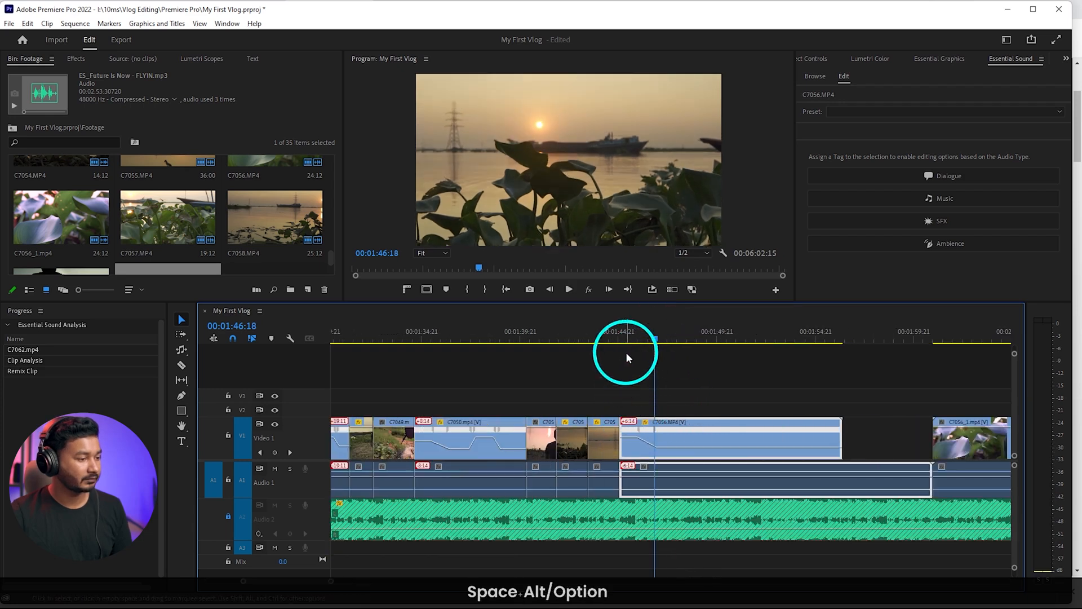
{"action": "left_click_drag", "start_coordinate": [649, 432], "coordinate": [642, 432]}
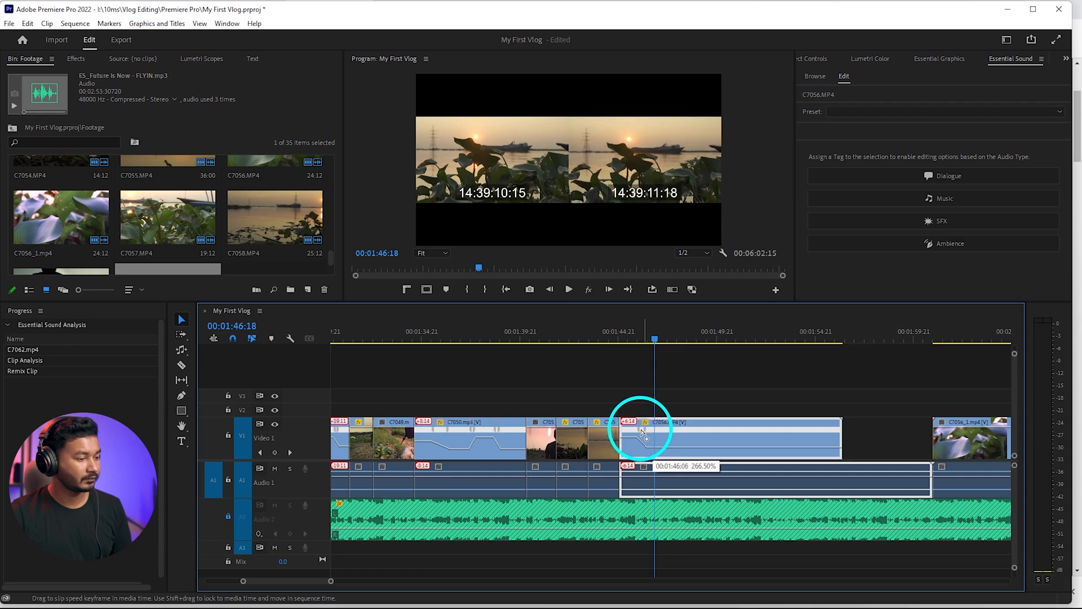
{"action": "left_click", "coordinate": [578, 340]}
{"action": "key", "text": "space"}
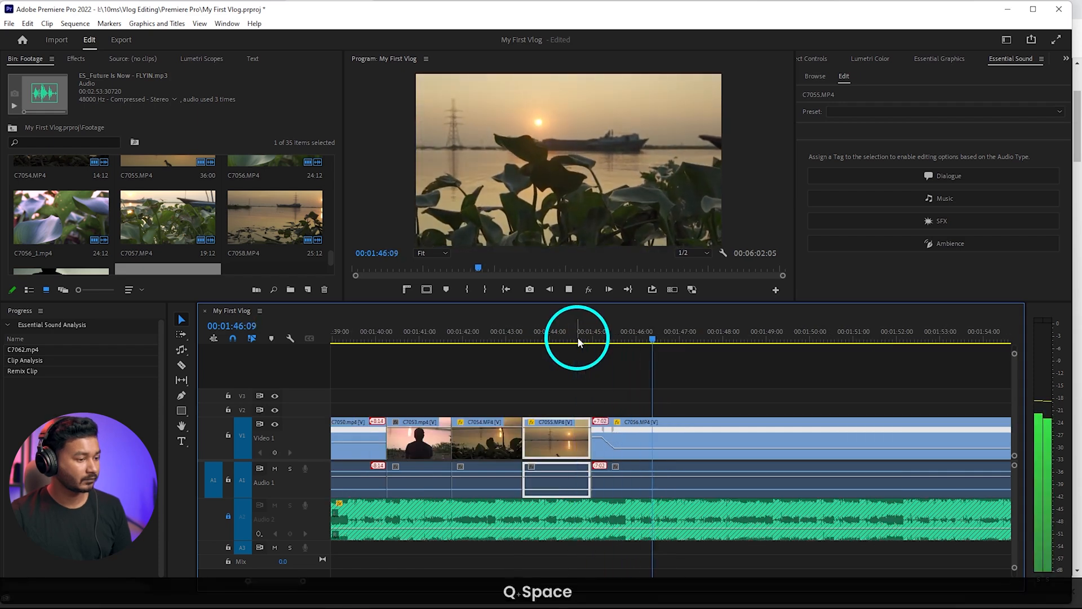
{"action": "key", "text": "space"}
Cut C7056 off at 00:01:46:14, delete its remaining part and close the gap before C7056_1
{"action": "left_click_drag", "start_coordinate": [639, 342], "coordinate": [662, 345]}
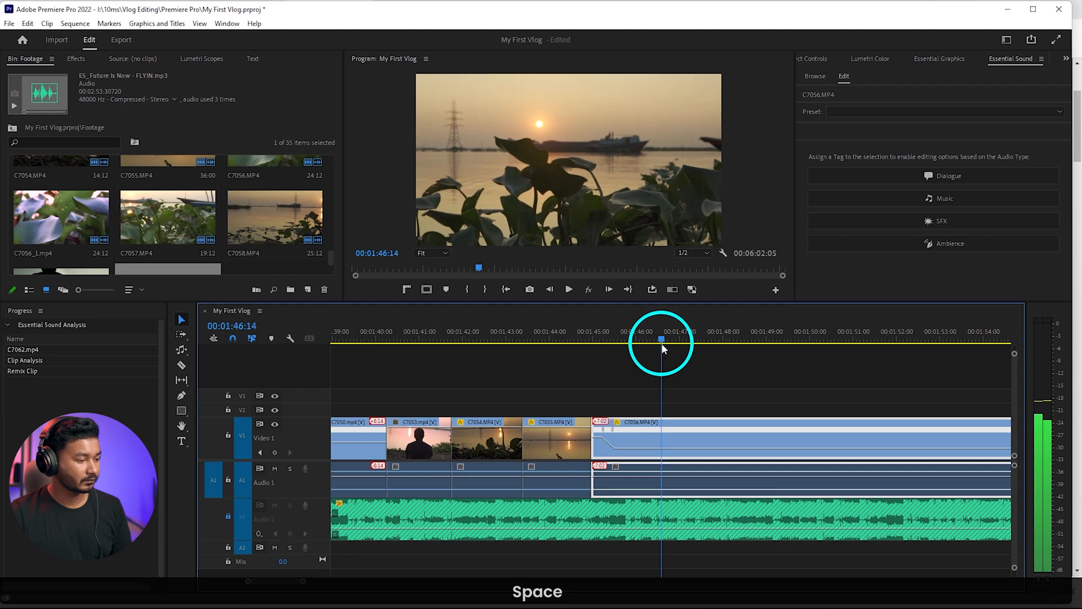
{"action": "key", "text": "w"}
{"action": "left_click", "coordinate": [700, 472]}
{"action": "key", "text": "Delete"}
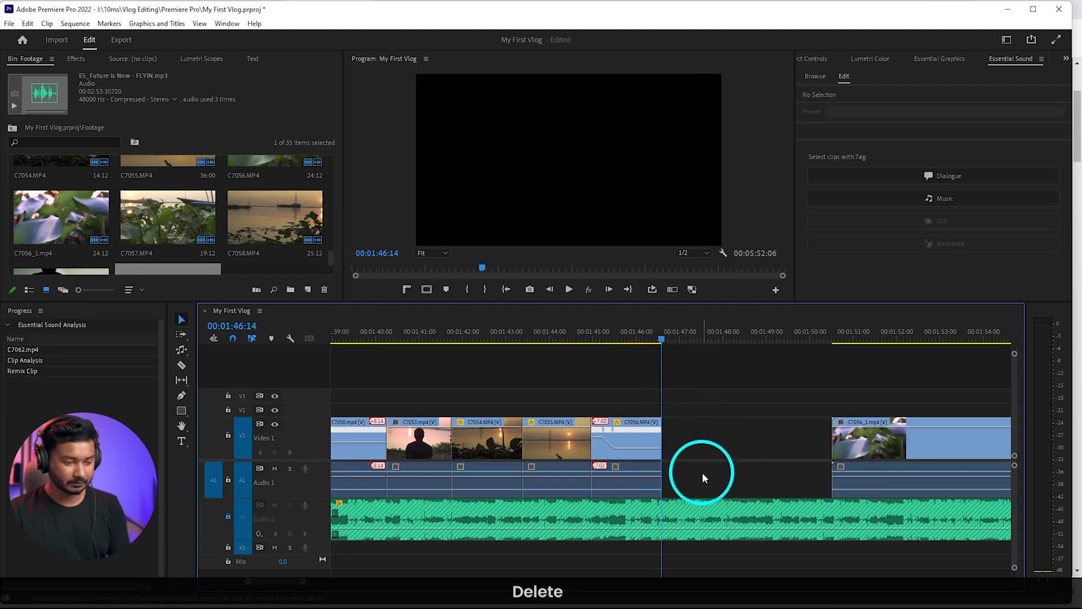
{"action": "right_click", "coordinate": [724, 452]}
{"action": "left_click", "coordinate": [732, 452]}
Delete the whole C7056_1 clip and close the gap before C7057
{"action": "scroll", "coordinate": [735, 452], "scroll_direction": "down", "scroll_amount": 3, "text": "alt"}
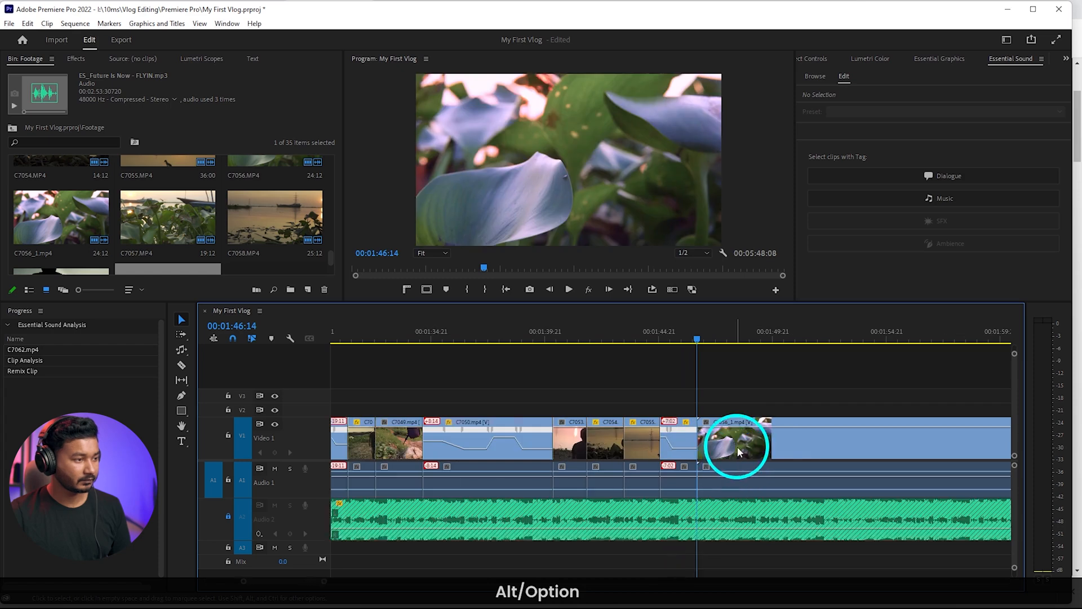
{"action": "scroll", "coordinate": [735, 448], "scroll_direction": "down", "scroll_amount": 3, "text": "alt"}
{"action": "left_click", "coordinate": [758, 448]}
{"action": "key", "text": "Delete"}
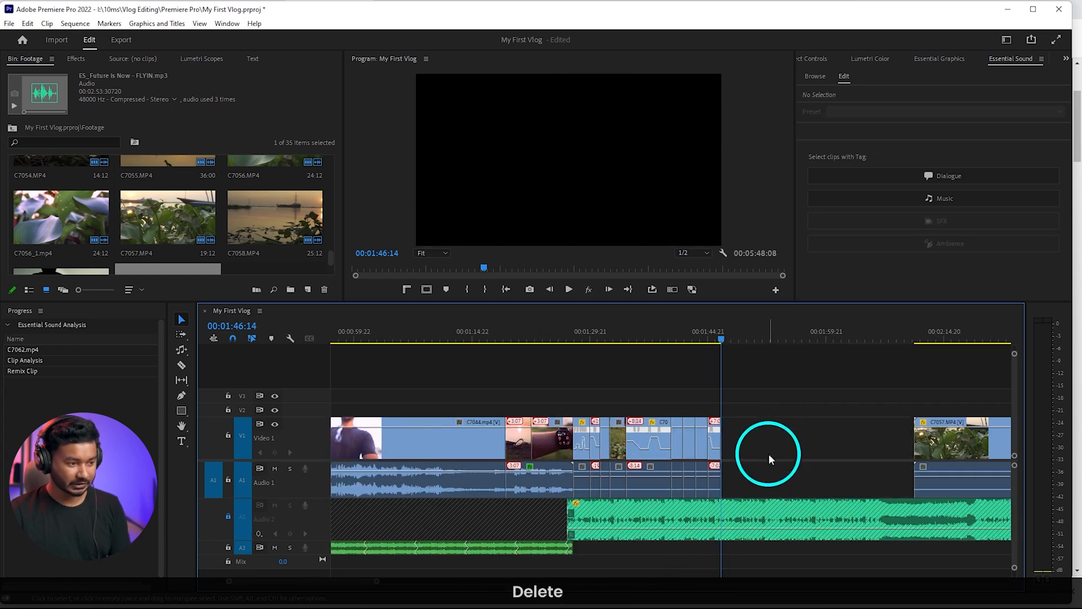
{"action": "left_click", "coordinate": [770, 444]}
{"action": "key", "text": "Delete"}
Delete the whole C7057 clip and move C7058 up against the end of C7056
{"action": "scroll", "coordinate": [763, 442], "scroll_direction": "down", "scroll_amount": 3}
{"action": "left_click", "coordinate": [681, 447]}
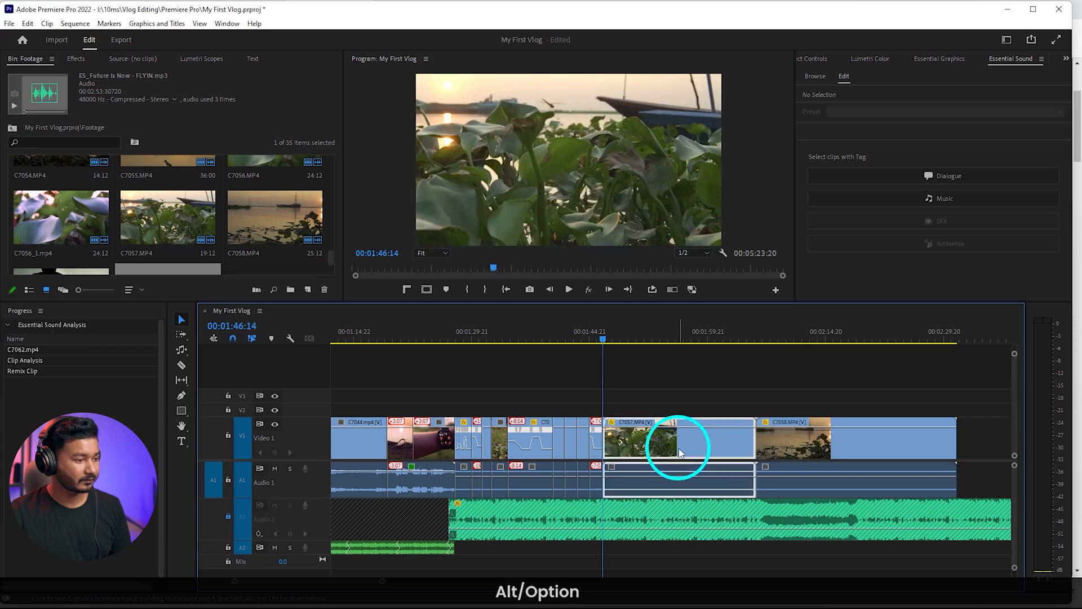
{"action": "key", "text": "Delete"}
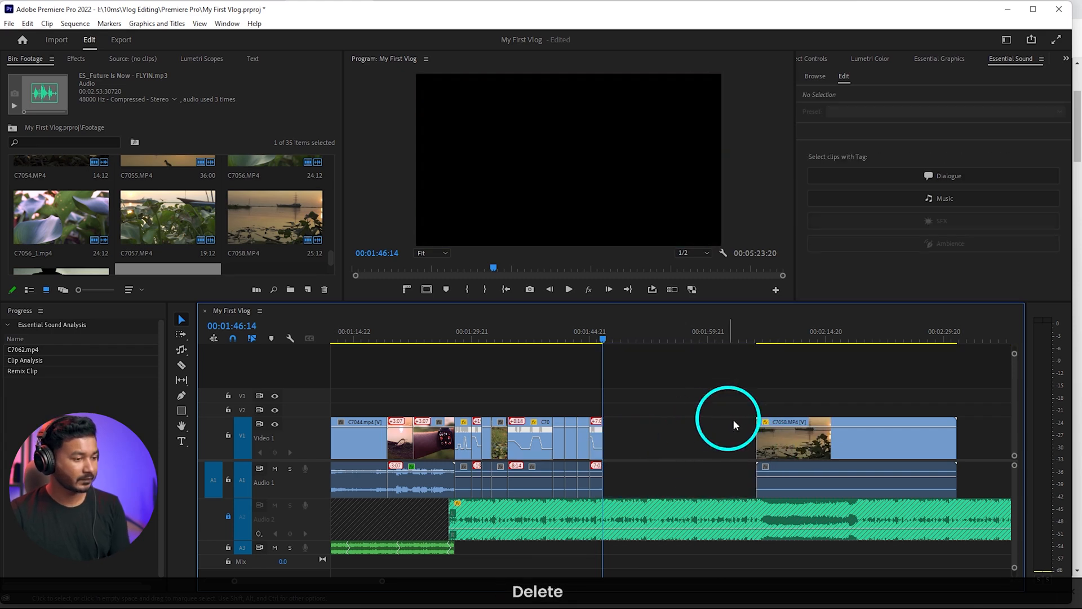
{"action": "left_click_drag", "start_coordinate": [773, 434], "coordinate": [657, 438]}
Play the opening of C7058, delete the whole clip and close the gap before C7062
{"action": "key", "text": "space"}
{"action": "scroll", "coordinate": [660, 448], "scroll_direction": "down", "scroll_amount": 2, "text": "alt"}
{"action": "scroll", "coordinate": [660, 448], "scroll_direction": "down", "scroll_amount": 1, "text": "alt"}
{"action": "key", "text": "space"}
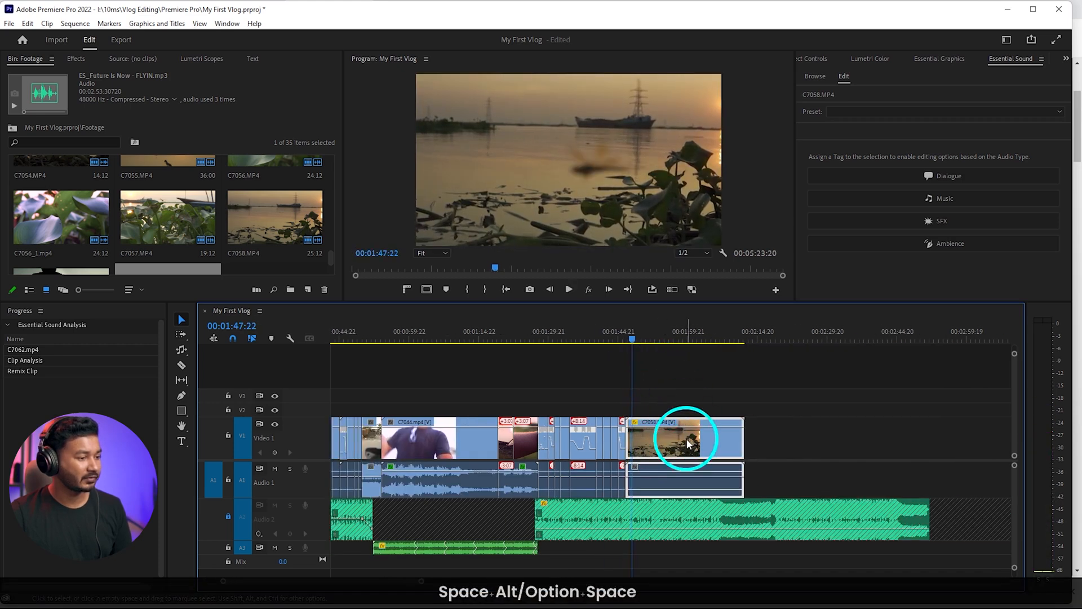
{"action": "key", "text": "Delete"}
{"action": "right_click", "coordinate": [688, 441]}
{"action": "left_click", "coordinate": [702, 446]}
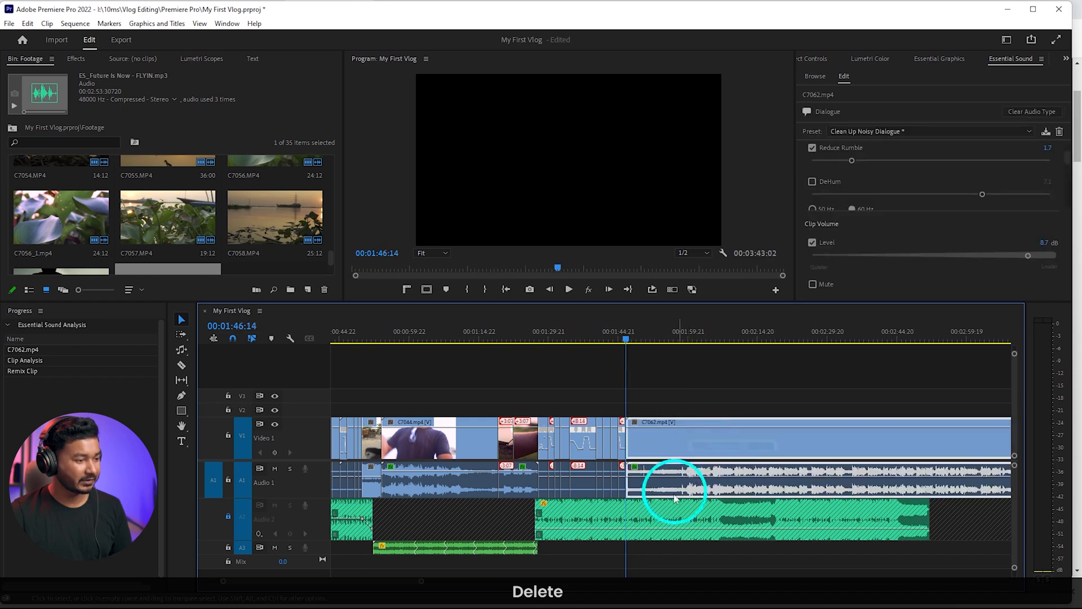
Unlock Audio 2 and keyframe the music to fade down from 0.5 dB at 00:01:45:05 to a lower level at 00:01:46:14
{"action": "scroll", "coordinate": [675, 476], "scroll_direction": "down", "scroll_amount": 1, "text": "alt"}
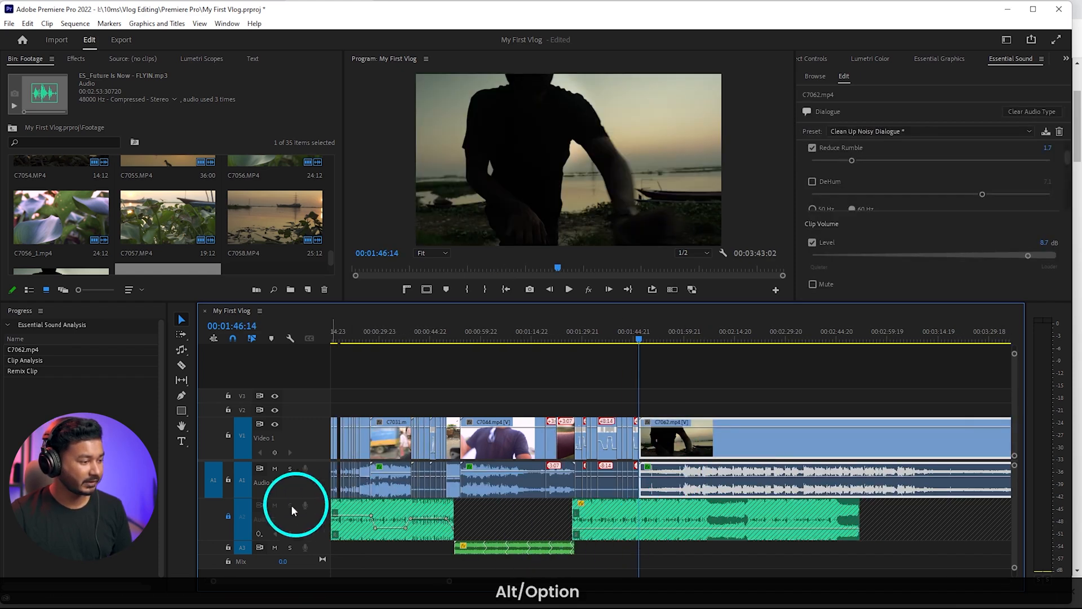
{"action": "left_click", "coordinate": [228, 516]}
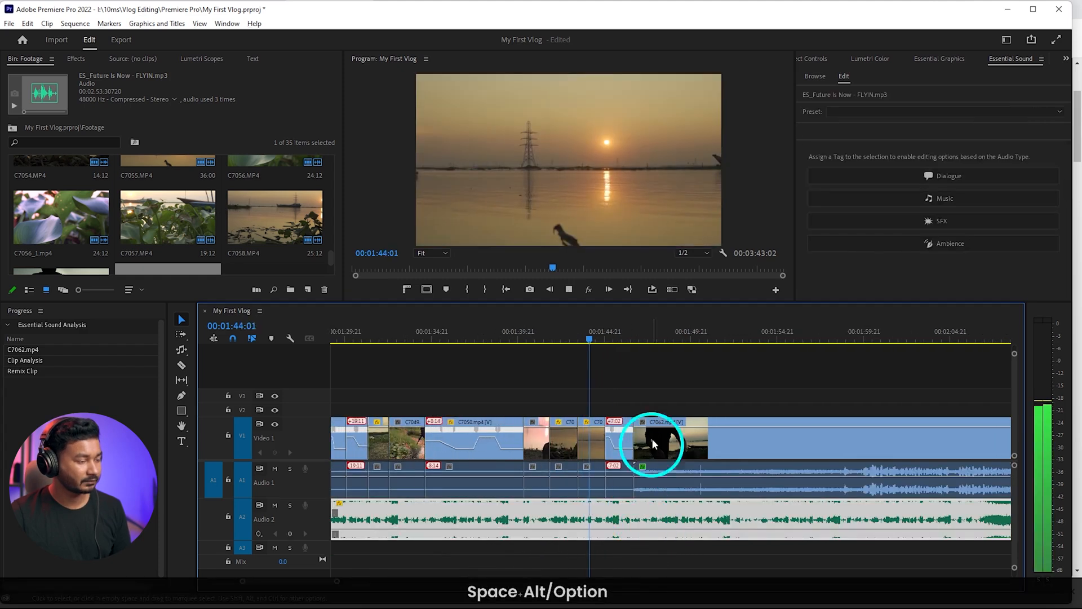
{"action": "left_click_drag", "start_coordinate": [617, 335], "coordinate": [633, 335]}
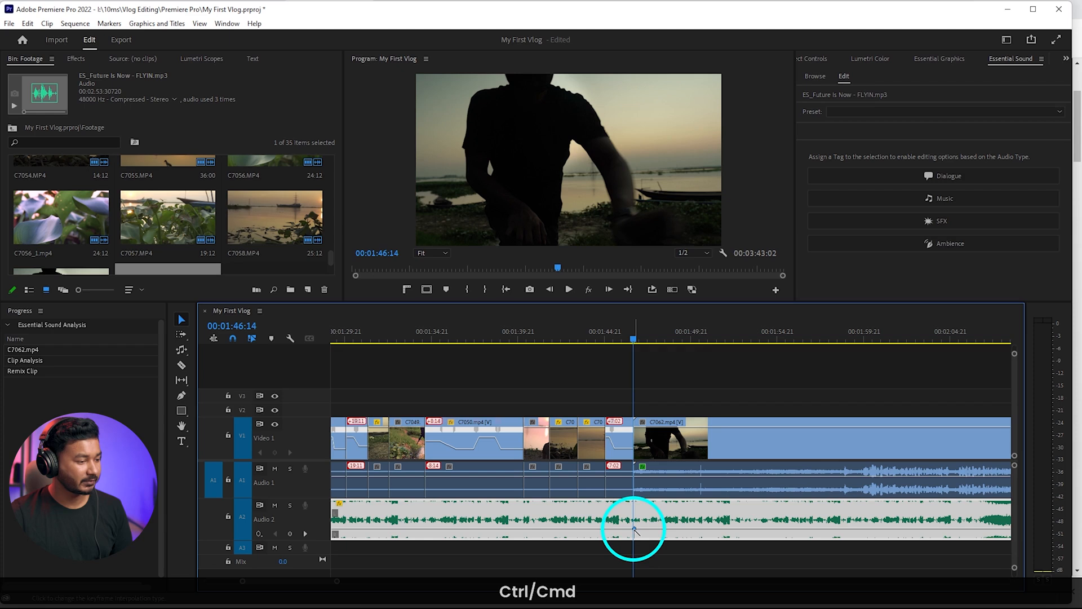
{"action": "left_click_drag", "start_coordinate": [612, 530], "coordinate": [610, 515]}
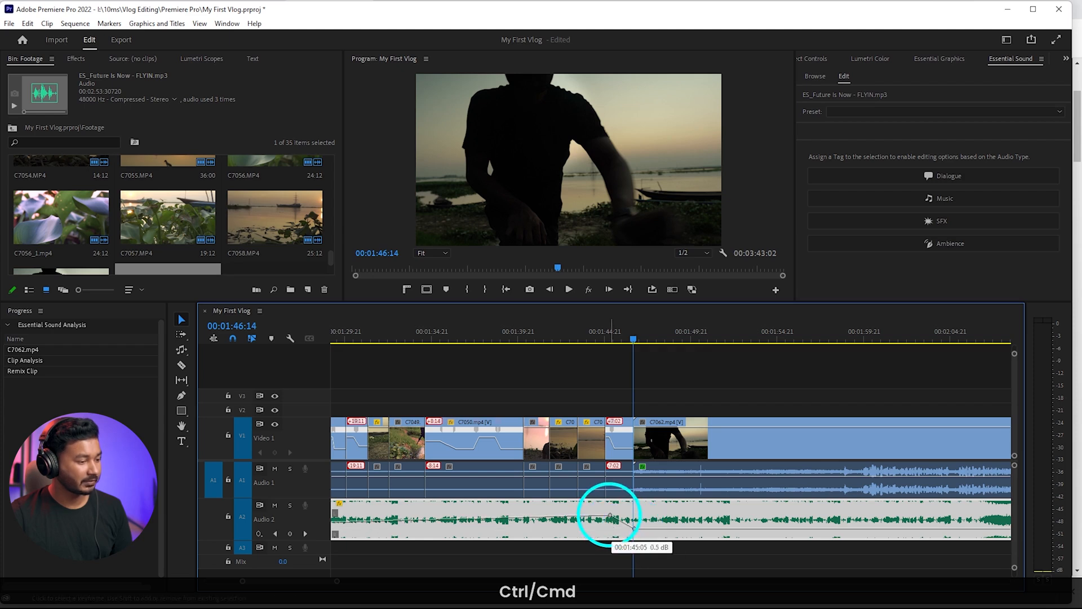
Level the music's volume from its start to the first fade keyframe, play the fade into C7062 and lock Audio 2
{"action": "scroll", "coordinate": [599, 514], "scroll_direction": "down", "scroll_amount": 3}
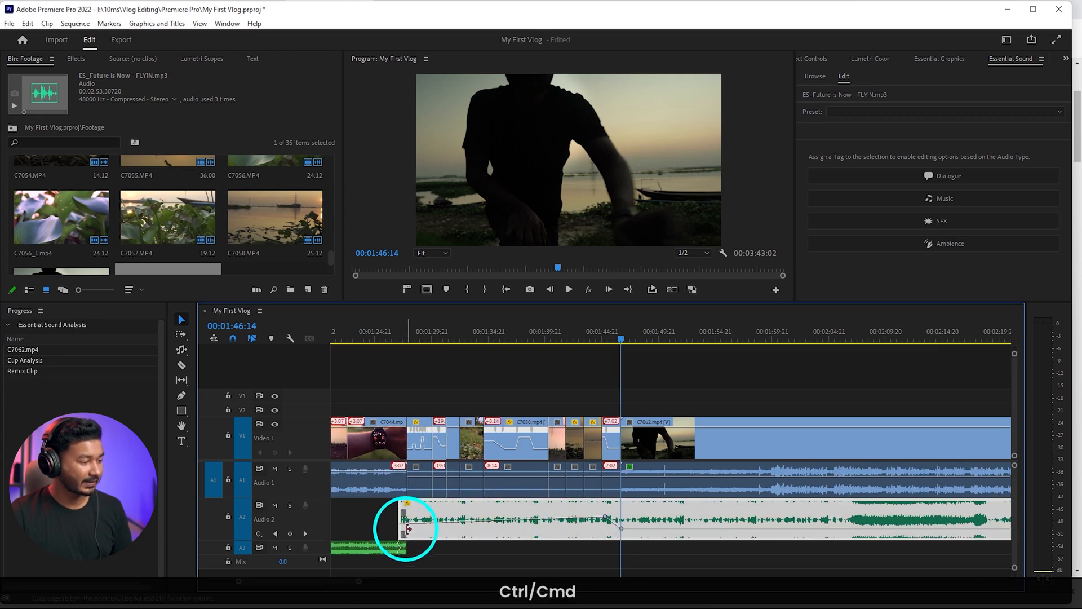
{"action": "left_click_drag", "start_coordinate": [408, 527], "coordinate": [396, 516]}
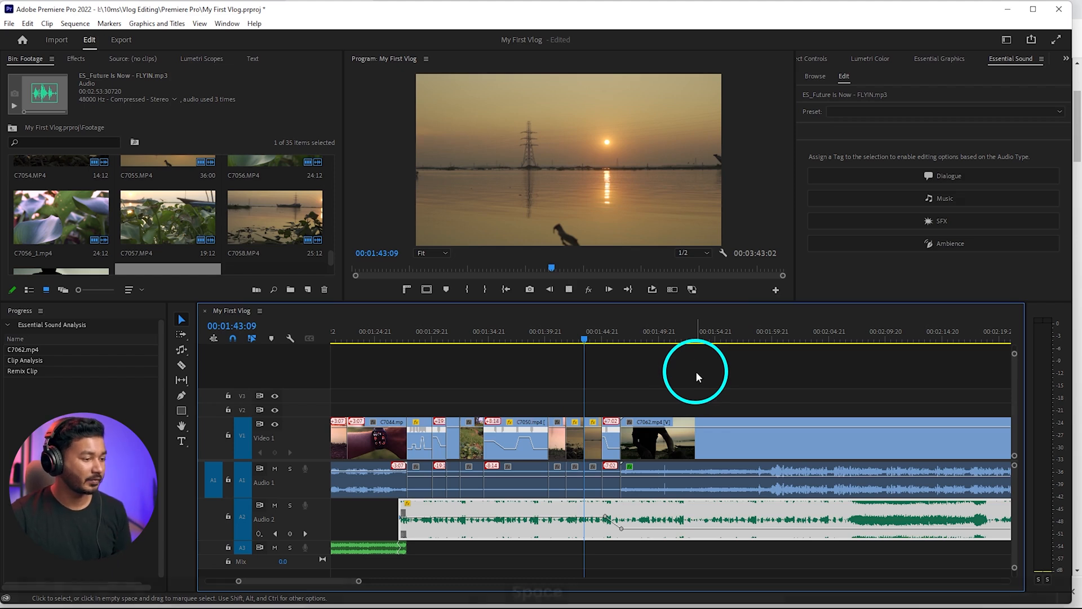
{"action": "key", "text": "space"}
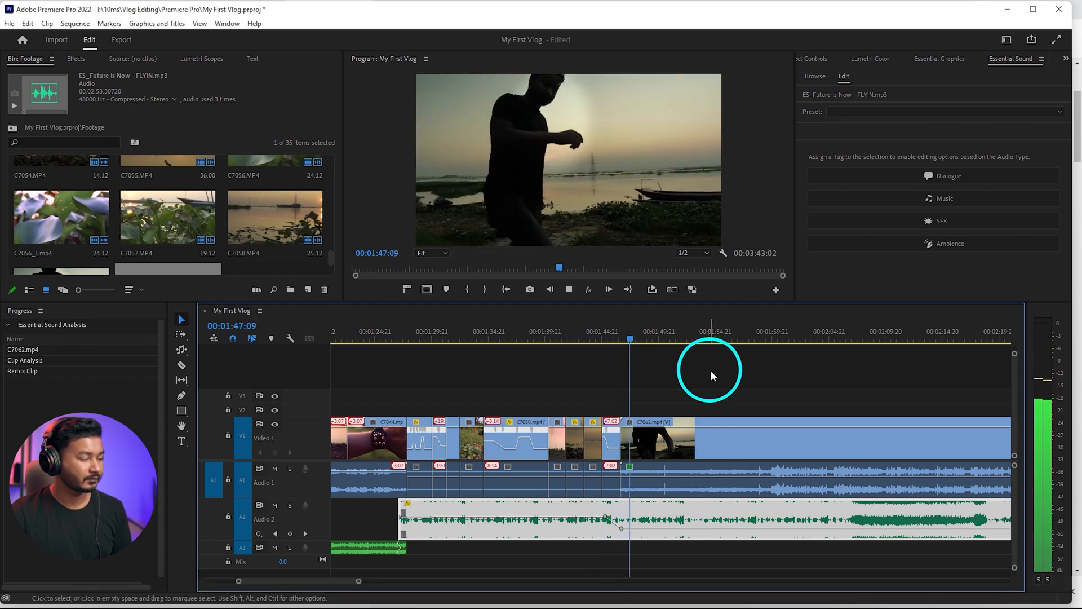
{"action": "key", "text": "space"}
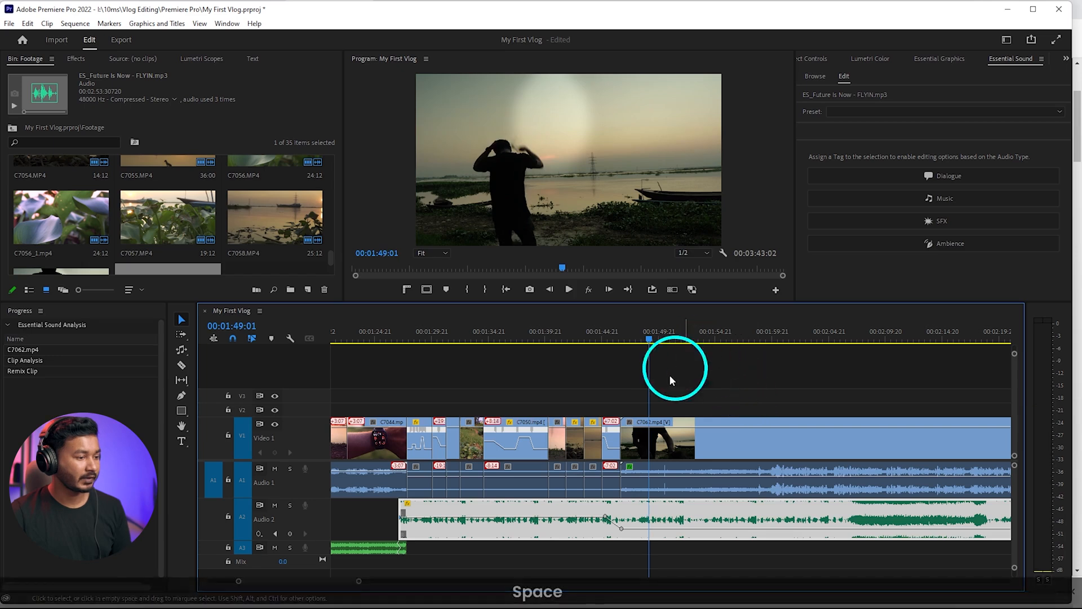
{"action": "left_click", "coordinate": [229, 519]}
Scrub C7062 to 00:01:55:16, ripple-trim about nine seconds off its opening and play the new start
{"action": "mouse_move", "coordinate": [716, 338]}
{"action": "left_mouse_down"}
{"action": "mouse_move", "coordinate": [766, 336]}
{"action": "mouse_move", "coordinate": [726, 343]}
{"action": "left_mouse_up"}
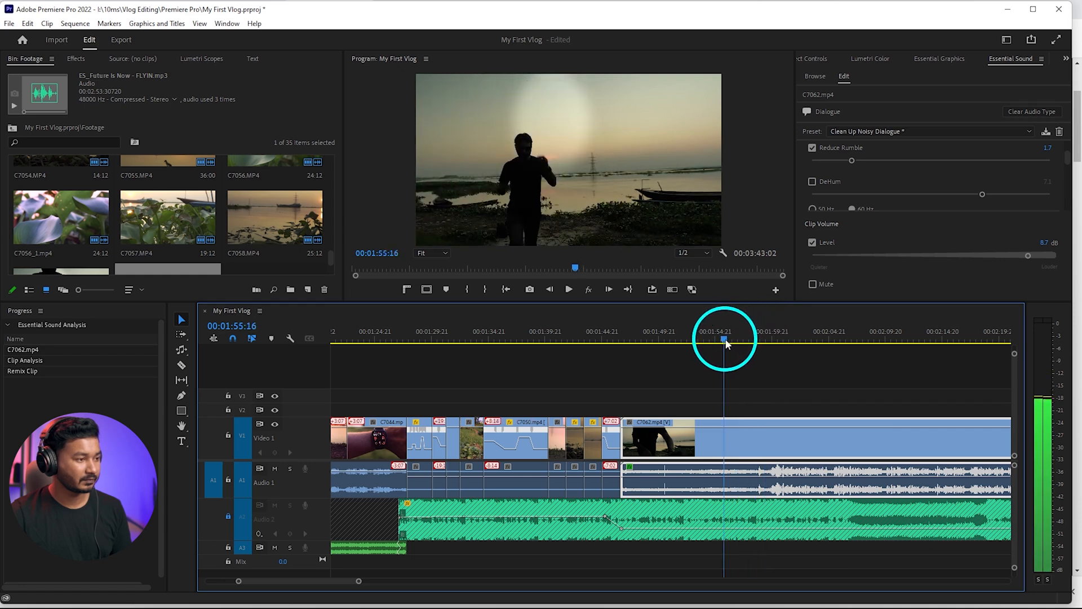
{"action": "key", "text": "q"}
{"action": "key", "text": "space"}
{"action": "scroll", "coordinate": [682, 415], "scroll_direction": "down", "scroll_amount": 2, "text": "alt"}
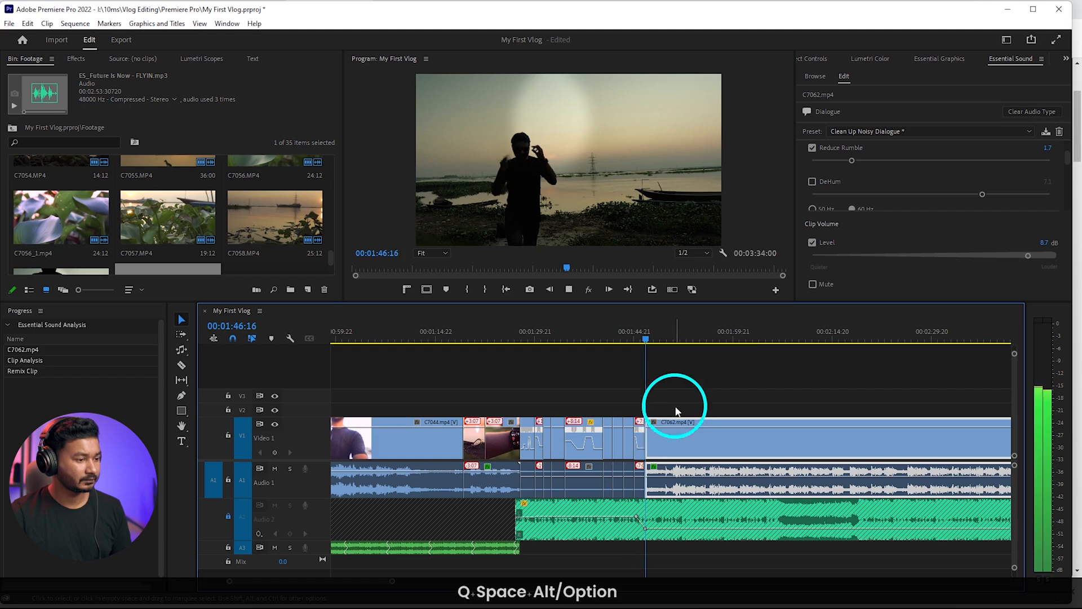
{"action": "scroll", "coordinate": [664, 414], "scroll_direction": "down", "scroll_amount": 2}
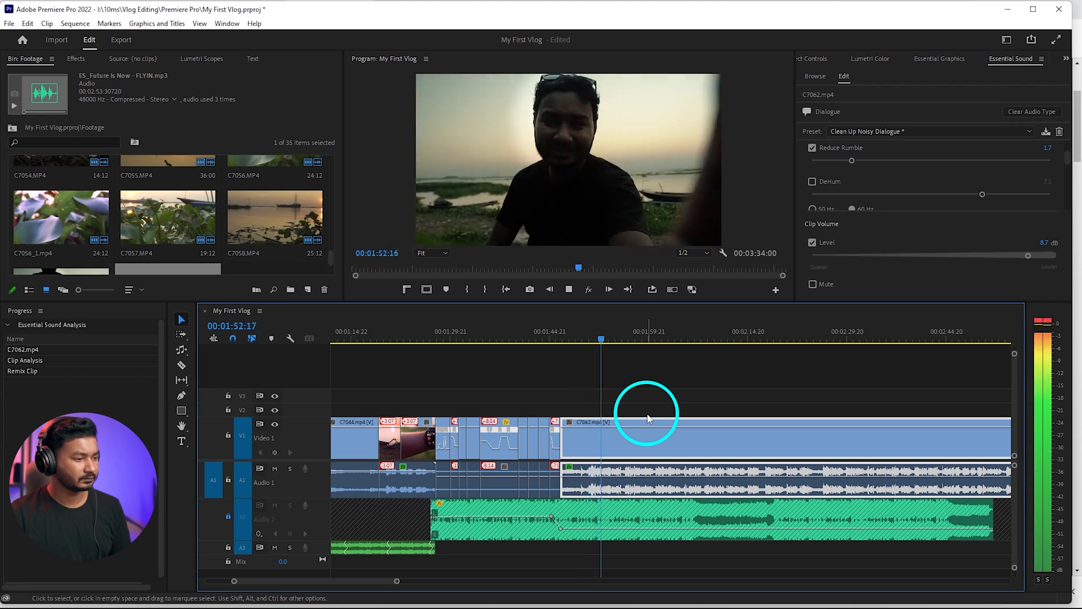
{"action": "scroll", "coordinate": [648, 418], "scroll_direction": "down", "scroll_amount": 5}
{"action": "scroll", "coordinate": [647, 418], "scroll_direction": "down", "scroll_amount": 3}
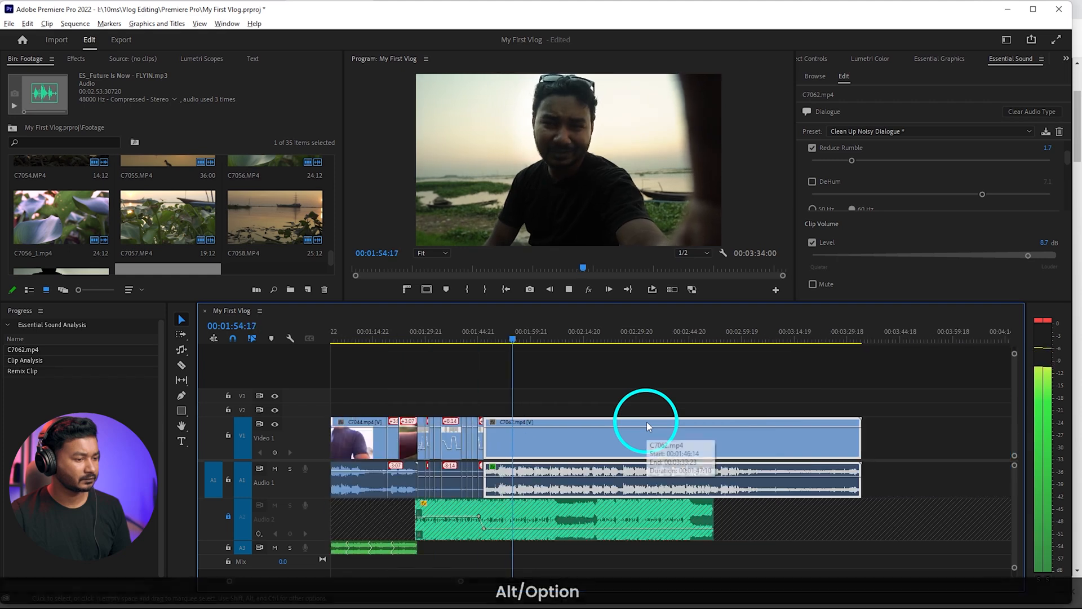
Play C7062 to 00:02:02:01, unlock Audio 2, lower the music after its fade slightly and play on to 00:02:06:11
{"action": "left_click", "coordinate": [639, 523]}
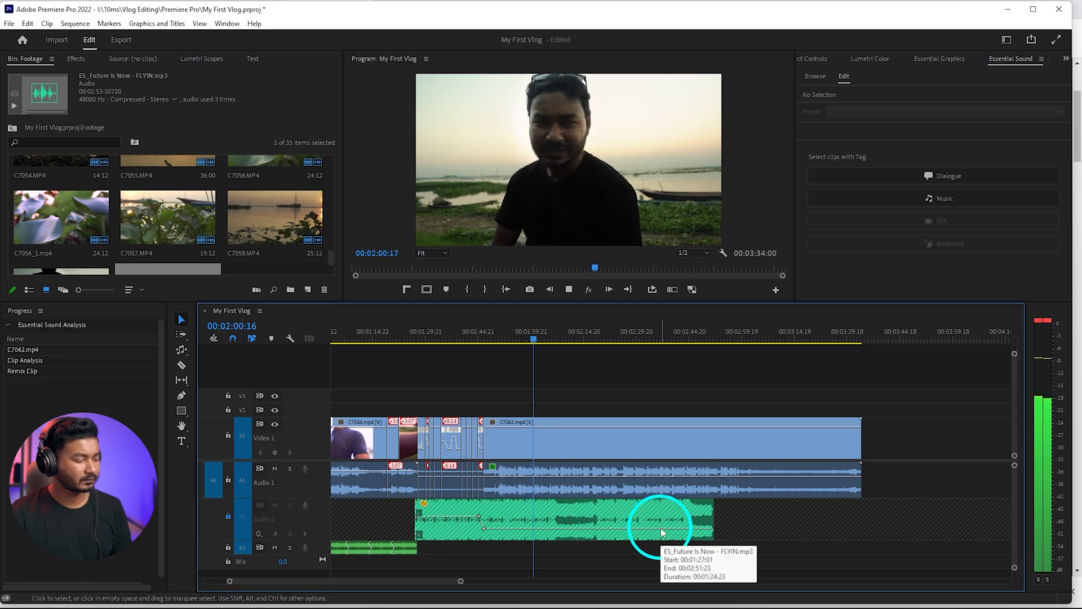
{"action": "key", "text": "space"}
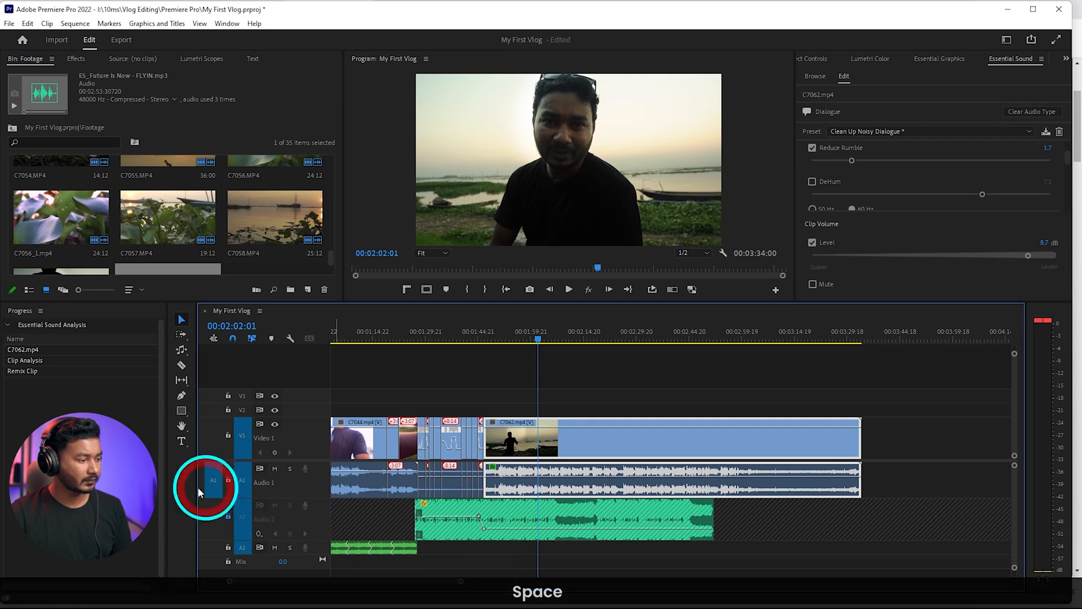
{"action": "left_click", "coordinate": [228, 517]}
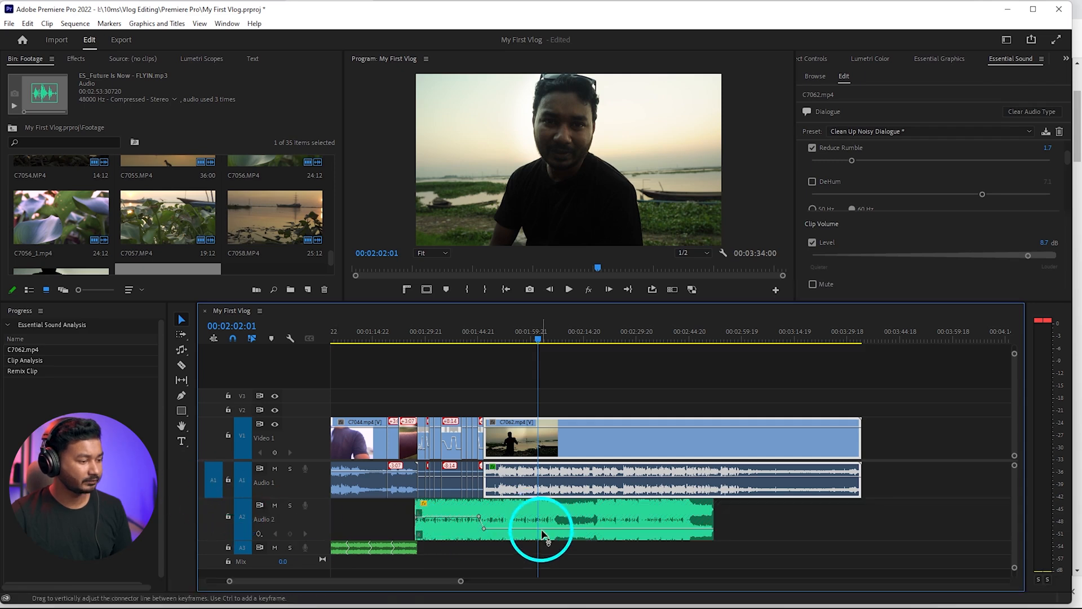
{"action": "left_click", "coordinate": [540, 528]}
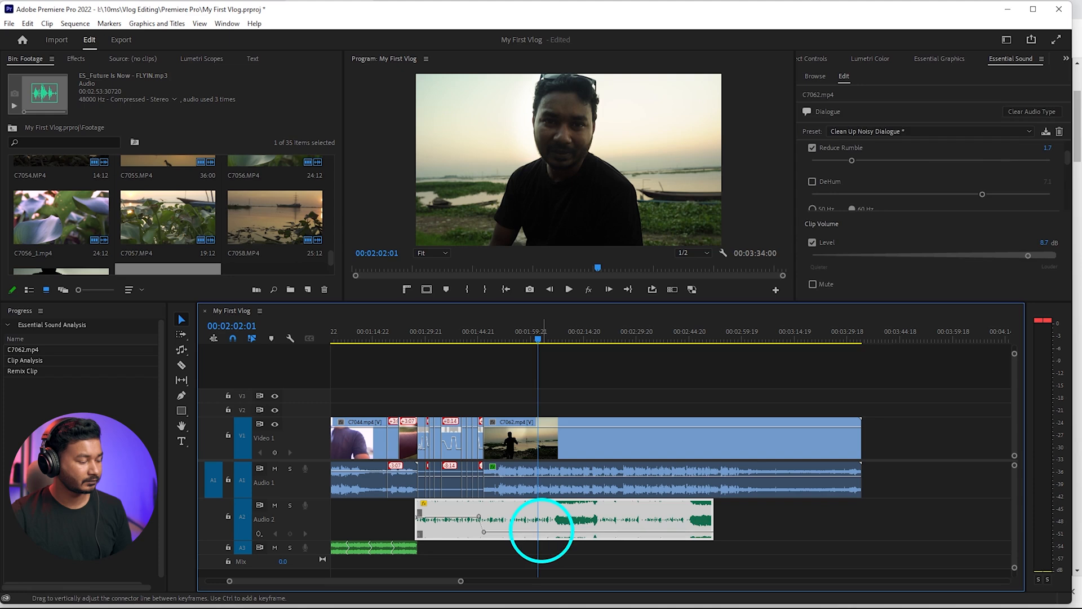
{"action": "key", "text": "space"}
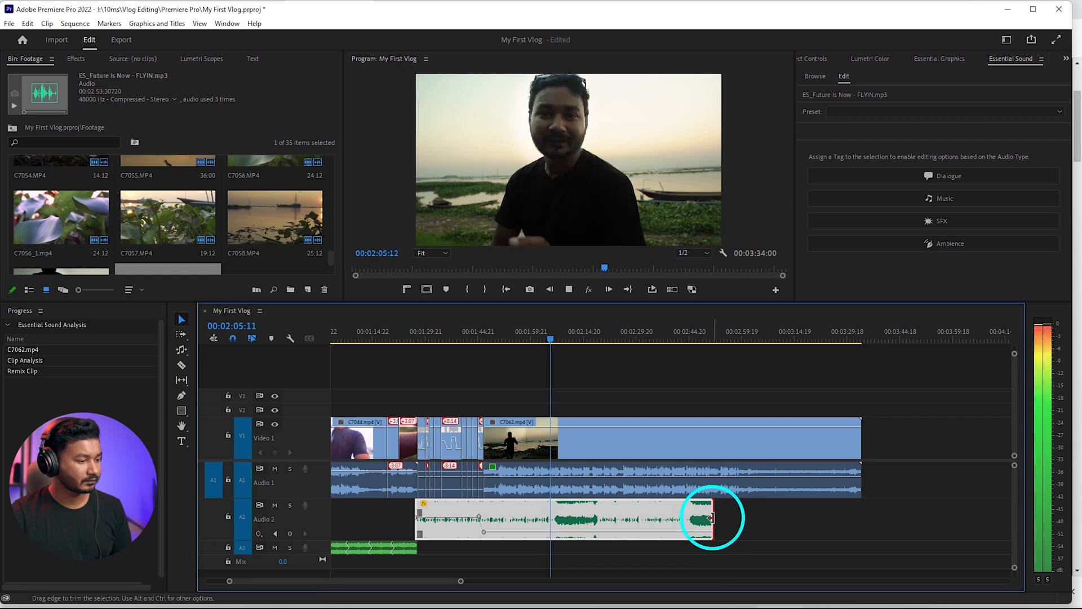
{"action": "key", "text": "space"}
Extend the Audio 2 music with the Remix tool to a duration of about 00:01:50:12 and return to the Selection tool
{"action": "left_click", "coordinate": [180, 350]}
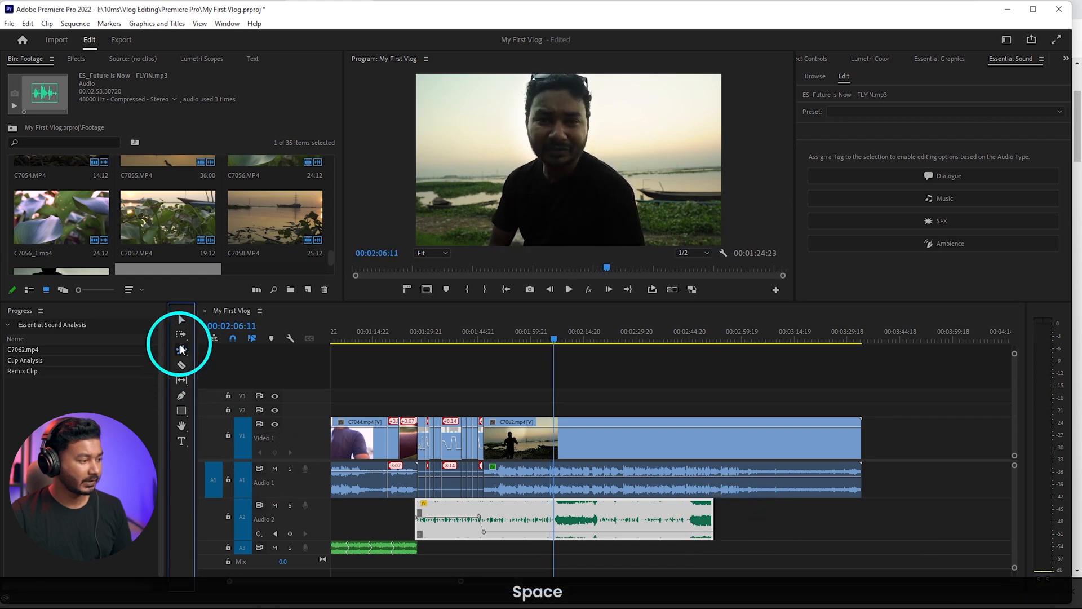
{"action": "left_click", "coordinate": [232, 379]}
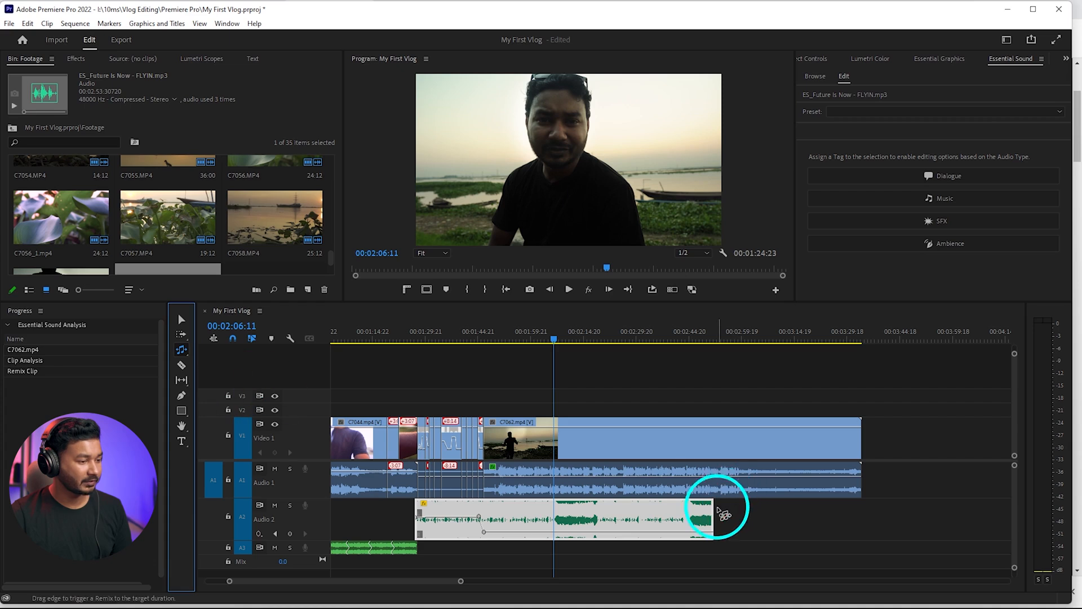
{"action": "left_click_drag", "start_coordinate": [717, 510], "coordinate": [806, 522]}
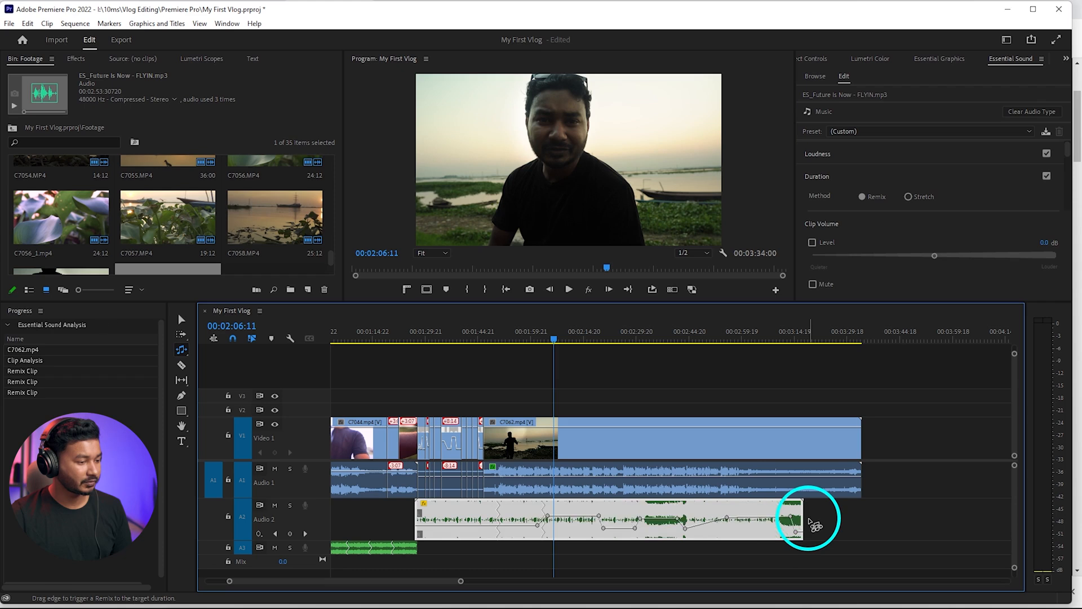
{"action": "key", "text": "v"}
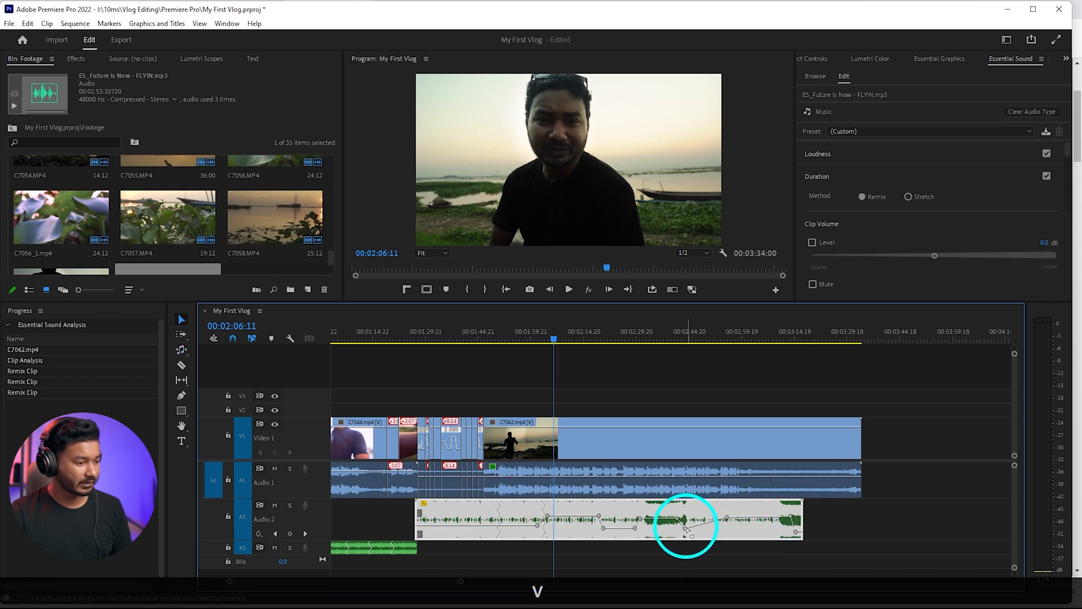
Delete all volume keyframes from the remixed music clip on Audio 2, playing a short passage in between
{"action": "key", "text": "Delete"}
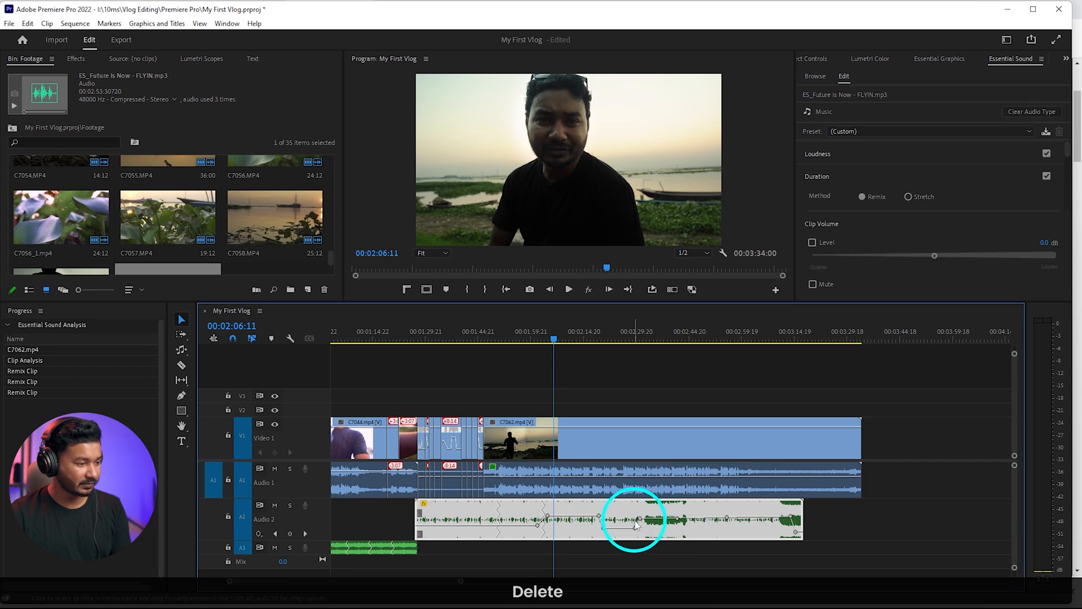
{"action": "key", "text": "Delete"}
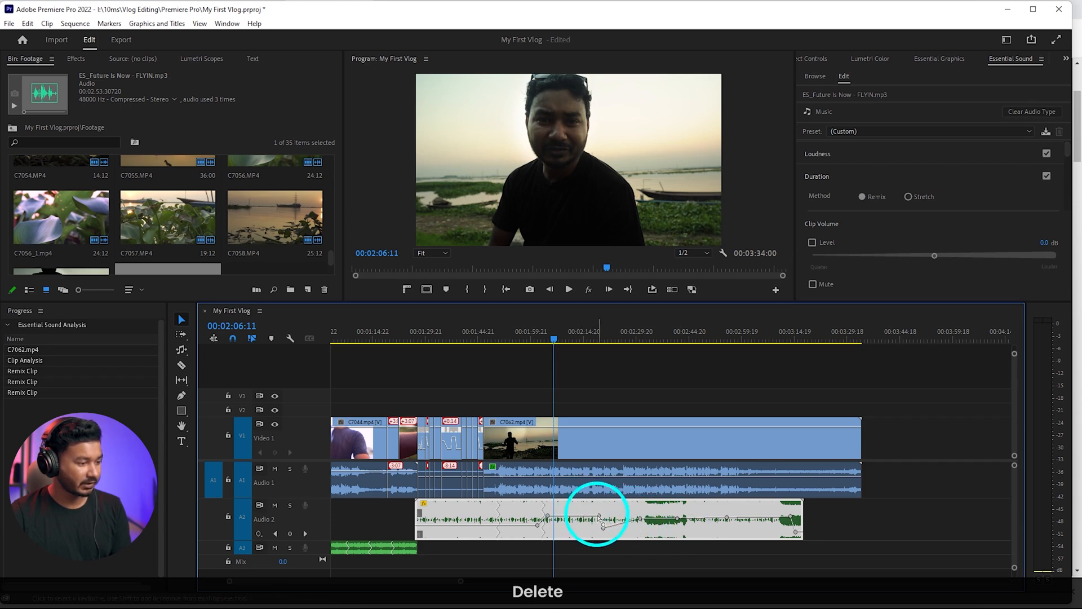
{"action": "left_click", "coordinate": [599, 516]}
{"action": "key", "text": "Delete"}
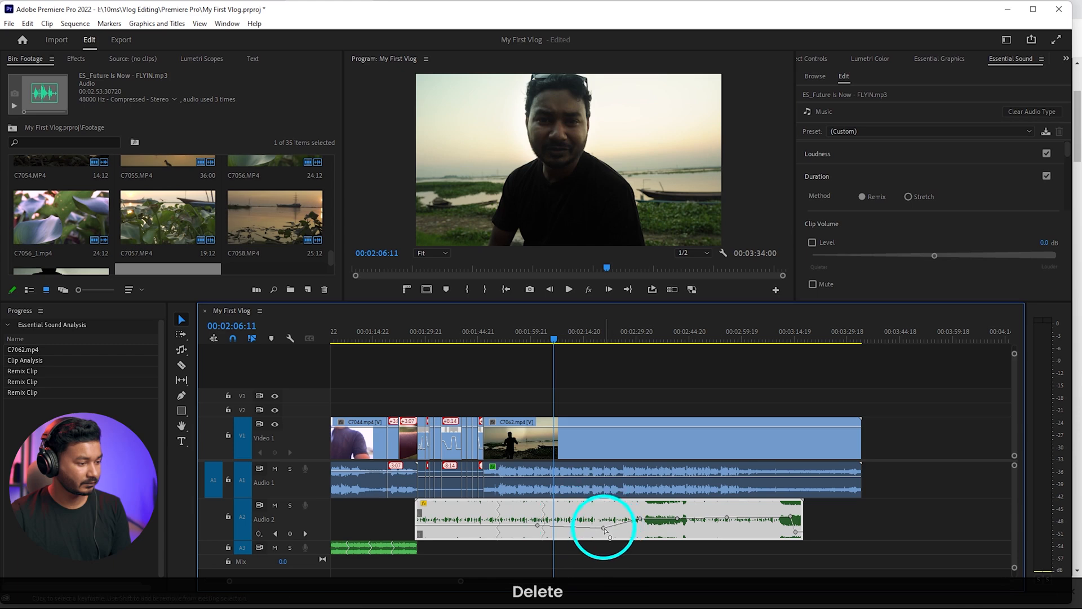
{"action": "left_click", "coordinate": [604, 528]}
{"action": "key", "text": "Delete"}
{"action": "left_click", "coordinate": [639, 518]}
{"action": "key", "text": "Delete"}
{"action": "key", "text": "Delete"}
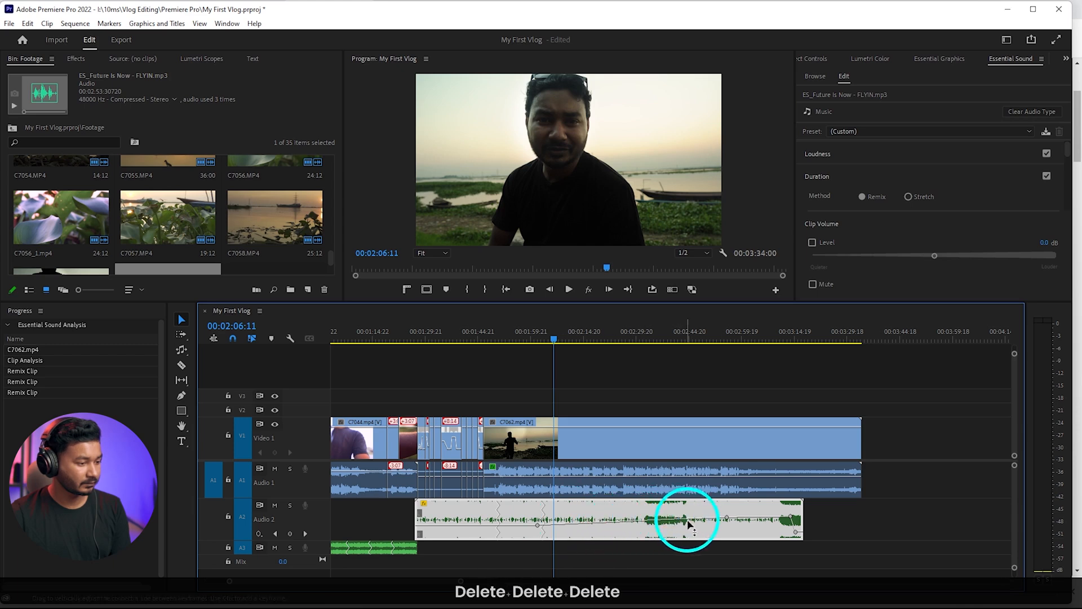
{"action": "left_click", "coordinate": [731, 522]}
{"action": "key", "text": "Delete"}
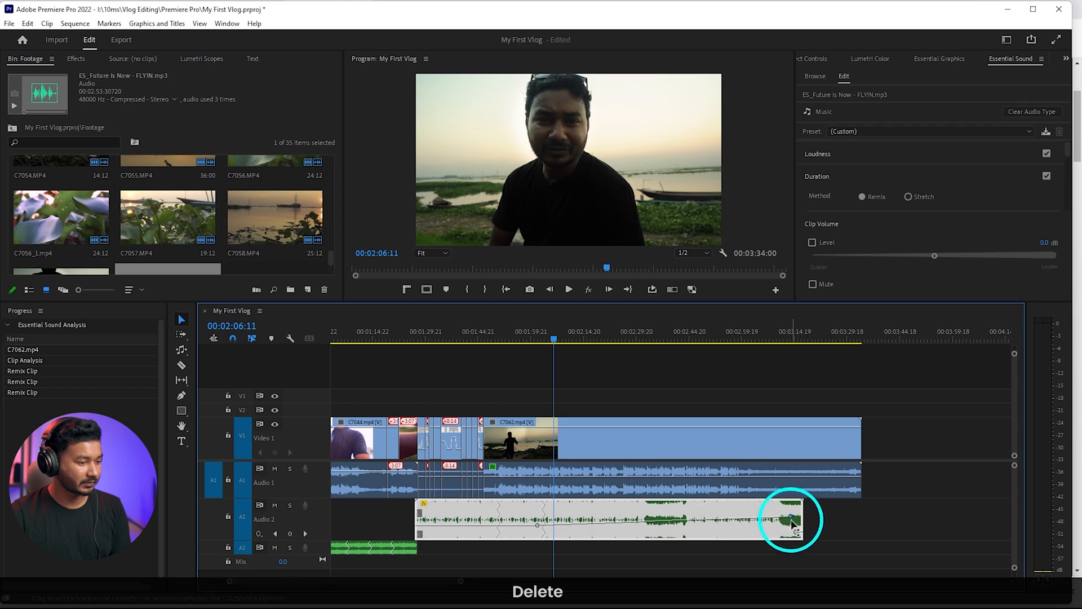
{"action": "key", "text": "Delete"}
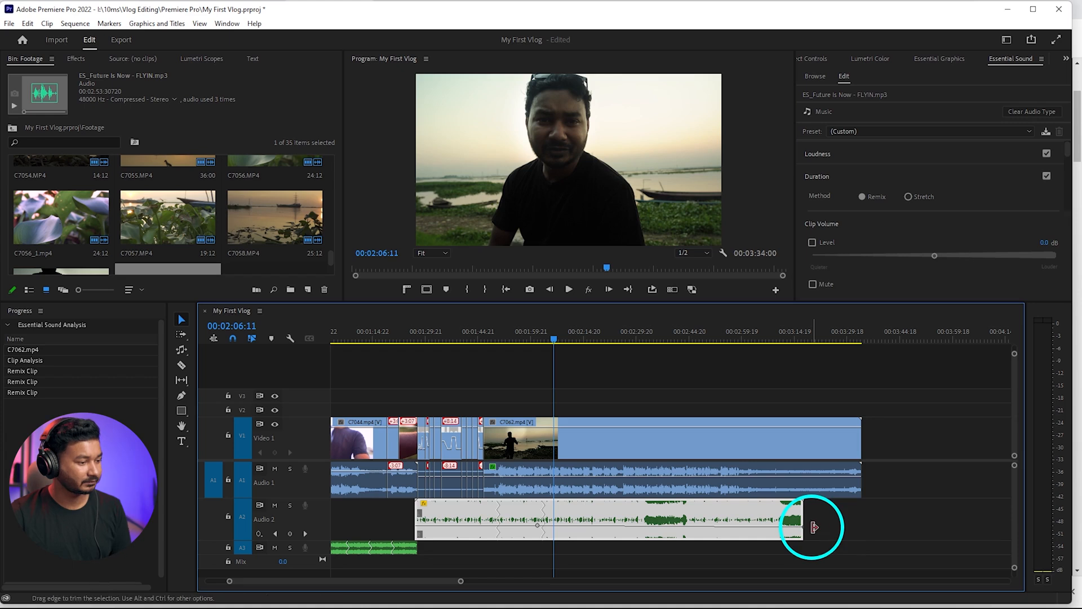
{"action": "key", "text": "space"}
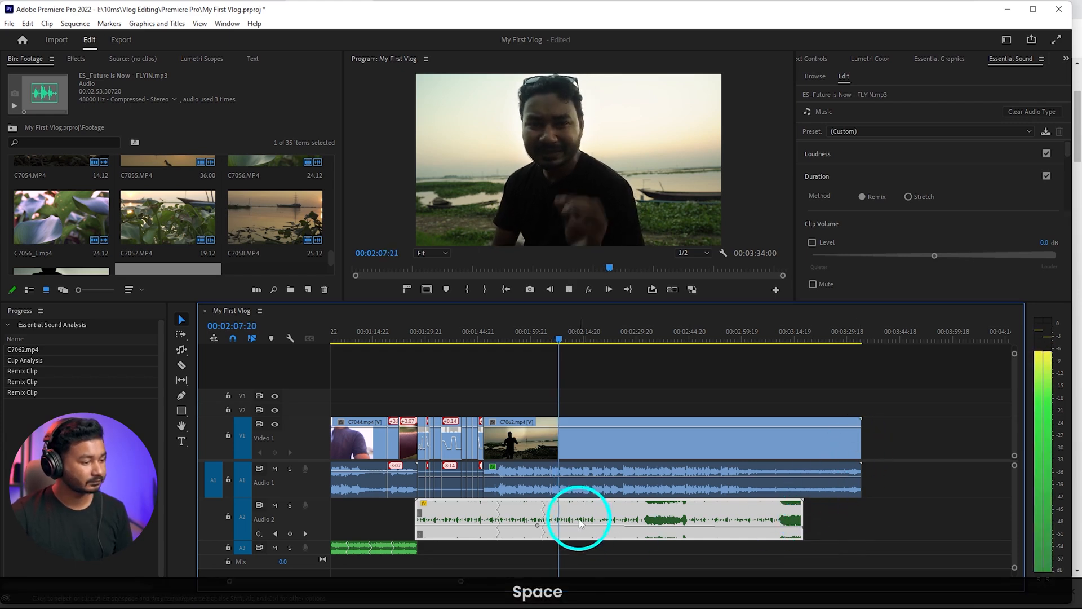
{"action": "key", "text": "space"}
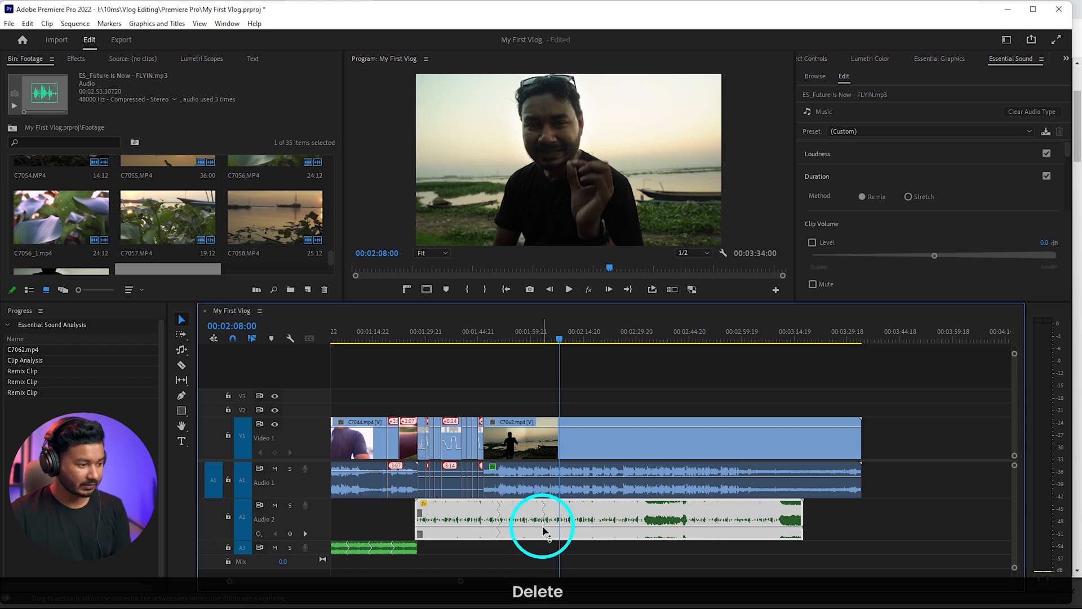
{"action": "double_click", "coordinate": [803, 527]}
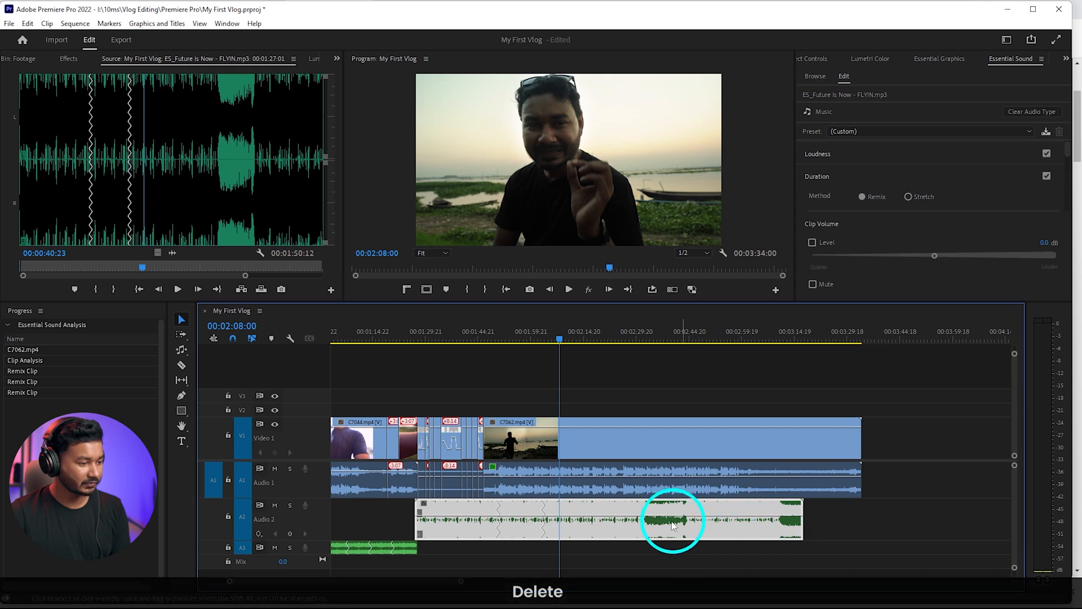
Lower the whole music clip's volume to about -18.66 dB, play it under the dialogue and bring it down slightly further
{"action": "left_click_drag", "start_coordinate": [653, 517], "coordinate": [652, 527]}
{"action": "key", "text": "space"}
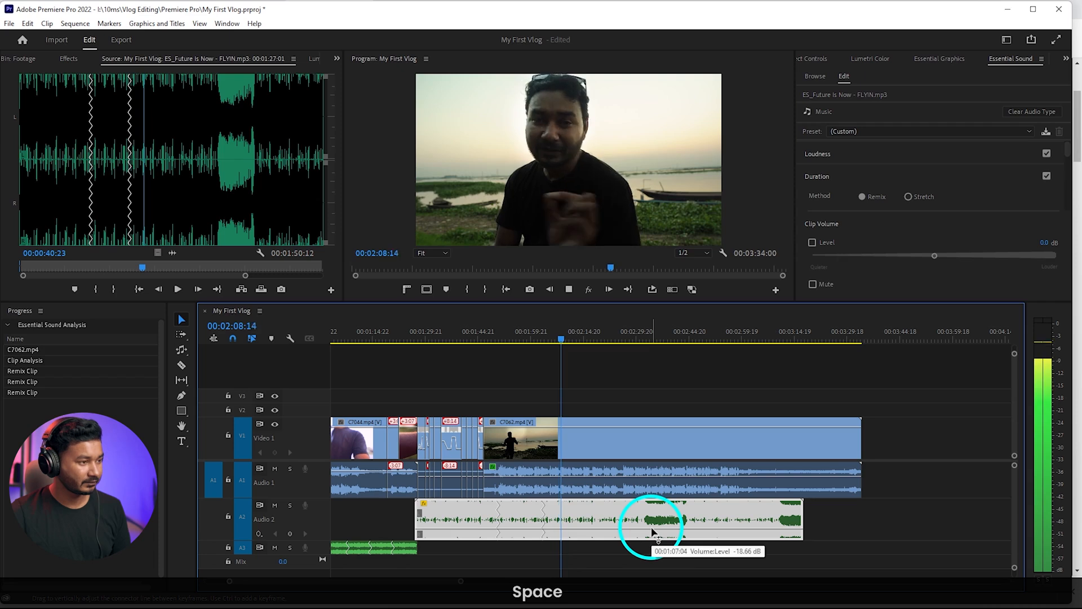
{"action": "left_click_drag", "start_coordinate": [665, 526], "coordinate": [665, 530]}
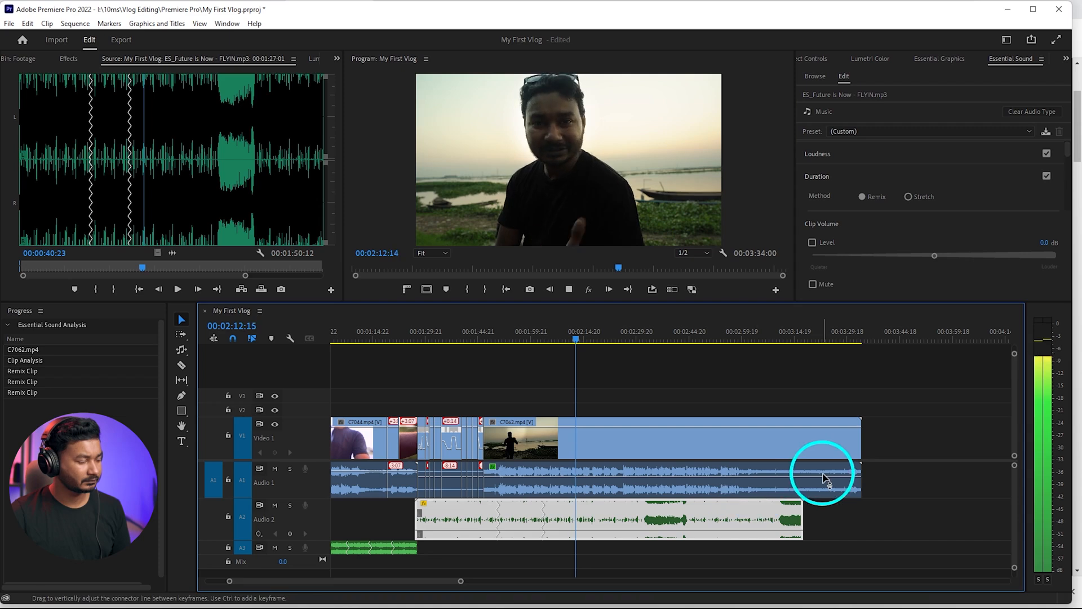
Play C7062 with the quieter music from about 00:01:50 to 00:02:18:05 and lock Audio 2
{"action": "scroll", "coordinate": [497, 366], "scroll_direction": "up", "scroll_amount": 3}
{"action": "key", "text": "space"}
{"action": "left_click", "coordinate": [483, 339]}
{"action": "key", "text": "space"}
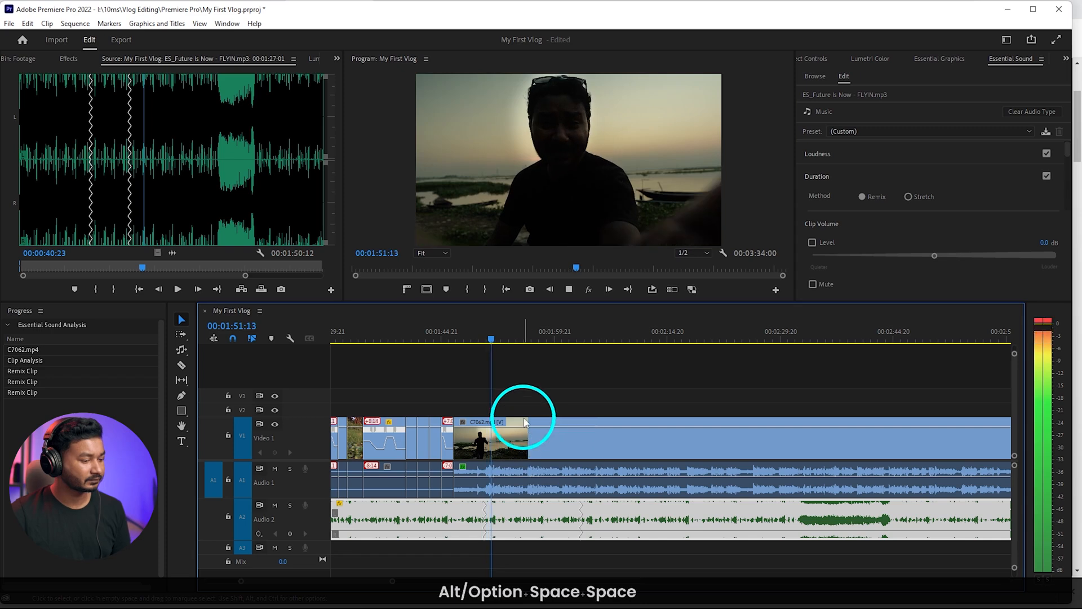
{"action": "key", "text": "l"}
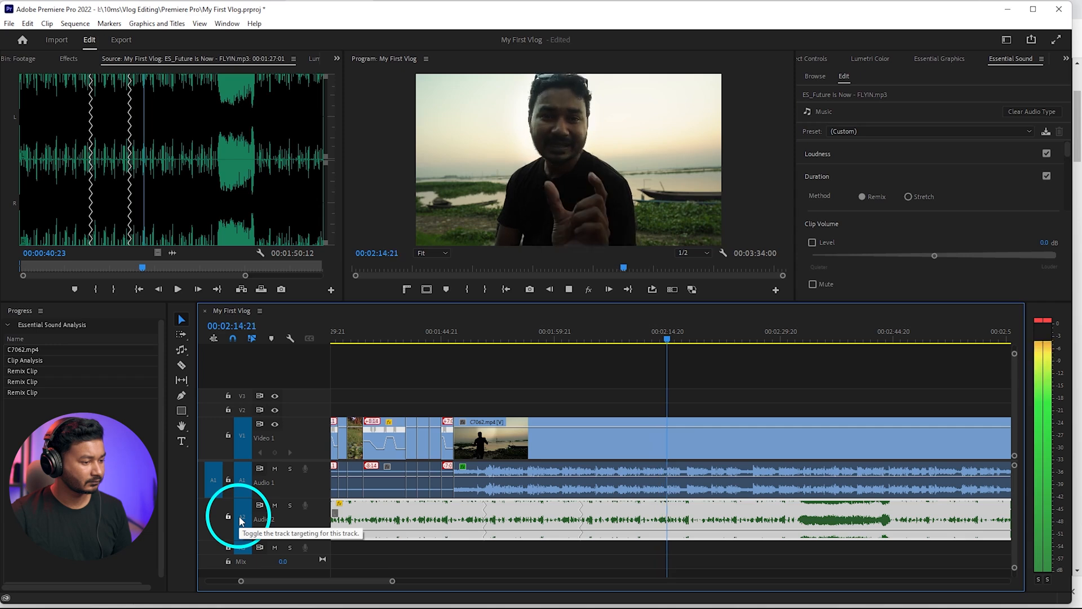
{"action": "key", "text": "space"}
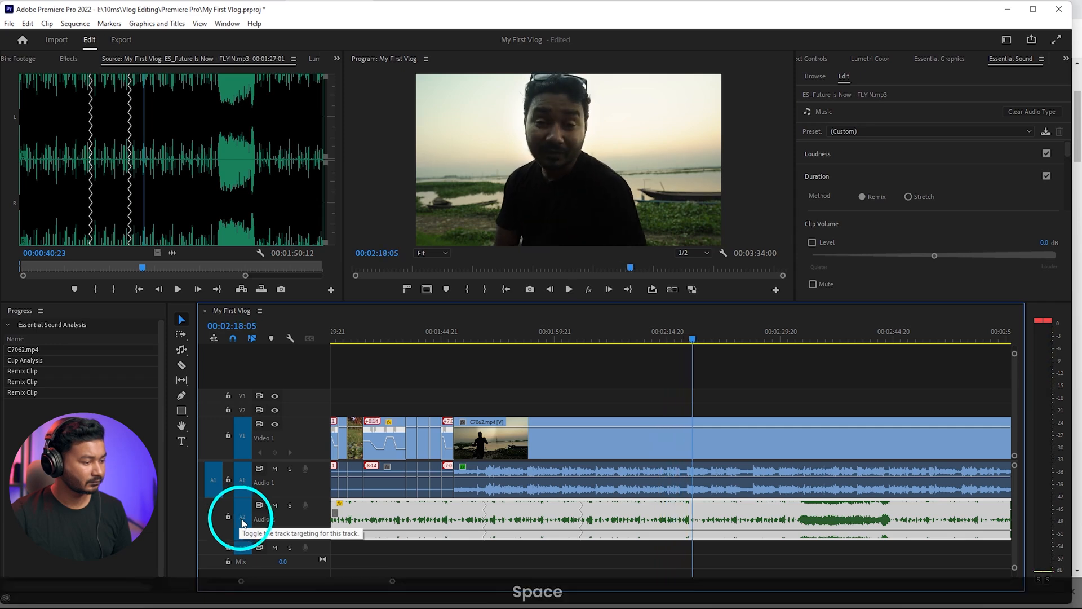
{"action": "left_click", "coordinate": [228, 516]}
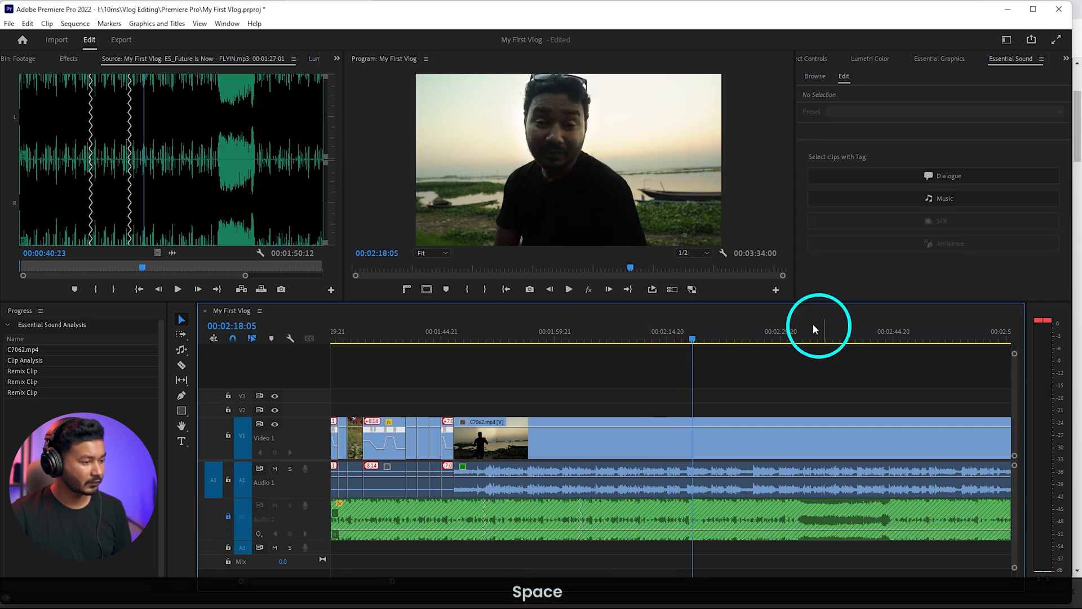
Replay C7062's dialogue around 00:02:11 to 00:02:15 and split the clip at 00:02:11:09
{"action": "left_click", "coordinate": [661, 344]}
{"action": "key", "text": "space"}
{"action": "scroll", "coordinate": [699, 458], "scroll_direction": "up", "scroll_amount": 3}
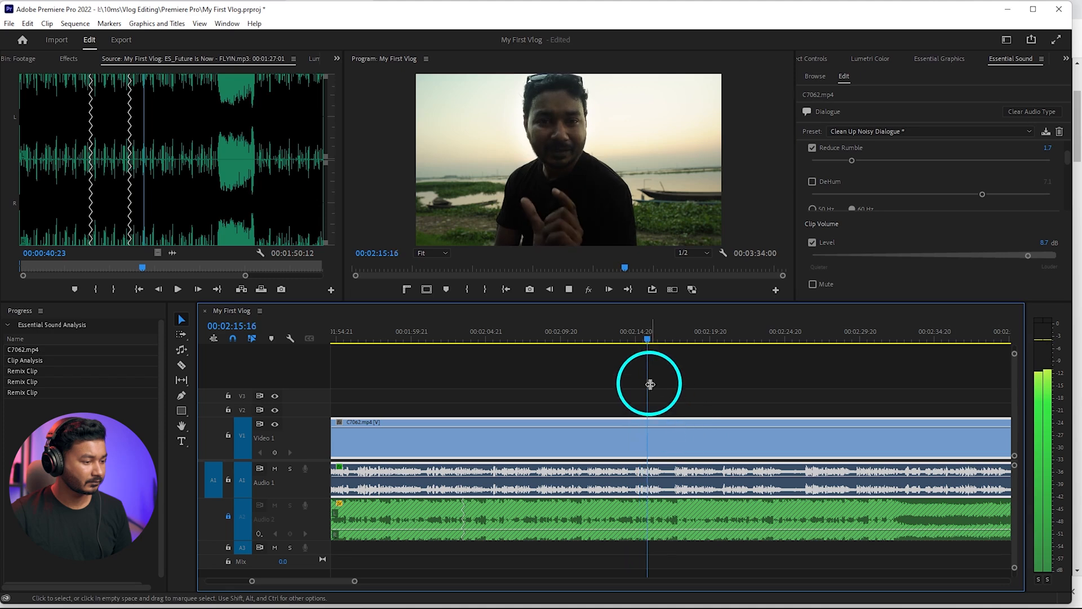
{"action": "key", "text": "space"}
{"action": "left_click", "coordinate": [578, 338]}
{"action": "key", "text": "space"}
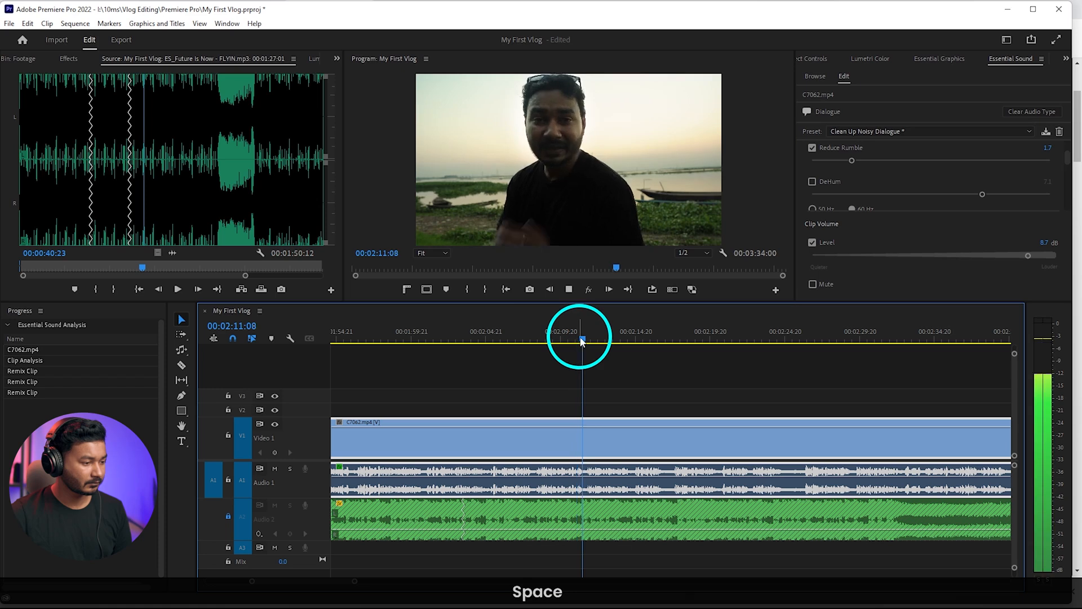
{"action": "left_click", "coordinate": [583, 339]}
{"action": "key", "text": "shift+c"}
Ripple-trim about six seconds off the second C7062 part, then trim its start again at 00:02:20:03, and play the result
{"action": "left_click_drag", "start_coordinate": [585, 341], "coordinate": [712, 373]}
{"action": "key", "text": "q"}
{"action": "key", "text": "space"}
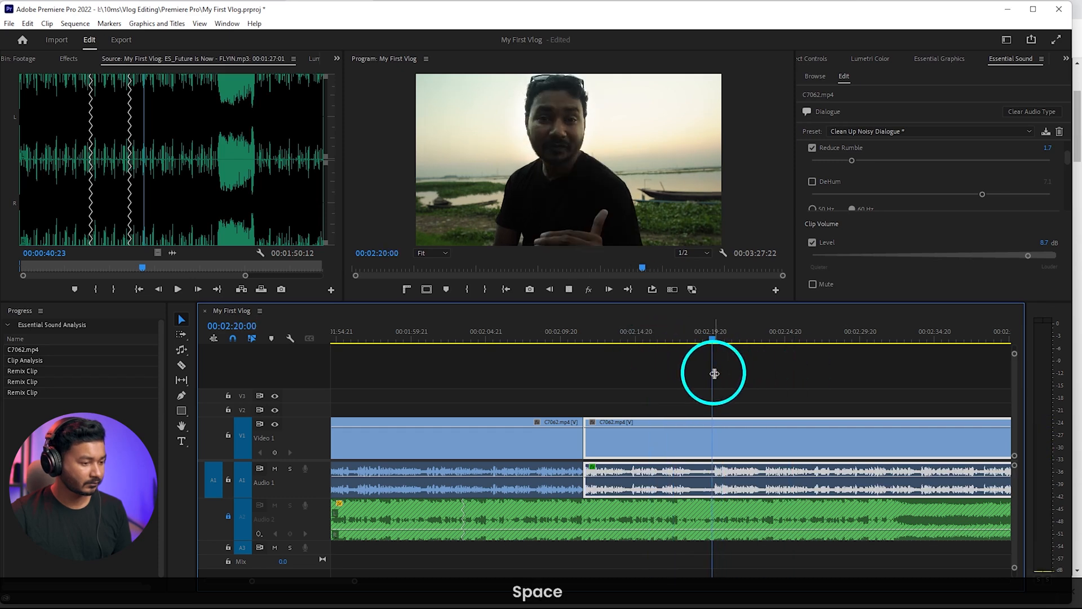
{"action": "left_click", "coordinate": [715, 337]}
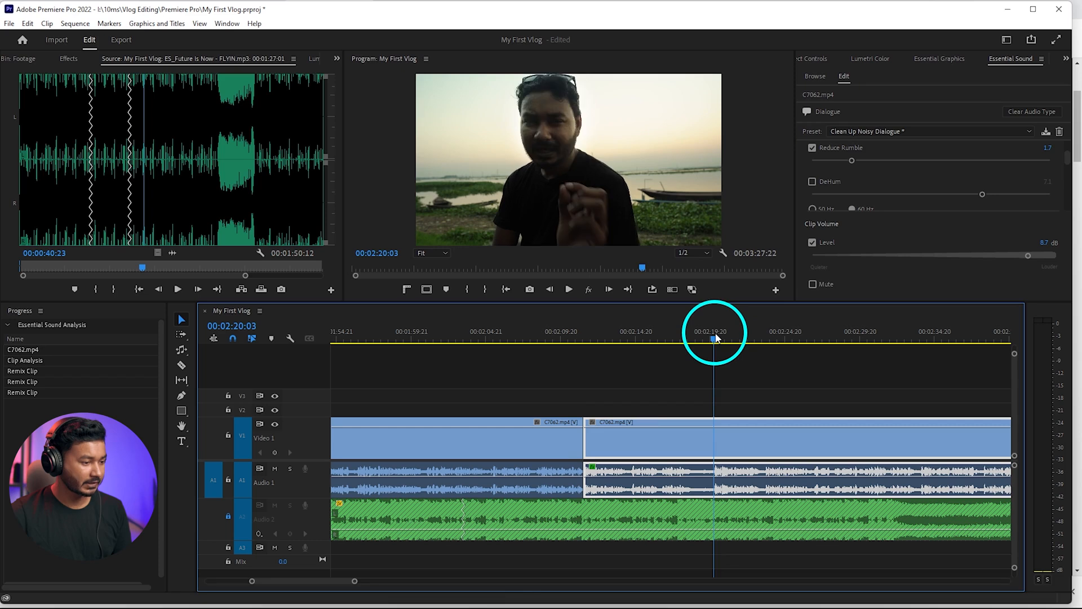
{"action": "key", "text": "q"}
{"action": "key", "text": "space"}
{"action": "scroll", "coordinate": [700, 449], "scroll_direction": "down", "scroll_amount": 5, "text": "alt"}
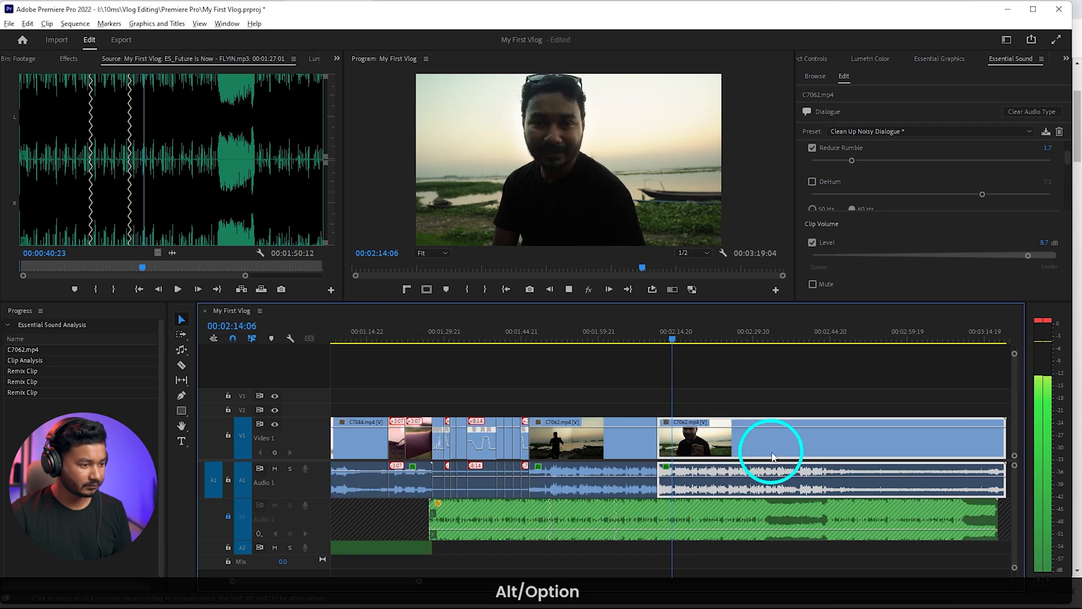
{"action": "scroll", "coordinate": [766, 451], "scroll_direction": "up", "scroll_amount": 2, "text": "alt"}
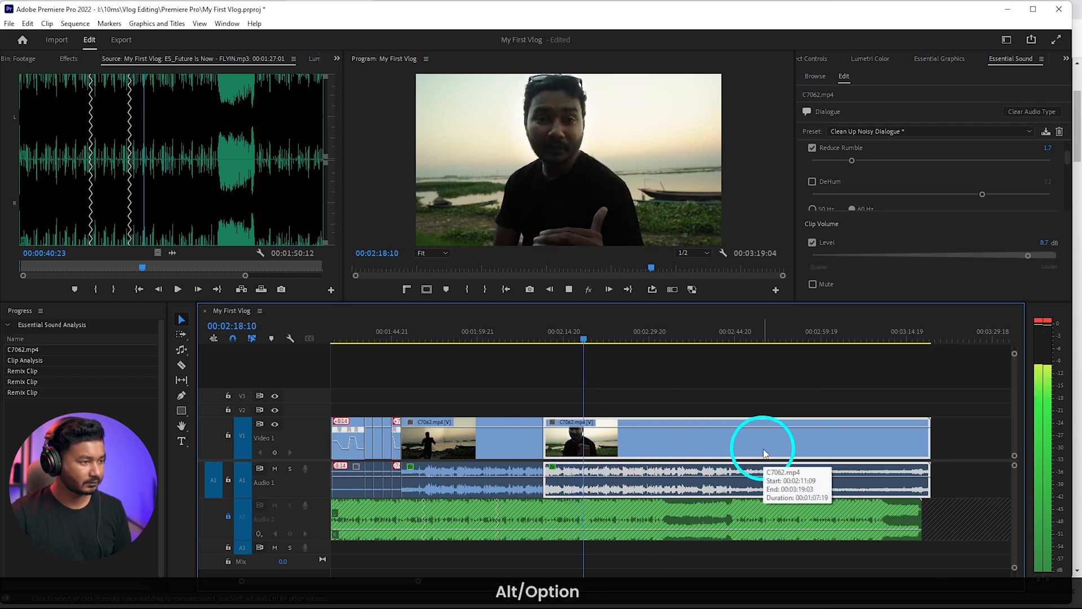
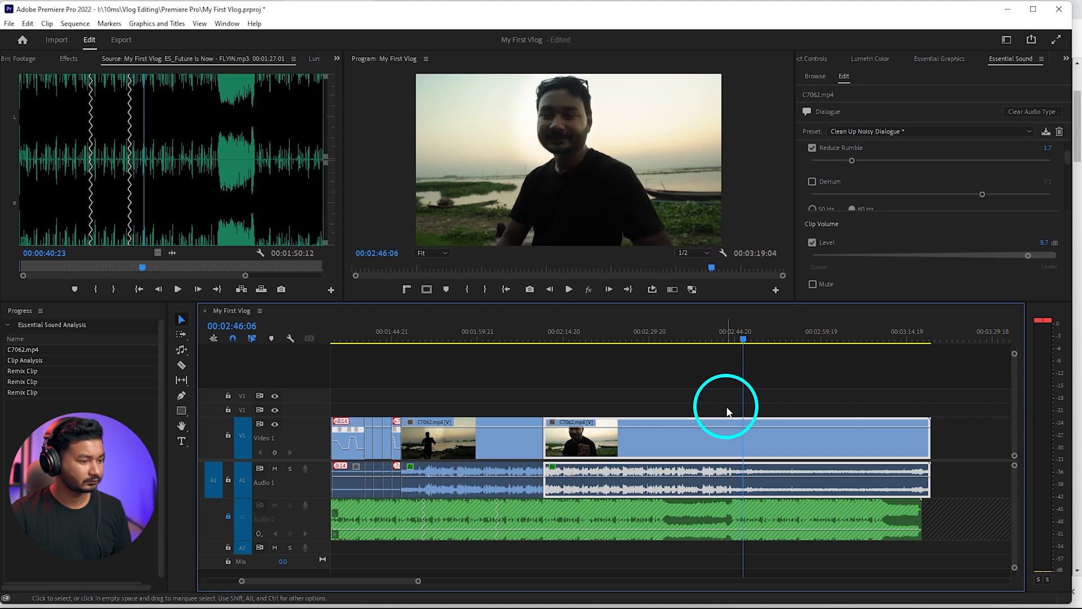
Ripple-trim the end of the second C7062 part at 00:02:46:06 and unlock Audio 2
{"action": "key", "text": "space"}
{"action": "key", "text": "w"}
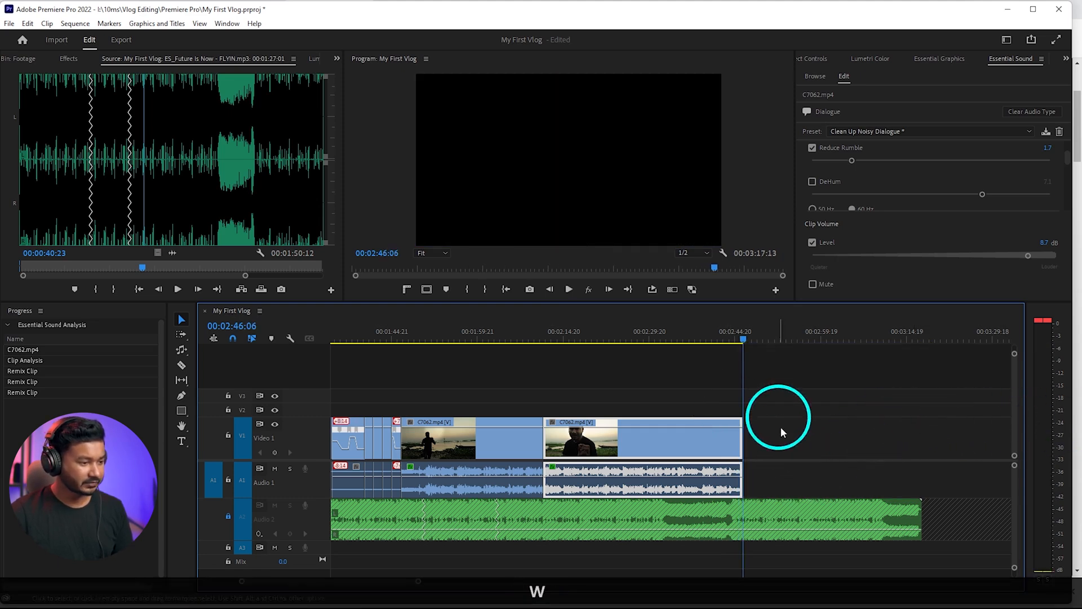
{"action": "left_click", "coordinate": [228, 517]}
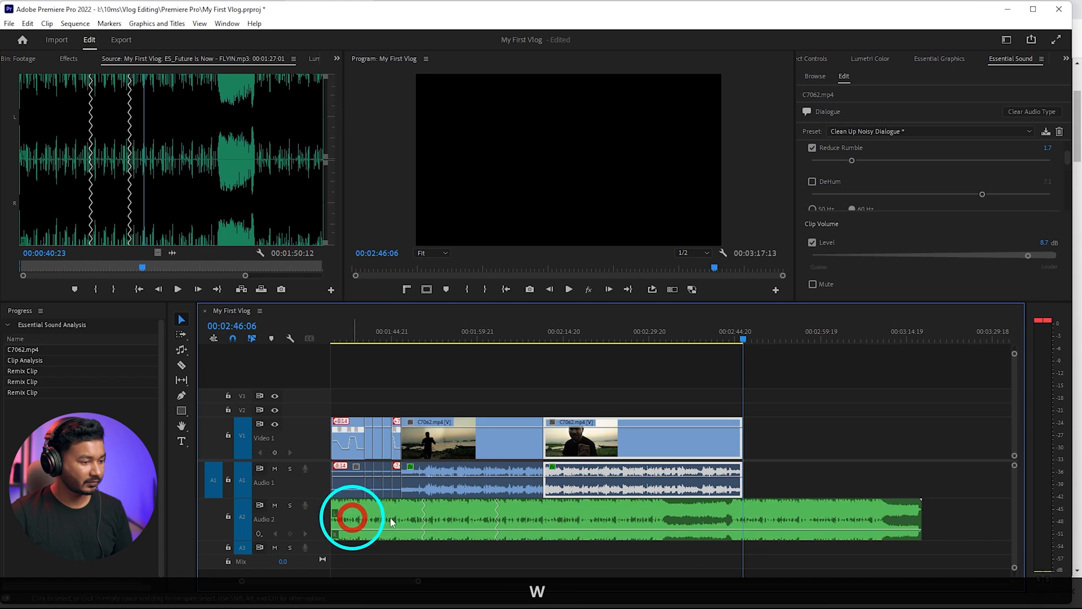
Add two volume keyframes to the music around C7062's end, raise the second one, and play the swell up to 00:02:48:09
{"action": "left_click", "coordinate": [729, 529], "text": "ctrl"}
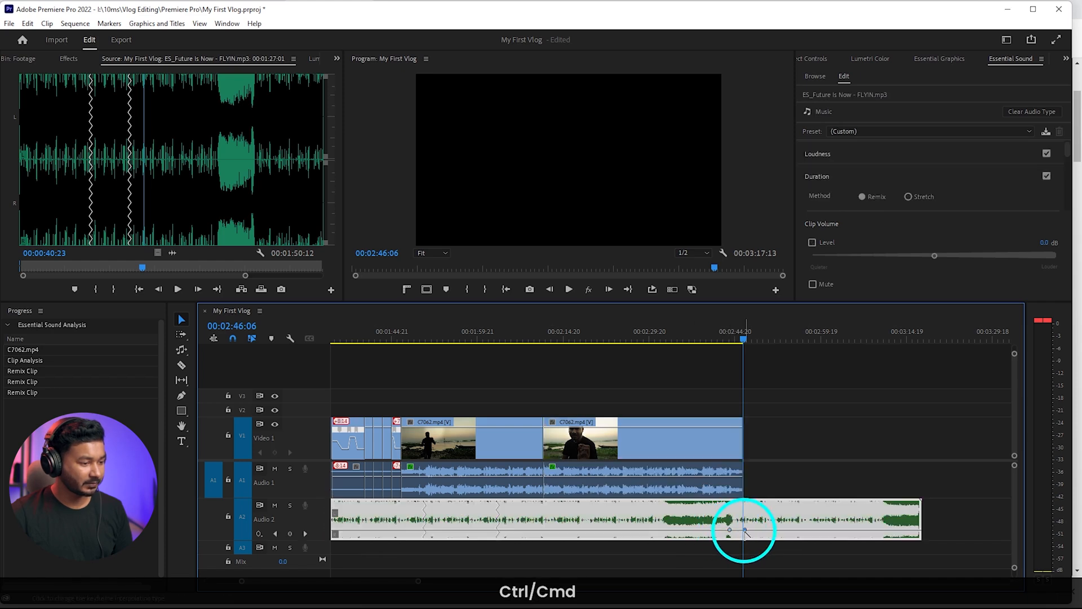
{"action": "left_click_drag", "start_coordinate": [744, 529], "coordinate": [743, 519]}
{"action": "key", "text": "space"}
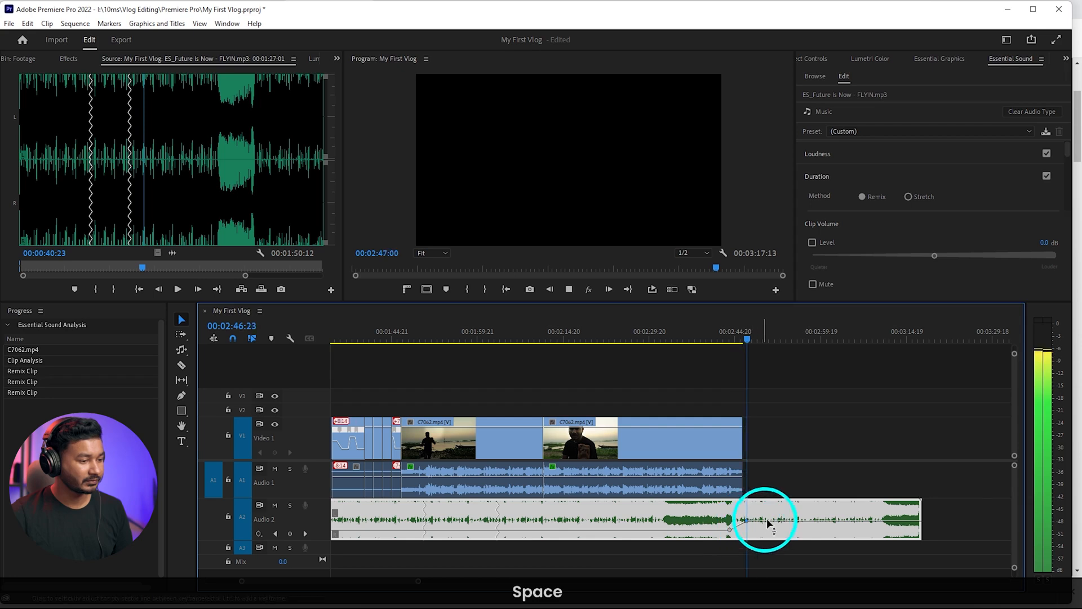
{"action": "key", "text": "space"}
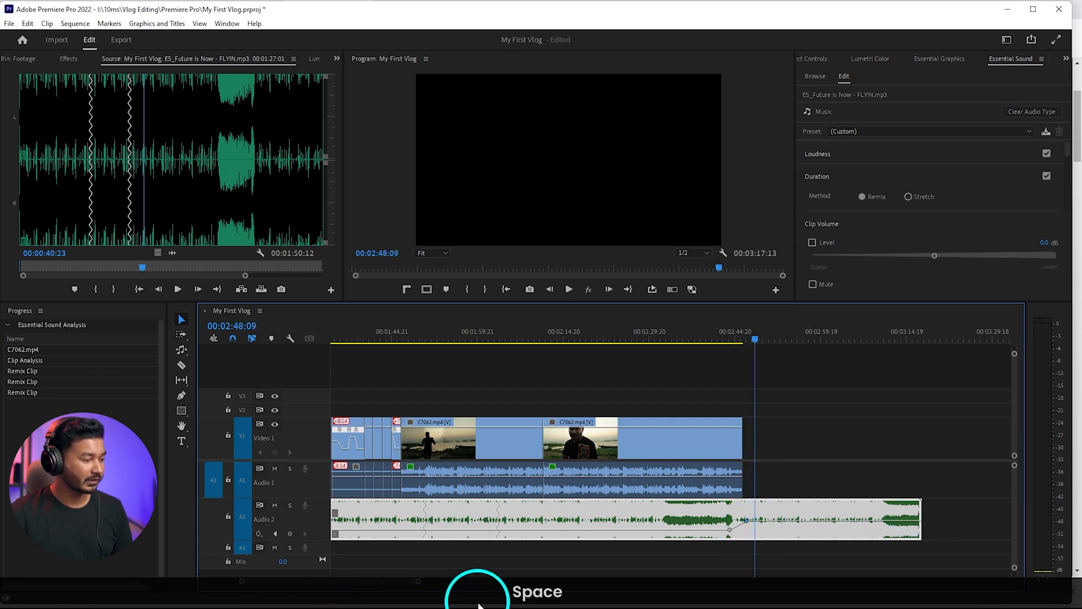
Import Logo Animation.mp4 from the Vlog Editing folder into the Footage bin and place it directly after C7062 on V1
{"action": "left_click", "coordinate": [441, 598]}
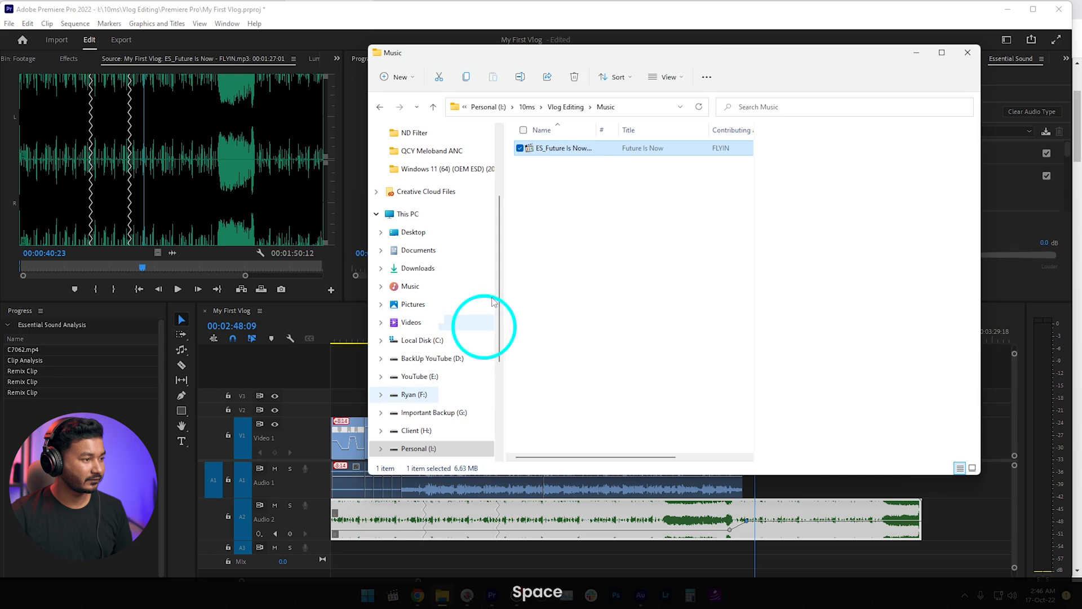
{"action": "left_click", "coordinate": [563, 107]}
{"action": "left_click", "coordinate": [564, 202]}
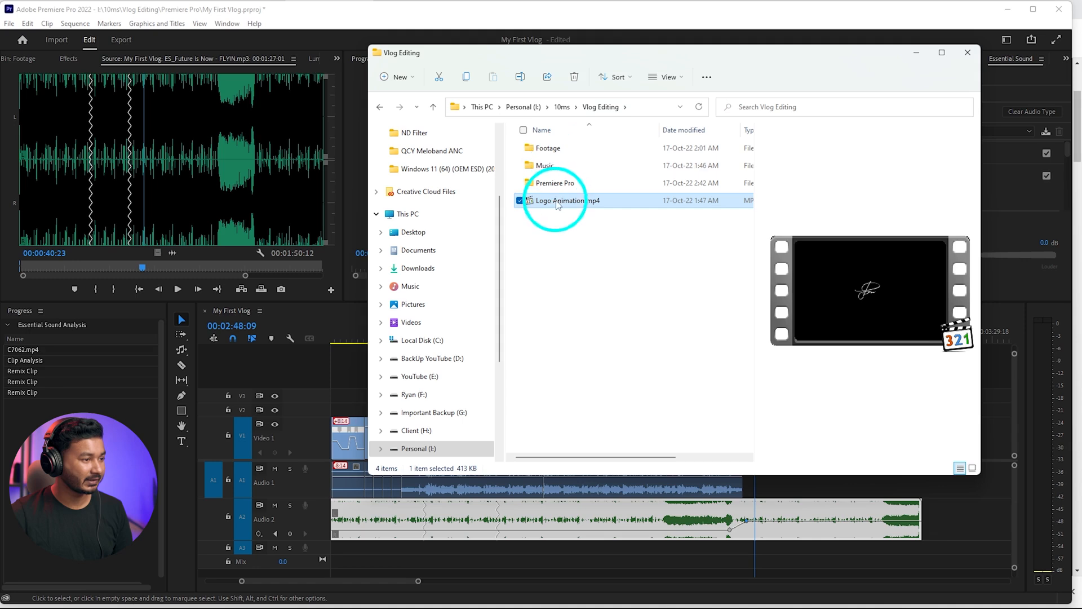
{"action": "left_click_drag", "start_coordinate": [592, 50], "coordinate": [288, 20]}
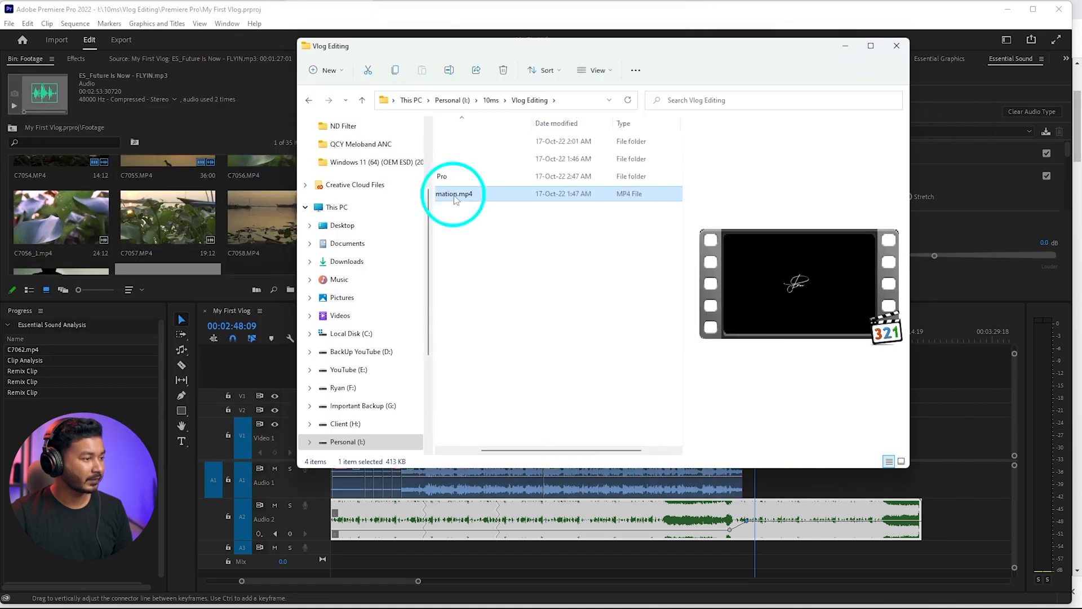
{"action": "left_click_drag", "start_coordinate": [449, 193], "coordinate": [183, 202]}
{"action": "left_click_drag", "start_coordinate": [260, 217], "coordinate": [747, 440]}
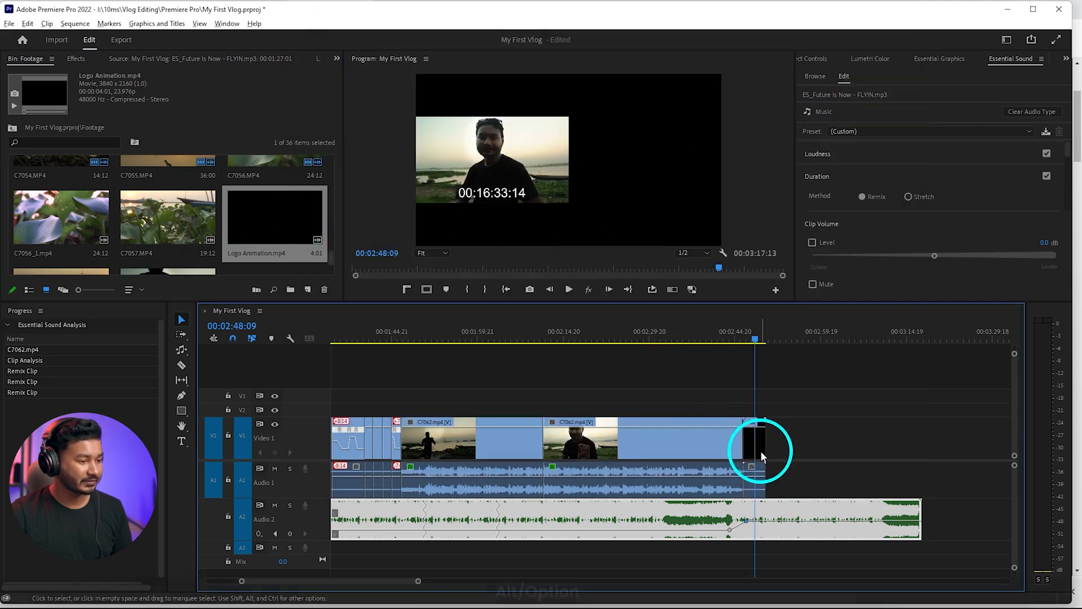
Play the cut from C7062 into Logo Animation.mp4 around 00:02:46
{"action": "scroll", "coordinate": [760, 451], "scroll_direction": "up", "scroll_amount": 3}
{"action": "left_click", "coordinate": [726, 334]}
{"action": "key", "text": "space"}
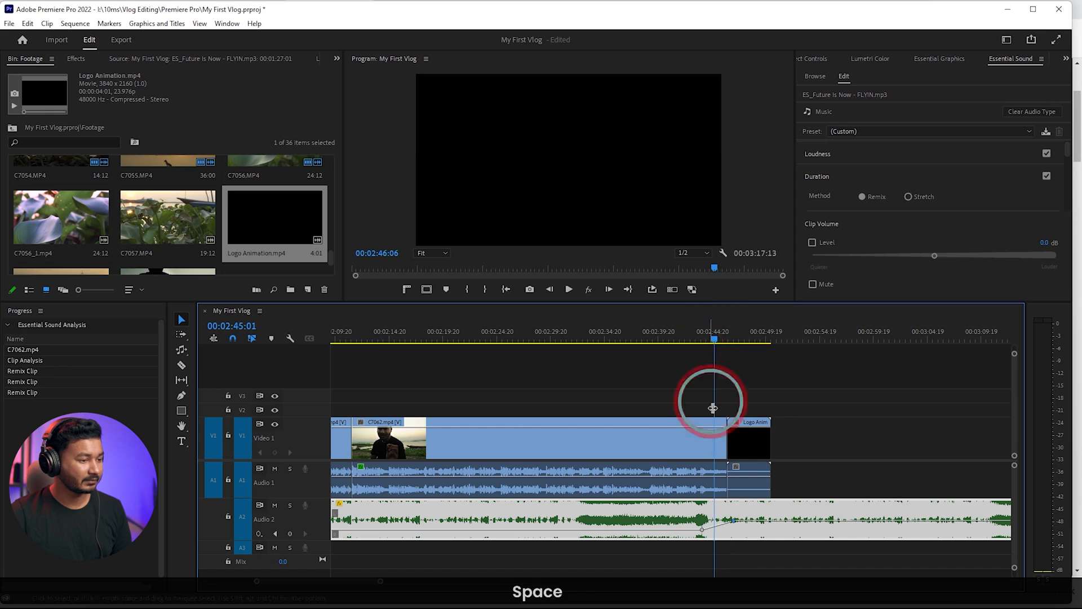
{"action": "scroll", "coordinate": [754, 482], "scroll_direction": "up", "scroll_amount": 2}
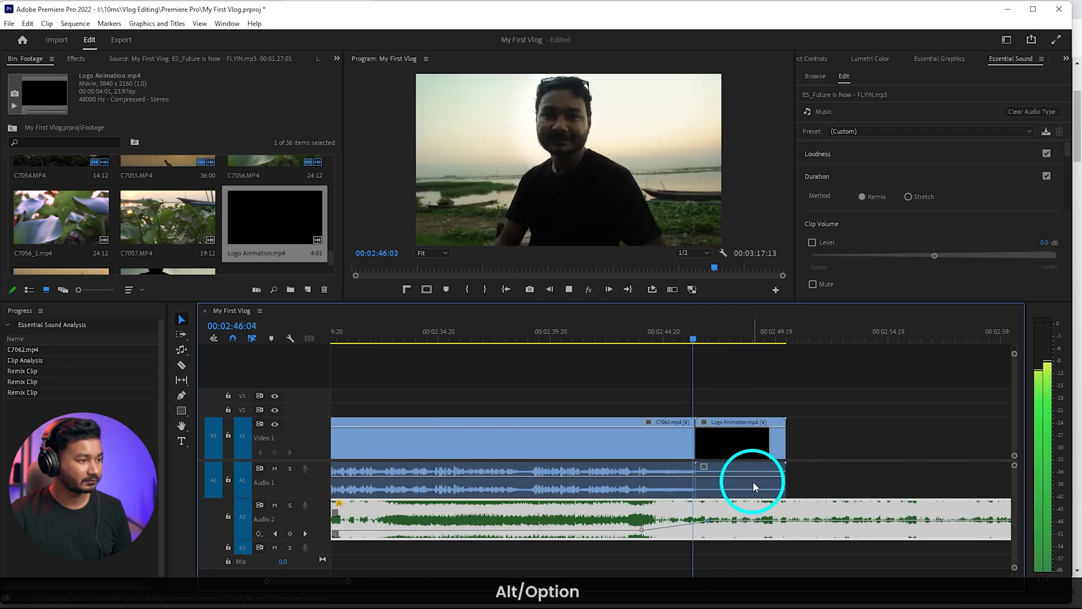
{"action": "key", "text": "space"}
Apply default transitions to C7062's end with the logo clip moved aside, rejoin the logo to it, and play up to 00:02:49:04
{"action": "left_click_drag", "start_coordinate": [753, 444], "coordinate": [770, 442]}
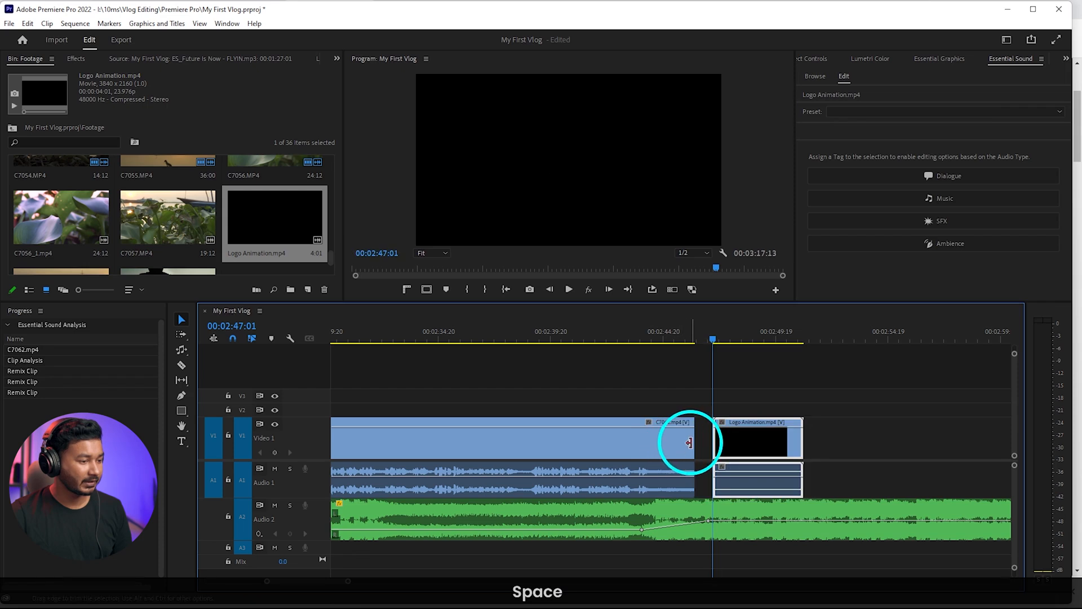
{"action": "right_click", "coordinate": [694, 443]}
{"action": "left_click", "coordinate": [737, 519]}
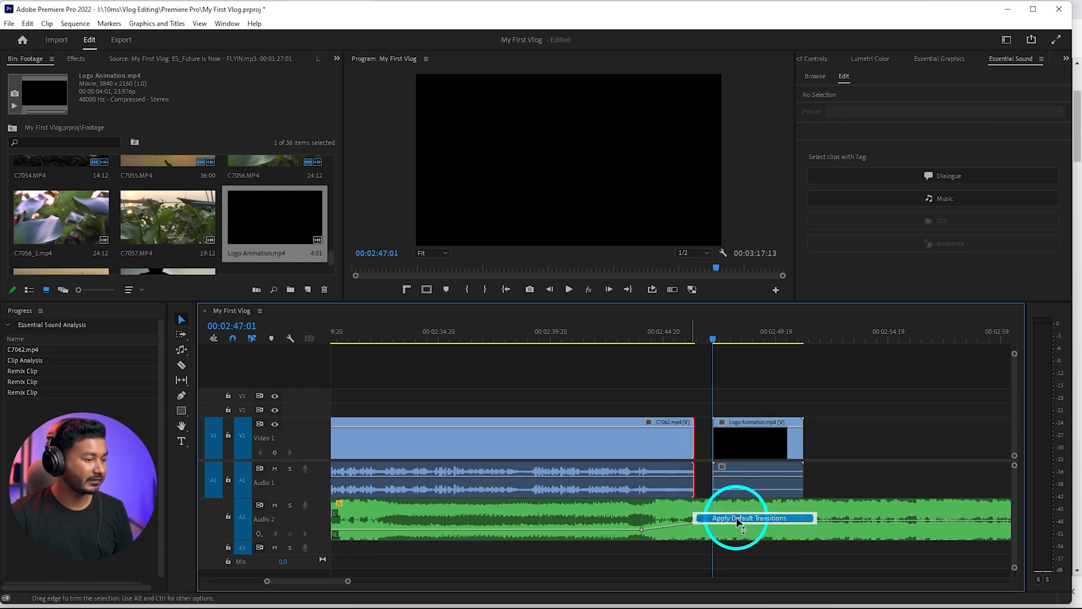
{"action": "left_click_drag", "start_coordinate": [756, 442], "coordinate": [739, 440]}
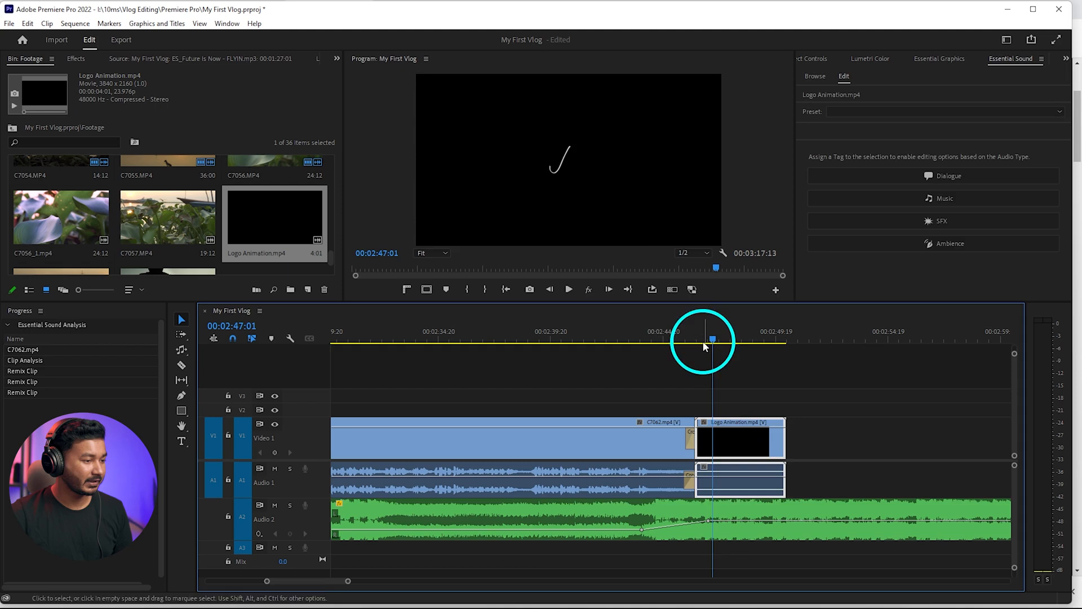
{"action": "left_click", "coordinate": [685, 340]}
{"action": "key", "text": "space"}
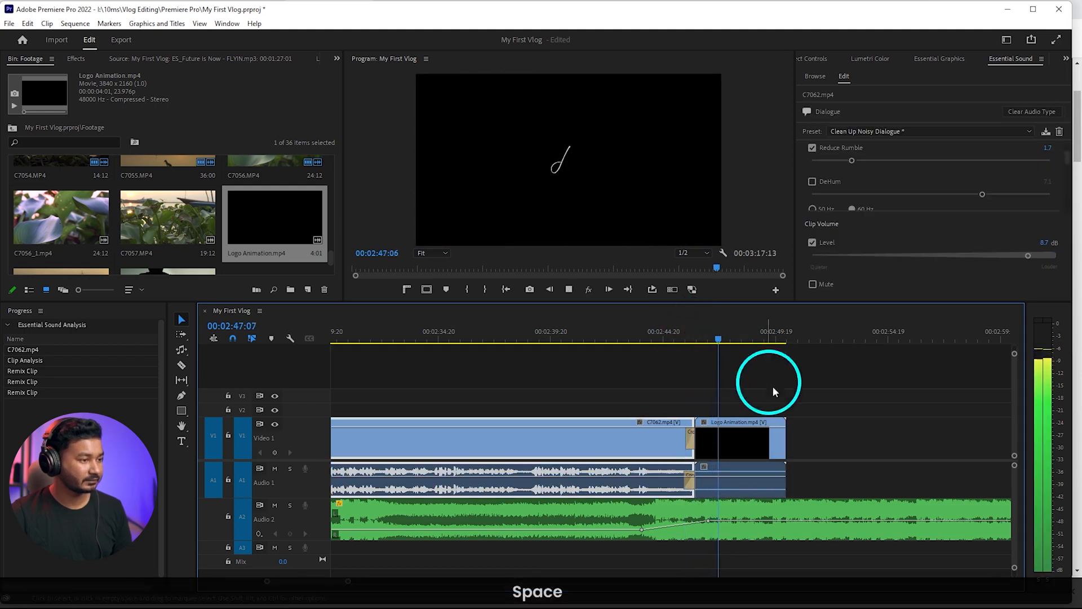
{"action": "key", "text": "space"}
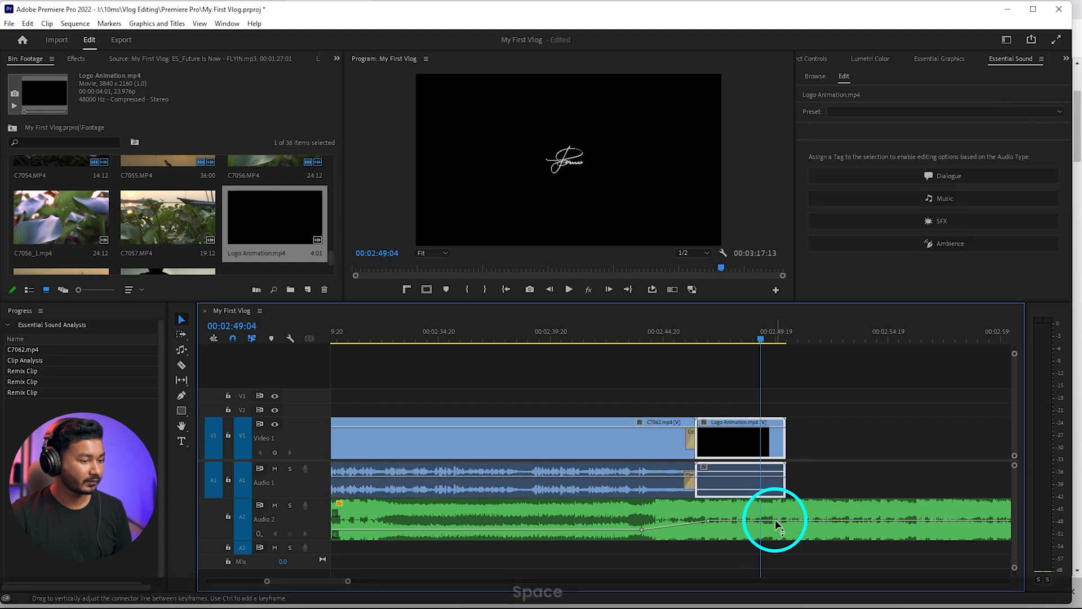
Fade the music out at the end of the logo clip by adding two volume keyframes and pulling the second one down
{"action": "left_click", "coordinate": [776, 519], "text": "ctrl"}
{"action": "left_click", "coordinate": [810, 521], "text": "ctrl"}
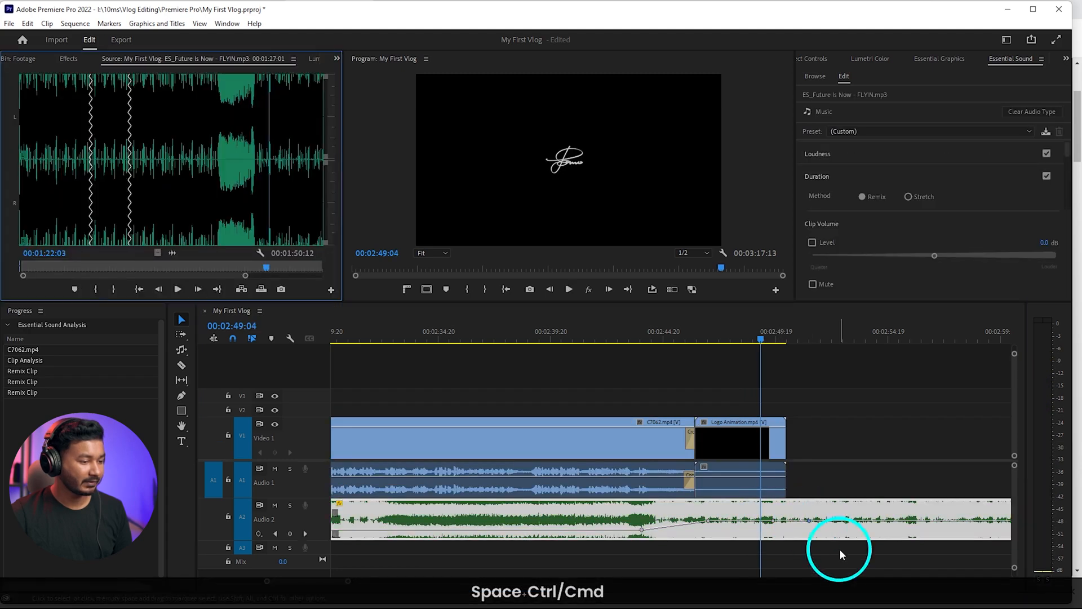
{"action": "left_click_drag", "start_coordinate": [809, 520], "coordinate": [826, 548]}
Play the music fade-out to 00:02:52:07 and ripple-trim the rest of the music there
{"action": "key", "text": "space"}
{"action": "scroll", "coordinate": [796, 512], "scroll_direction": "down", "scroll_amount": 4}
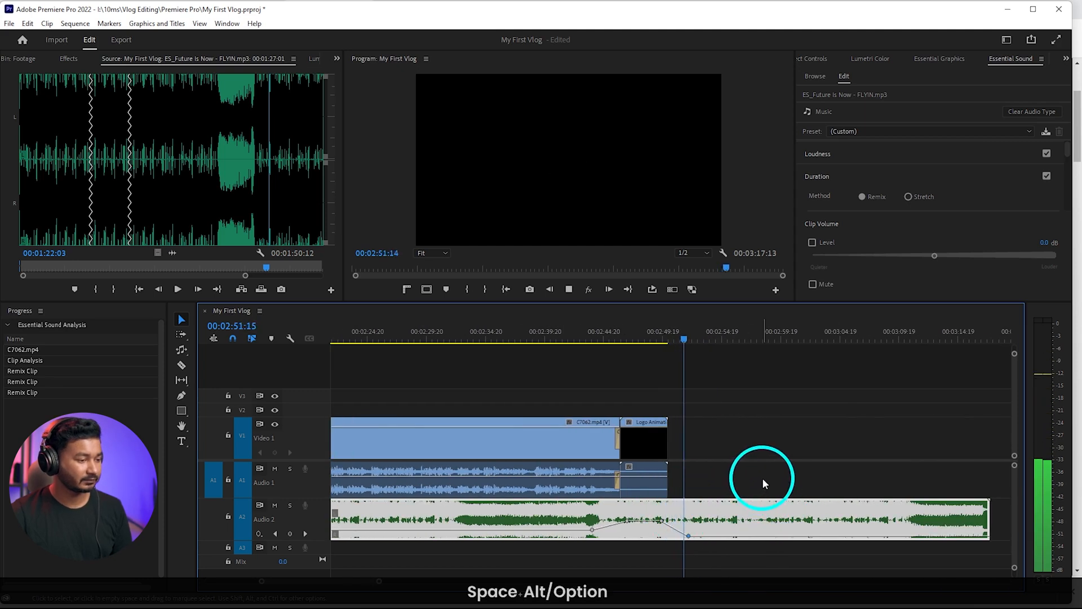
{"action": "key", "text": "space"}
{"action": "key", "text": "w"}
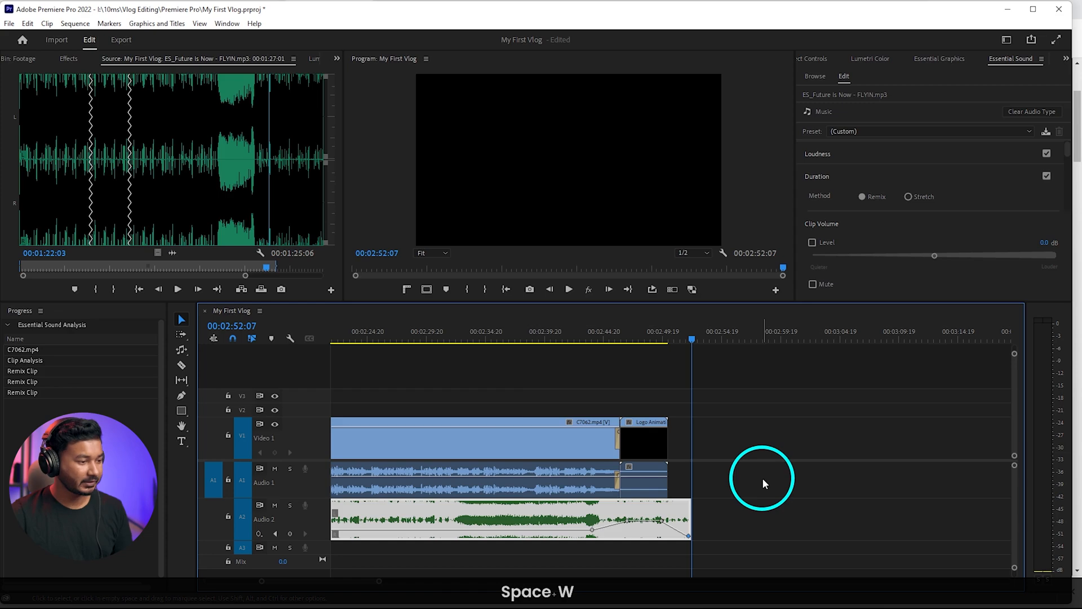
Create an adjustment layer at the default settings and lay it on V2 over the full length of the sequence's video
{"action": "scroll", "coordinate": [761, 476], "scroll_direction": "up", "scroll_amount": 2}
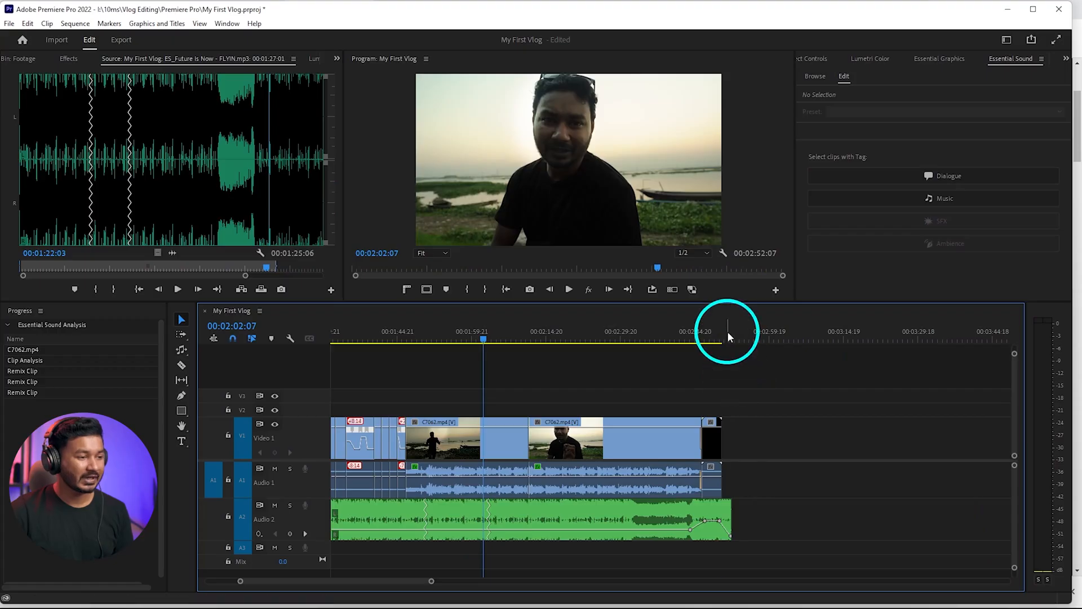
{"action": "left_click_drag", "start_coordinate": [727, 330], "coordinate": [740, 335]}
{"action": "scroll", "coordinate": [770, 432], "scroll_direction": "down", "scroll_amount": 4}
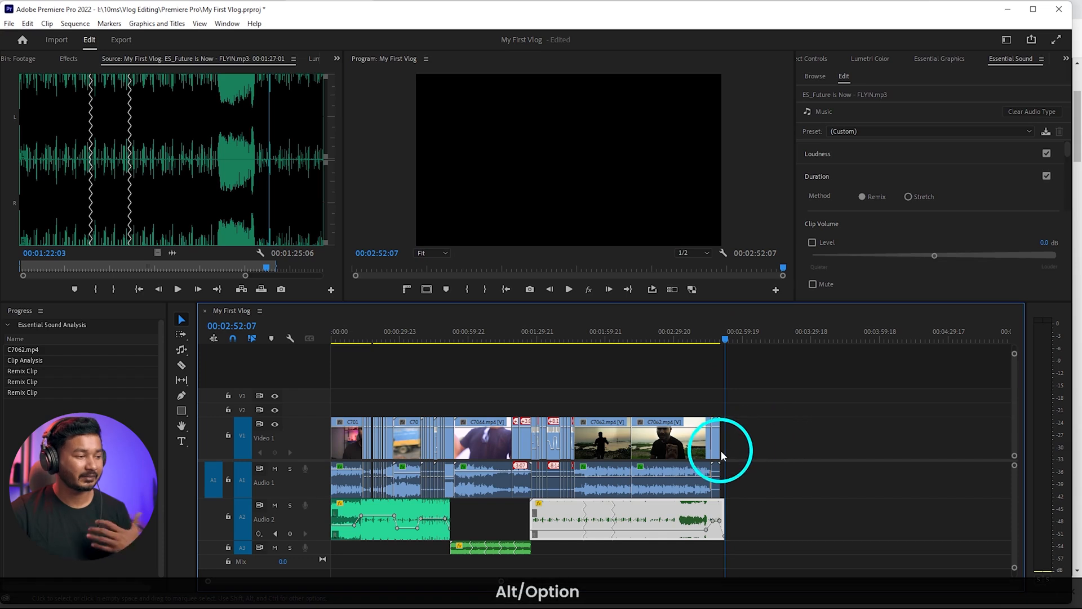
{"action": "left_click", "coordinate": [341, 334]}
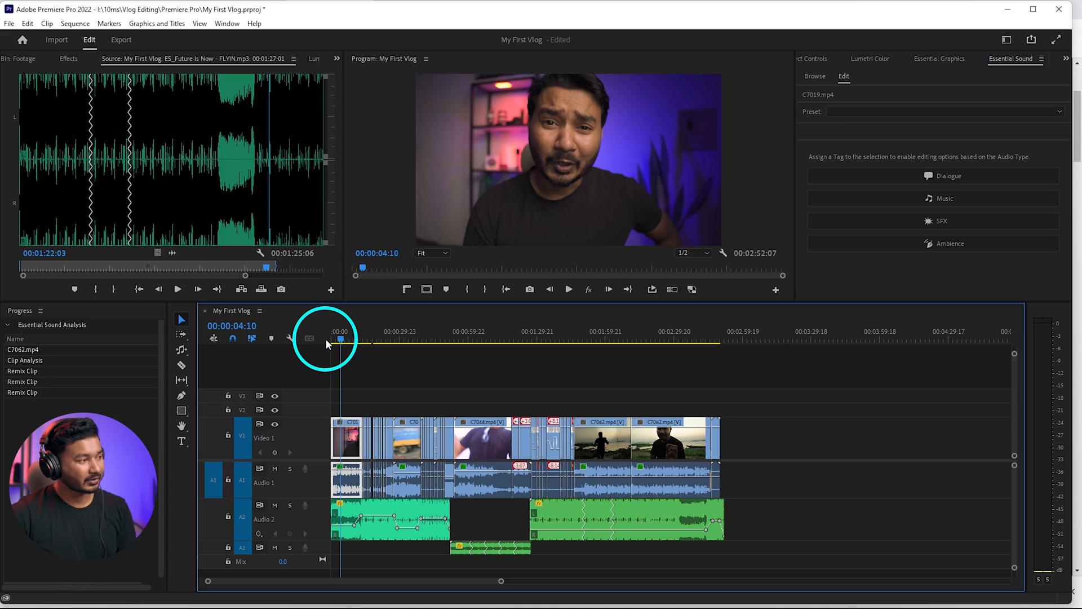
{"action": "left_click", "coordinate": [23, 58]}
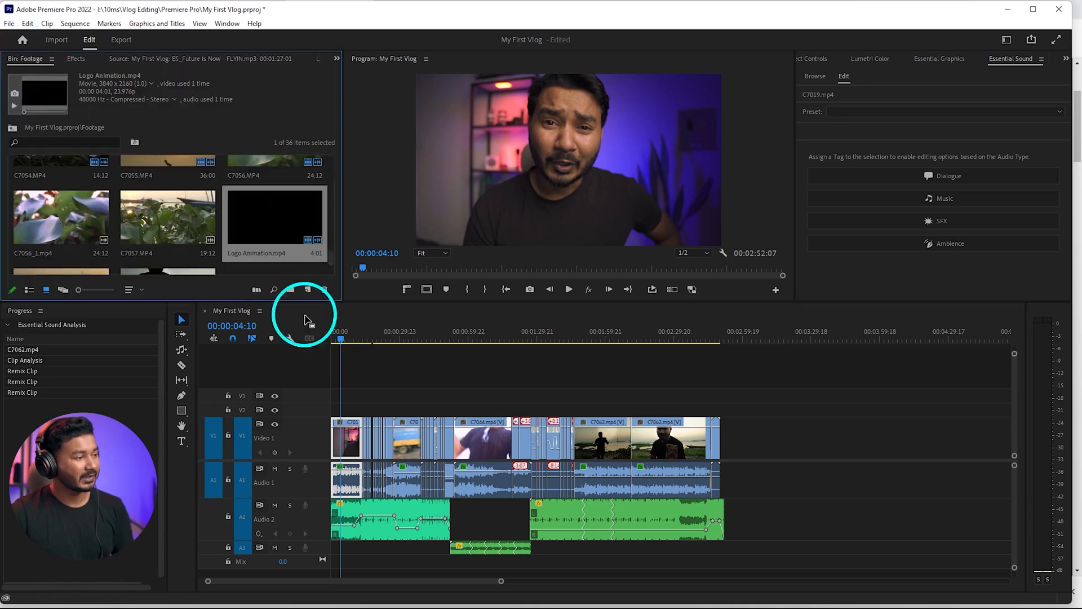
{"action": "left_click", "coordinate": [307, 289]}
{"action": "left_click", "coordinate": [367, 342]}
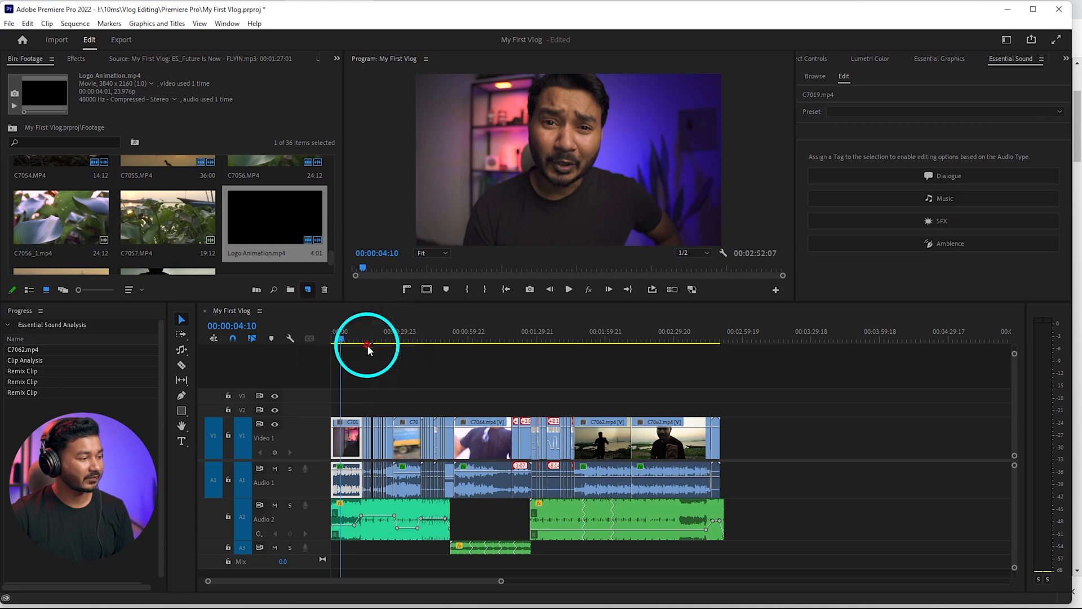
{"action": "left_click", "coordinate": [553, 349]}
{"action": "left_click_drag", "start_coordinate": [239, 245], "coordinate": [719, 411]}
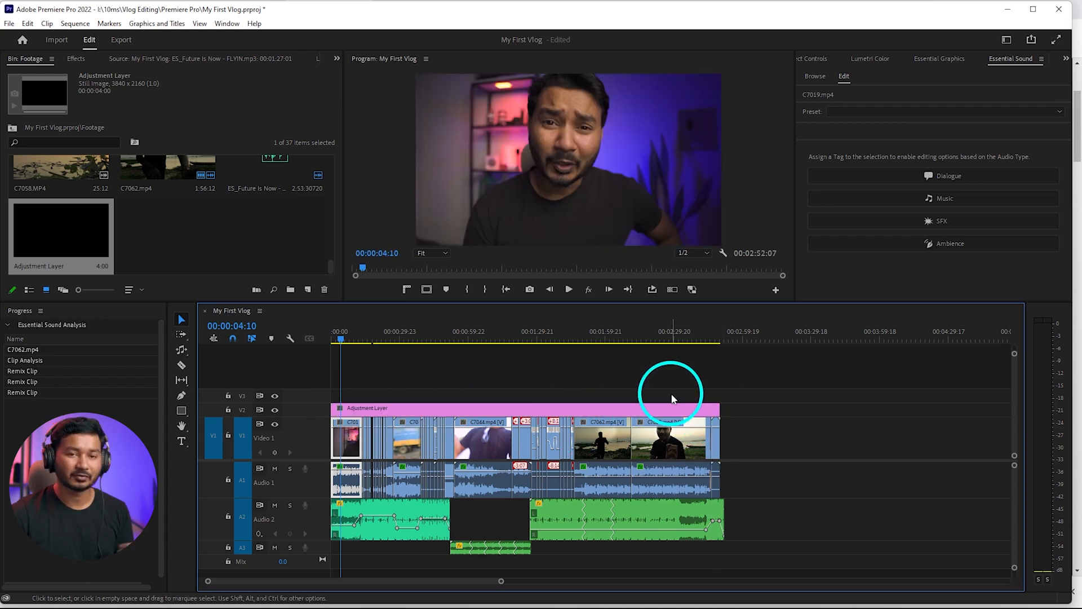
Open the adjustment layer's Lumetri Color settings and enlarge the preview, showing the frame at 00:01:58:05
{"action": "left_click", "coordinate": [672, 398]}
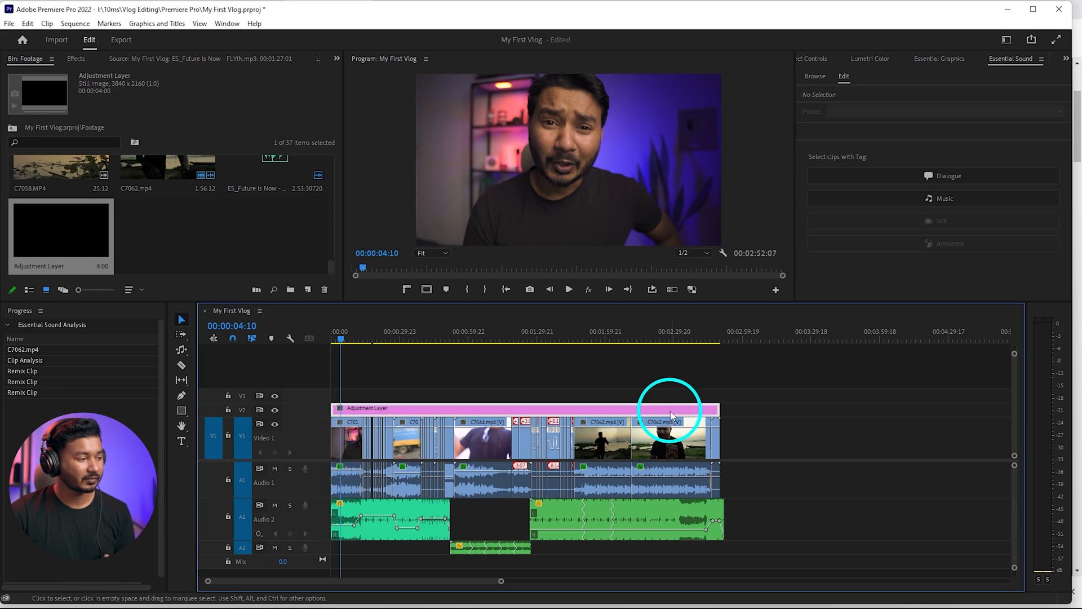
{"action": "left_click", "coordinate": [876, 59]}
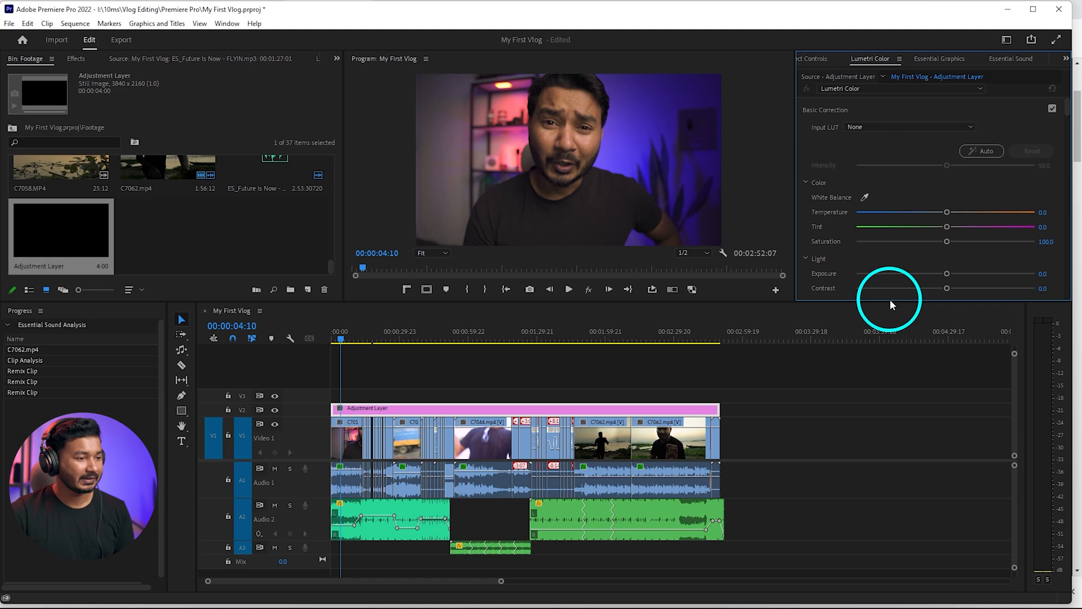
{"action": "left_click_drag", "start_coordinate": [889, 302], "coordinate": [889, 378]}
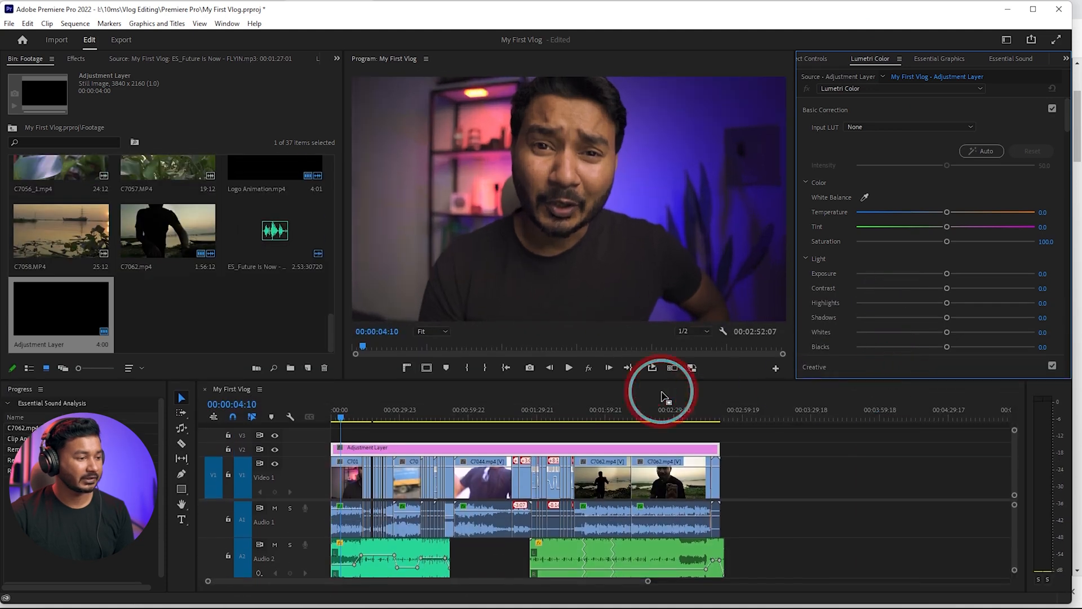
{"action": "mouse_move", "coordinate": [617, 411]}
{"action": "left_mouse_down"}
{"action": "mouse_move", "coordinate": [489, 415]}
{"action": "mouse_move", "coordinate": [603, 416]}
{"action": "left_mouse_up"}
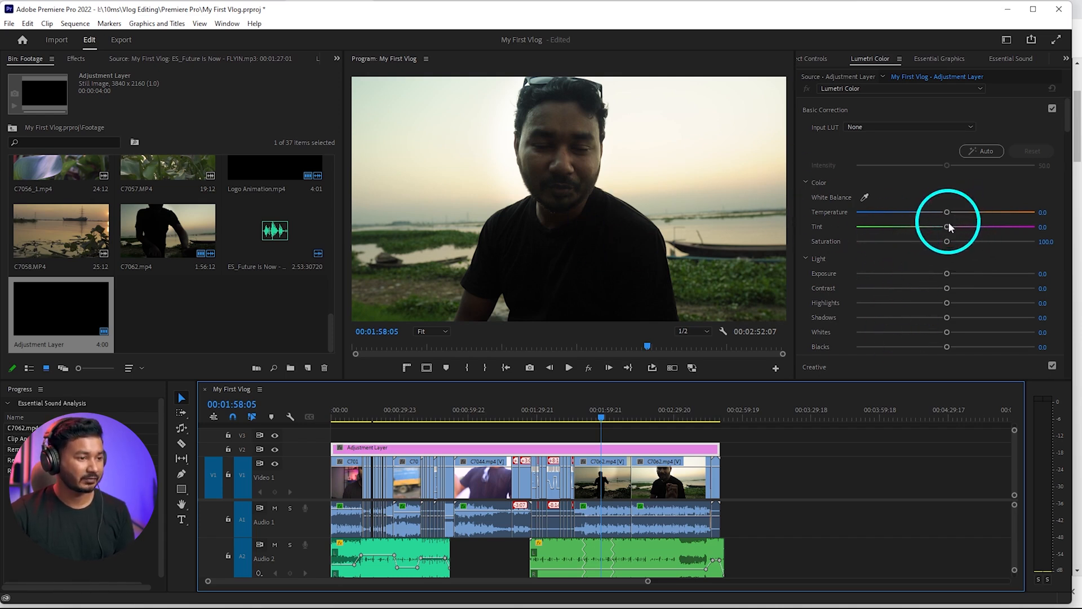
Set the adjustment layer's tint to 8.8 and temperature to -2.5 in the Basic Correction
{"action": "left_click_drag", "start_coordinate": [946, 227], "coordinate": [956, 228]}
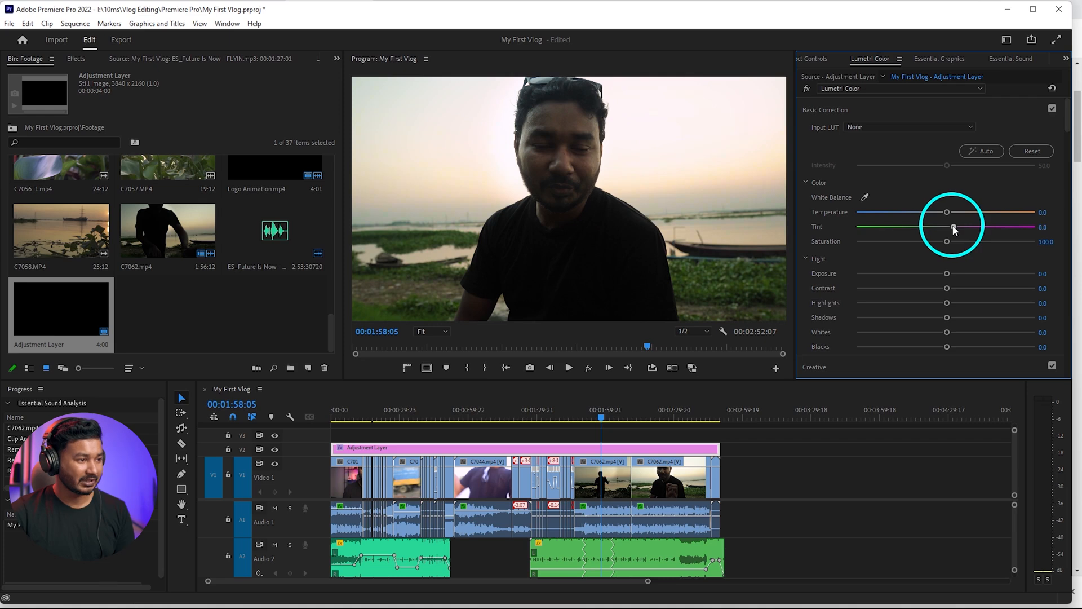
{"action": "left_click_drag", "start_coordinate": [946, 213], "coordinate": [944, 215]}
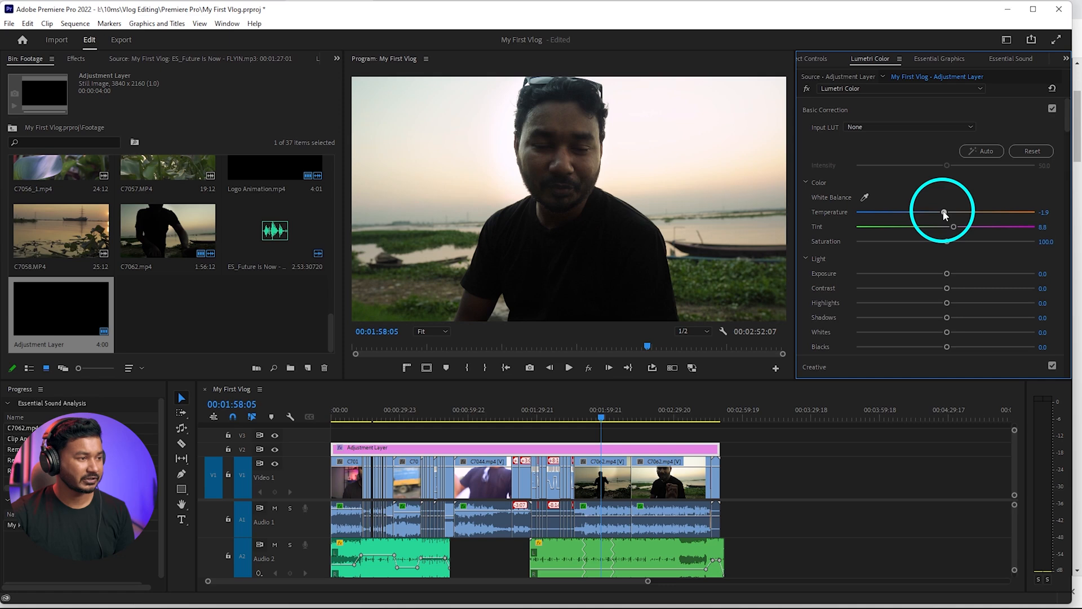
{"action": "left_click_drag", "start_coordinate": [945, 213], "coordinate": [994, 214]}
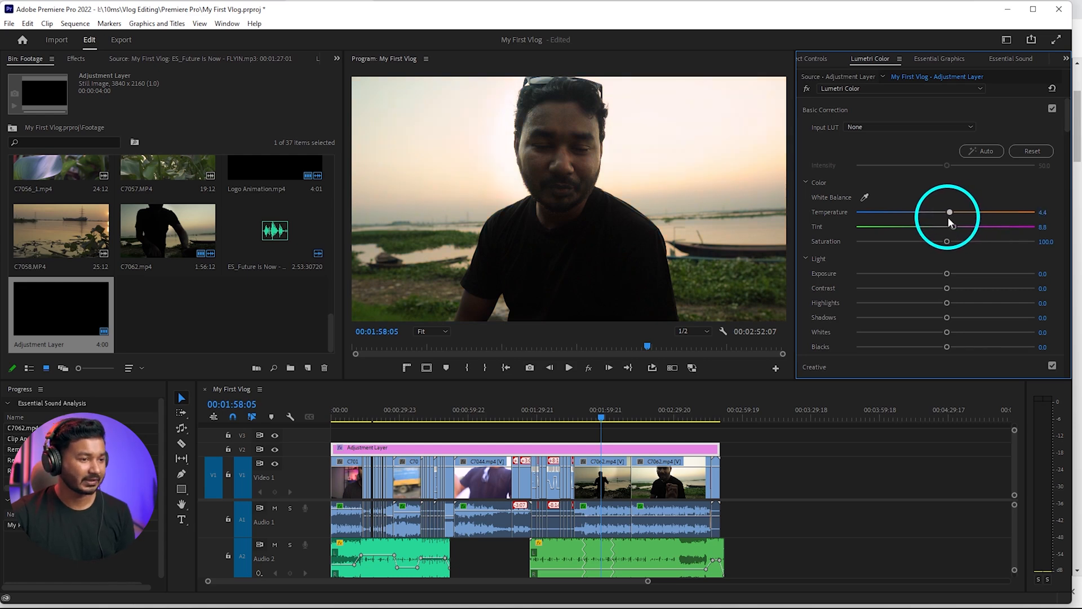
{"action": "left_click_drag", "start_coordinate": [947, 218], "coordinate": [942, 217]}
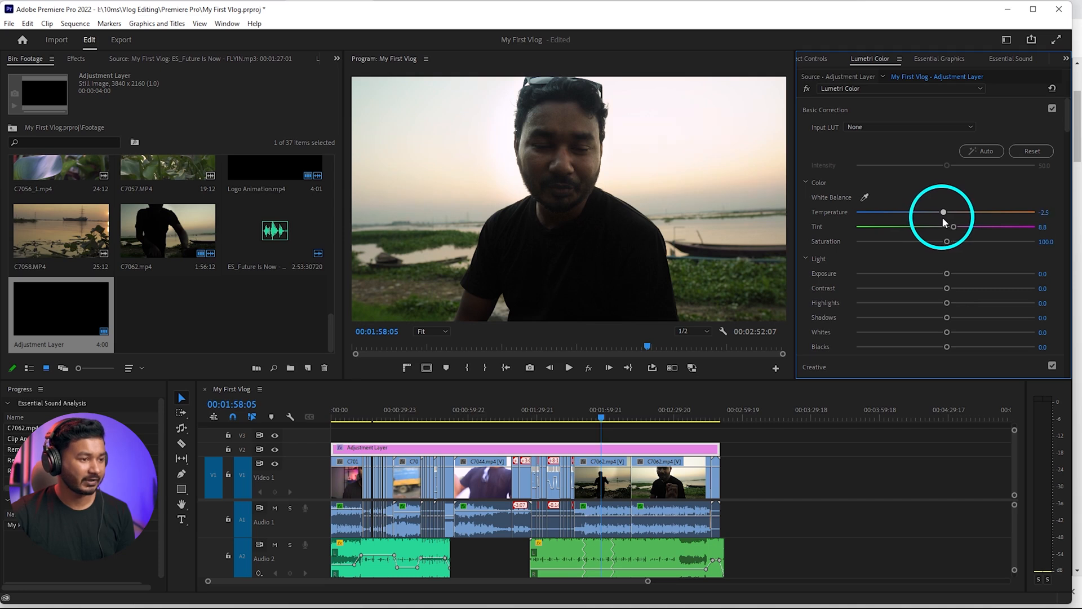
Try a slight contrast change in the adjustment layer's Basic Correction
{"action": "scroll", "coordinate": [894, 254], "scroll_direction": "down", "scroll_amount": 2}
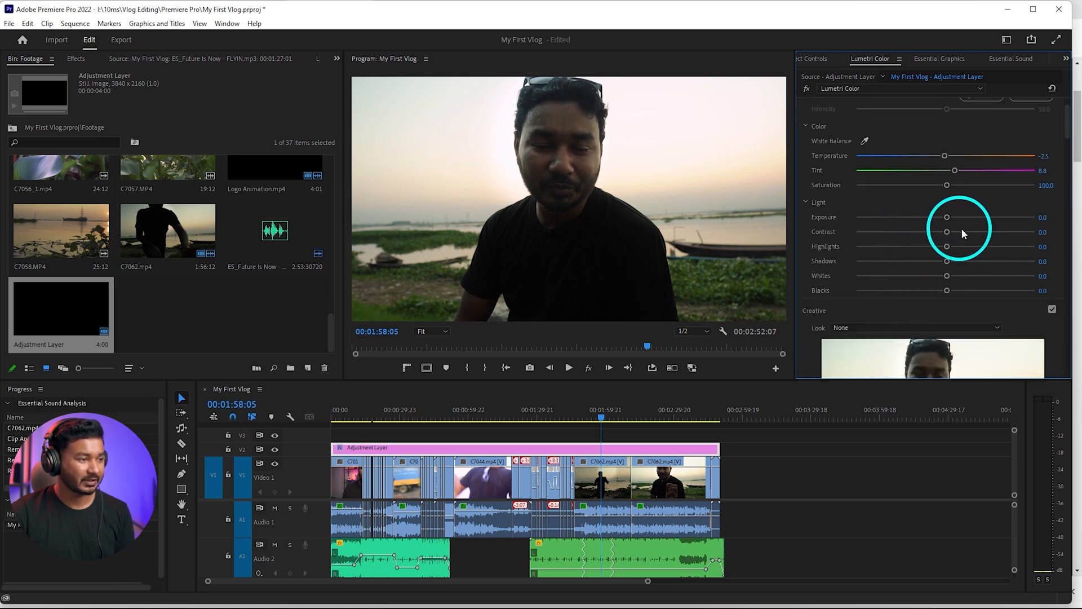
{"action": "left_click_drag", "start_coordinate": [947, 232], "coordinate": [953, 234]}
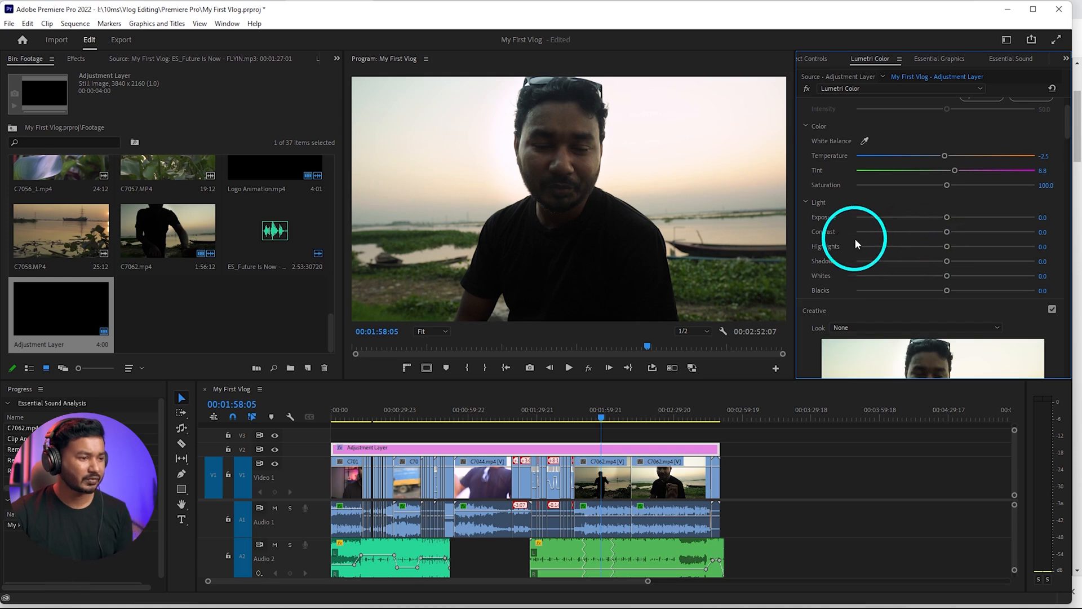
{"action": "scroll", "coordinate": [854, 238], "scroll_direction": "down", "scroll_amount": 3}
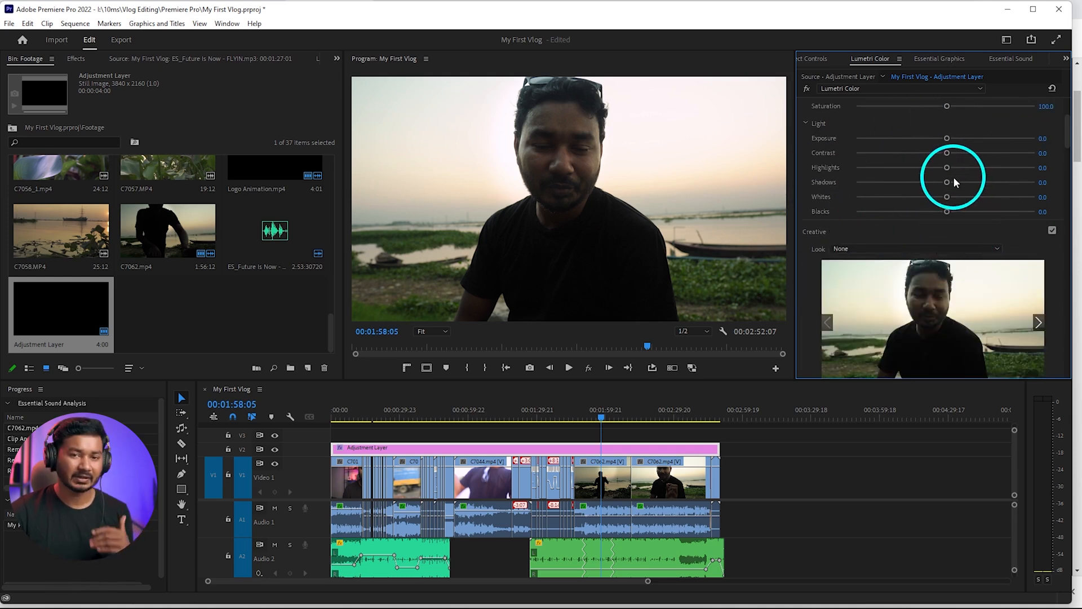
Collapse the adjustment layer's Creative and Curves sections in Lumetri Color and reach the Color Wheels & Match section
{"action": "scroll", "coordinate": [925, 189], "scroll_direction": "down", "scroll_amount": 10}
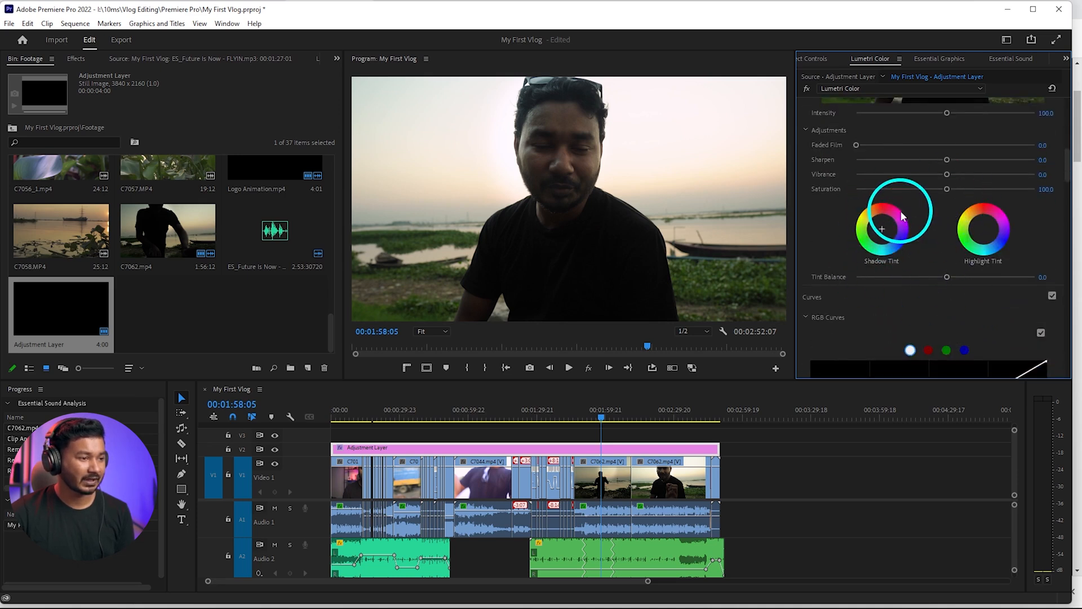
{"action": "scroll", "coordinate": [1023, 253], "scroll_direction": "down", "scroll_amount": 3}
{"action": "scroll", "coordinate": [1017, 251], "scroll_direction": "up", "scroll_amount": 4}
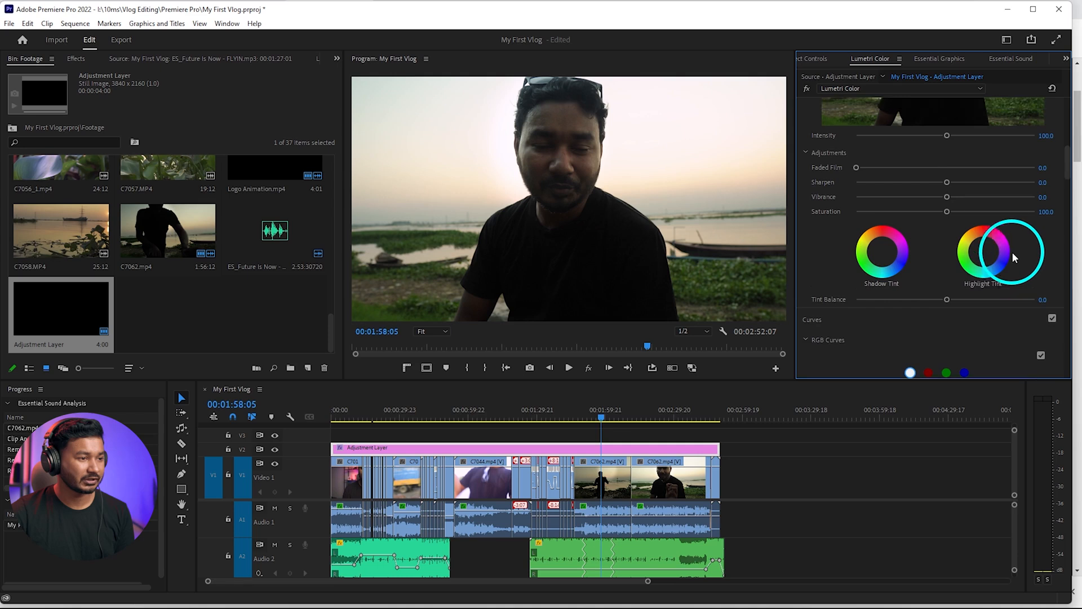
{"action": "scroll", "coordinate": [1012, 251], "scroll_direction": "up", "scroll_amount": 2}
{"action": "scroll", "coordinate": [918, 243], "scroll_direction": "up", "scroll_amount": 8}
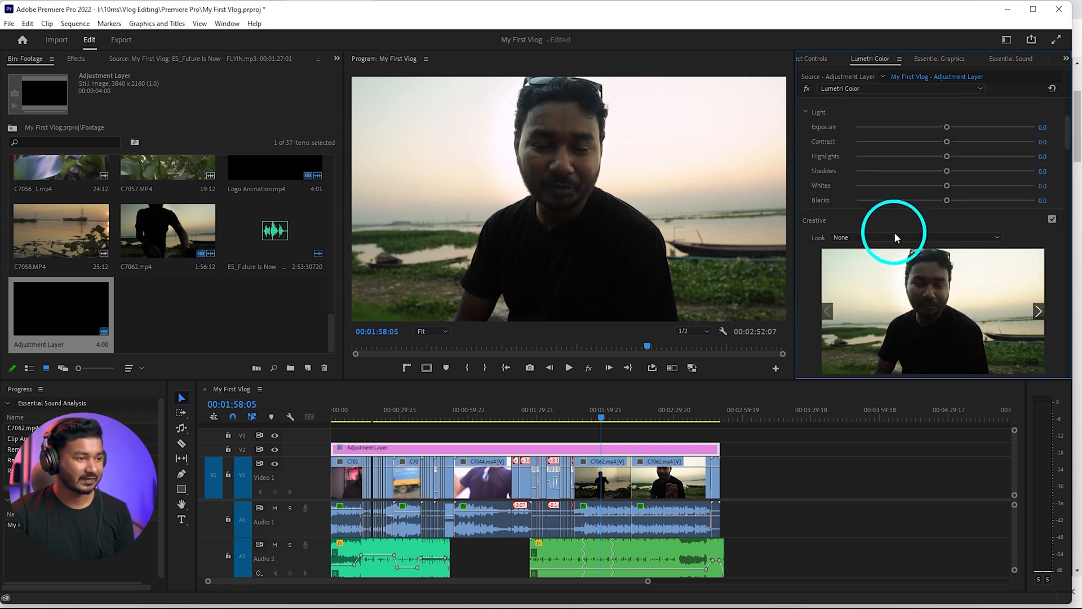
{"action": "left_click", "coordinate": [855, 319]}
{"action": "scroll", "coordinate": [861, 265], "scroll_direction": "down", "scroll_amount": 3}
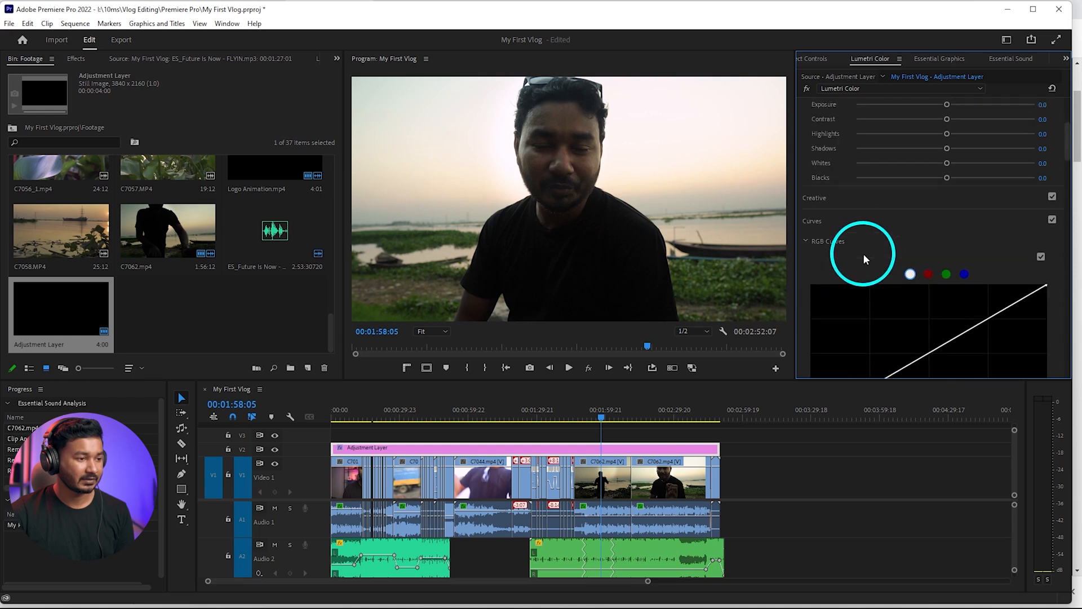
{"action": "left_click", "coordinate": [854, 211]}
{"action": "scroll", "coordinate": [854, 209], "scroll_direction": "down", "scroll_amount": 3}
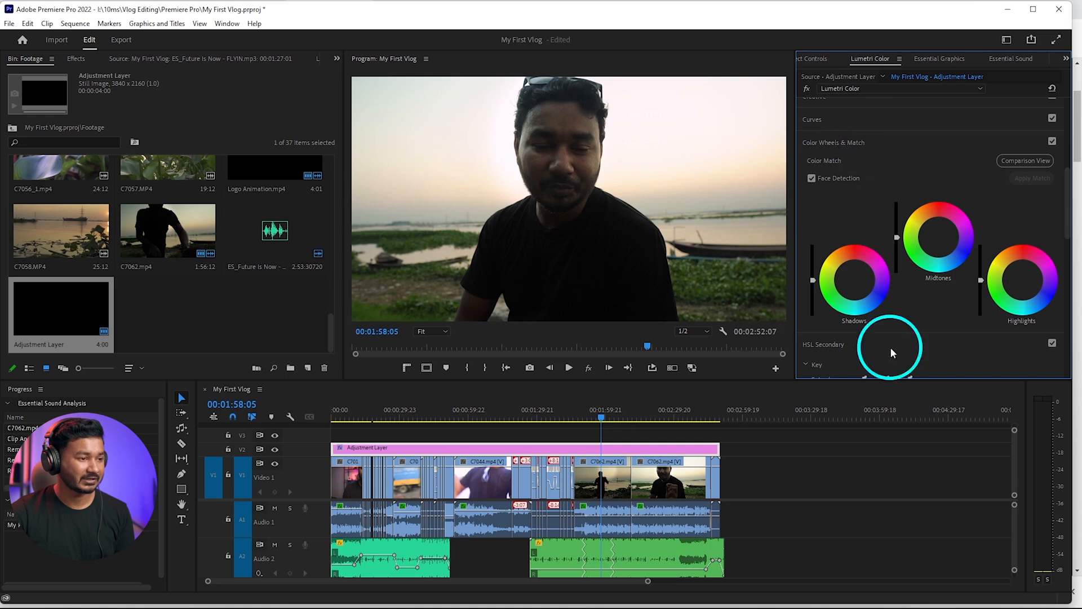
Tint the adjustment layer's shadows slightly toward blue and its midtones and highlights slightly toward orange with the color wheels
{"action": "left_click_drag", "start_coordinate": [855, 278], "coordinate": [863, 332]}
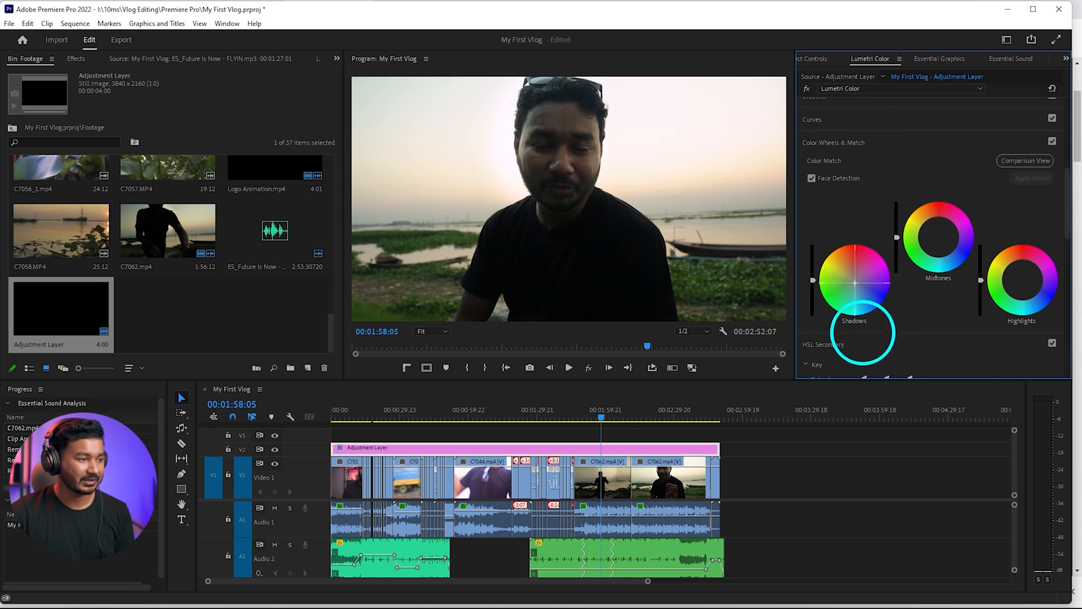
{"action": "left_click", "coordinate": [939, 237]}
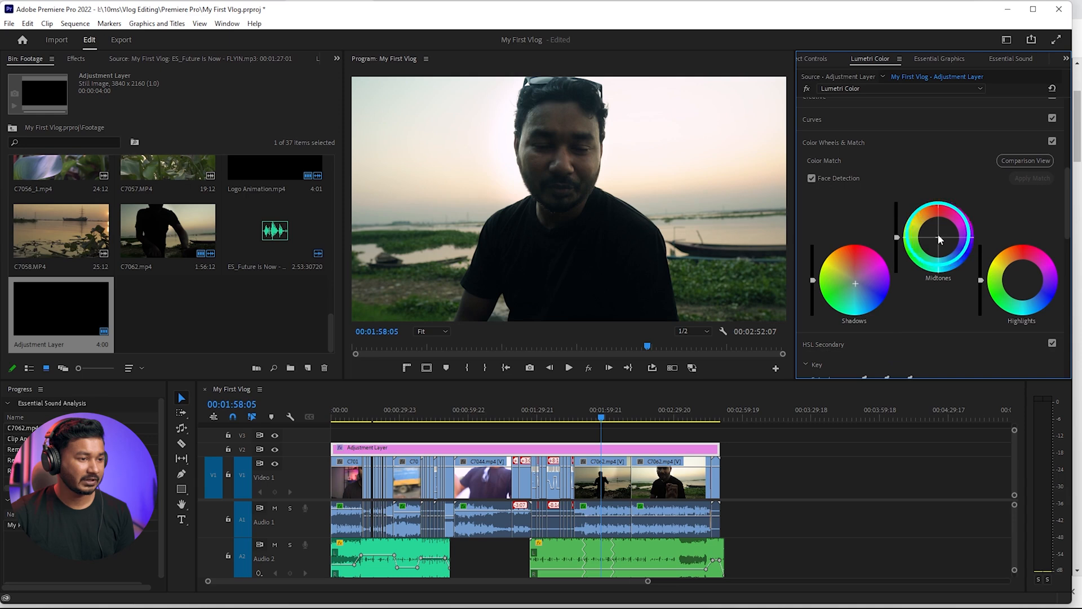
{"action": "left_click_drag", "start_coordinate": [939, 239], "coordinate": [921, 186]}
{"action": "left_click", "coordinate": [1017, 272]}
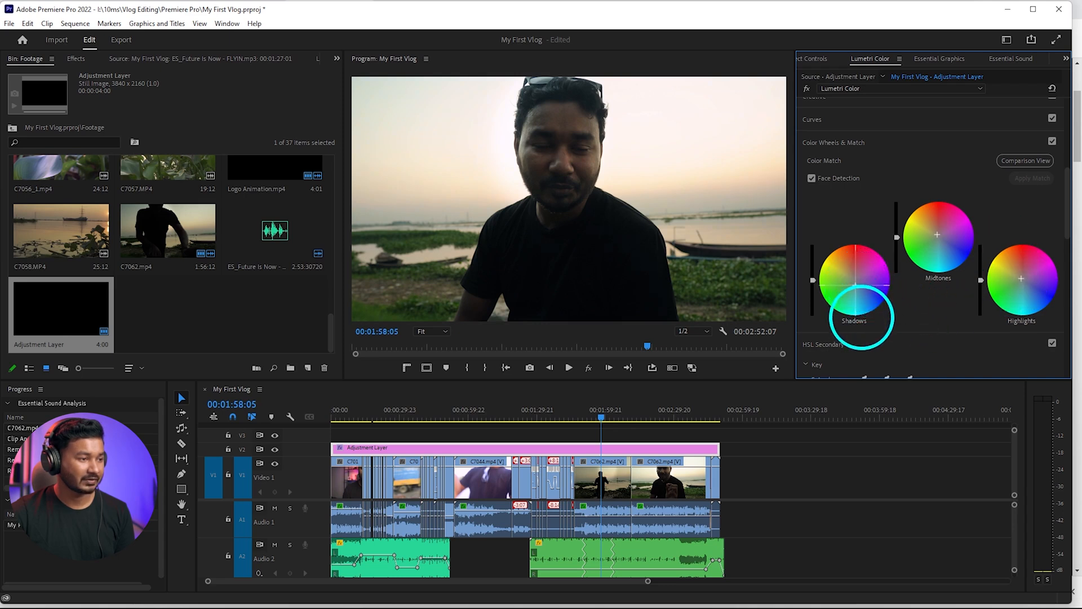
Try lowering the exposure of the C7044.mp4 clip on V1 to -0.2 while viewing the frame at 00:01:03:07
{"action": "left_click_drag", "start_coordinate": [562, 409], "coordinate": [480, 411]}
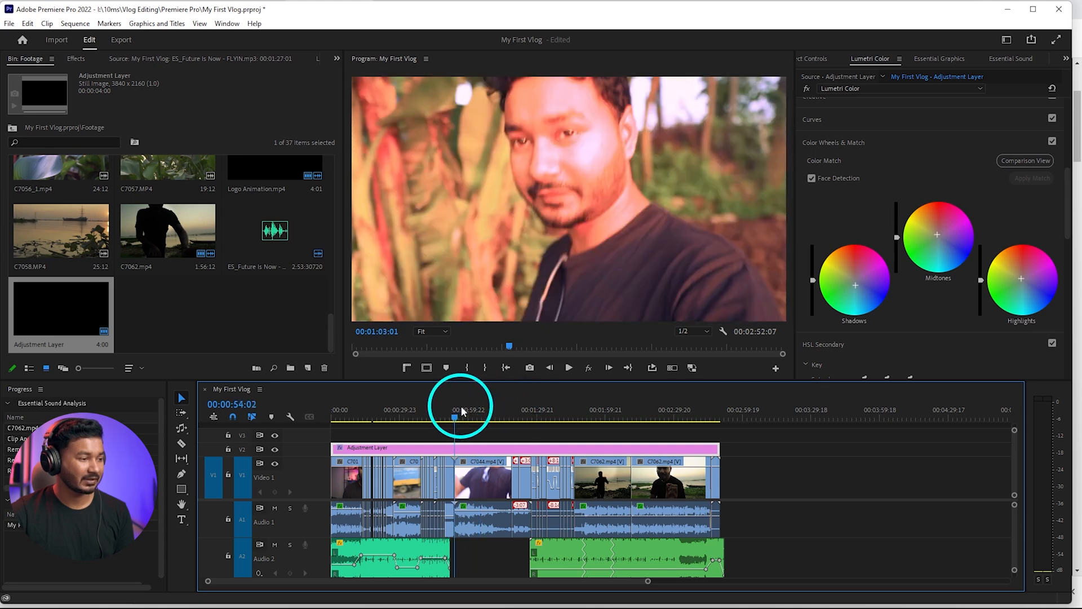
{"action": "mouse_move", "coordinate": [461, 408]}
{"action": "left_mouse_down"}
{"action": "mouse_move", "coordinate": [436, 406]}
{"action": "mouse_move", "coordinate": [476, 409]}
{"action": "left_mouse_up"}
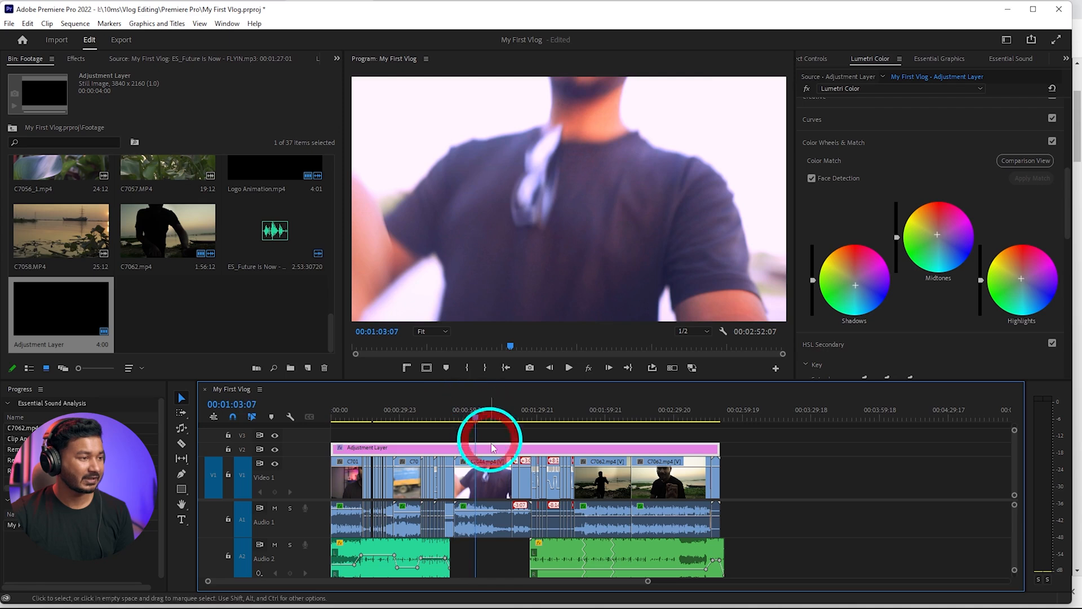
{"action": "left_click", "coordinate": [491, 481]}
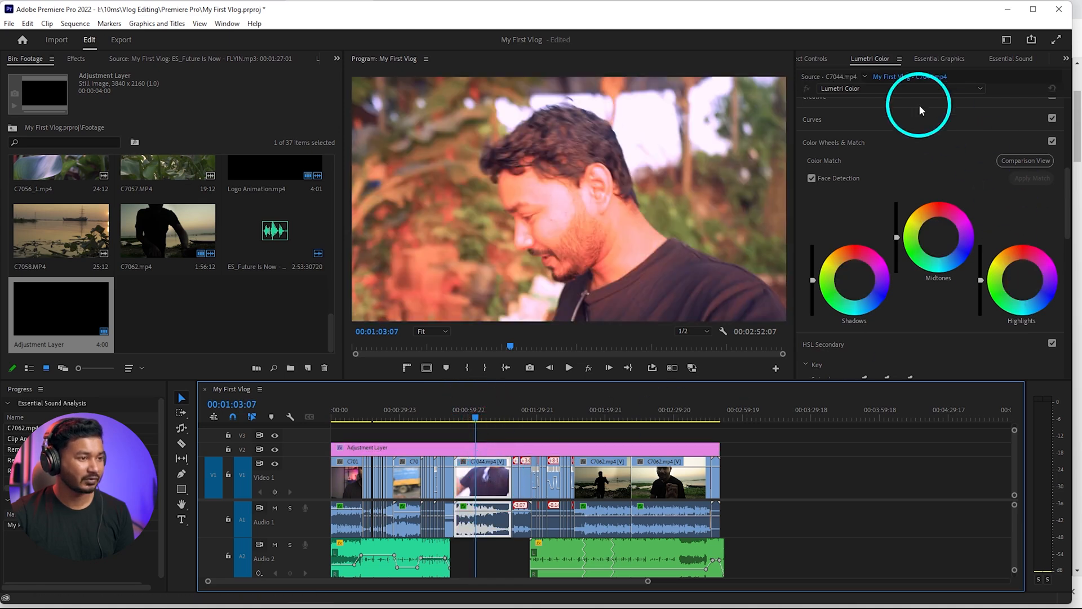
{"action": "scroll", "coordinate": [864, 144], "scroll_direction": "up", "scroll_amount": 5}
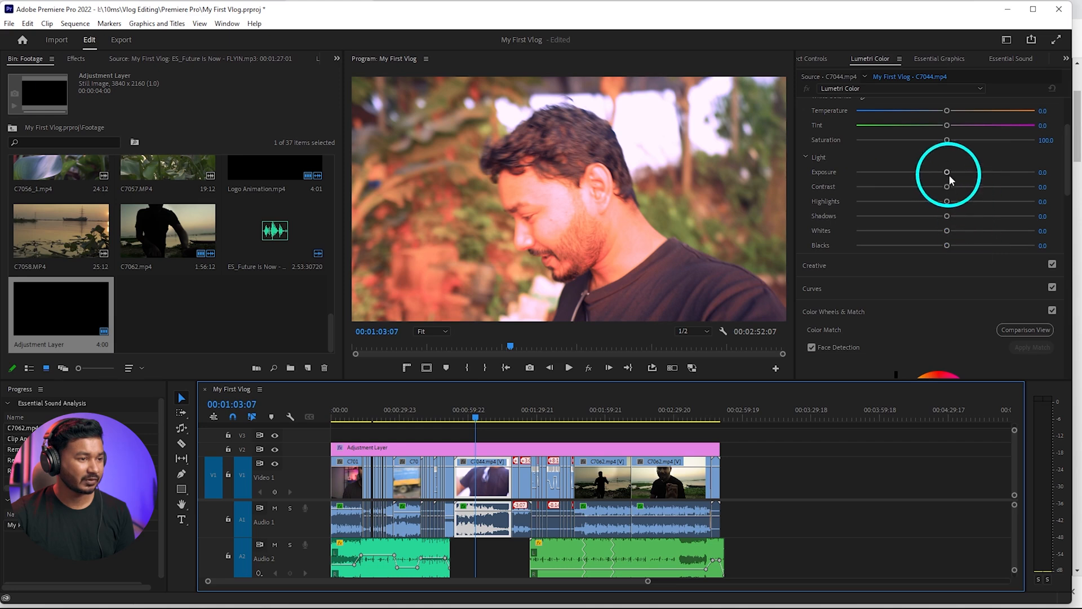
{"action": "left_click_drag", "start_coordinate": [947, 172], "coordinate": [941, 175]}
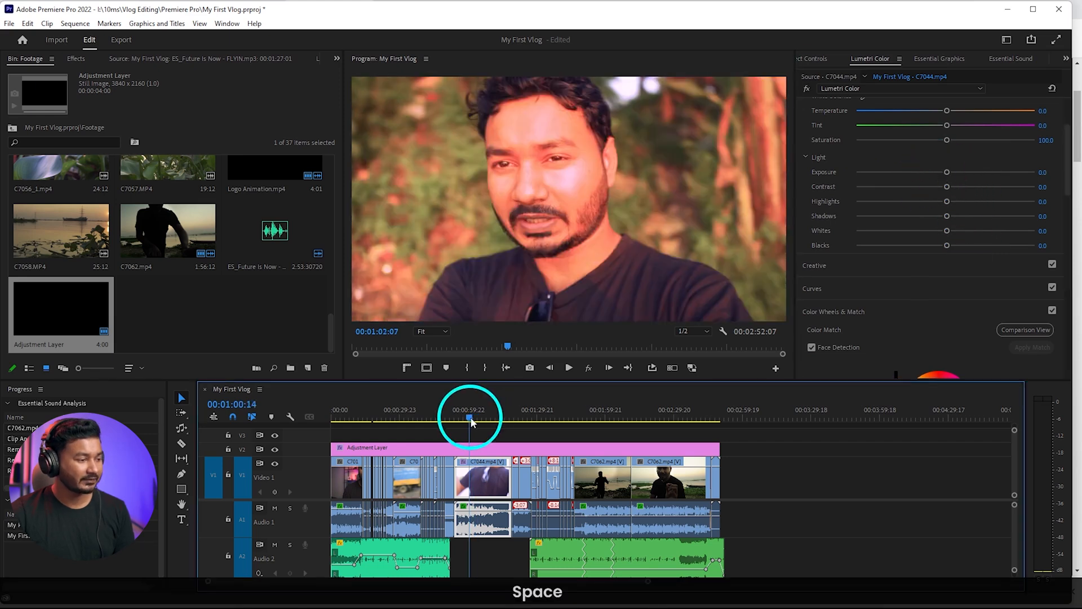
Play the graded sequence from about 00:01:03 to 00:01:24 to check the look across the clips
{"action": "left_click", "coordinate": [472, 417]}
{"action": "key", "text": "space"}
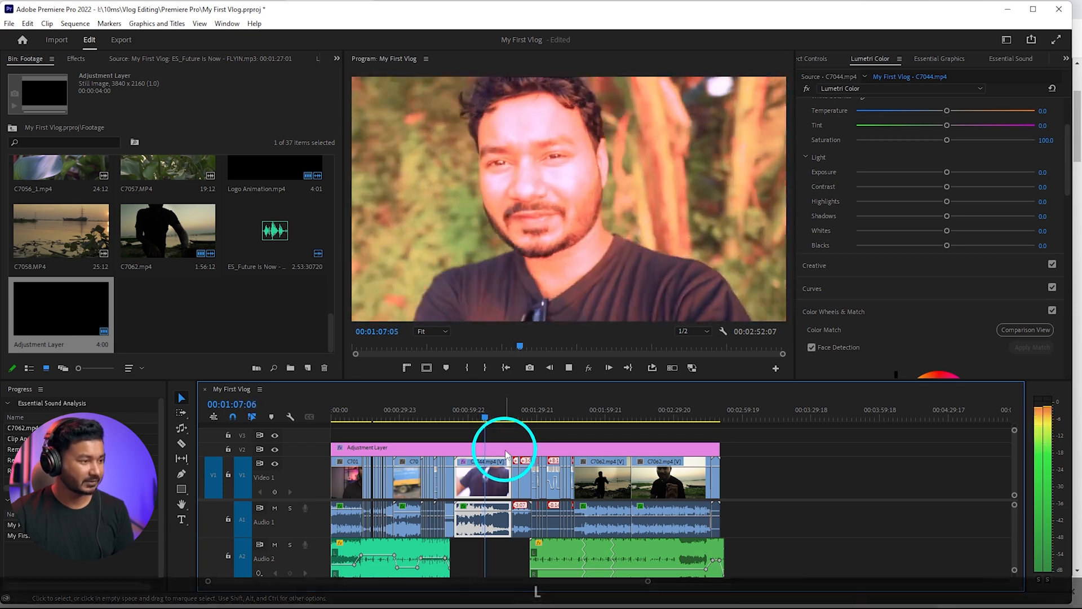
{"action": "key", "text": "l"}
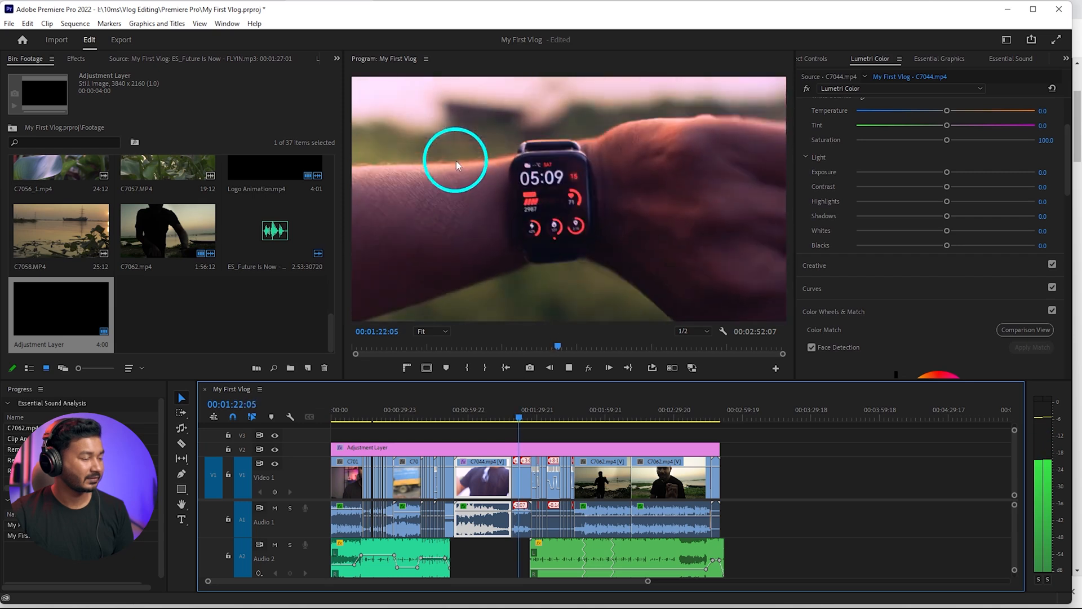
{"action": "key", "text": "space"}
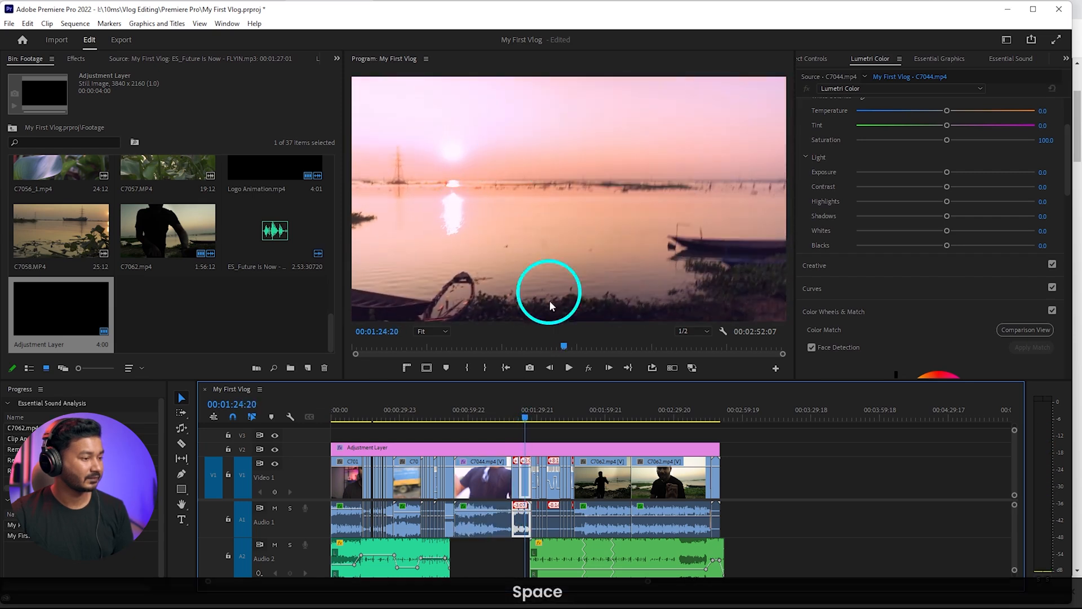
Set the exposure of the V1 clip starting at 00:01:19:05 to -0.5 and lower the exposure of the clip at 00:01:25:02
{"action": "scroll", "coordinate": [499, 479], "scroll_direction": "up", "scroll_amount": 5}
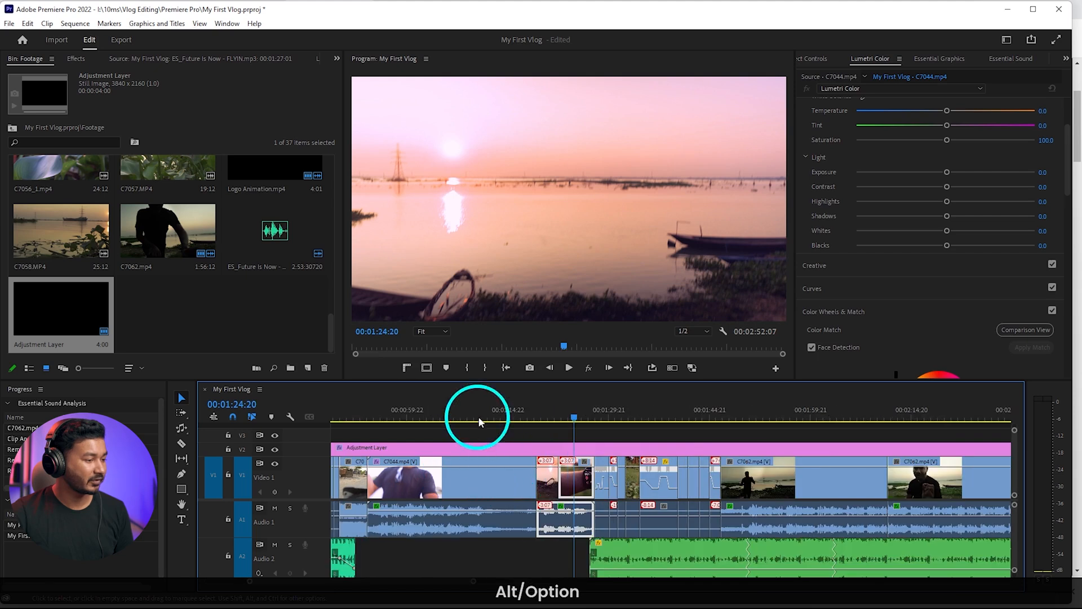
{"action": "left_click", "coordinate": [484, 417]}
{"action": "left_click_drag", "start_coordinate": [482, 414], "coordinate": [528, 414]}
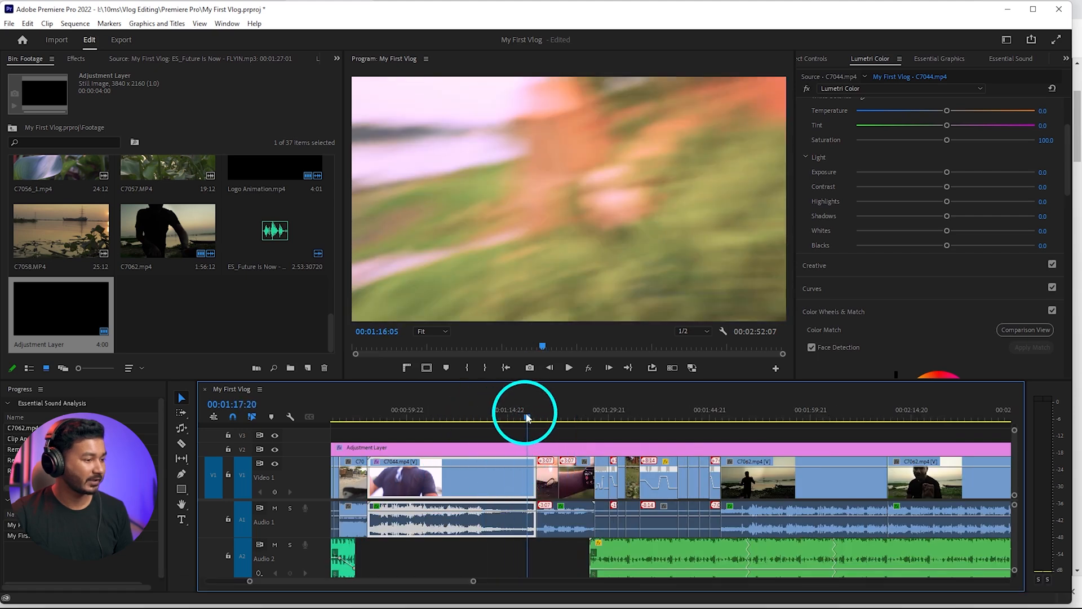
{"action": "key", "text": "Down"}
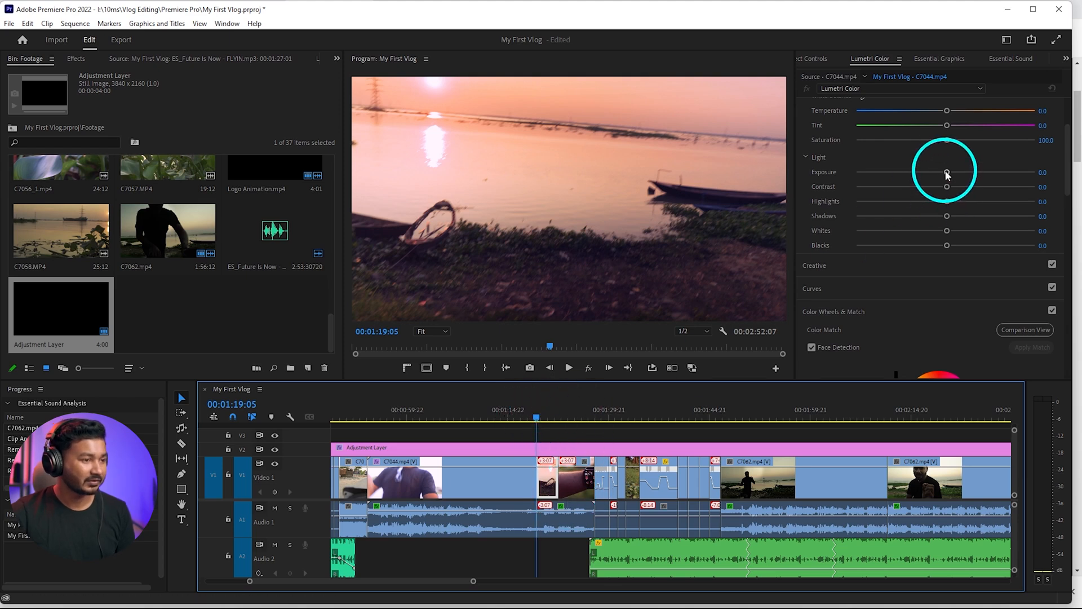
{"action": "left_click_drag", "start_coordinate": [947, 172], "coordinate": [936, 173]}
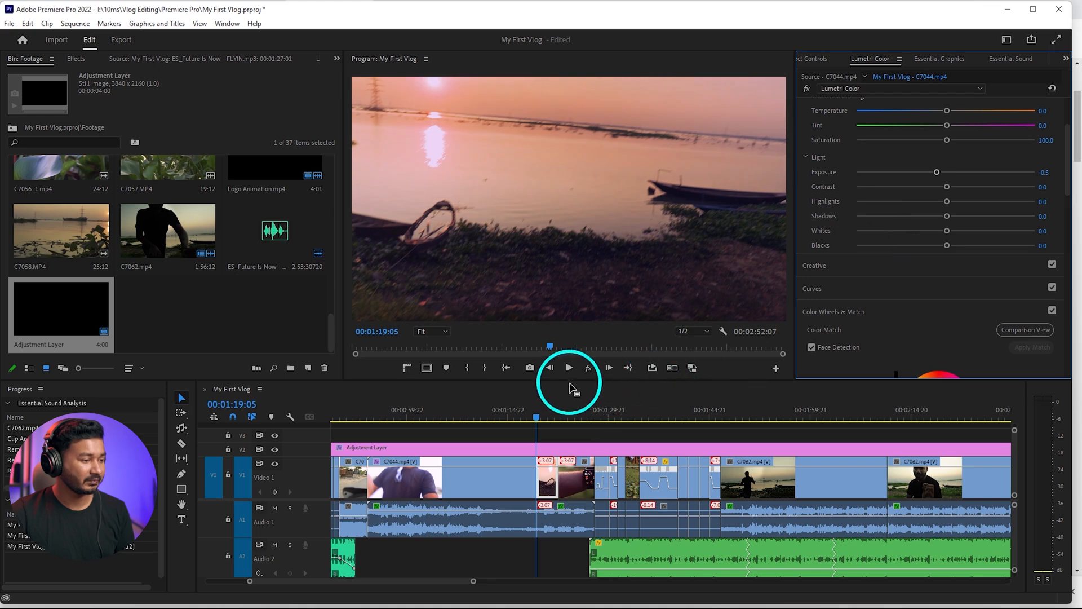
{"action": "left_click", "coordinate": [576, 408]}
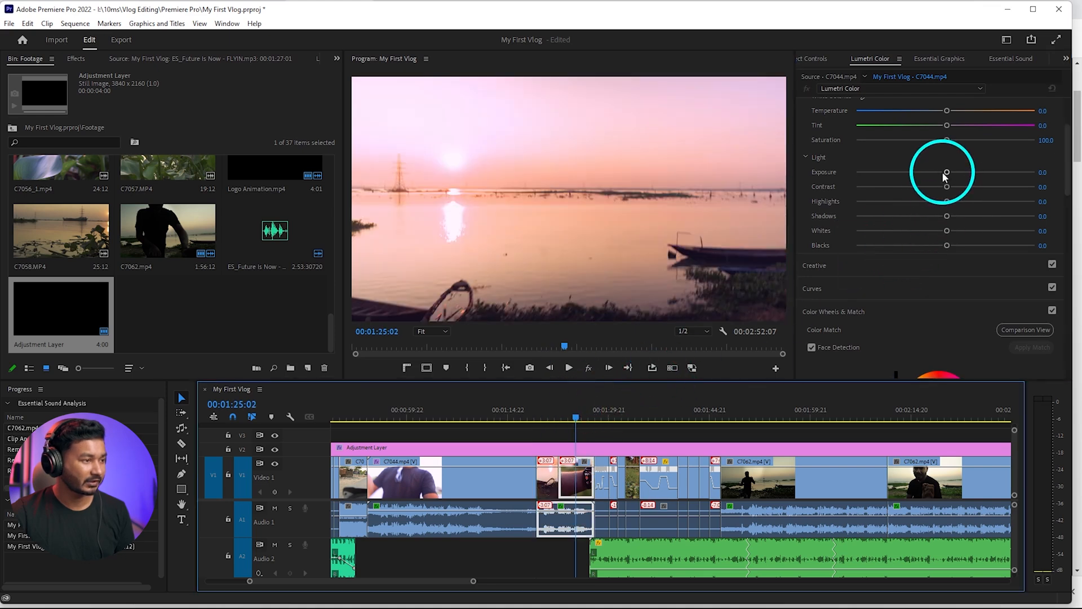
{"action": "left_click_drag", "start_coordinate": [947, 172], "coordinate": [931, 172]}
Set the exposure of the C7044.mp4 clip at 00:01:15:09 to -0.3
{"action": "left_click", "coordinate": [510, 410]}
{"action": "left_click", "coordinate": [519, 477]}
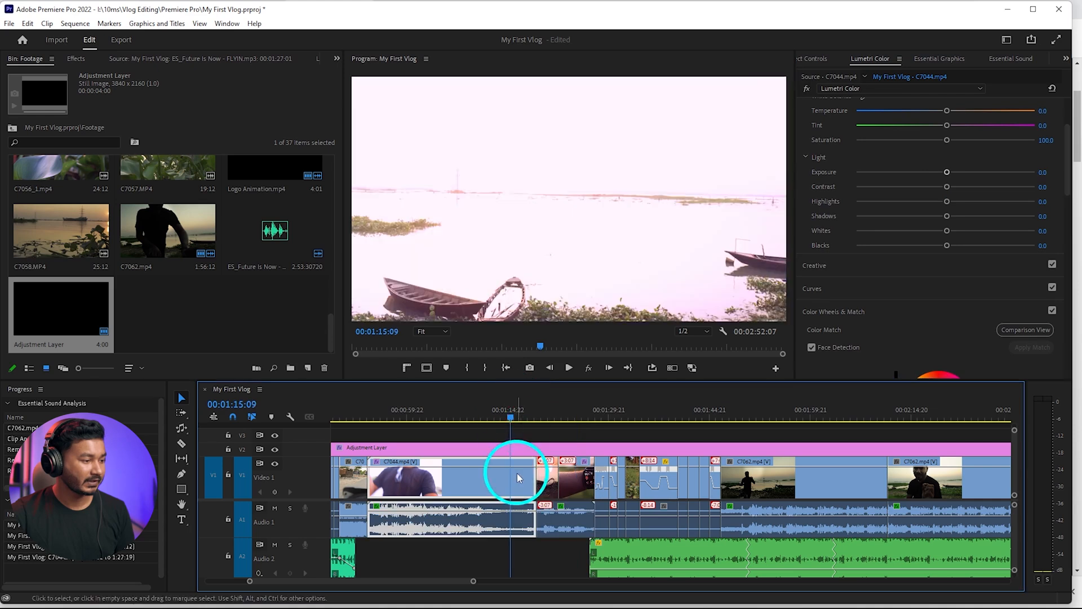
{"action": "left_click_drag", "start_coordinate": [946, 173], "coordinate": [940, 178]}
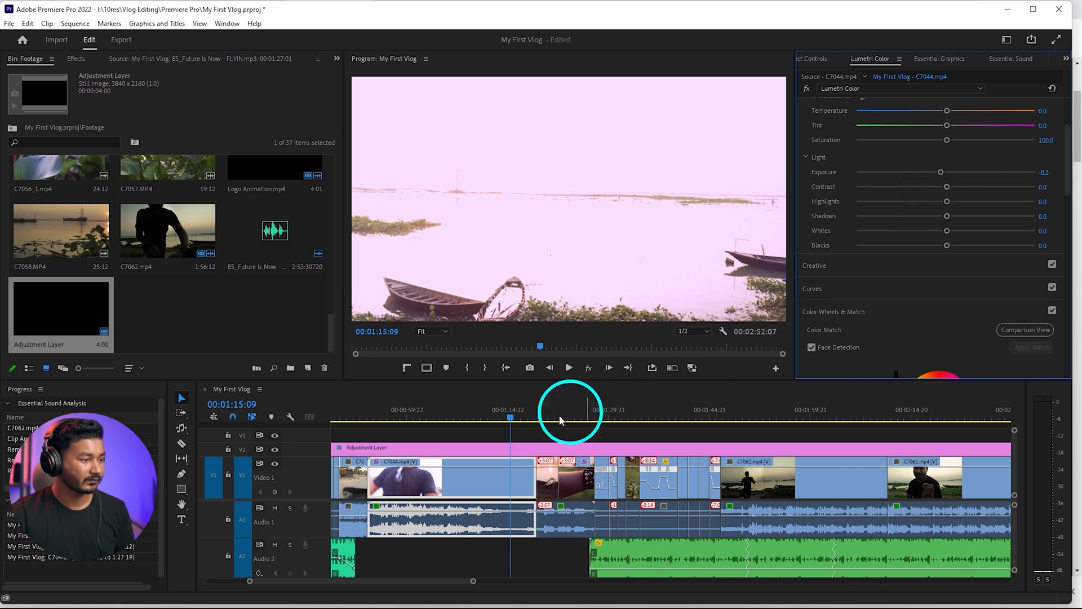
Play the C7044.mp4 clip up to 00:01:06:05 and set its highlights to -16.4
{"action": "left_click", "coordinate": [442, 412]}
{"action": "key", "text": "space"}
{"action": "scroll", "coordinate": [483, 502], "scroll_direction": "down", "scroll_amount": 3}
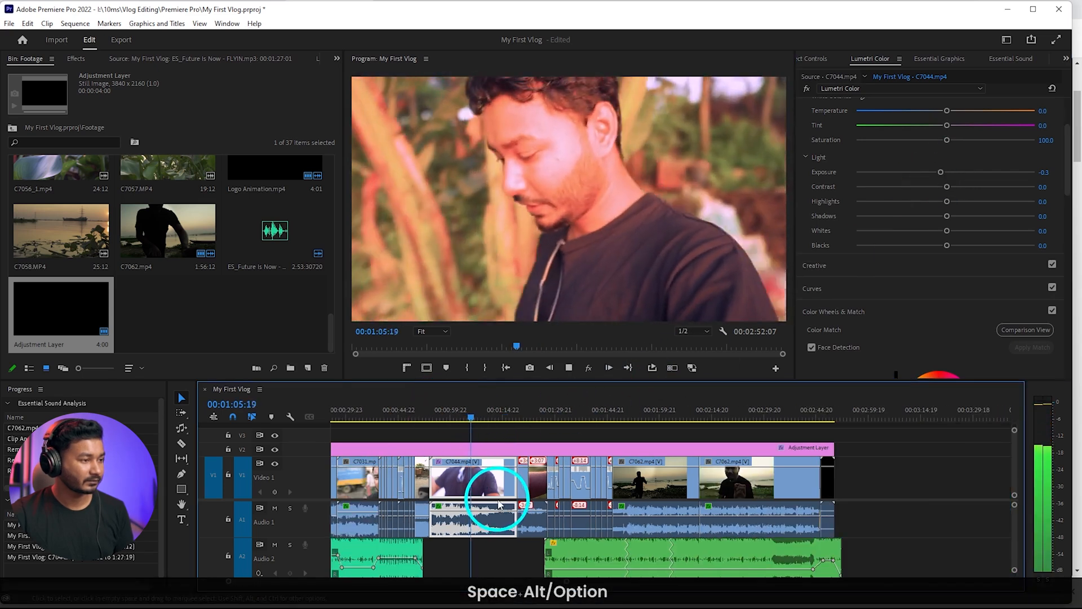
{"action": "key", "text": "space"}
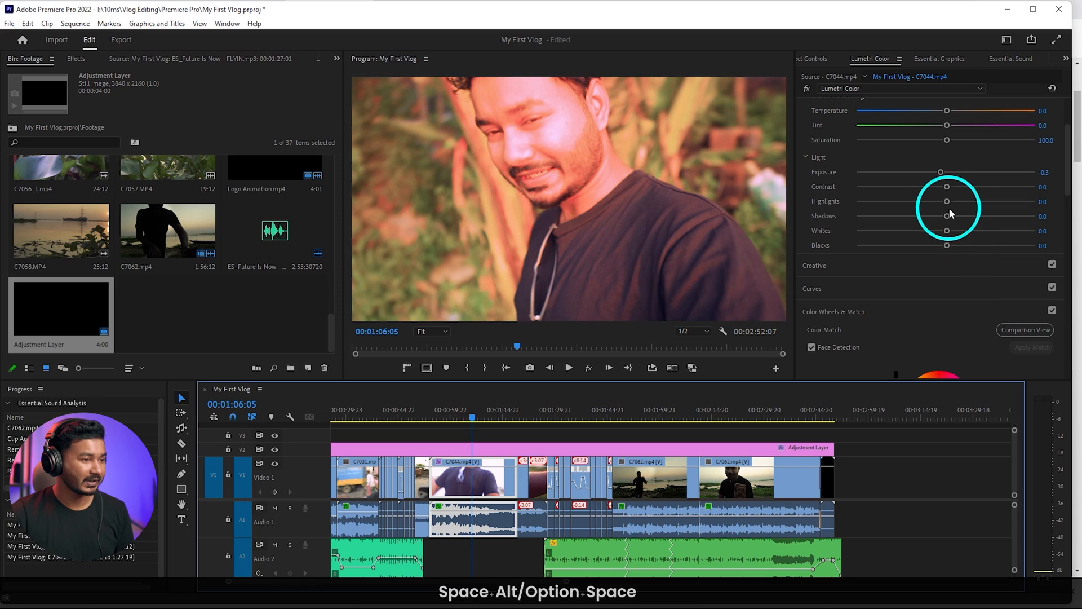
{"action": "left_click_drag", "start_coordinate": [951, 213], "coordinate": [920, 207]}
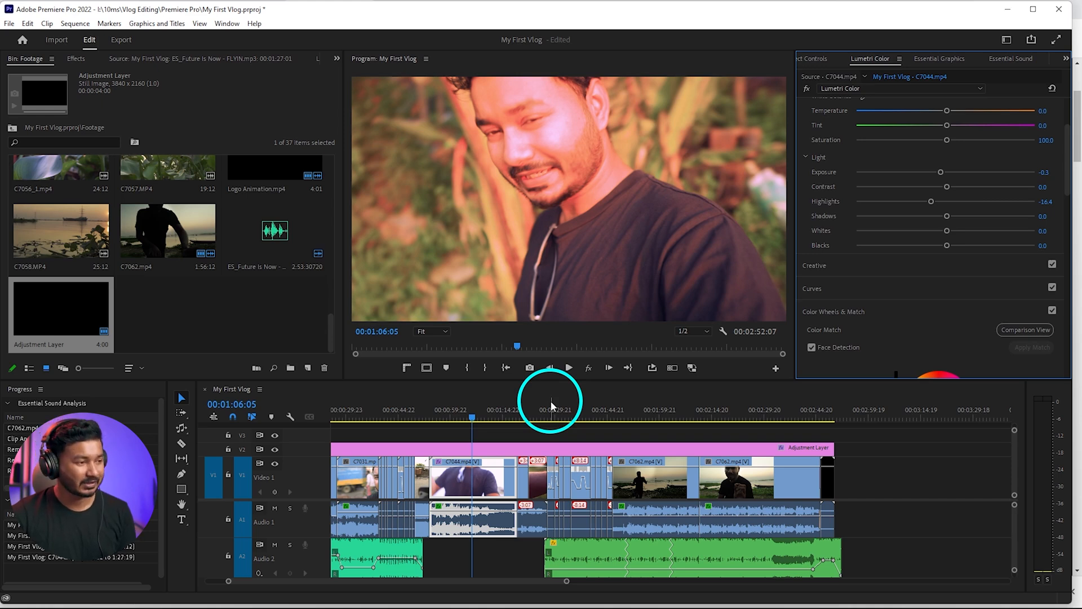
Open Lumetri Scopes and add the Waveform (Luma) scope beside the vectorscope for the frame at 00:01:06:14
{"action": "left_click", "coordinate": [225, 22]}
{"action": "left_click", "coordinate": [288, 331]}
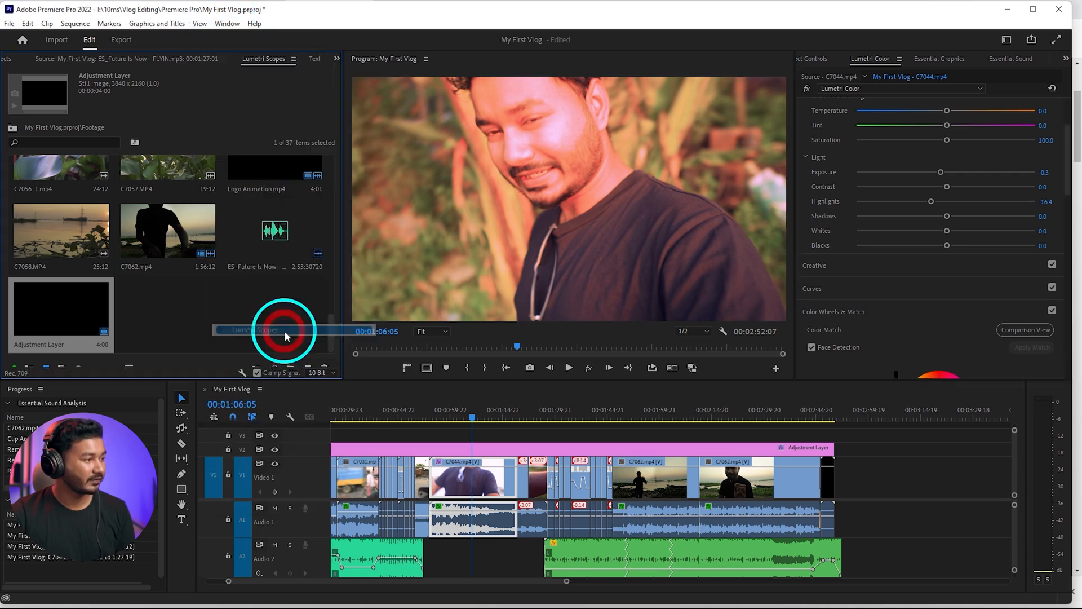
{"action": "key", "text": "space"}
{"action": "key", "text": "space"}
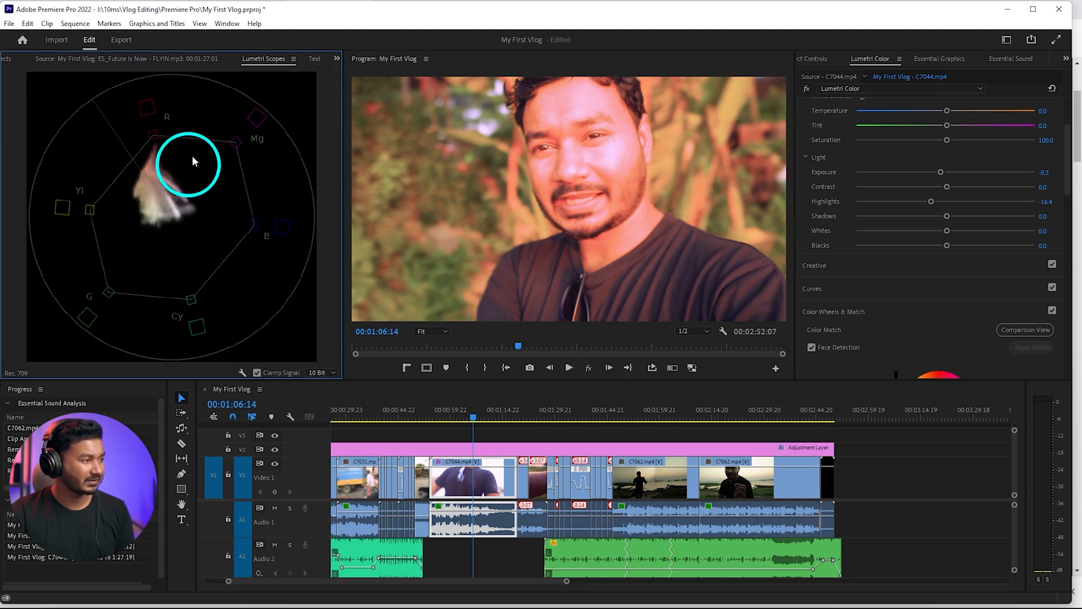
{"action": "left_click", "coordinate": [244, 373]}
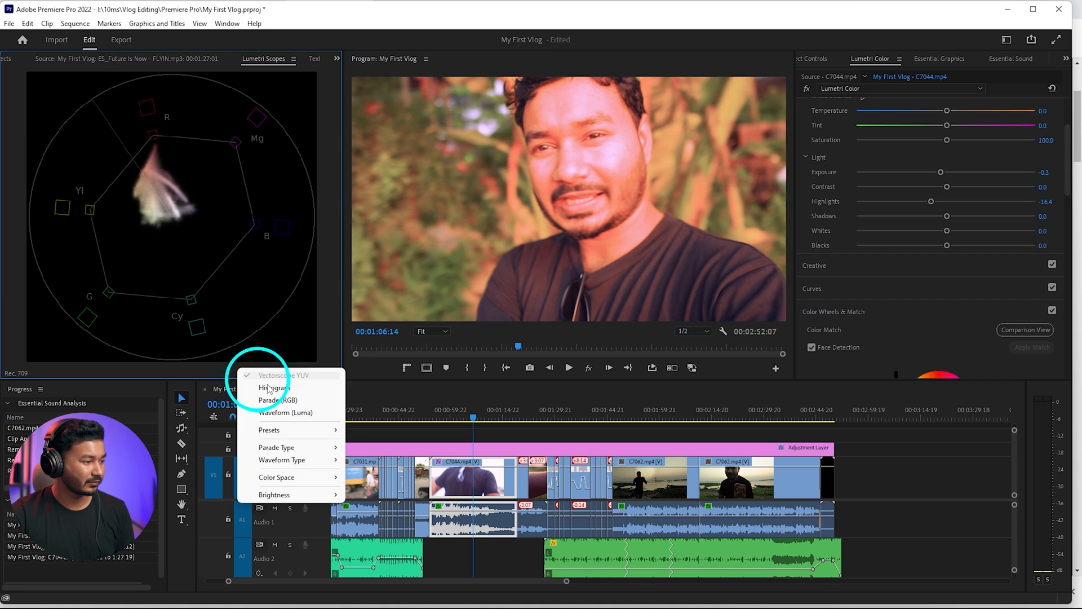
{"action": "left_click", "coordinate": [307, 419]}
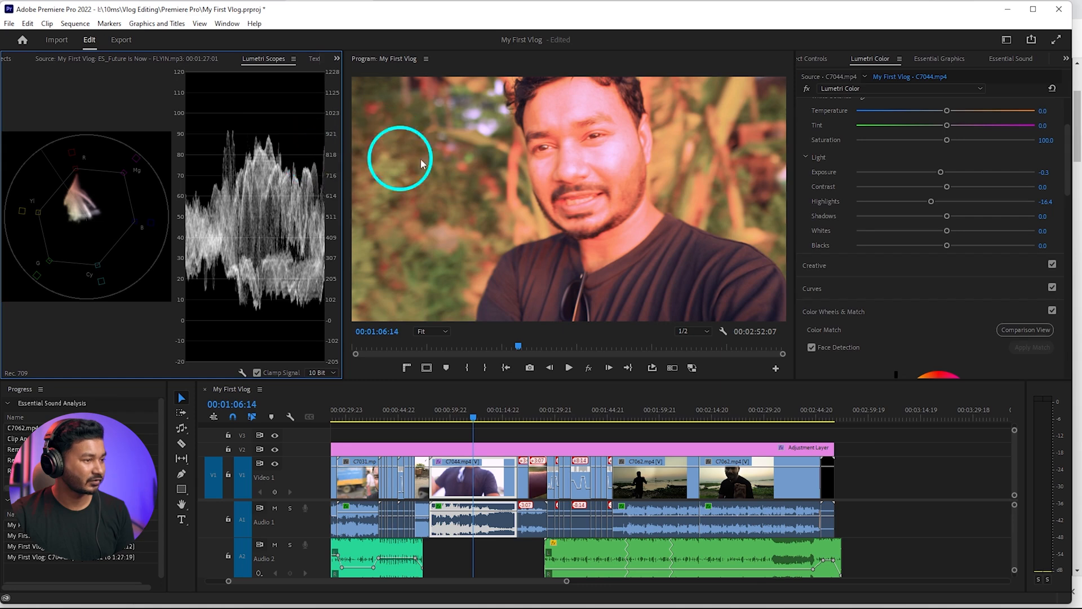
Set the C7044.mp4 clip's exposure to -0.5 and hide the Waveform (Luma) scope
{"action": "mouse_move", "coordinate": [942, 175]}
{"action": "left_mouse_down"}
{"action": "mouse_move", "coordinate": [918, 173]}
{"action": "mouse_move", "coordinate": [937, 174]}
{"action": "left_mouse_up"}
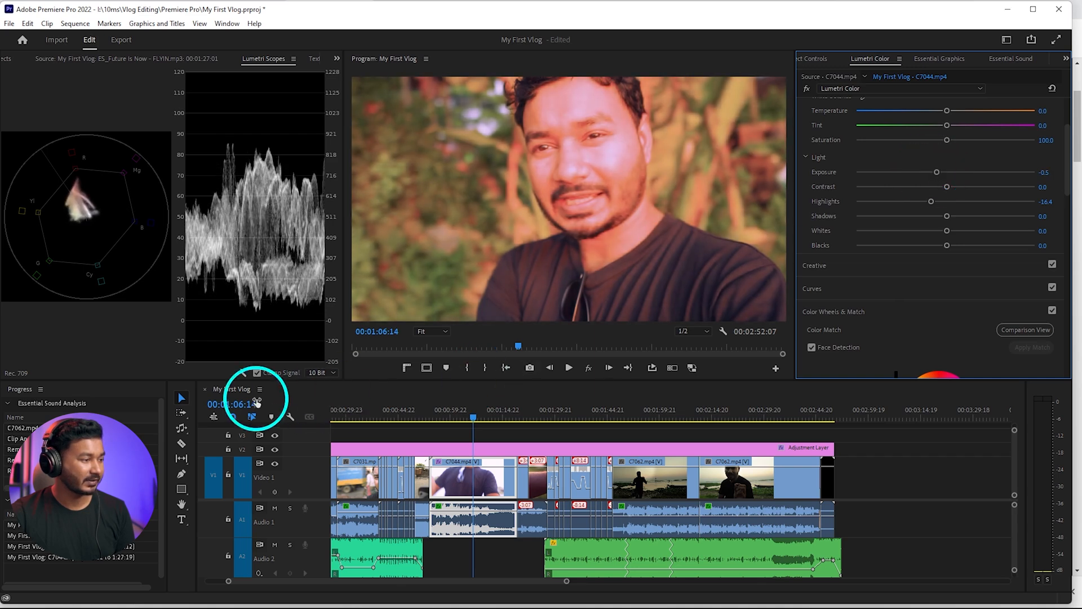
{"action": "right_click", "coordinate": [264, 372]}
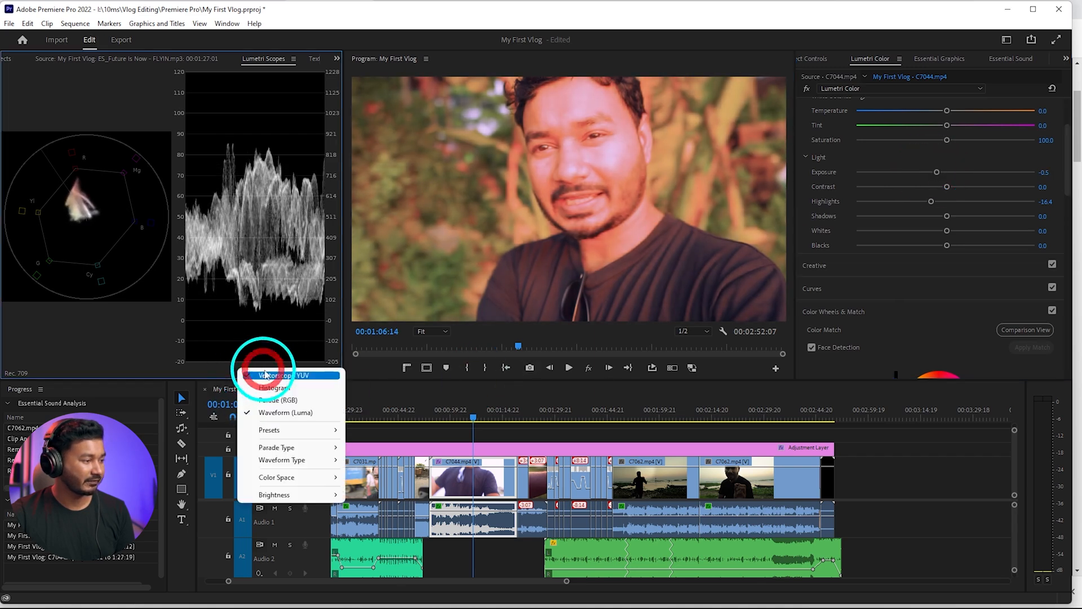
{"action": "left_click", "coordinate": [280, 413]}
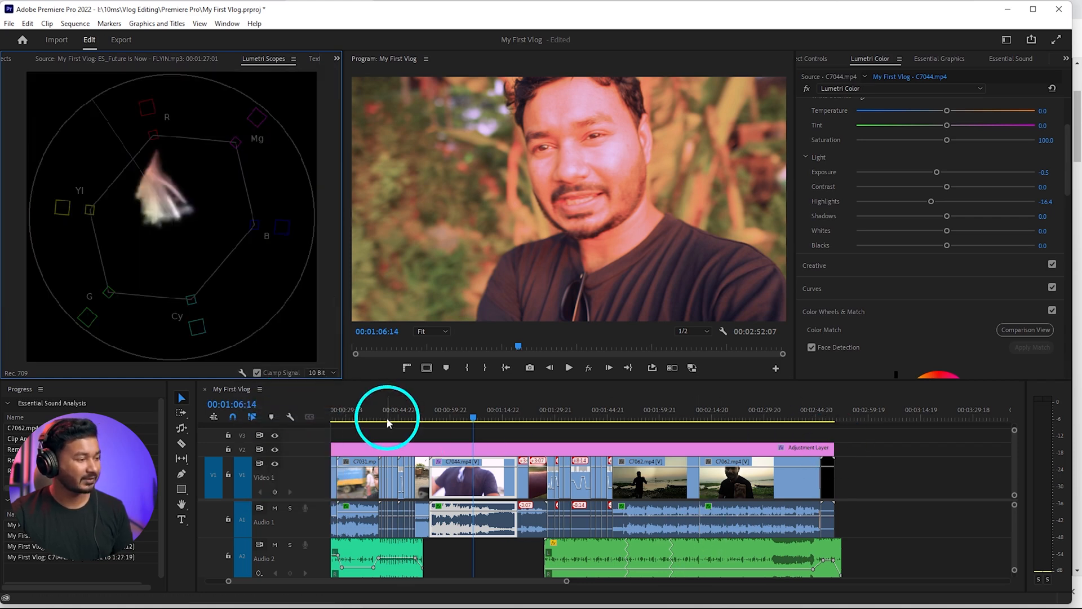
Play the sequence full screen from 00:00:00:00 to review the finished grade
{"action": "left_click_drag", "start_coordinate": [387, 419], "coordinate": [241, 425]}
{"action": "key", "text": "space"}
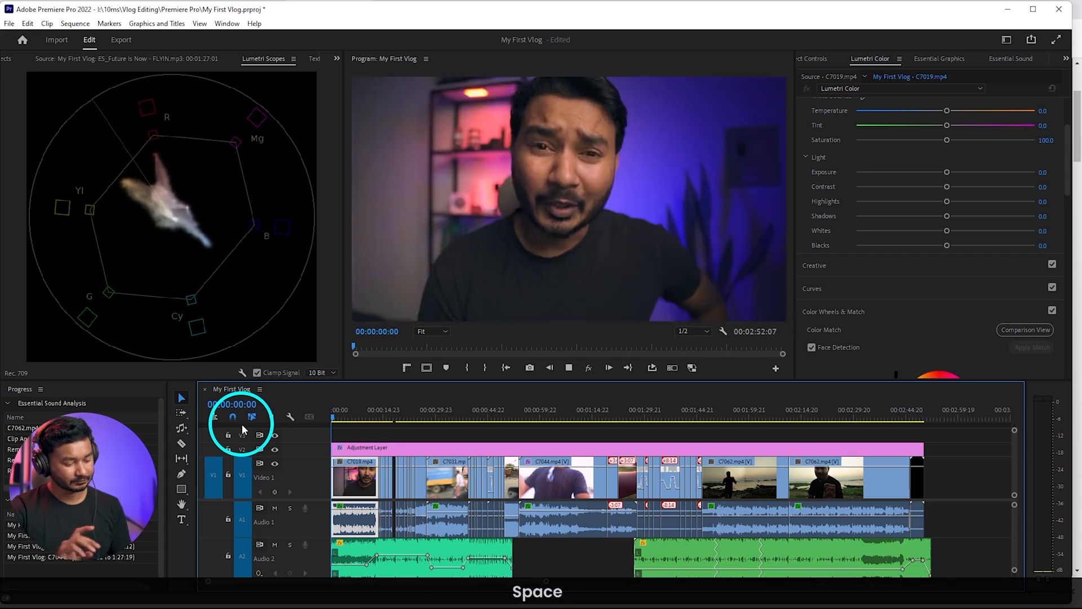
{"action": "key", "text": "ctrl+grave"}
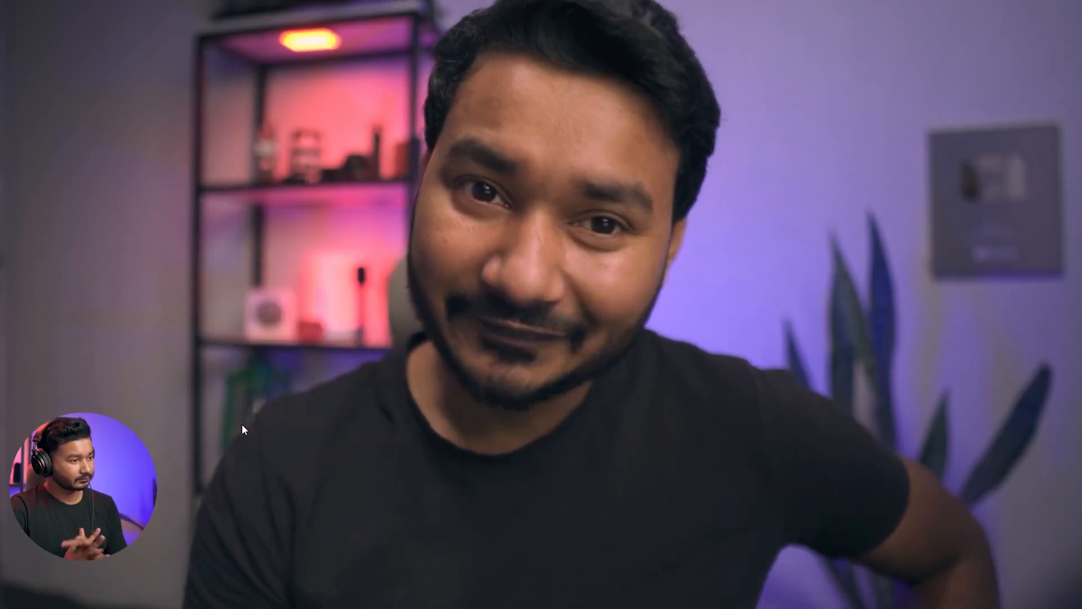